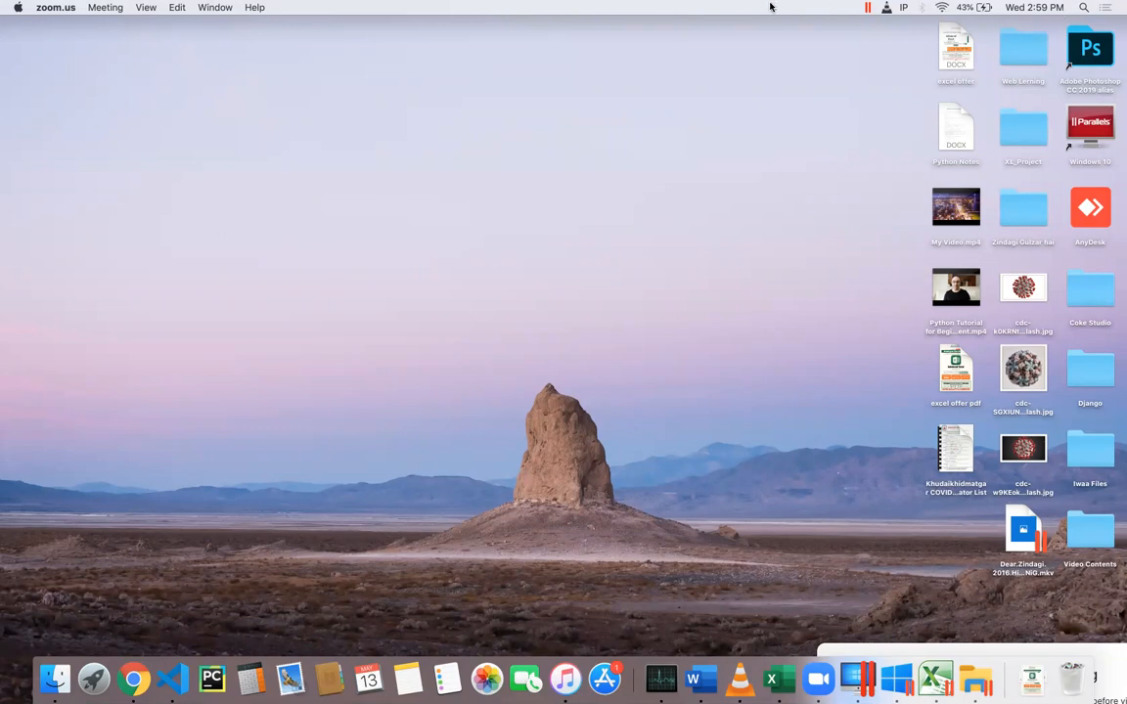
Close the Finder window showing the recording files and switch to the Book3 workbook in Excel
click(533, 44)
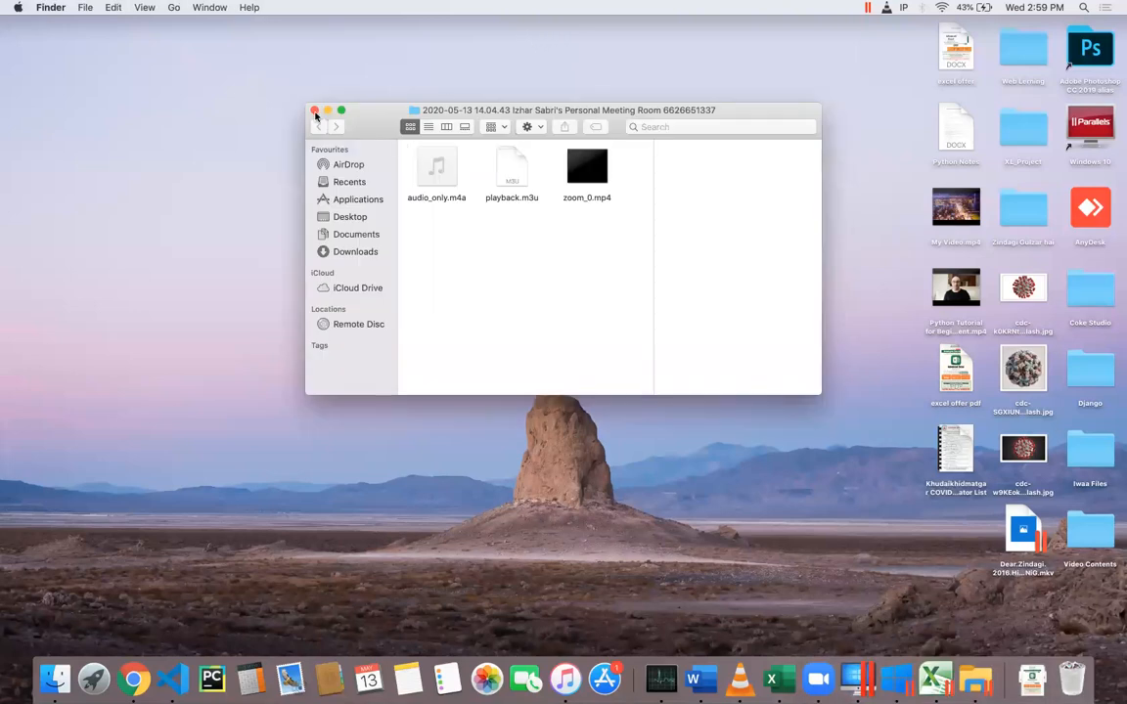
click(314, 111)
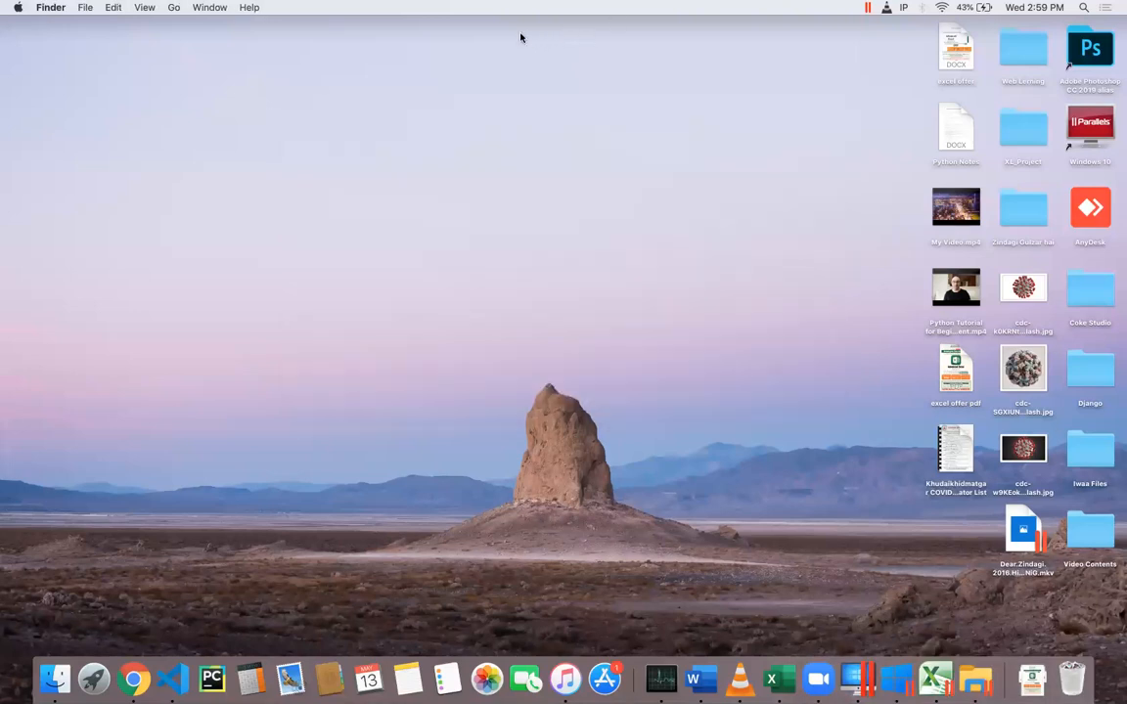
click(856, 678)
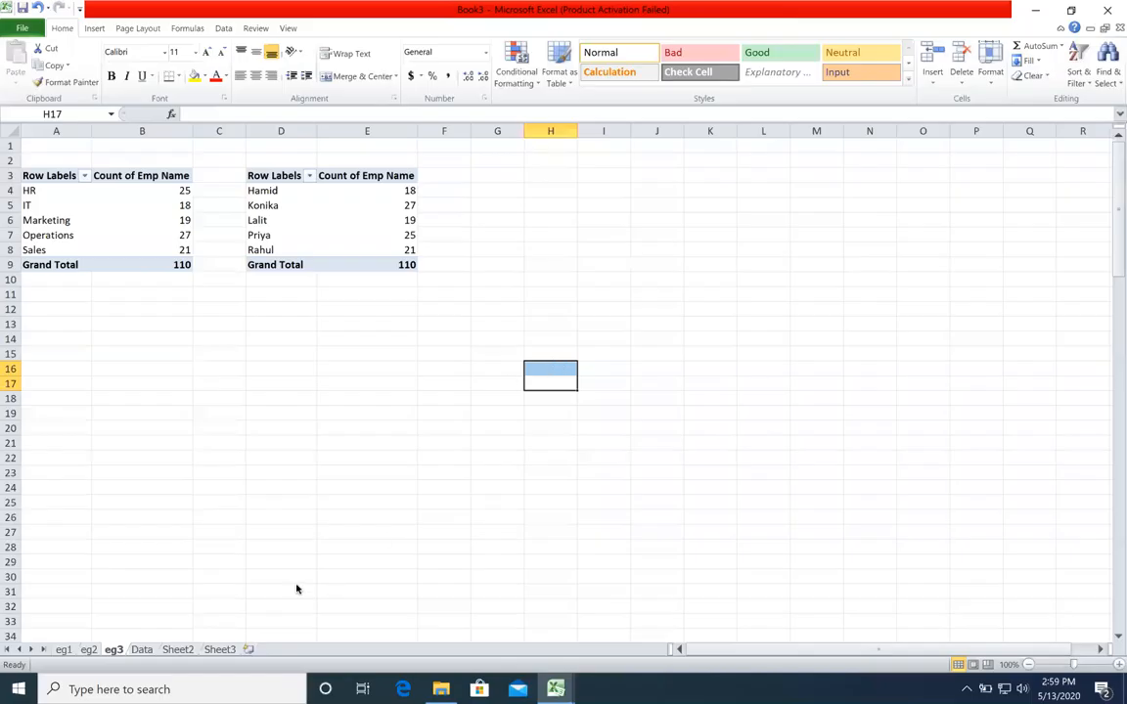
Look through the example pivot sheets eg1, eg2 and eg3, and open the Data sheet
click(91, 652)
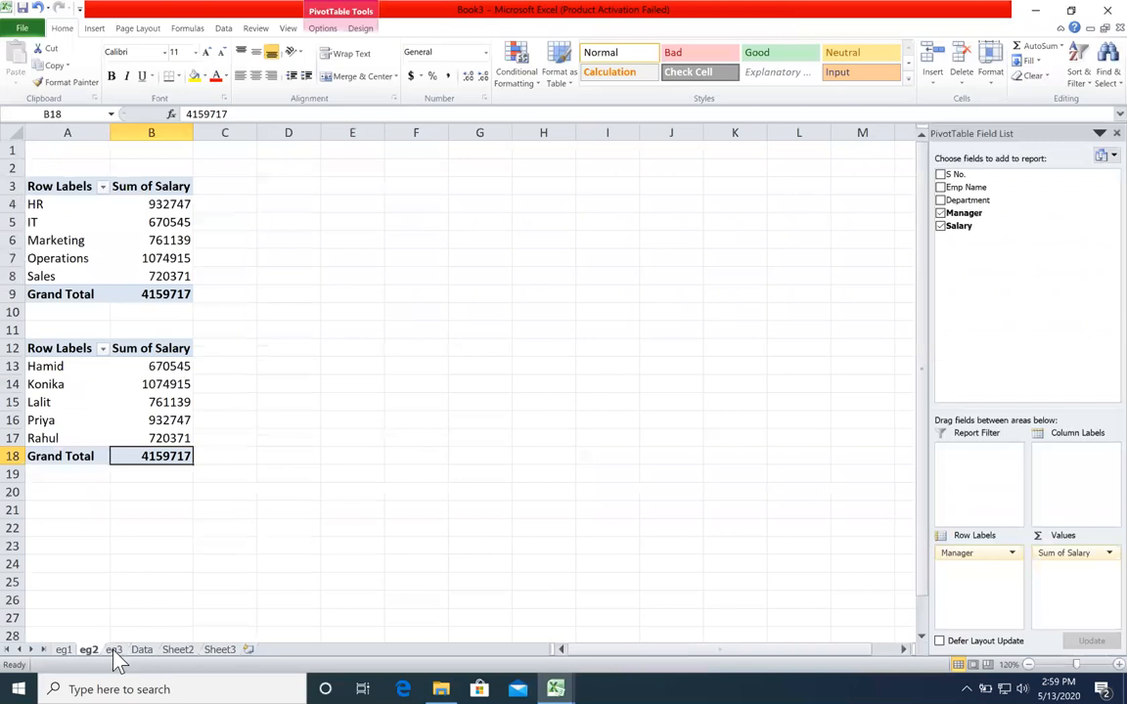
click(63, 650)
click(89, 649)
click(113, 650)
click(142, 651)
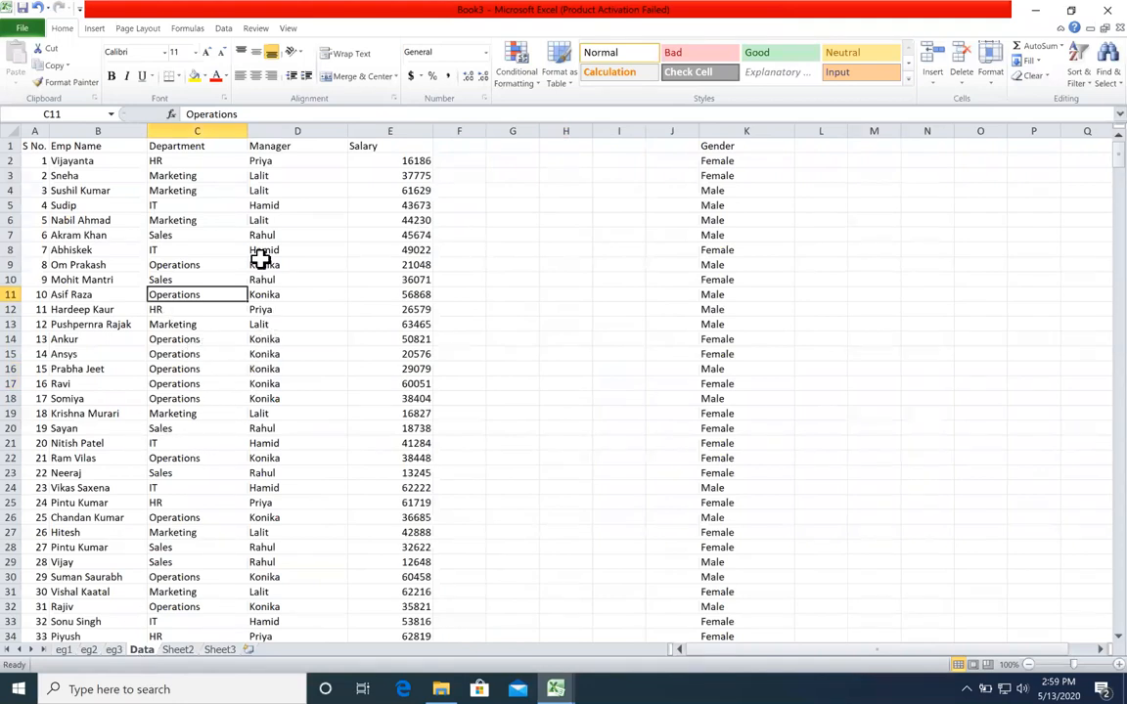
Create a pivot table from the Data sheet on a new worksheet, with Department as row labels and Salary as values
click(95, 30)
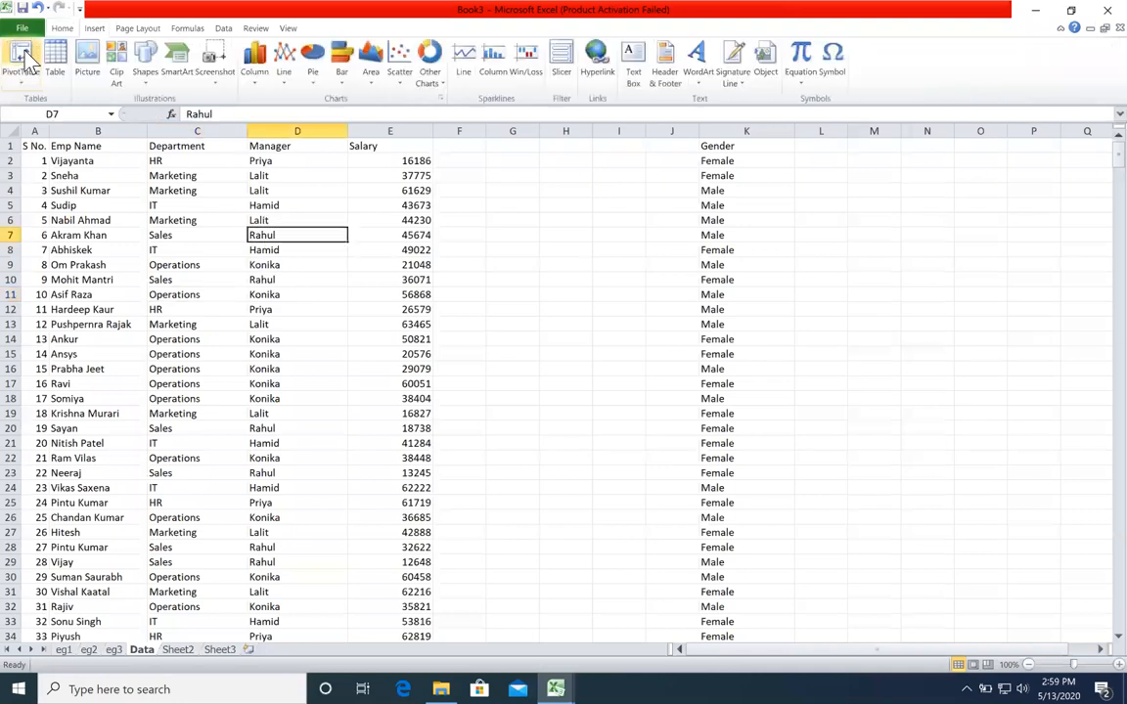
click(20, 57)
click(585, 298)
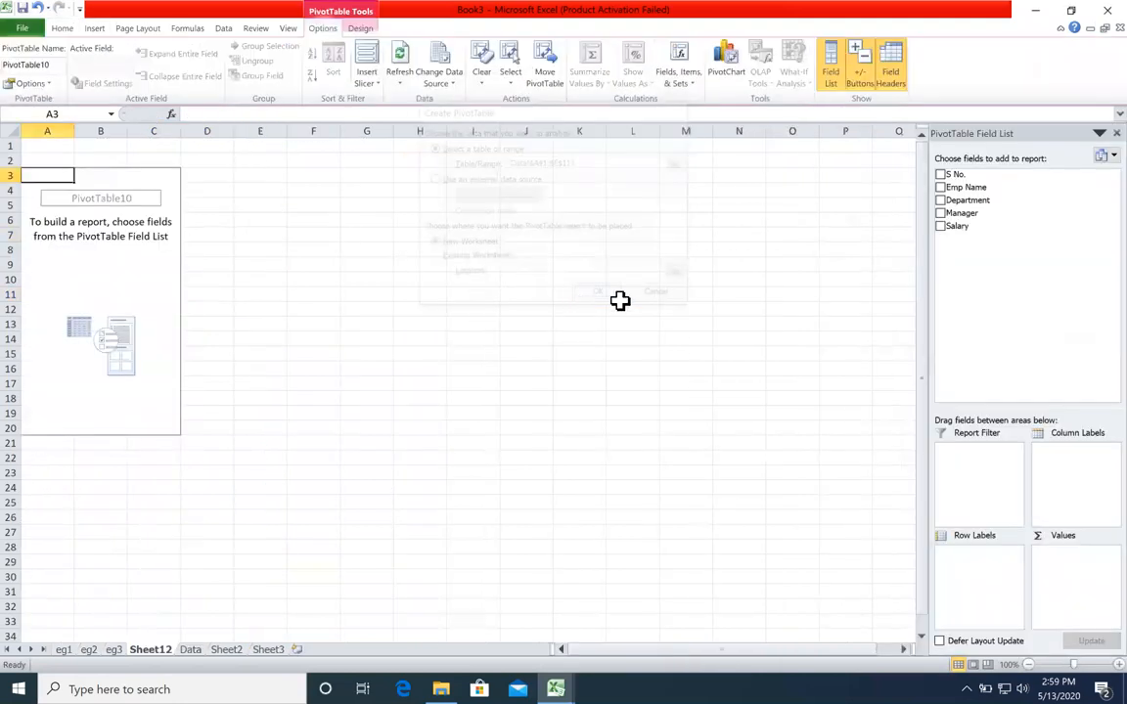
click(940, 200)
click(940, 226)
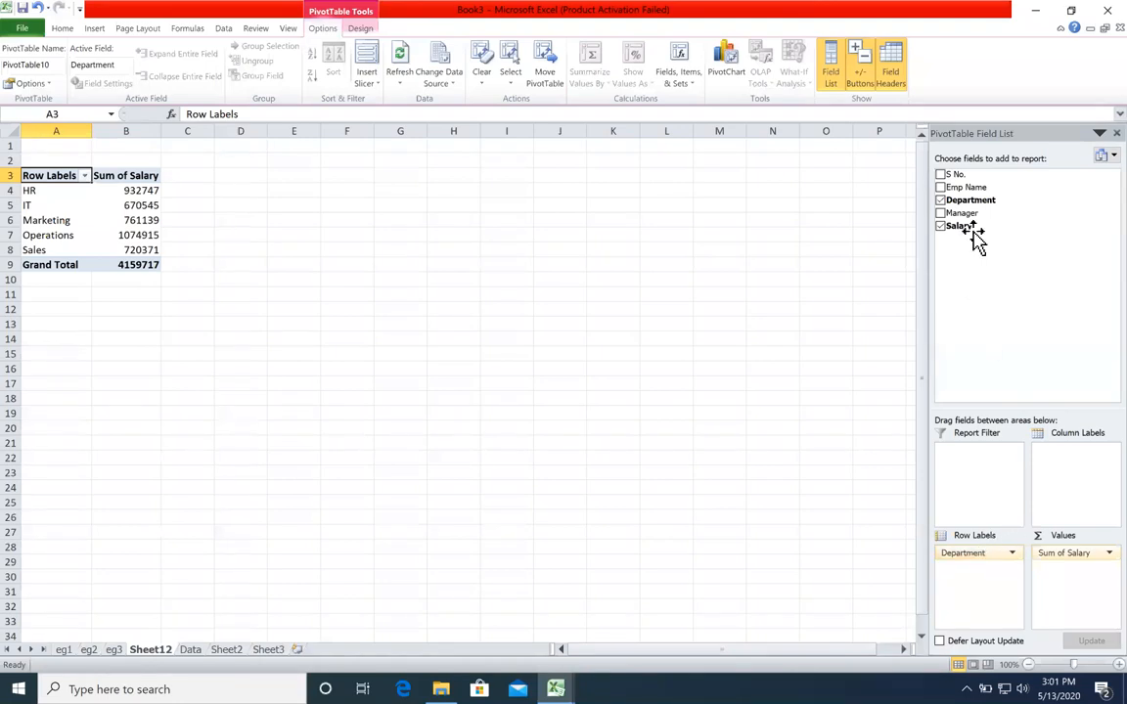
Try the Department field in the column labels and report filter, and return it to the row labels
drag(978, 199, 1083, 470)
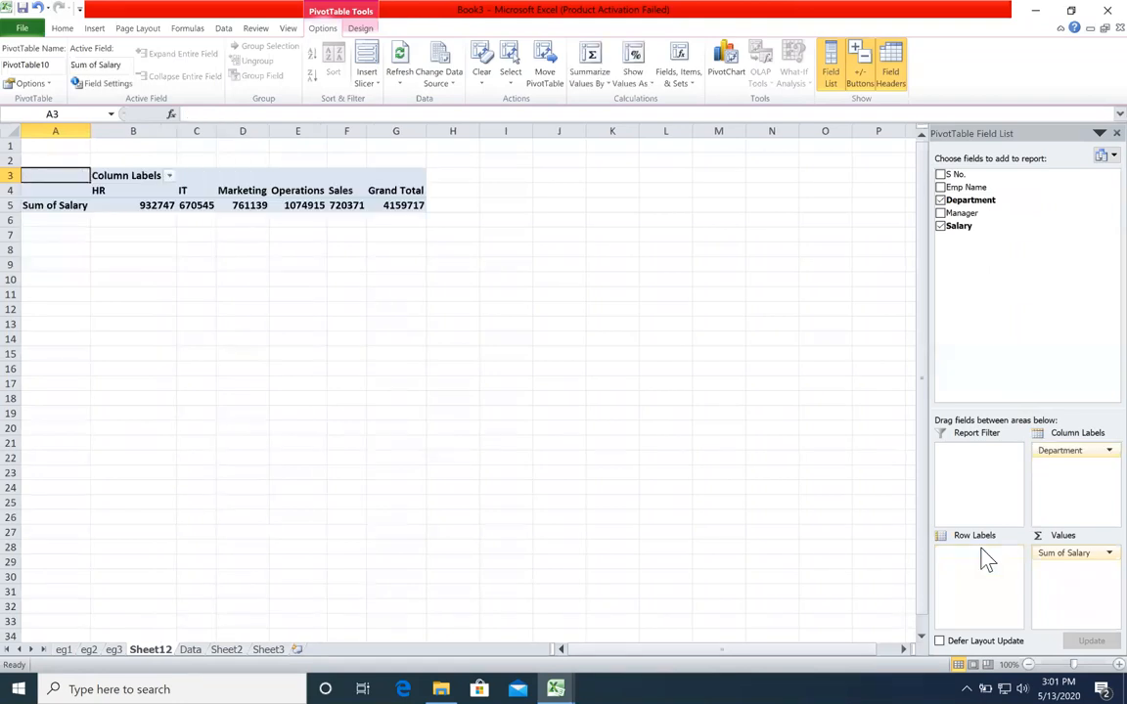
drag(964, 198, 961, 460)
drag(971, 217, 993, 577)
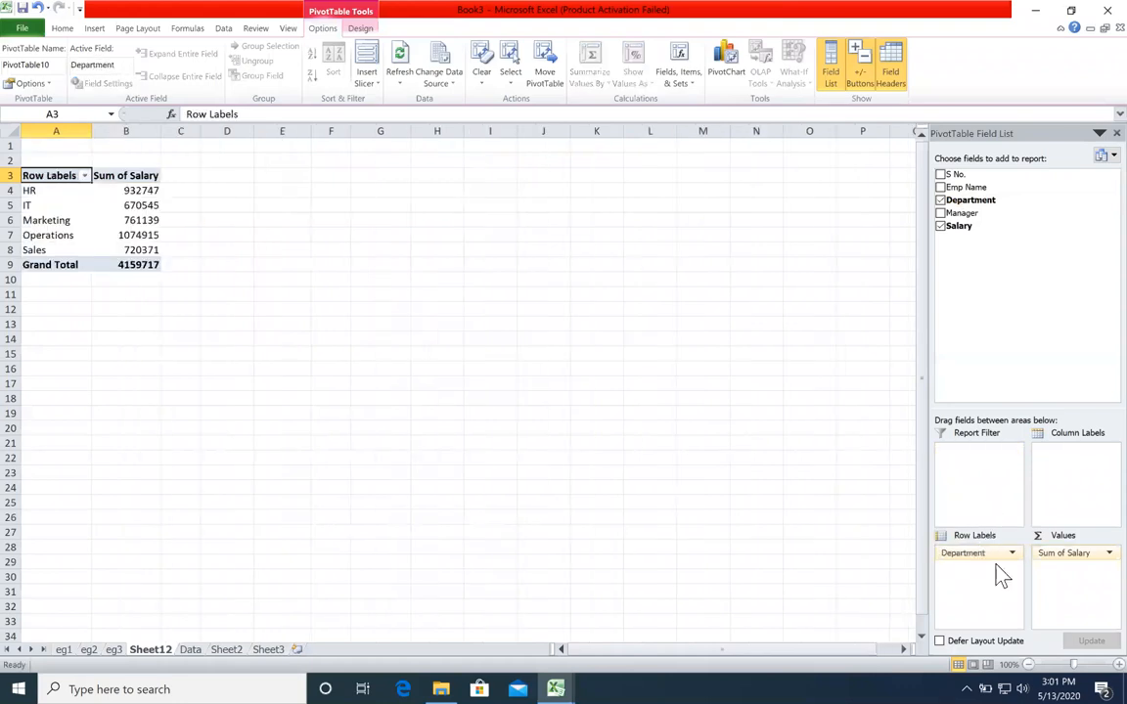
drag(969, 200, 976, 585)
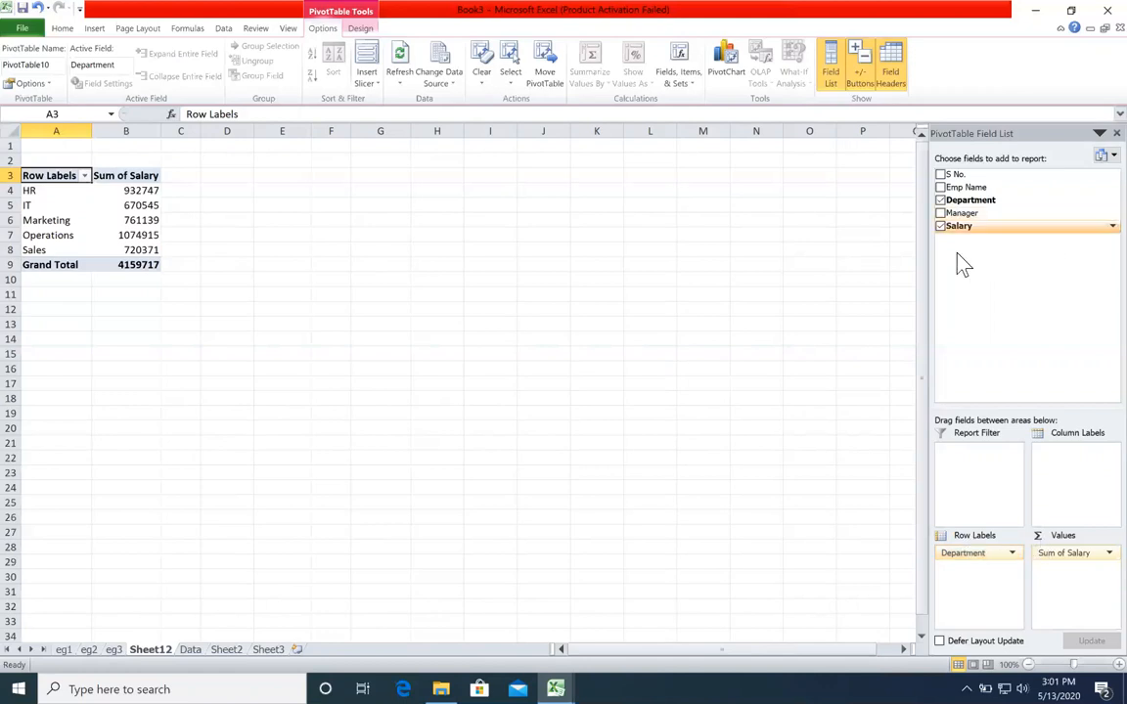
Remove the Salary field from the pivot table and add it back to the values
click(939, 228)
click(940, 228)
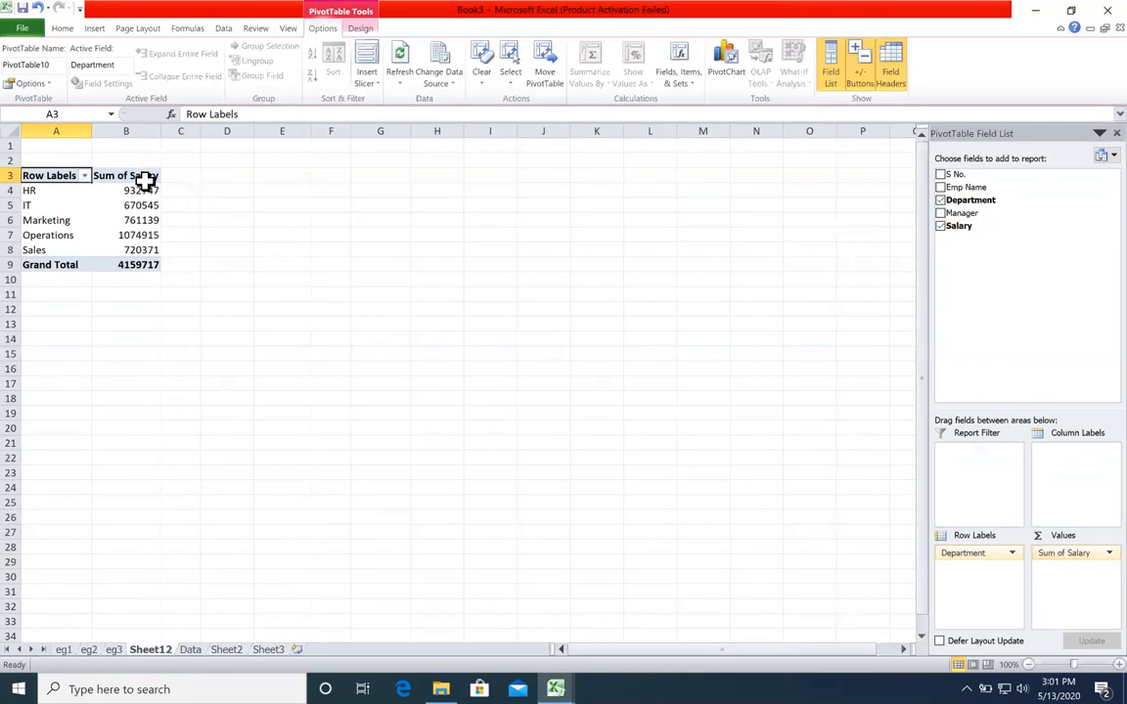
drag(146, 181, 146, 277)
click(137, 250)
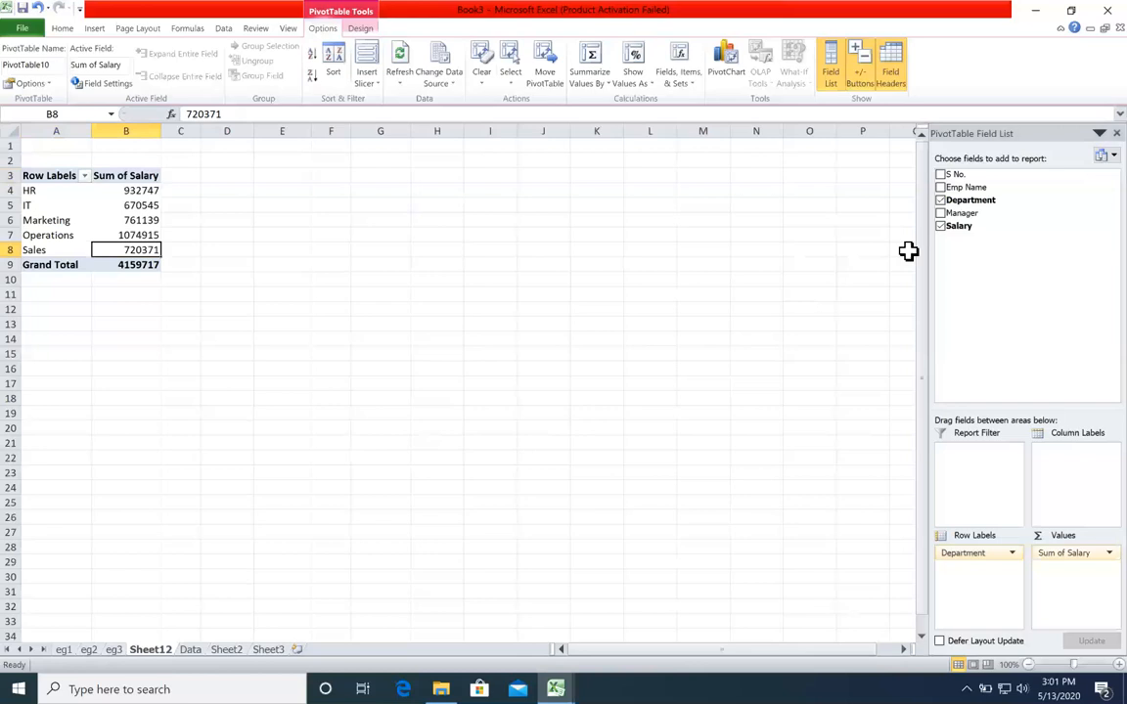
Add the Salary field to the pivot table's values a second time and compare the two salary columns
drag(956, 228, 1079, 587)
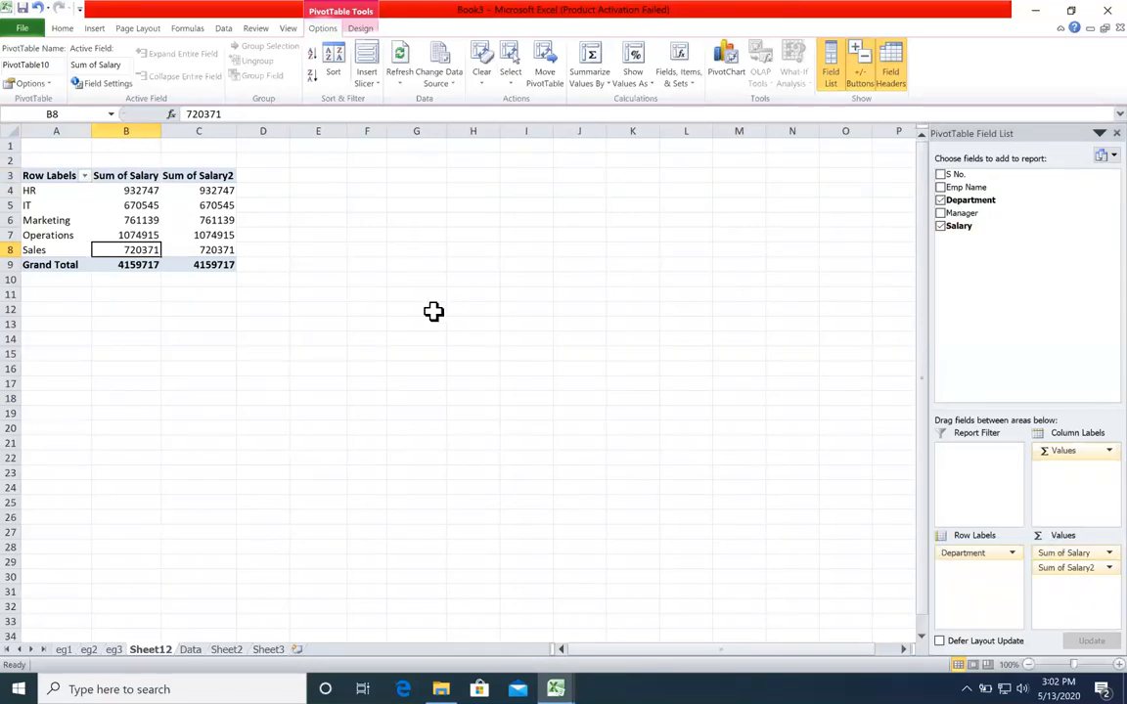
click(122, 190)
drag(125, 190, 131, 254)
drag(213, 188, 213, 256)
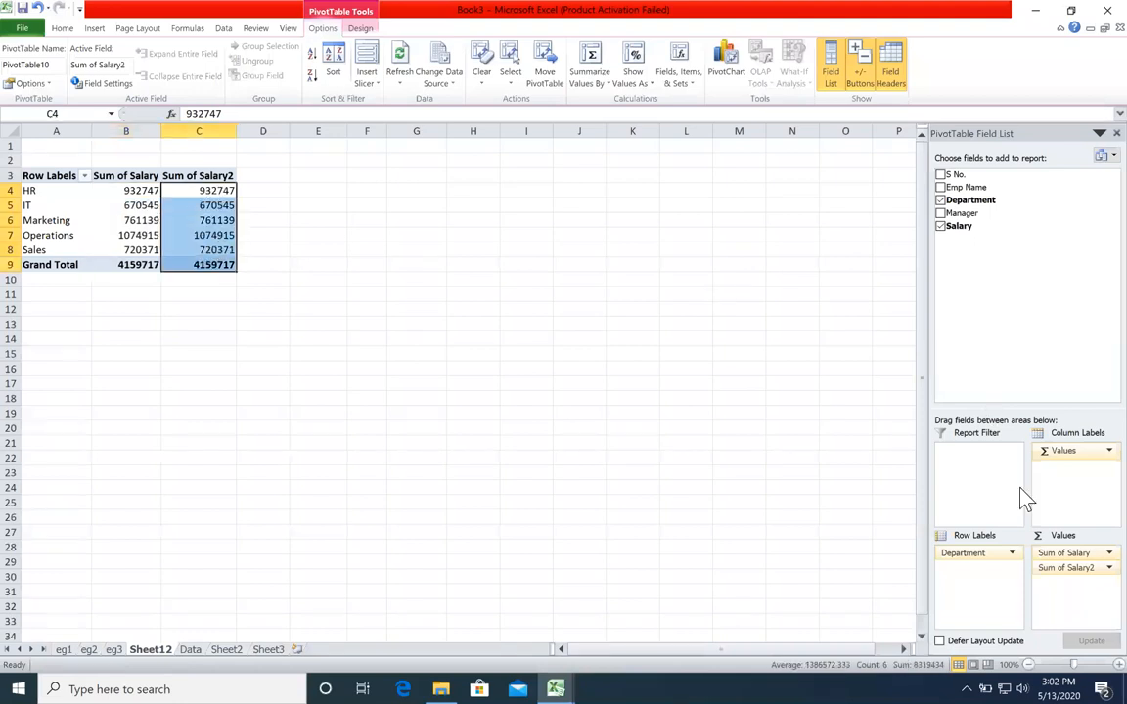
Summarize the second Salary field by Count and name it Count of Salary
click(1048, 568)
click(1047, 552)
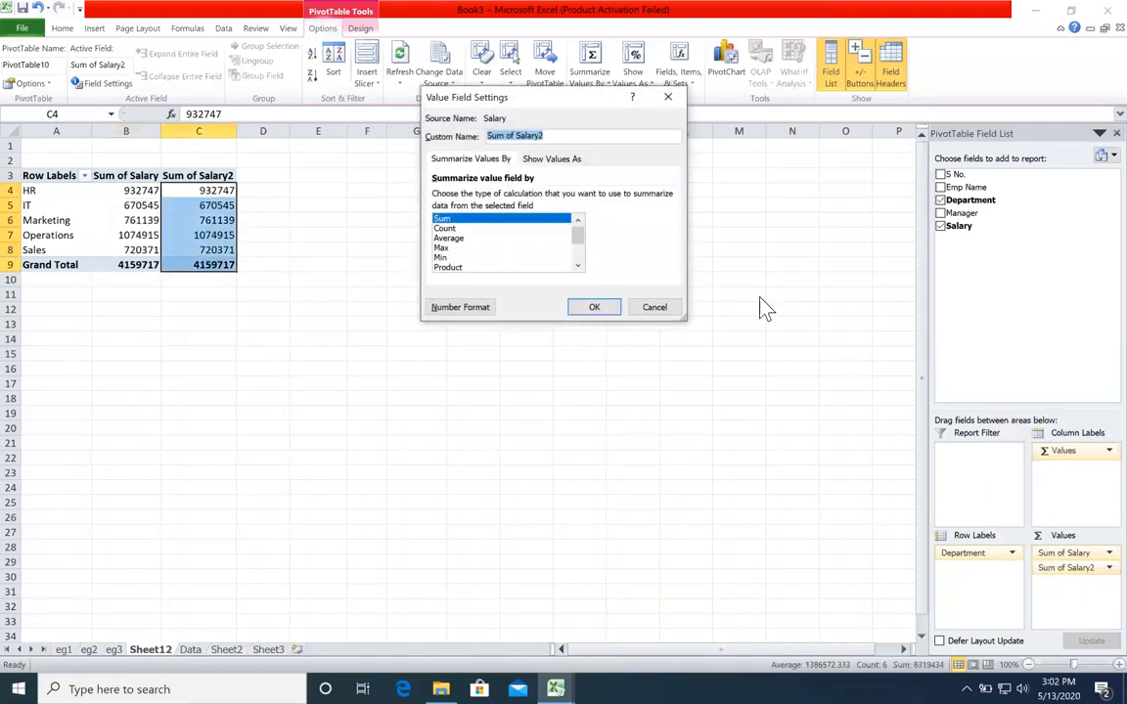
click(581, 135)
key(BackSpace)
click(454, 229)
click(550, 135)
key(BackSpace)
key(Return)
click(432, 180)
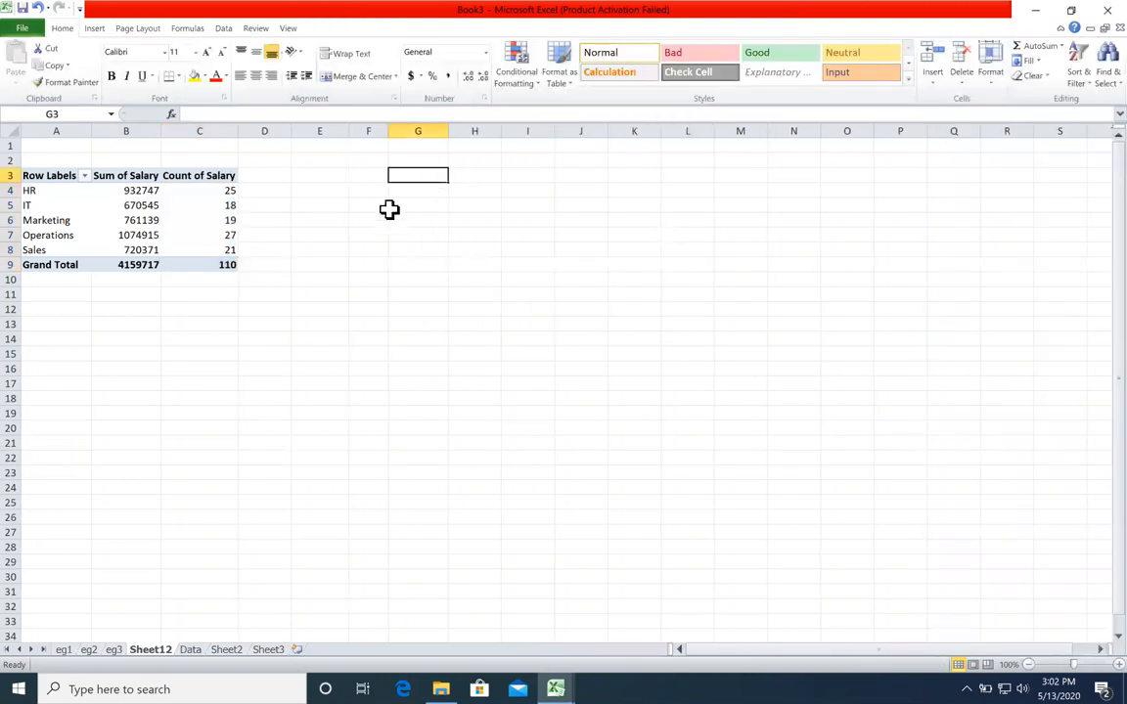
Add the Salary field to the values a third time, summarized by Average and named Average of Salary
click(213, 219)
drag(389, 128, 407, 132)
click(231, 190)
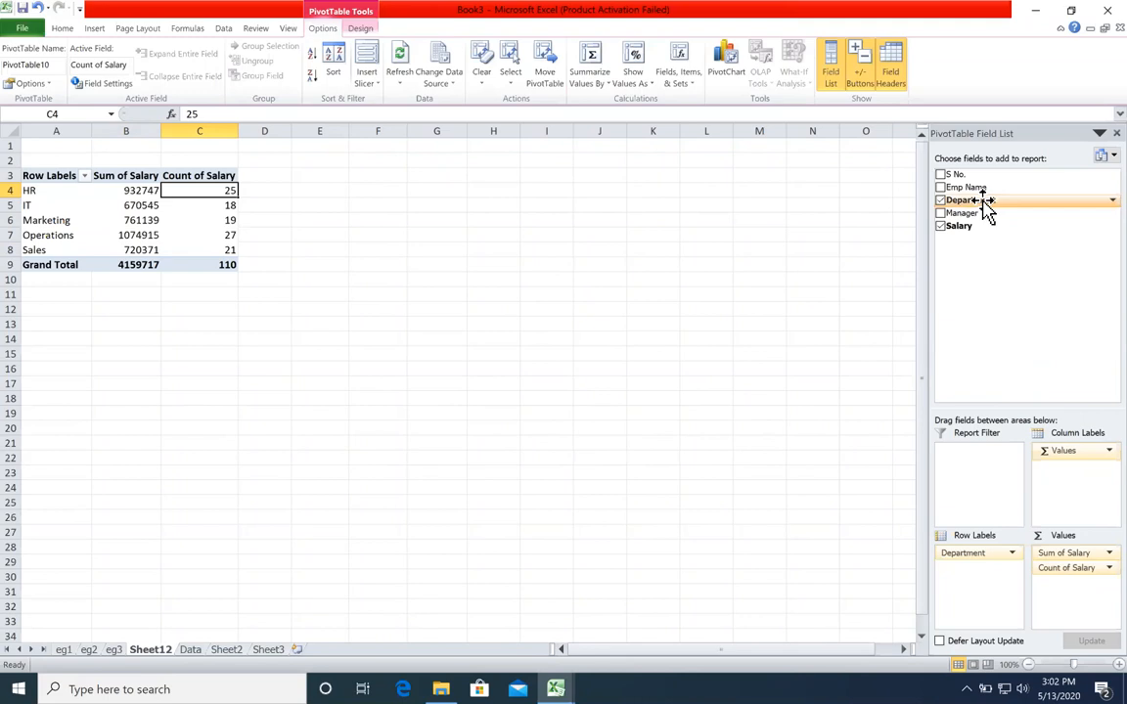
drag(981, 231, 1067, 585)
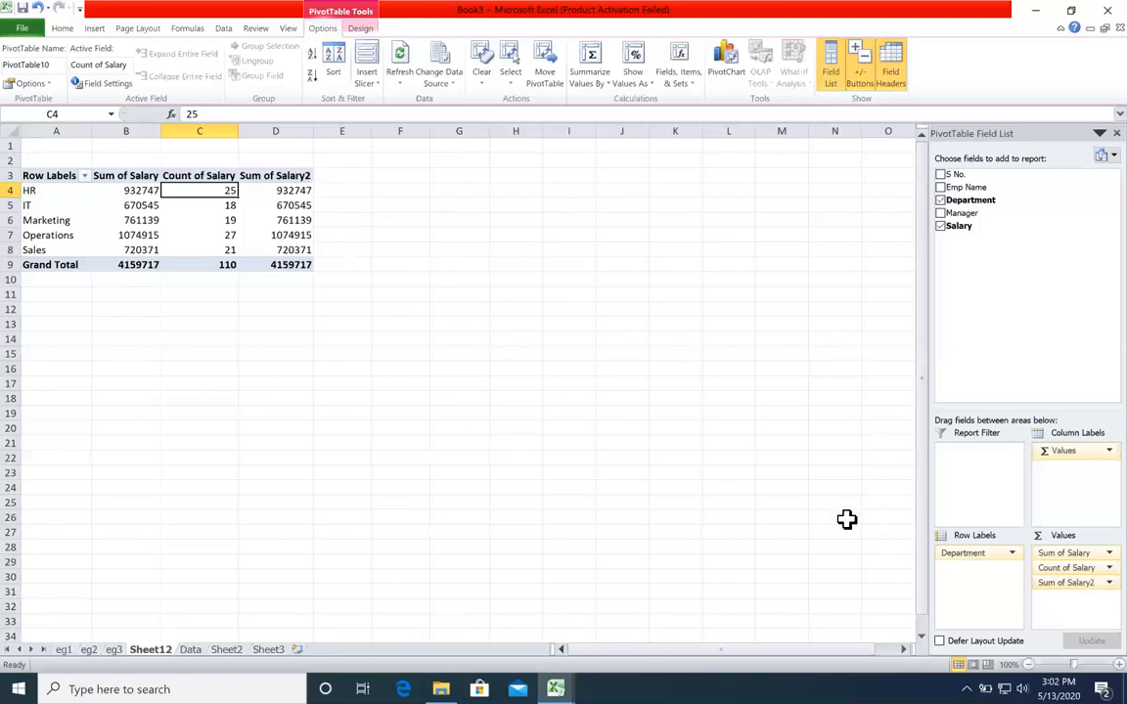
double_click(266, 177)
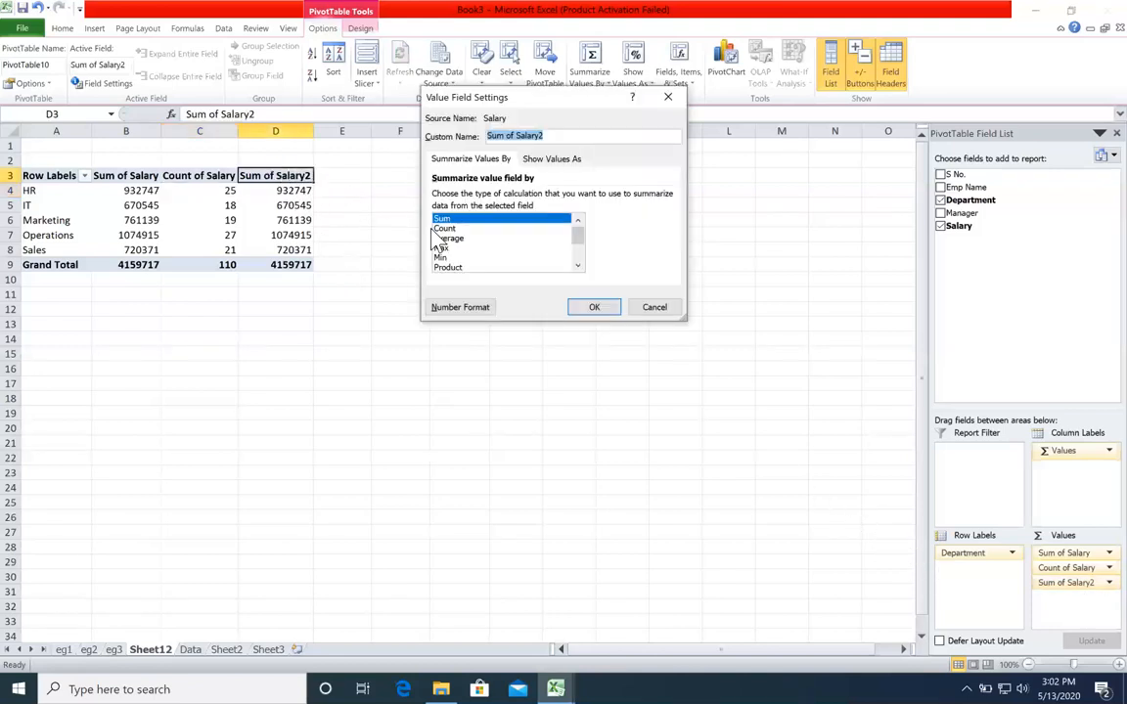
click(452, 238)
click(557, 136)
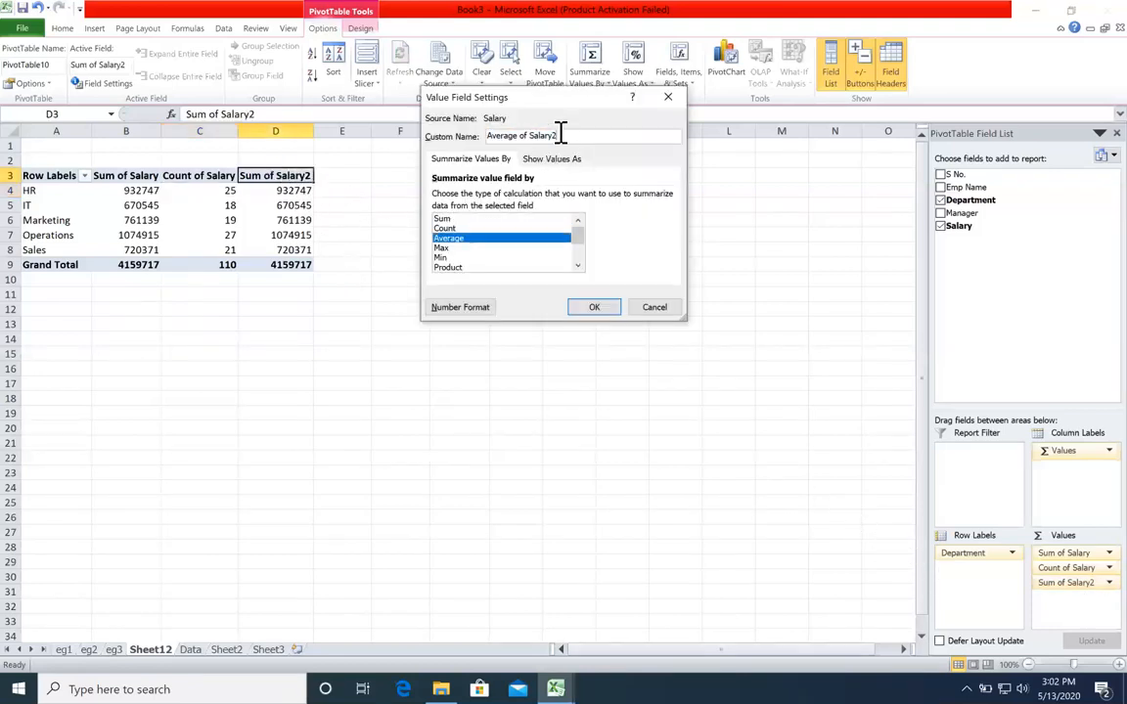
key(Return)
Format the Average of Salary values, including the grand total, as numbers without decimal places
click(286, 190)
drag(286, 256, 289, 264)
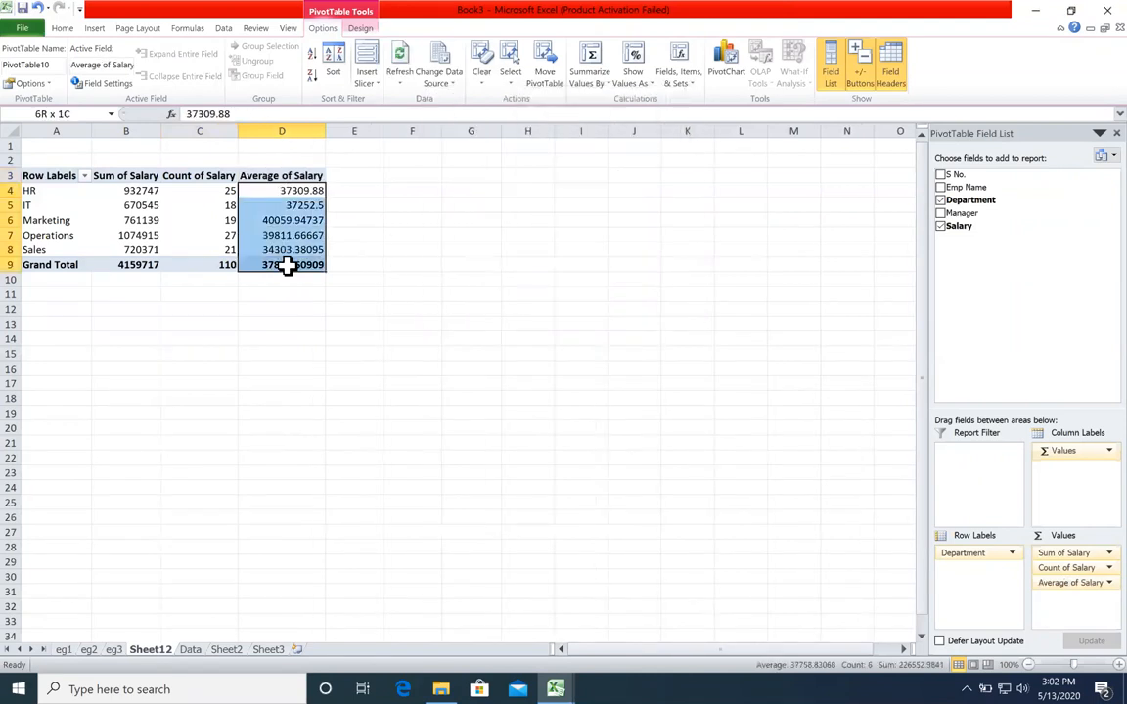
click(61, 27)
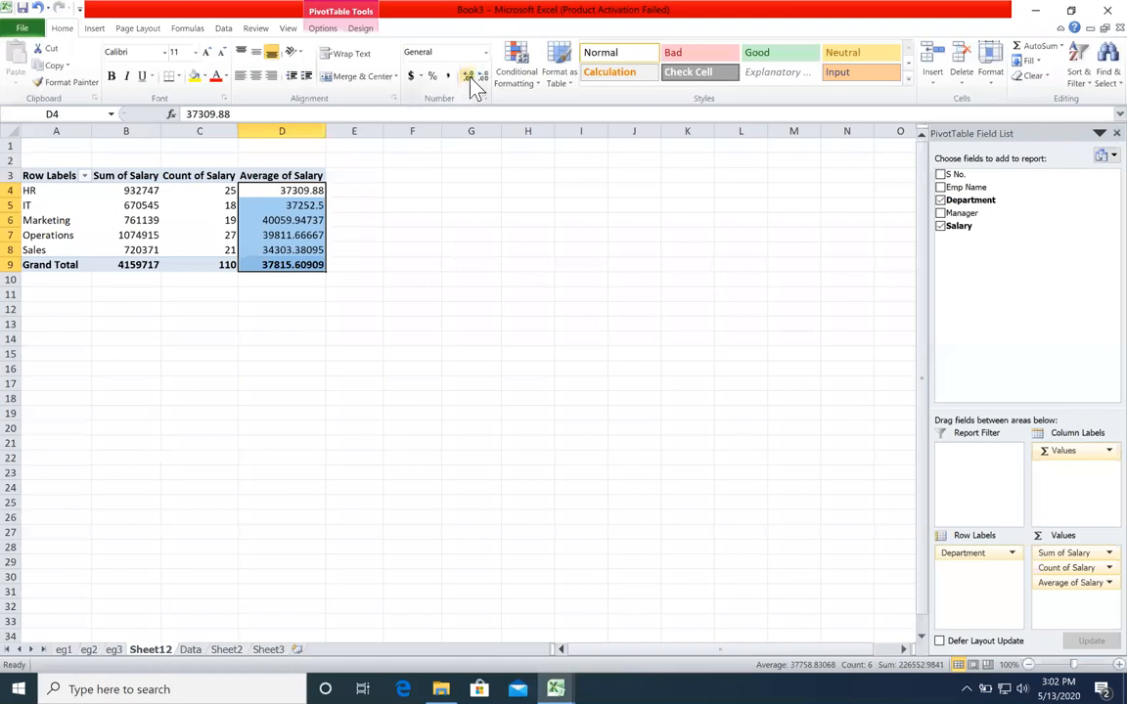
click(471, 77)
click(471, 77)
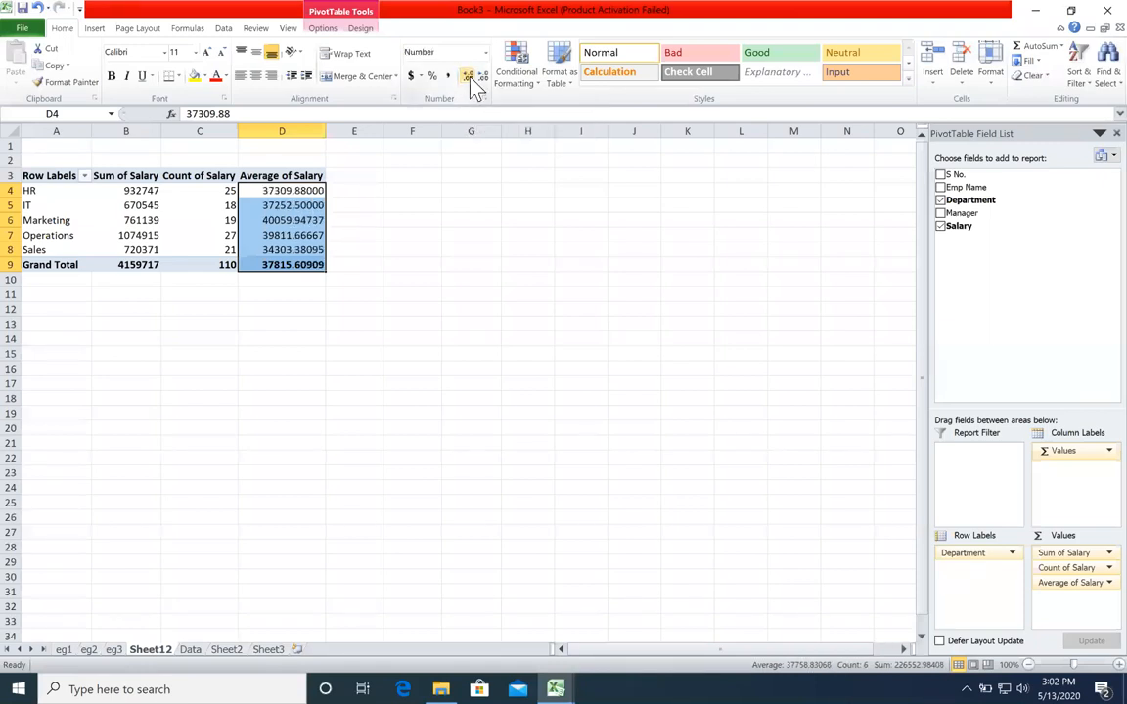
click(471, 77)
click(484, 77)
click(483, 76)
click(483, 77)
click(483, 77)
click(483, 76)
click(483, 76)
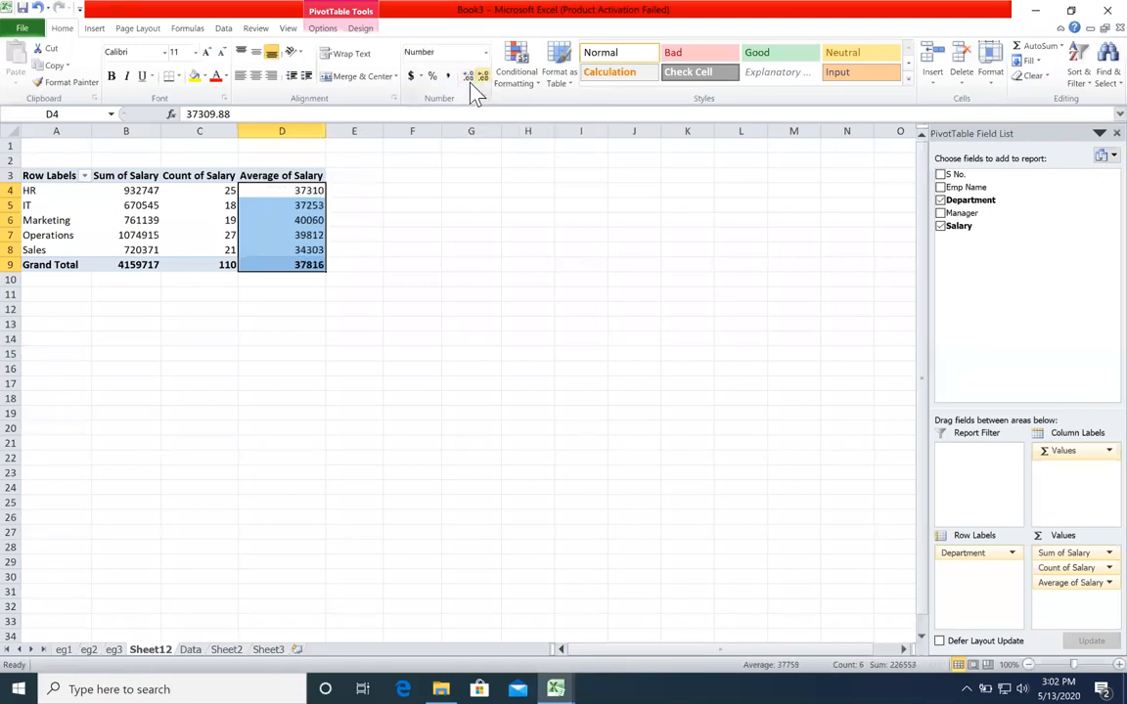
Show extra decimal places on the average salary values and remove them again
click(470, 78)
click(470, 77)
click(471, 77)
click(470, 77)
click(470, 78)
click(483, 78)
click(483, 78)
click(483, 77)
click(483, 78)
Add the Salary field to the values a fourth time, summarized by Max and named Max of Salary
drag(965, 229, 1071, 598)
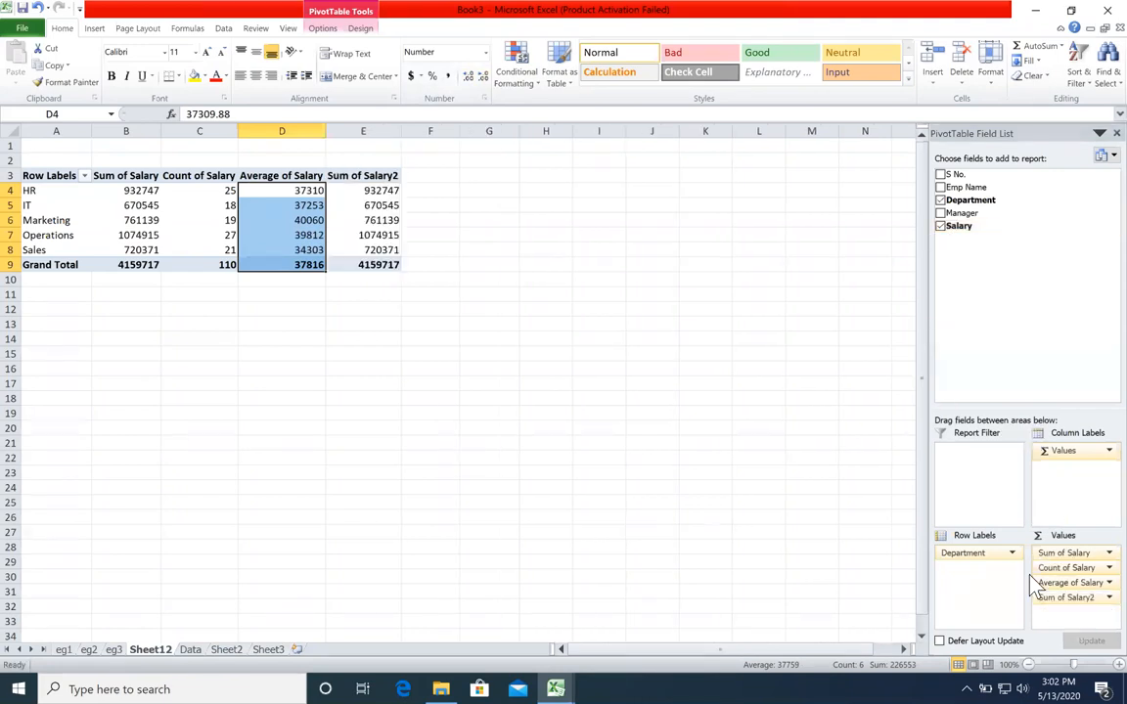
click(389, 178)
double_click(392, 180)
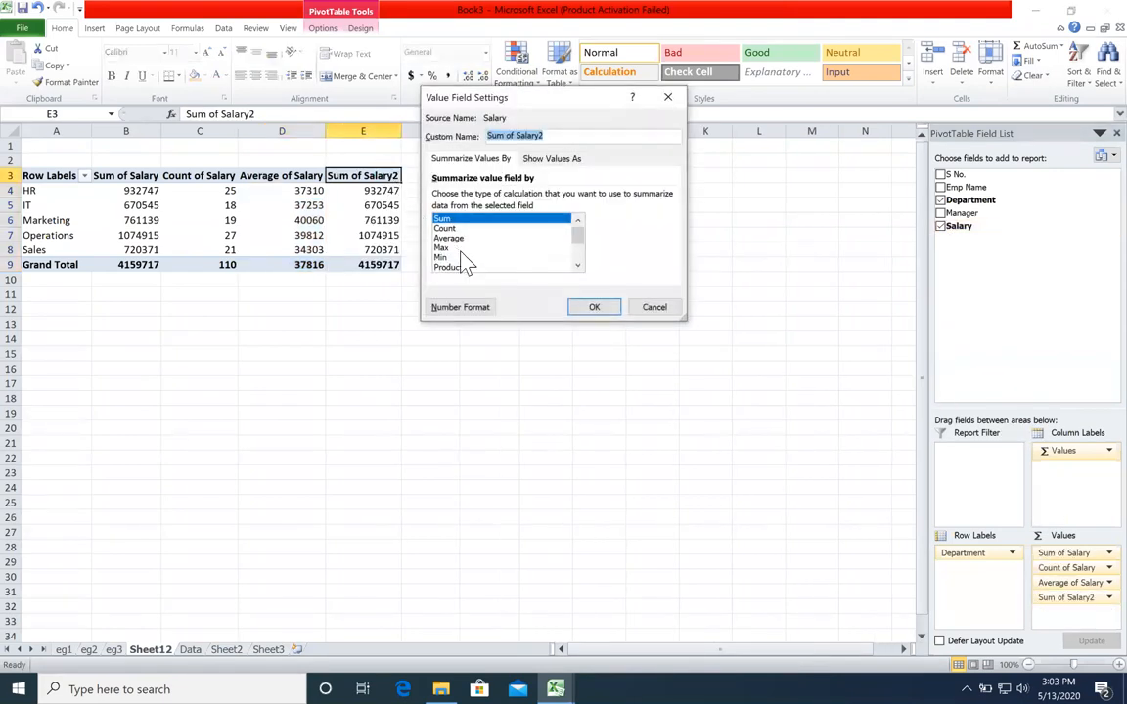
click(455, 248)
click(548, 137)
key(BackSpace)
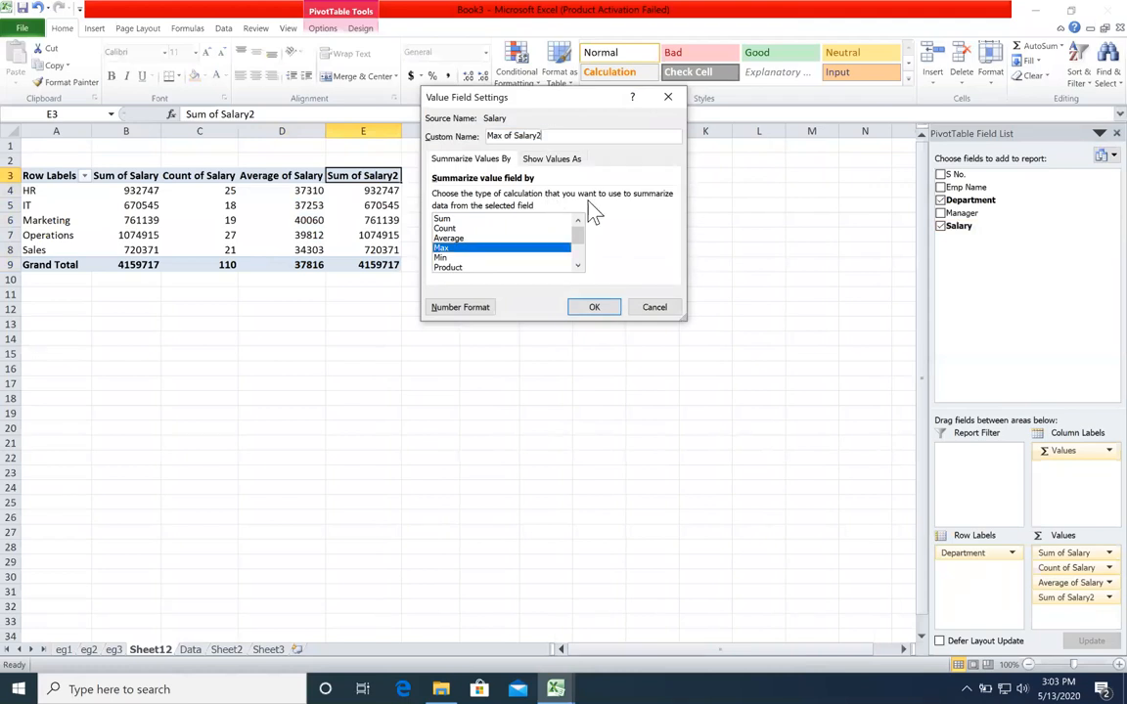
key(Return)
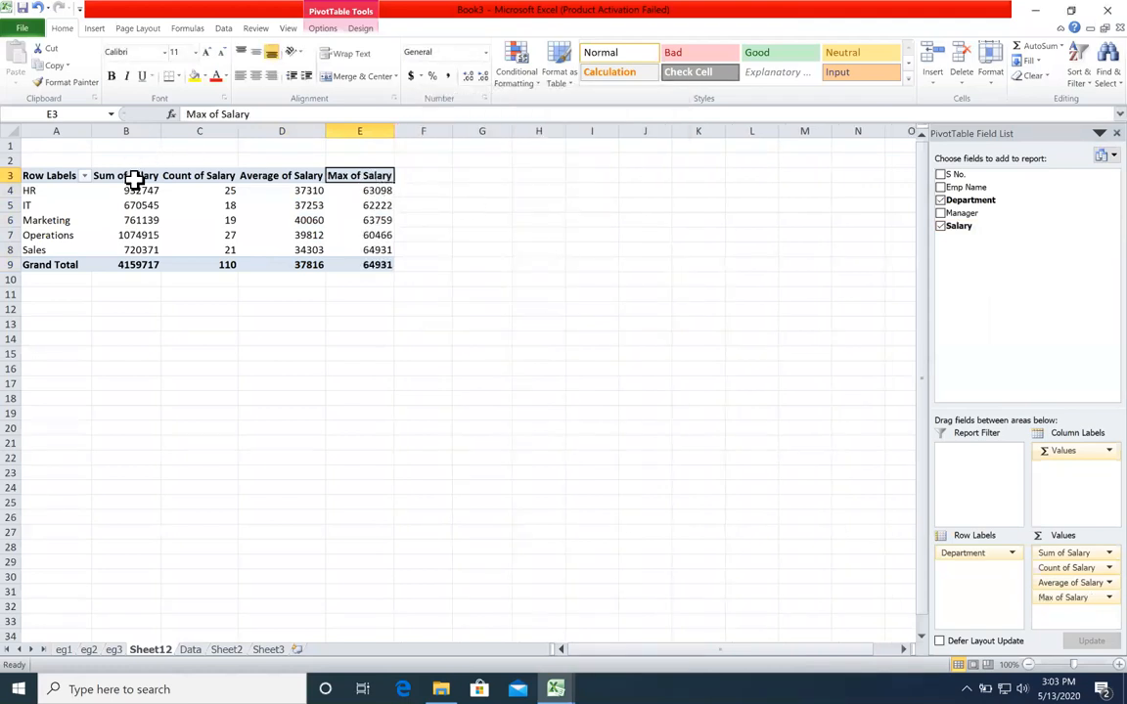
Add the Salary field to the values a fifth time, summarized by Min and named Min of Salary
drag(959, 226, 1064, 612)
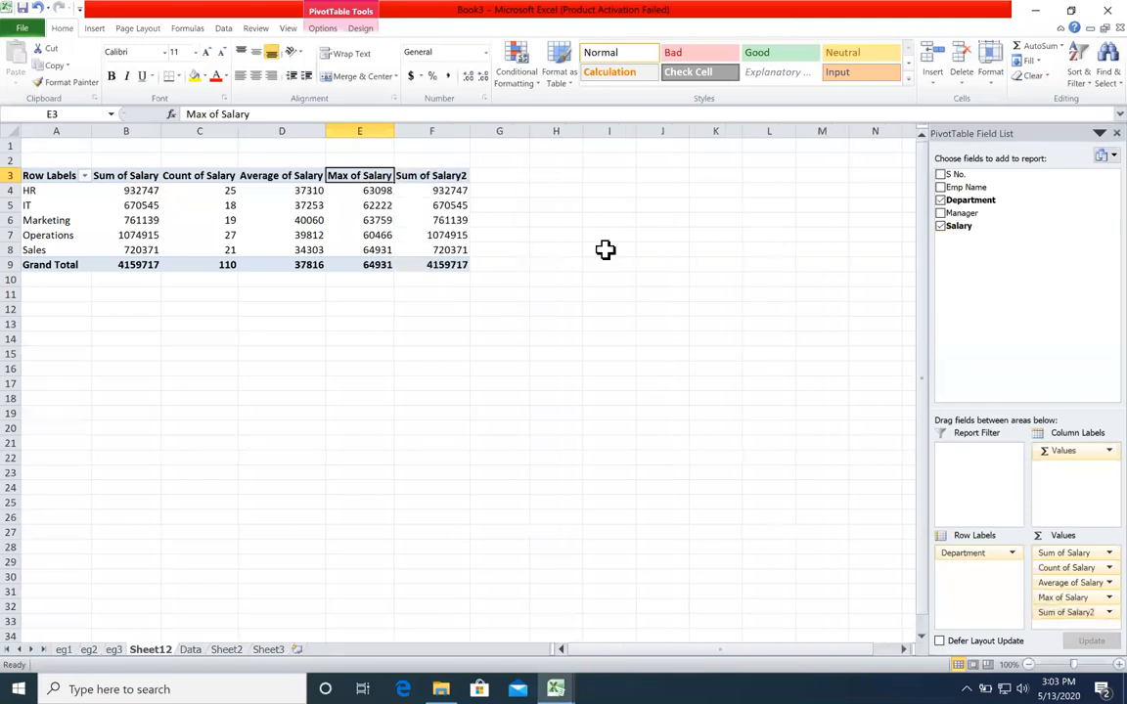
double_click(455, 175)
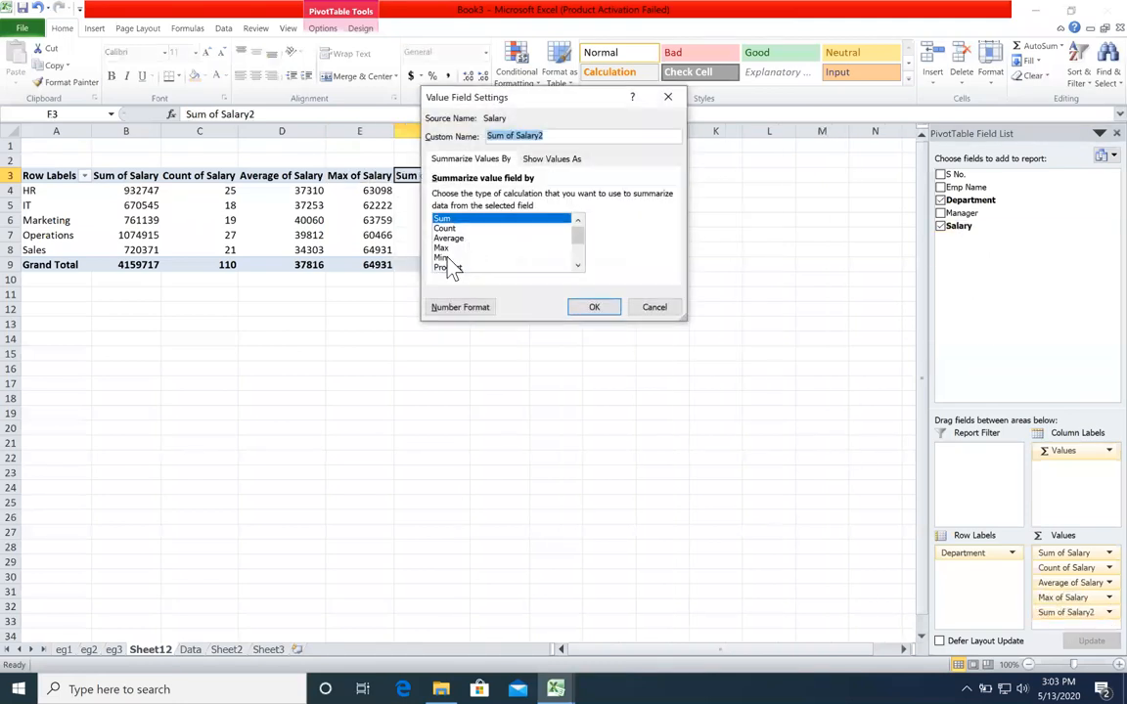
click(450, 259)
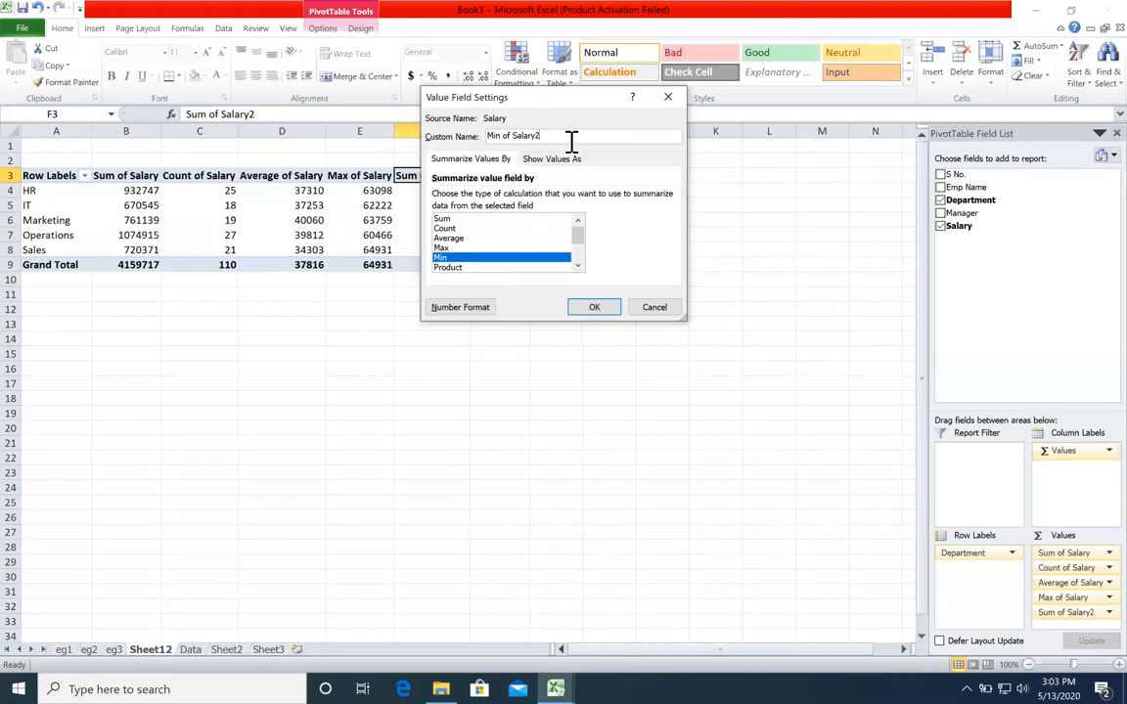
key(Return)
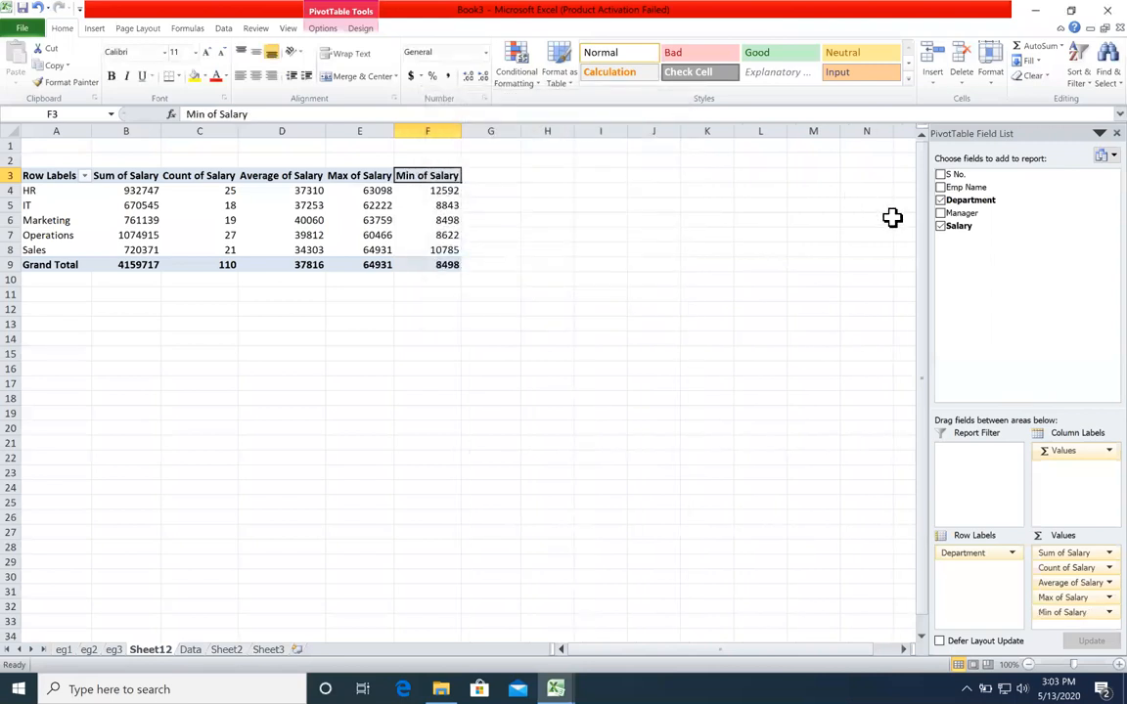
Try summarizing the Min of Salary column by StdDev and undo the change
double_click(431, 176)
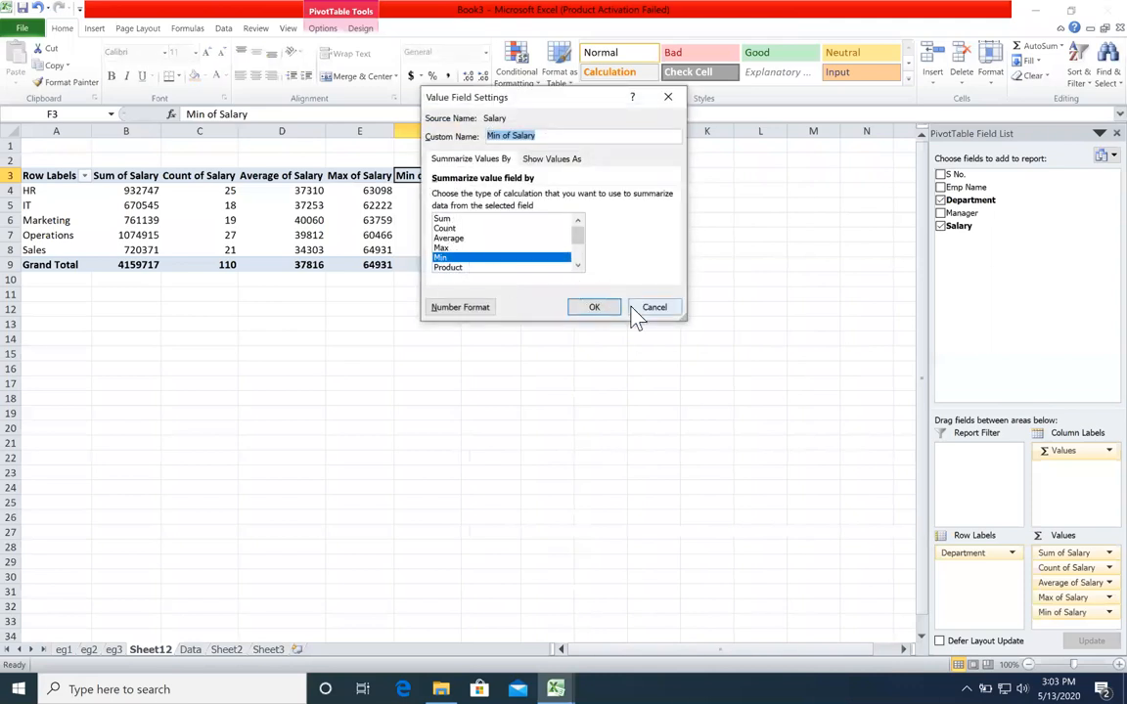
click(578, 267)
click(578, 267)
click(578, 267)
click(578, 267)
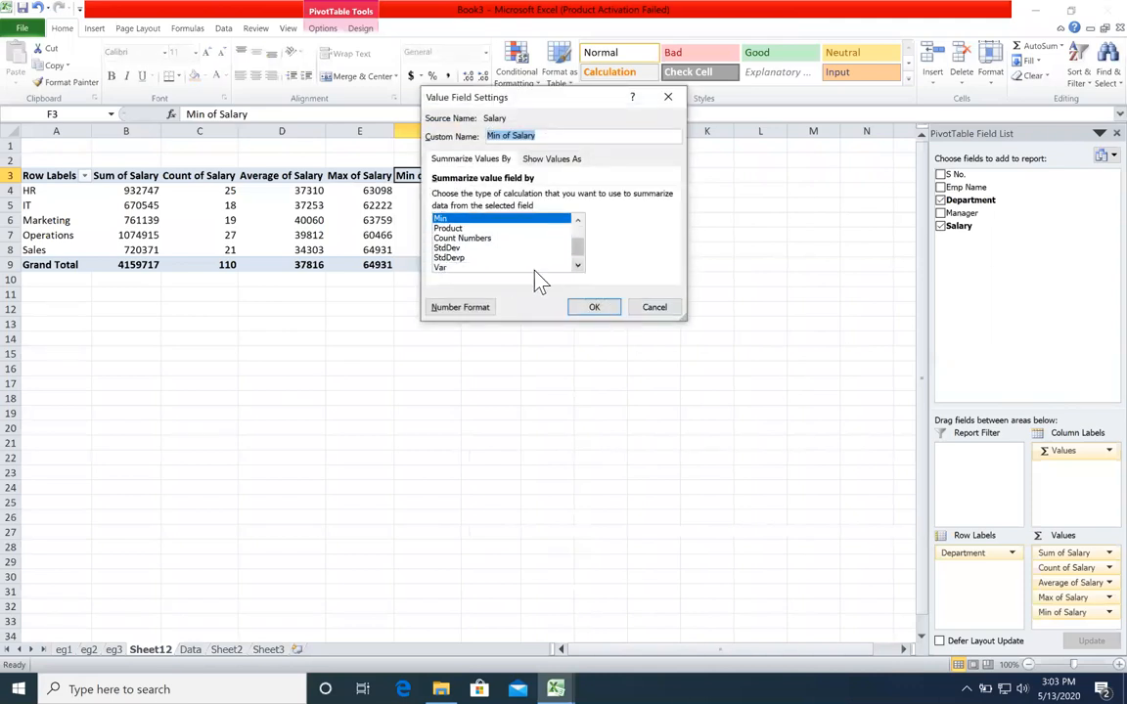
double_click(457, 247)
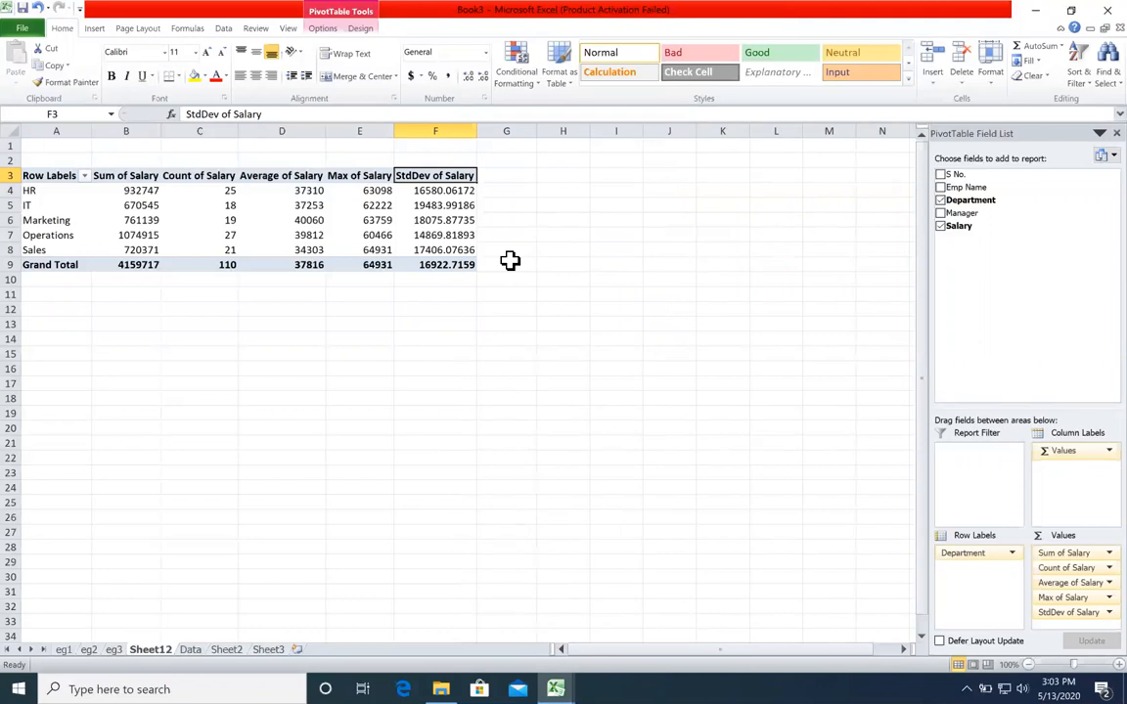
key(ctrl+z)
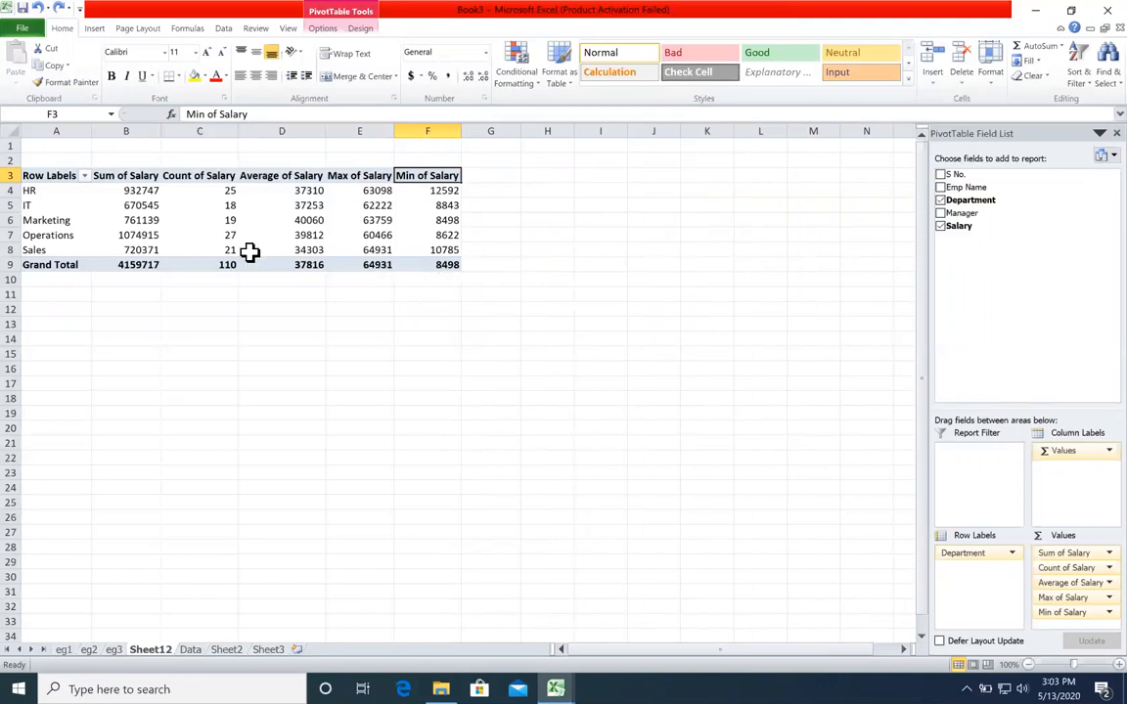
Enlarge the sheet to 120% and examine the salary measures per department and their grand totals
drag(111, 179, 400, 248)
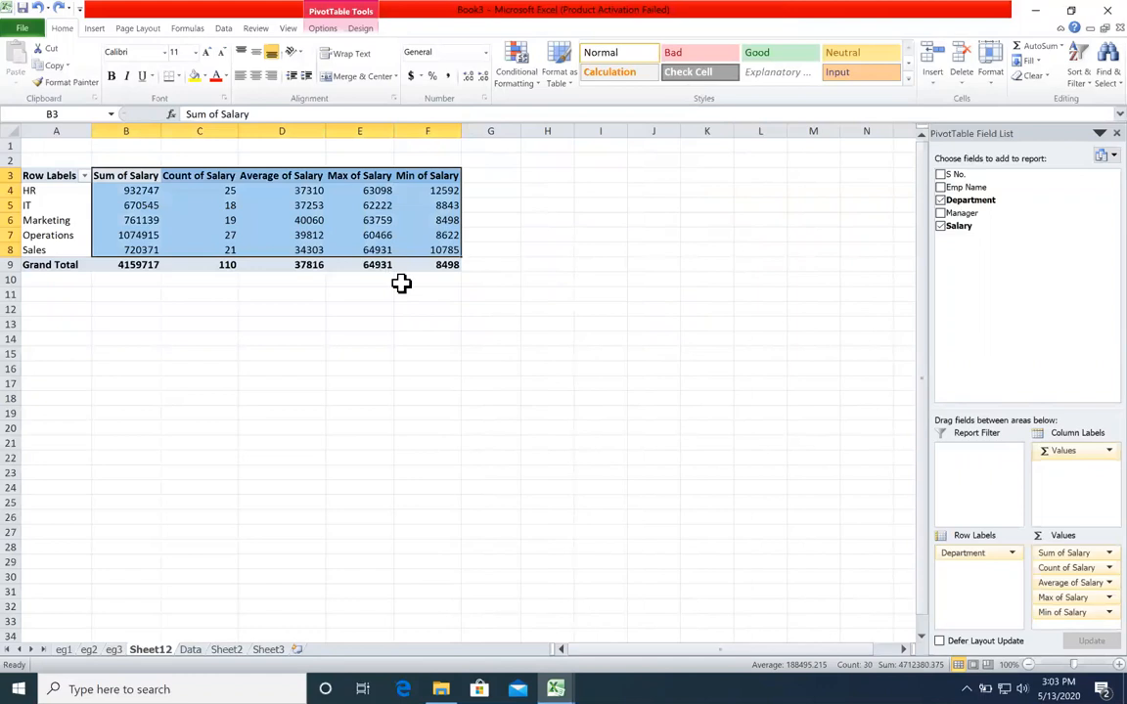
click(400, 284)
ctrl+scroll(633, 408, up, 2)
click(599, 398)
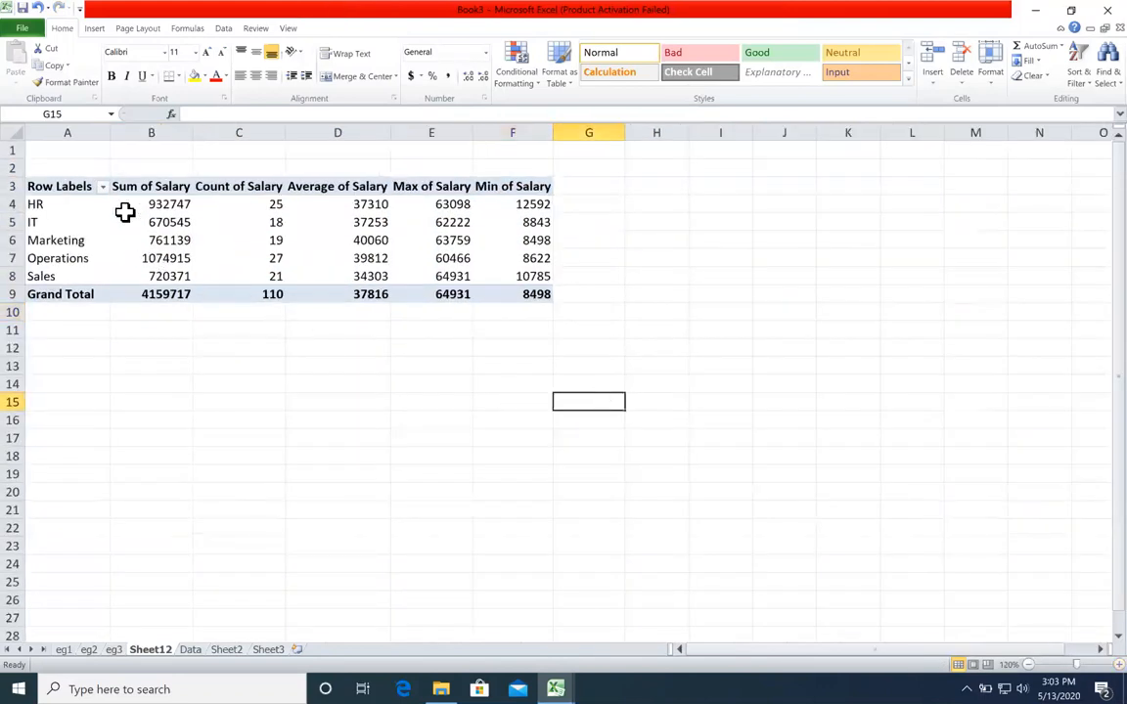
click(154, 291)
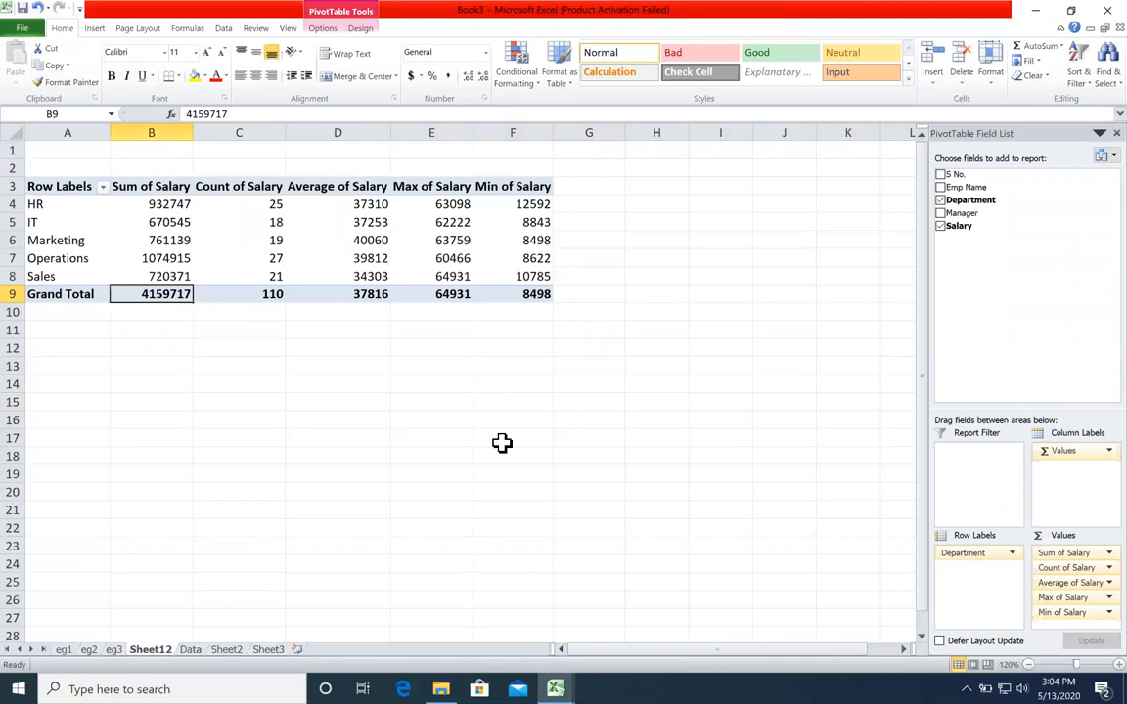
key(Right)
key(Right)
key(Left)
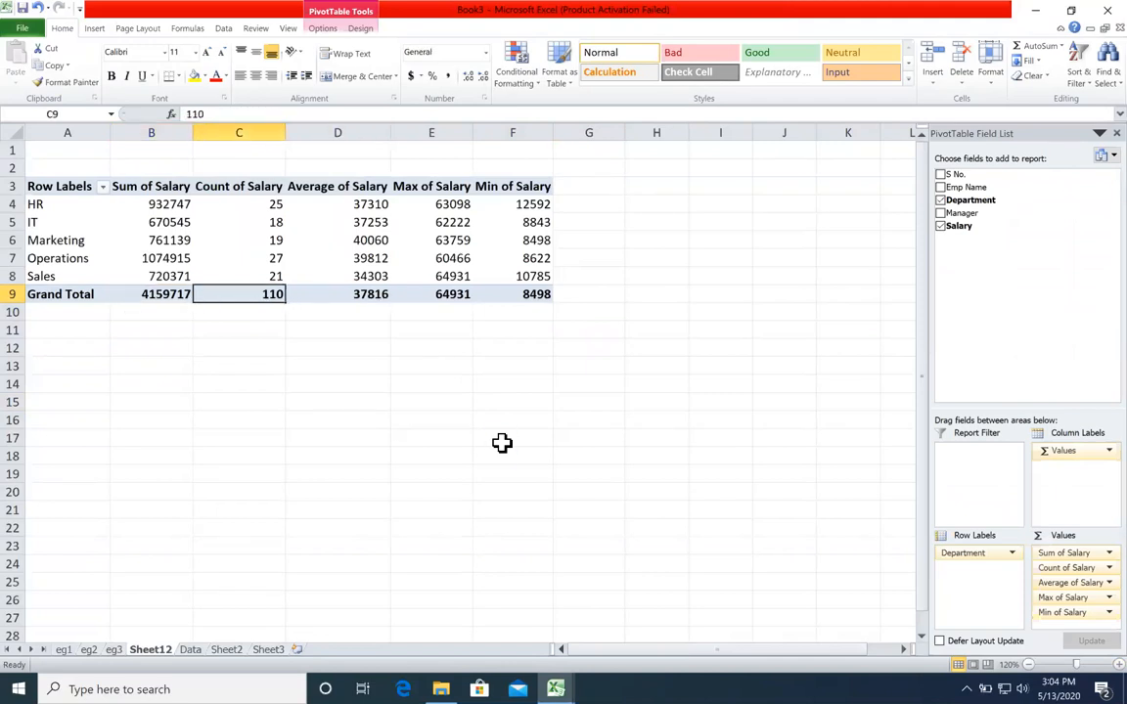
Rename the Count of Salary value field to Count of Emp
double_click(262, 188)
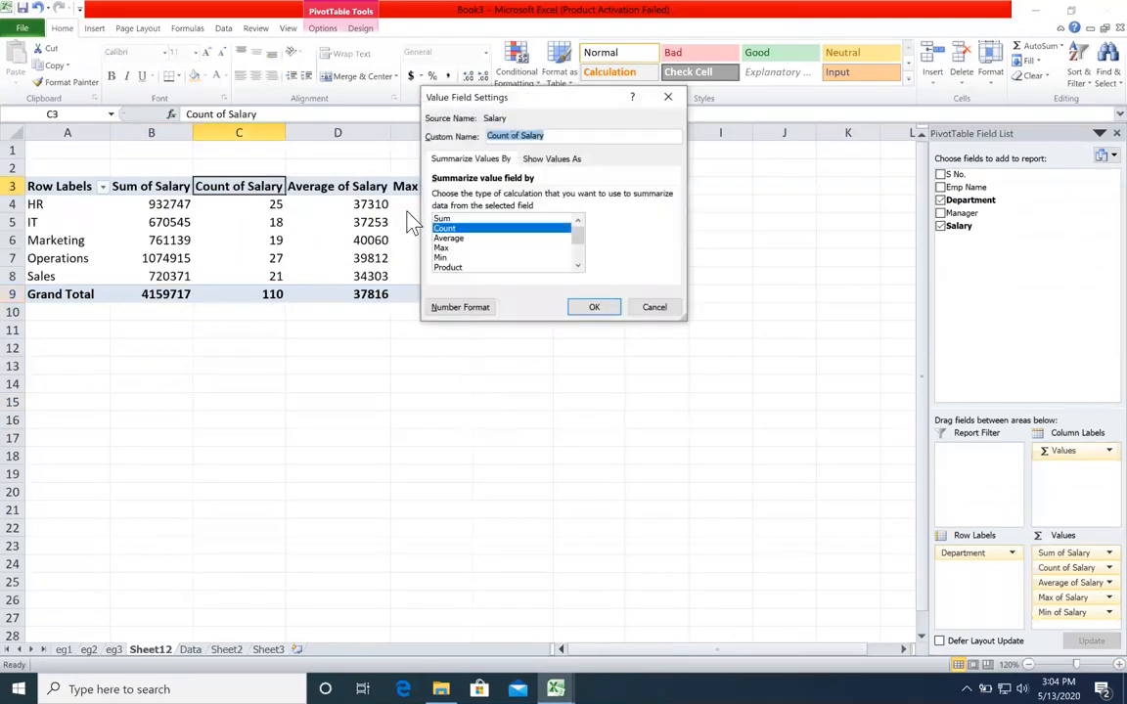
click(566, 136)
key(BackSpace)
key(BackSpace)
key(BackSpace)
key(BackSpace)
key(BackSpace)
key(BackSpace)
key(BackSpace)
text(E)
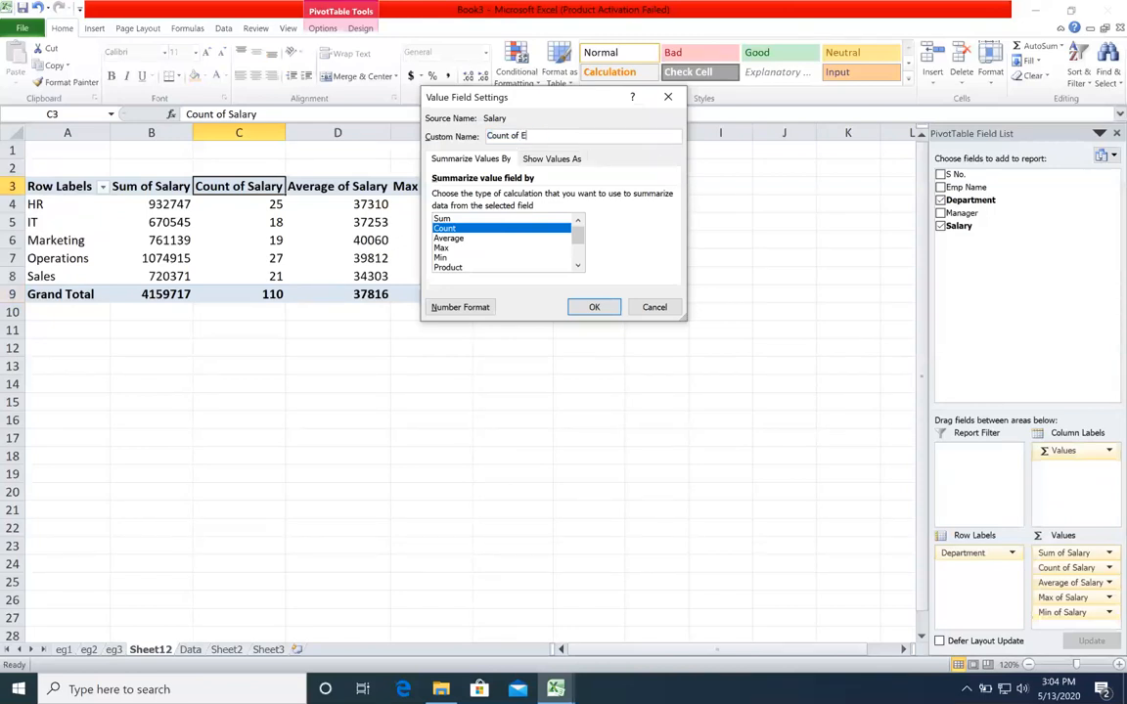
text(mp)
key(Return)
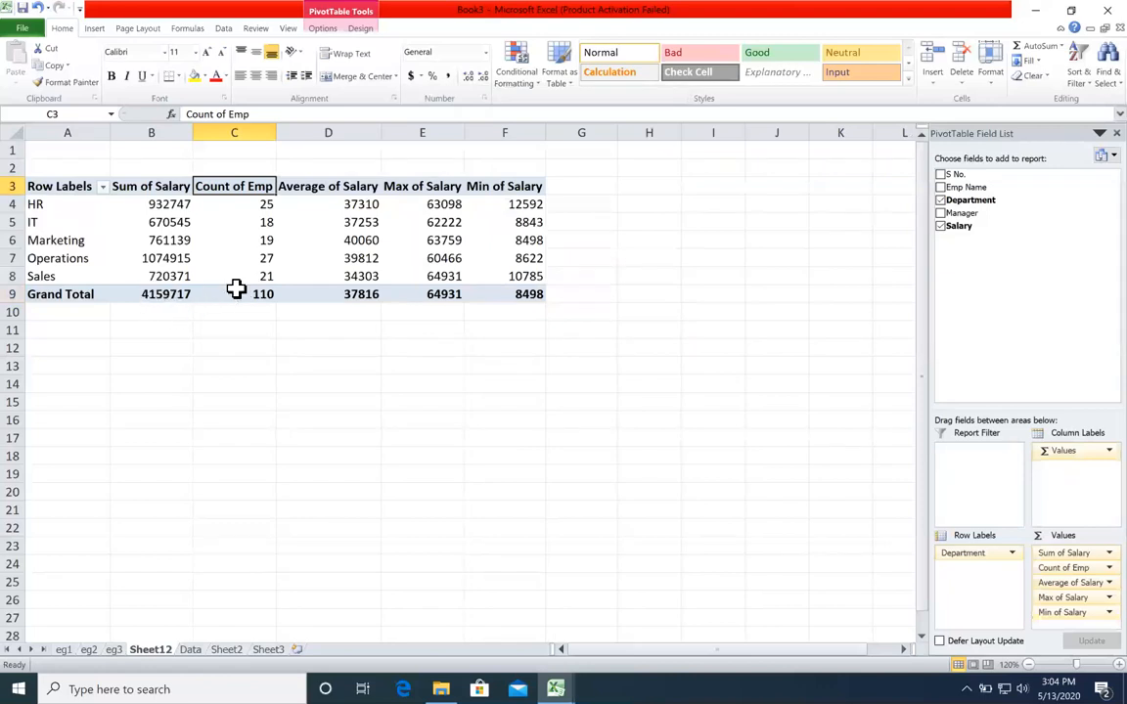
Examine the grand totals for average, maximum and minimum salary and the values in the IT row
drag(344, 293, 342, 276)
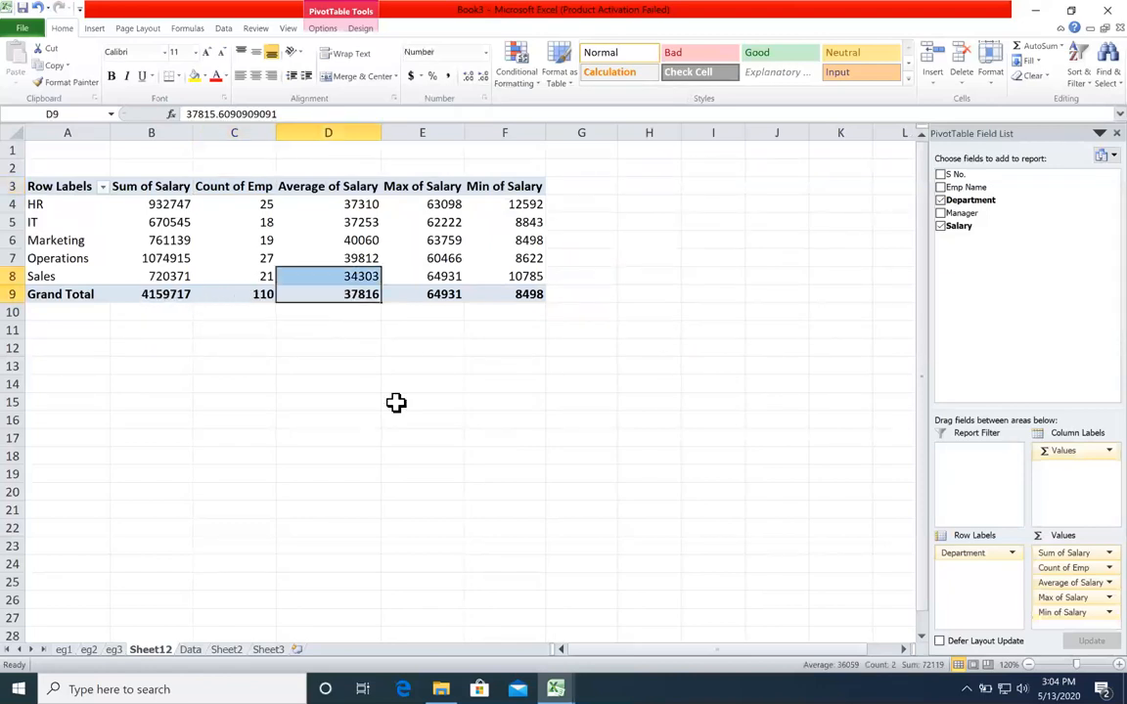
click(364, 293)
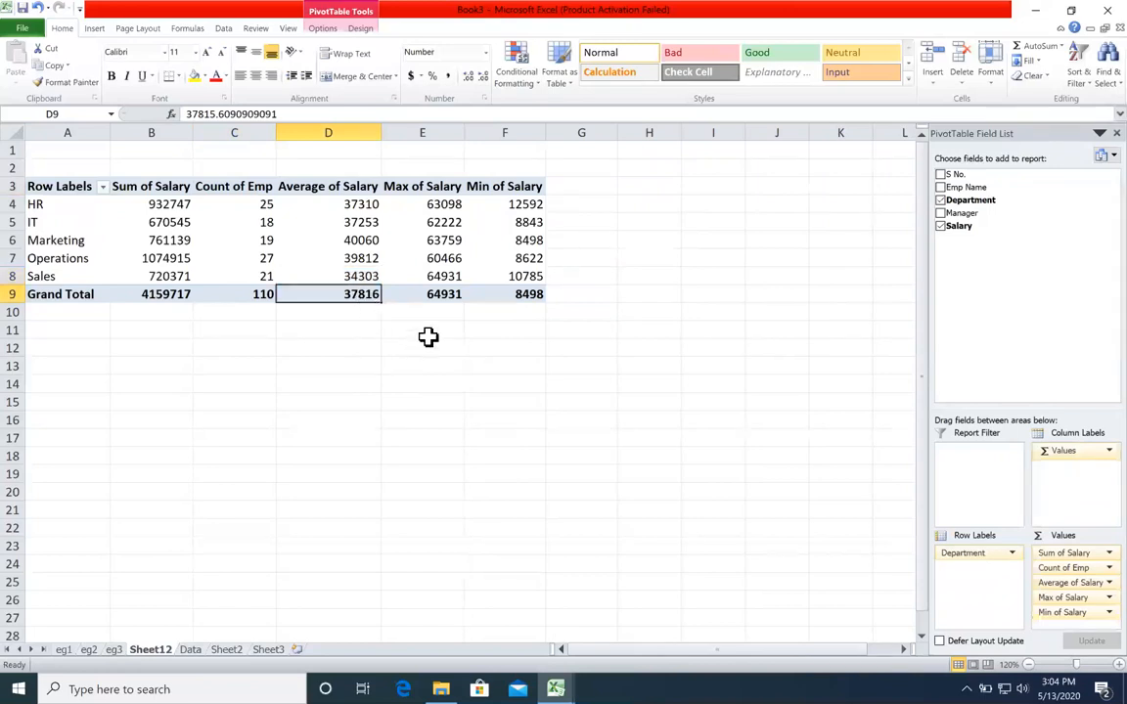
click(430, 295)
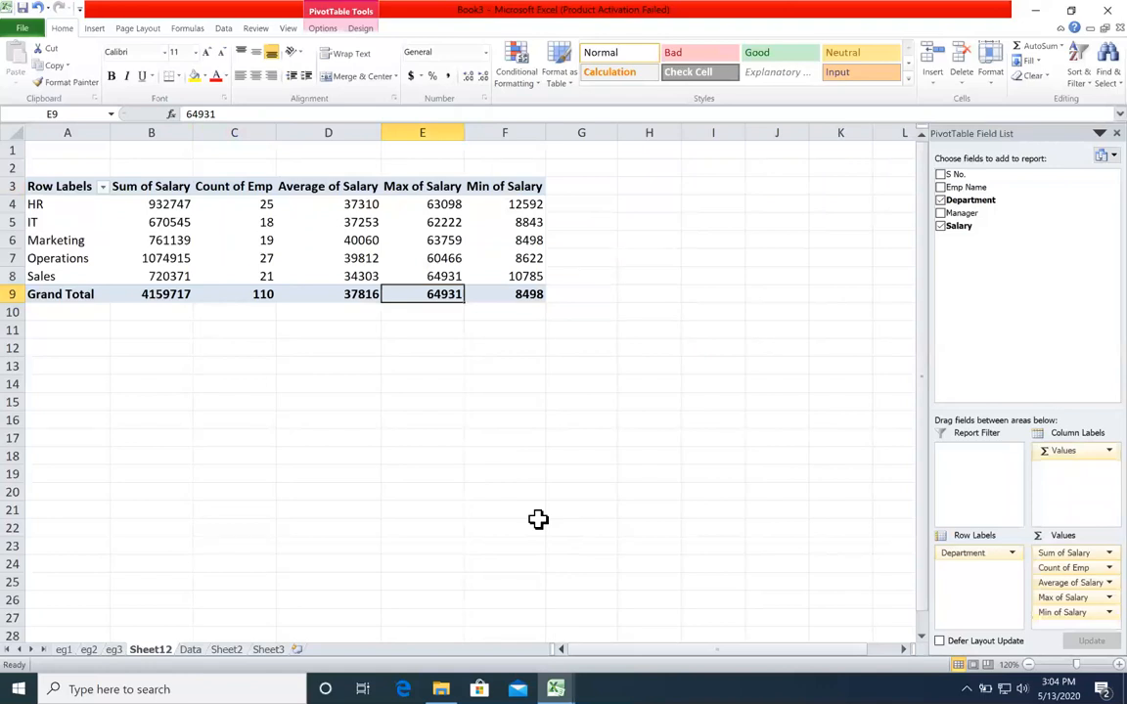
key(Right)
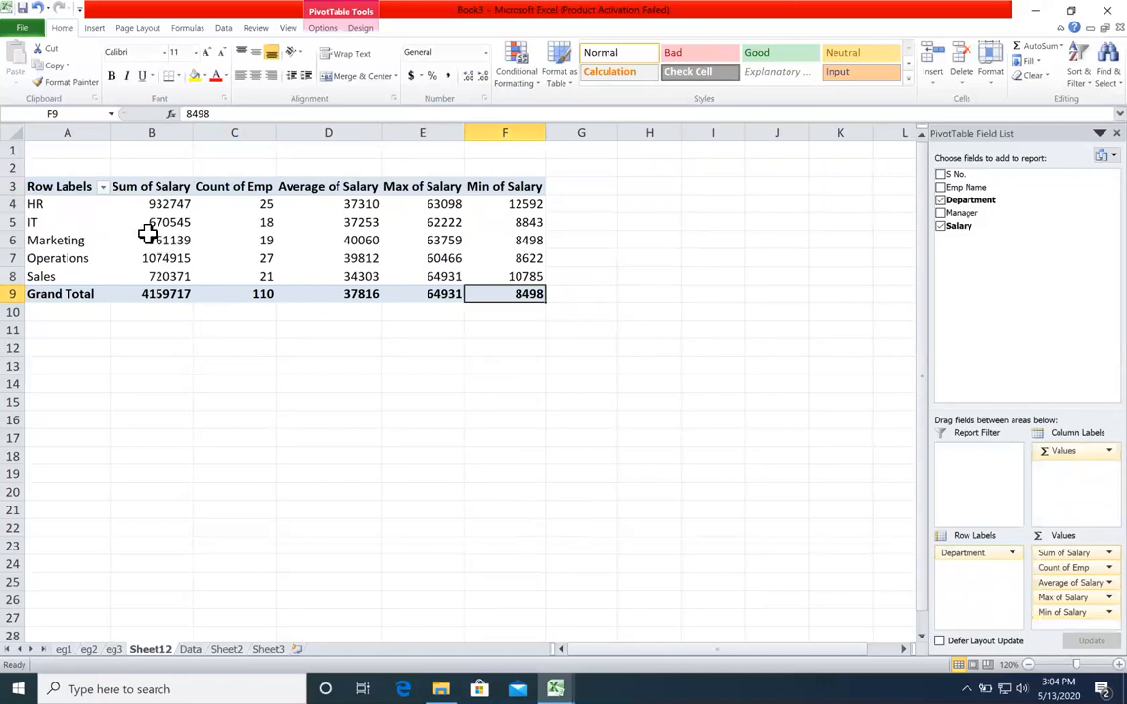
drag(149, 220, 504, 223)
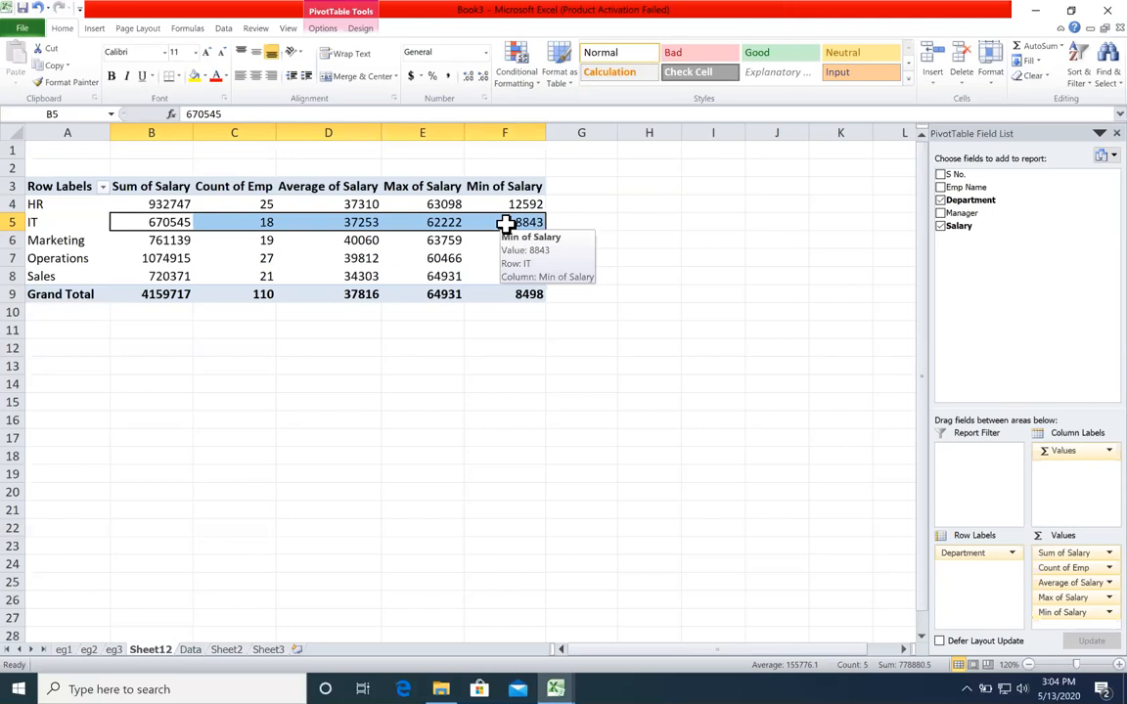
Rename the pivot table's worksheet as eg4
double_click(149, 650)
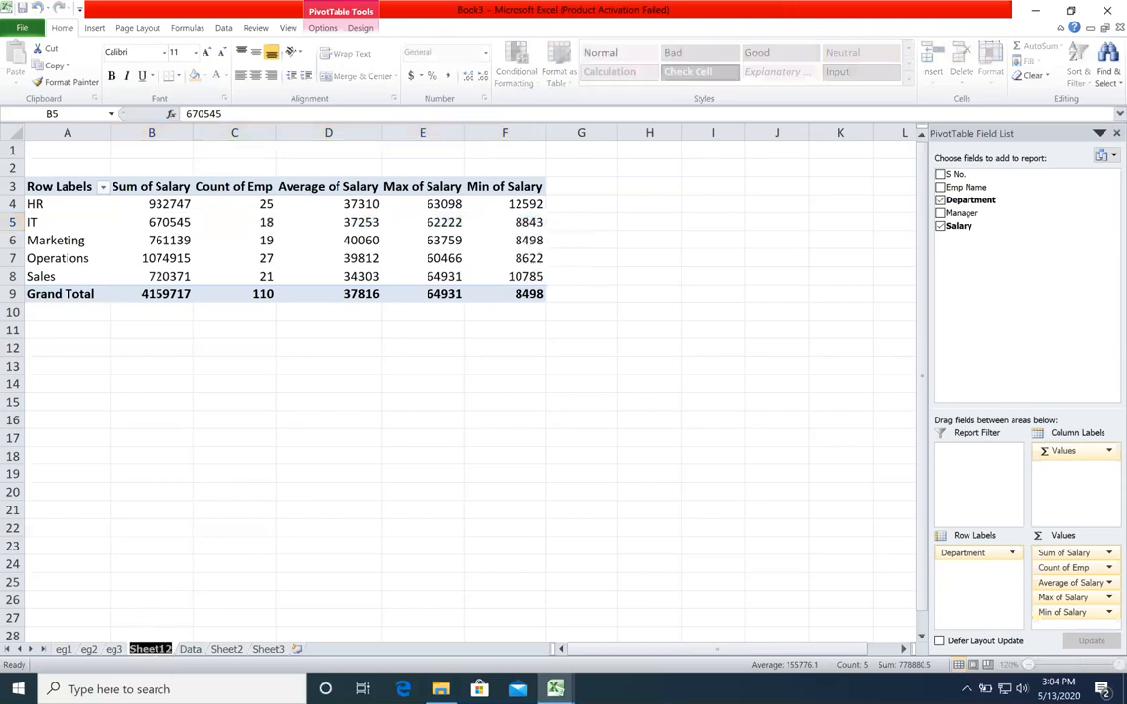
text(e)
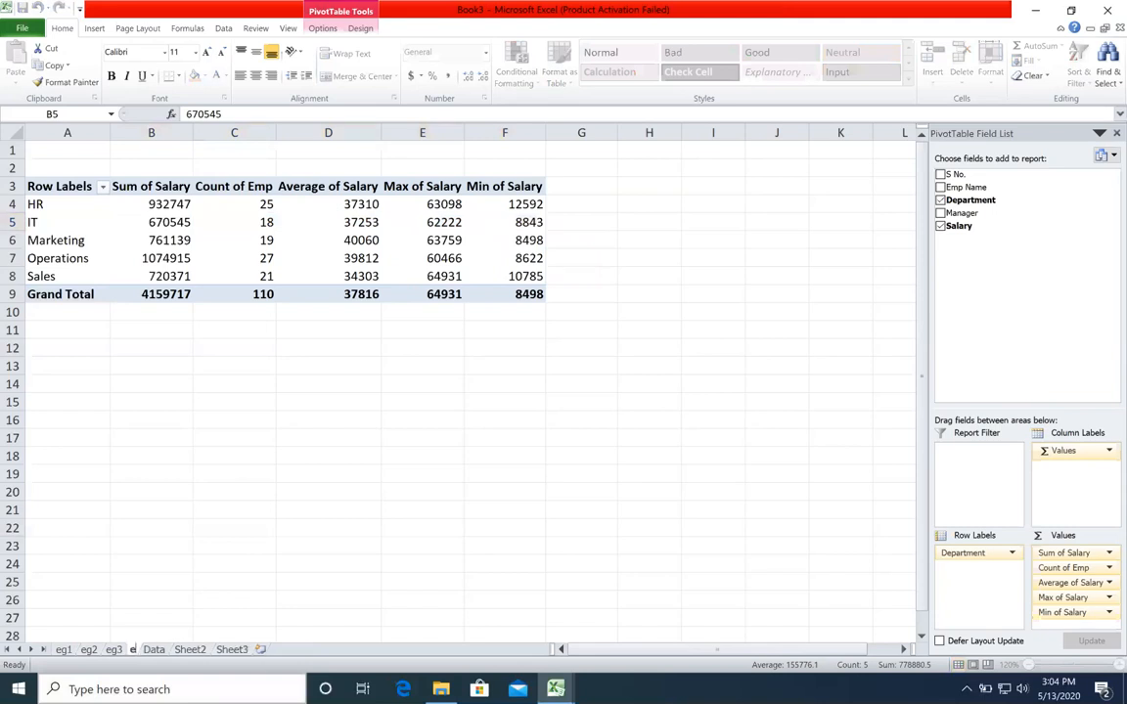
text(g4)
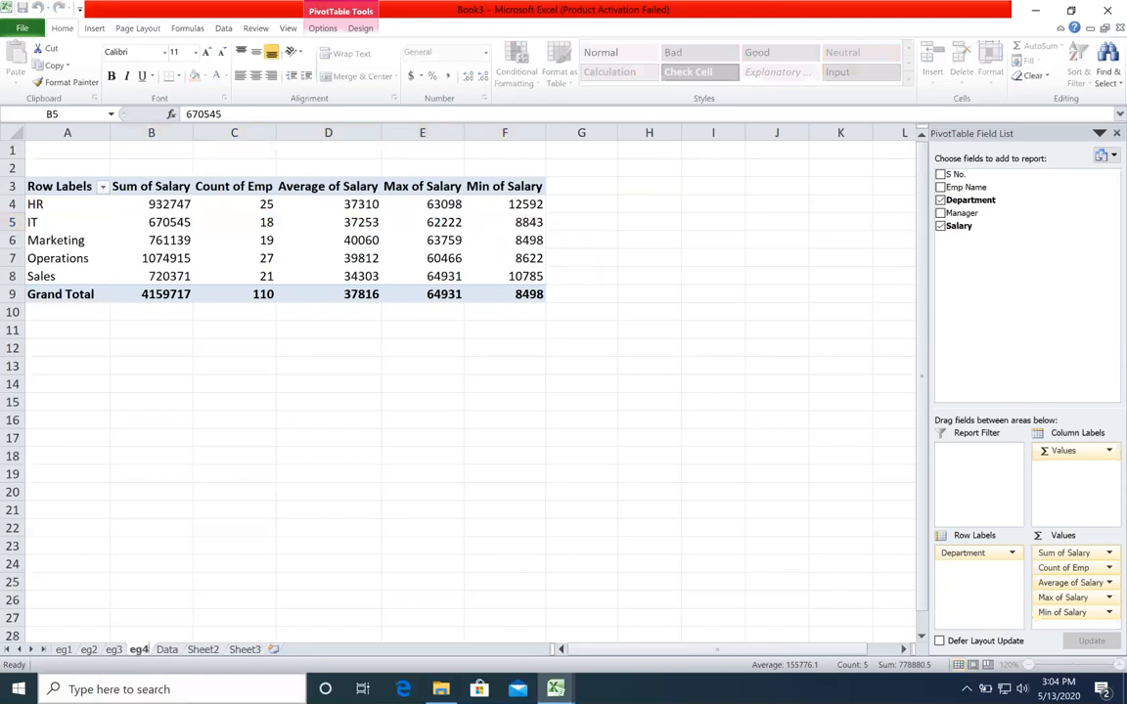
key(Return)
Open the Data sheet and examine the Department, Manager and Salary columns of the employee records
click(167, 649)
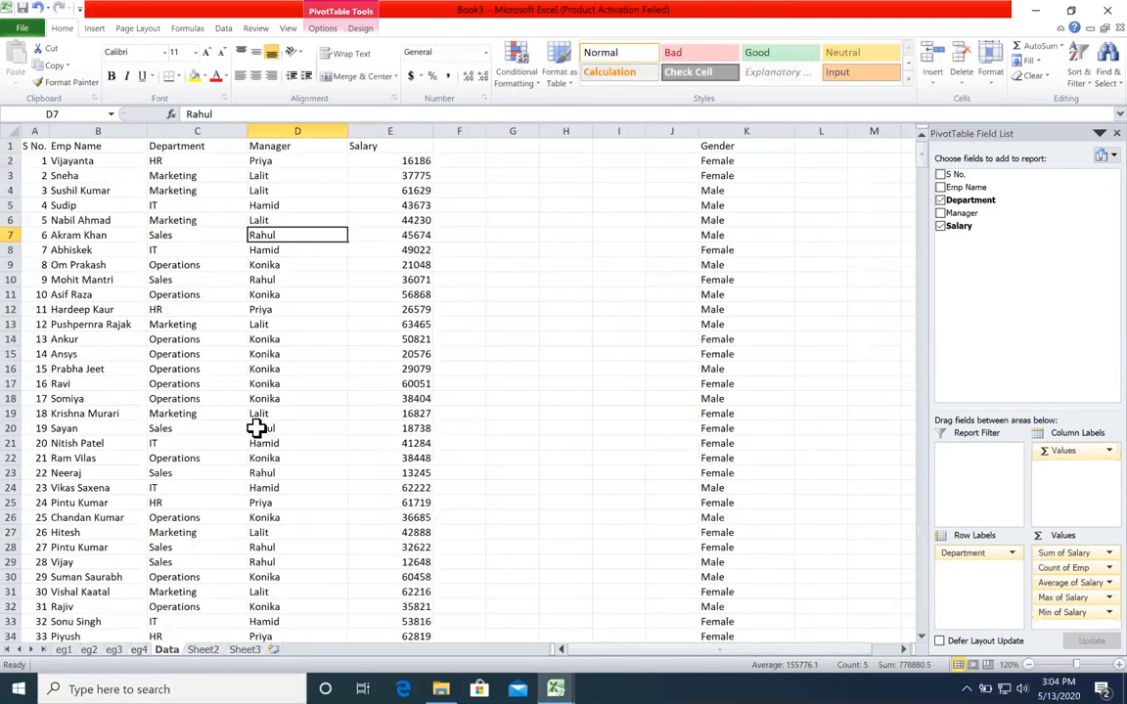
drag(212, 206, 182, 283)
click(191, 264)
click(190, 235)
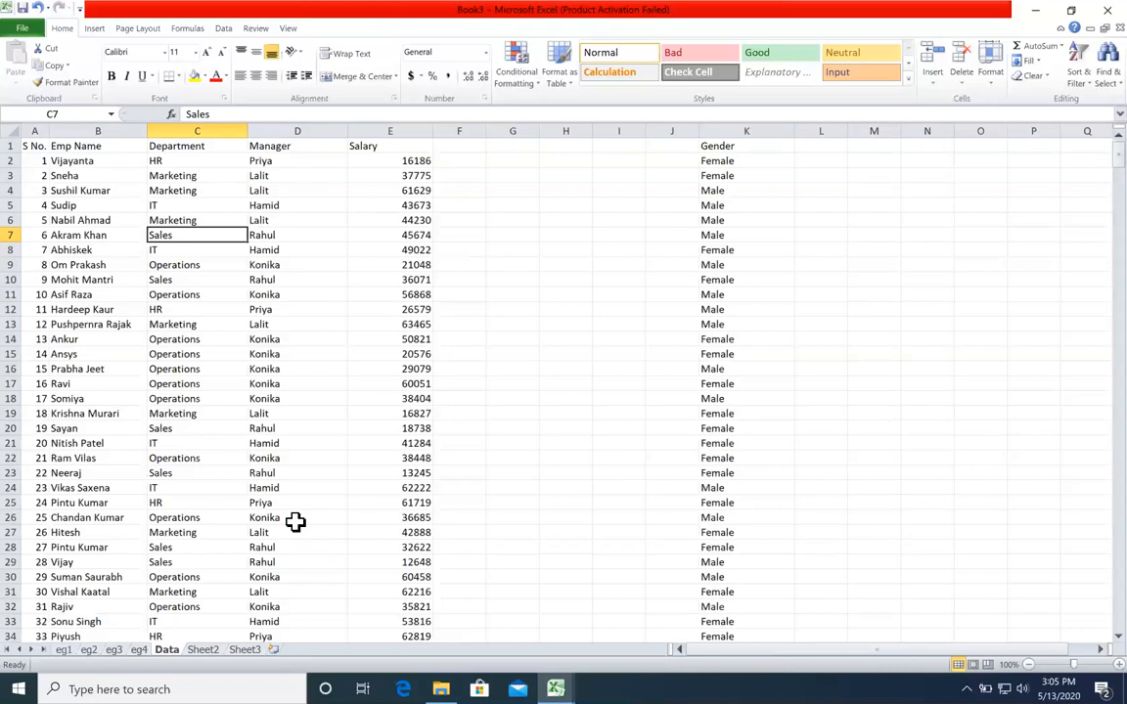
drag(186, 159, 207, 281)
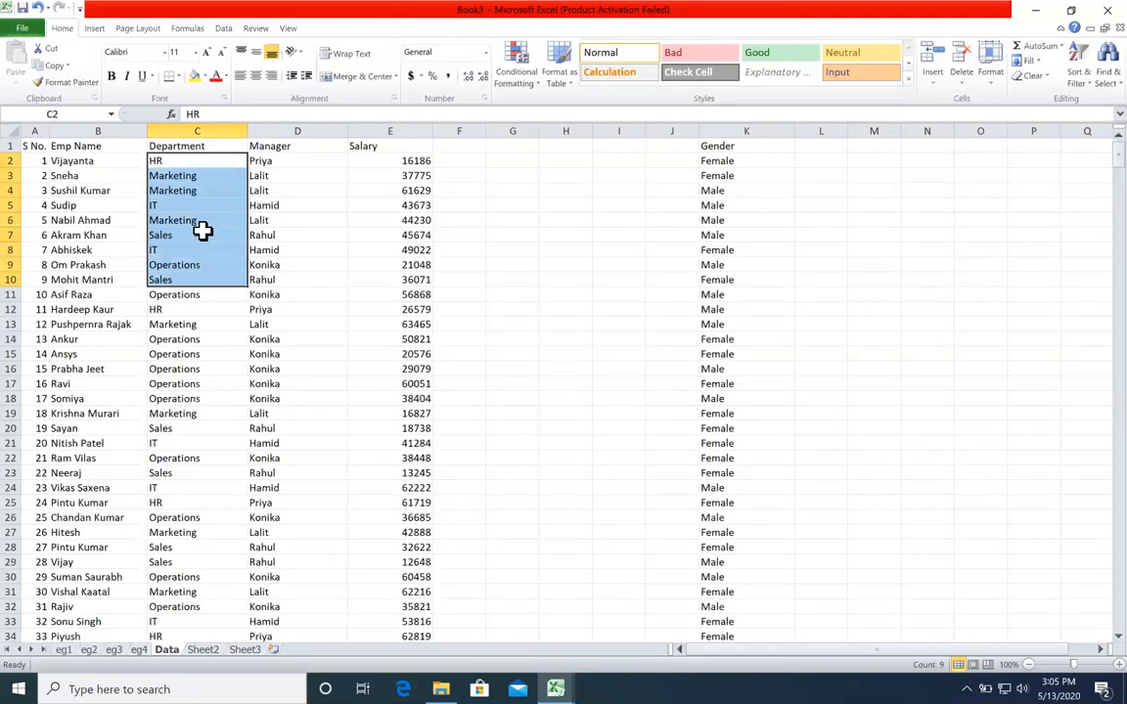
drag(202, 188, 210, 319)
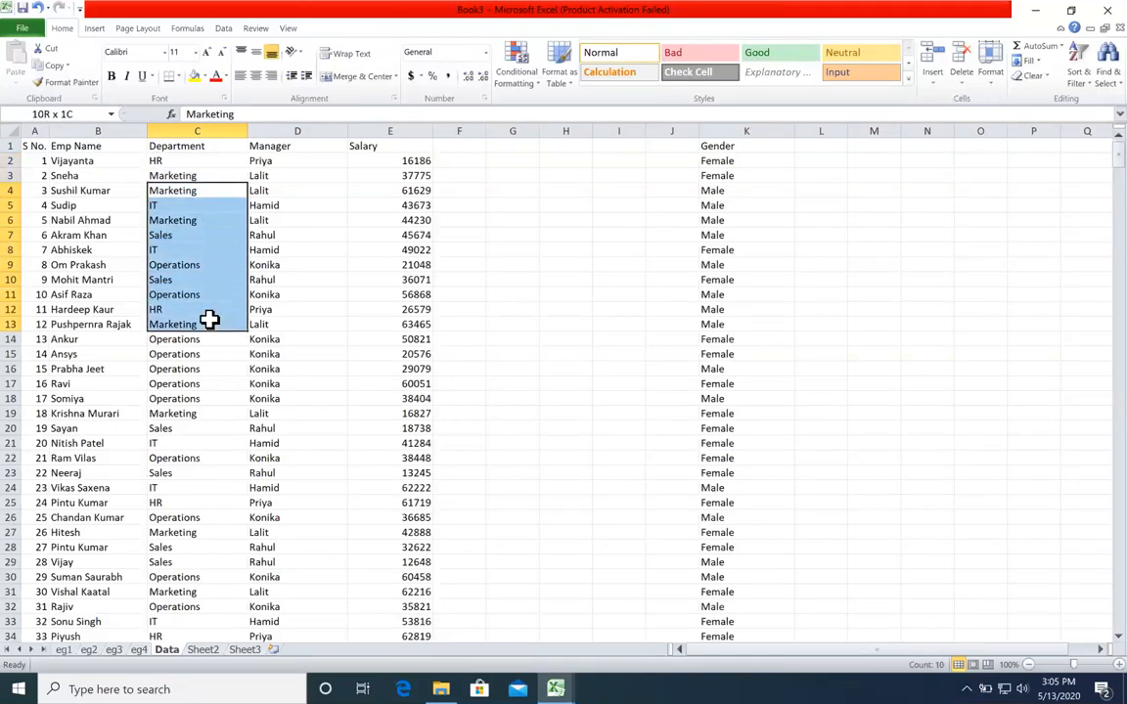
drag(289, 203, 281, 382)
drag(213, 161, 201, 292)
drag(210, 207, 177, 339)
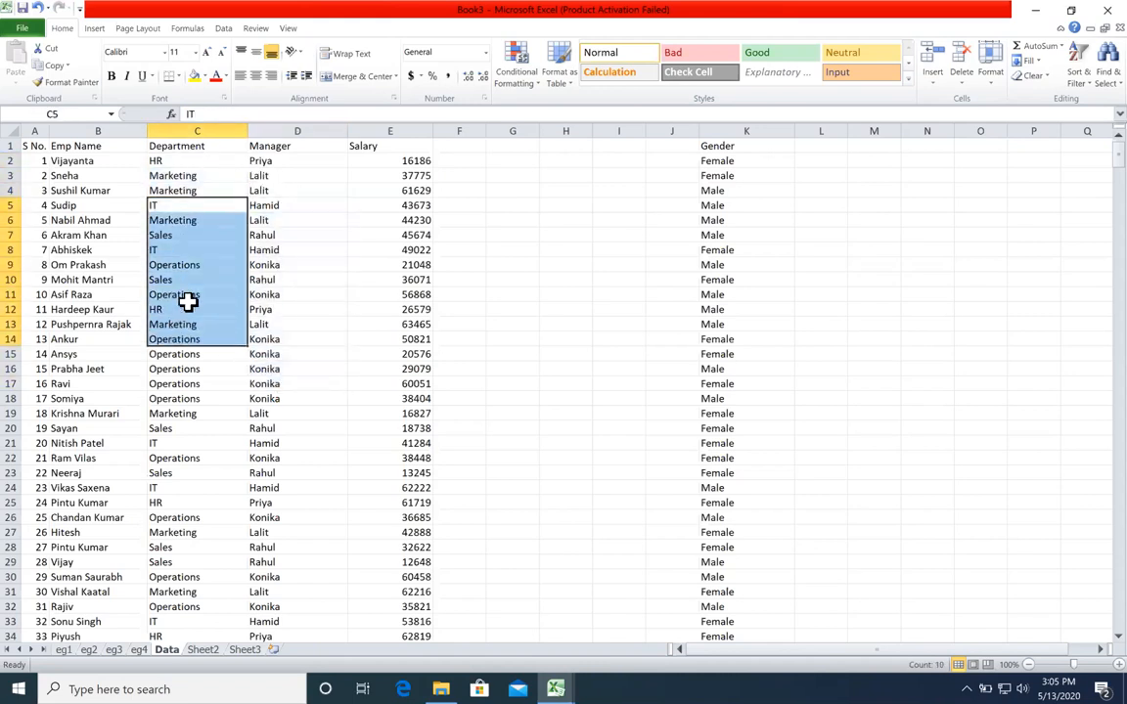
drag(171, 221, 201, 357)
drag(377, 189, 369, 391)
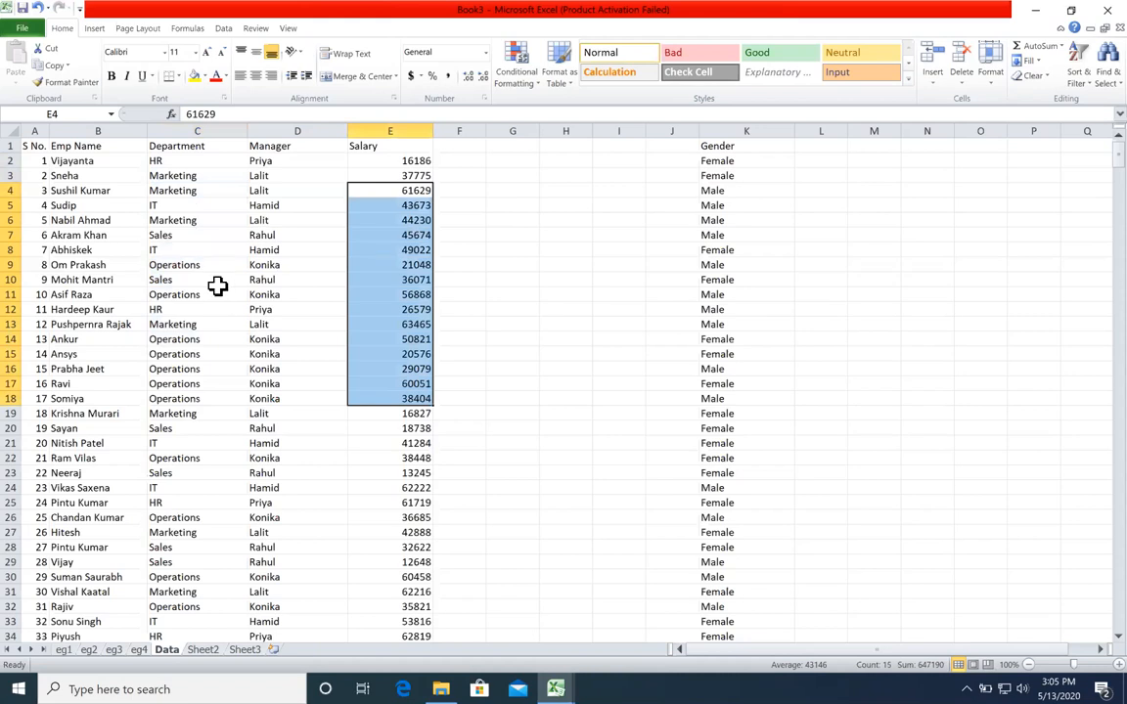
drag(186, 176, 158, 354)
click(201, 190)
click(207, 220)
click(186, 280)
click(181, 383)
click(177, 455)
click(200, 562)
click(217, 472)
click(211, 429)
click(389, 354)
click(298, 339)
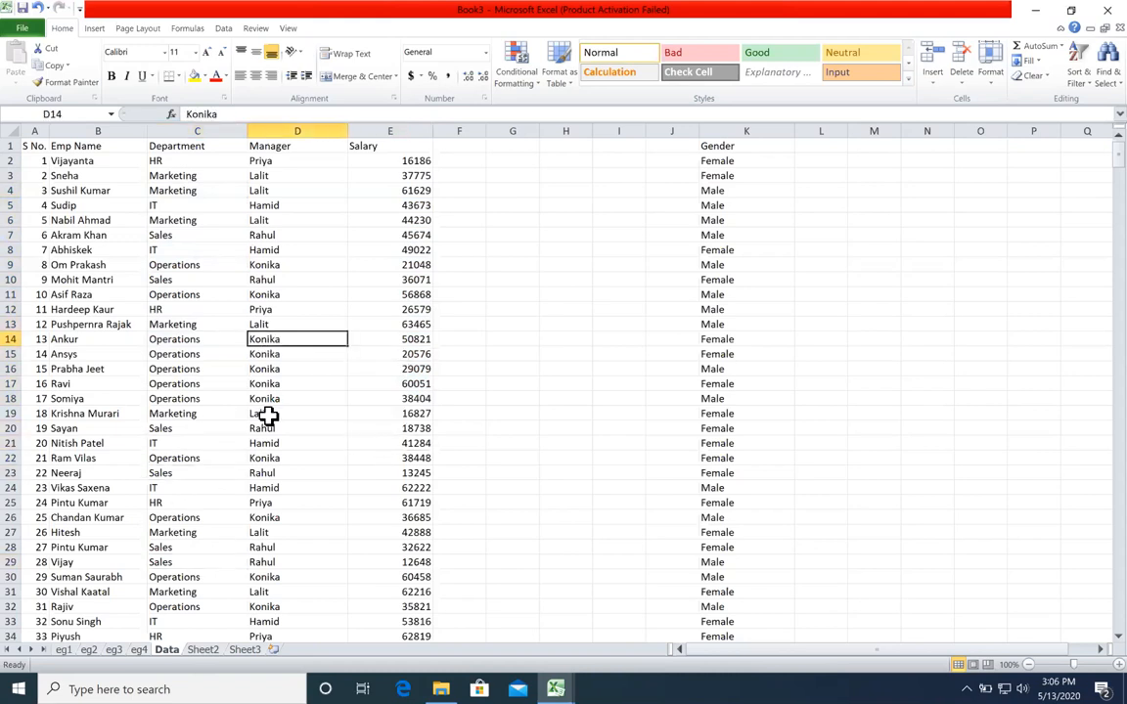
click(201, 651)
click(168, 651)
right_click(281, 469)
Insert a new pivot table from the employee data on a new worksheet
click(158, 220)
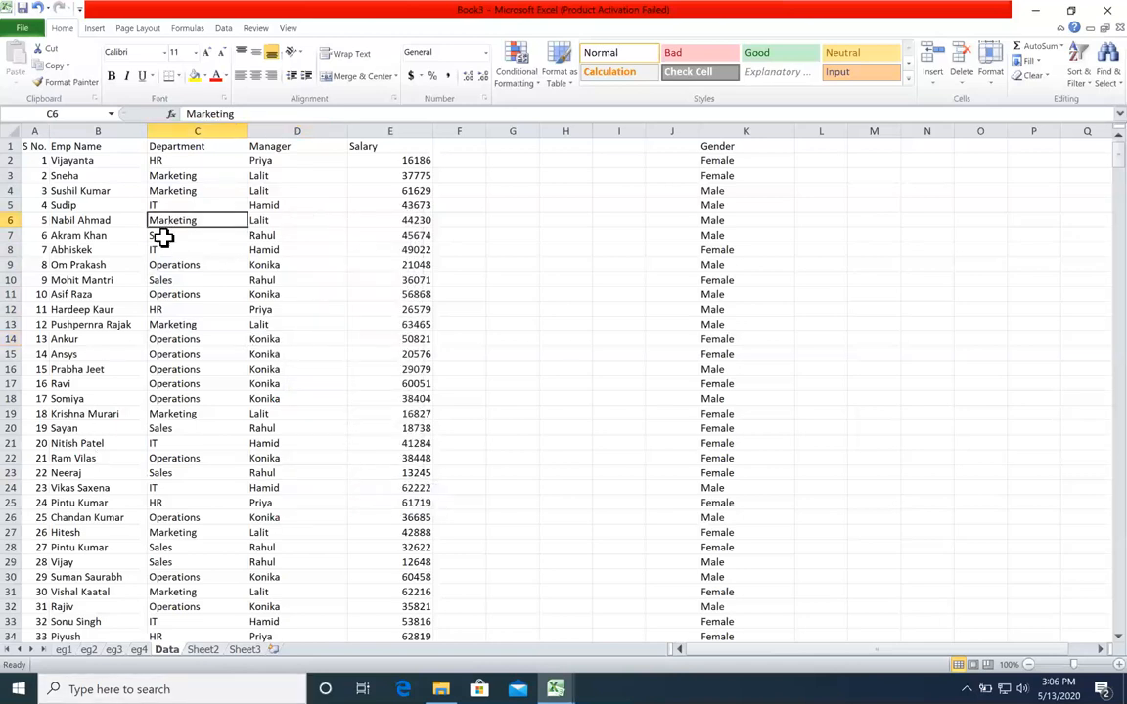
click(89, 30)
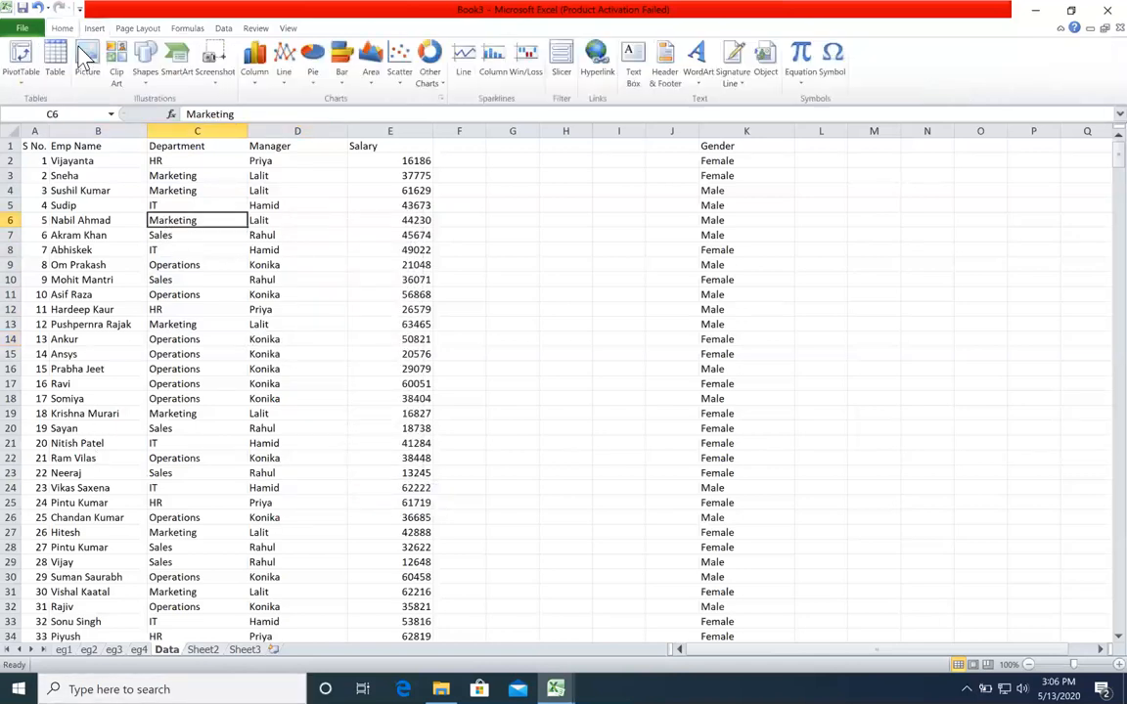
click(23, 58)
click(671, 295)
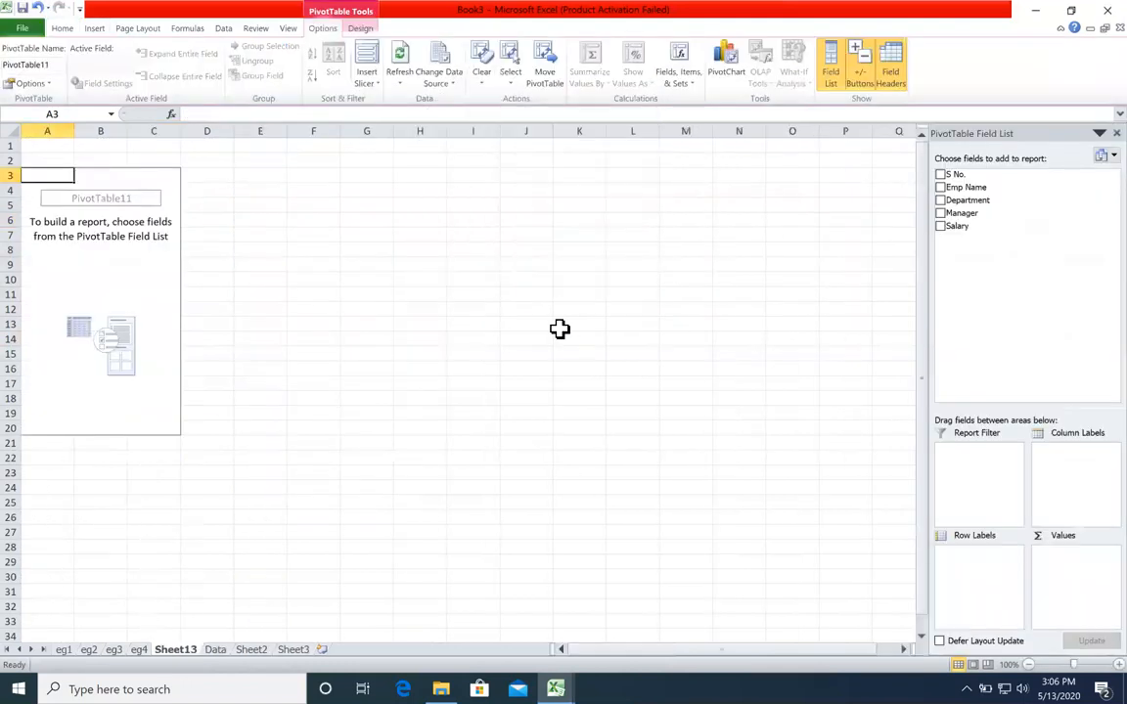
Add Department and Emp Name as row labels and Salary as the summed value
click(941, 199)
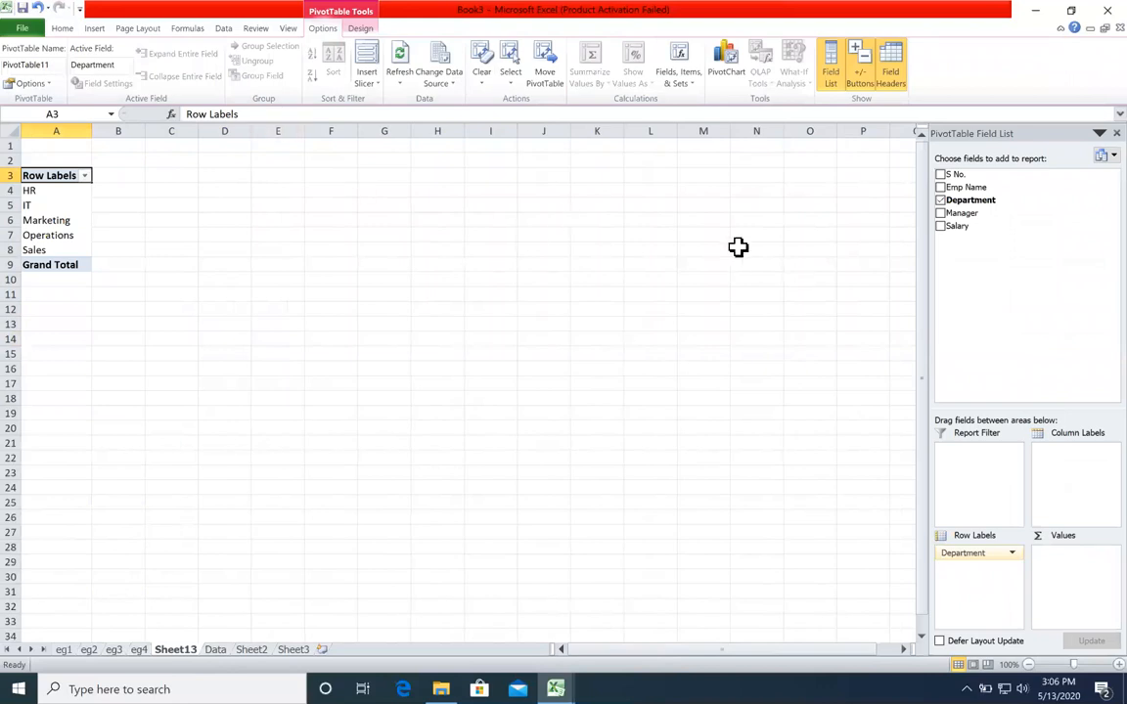
click(941, 186)
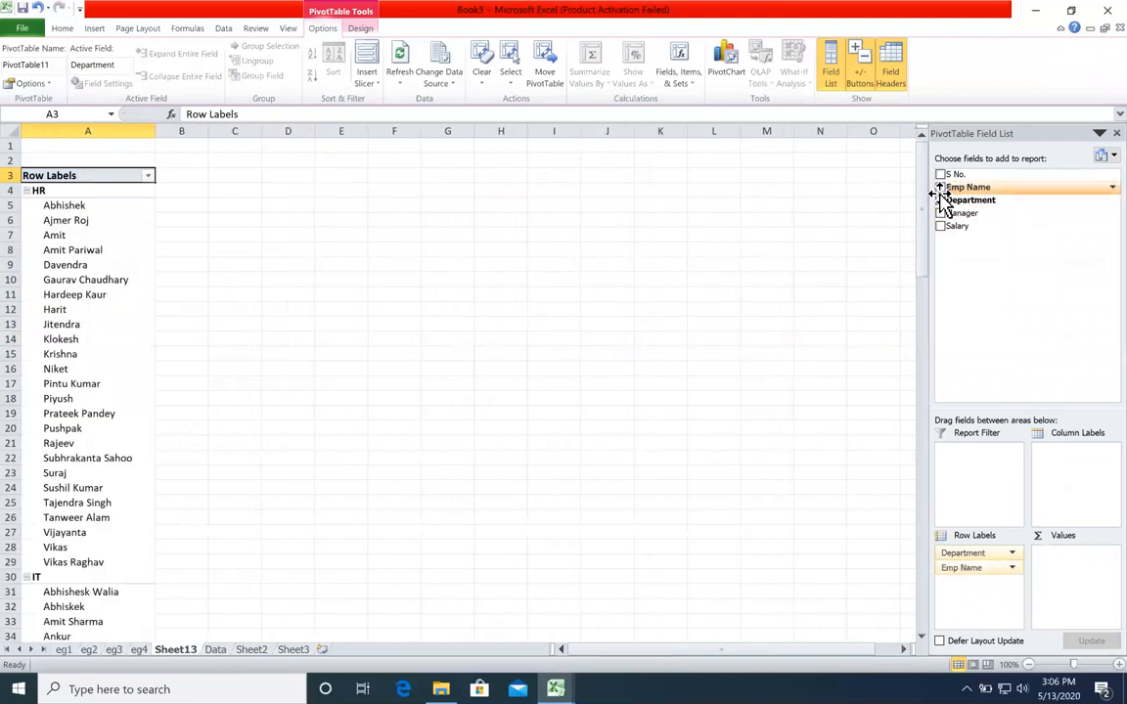
click(941, 225)
click(611, 277)
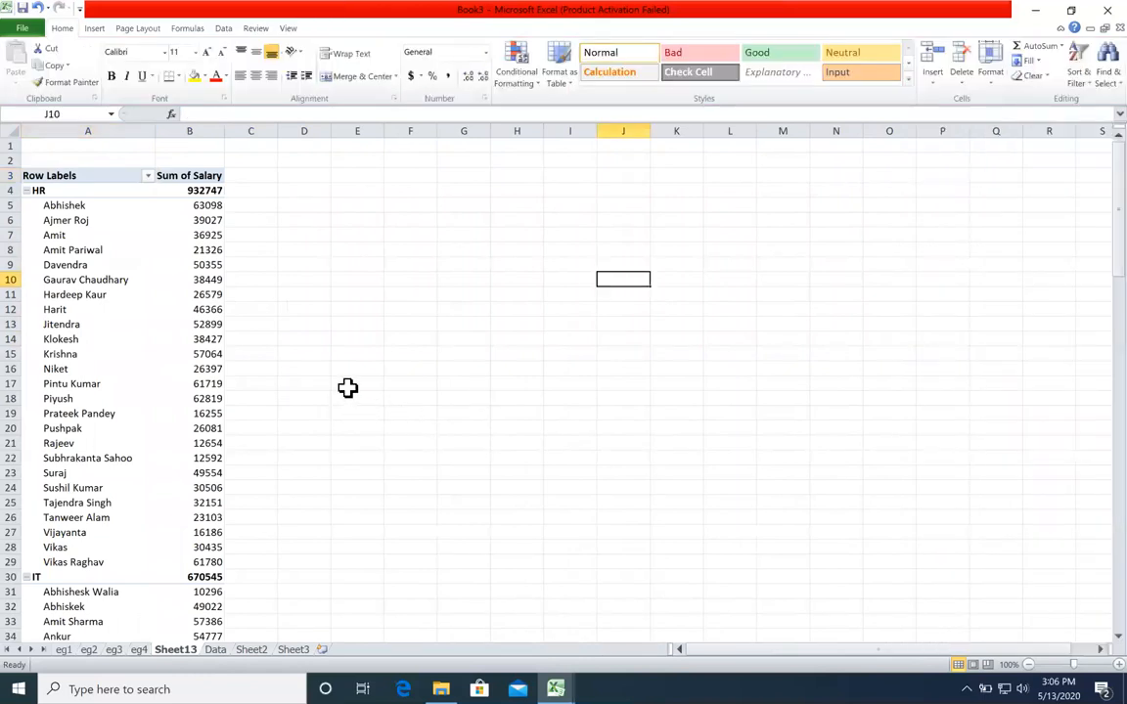
Examine the HR and IT department groups with their employees and salaries in the pivot table
click(51, 191)
drag(51, 191, 209, 193)
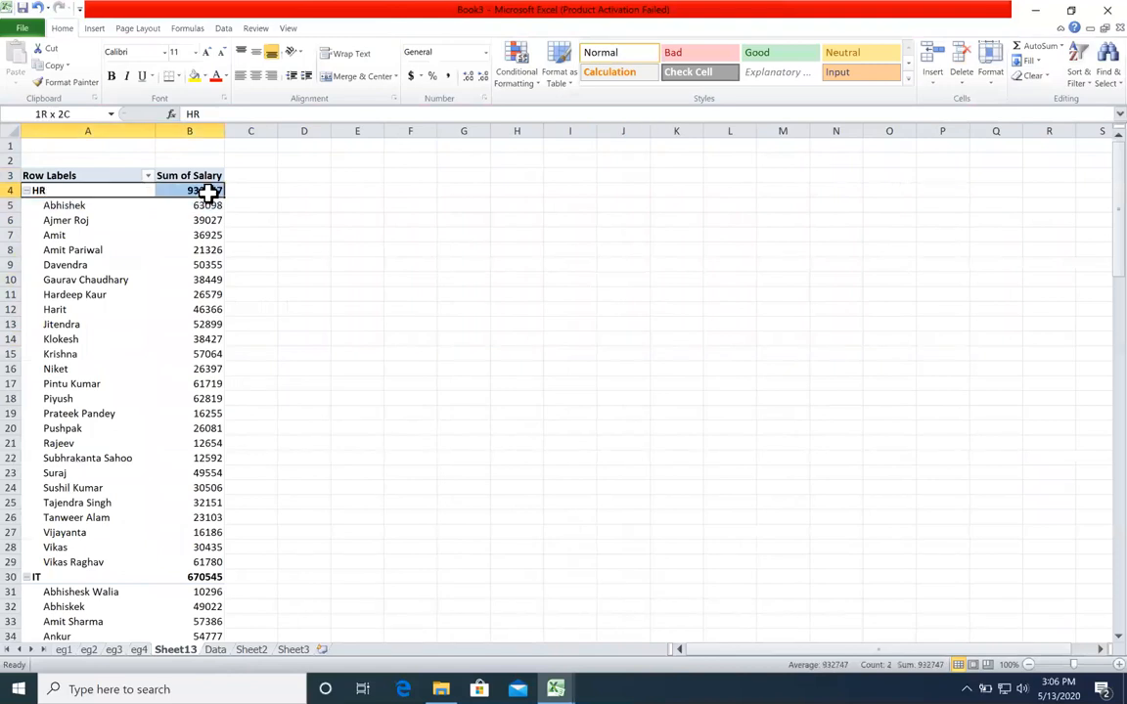
click(43, 576)
click(168, 574)
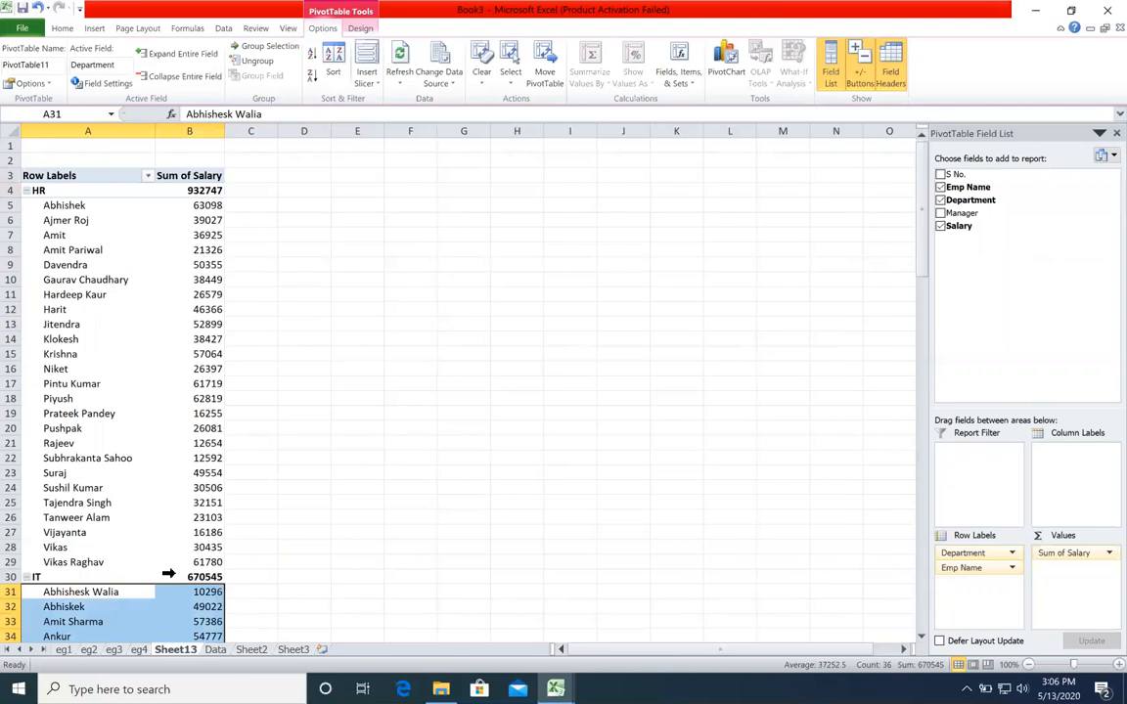
scroll(155, 384, down, 10)
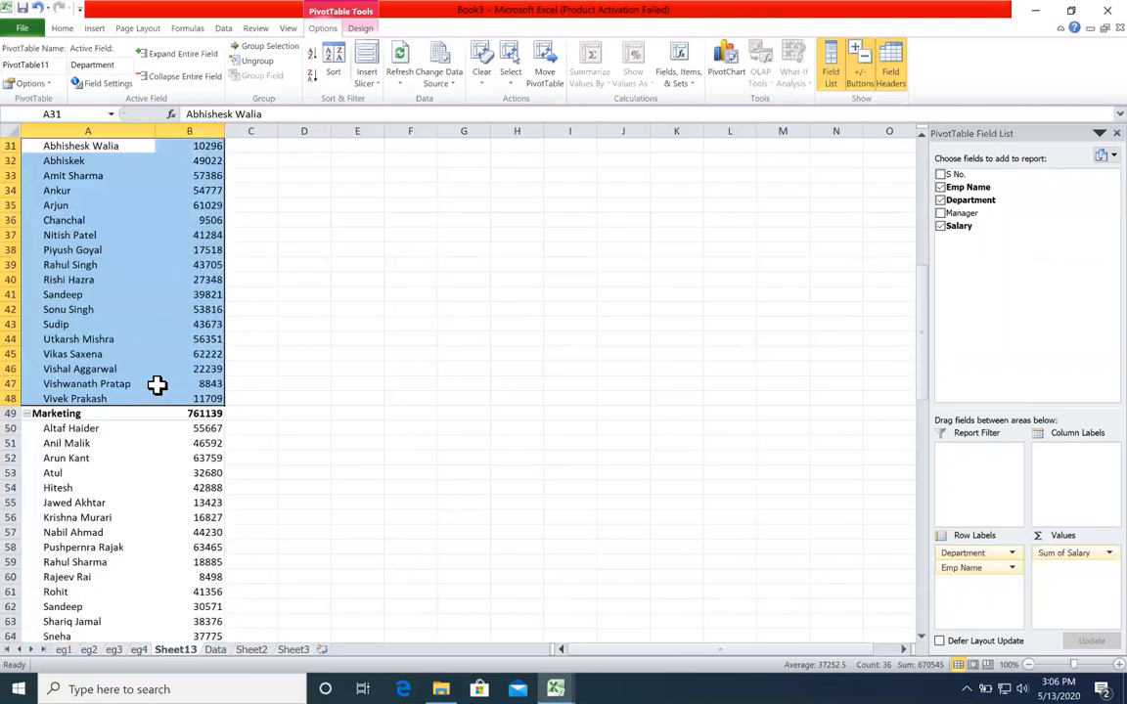
scroll(156, 384, up, 10)
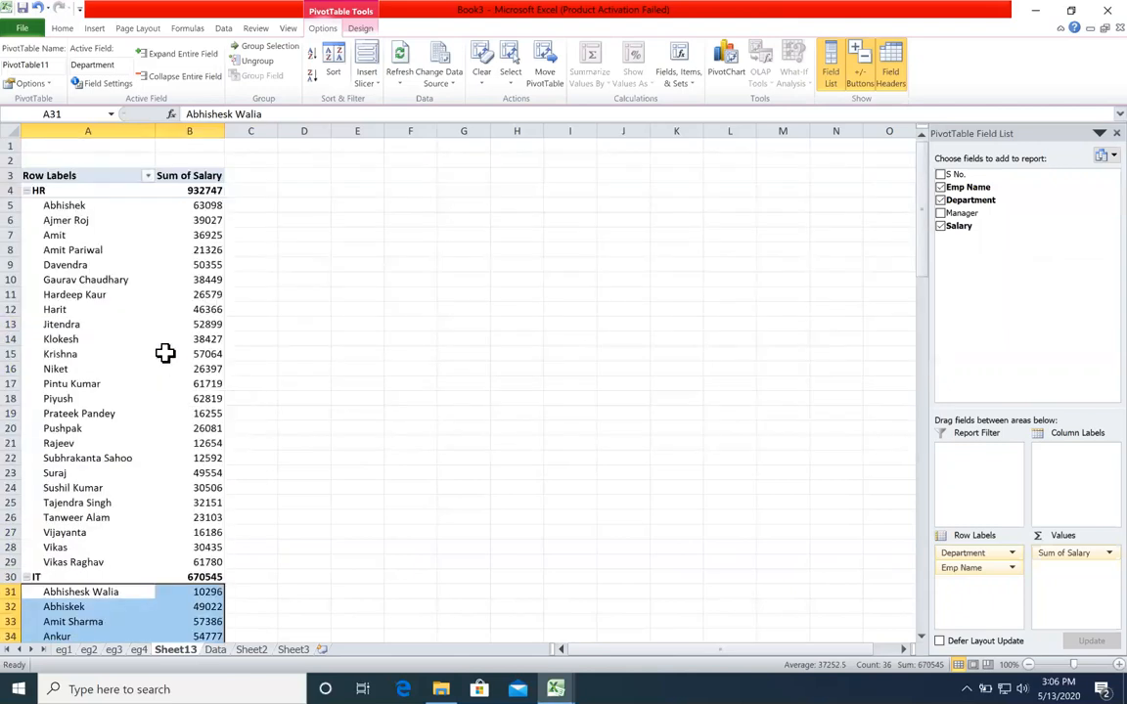
click(133, 190)
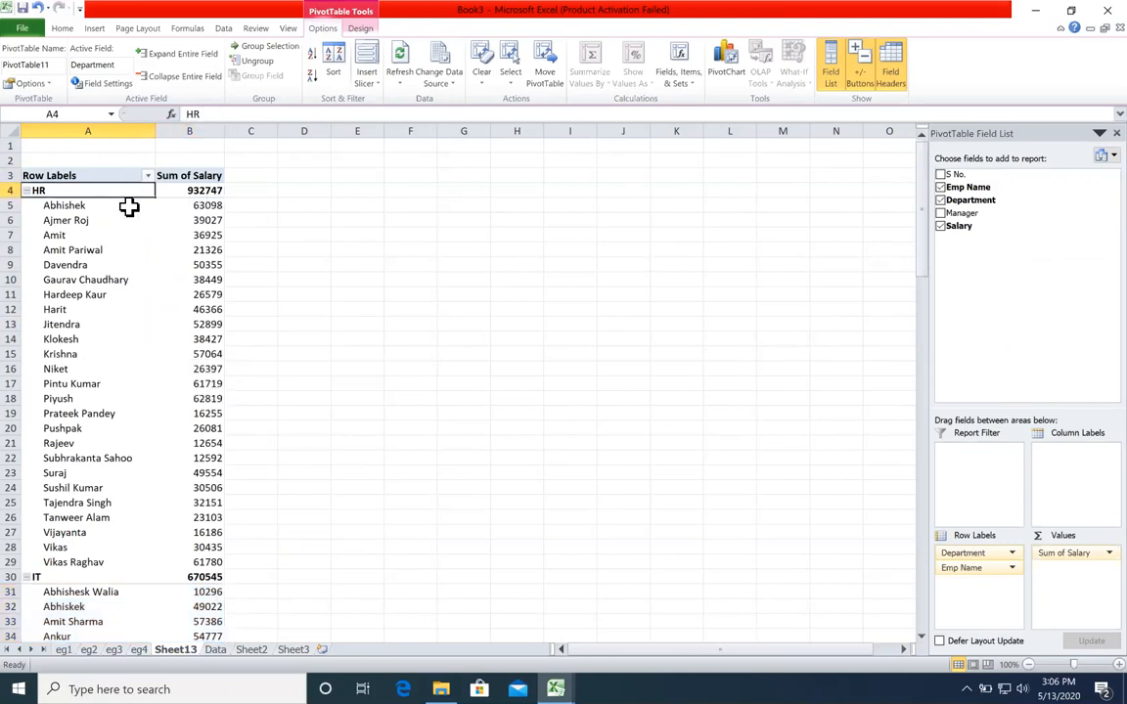
click(65, 28)
click(533, 82)
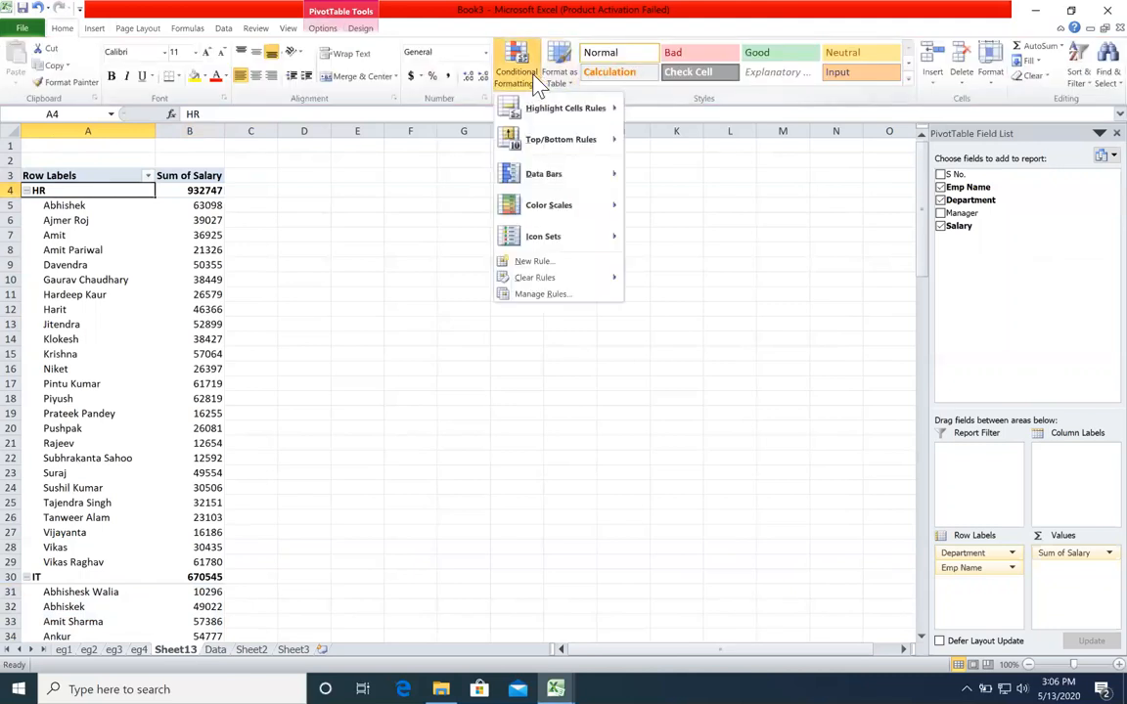
click(202, 229)
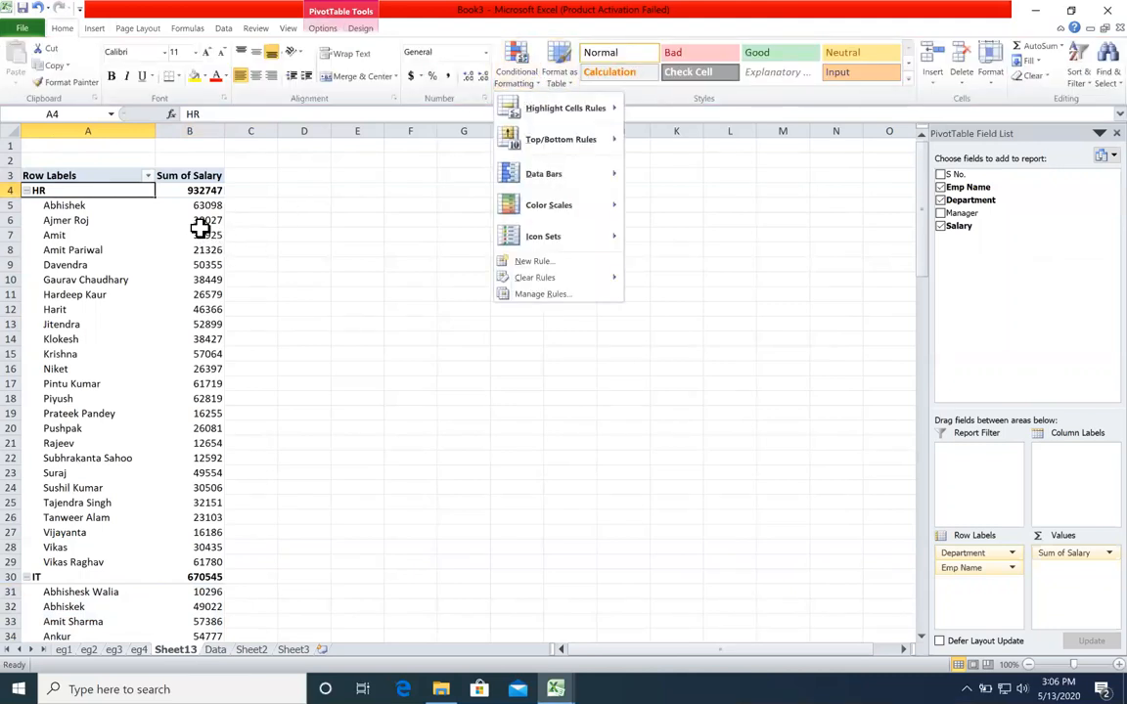
click(1077, 77)
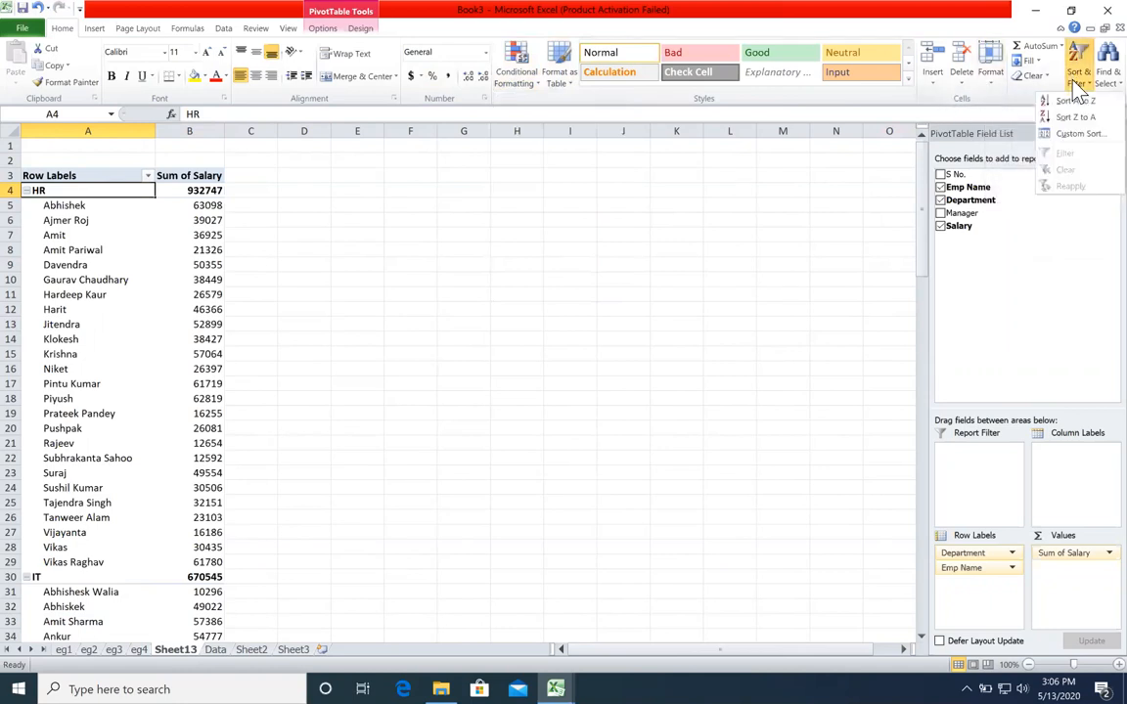
click(473, 299)
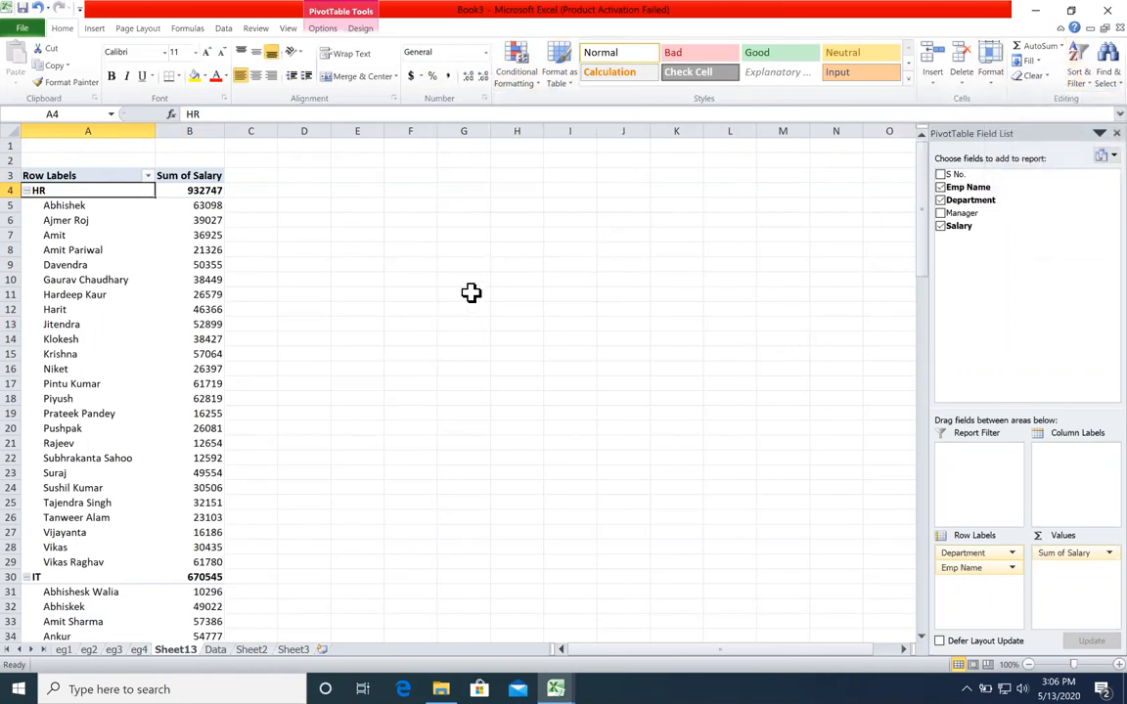
Filter the Department row labels to the top 3 items by Sum of Salary and look through the filtered table
click(148, 176)
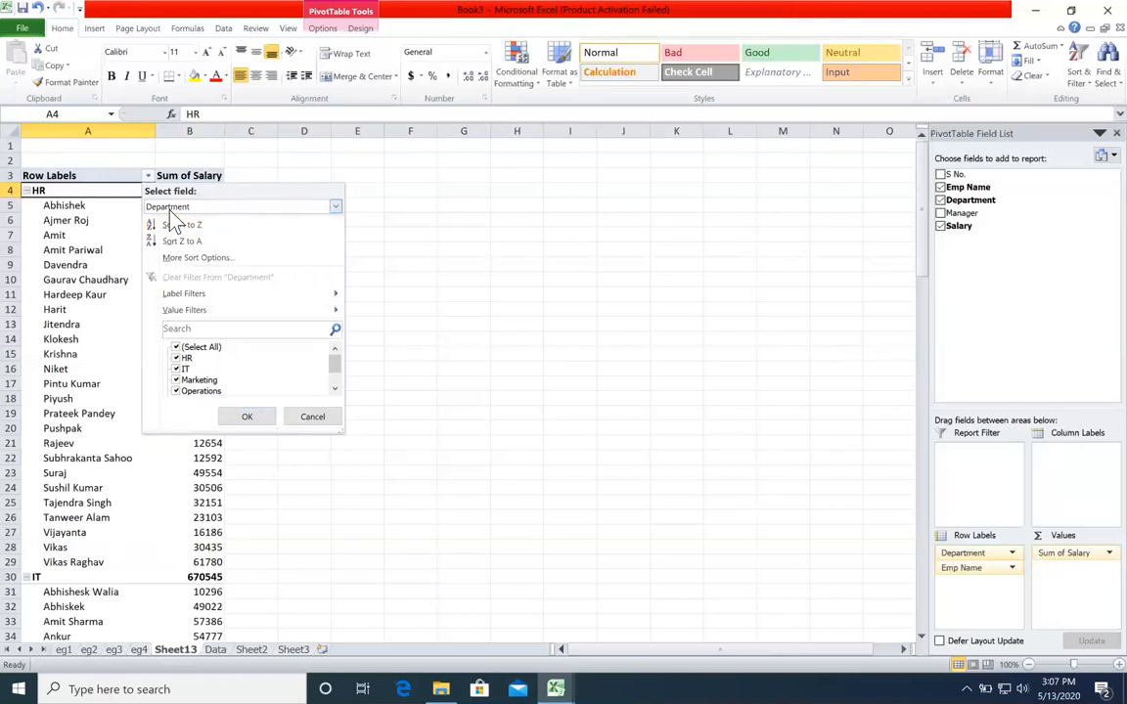
mouse_move(180, 309)
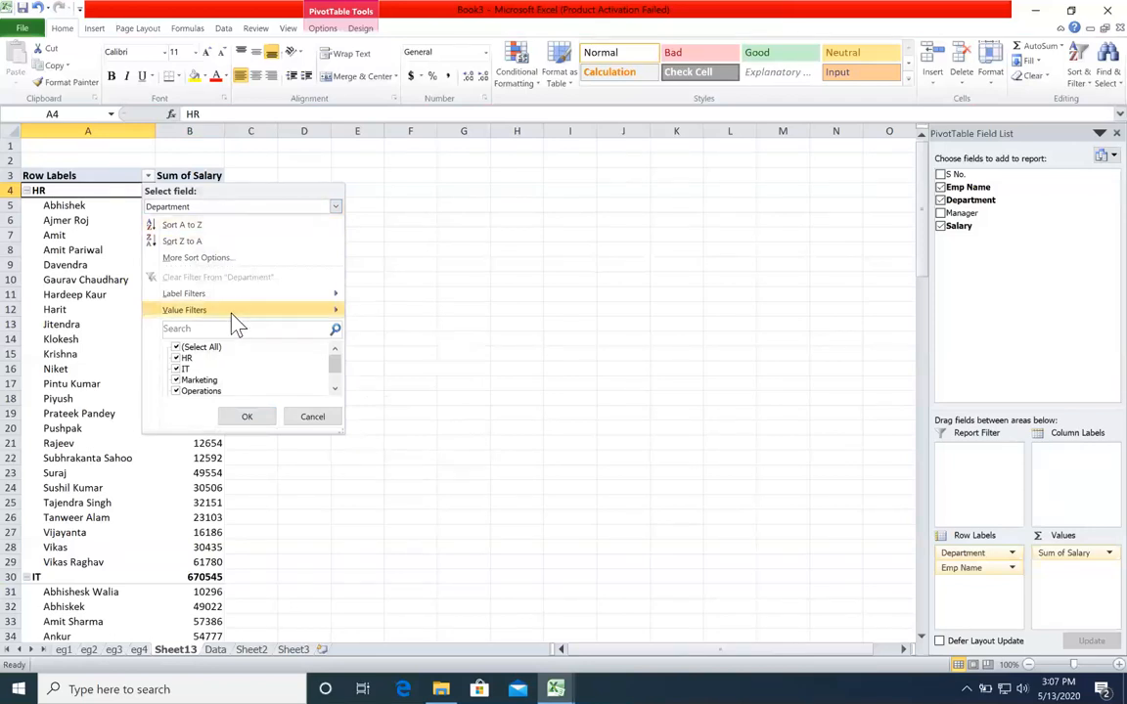
mouse_move(232, 311)
click(368, 476)
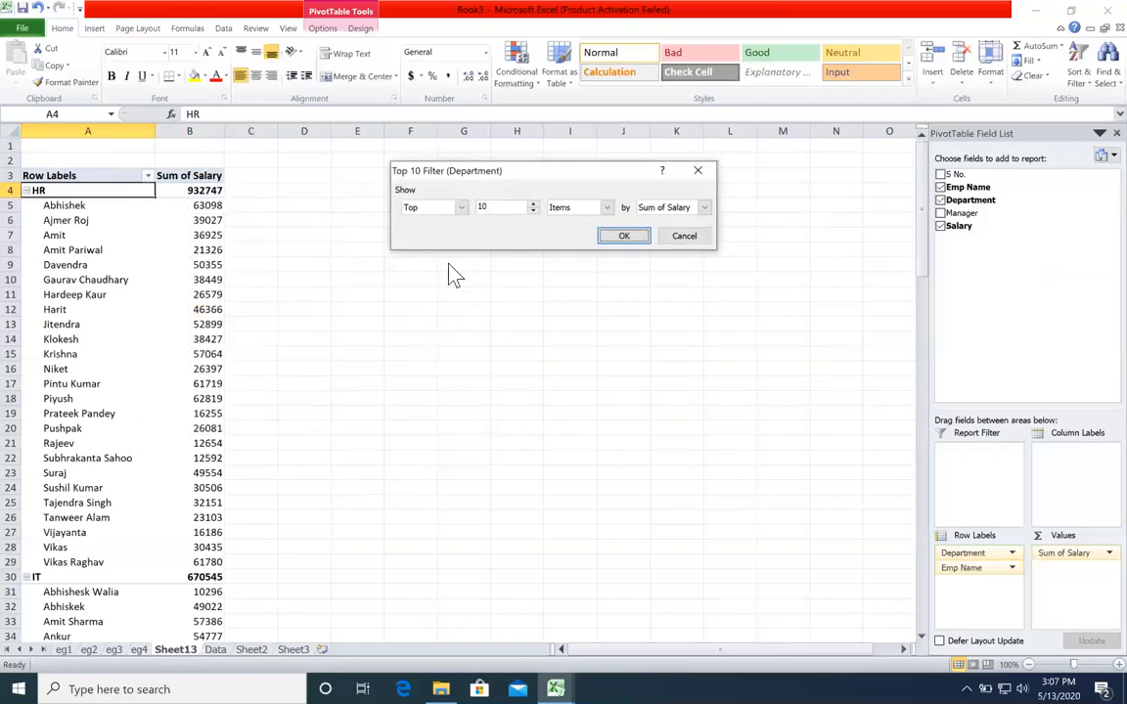
double_click(492, 208)
text(3)
click(626, 237)
scroll(350, 314, down, 2)
scroll(138, 247, up, 2)
scroll(136, 266, down, 20)
scroll(136, 274, up, 20)
scroll(127, 293, up, 17)
Clear the filter from the Department field
click(144, 172)
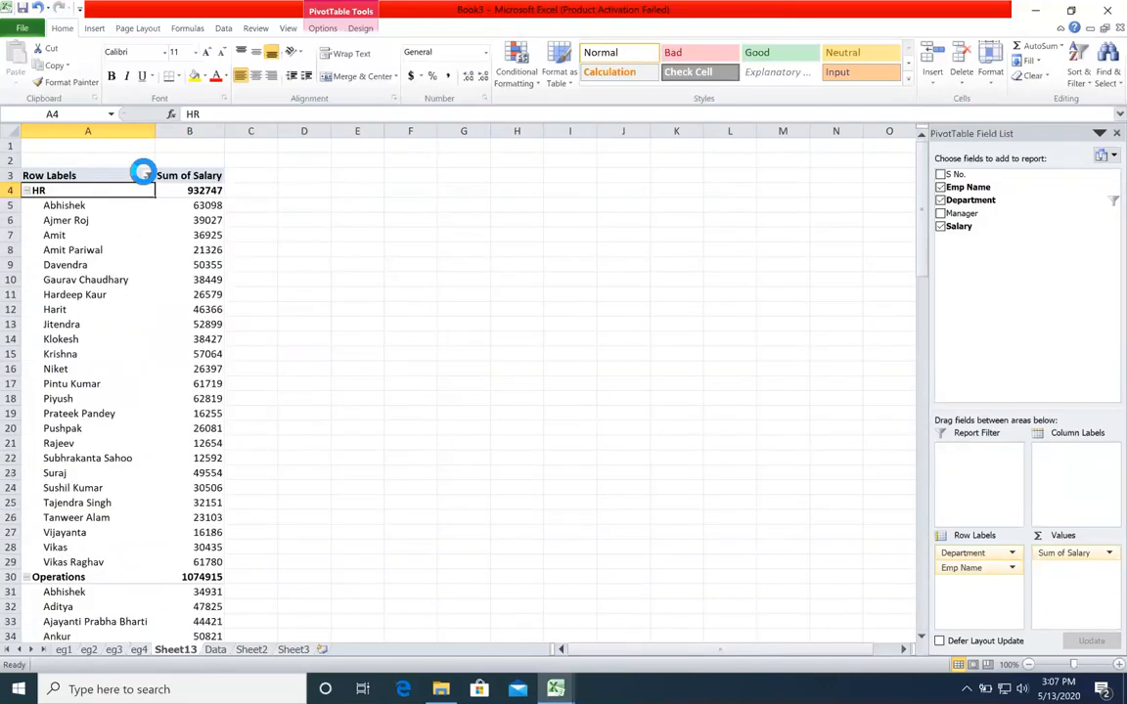
click(171, 275)
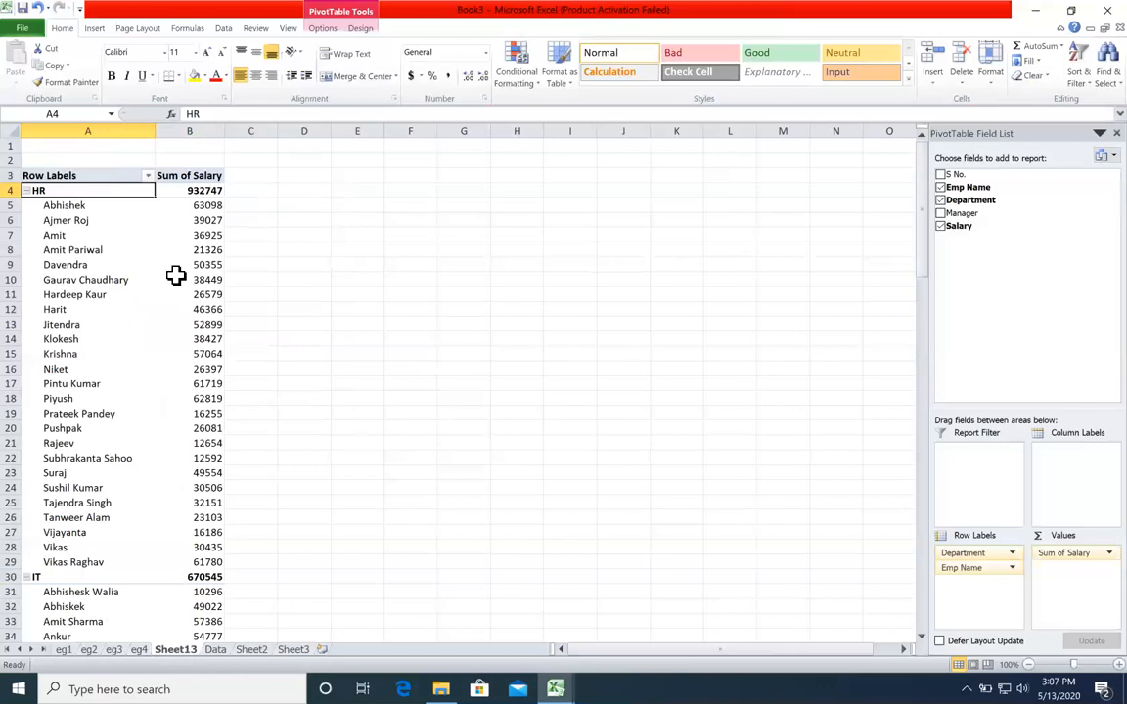
Enlarge the row label filter list and switch its field to Emp Name
click(147, 177)
click(336, 208)
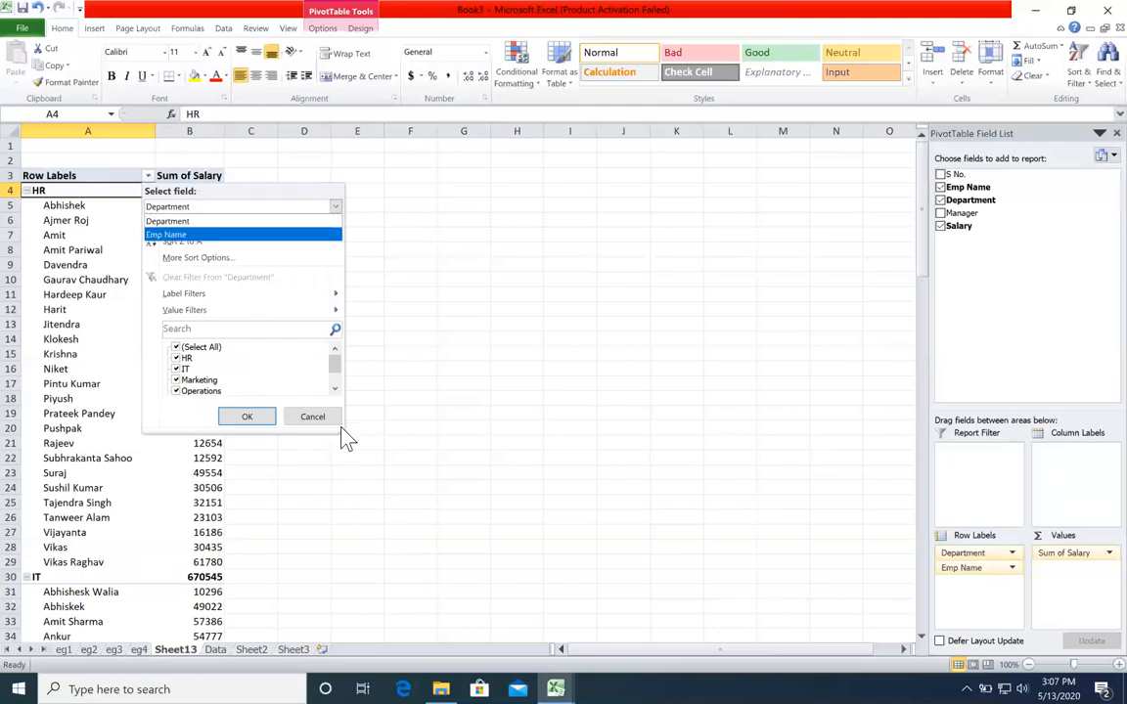
click(350, 462)
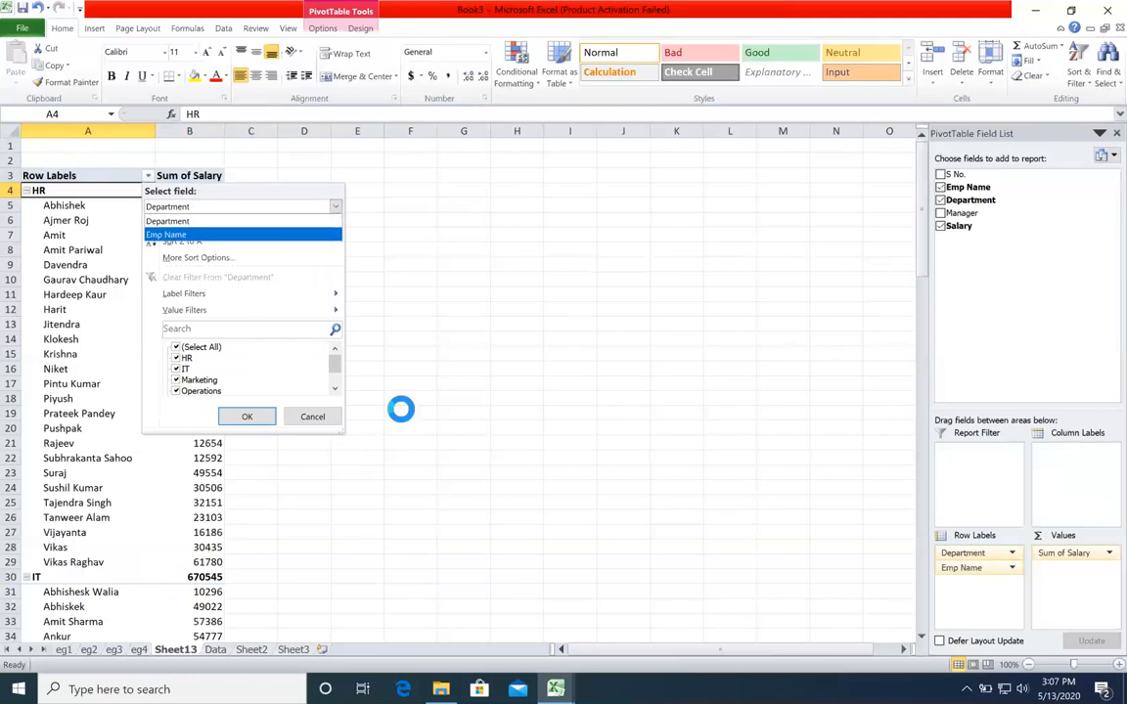
click(148, 176)
drag(340, 431, 465, 614)
click(459, 207)
click(313, 235)
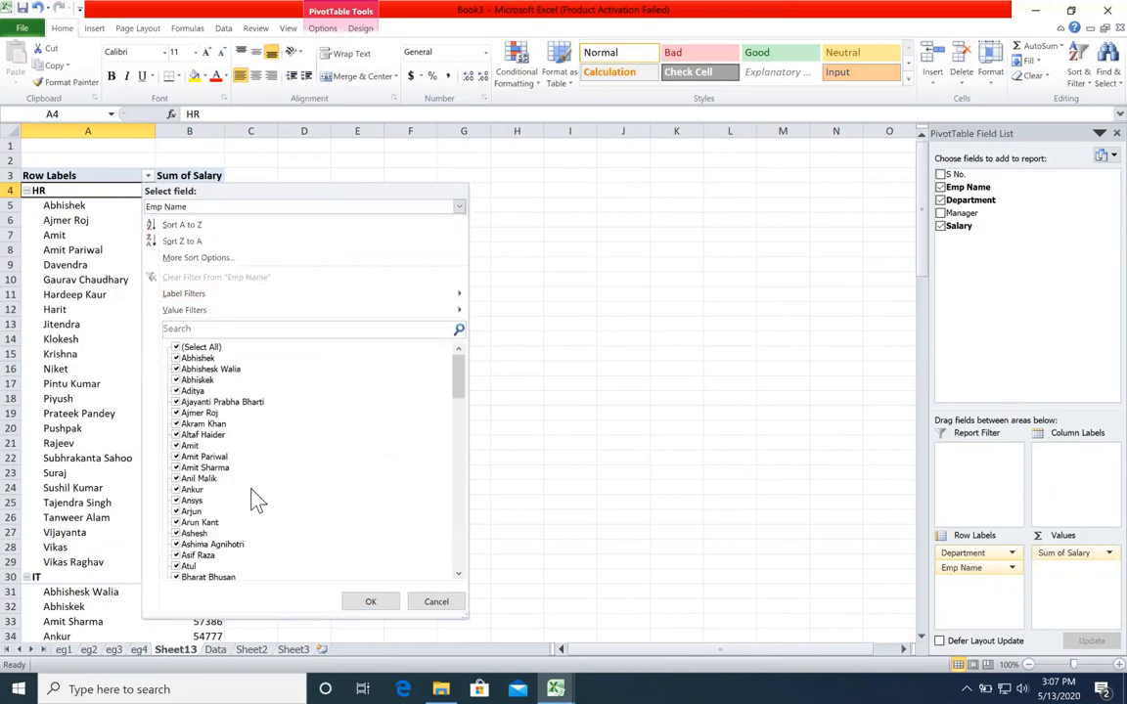
click(459, 207)
click(419, 223)
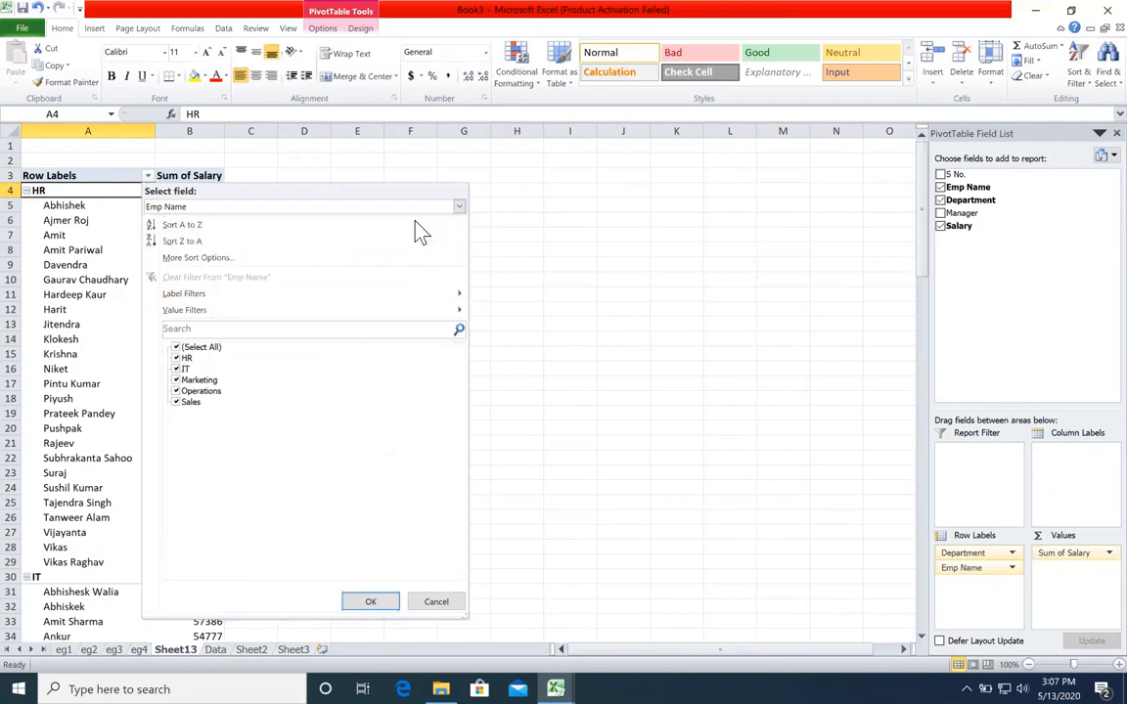
click(458, 206)
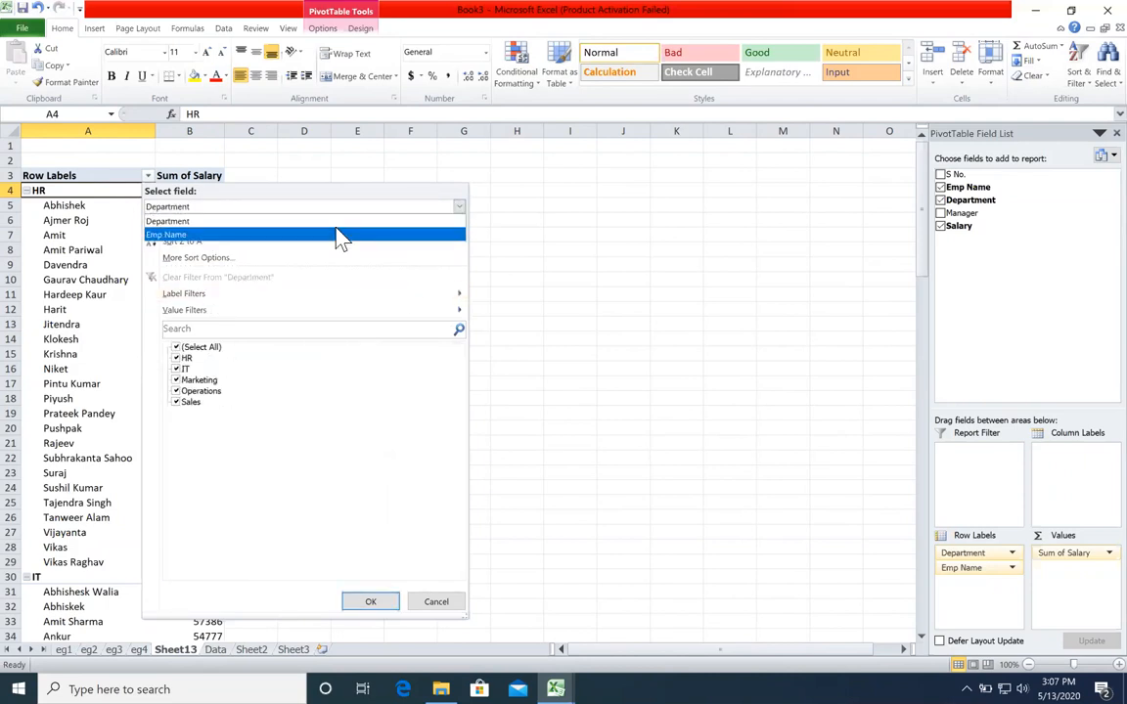
click(340, 233)
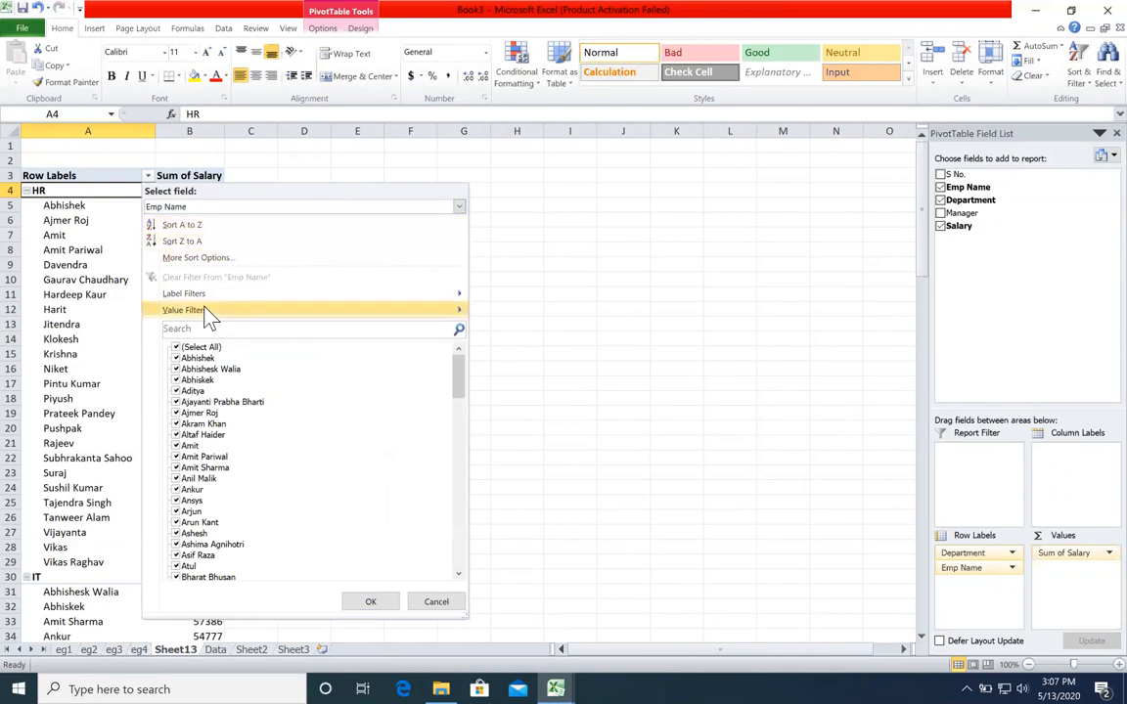
Apply a Top 10 value filter to Emp Name that shows the top 3 items by Sum of Salary
mouse_move(208, 315)
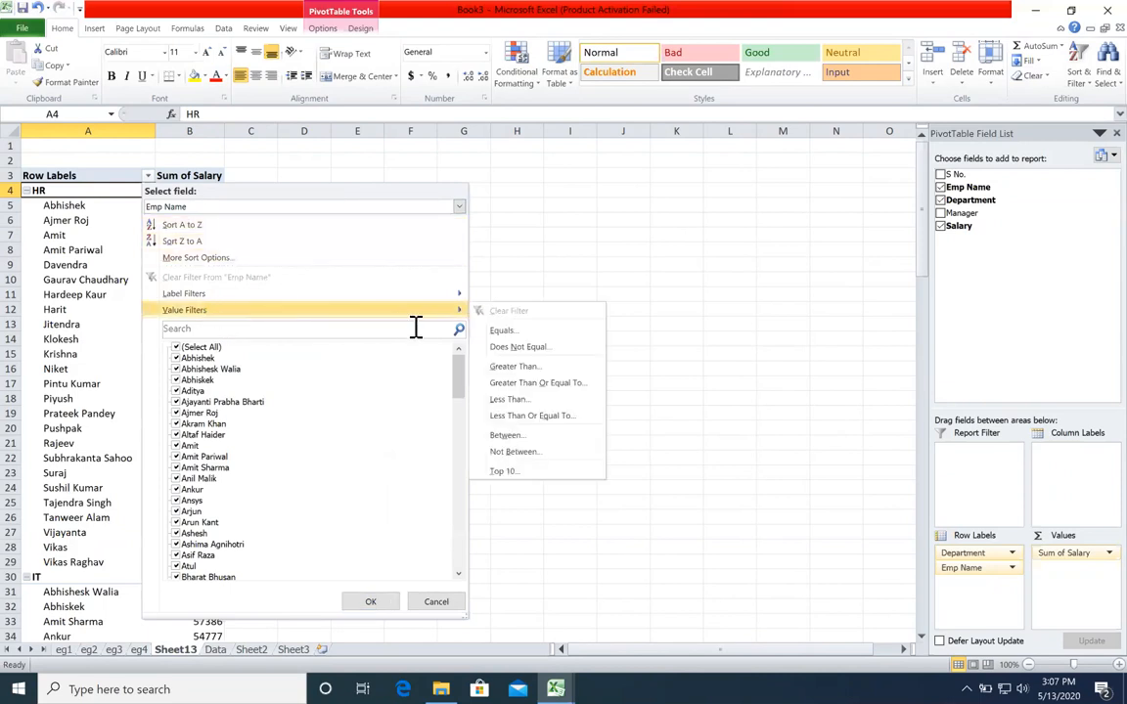
click(523, 478)
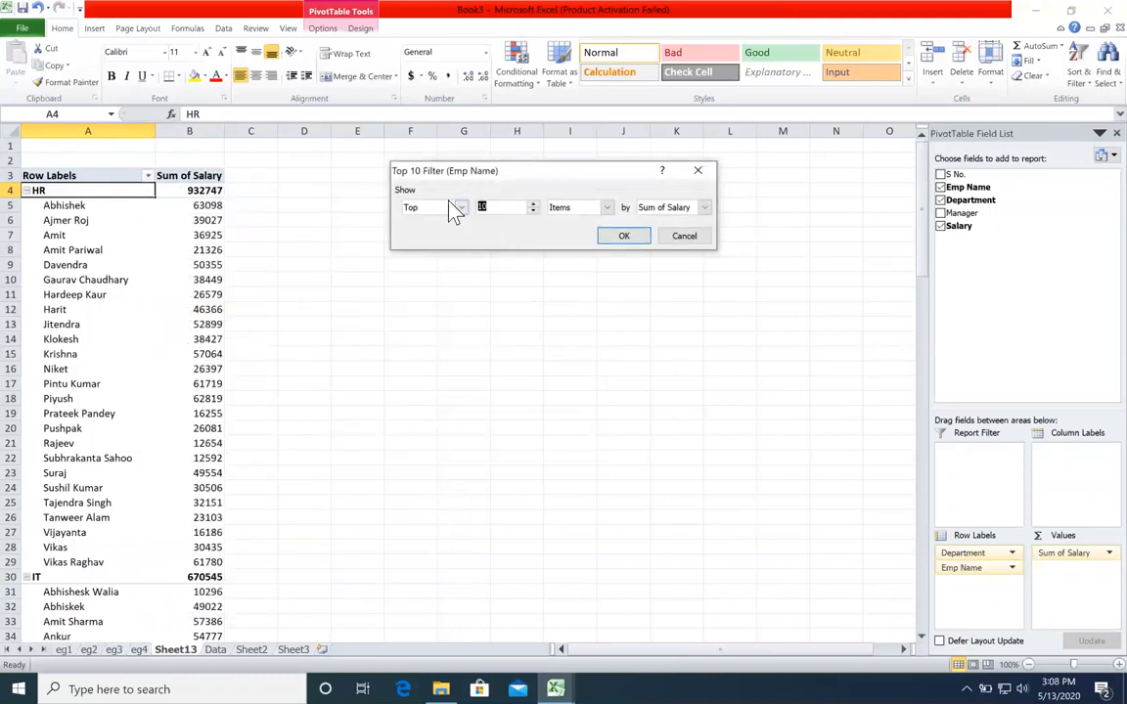
text(3)
click(644, 236)
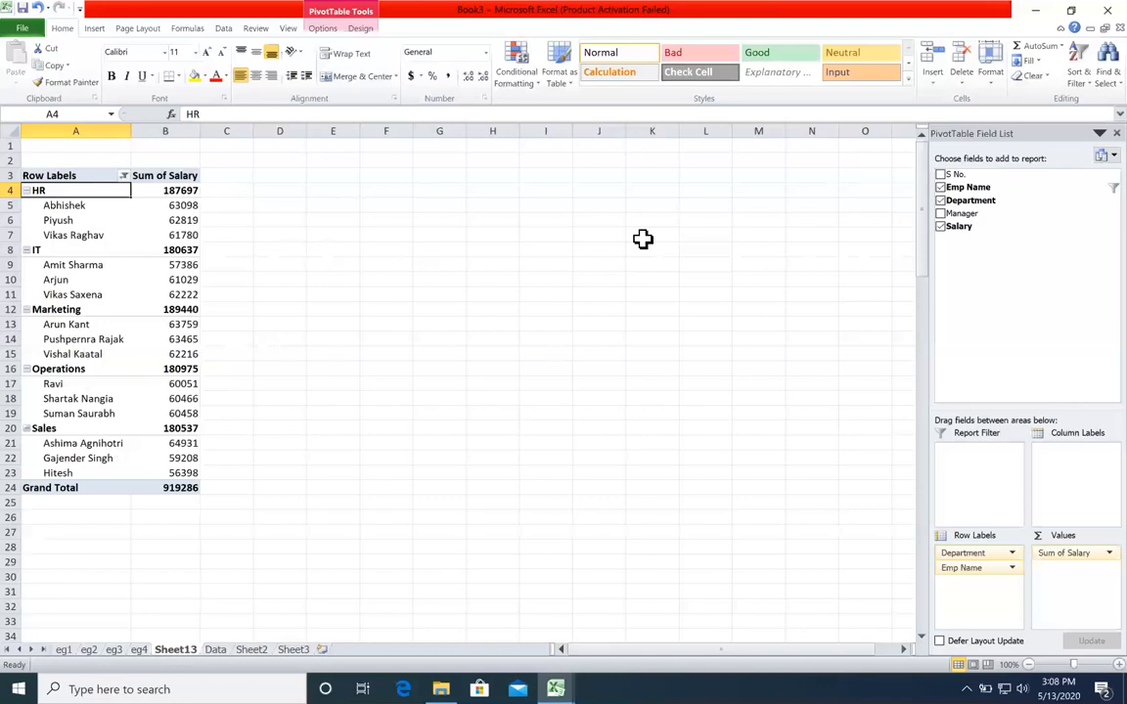
Examine the filtered employees and salaries department by department, from HR down to the Grand Total
key(Down)
key(Down)
key(Down)
key(Right)
key(Up)
key(Up)
key(Down)
key(Down)
key(Left)
key(Down)
key(Down)
key(Down)
key(Down)
key(Right)
key(Up)
key(Up)
key(Down)
key(Down)
key(Left)
key(Down)
key(Down)
key(Down)
key(Down)
key(Down)
key(Down)
key(Down)
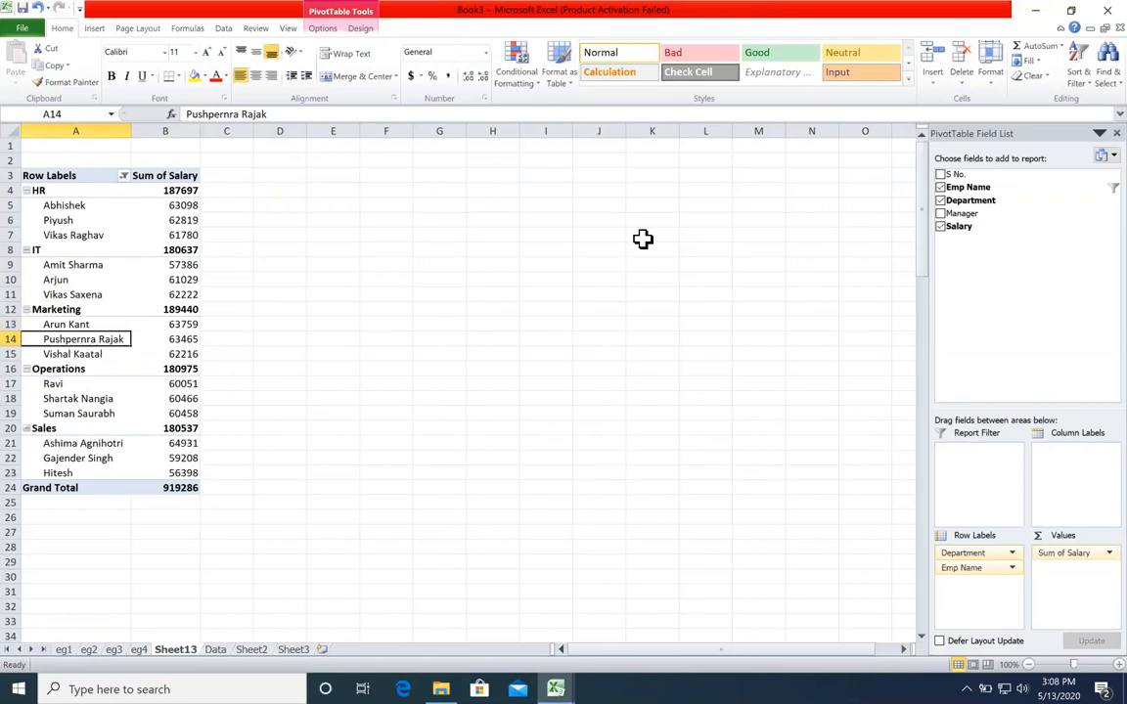
key(Down)
key(Down)
key(Down)
key(Down)
key(Down)
key(Down)
key(Right)
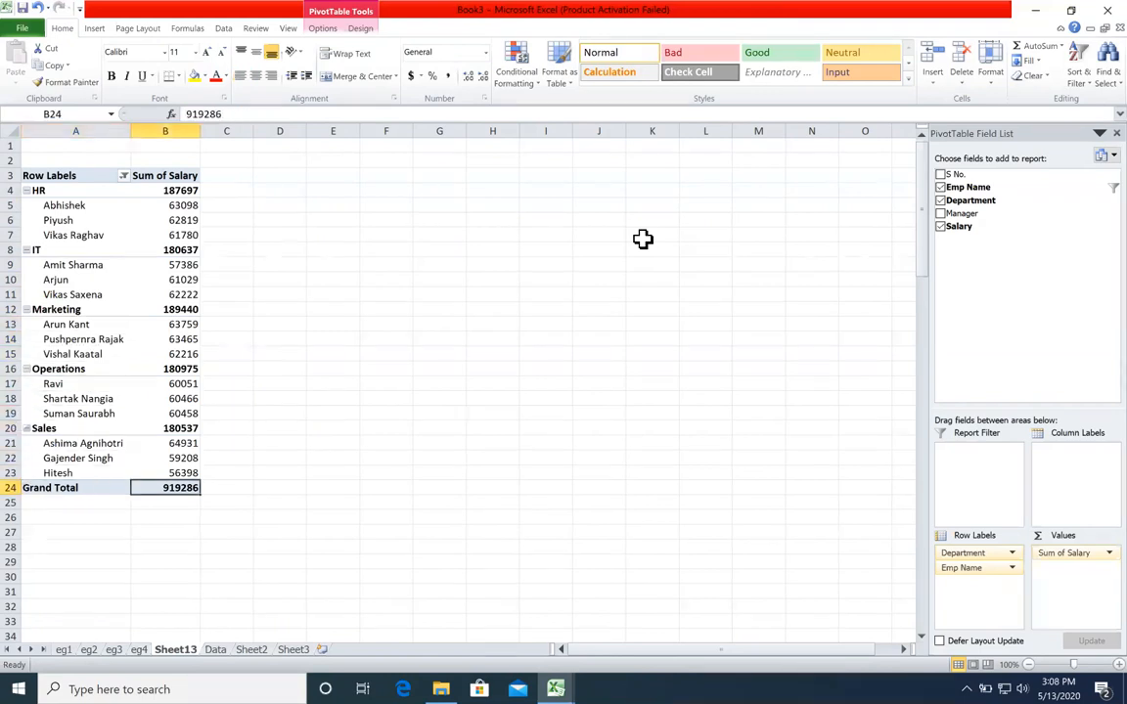
Review the Sum of Salary column between the Grand Total and the header row
key(Up)
key(Up)
key(Up)
key(Up)
key(Up)
key(Up)
key(Up)
key(Up)
key(Up)
key(Up)
key(Up)
key(Up)
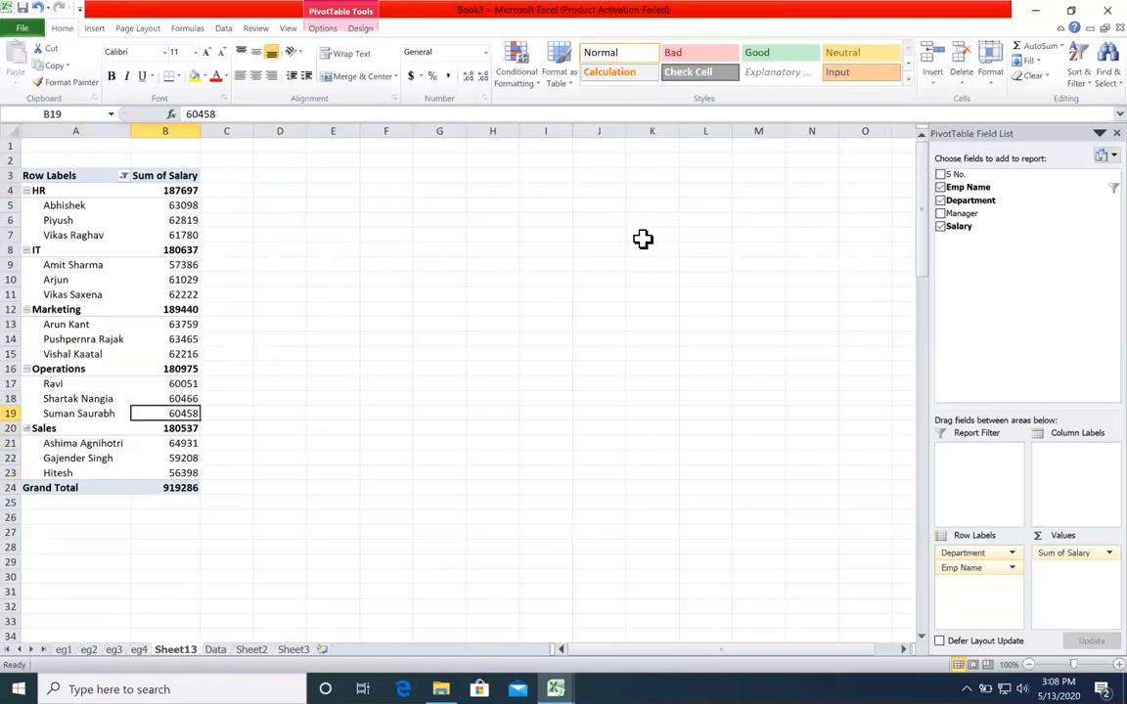
key(Up)
key(Up)
key(Up)
key(Up)
key(Up)
key(Up)
key(Up)
key(Down)
key(Down)
key(Down)
key(Down)
key(Down)
key(Down)
key(Down)
key(Down)
key(Down)
key(Down)
key(Down)
key(Up)
key(Up)
key(Up)
key(Up)
key(Up)
key(Up)
key(Up)
key(Up)
key(Up)
key(Up)
key(Up)
key(Up)
key(Up)
key(Left)
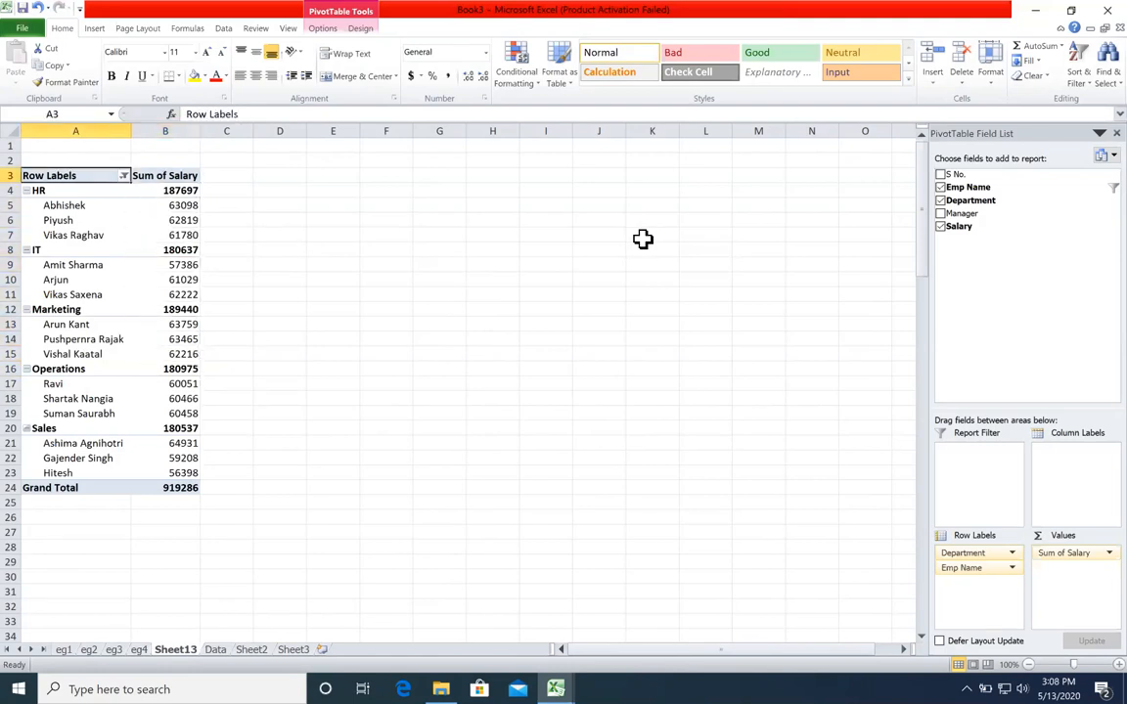
Examine the filtered employees in the HR department and the order of their salaries
key(Down)
key(Down)
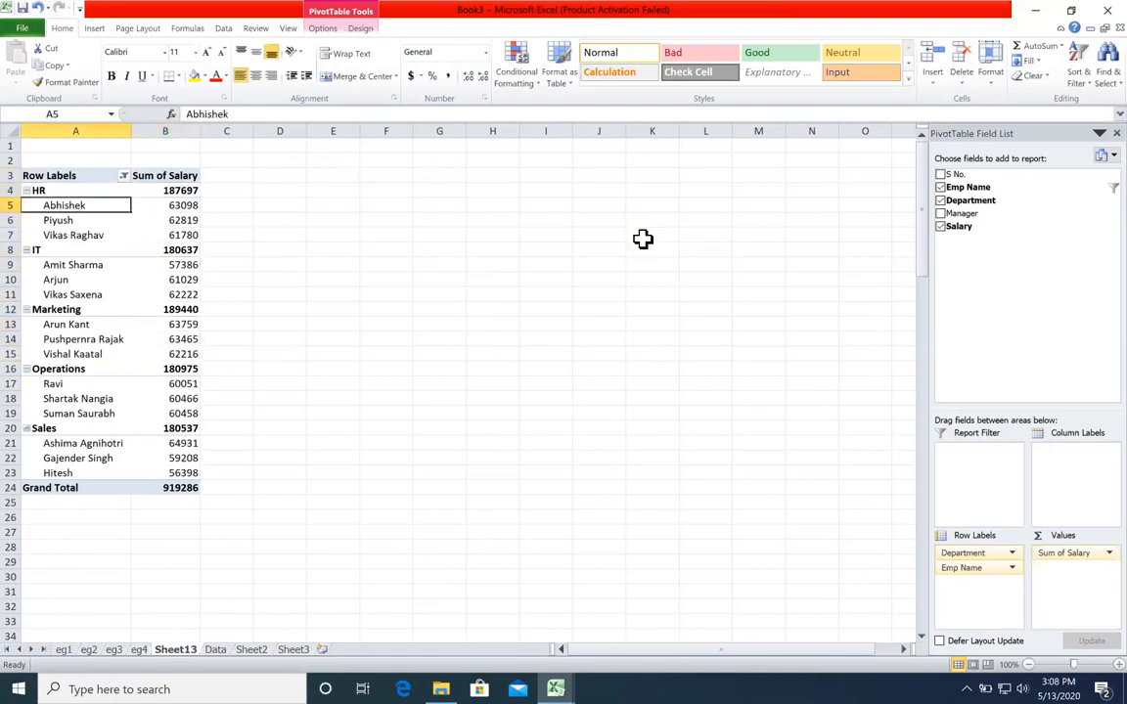
key(Down)
key(Down)
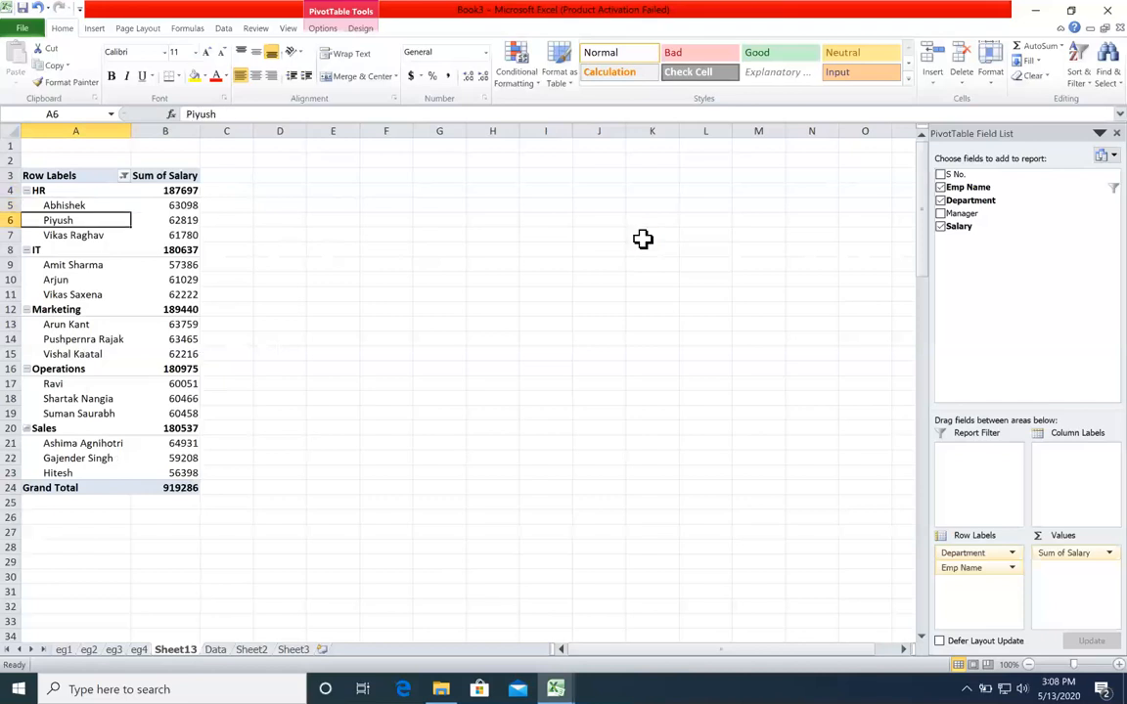
key(Up)
key(Up)
key(Up)
key(Down)
key(Down)
key(Down)
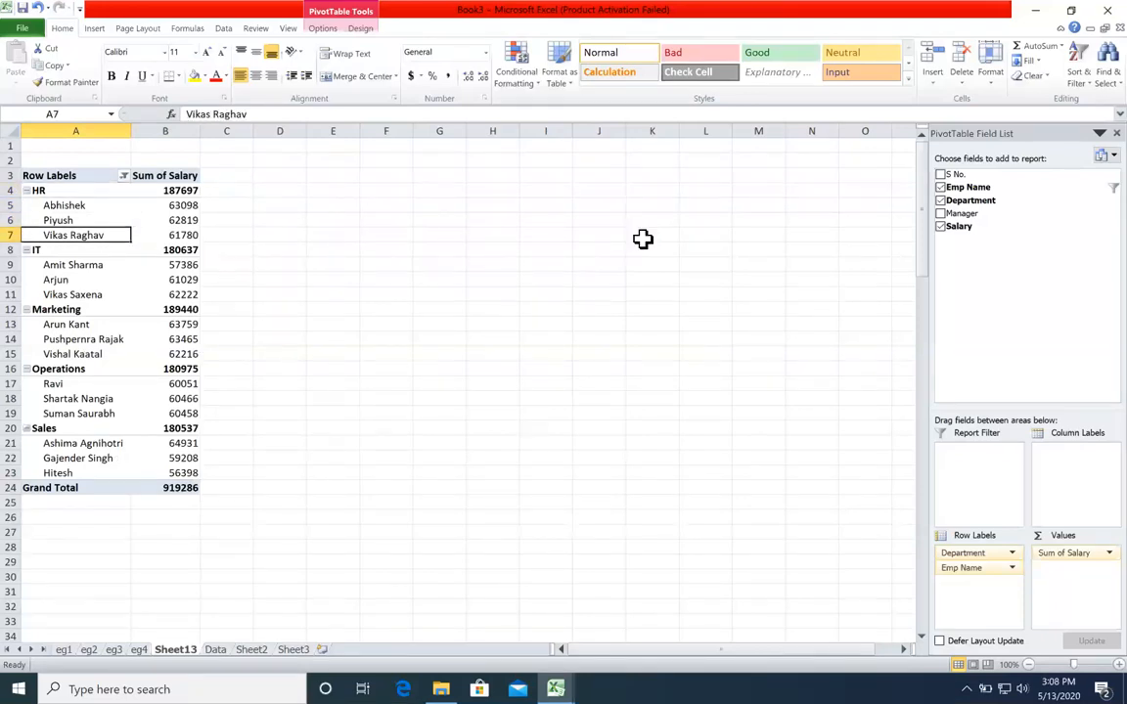
key(Up)
key(Up)
key(Up)
key(Down)
key(Down)
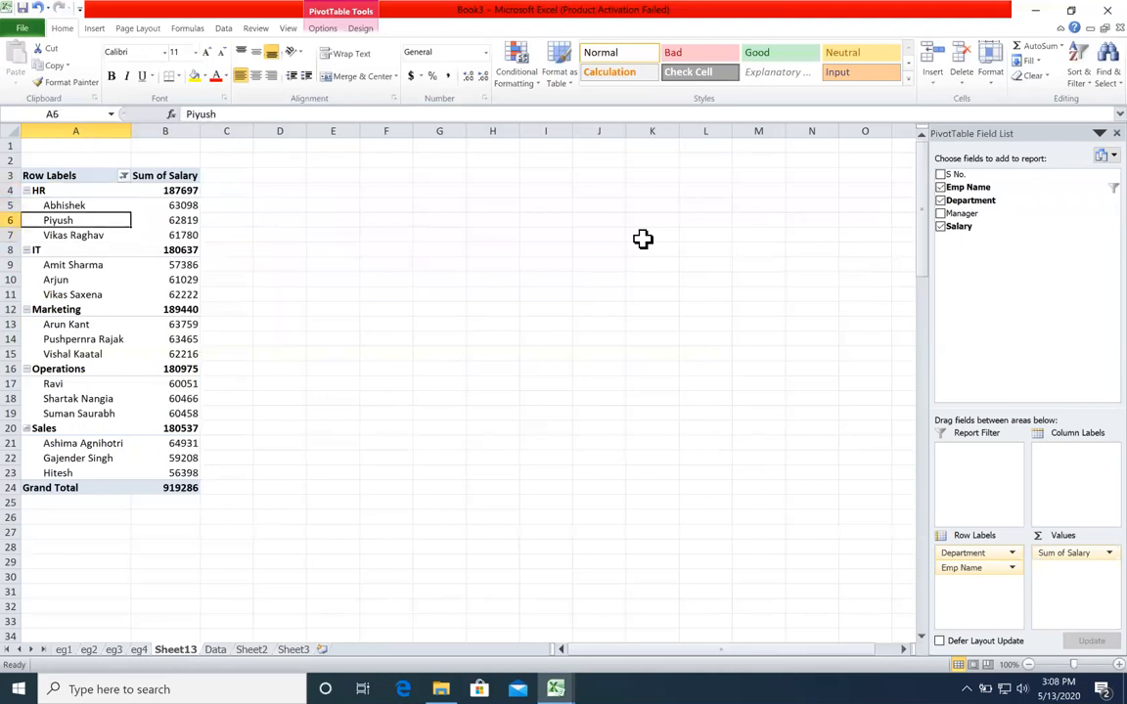
key(Up)
key(Up)
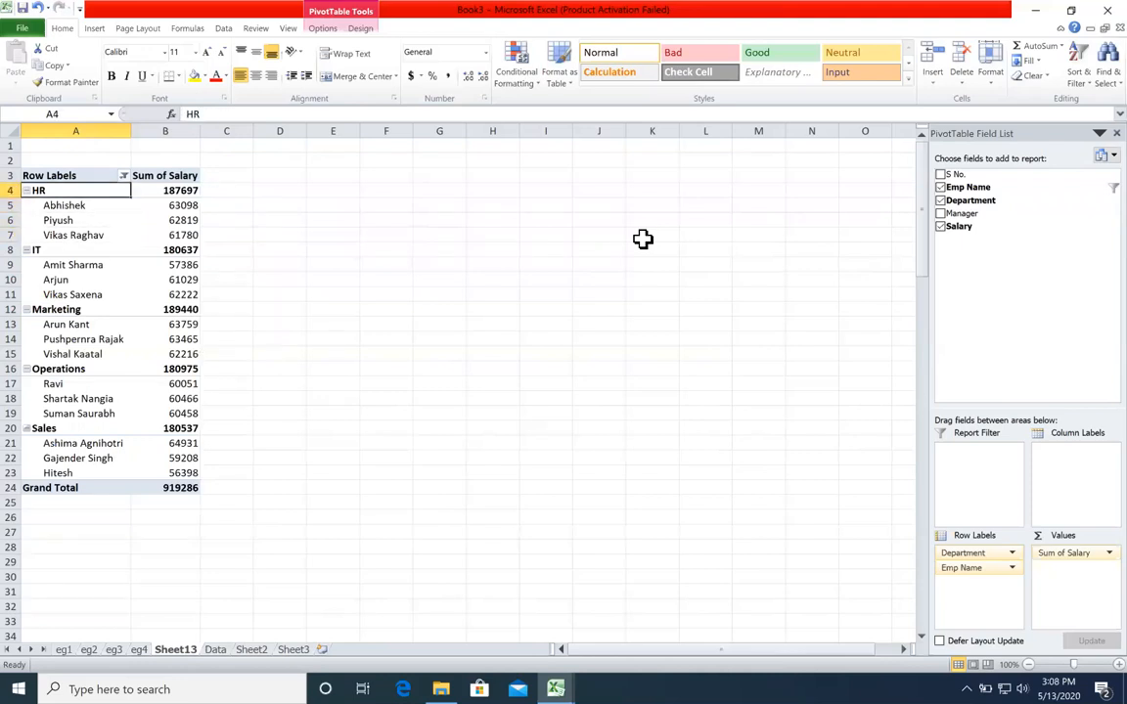
key(Down)
key(Down)
key(Down)
key(Down)
key(Up)
key(Right)
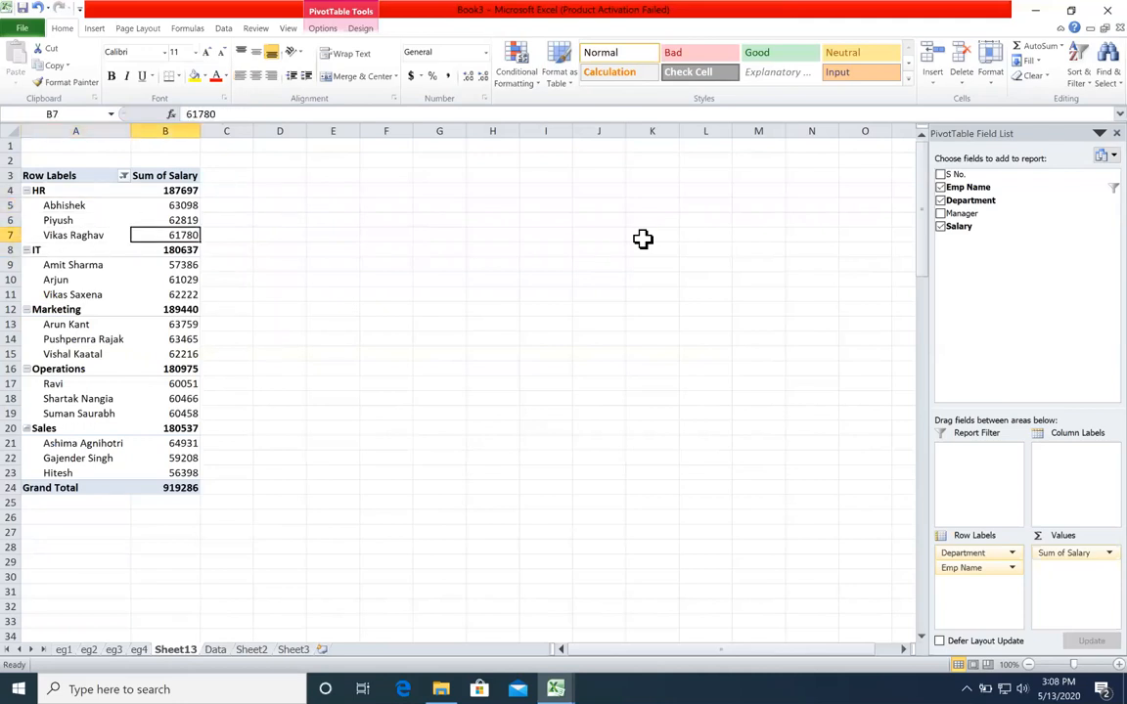
key(Up)
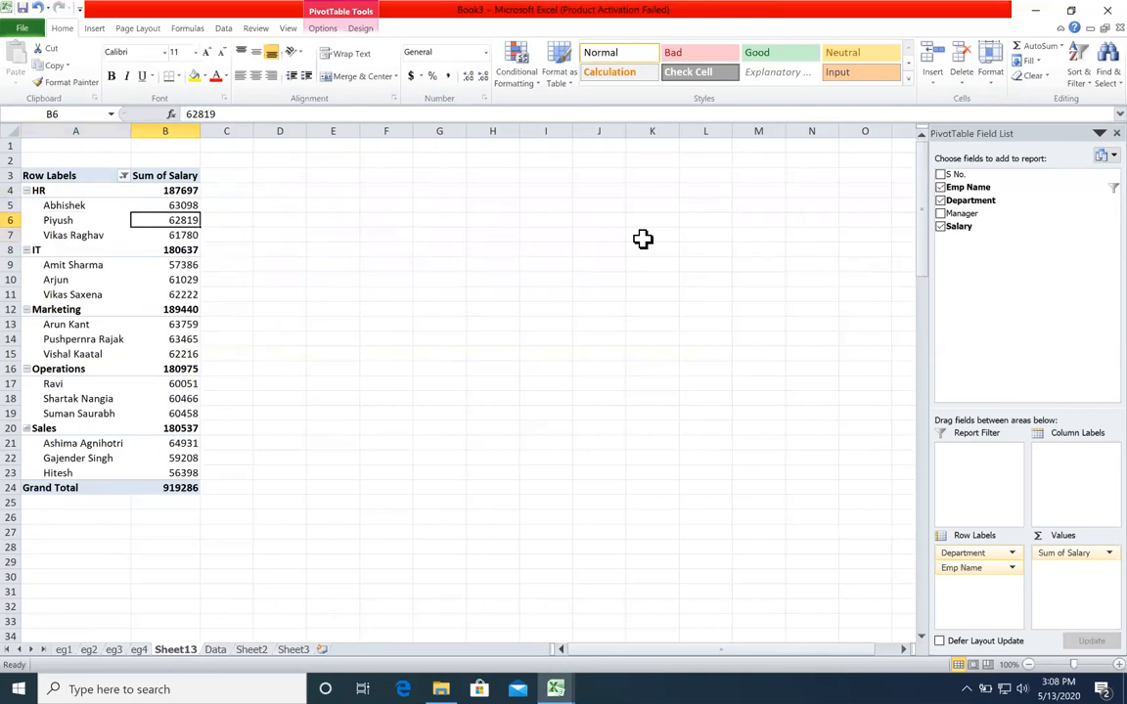
Rename the sheet holding the top 3 employees pivot table as eg5
double_click(174, 653)
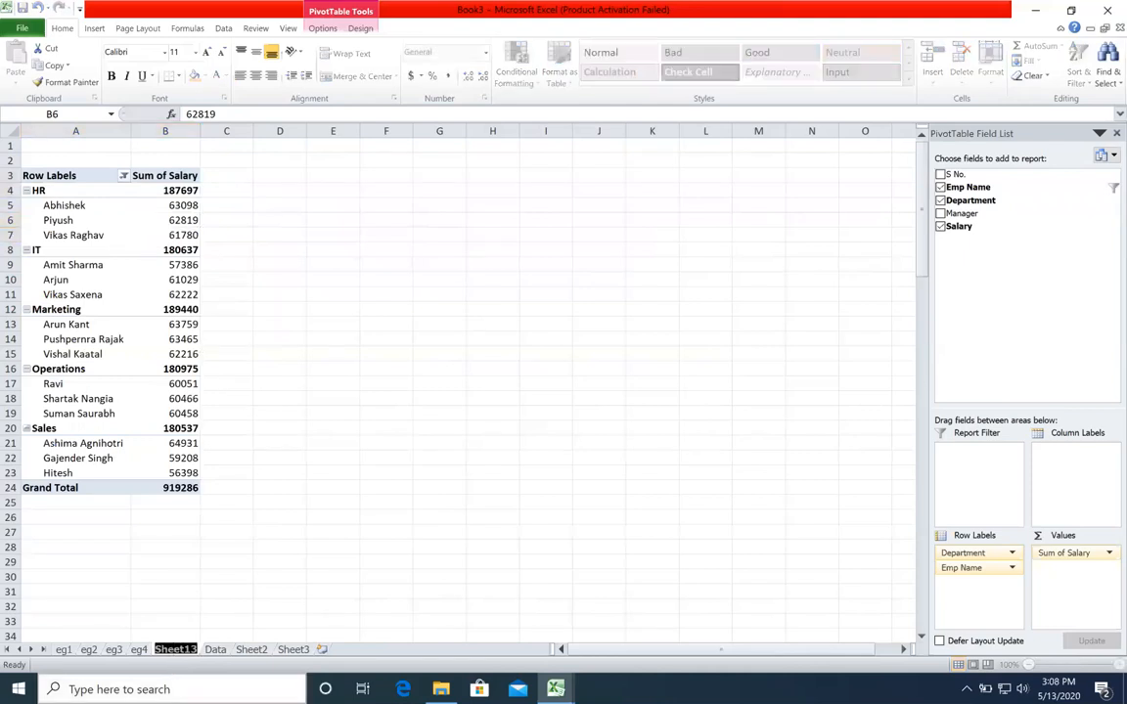
text(eg)
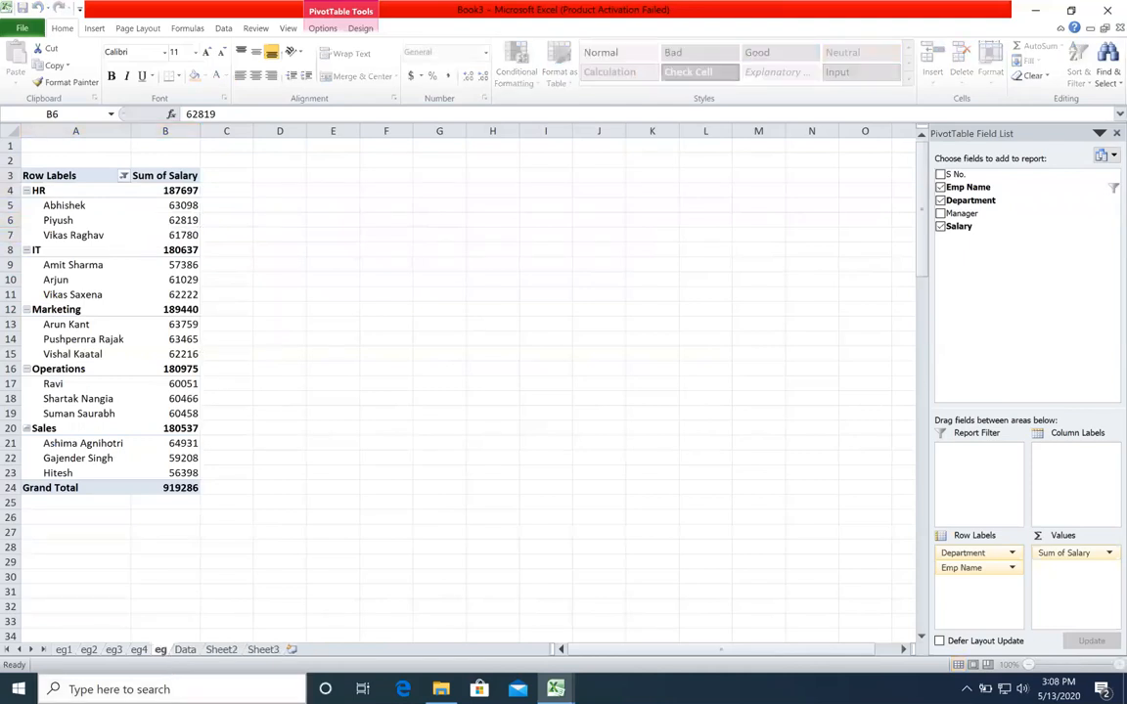
text(5)
key(Return)
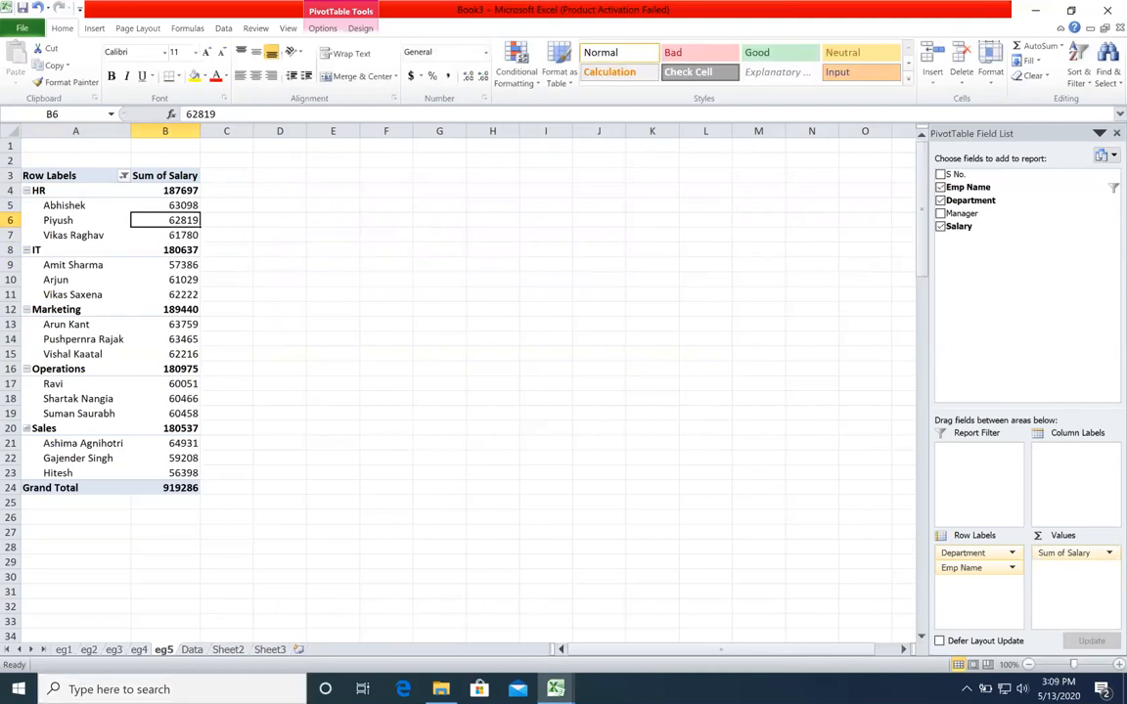
Make the Manager column narrower on the Data sheet
click(192, 649)
click(350, 337)
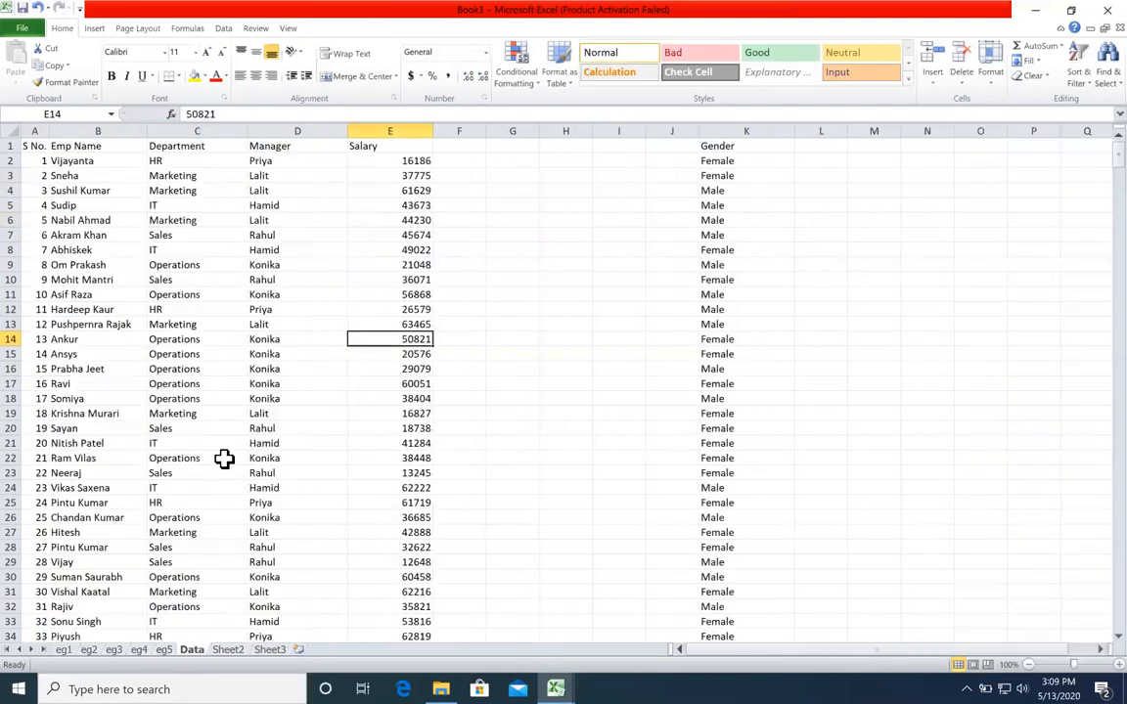
click(234, 293)
drag(353, 134, 328, 125)
click(312, 220)
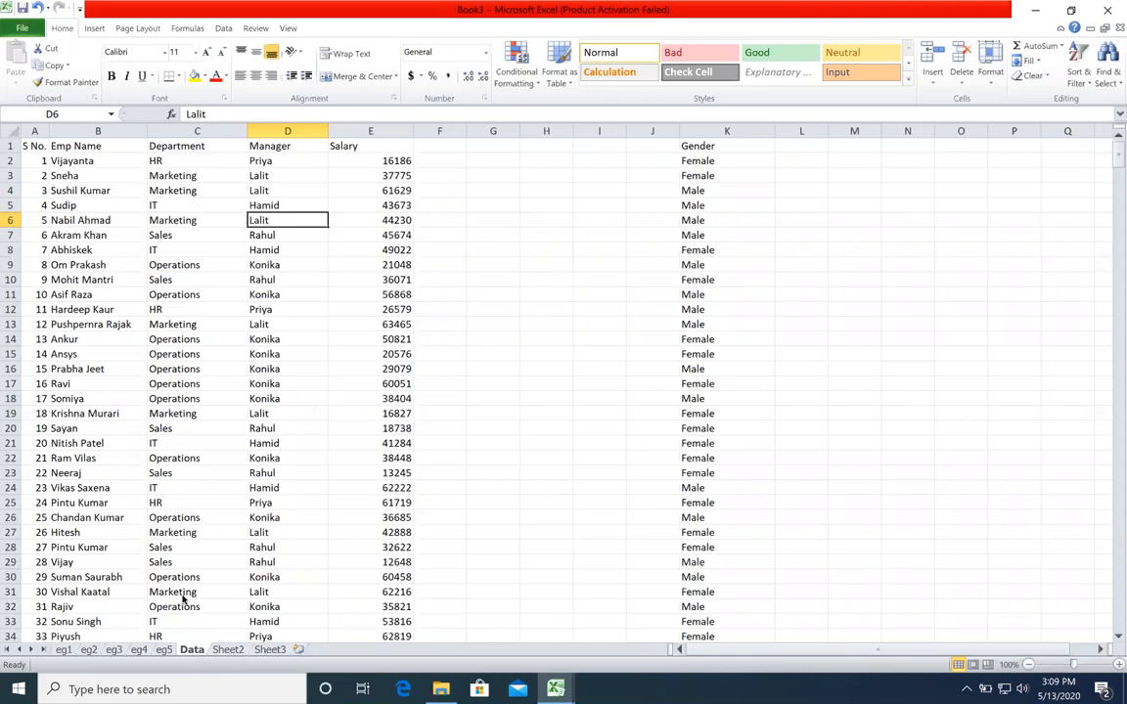
Look through the pivot table example sheets up to eg5 and return to the Data sheet
click(8, 8)
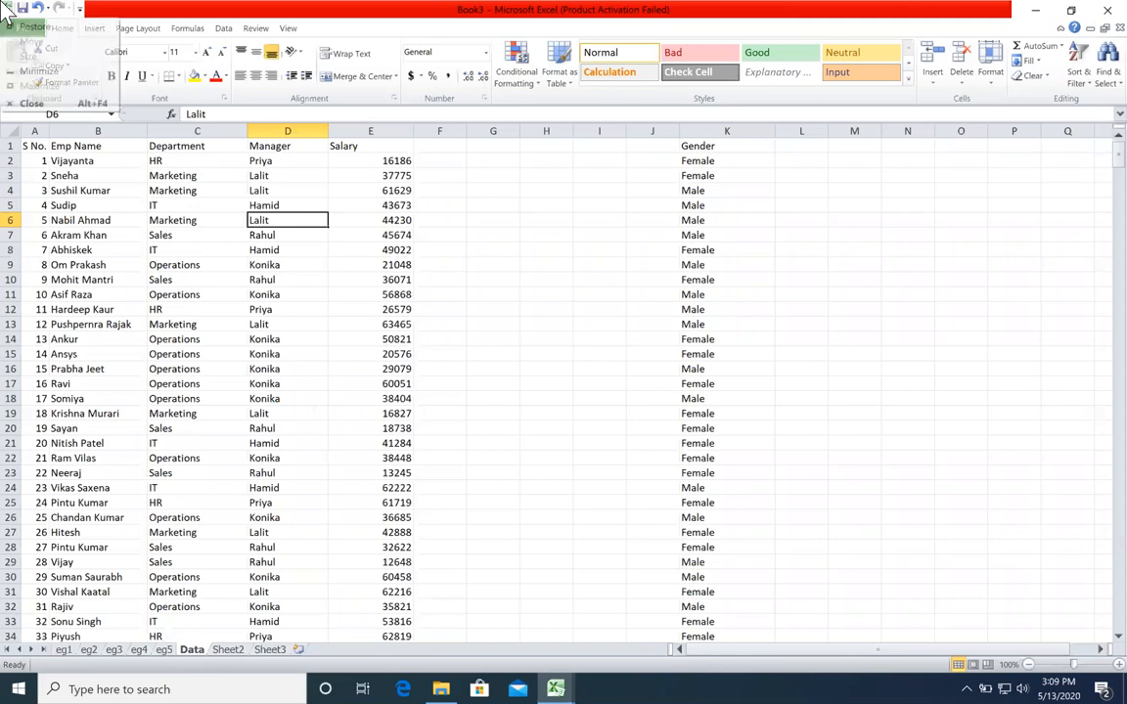
click(132, 218)
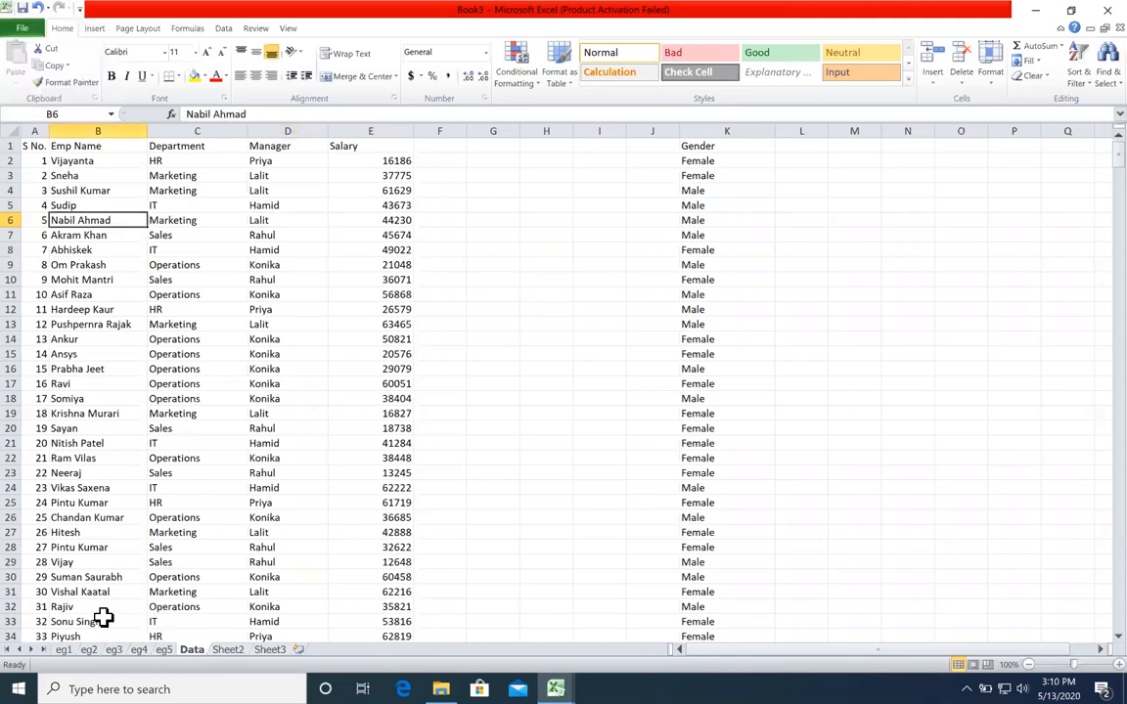
click(65, 652)
click(89, 651)
click(114, 651)
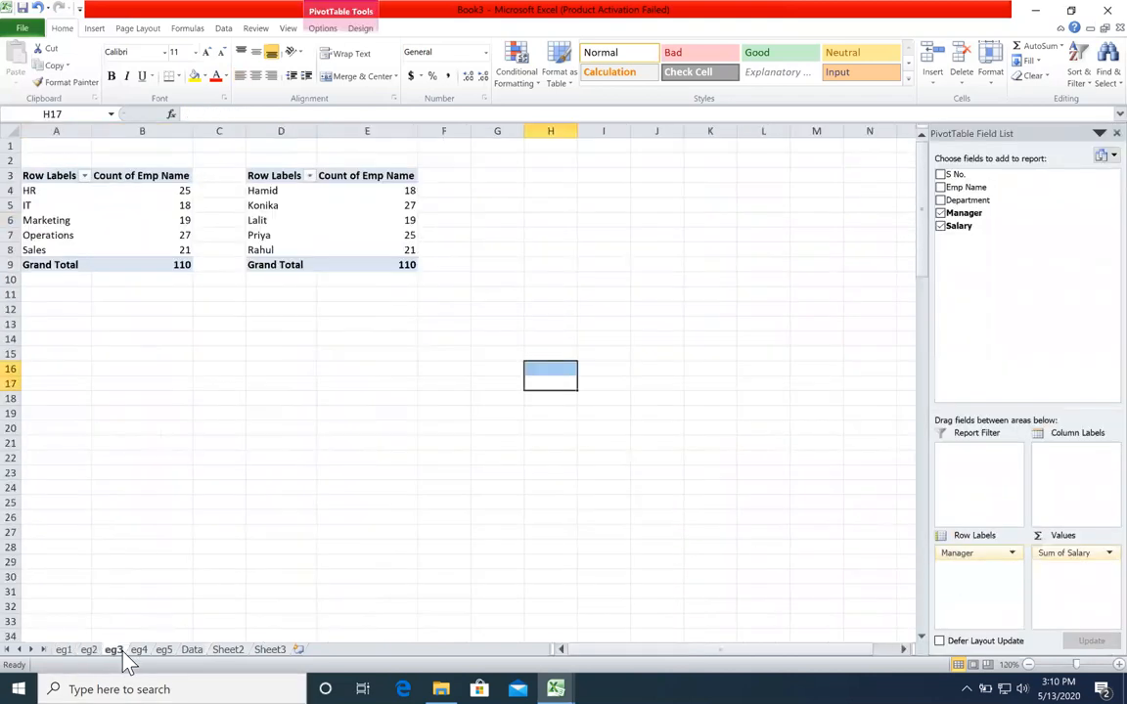
click(162, 652)
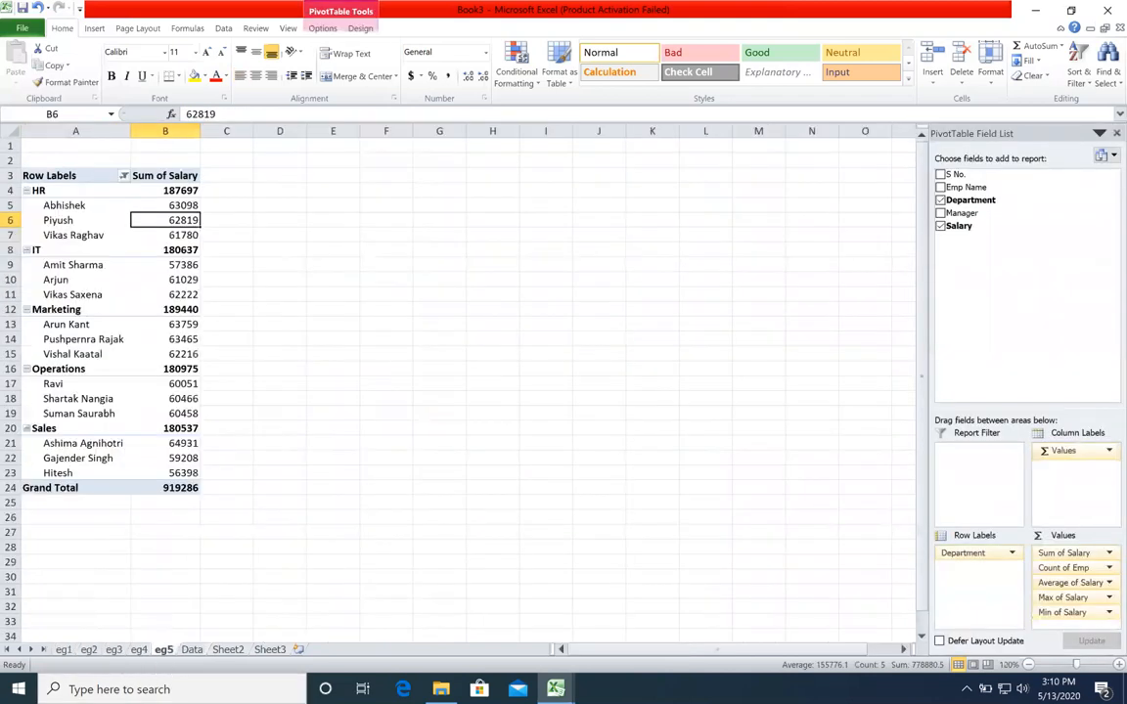
click(191, 651)
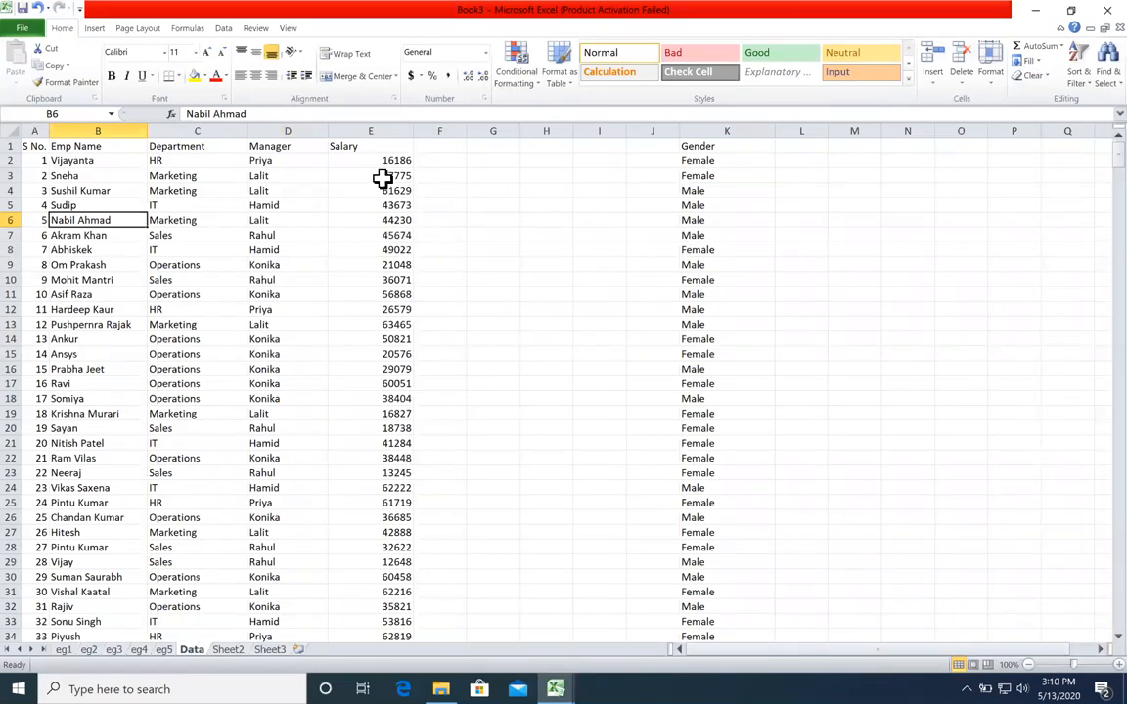
Rename Sheet2 as Data 2
double_click(228, 650)
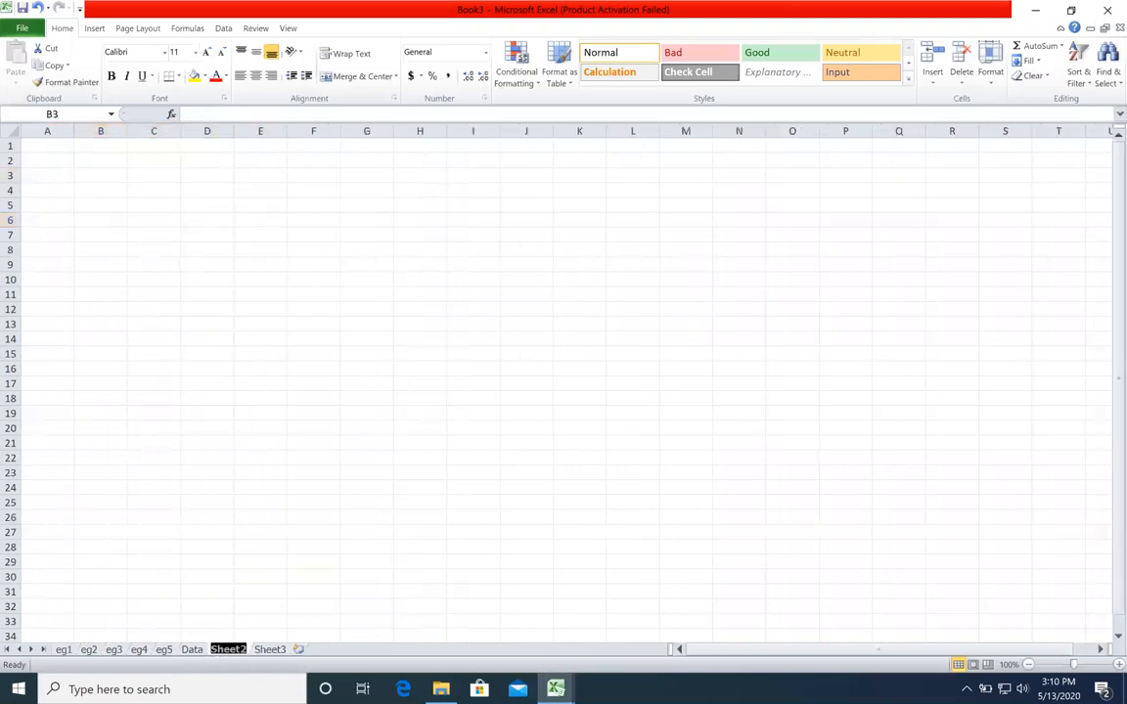
text(Data 2)
key(Return)
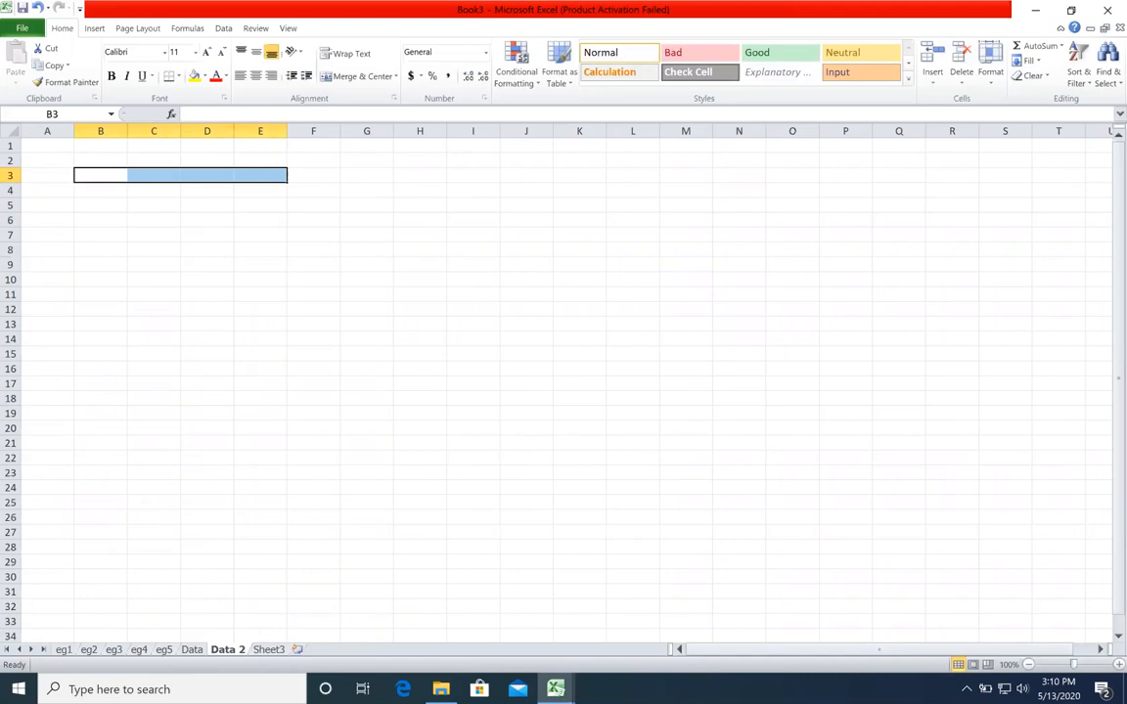
Copy columns A to K of the Data sheet, including Gender, into the Data 2 sheet starting at cell A1
click(192, 649)
drag(685, 131, 13, 148)
key(ctrl+c)
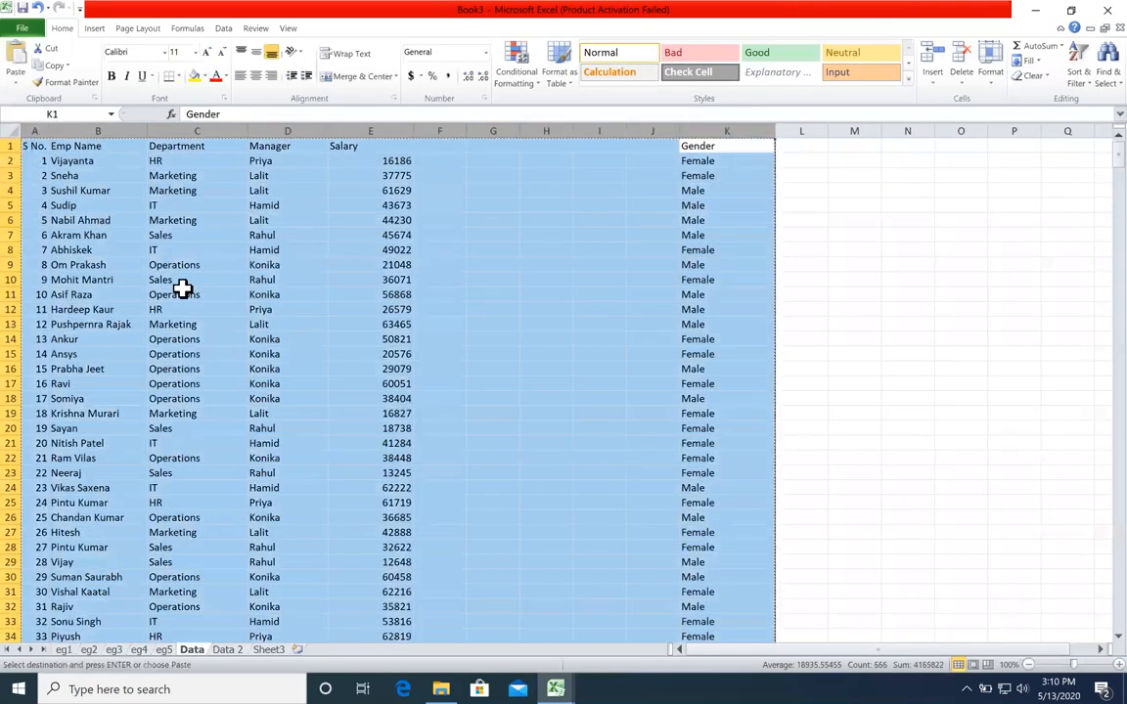
click(227, 649)
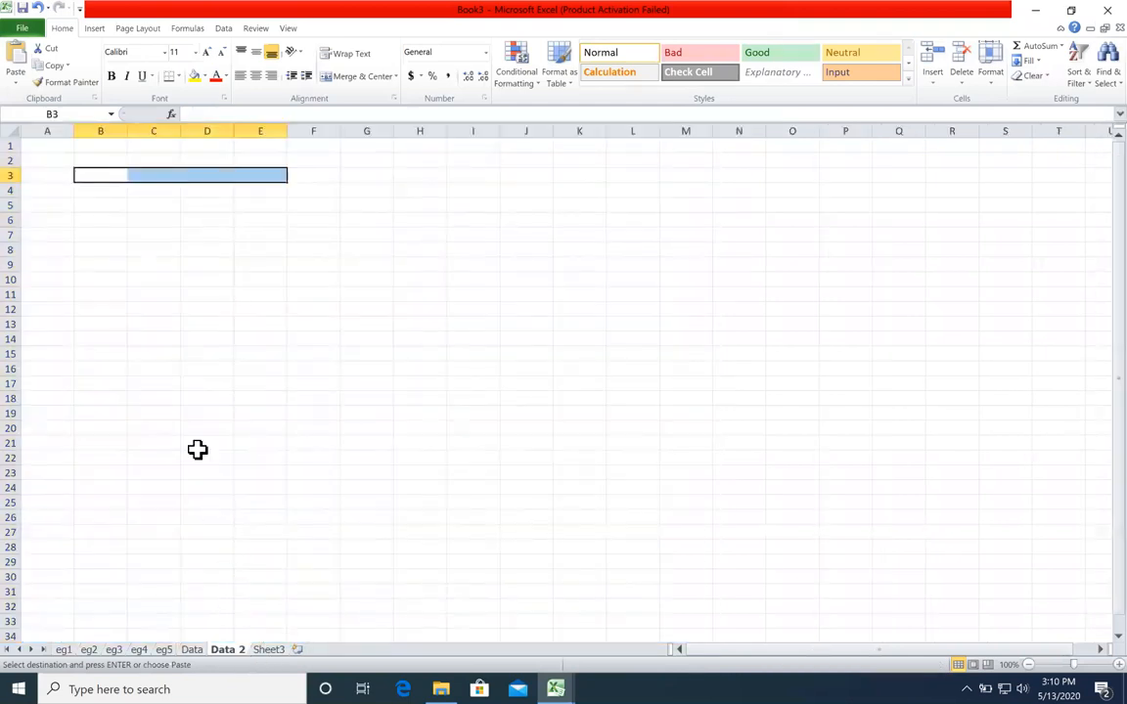
key(super)
key(Escape)
click(61, 146)
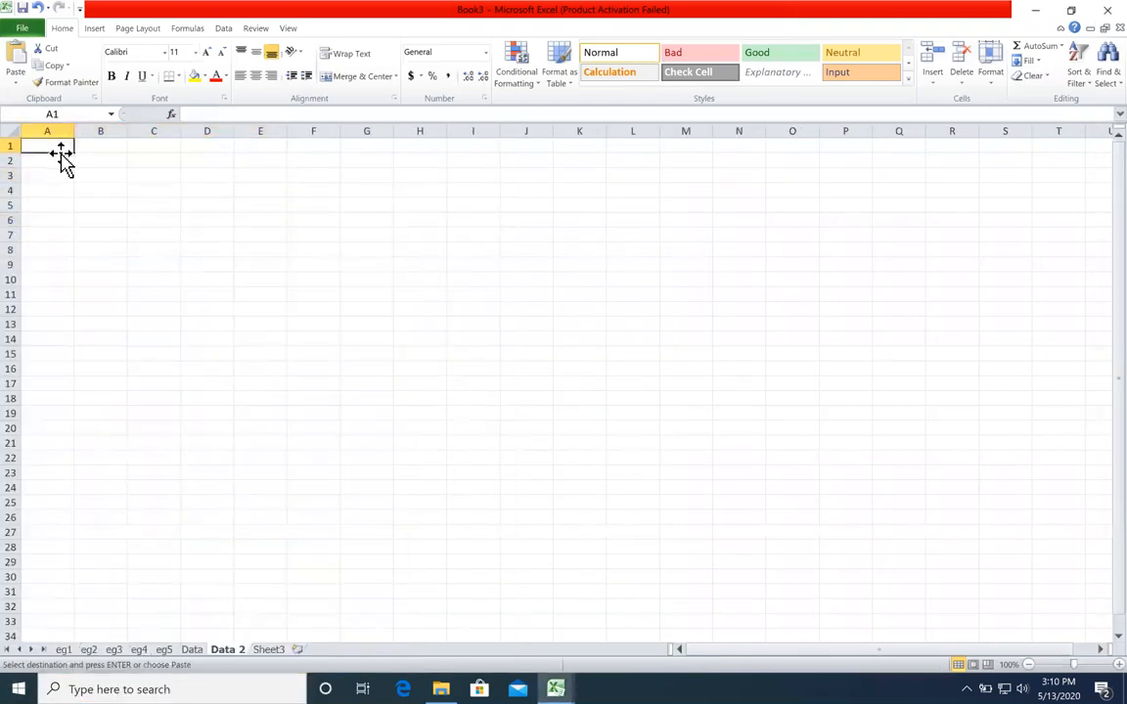
key(ctrl+v)
drag(333, 206, 332, 221)
Insert a blank column before Department on Data 2 and move the Gender column into it
click(233, 130)
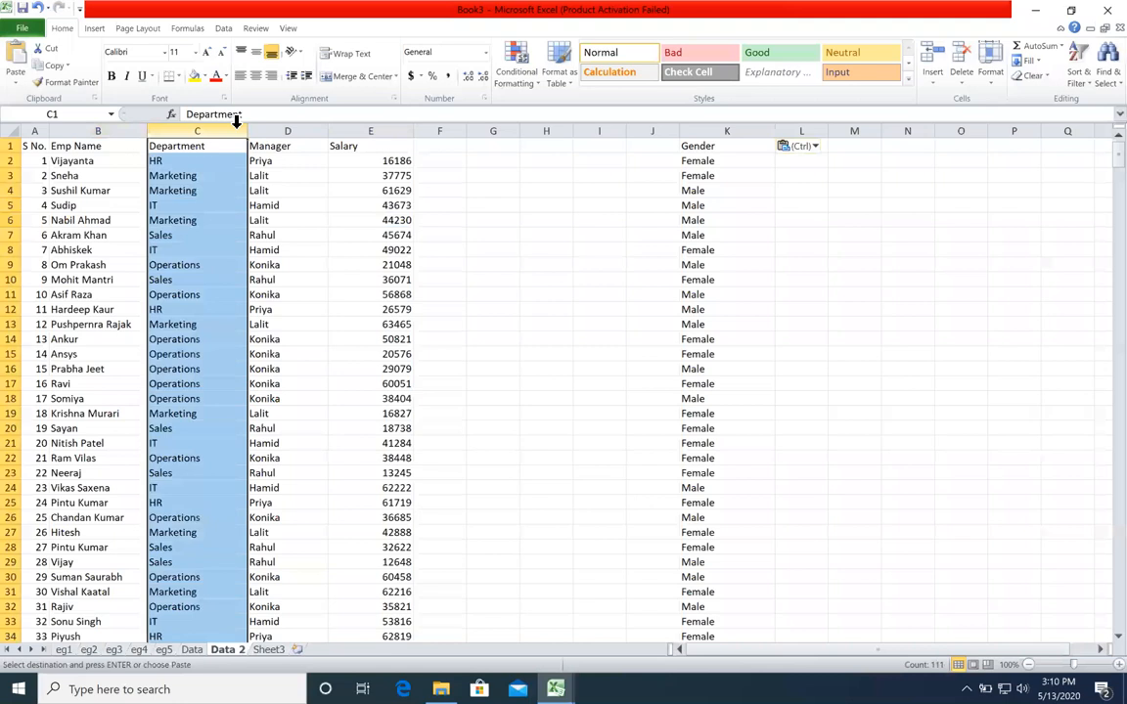
key(ctrl+shift+plus)
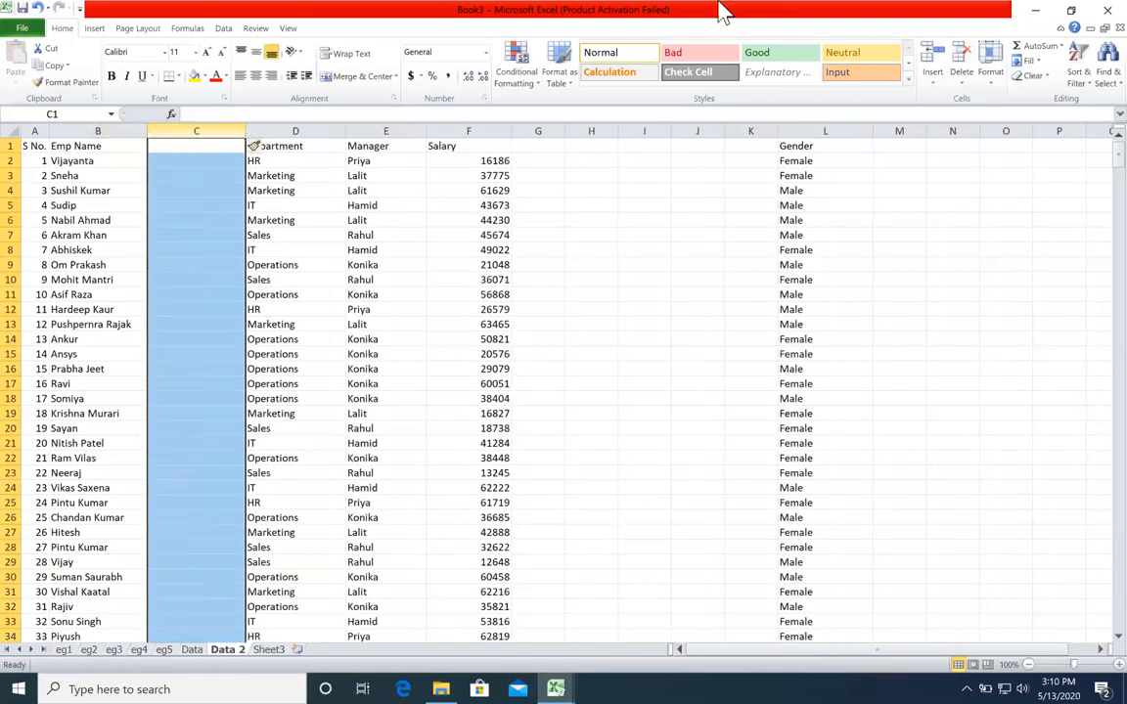
click(804, 131)
drag(782, 166, 214, 216)
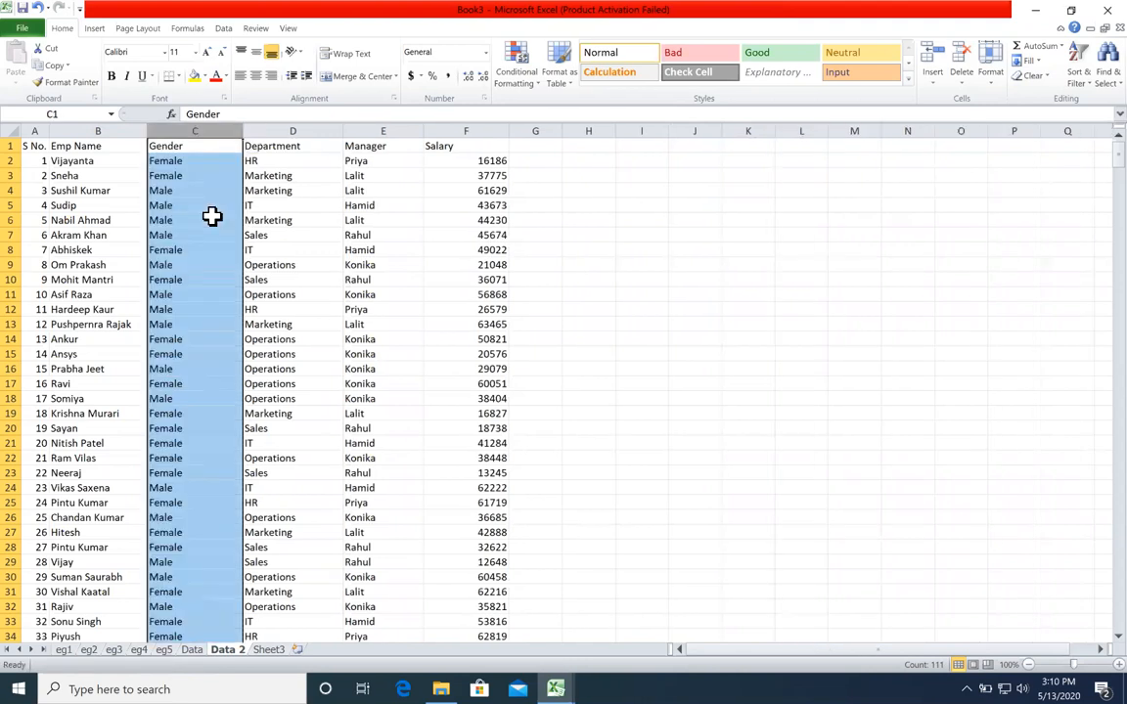
click(653, 204)
Examine the employee name, gender, department, manager and salary entries on the Data 2 sheet, column by column
click(68, 176)
shift+click(119, 282)
click(203, 161)
key(shift+Down)
key(shift+Down)
key(shift+Down)
key(shift+Down)
key(shift+Down)
key(shift+Down)
key(shift+Down)
drag(274, 178, 293, 280)
drag(357, 206, 362, 294)
click(466, 176)
shift+click(476, 294)
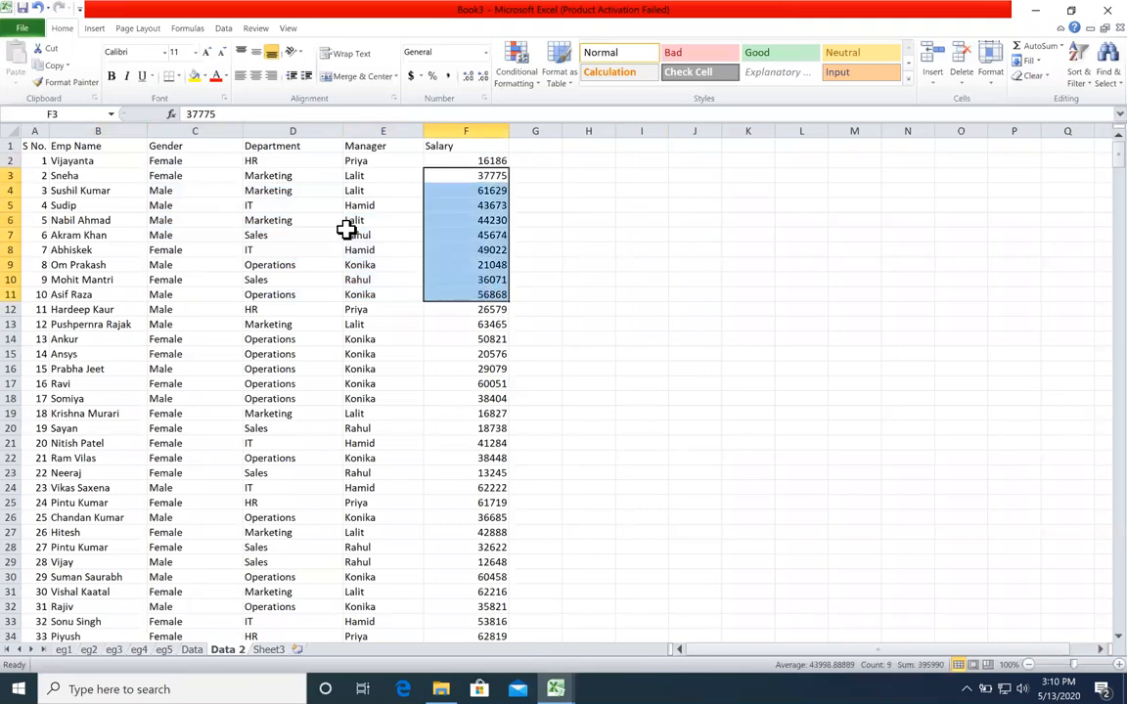
drag(206, 159, 213, 405)
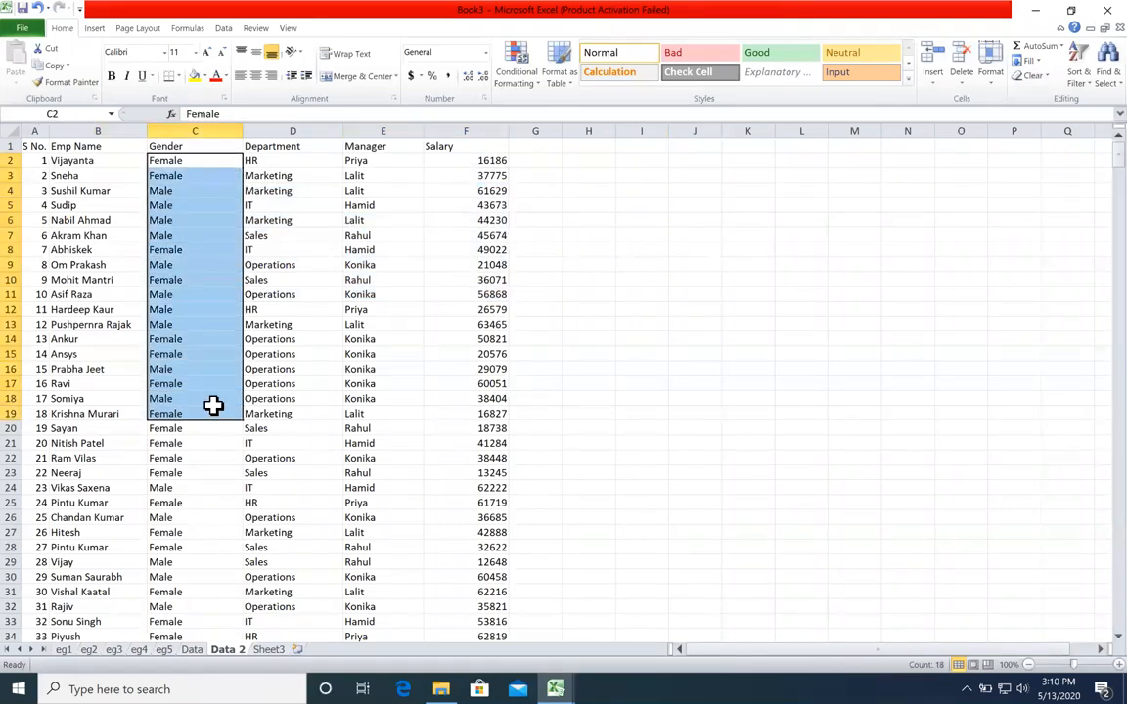
click(750, 191)
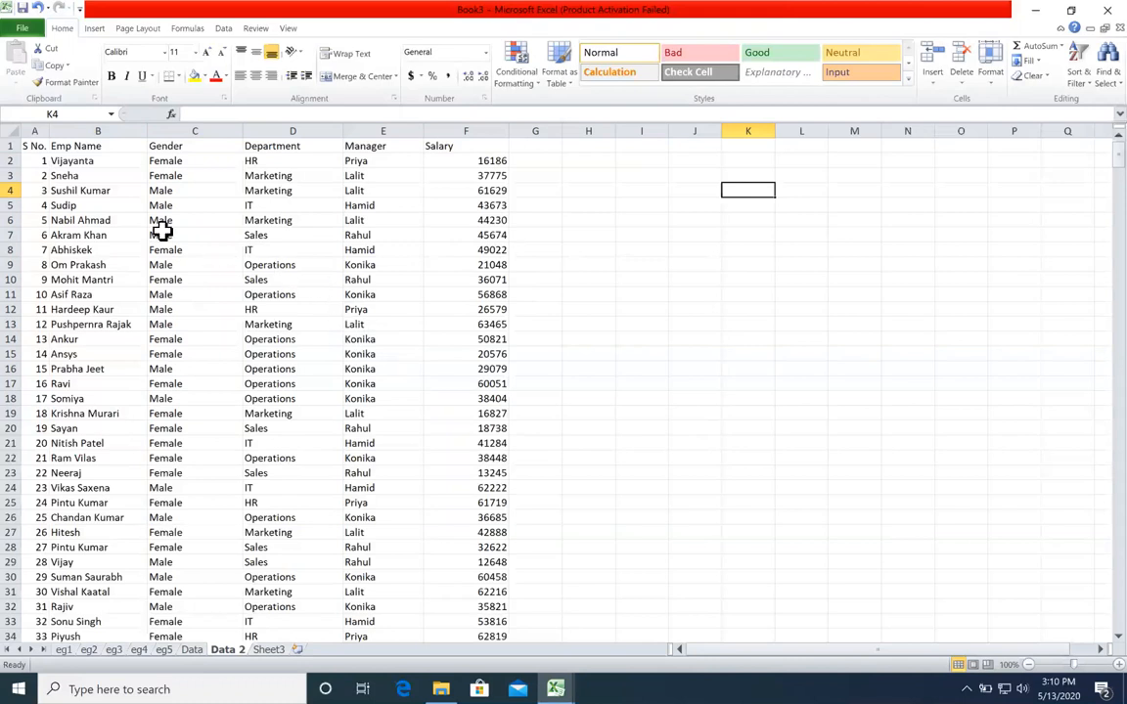
Examine the individual Male and Female entries down the Gender column
click(180, 177)
click(183, 191)
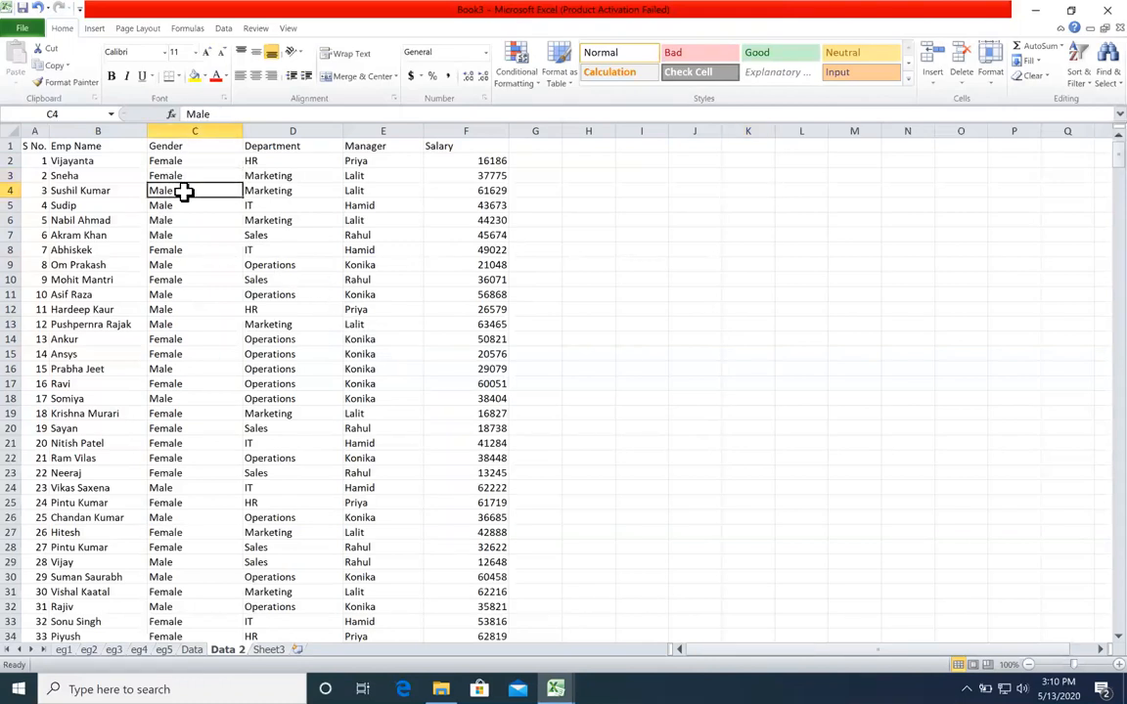
click(186, 206)
click(189, 264)
click(184, 295)
click(186, 368)
click(187, 413)
click(171, 457)
click(181, 487)
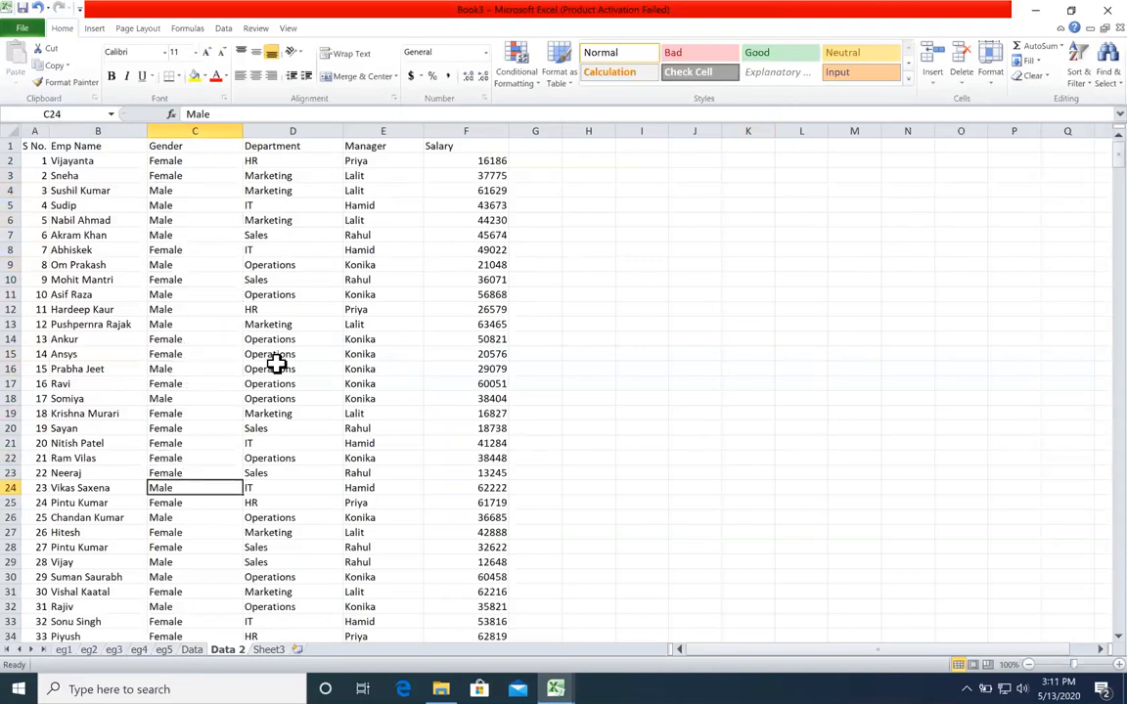
Review sample entries in the Department, Manager, Salary and Emp Name columns
drag(292, 203, 291, 309)
drag(367, 220, 377, 309)
click(448, 219)
click(135, 174)
click(460, 250)
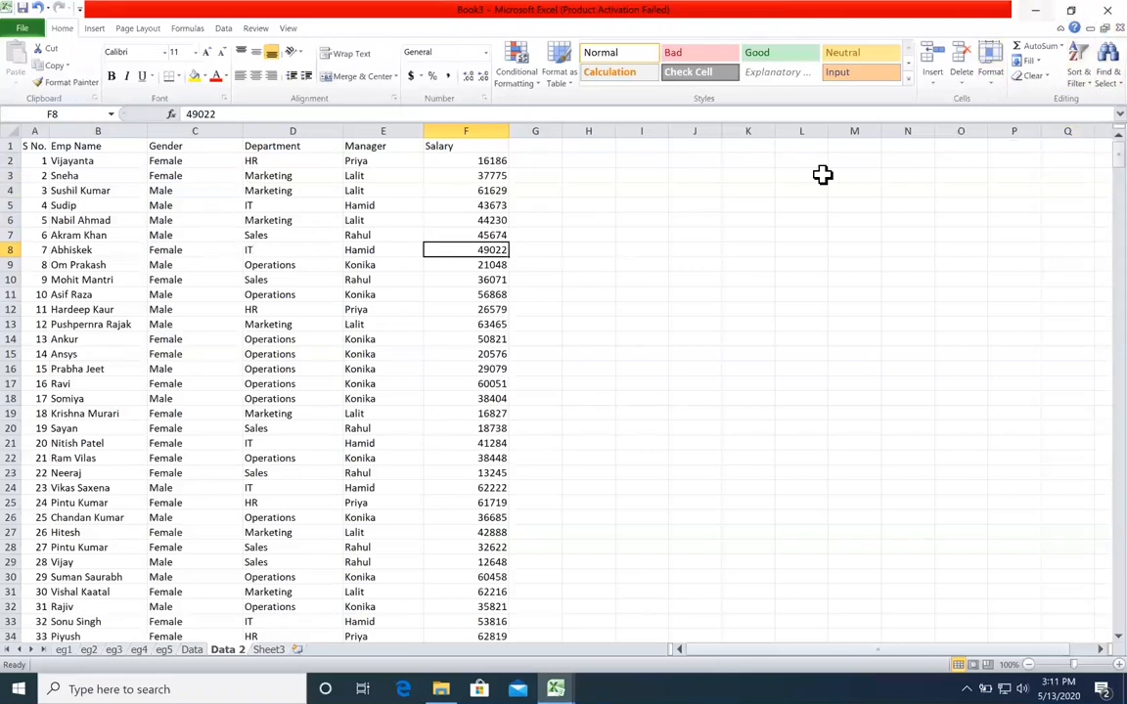
Compare the Gender entries with the matching Department entries row by row
drag(291, 192, 261, 354)
click(189, 249)
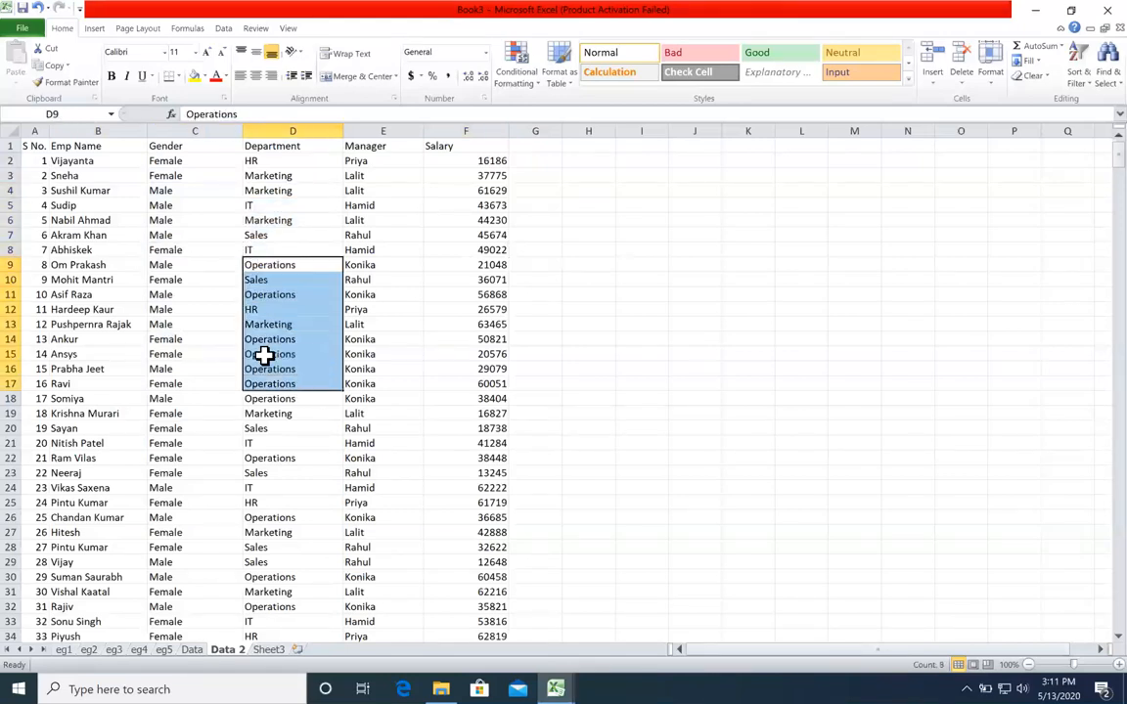
click(179, 262)
drag(282, 266, 284, 369)
drag(196, 289, 285, 344)
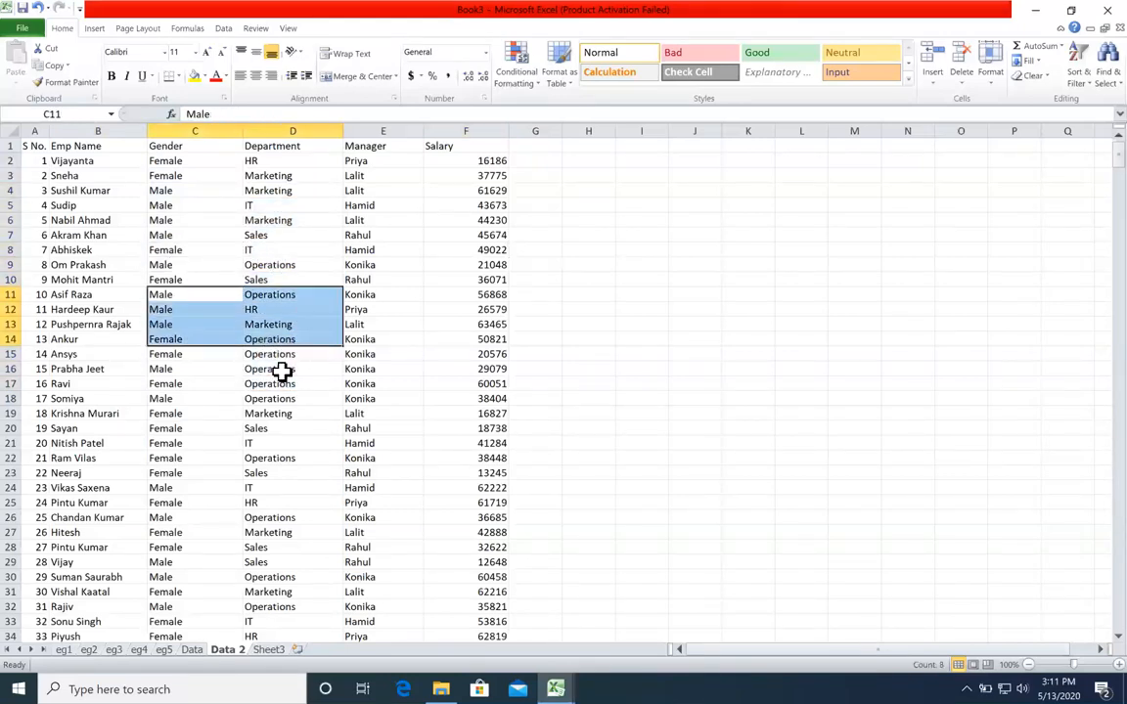
click(284, 371)
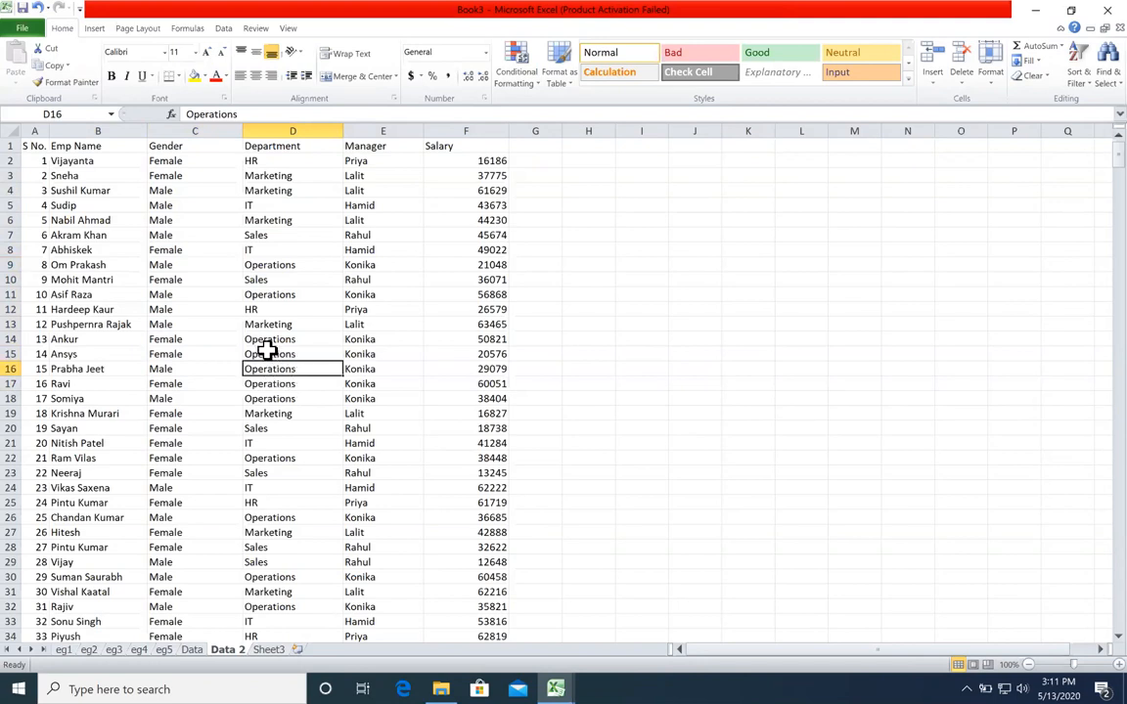
Insert a pivot table on a new worksheet, based on the whole Data 2 table
click(252, 311)
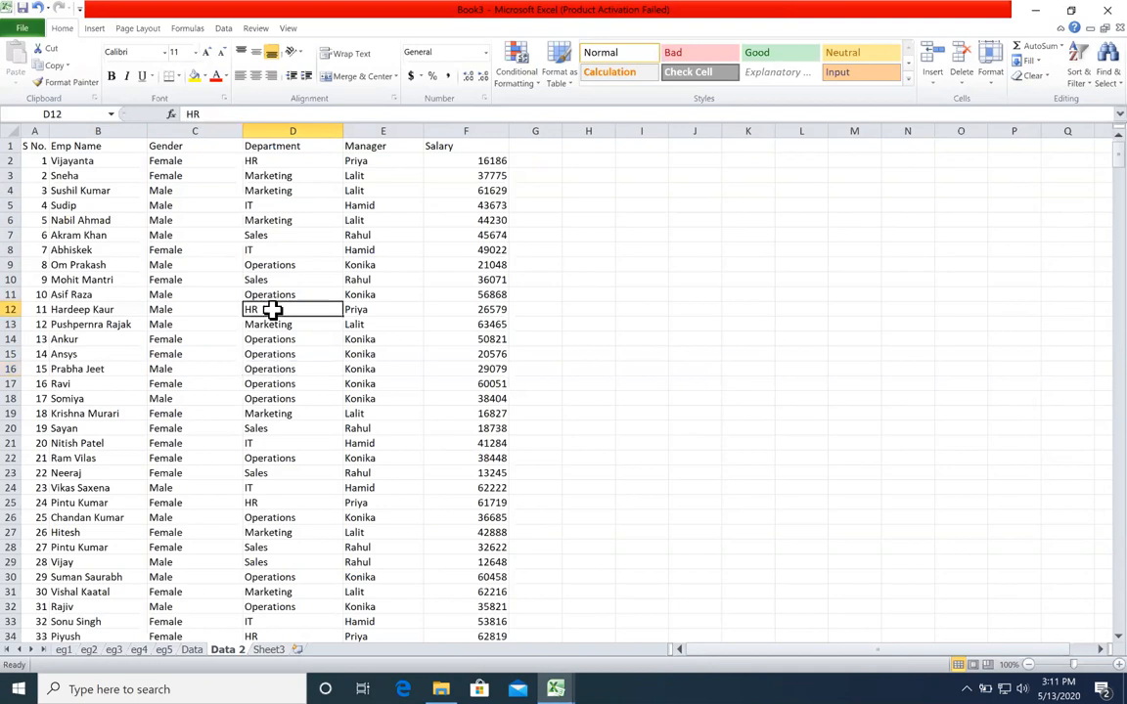
click(94, 28)
click(20, 58)
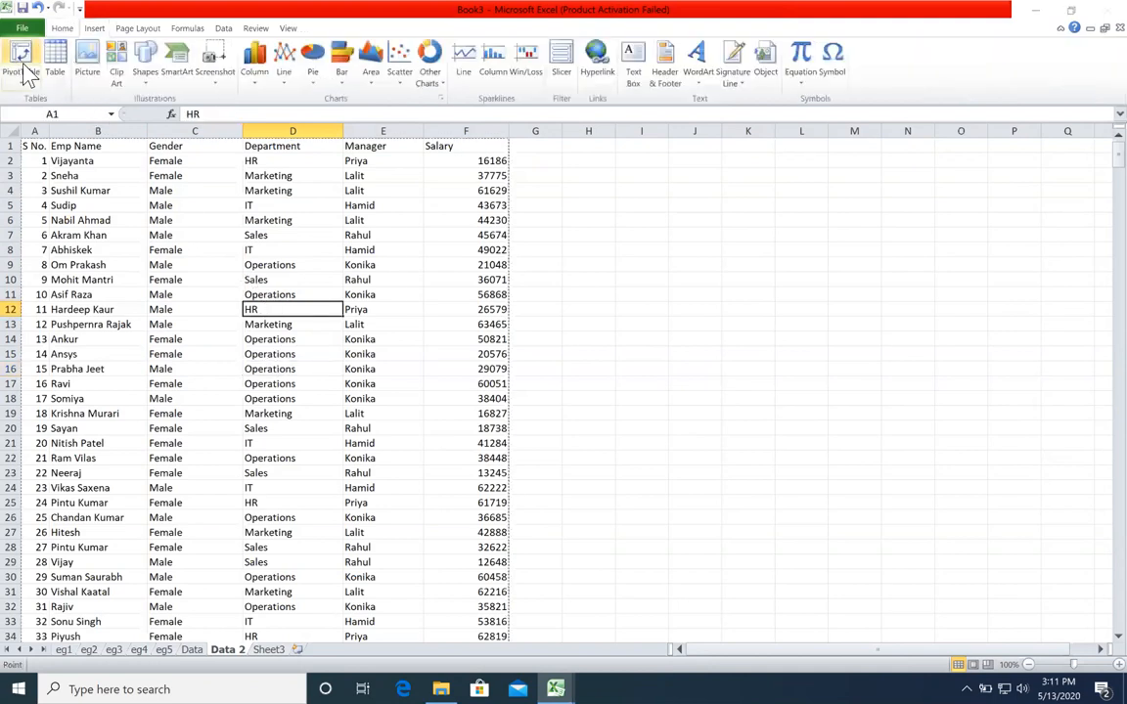
click(599, 294)
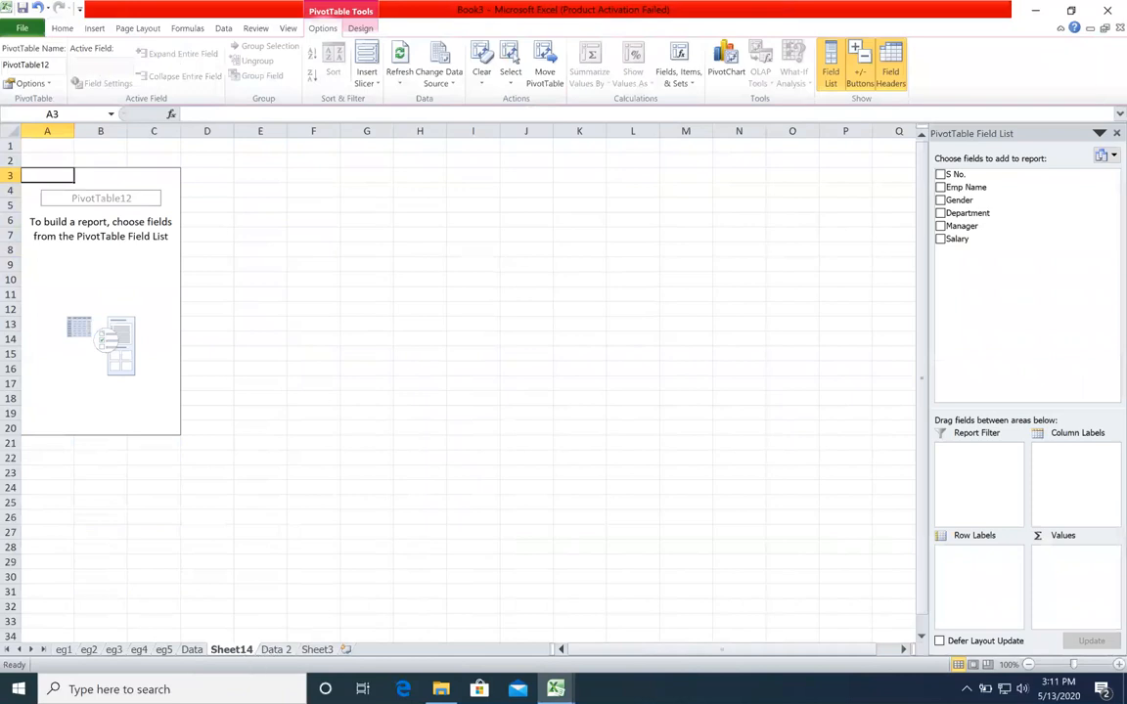
Colour the sheet tabs of Data and Data 2 green
right_click(191, 649)
mouse_move(235, 580)
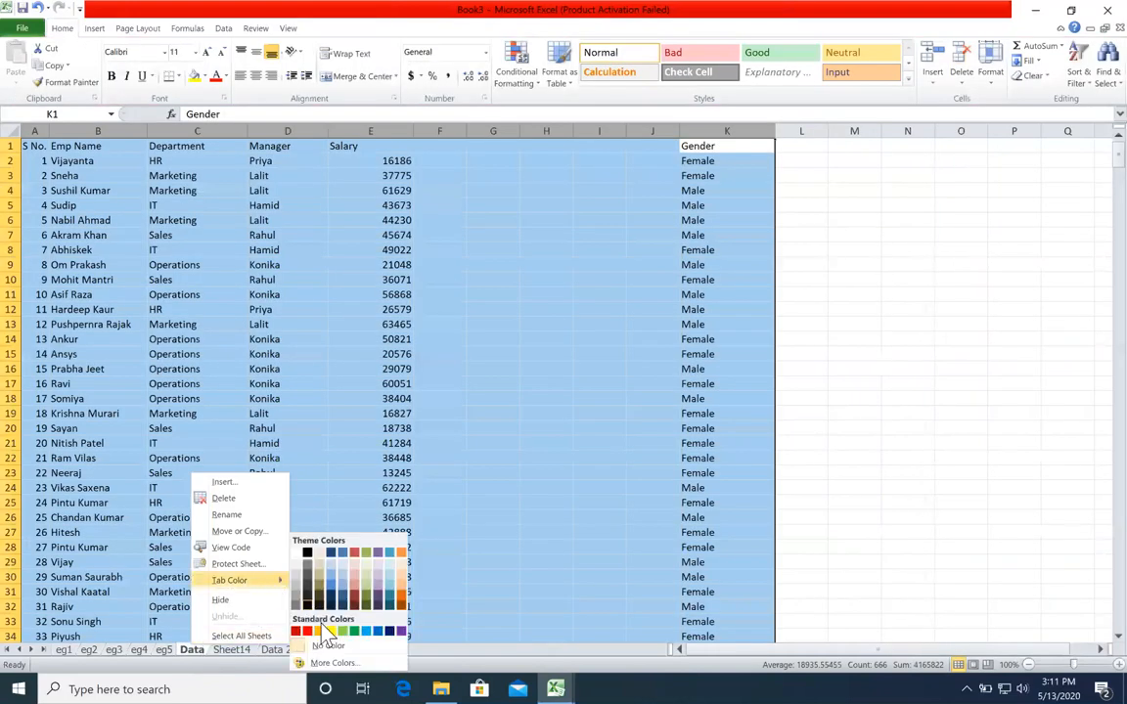
click(272, 658)
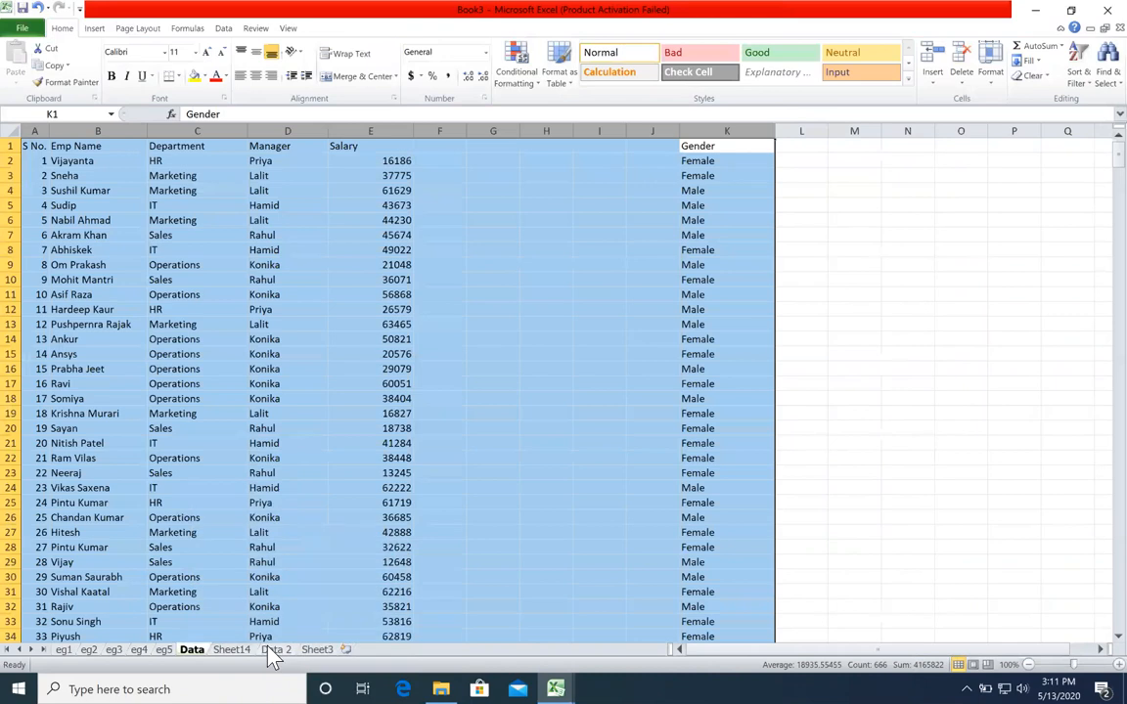
click(276, 649)
right_click(276, 650)
mouse_move(307, 581)
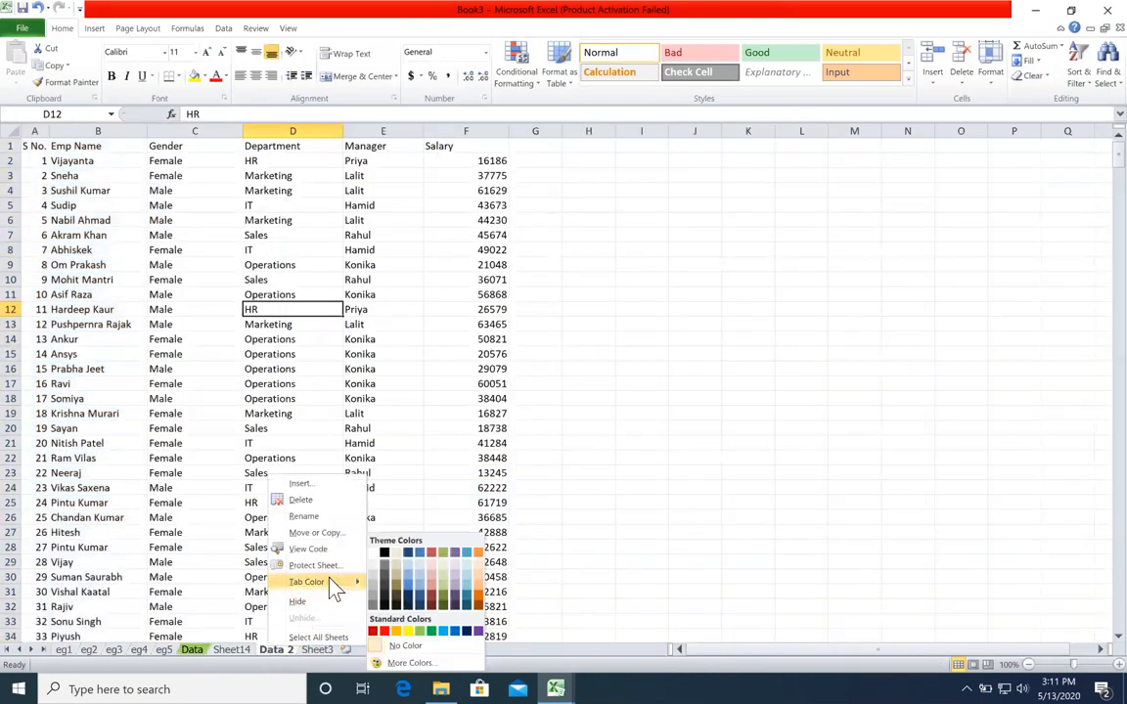
click(429, 631)
Add the Gender field as row labels to the empty pivot table on Sheet14
click(236, 650)
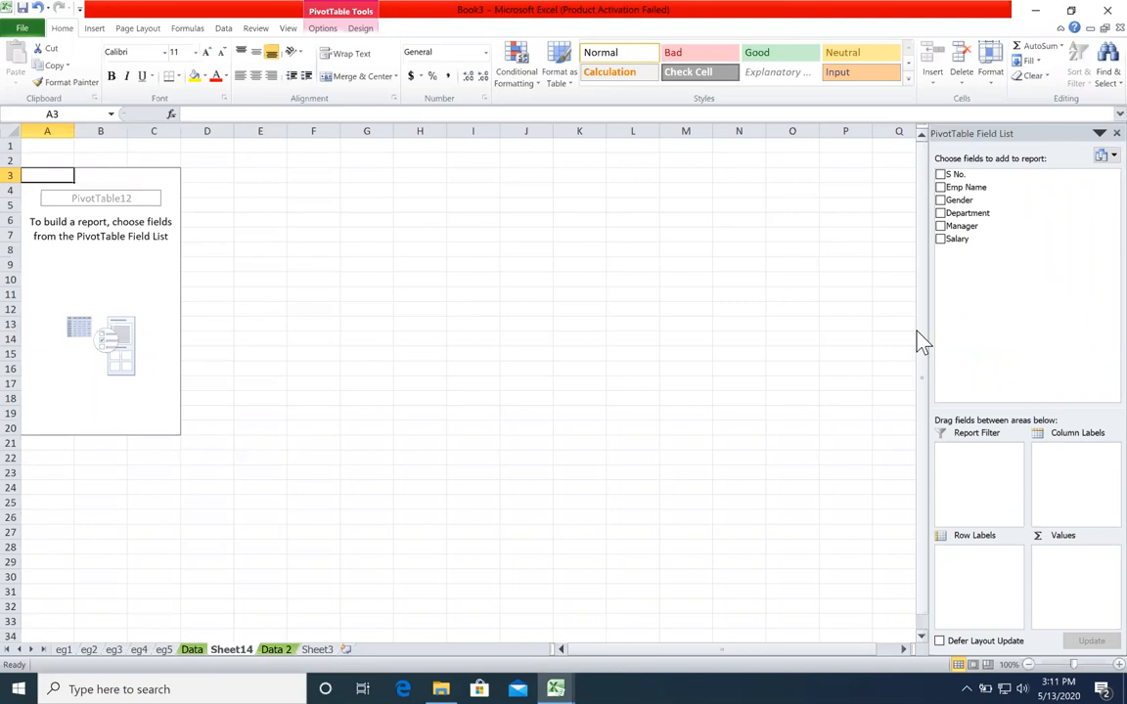
click(940, 200)
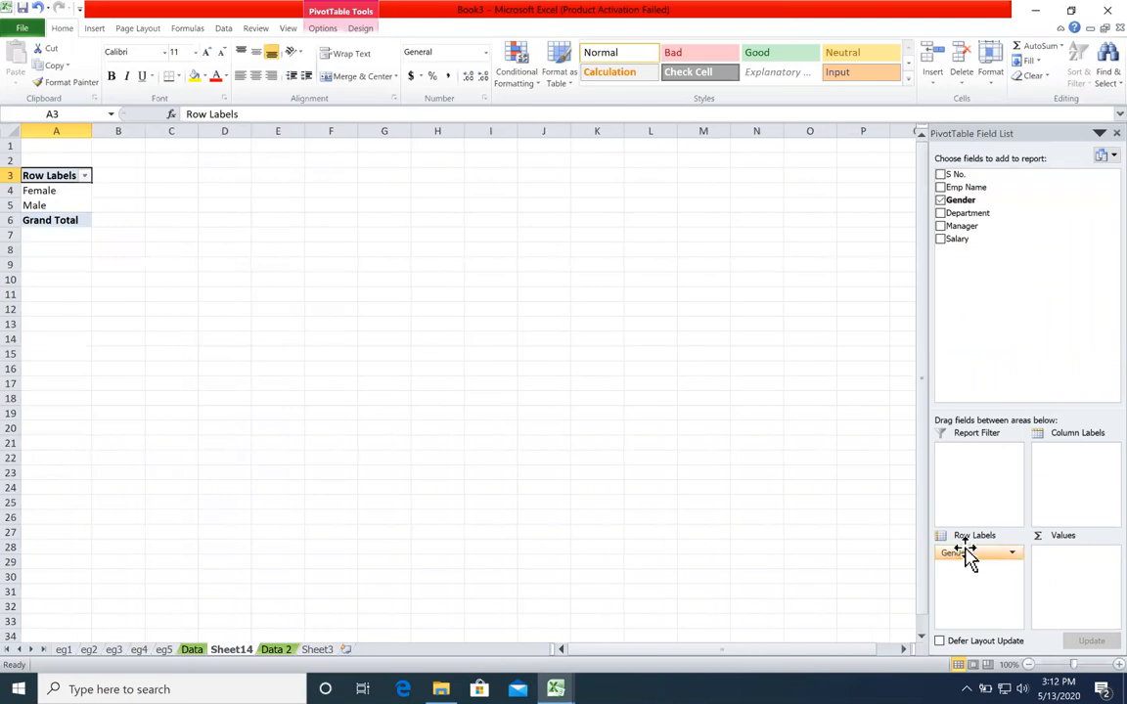
Add the Department field to the row labels beneath Gender in the Sheet14 pivot table
drag(79, 191, 79, 207)
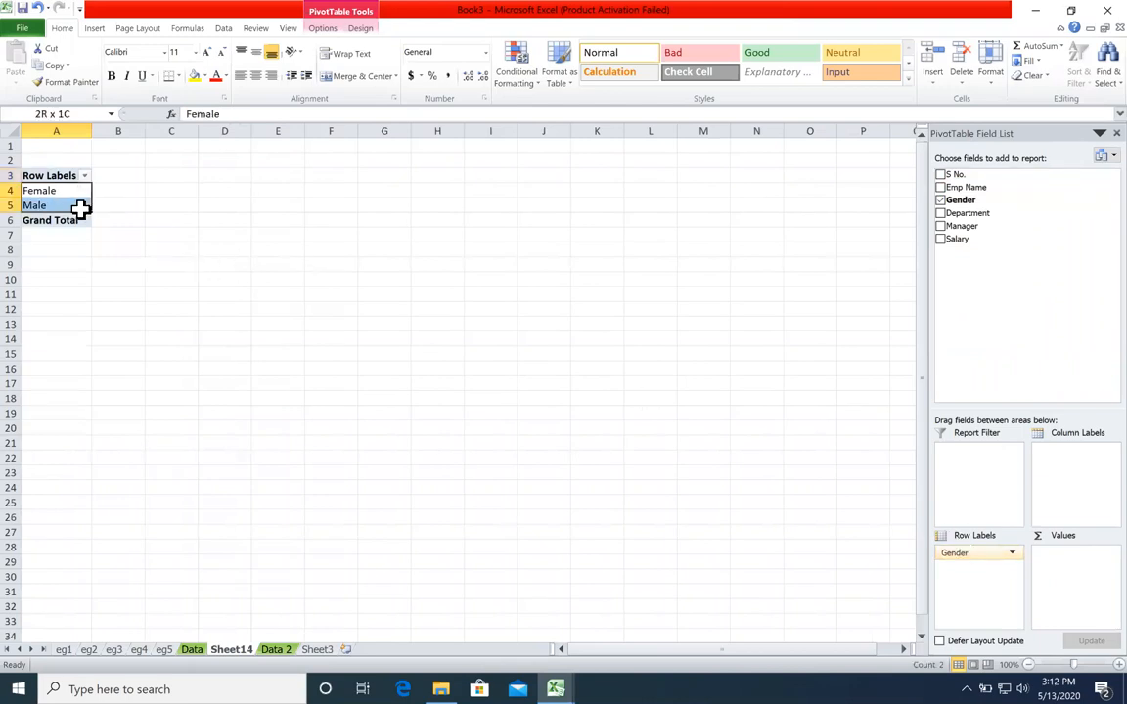
click(941, 213)
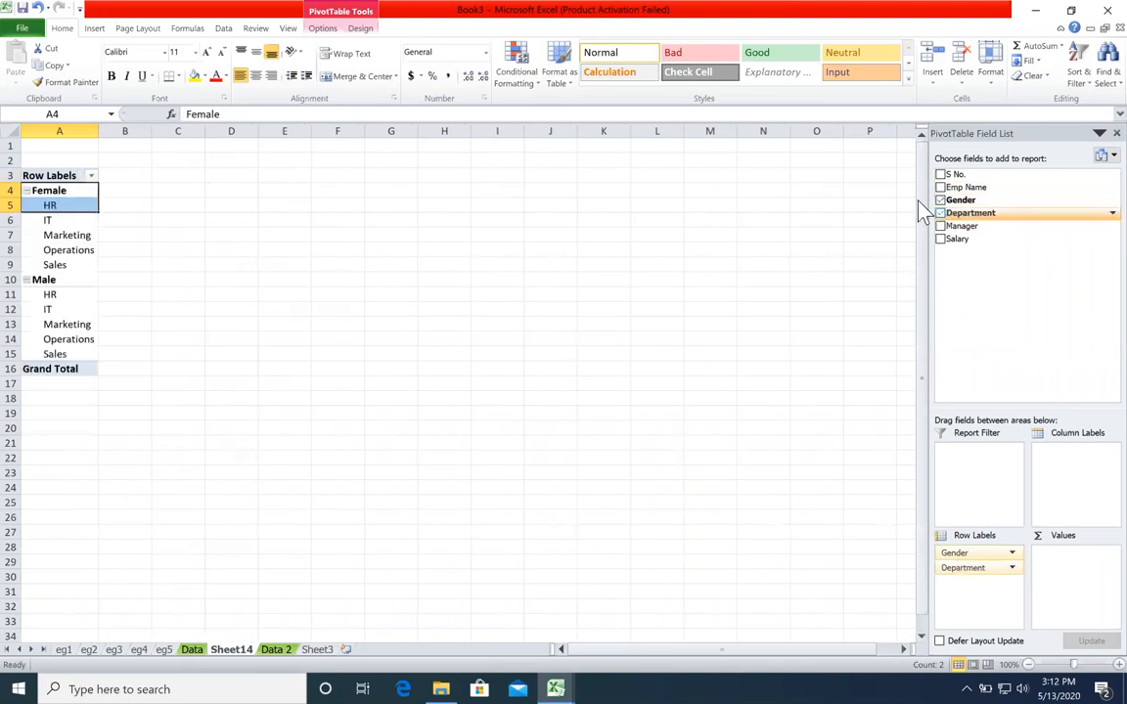
click(176, 220)
click(74, 189)
drag(73, 206, 56, 349)
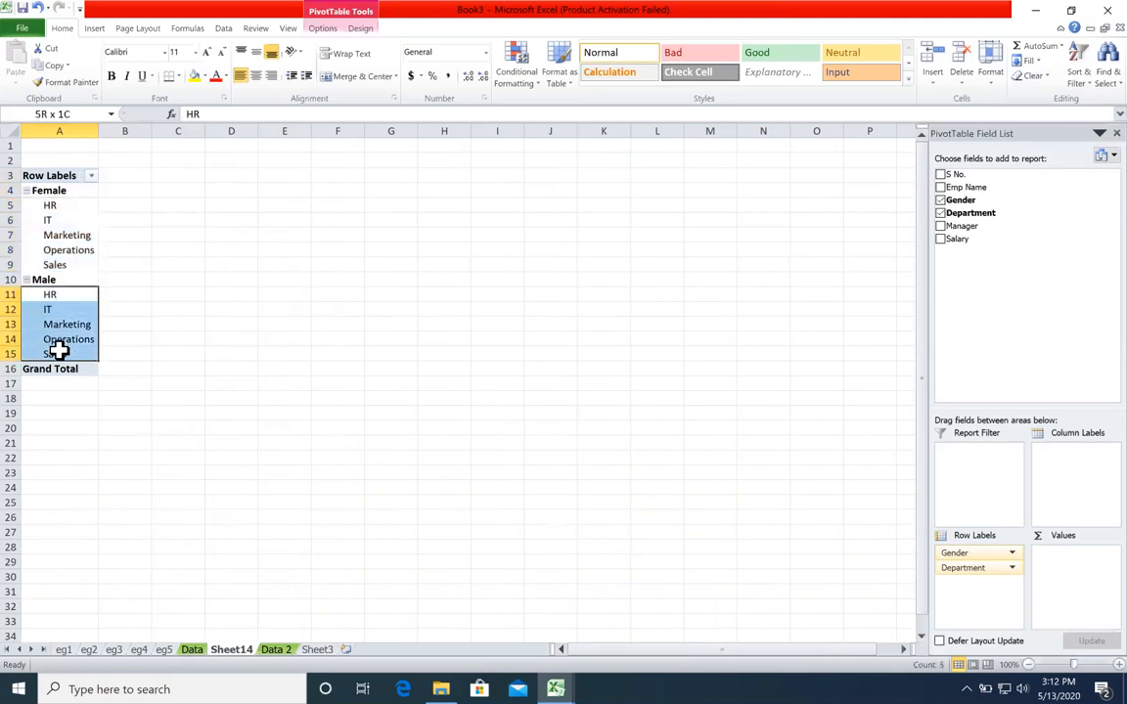
Try Salary and Emp Name in turn as the pivot table's values field
click(940, 239)
click(440, 309)
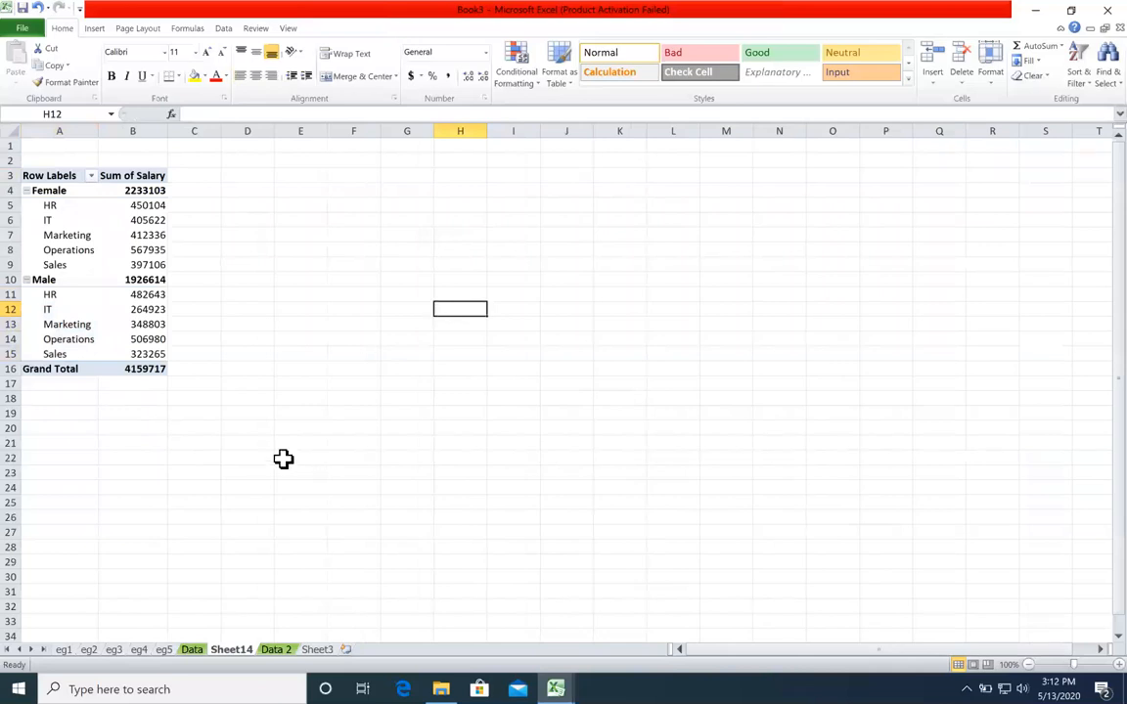
click(147, 265)
click(941, 239)
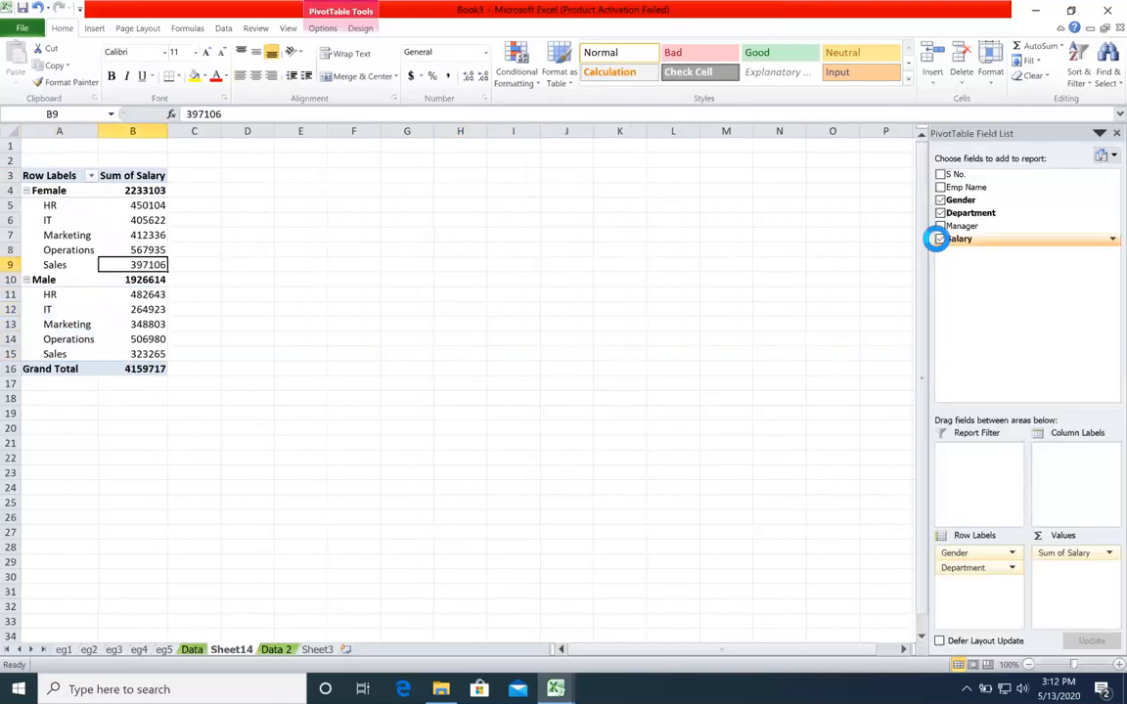
drag(955, 187, 1073, 572)
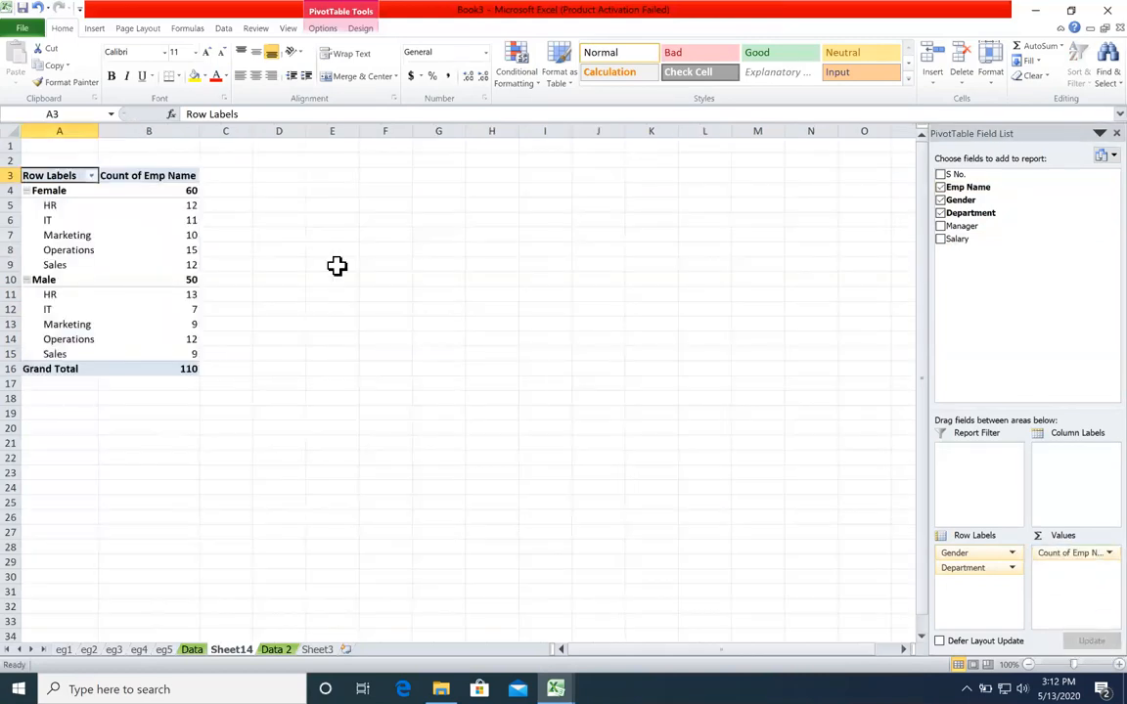
click(941, 187)
Try the Salary field as values, summarised by Count, and remove it from the pivot table
drag(1083, 482, 1096, 554)
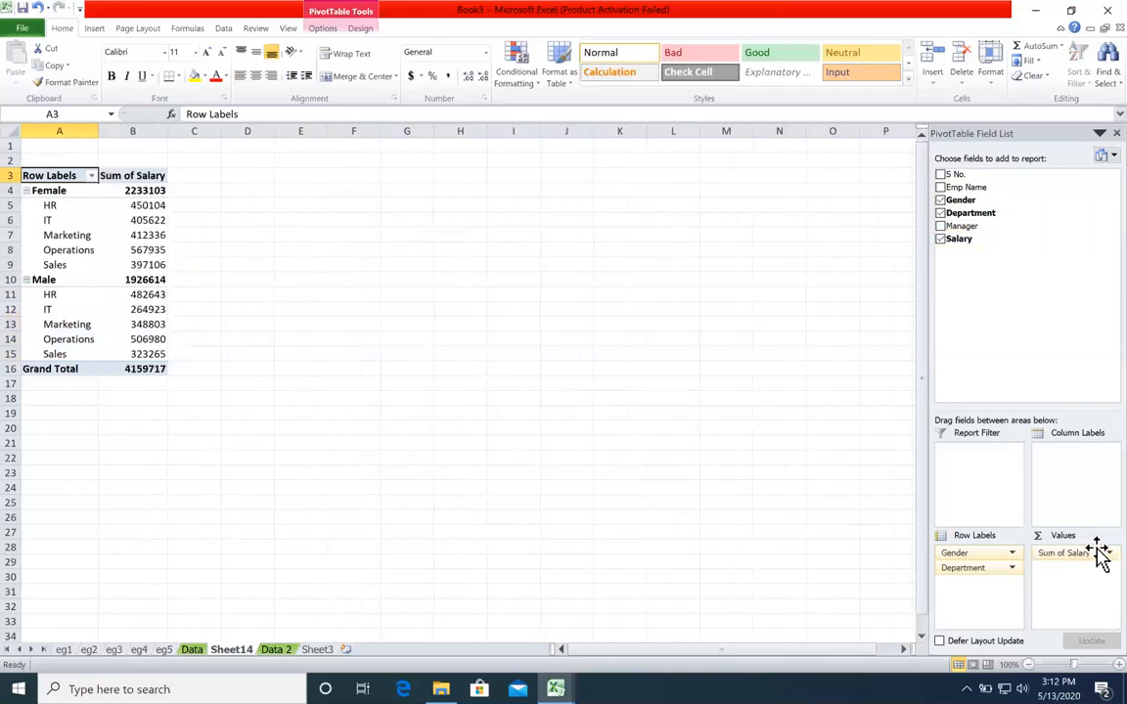
click(1096, 553)
click(1071, 536)
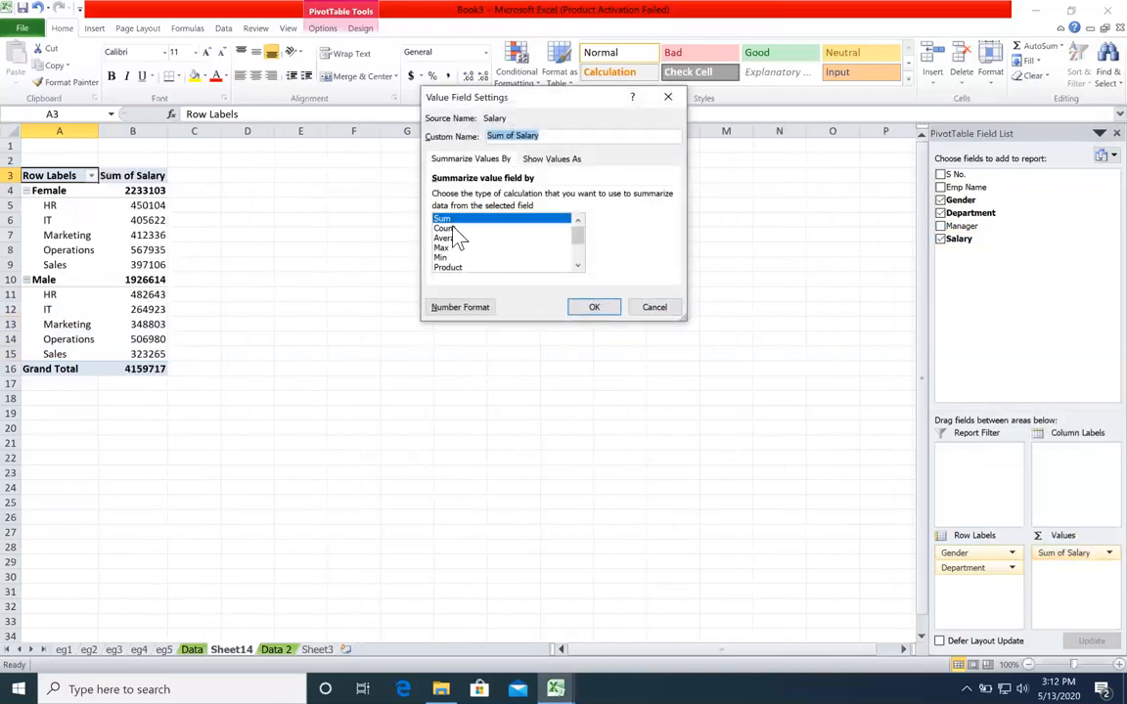
double_click(445, 228)
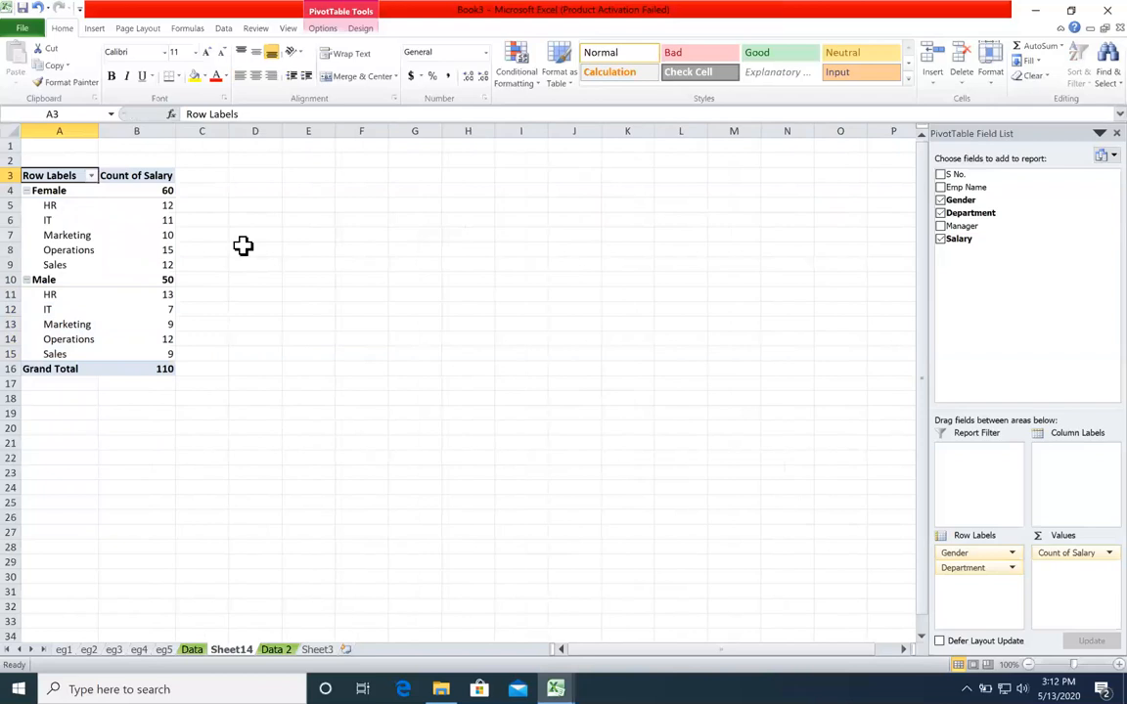
click(940, 239)
Add the Emp Name field to the values to count employees by gender and department
drag(964, 186, 1076, 555)
click(106, 203)
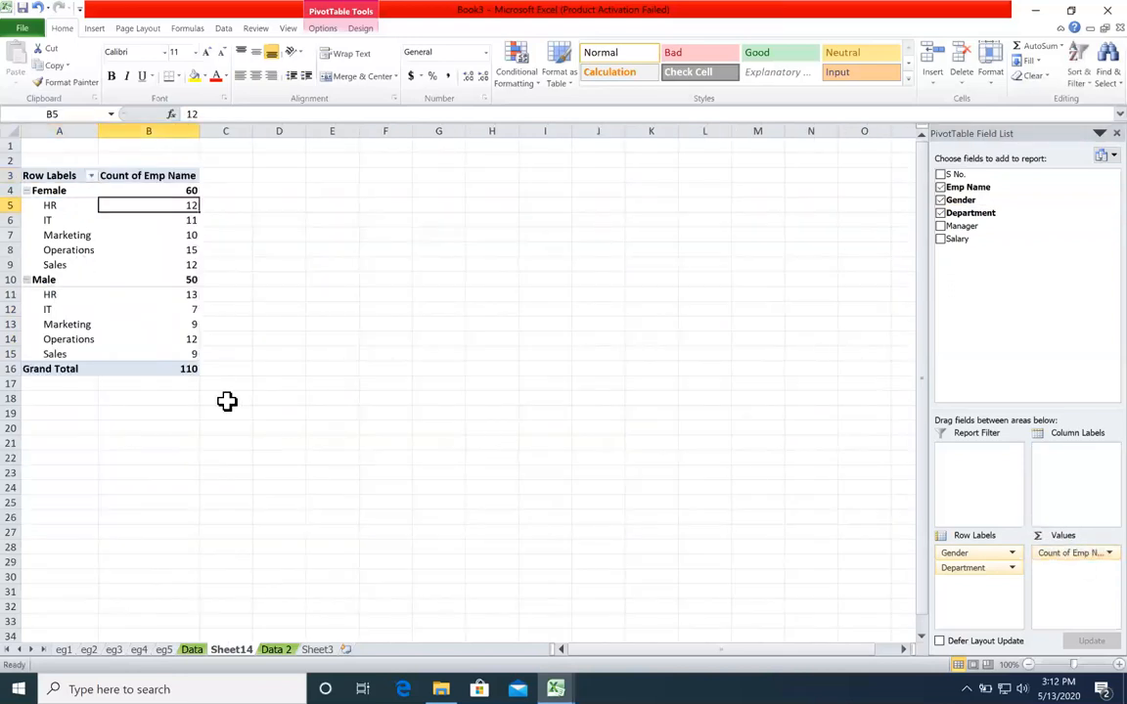
click(183, 367)
click(169, 189)
click(173, 280)
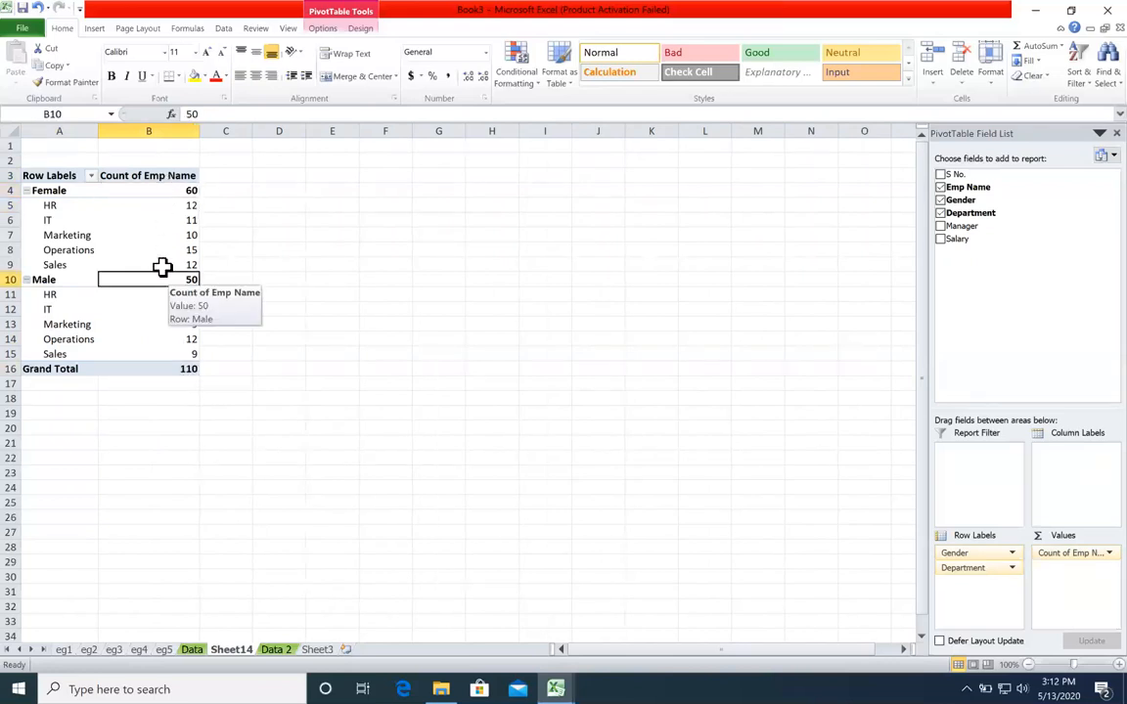
Compare the Female and Male totals with the department counts listed under each gender
drag(131, 192, 171, 264)
drag(59, 294, 164, 333)
click(163, 334)
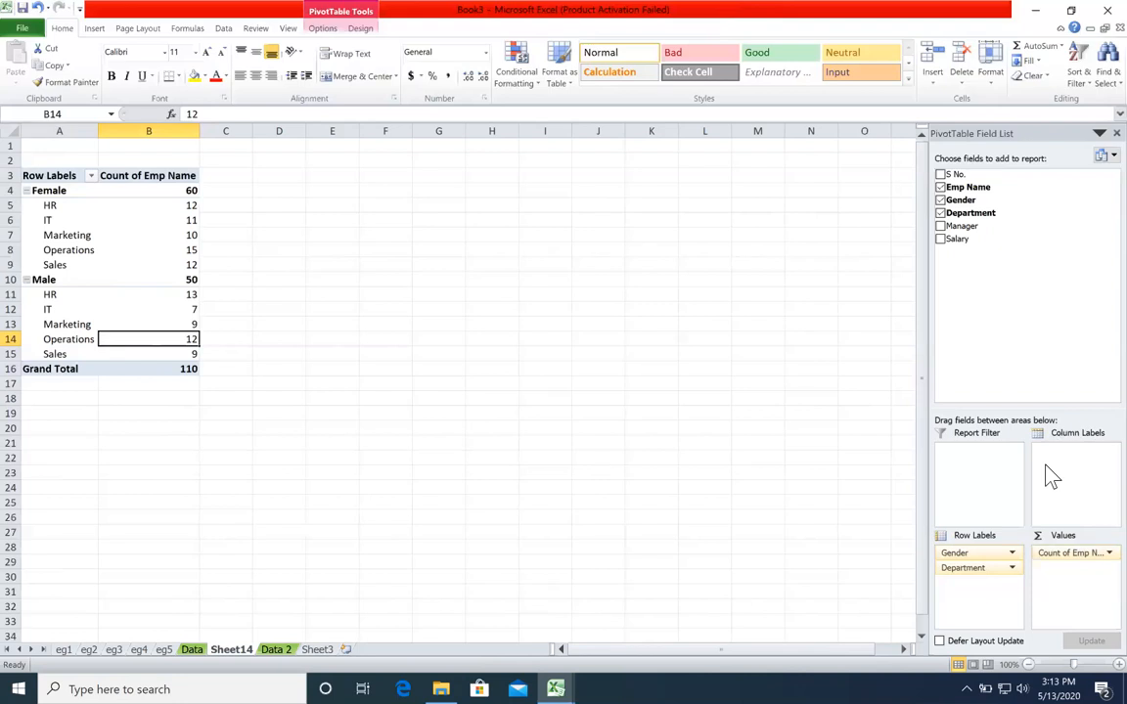
click(51, 185)
drag(62, 190, 153, 189)
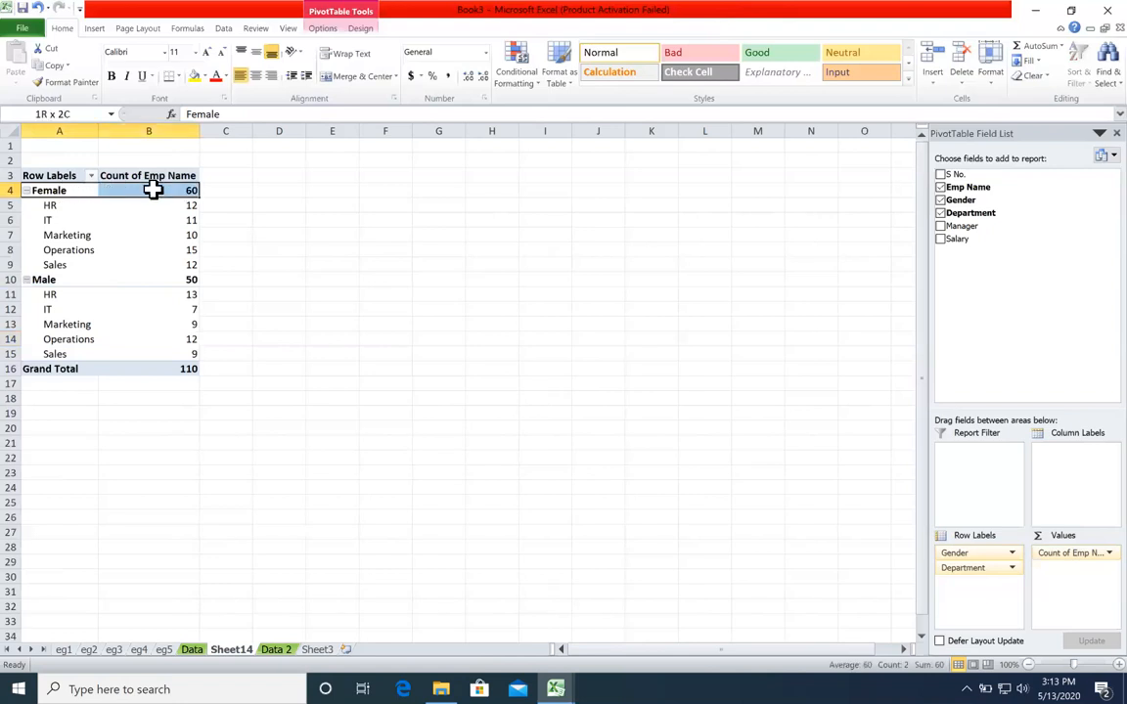
click(62, 281)
drag(91, 206, 149, 356)
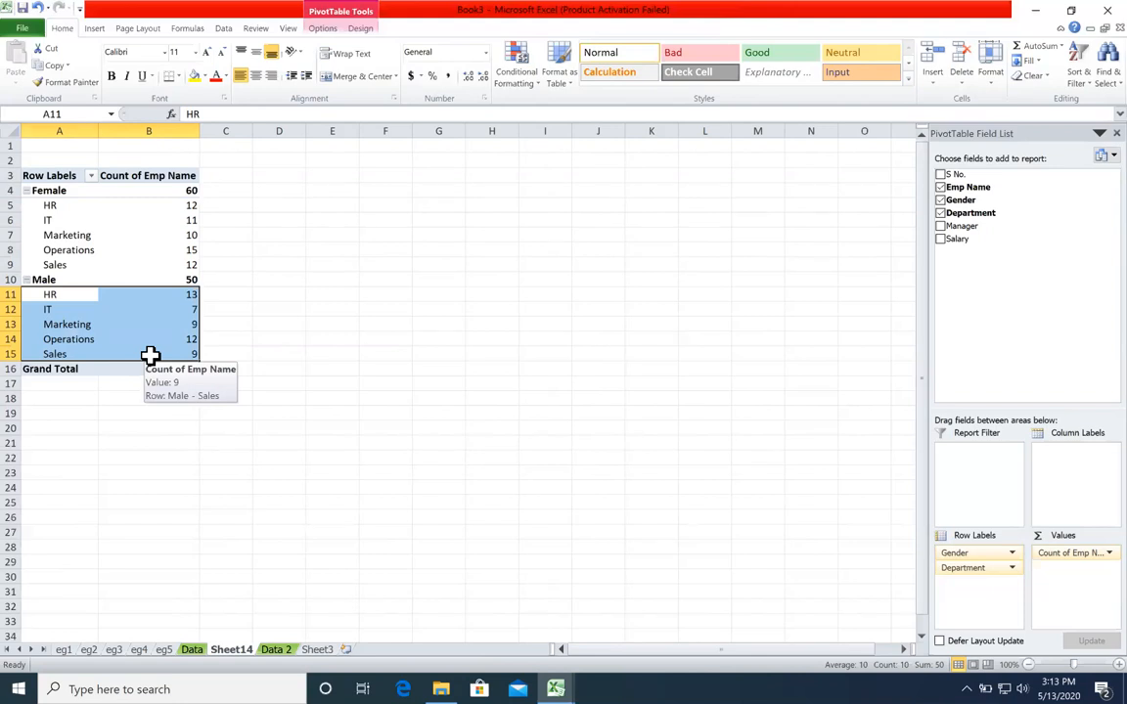
click(67, 193)
click(55, 280)
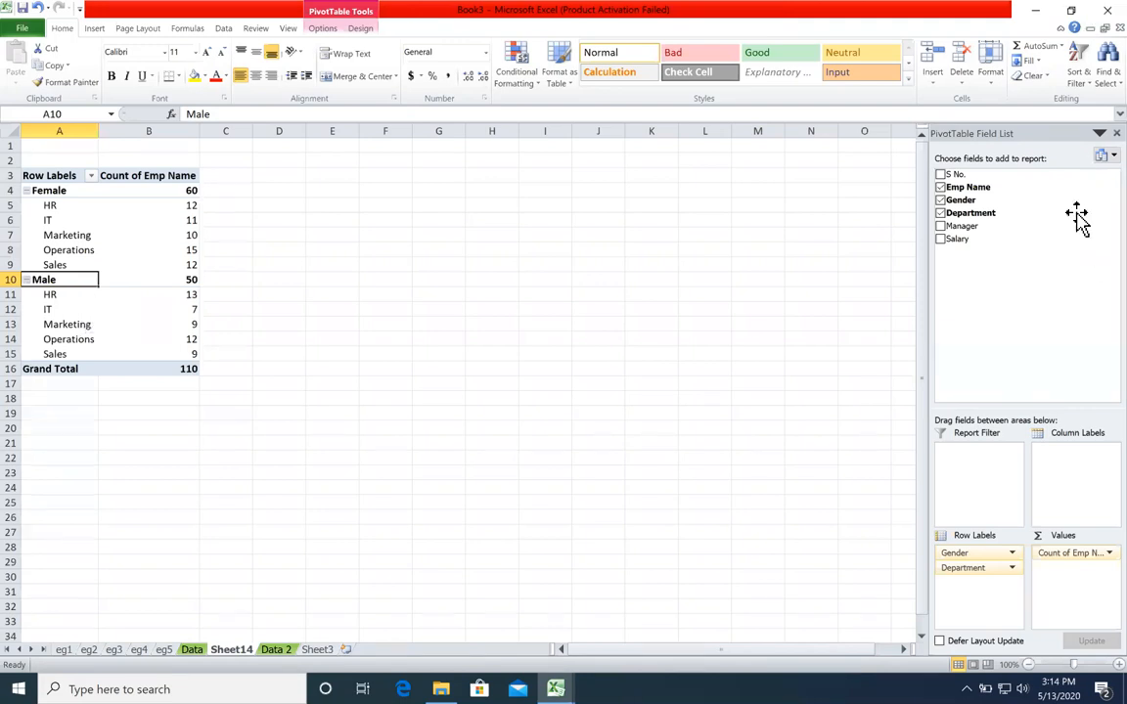
Try Department above Gender in the row labels and restore the Gender-first order
drag(983, 572, 982, 555)
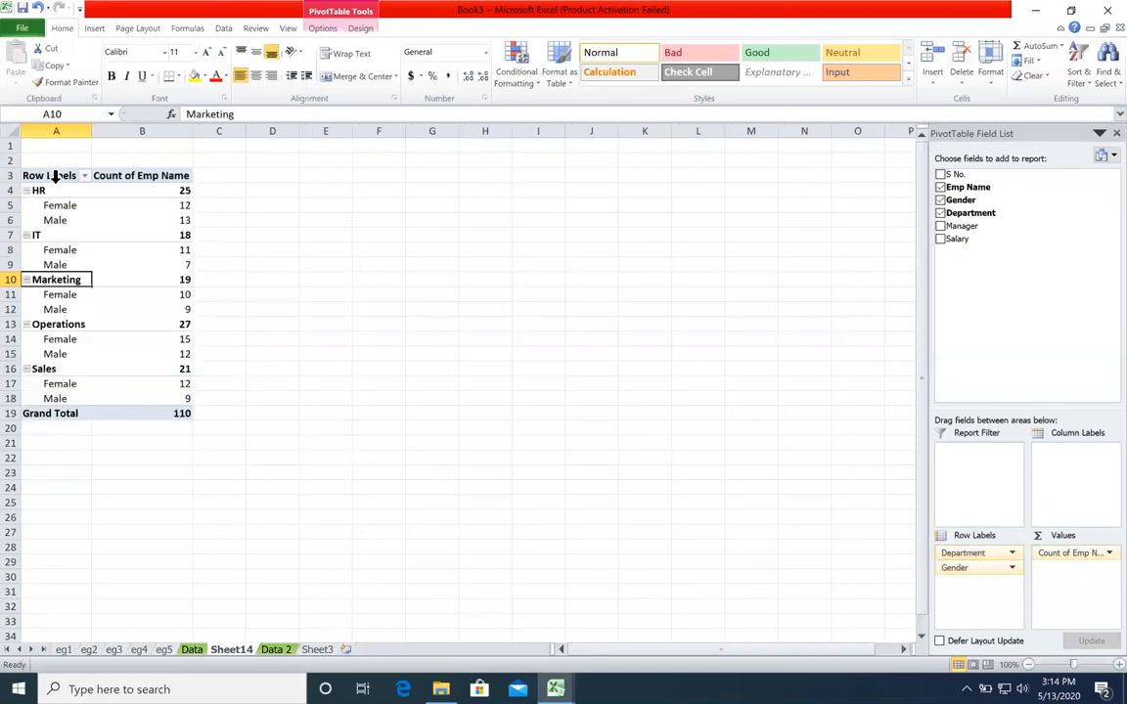
drag(50, 190, 177, 191)
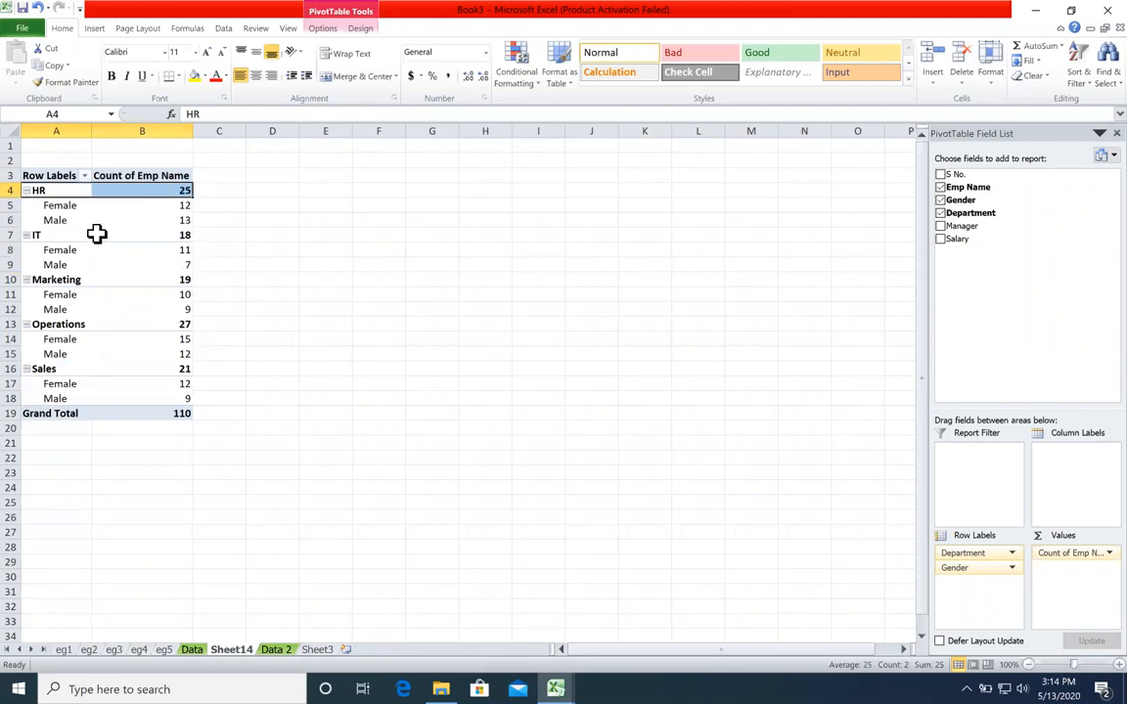
click(152, 235)
mouse_move(964, 567)
mouse_down()
mouse_move(951, 556)
mouse_move(964, 548)
mouse_up()
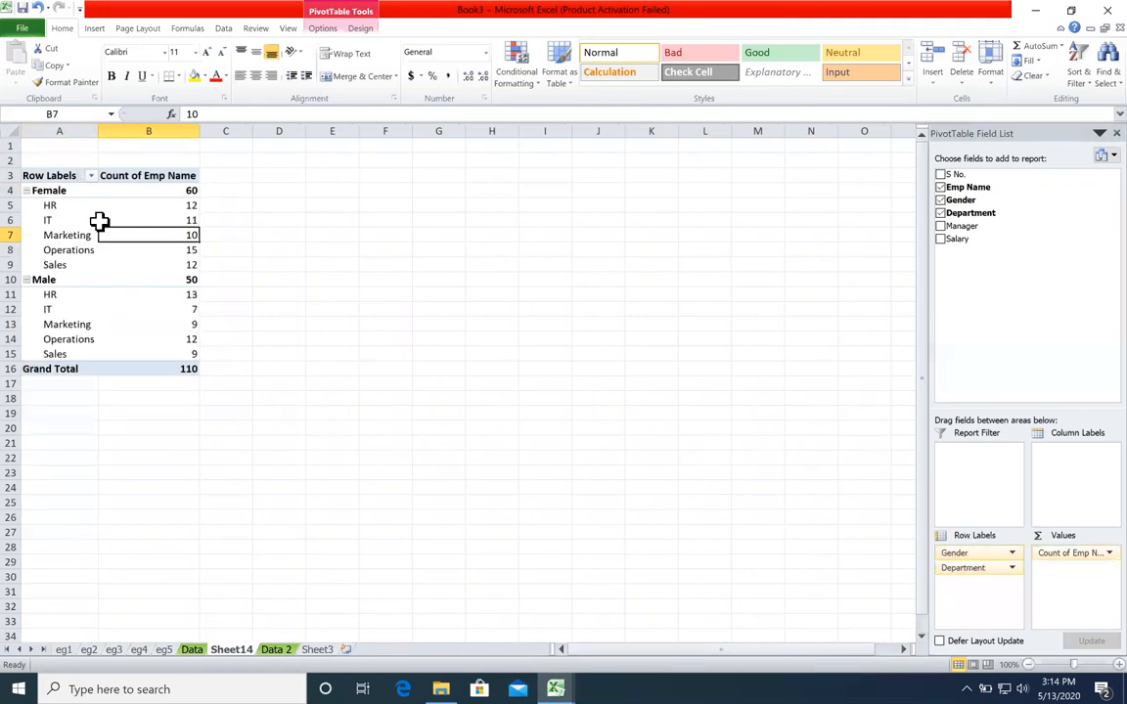
click(186, 205)
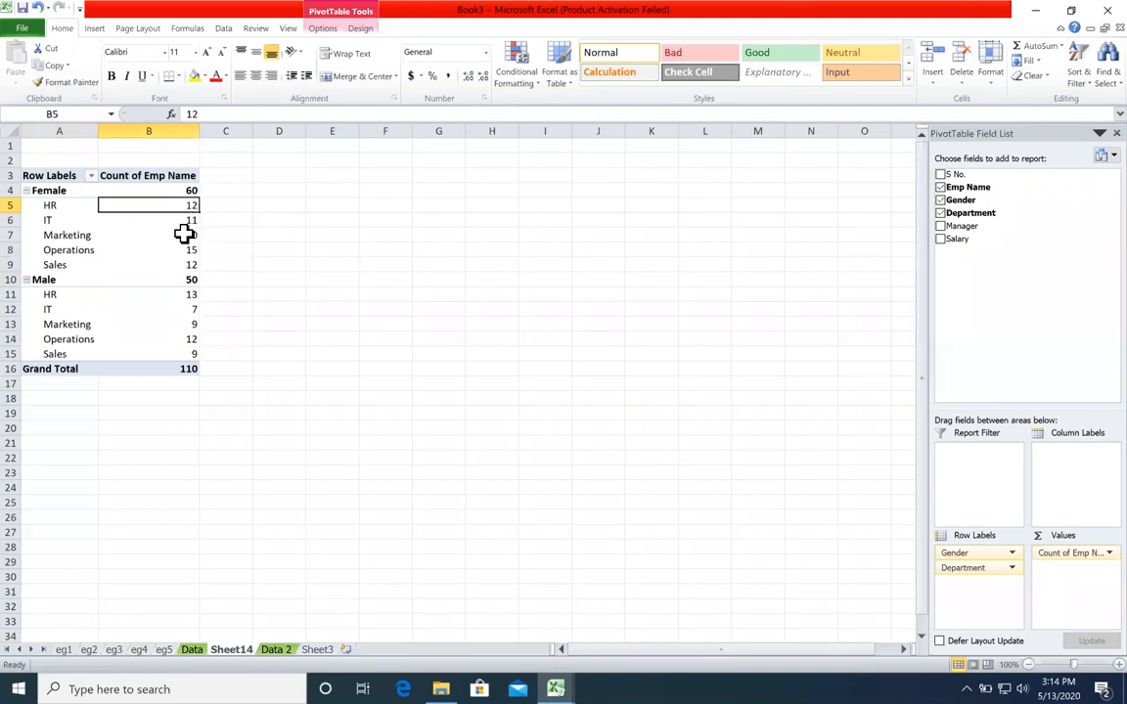
Reorder the row labels so that Department is the outer field and Gender is nested below it
drag(971, 581, 961, 544)
click(77, 194)
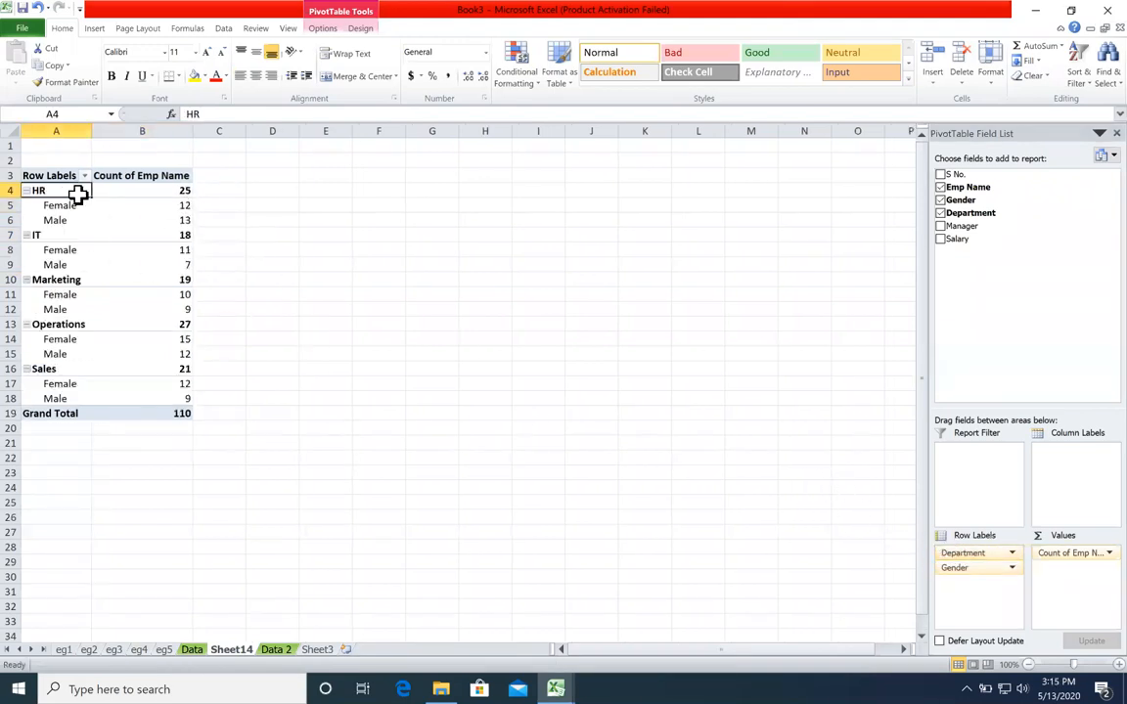
drag(77, 194, 138, 179)
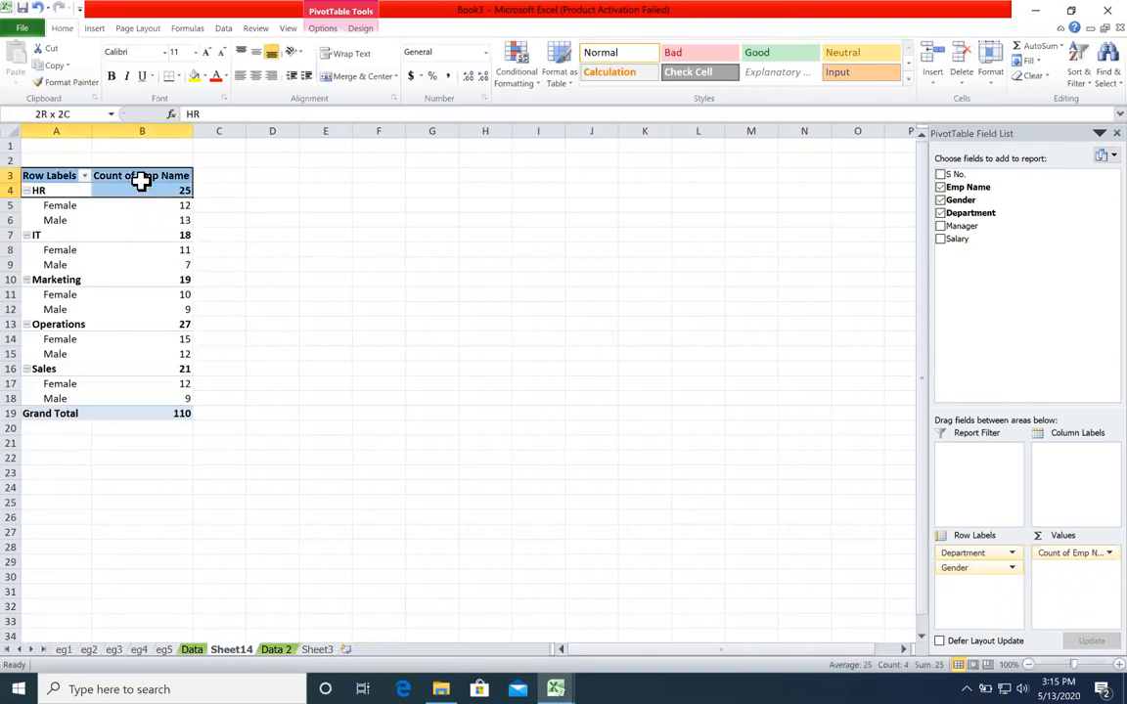
Examine the female and male employee counts under the HR and IT departments
click(155, 206)
click(163, 219)
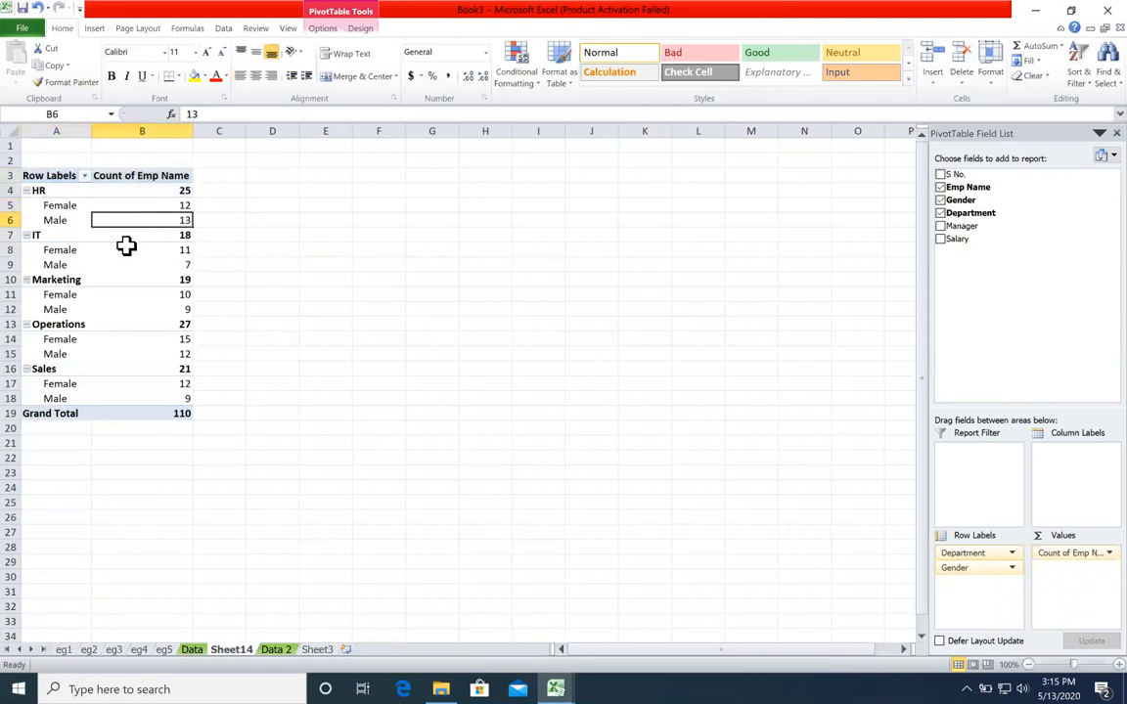
click(173, 235)
click(161, 260)
click(171, 247)
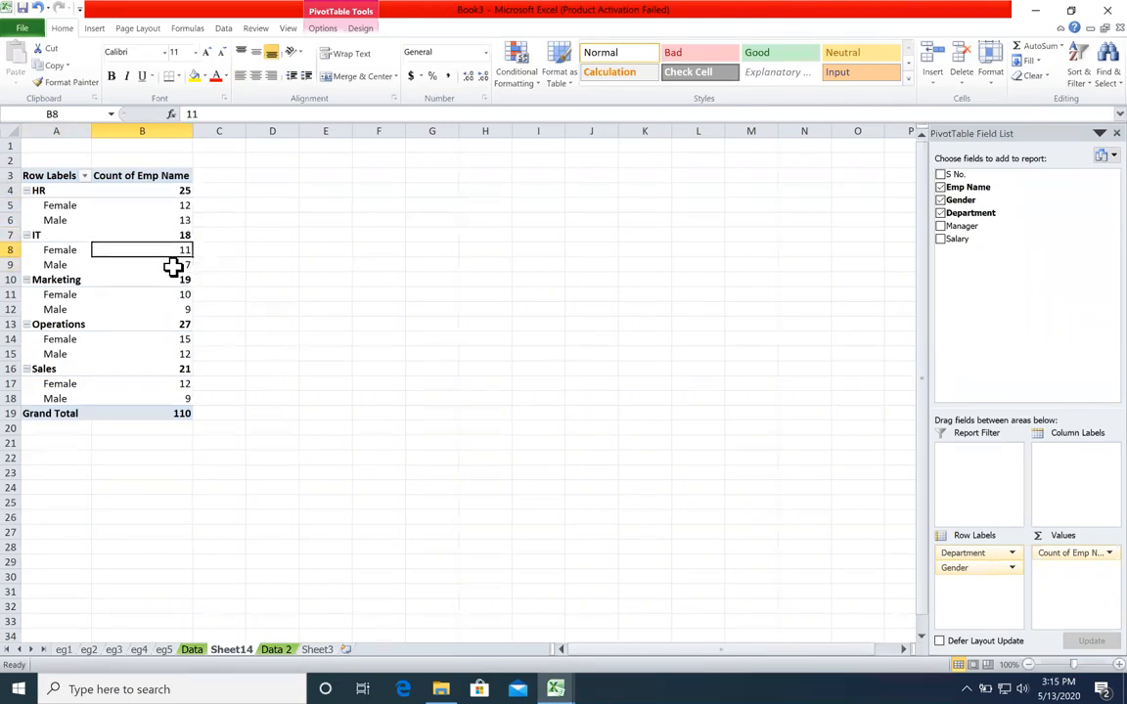
click(171, 266)
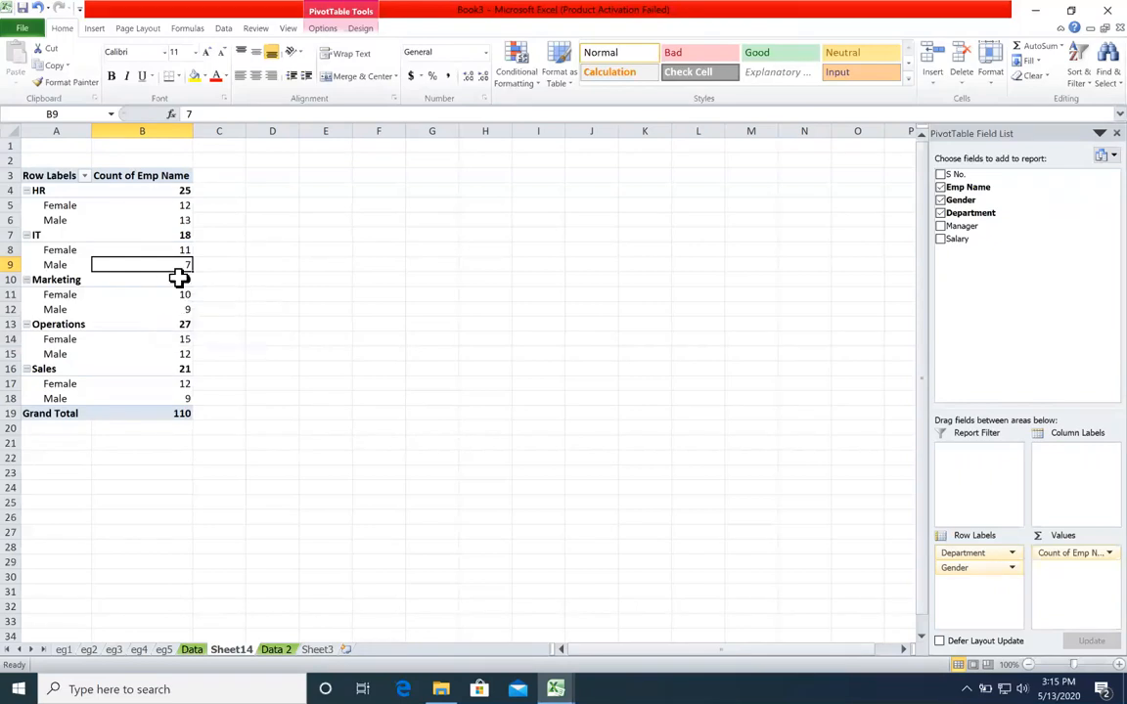
Examine how the Female and Male labels repeat under each department in the row labels
drag(77, 206, 73, 217)
click(71, 234)
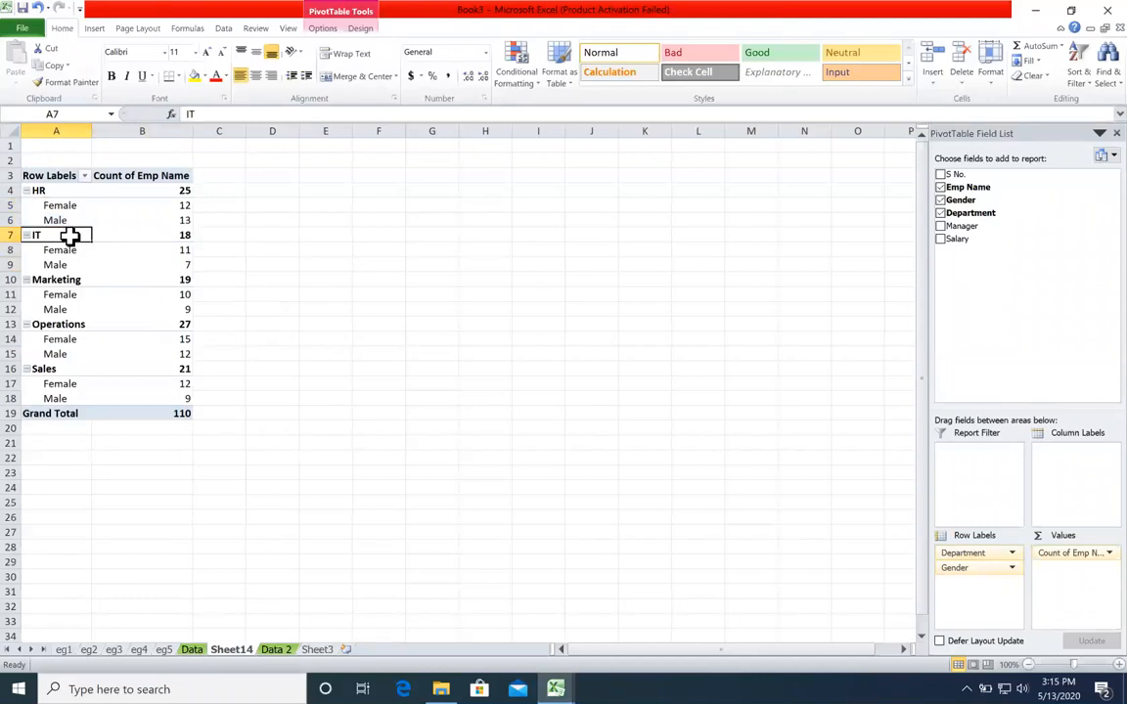
click(59, 172)
drag(63, 209, 67, 223)
click(74, 235)
click(61, 249)
click(58, 295)
click(60, 309)
drag(63, 338, 55, 398)
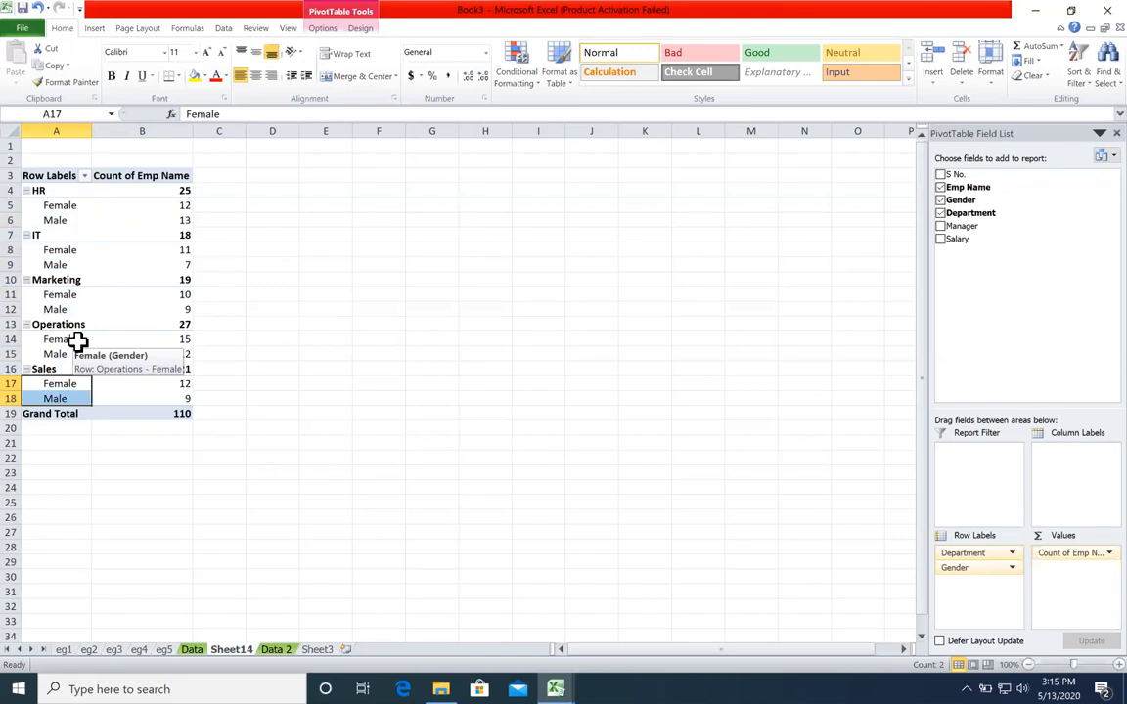
click(78, 214)
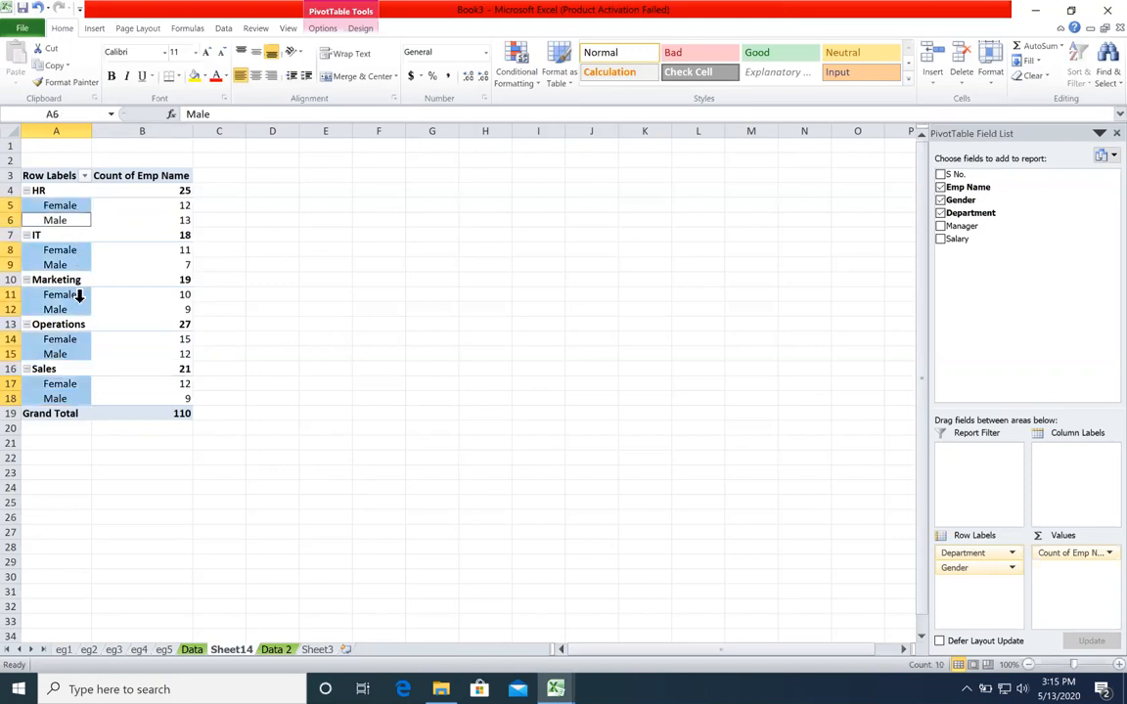
click(72, 369)
click(95, 389)
click(76, 387)
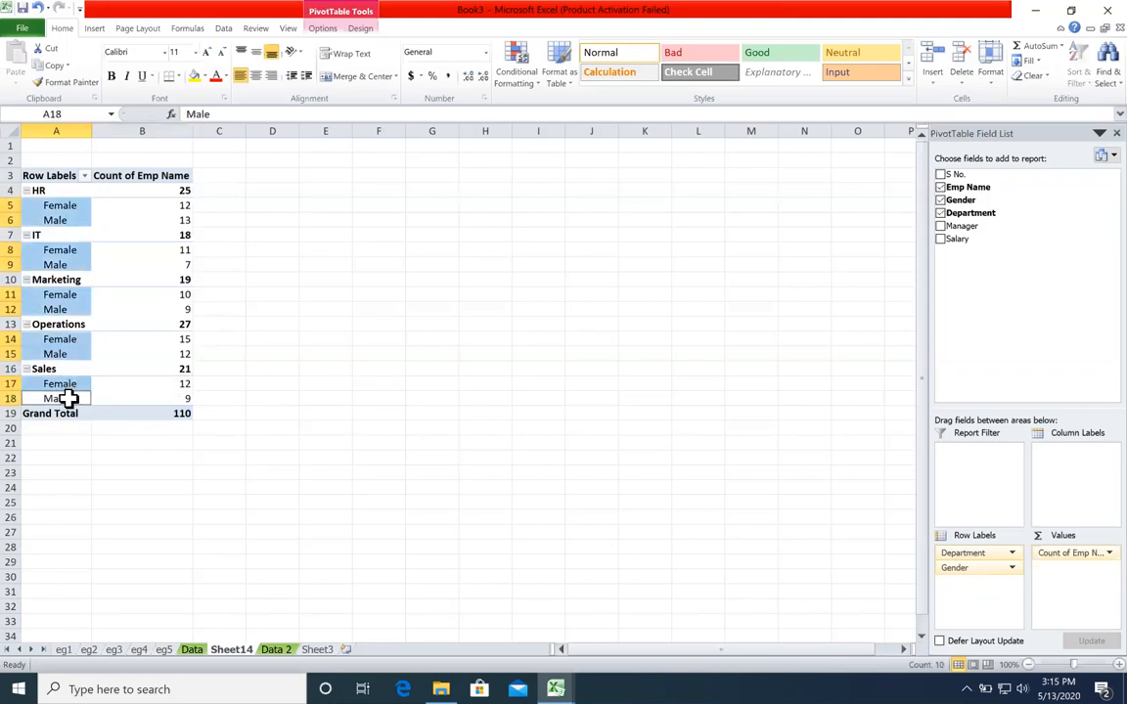
click(71, 399)
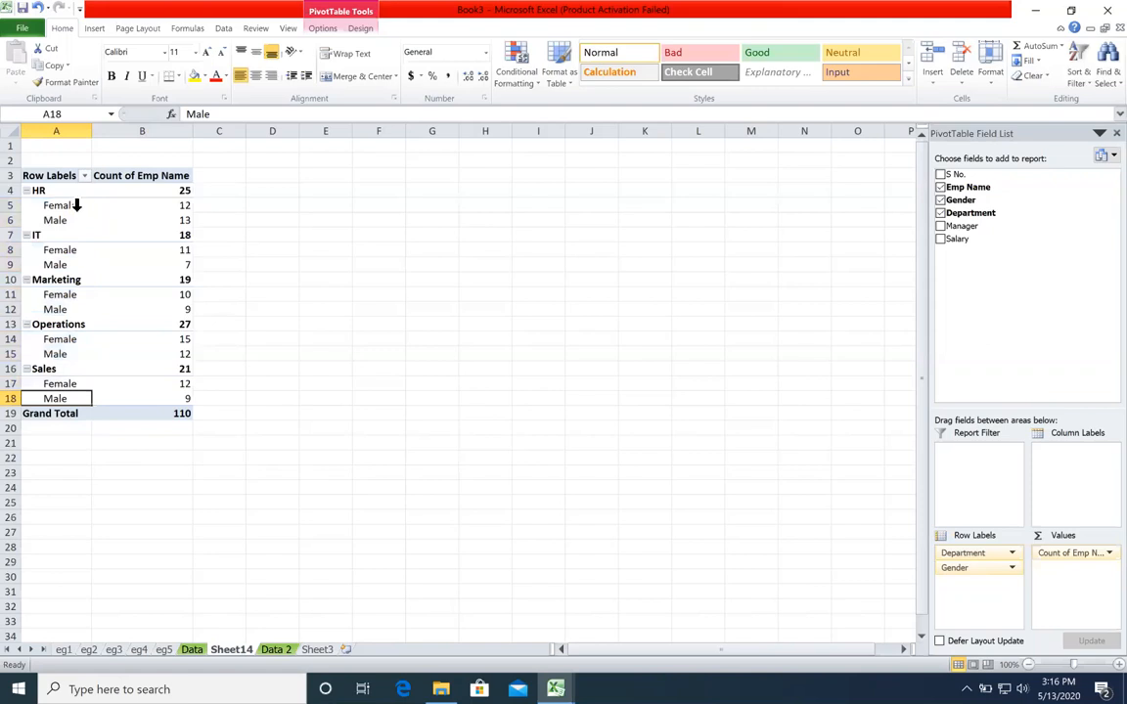
drag(76, 206, 80, 218)
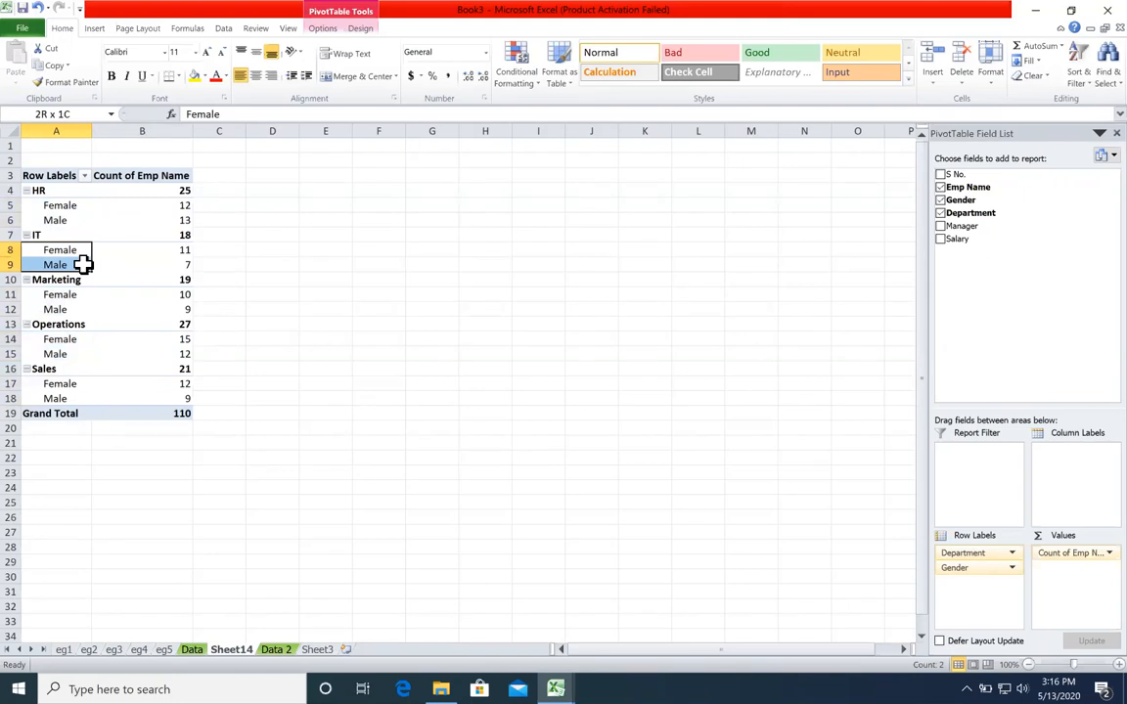
drag(83, 263, 83, 261)
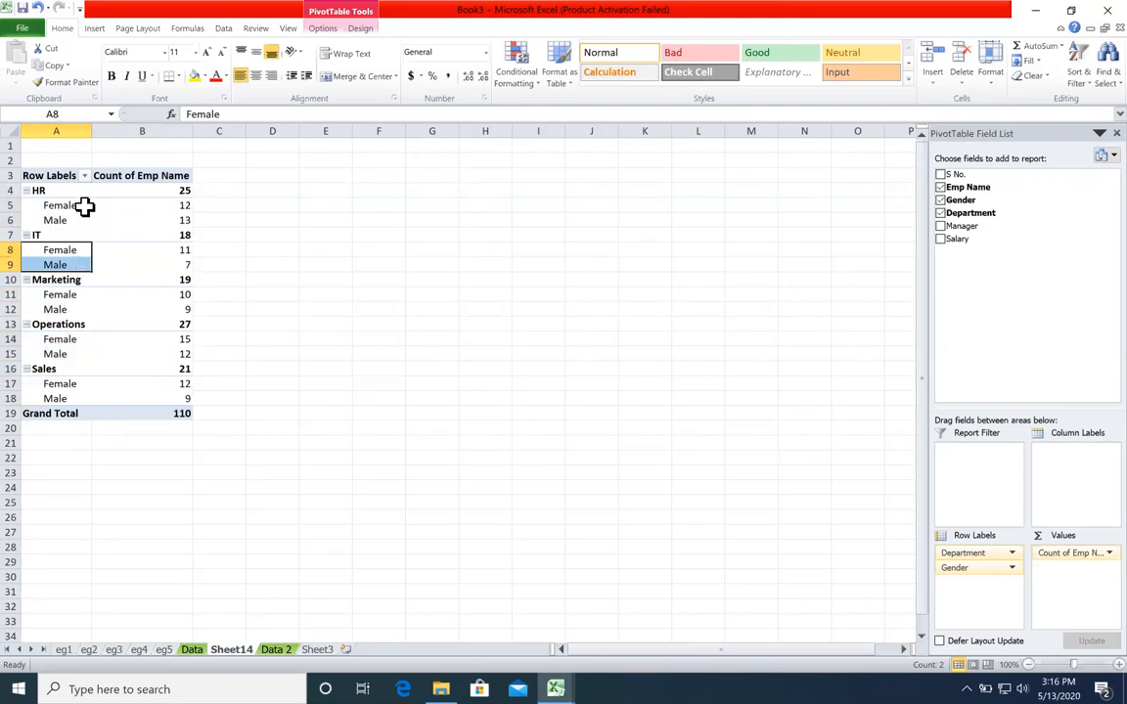
click(82, 207)
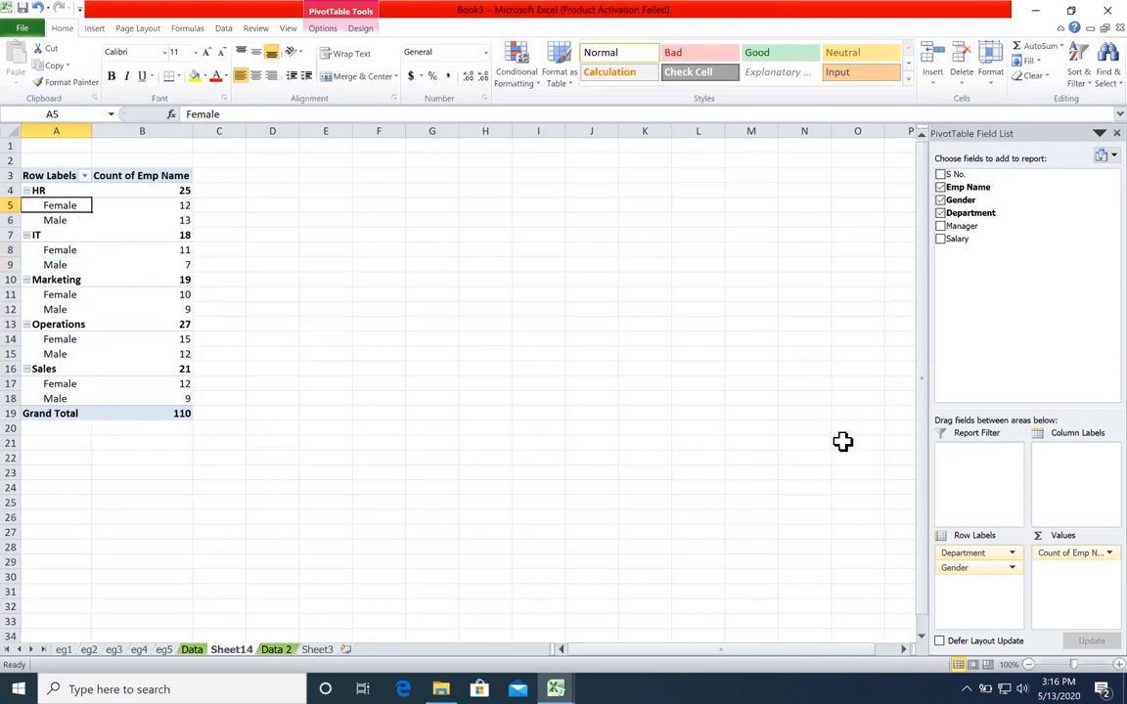
Compare the Marketing total with its female and male employee counts
click(87, 280)
drag(87, 280, 163, 281)
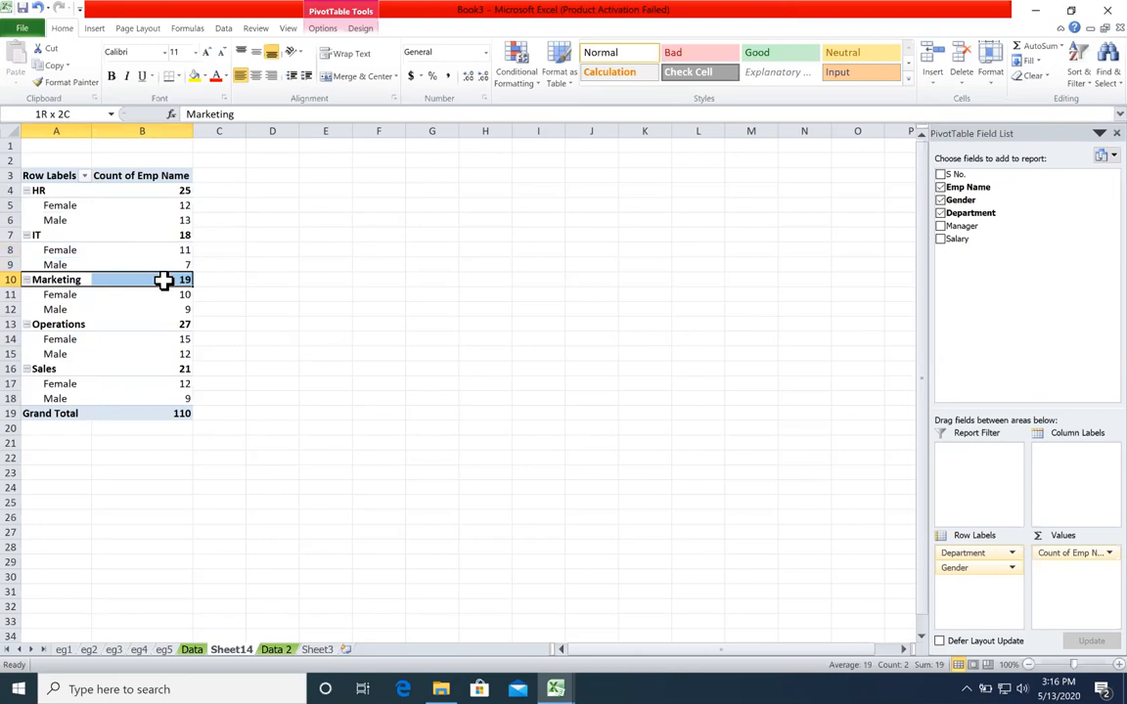
click(174, 308)
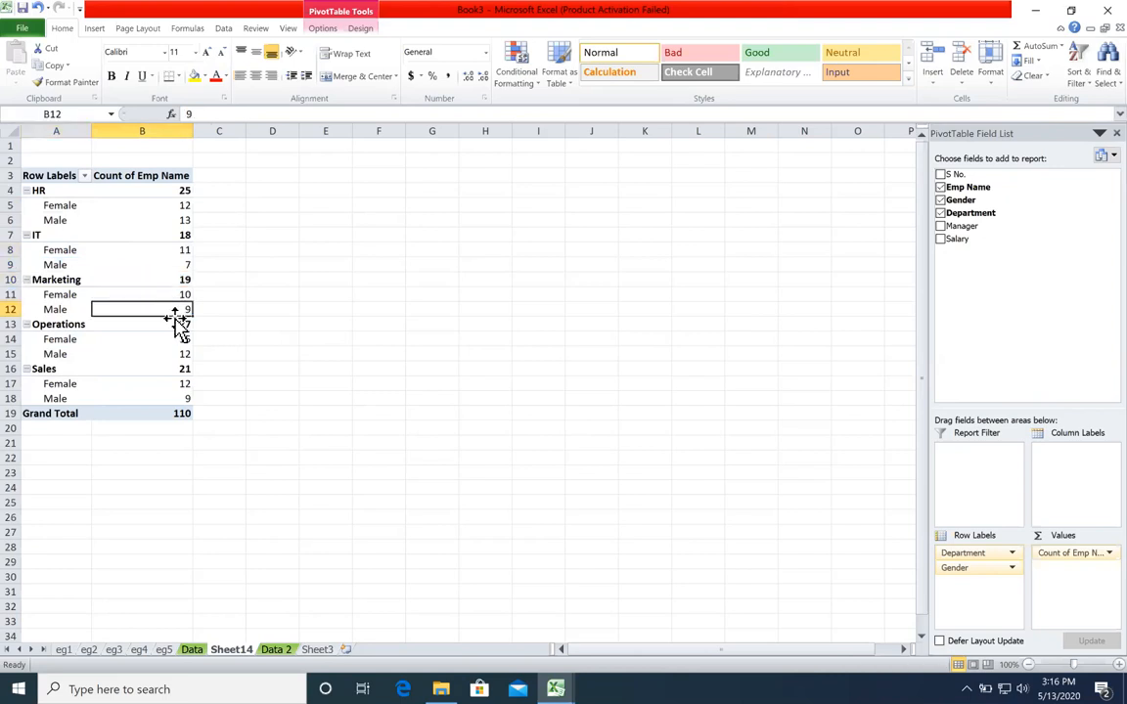
click(171, 296)
click(181, 311)
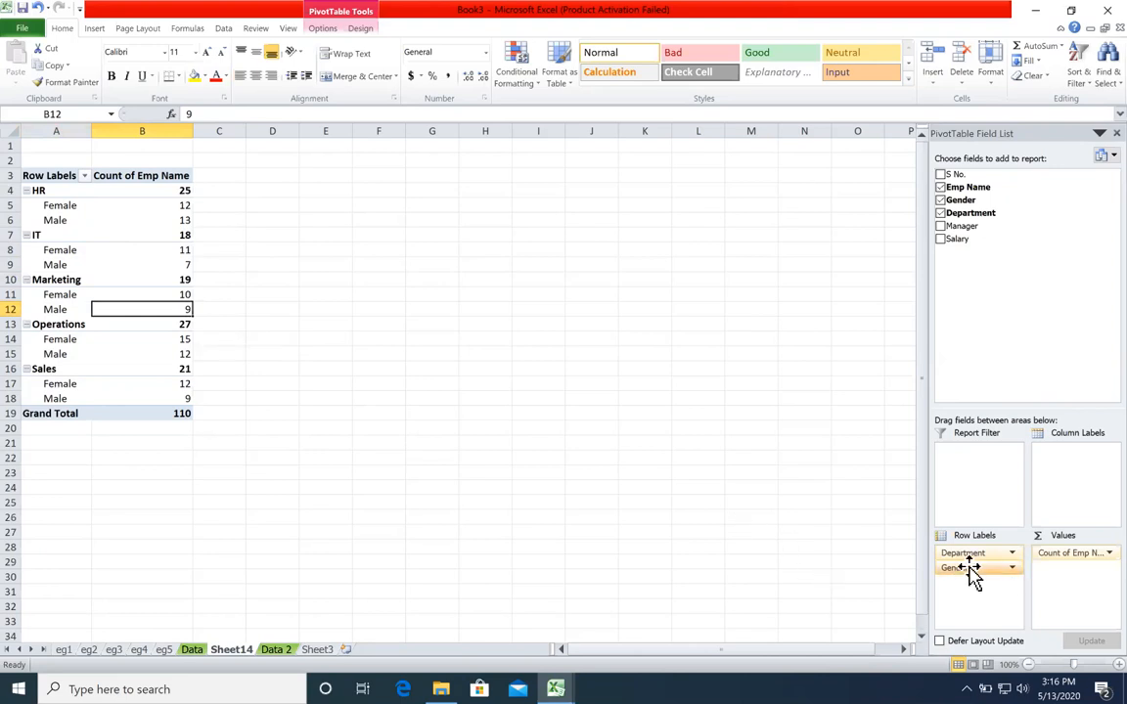
Move the Gender field from the row labels to the column labels, widen the Male column and compare the two gender columns
drag(978, 578, 1076, 476)
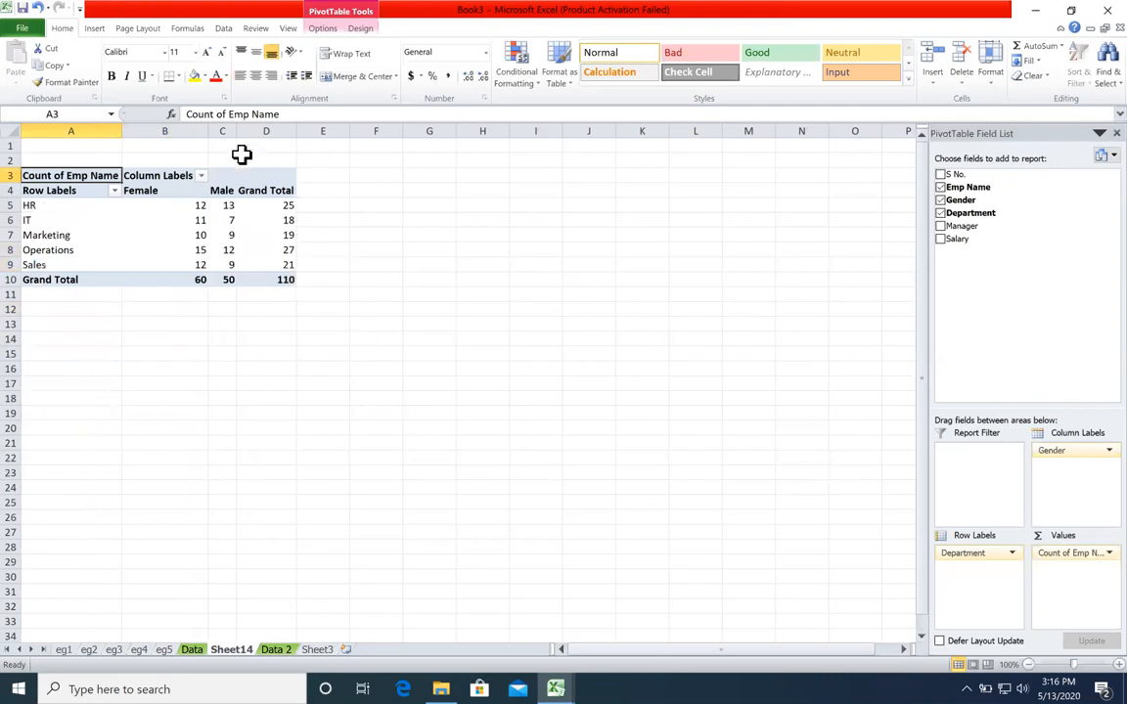
drag(236, 131, 281, 131)
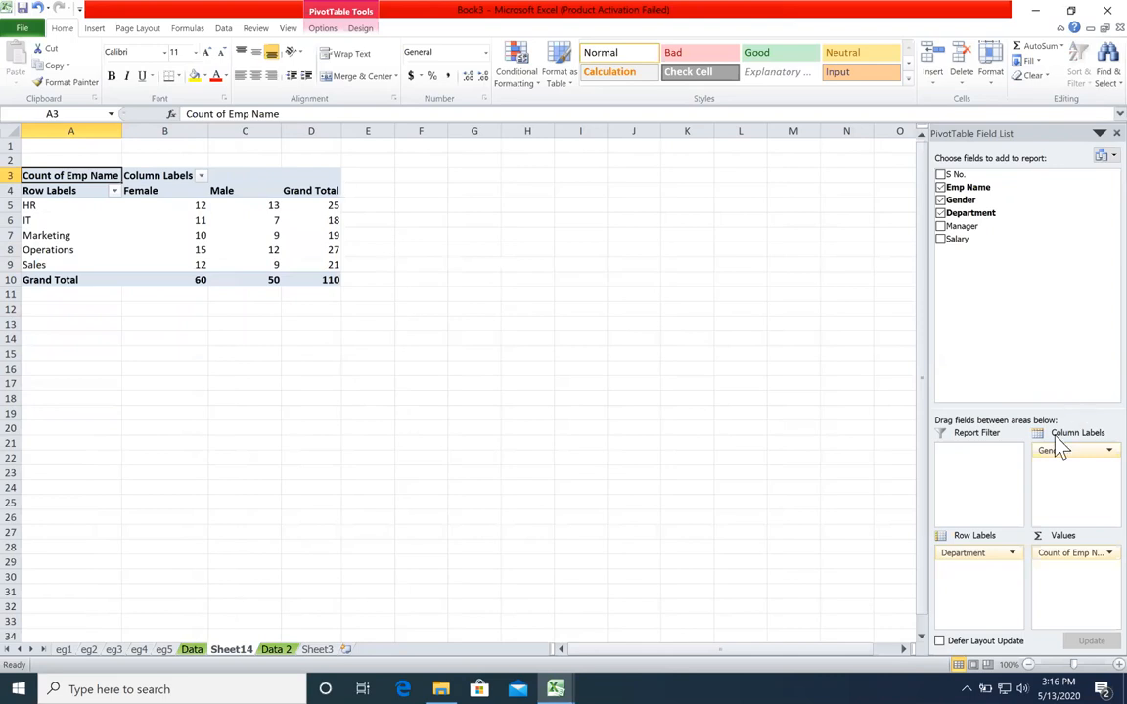
drag(169, 193, 167, 272)
drag(242, 191, 234, 276)
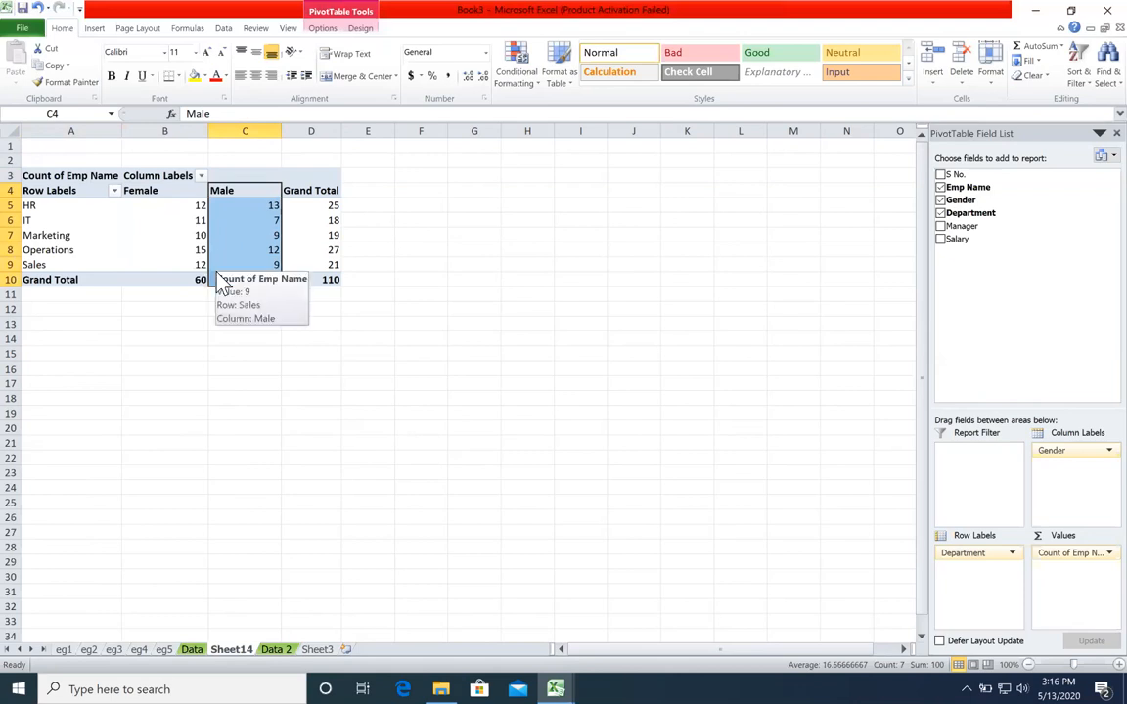
Examine the Marketing row's female, male and total counts across the columns
click(64, 236)
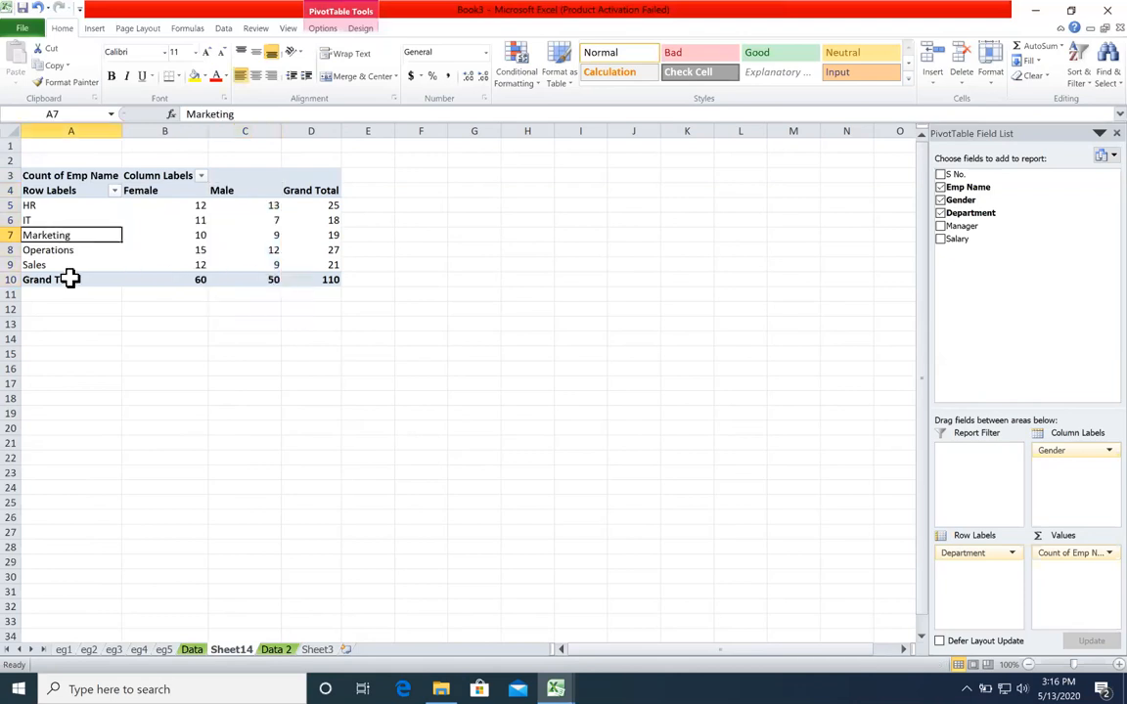
drag(120, 236, 330, 229)
click(329, 229)
click(186, 232)
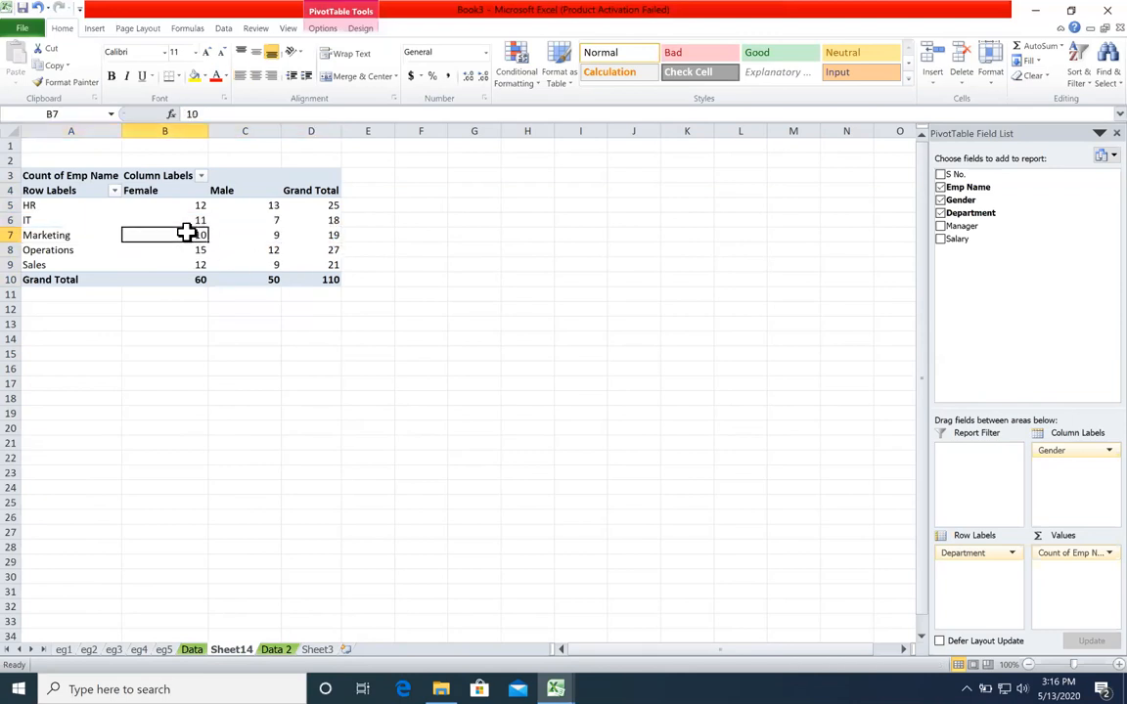
click(264, 246)
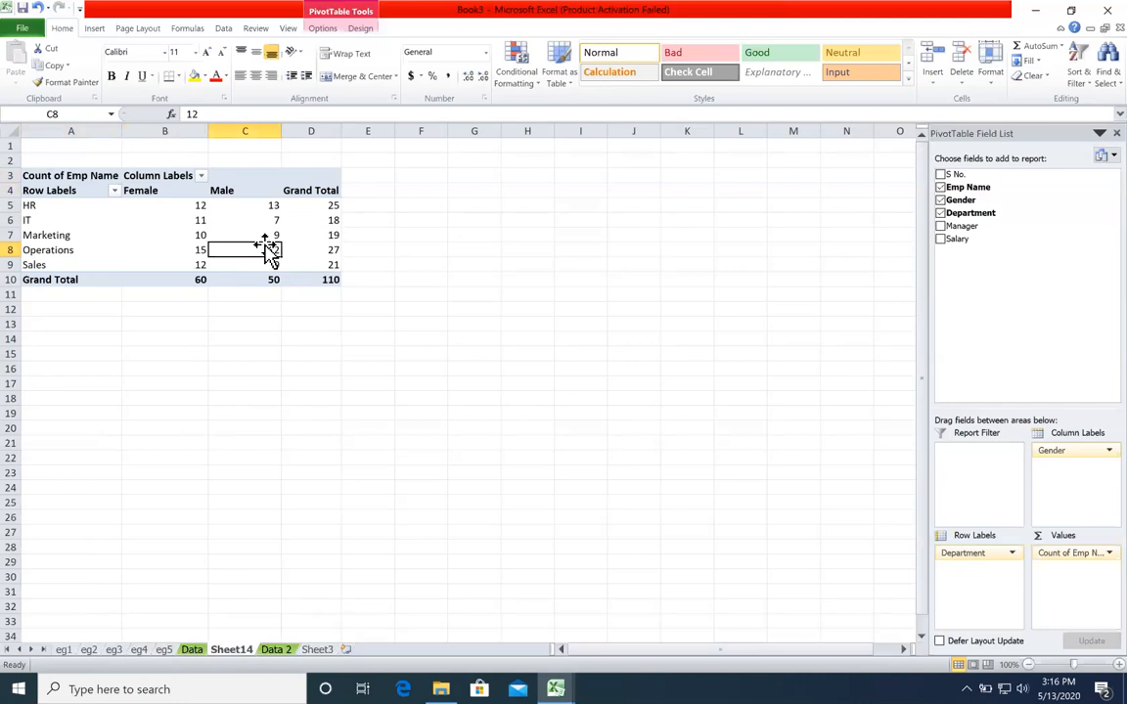
Move the Gender field back below Department in the row labels and review the department and gender counts
drag(1066, 451, 975, 572)
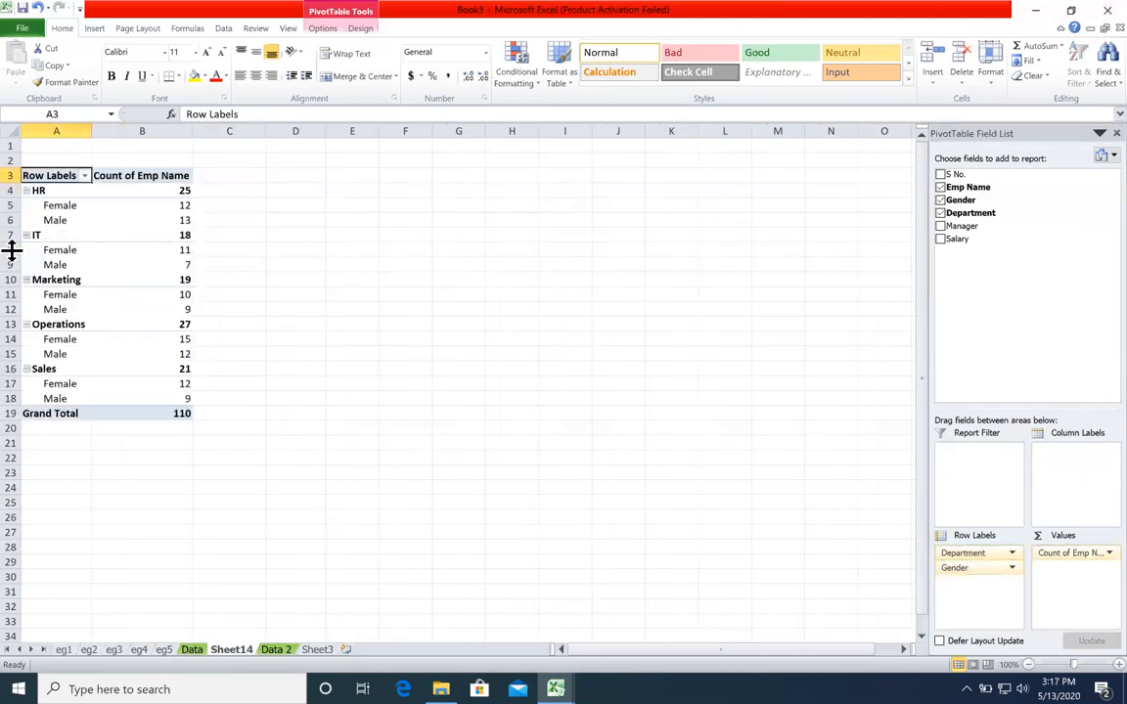
click(85, 175)
click(398, 236)
click(181, 414)
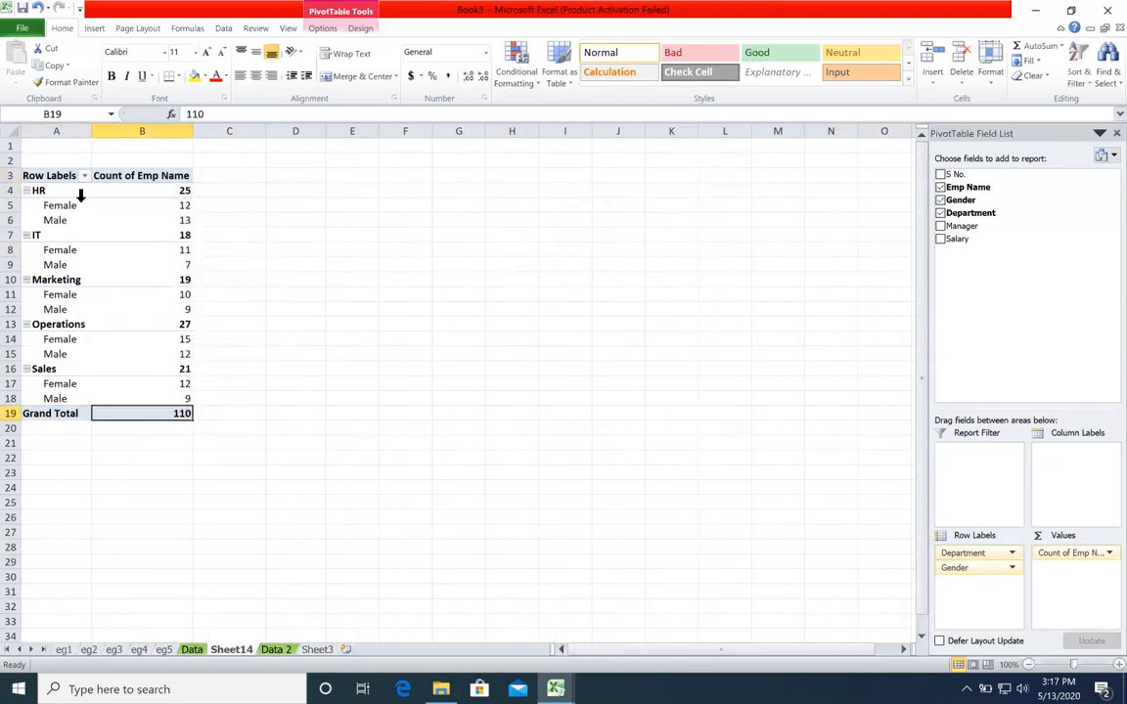
drag(80, 190, 165, 190)
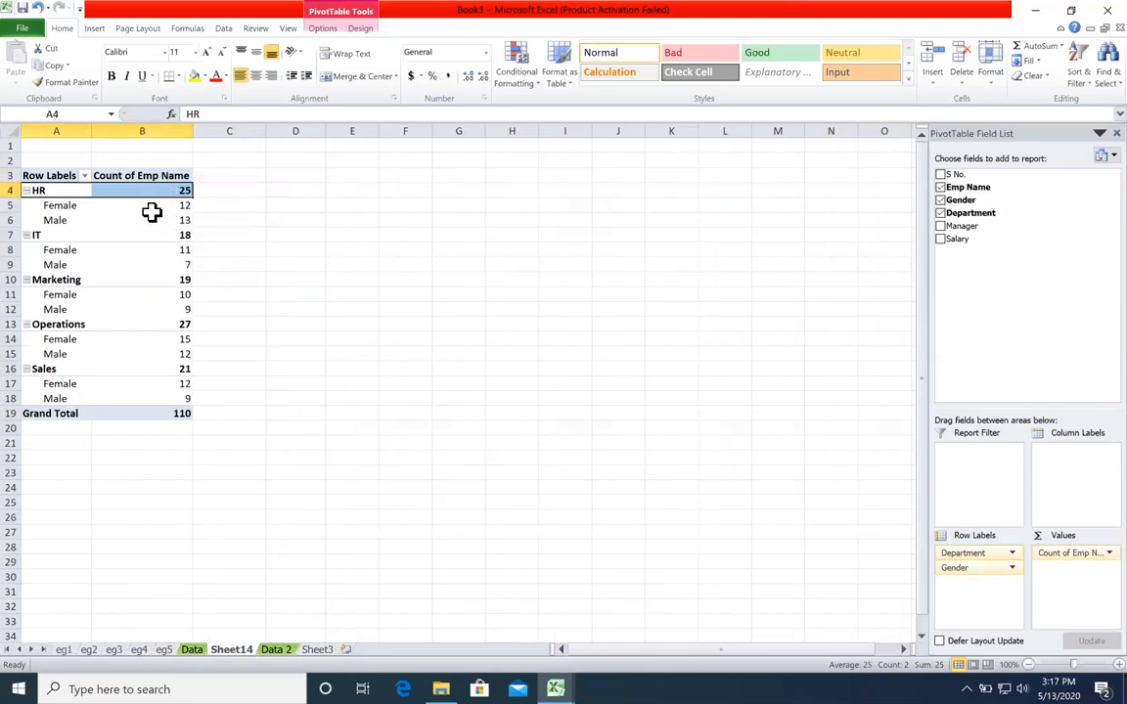
drag(112, 338, 118, 350)
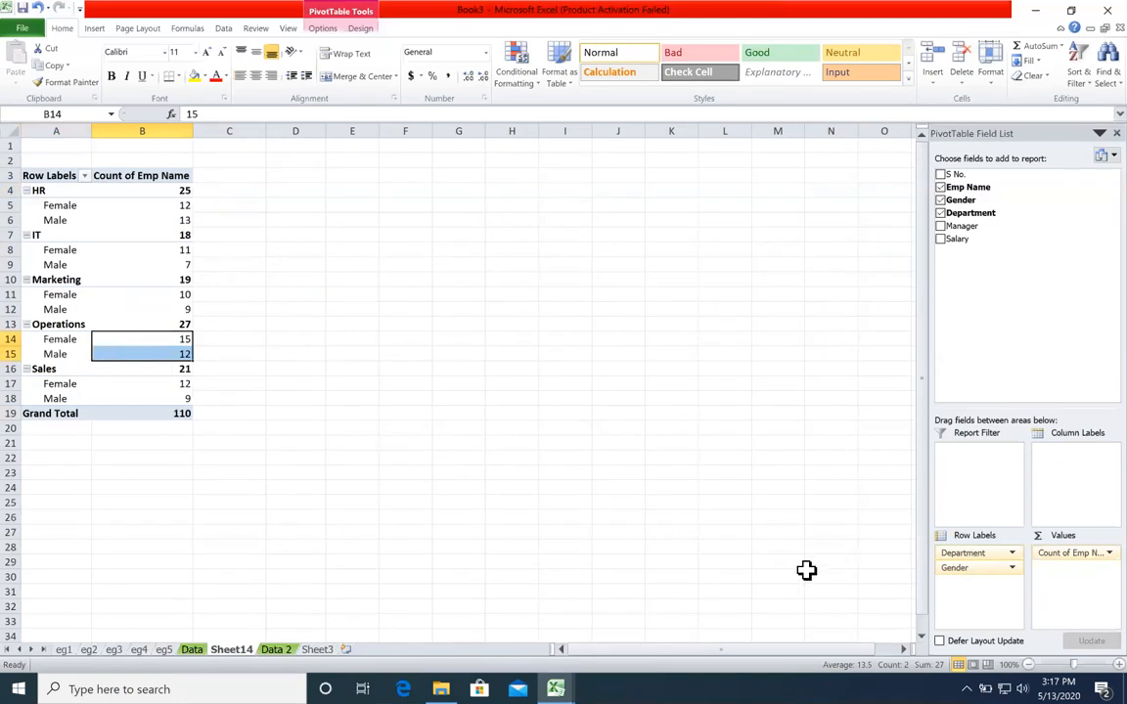
Place the Gender field in the column labels and compare the Female and Male columns
drag(961, 569, 1091, 494)
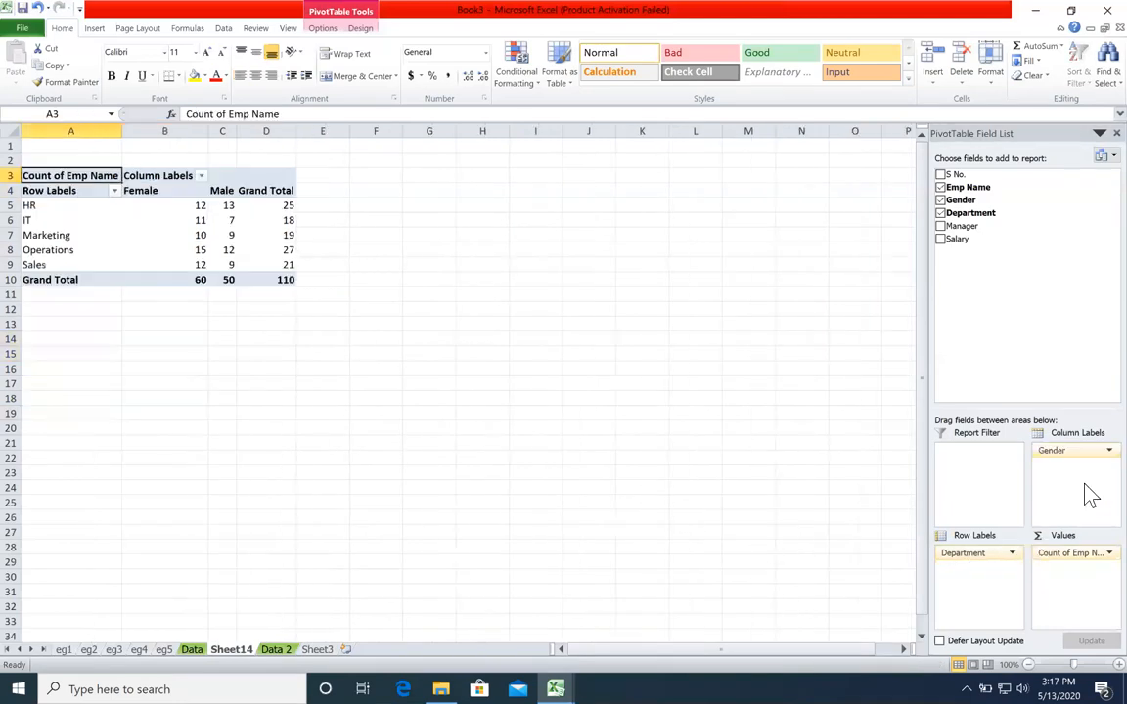
drag(185, 194, 181, 284)
drag(222, 190, 225, 284)
click(372, 277)
Compare the female, male and grand total counts across the department rows
drag(80, 206, 291, 211)
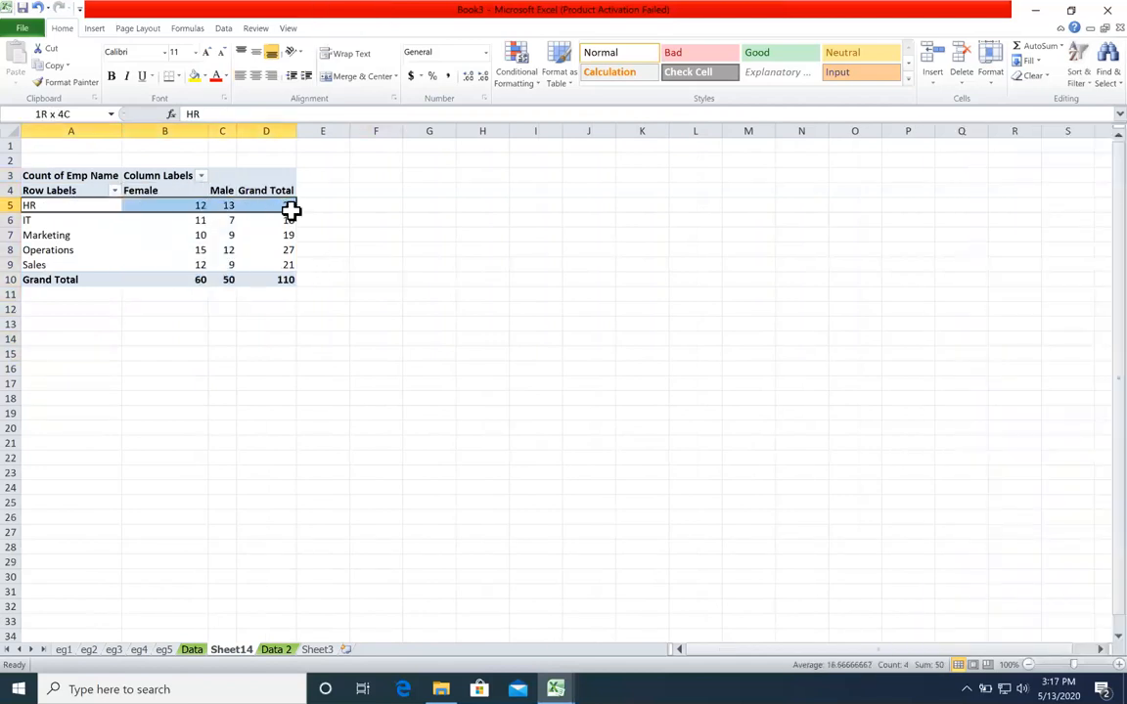
drag(163, 223, 277, 215)
drag(190, 246, 253, 221)
click(277, 281)
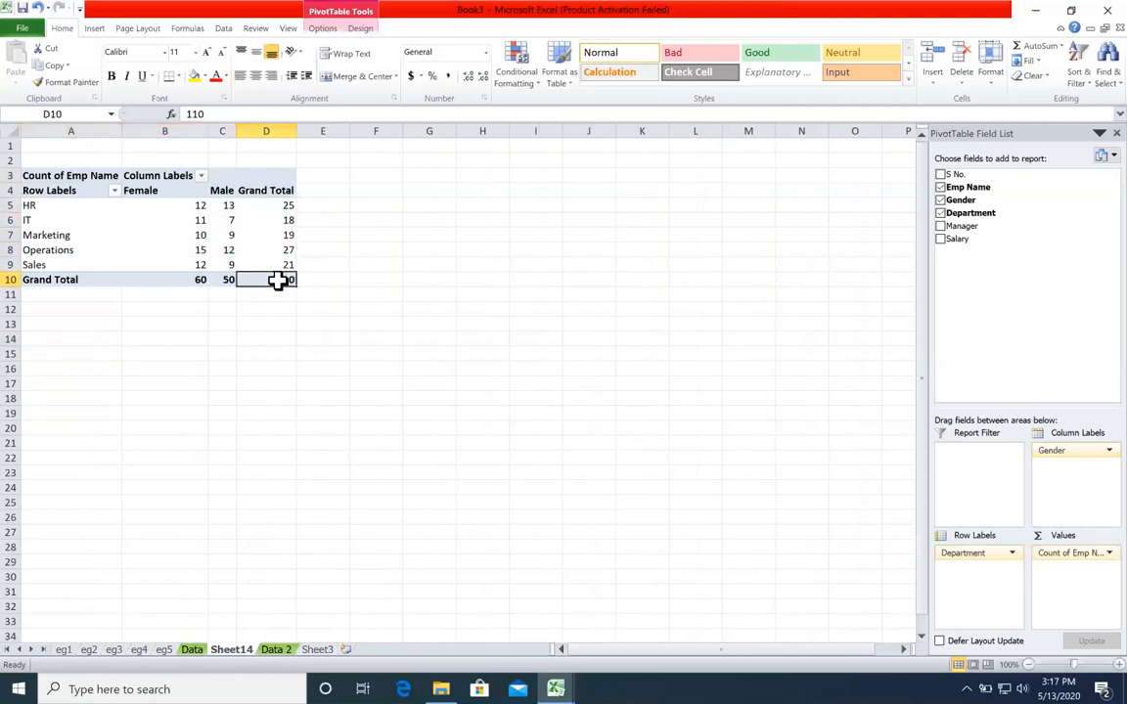
click(277, 206)
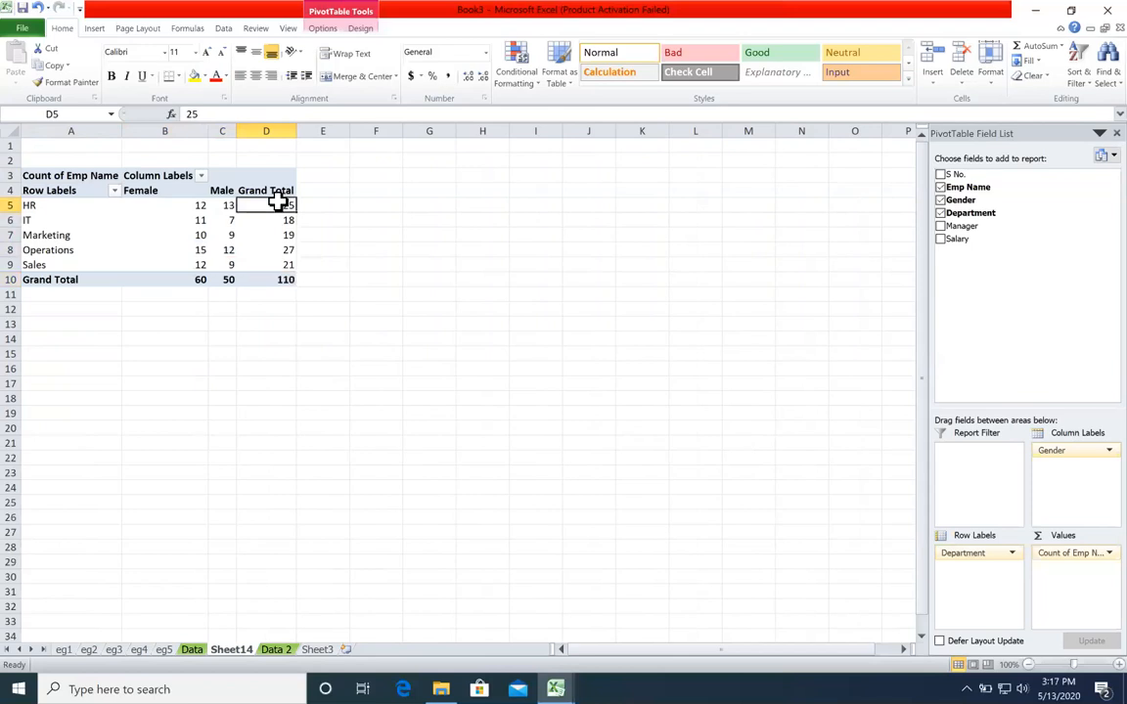
click(200, 206)
click(228, 206)
click(238, 218)
drag(181, 190, 173, 220)
click(162, 247)
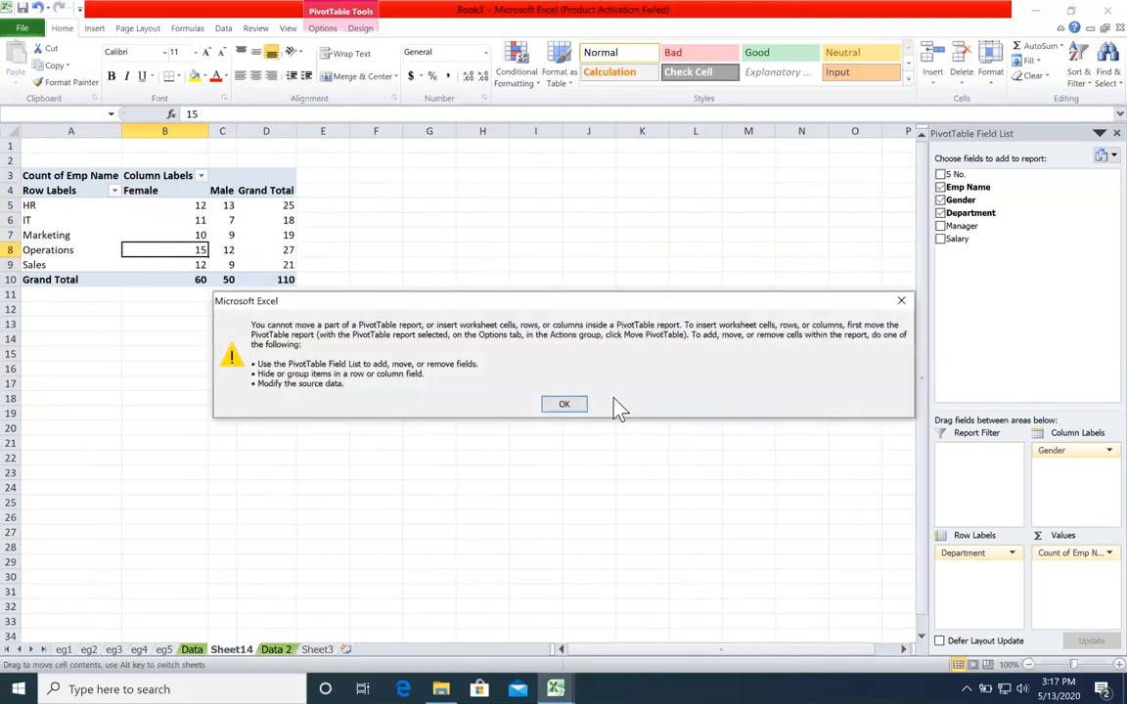
click(581, 405)
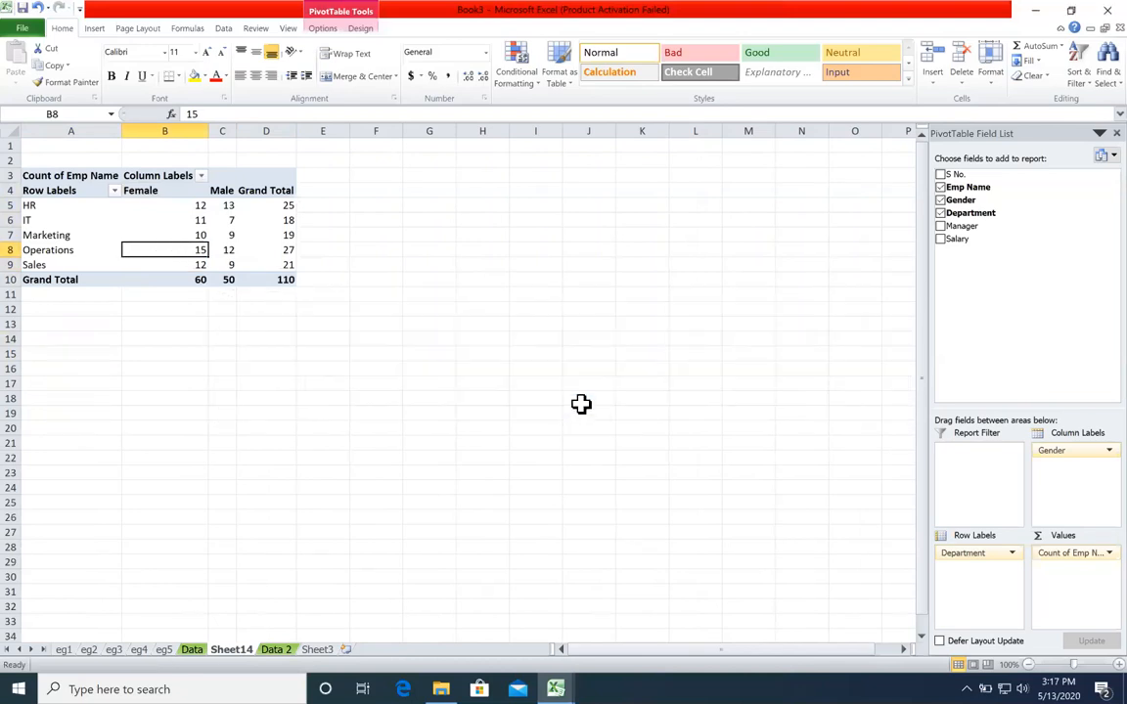
Widen the Male column and rename the pivot table sheet as eg6
drag(236, 130, 260, 130)
click(382, 225)
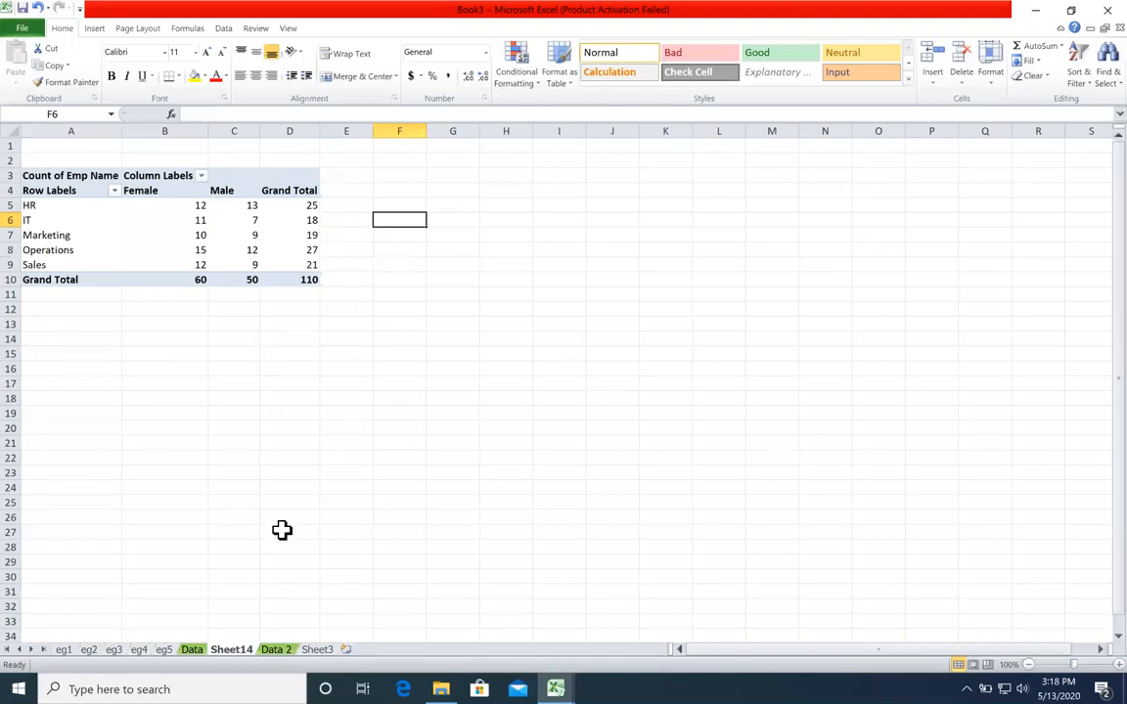
double_click(242, 651)
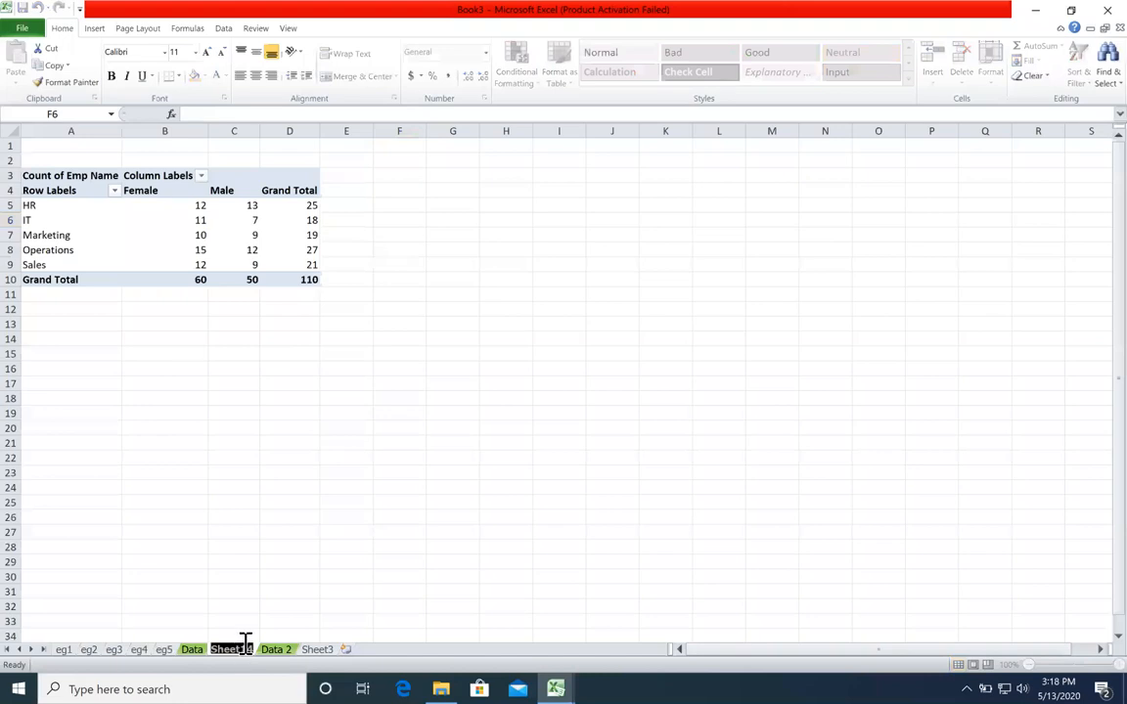
text(eg6)
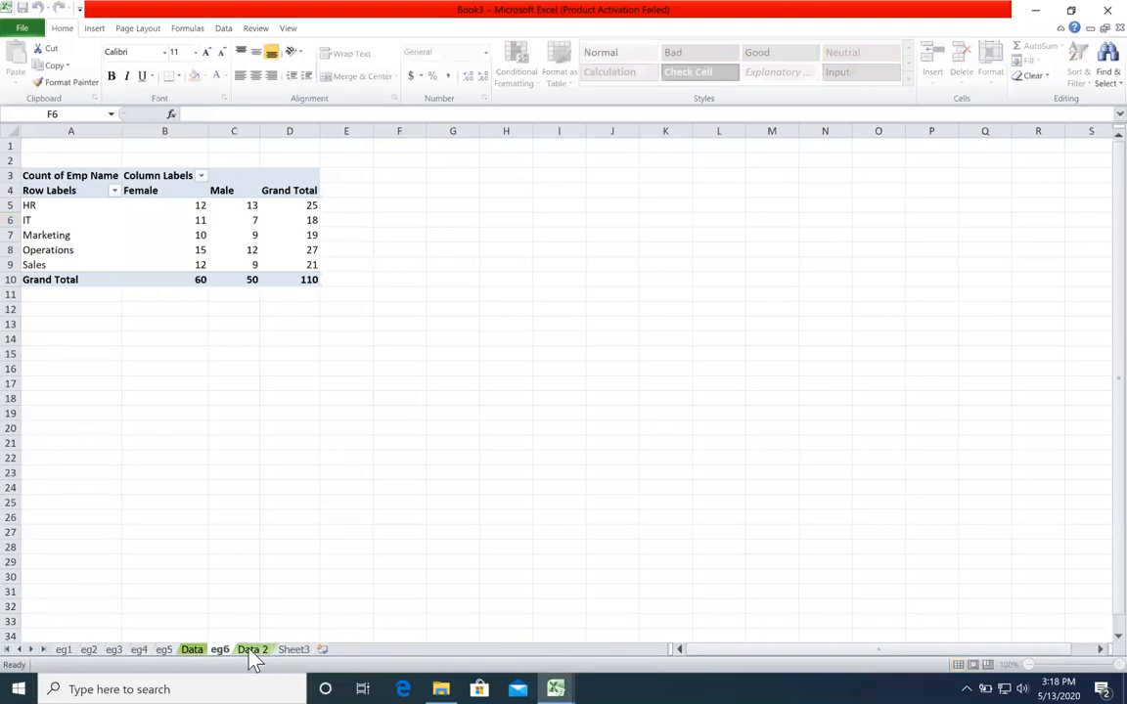
Insert a pivot table on a new worksheet from the employee data on the Data 2 sheet
click(251, 653)
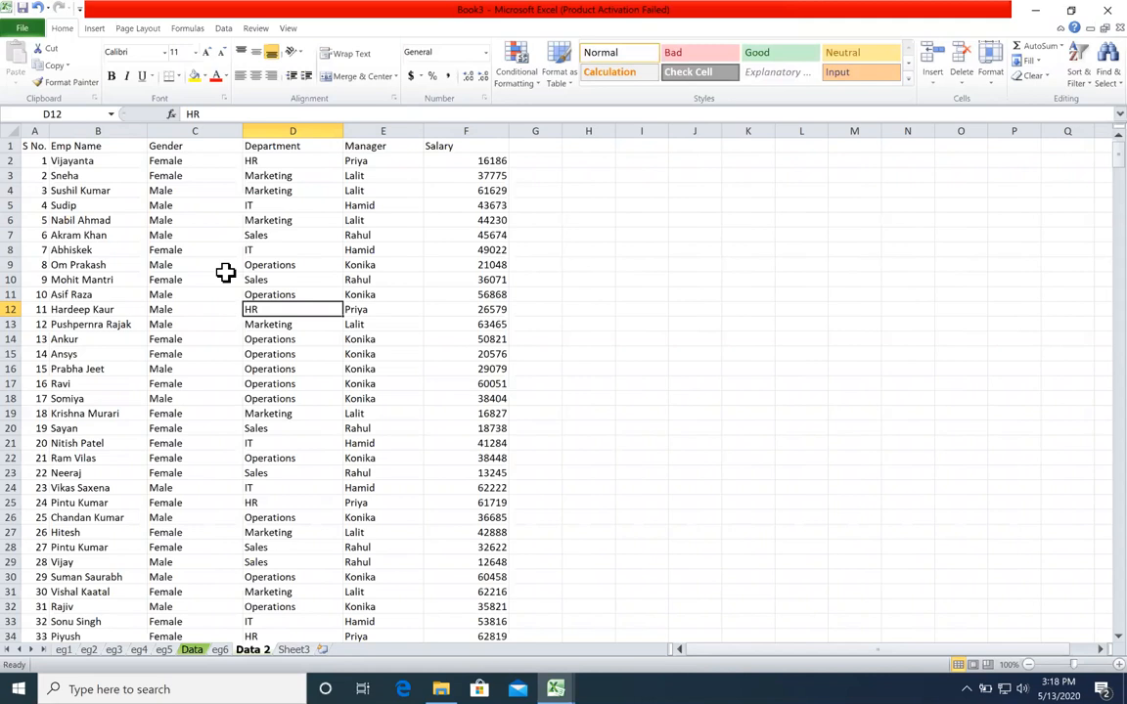
click(204, 246)
click(94, 27)
click(19, 55)
click(596, 293)
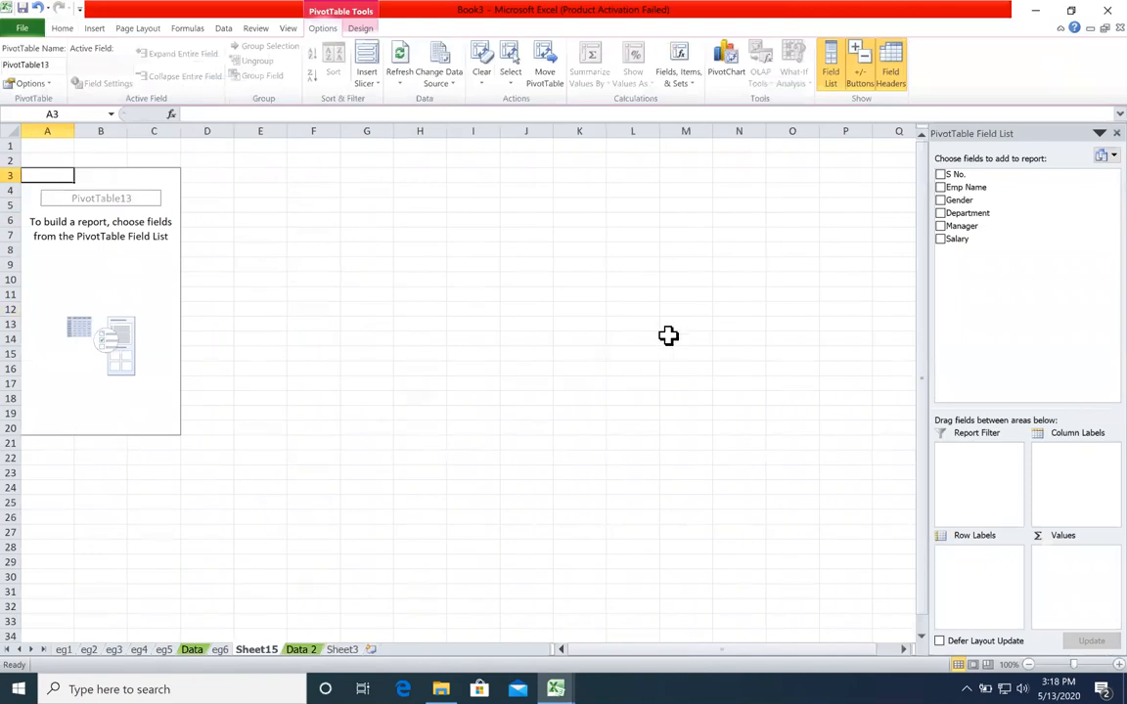
Add Department and Manager to the row labels and Salary to the values of the new pivot table
click(941, 213)
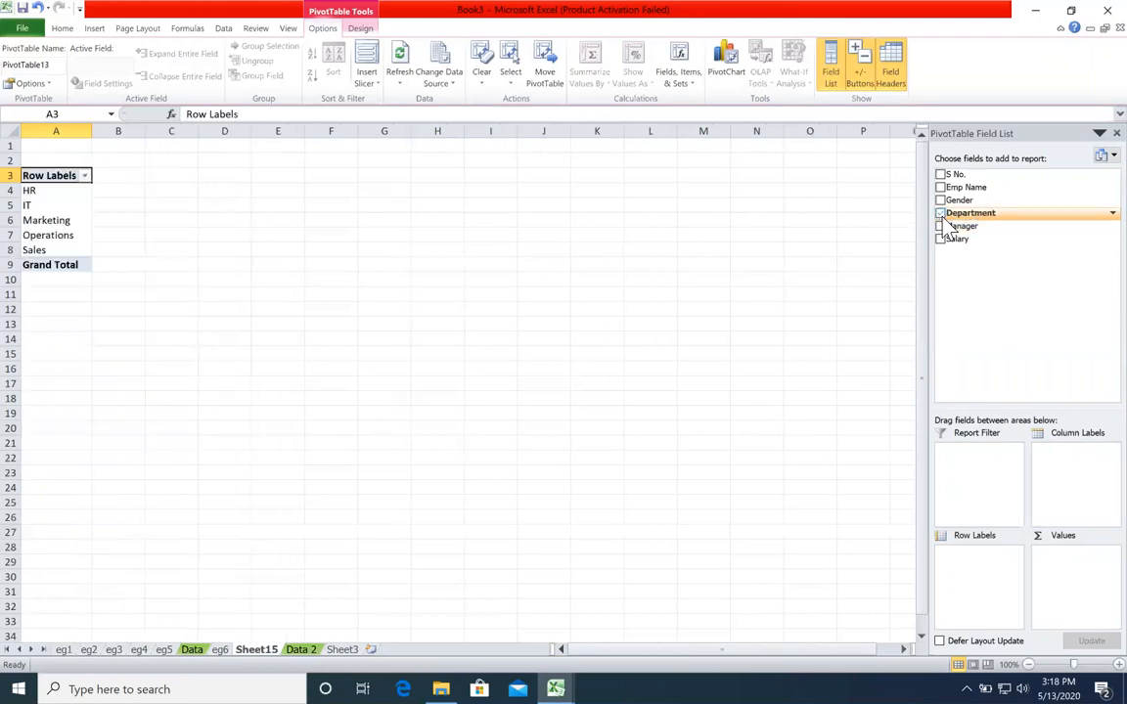
click(941, 226)
click(942, 241)
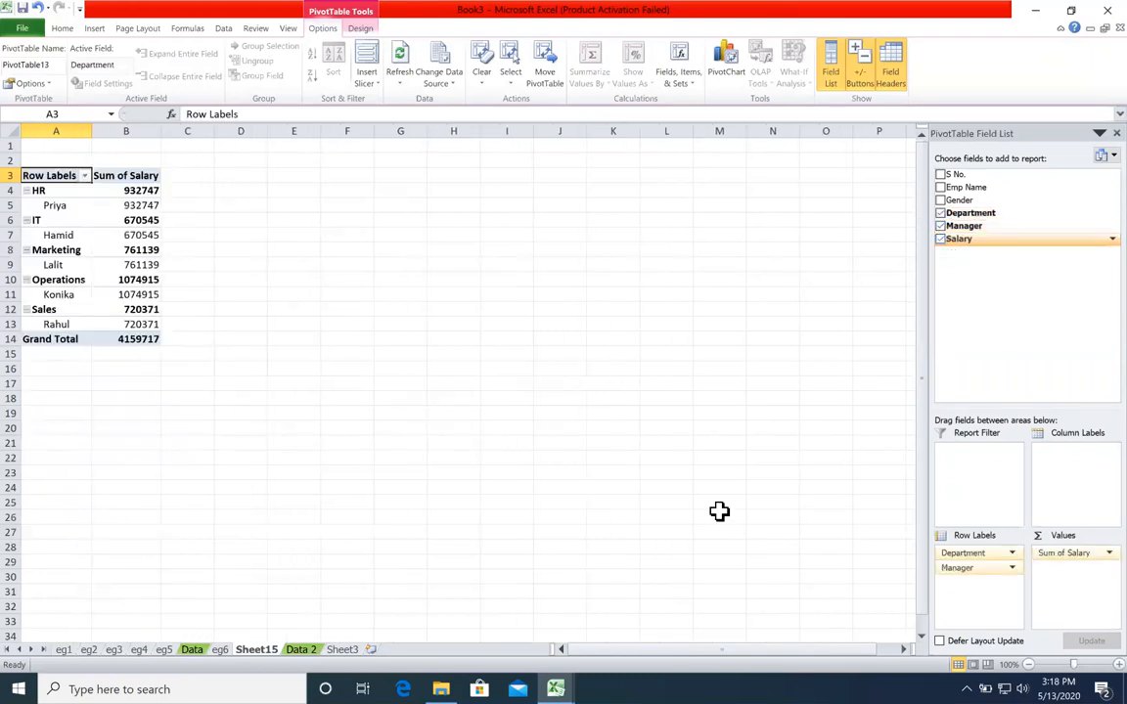
Examine which manager is nested under each department in the row labels
click(69, 192)
click(71, 204)
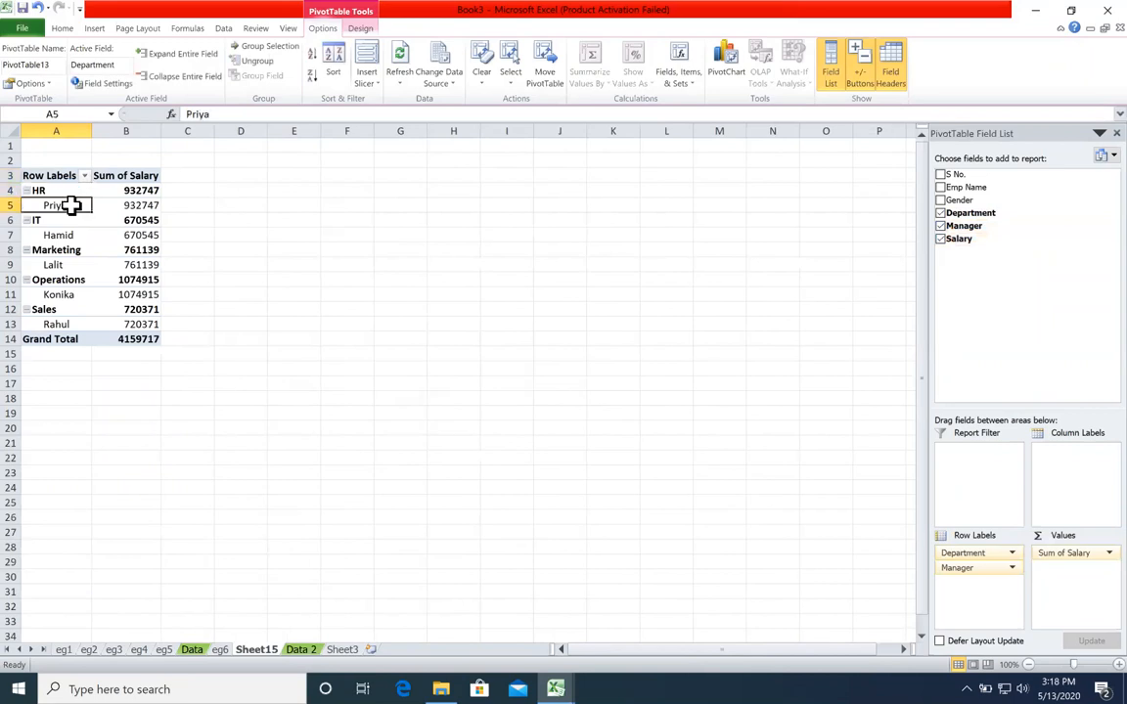
click(59, 236)
click(53, 265)
click(59, 294)
click(57, 324)
click(76, 221)
click(69, 236)
click(70, 281)
click(65, 324)
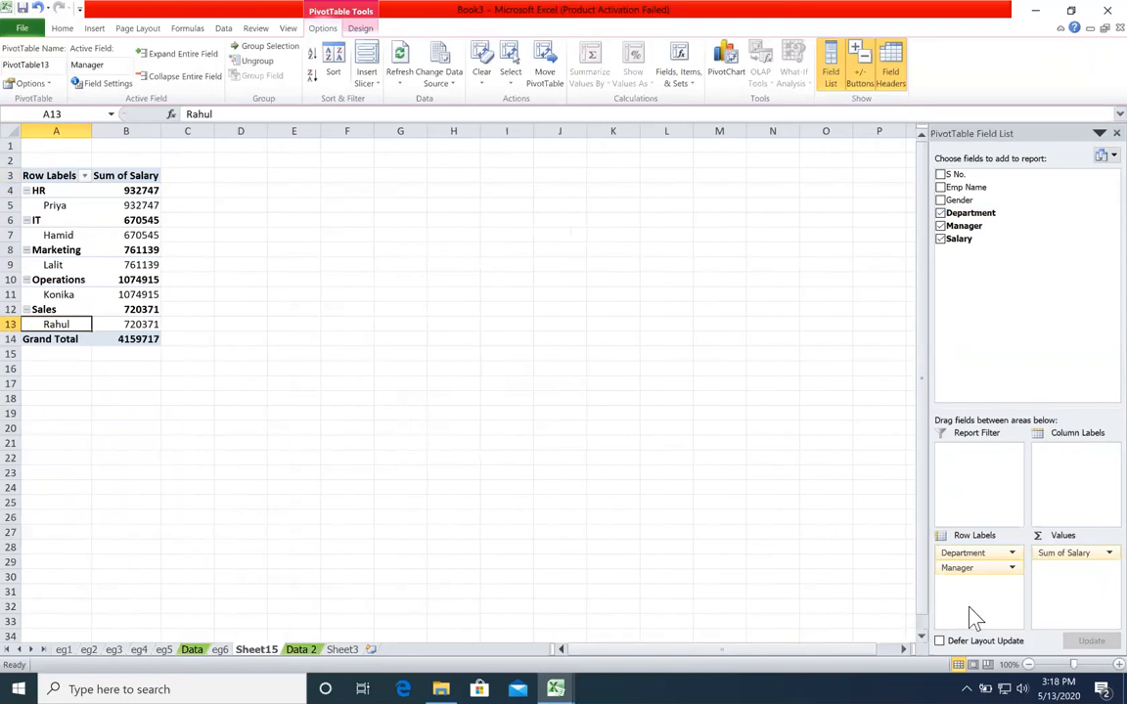
Compare the salary pivot table with the gender columns of the pivot table on eg6
click(221, 649)
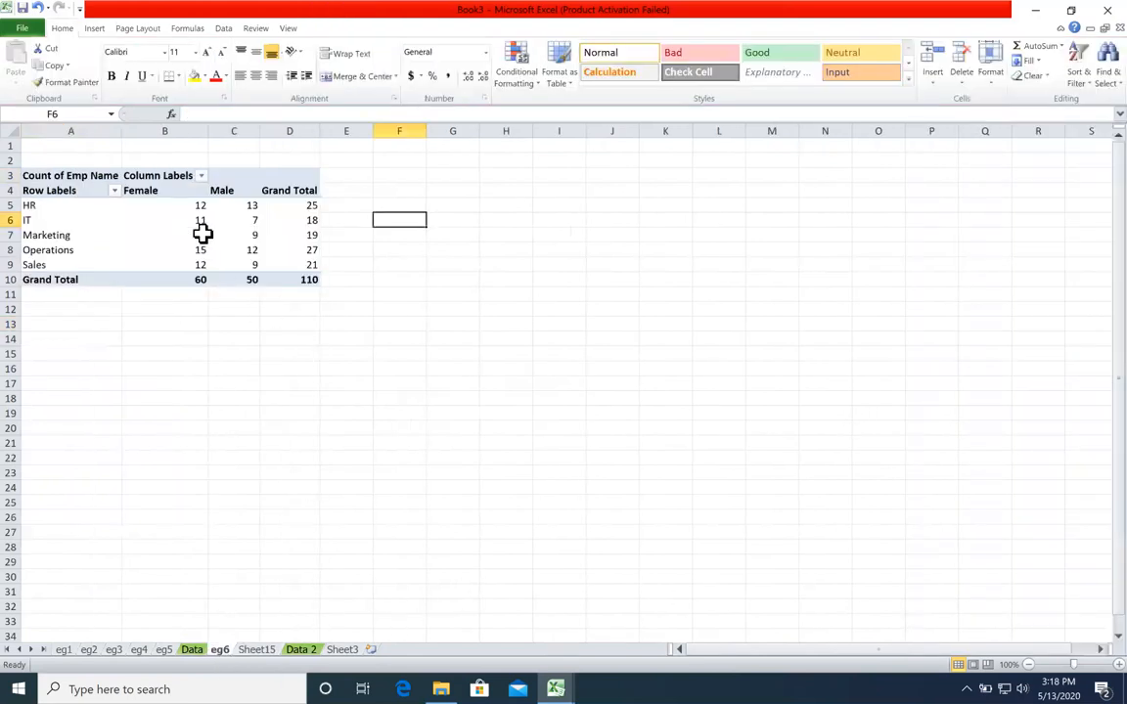
drag(181, 206, 240, 262)
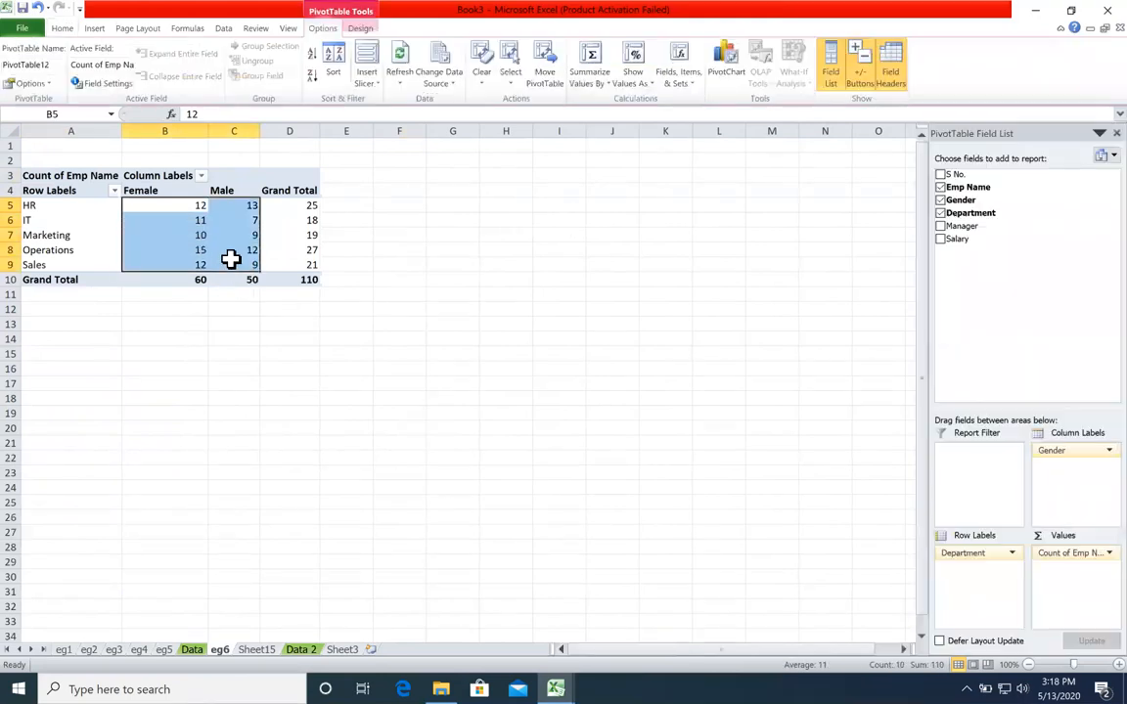
click(205, 221)
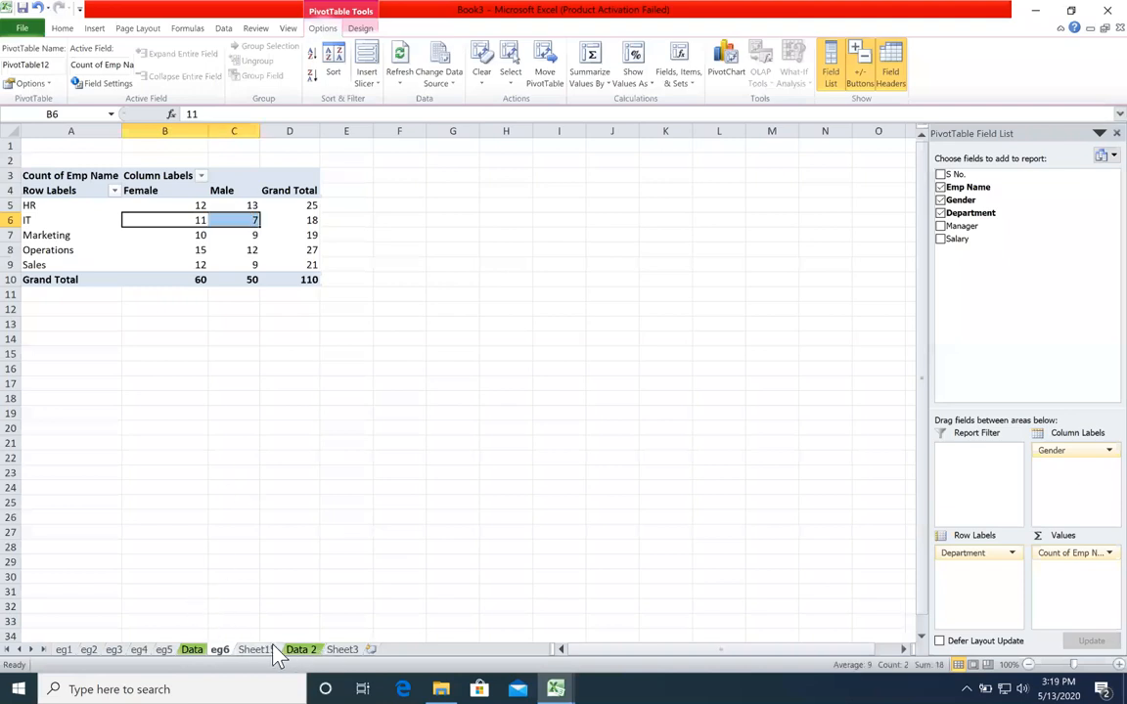
key(ctrl+Page_Down)
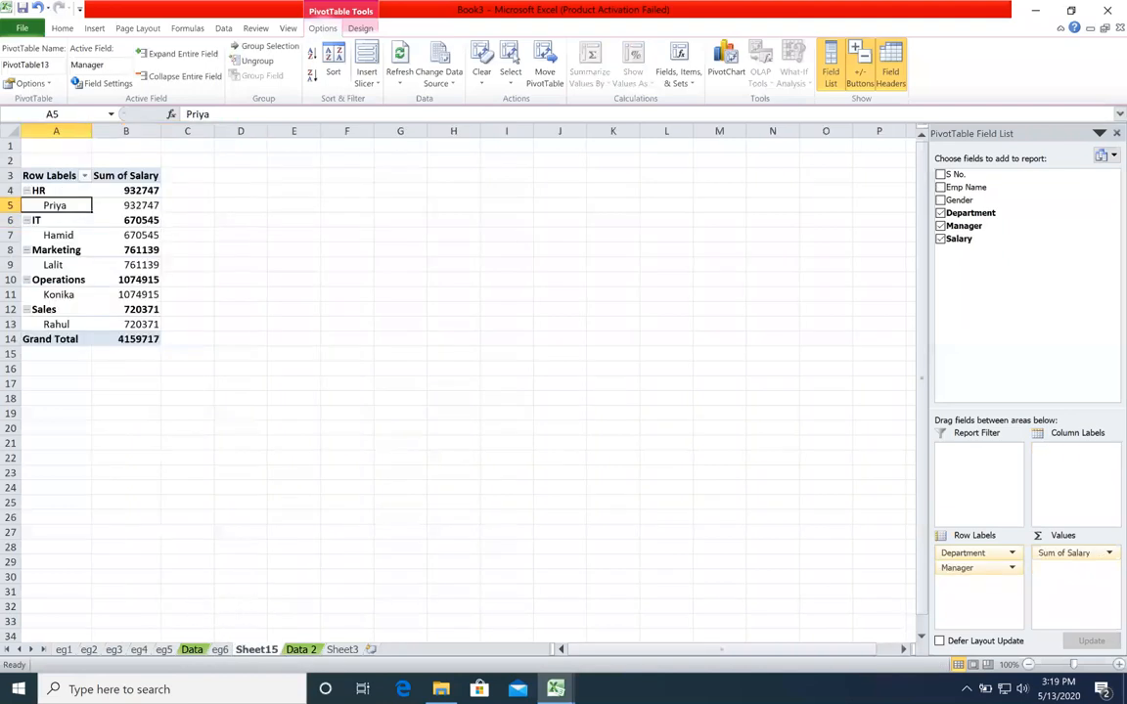
key(ctrl+Page_Up)
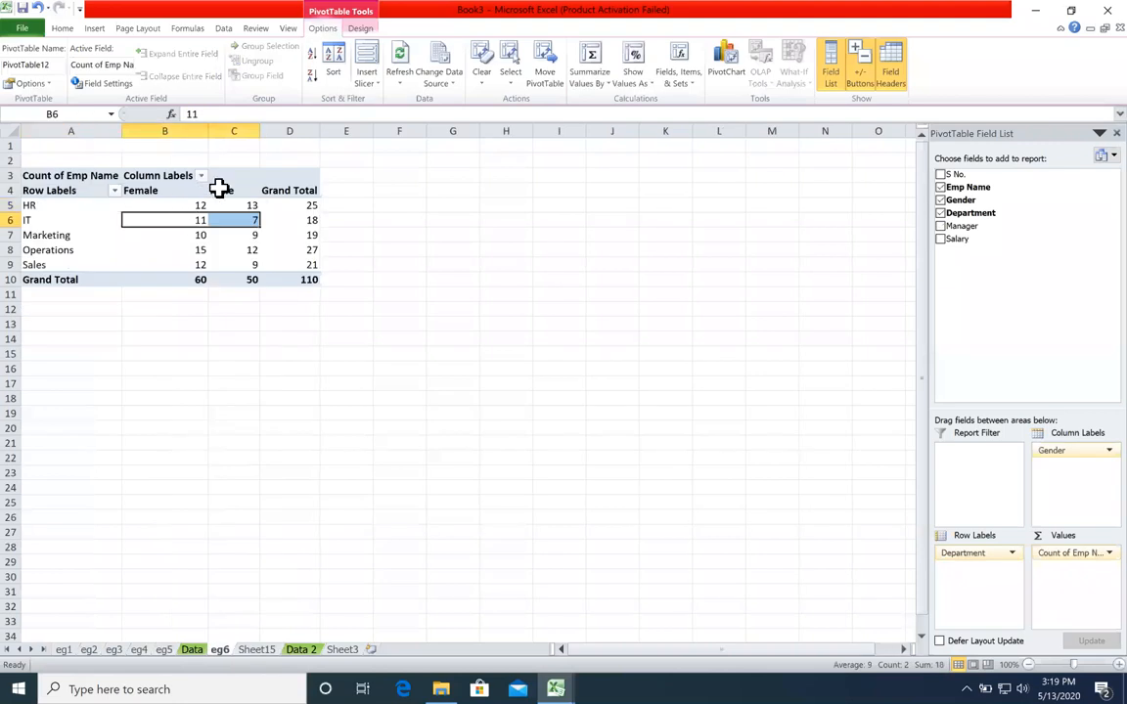
click(221, 189)
drag(234, 205, 244, 264)
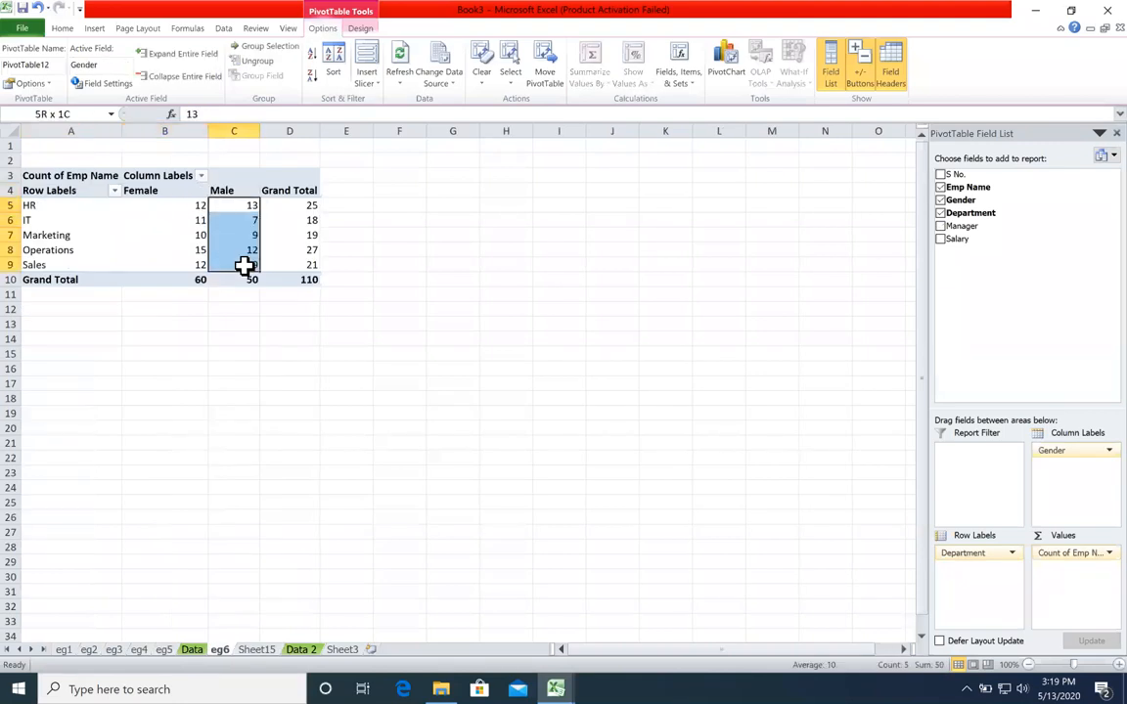
On Sheet15, move the Manager field from the row labels to the column labels and inspect one manager's column
click(257, 649)
drag(969, 569, 1082, 475)
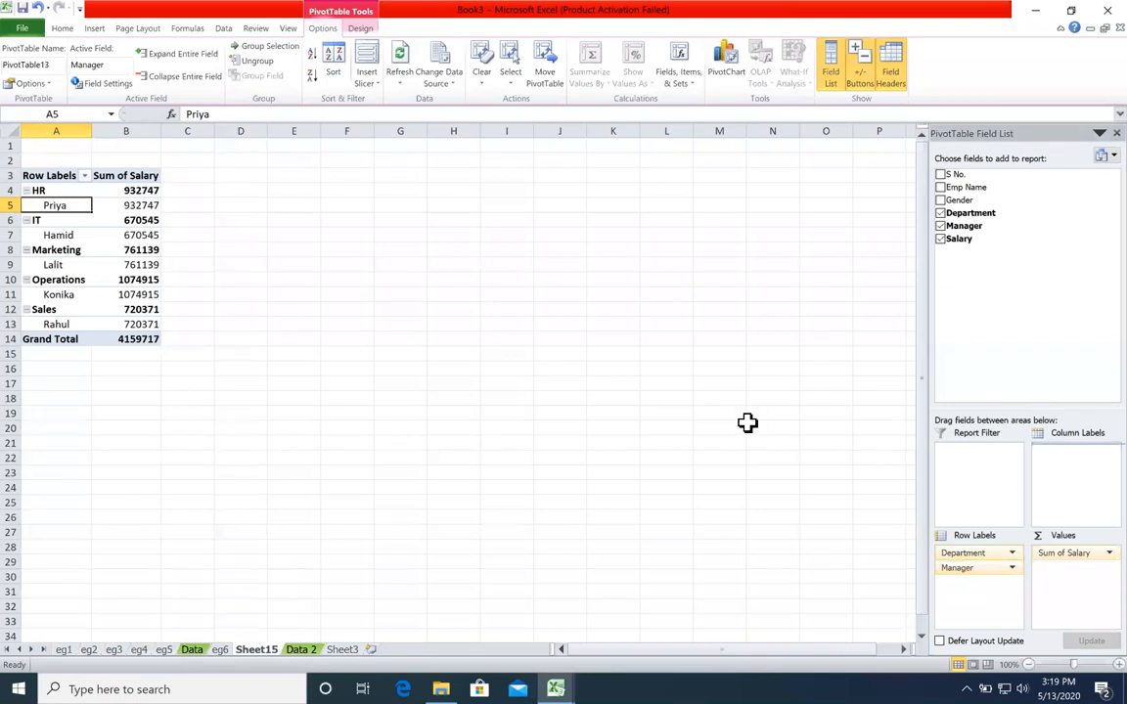
click(284, 214)
click(285, 207)
drag(284, 221, 272, 264)
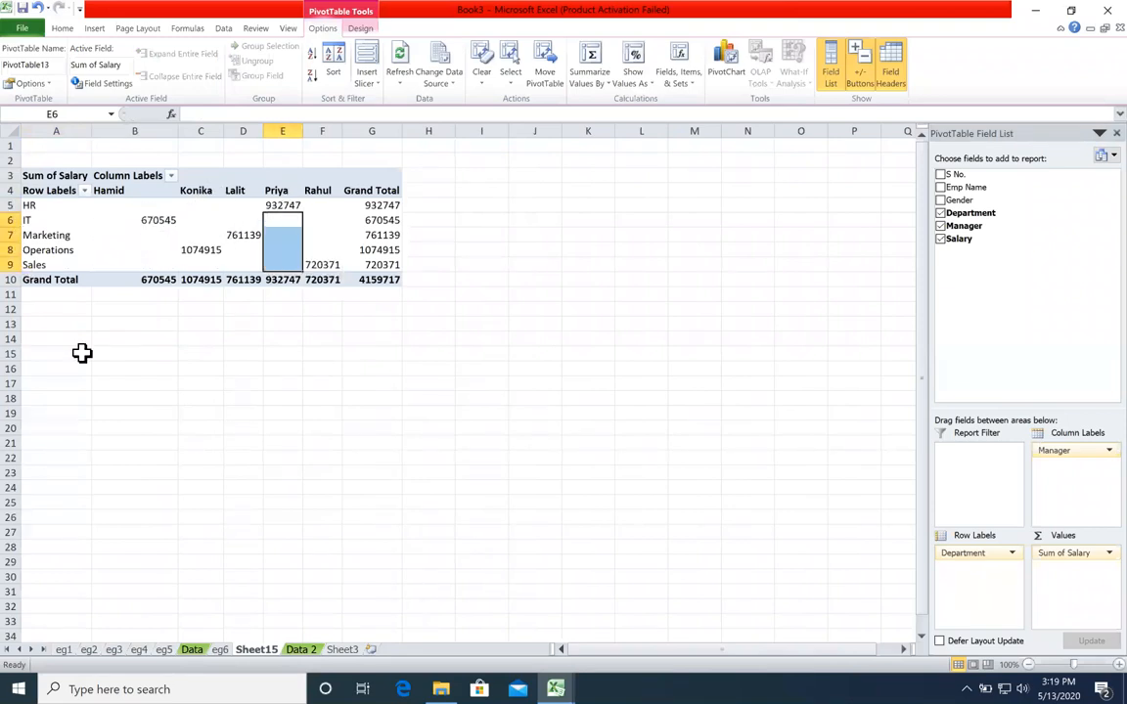
Examine how the salary values are spread across the department rows and manager columns
key(Up)
key(Up)
drag(138, 200, 346, 264)
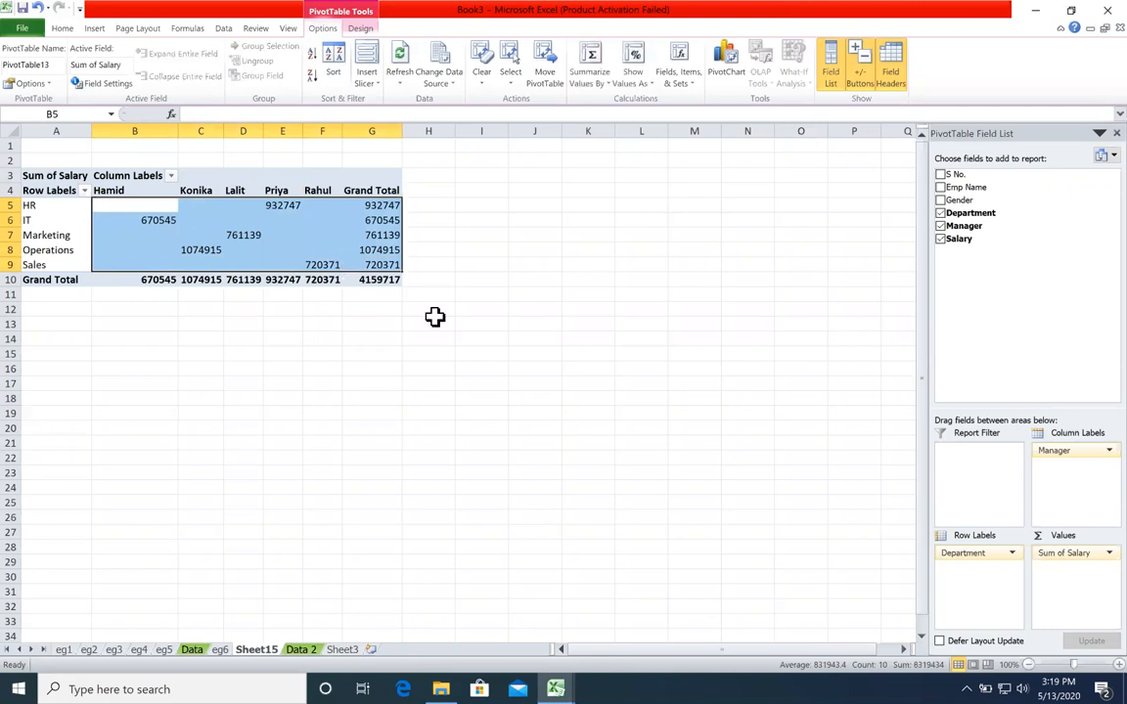
click(532, 336)
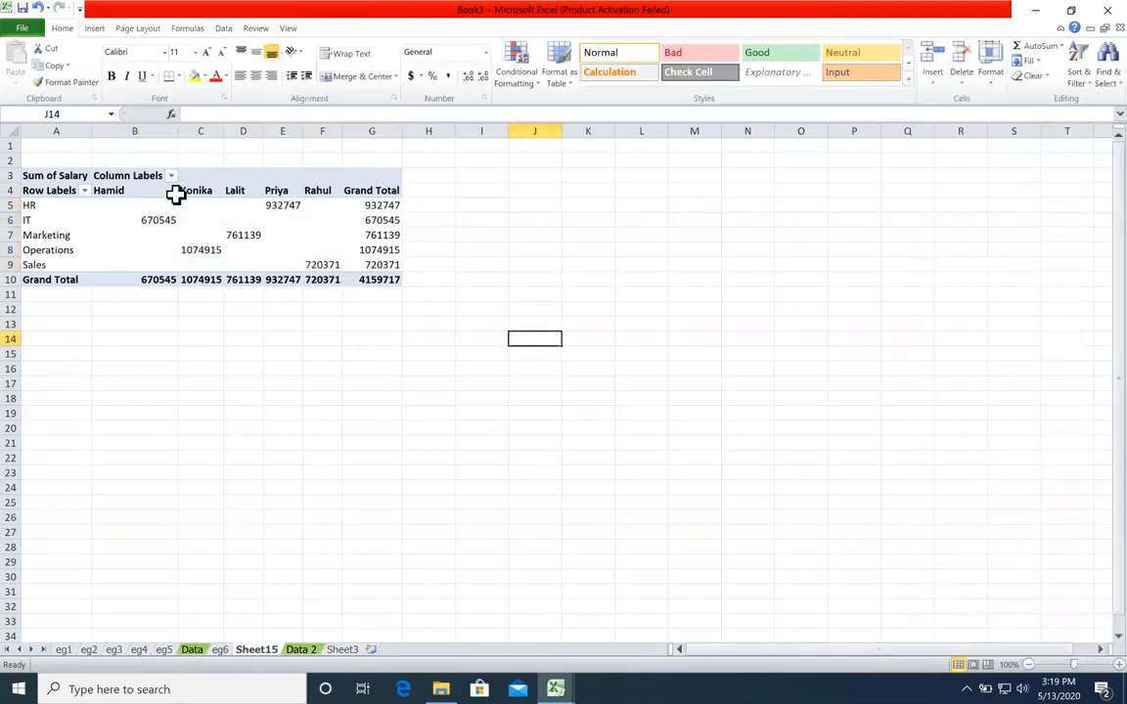
Examine the salary values for IT and Operations by manager and the department grand totals in the pivot table
click(141, 220)
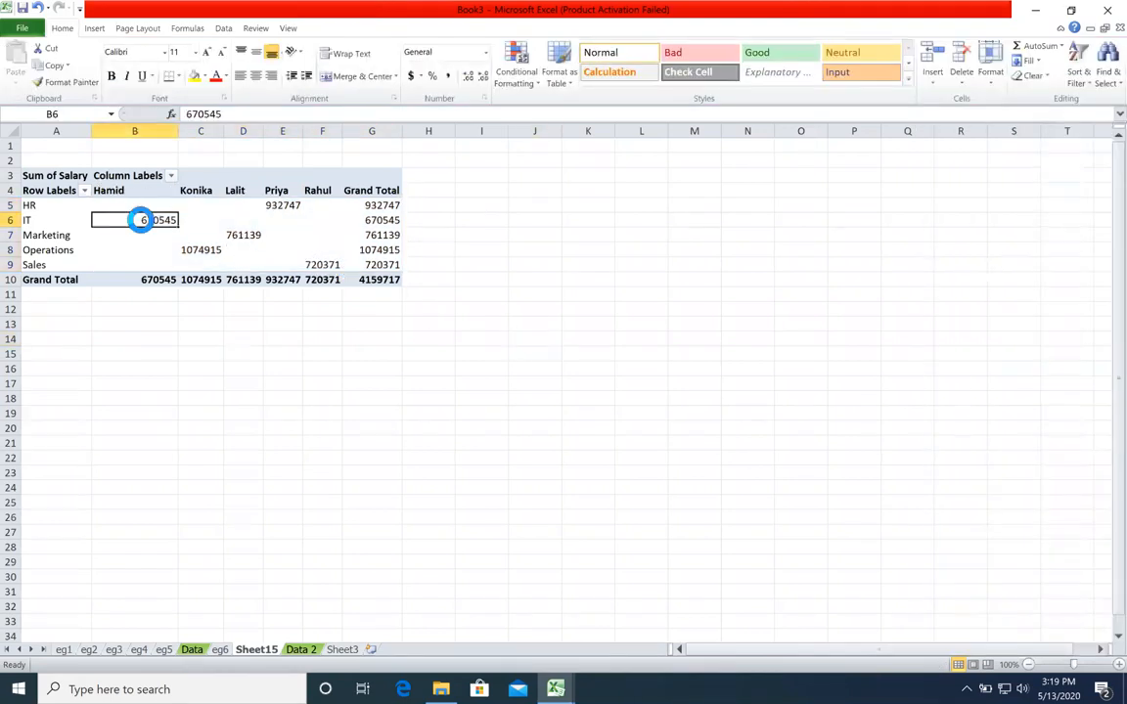
click(195, 248)
click(56, 189)
drag(39, 205, 360, 223)
click(364, 235)
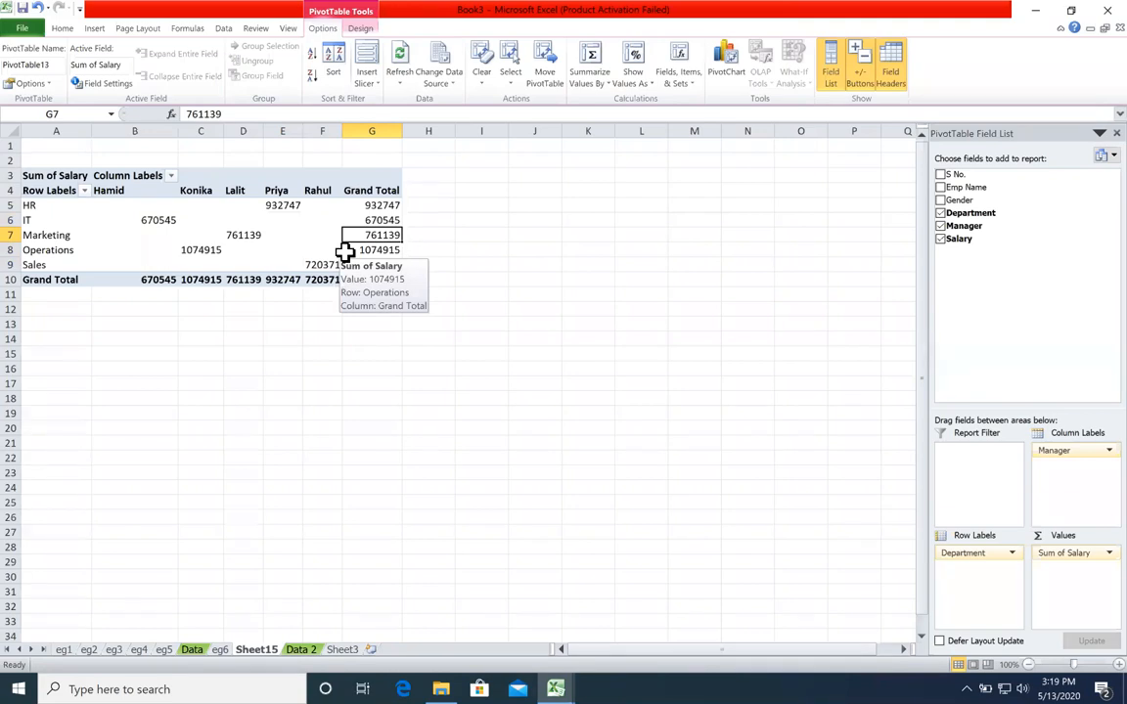
Delete the Sheet15 worksheet with the salary pivot table
right_click(259, 651)
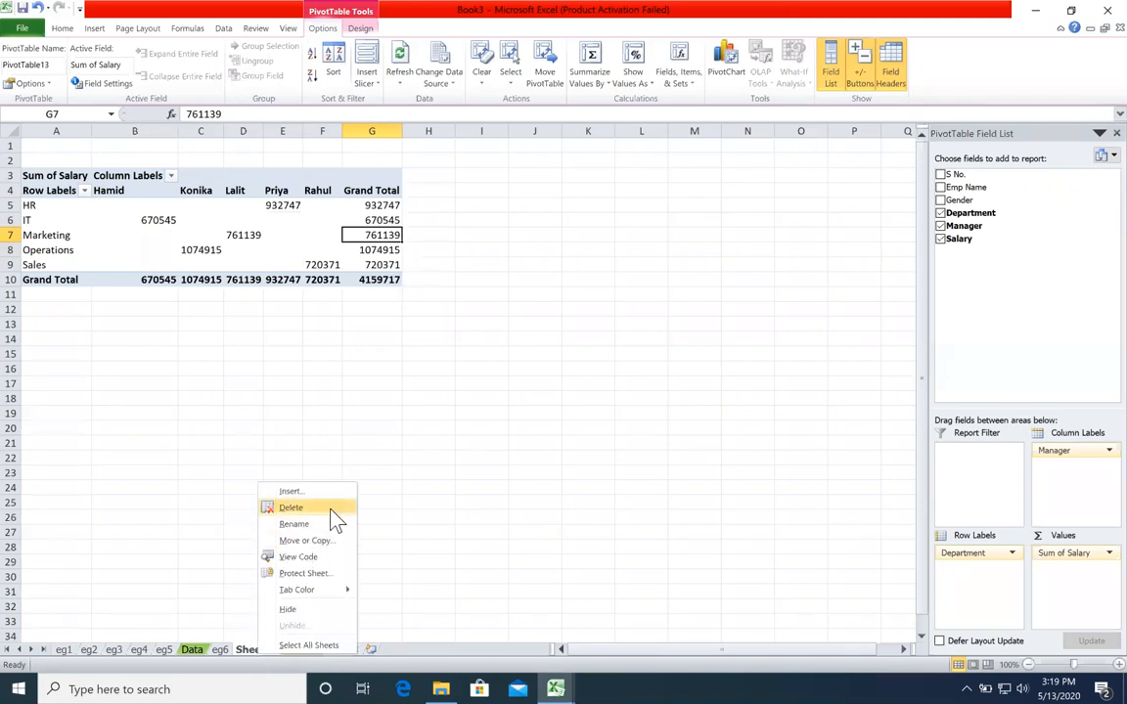
click(332, 506)
click(533, 379)
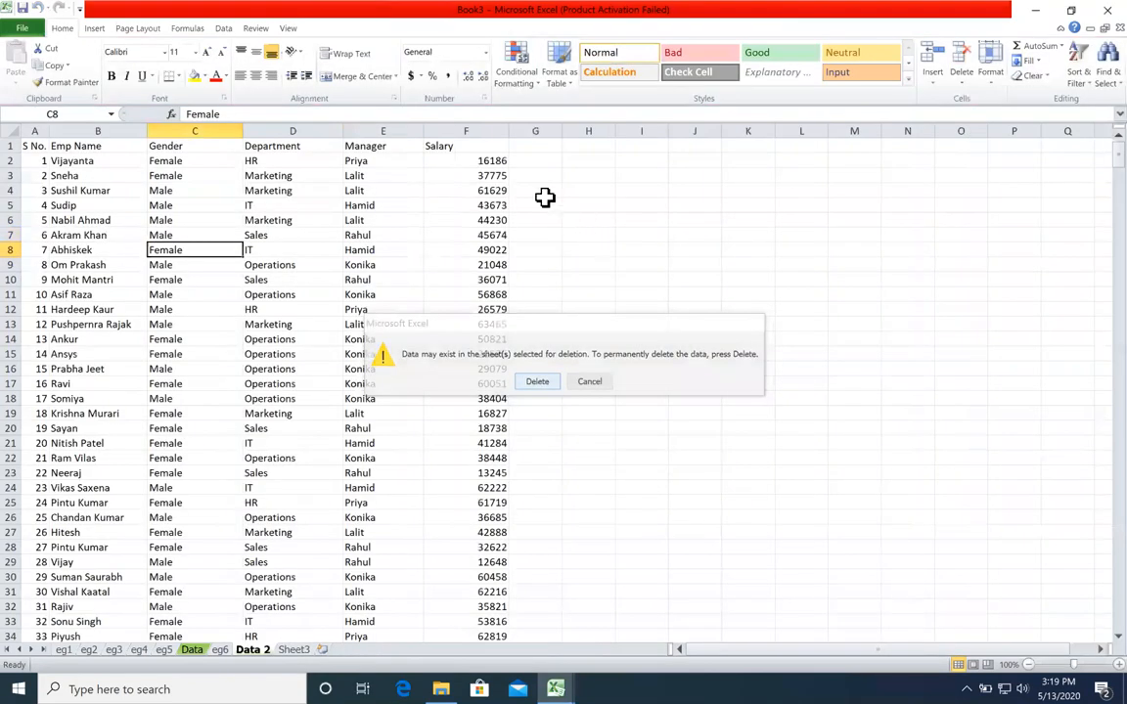
On Data 2, narrow the Salary column and add the header Shift Timing in G1
drag(508, 131, 487, 131)
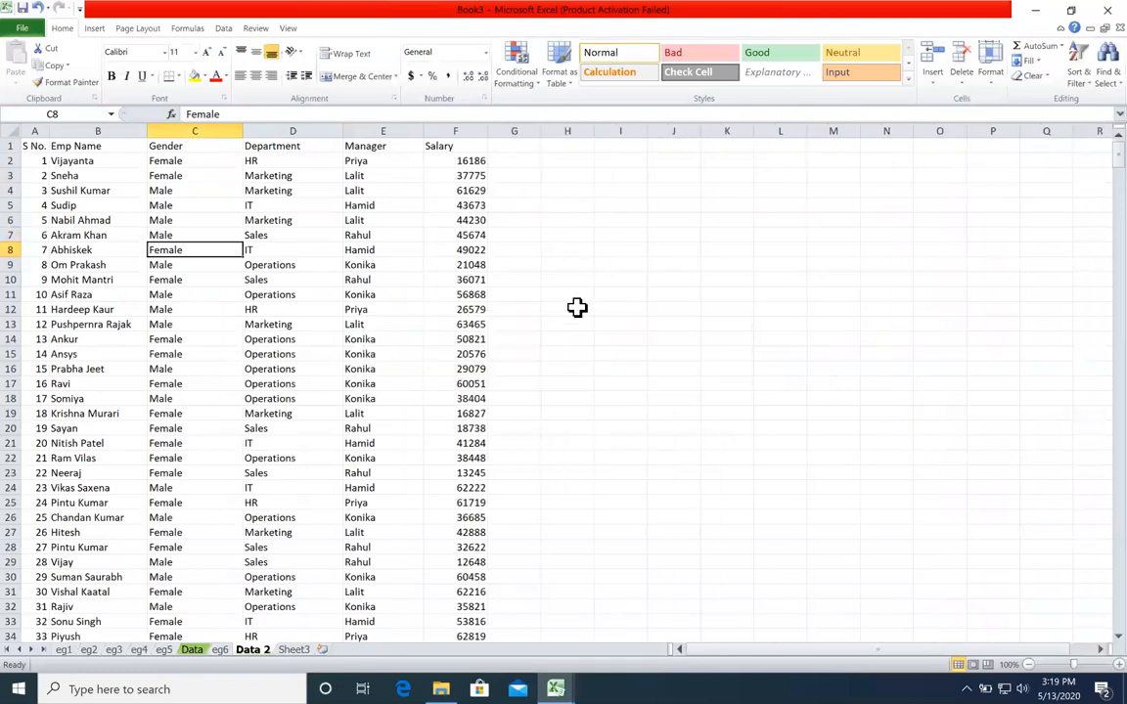
key(ctrl+Up)
key(Right)
key(Right)
key(Right)
key(Right)
text(Sh)
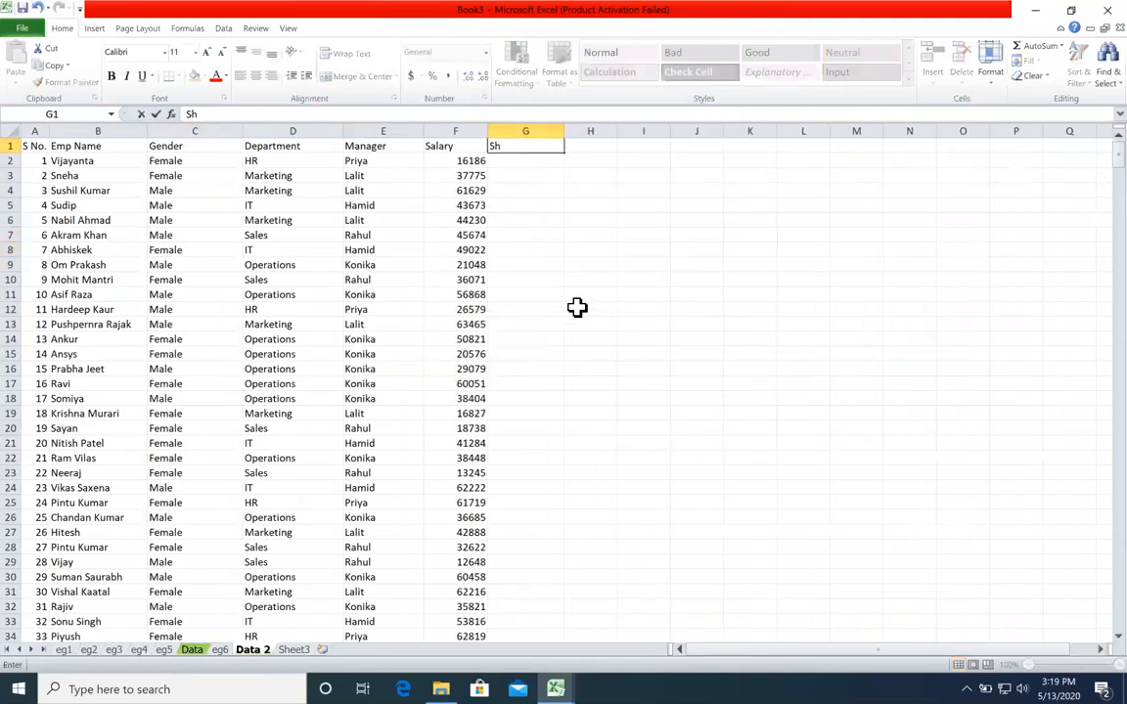
text(ift Timing)
key(Return)
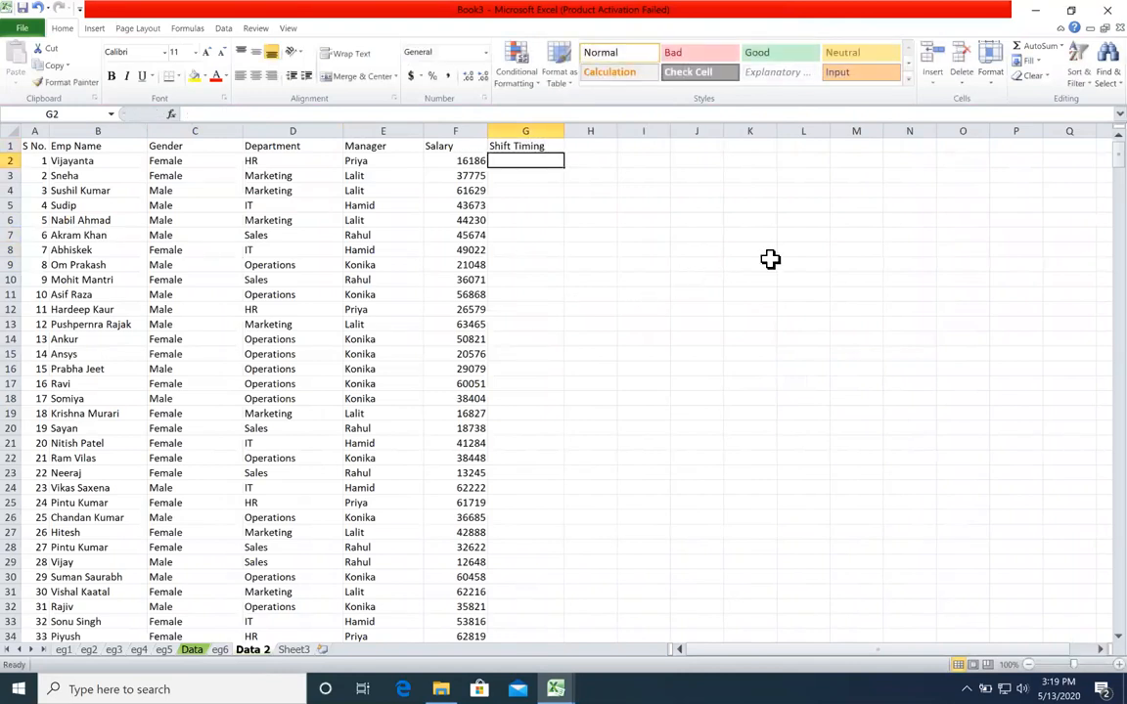
List the shift names Morning, Evening and Night in cells L8 to L10
click(800, 250)
text(Morning)
key(Return)
text(Evening)
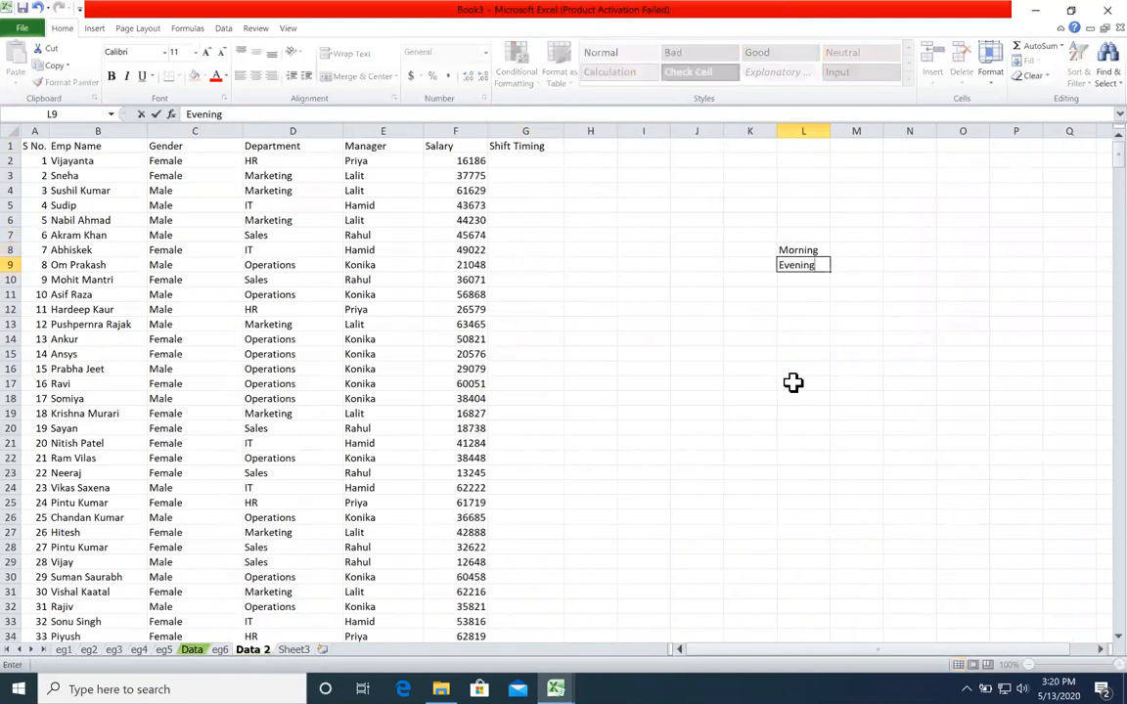
key(Return)
text(Night)
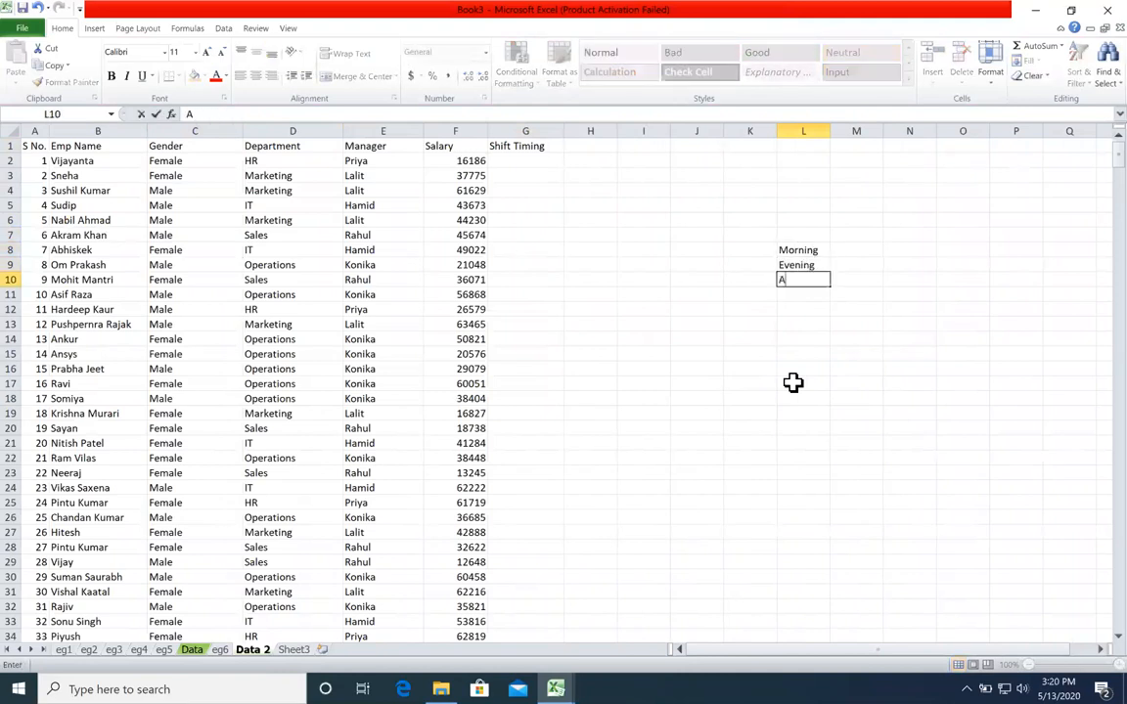
key(Return)
Number the shift names 1, 2 and 3 in cells K8 to K10
key(Left)
key(Up)
key(Up)
key(Up)
text(1)
key(Return)
text(2)
key(Return)
text(3)
key(Return)
key(Left)
key(Left)
key(Left)
key(Left)
key(Up)
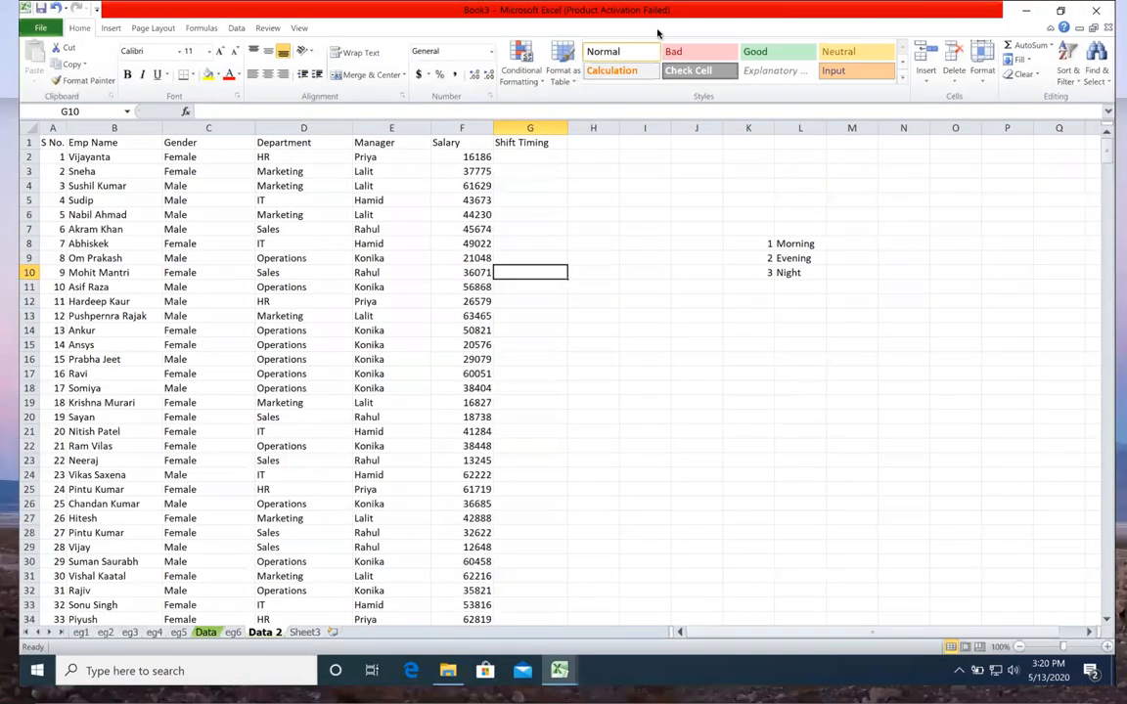
Start a VLOOKUP formula in G2 with RANDBETWEEN(1,3) as the lookup value
click(529, 157)
text(=vloka)
key(BackSpace)
key(BackSpace)
key(BackSpace)
key(Tab)
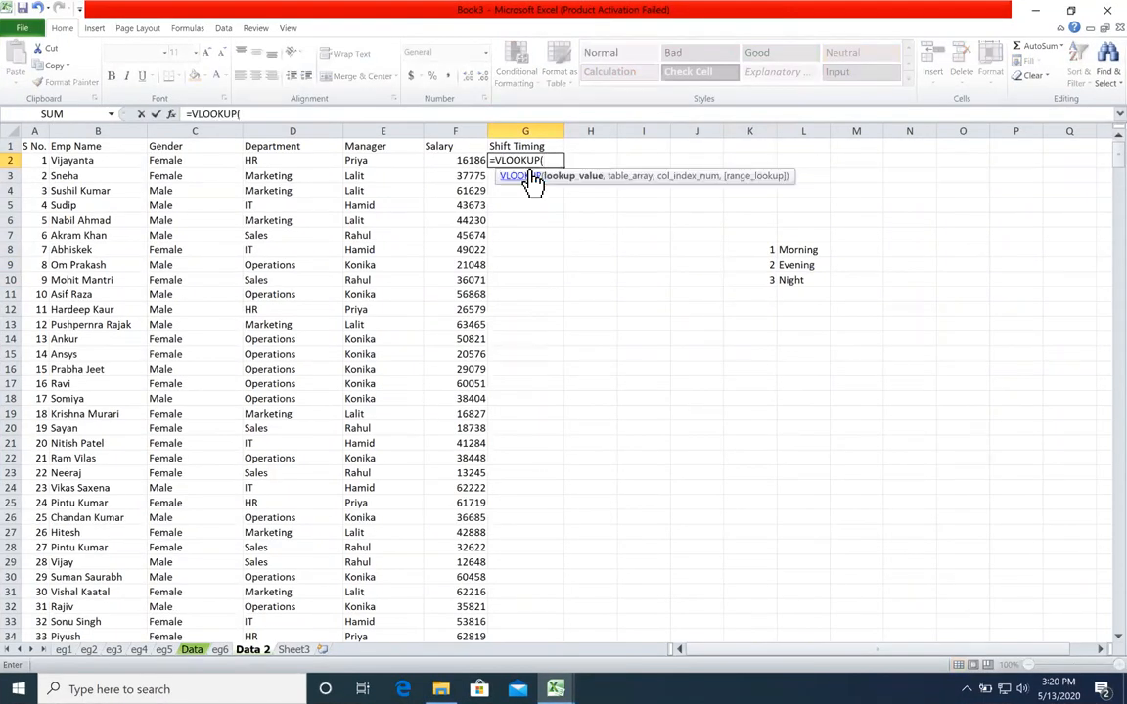
text(ra)
key(Down)
key(Down)
key(Tab)
text(1,3),)
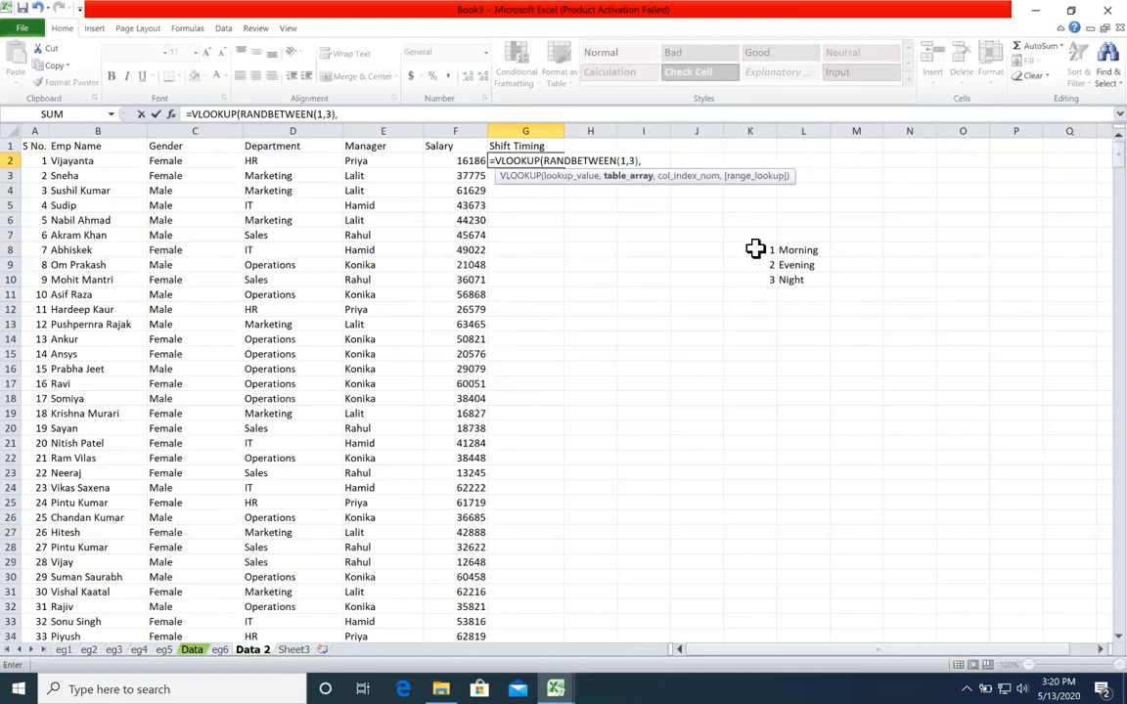
Complete the VLOOKUP with table $K$8:$L$10, column index 2 and range lookup 0, and fill it down the Shift Timing column
drag(754, 250, 788, 282)
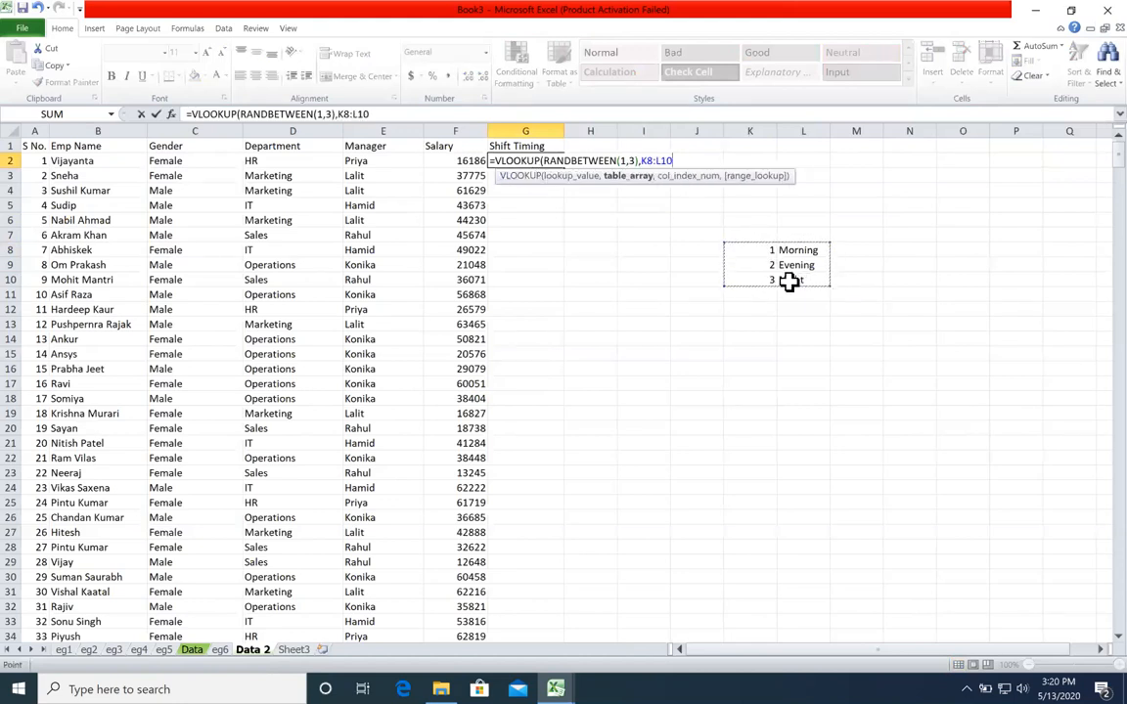
key(F4)
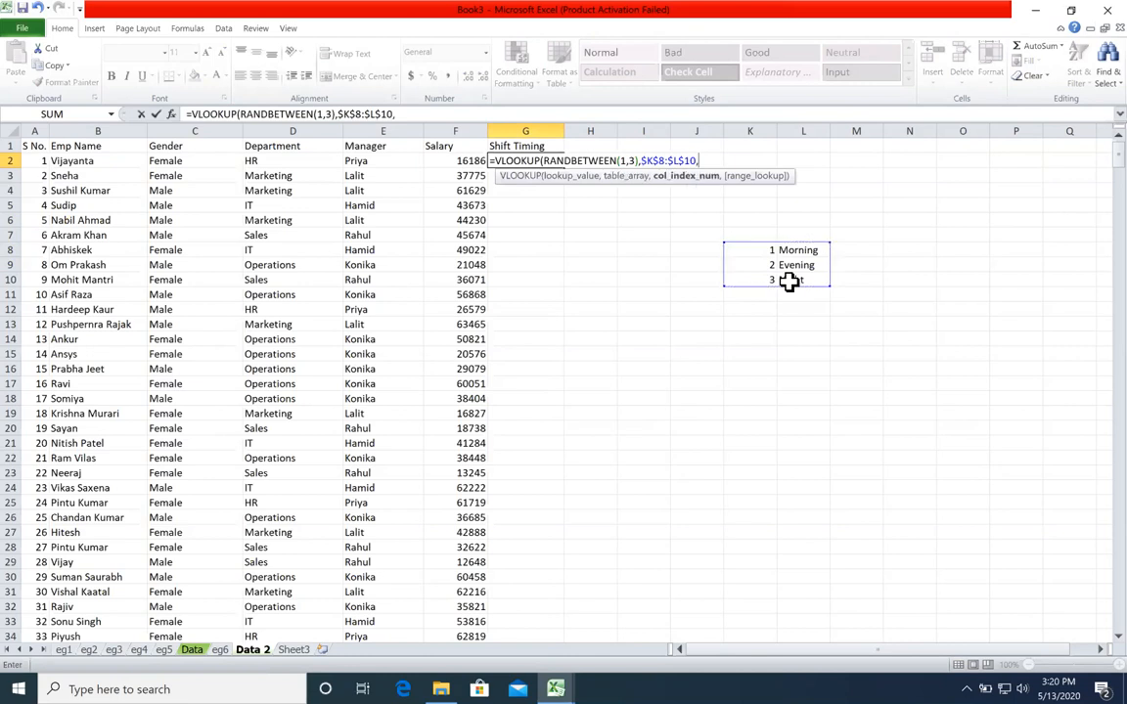
text(,2,0)
key(Return)
key(Return)
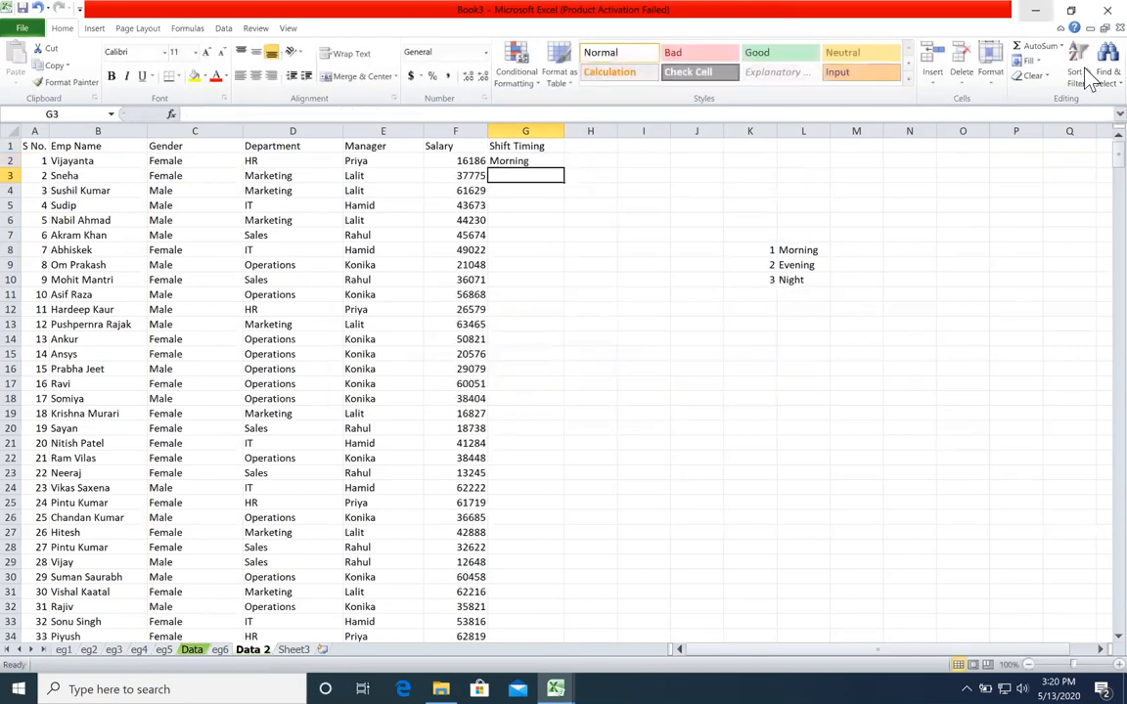
click(553, 162)
double_click(563, 168)
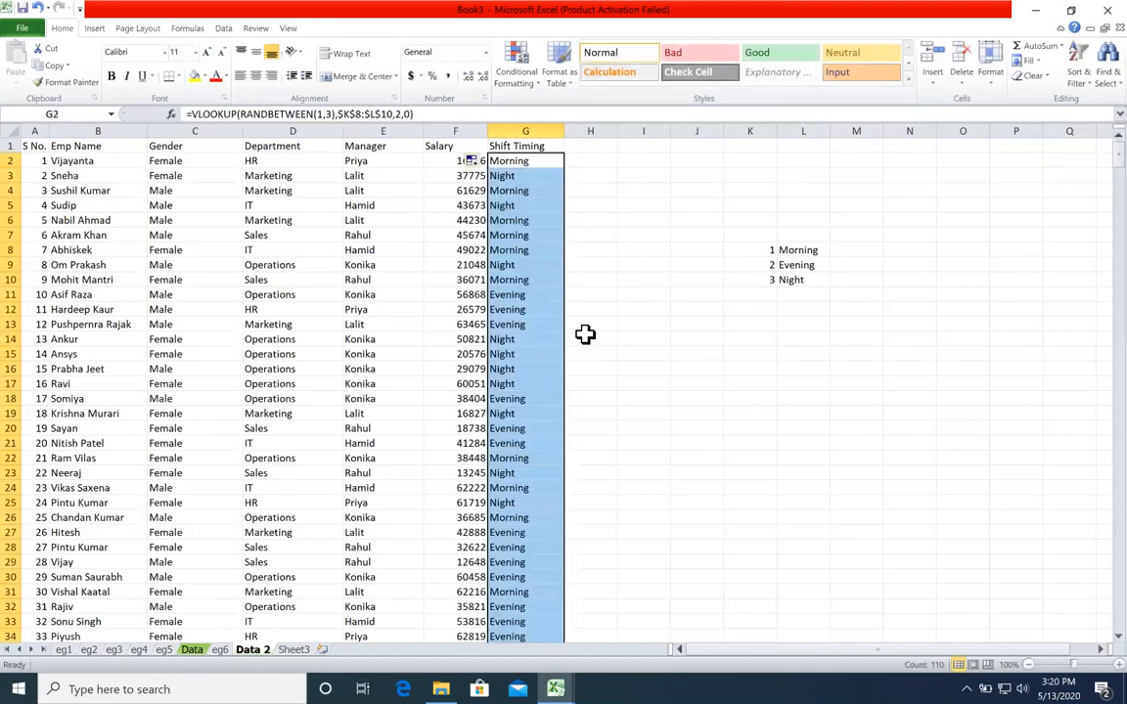
key(super)
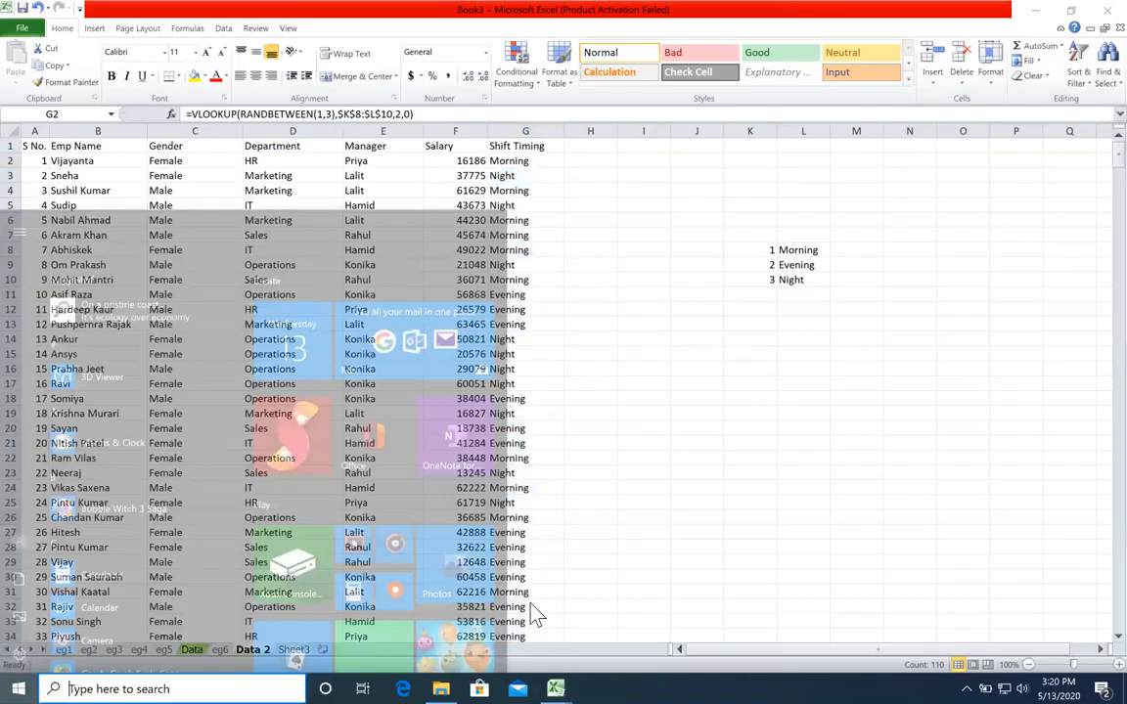
click(441, 689)
key(alt+Tab)
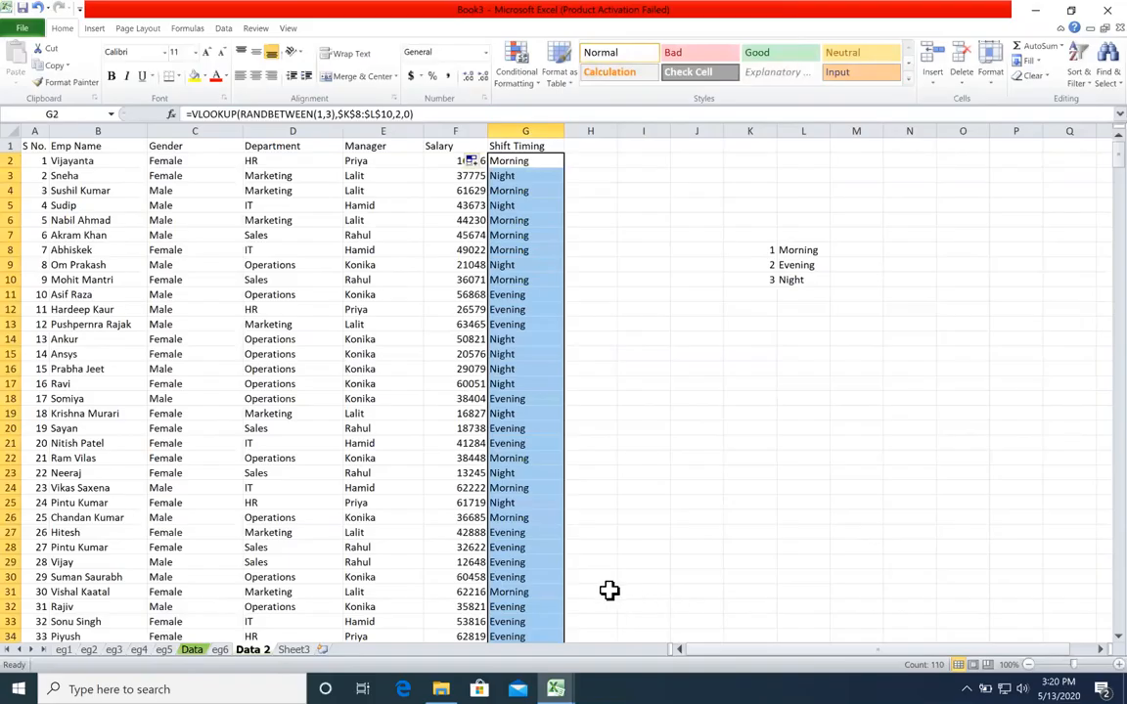
Replace the Shift Timing formulas with their static values
key(ctrl+c)
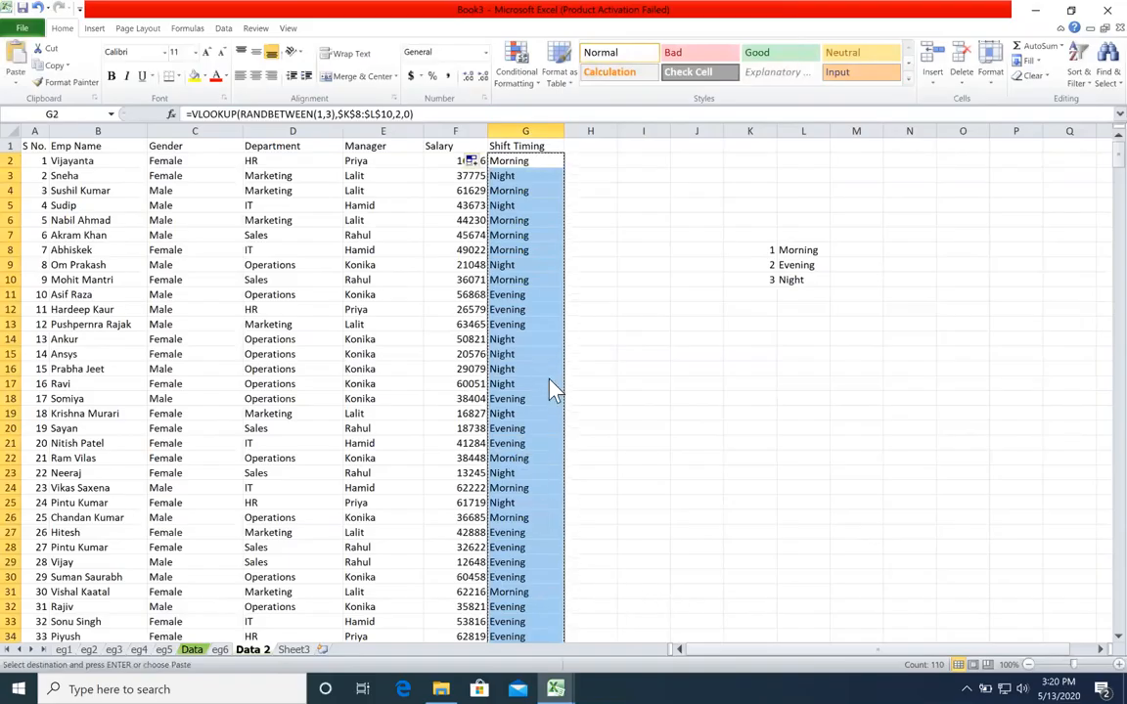
right_click(551, 383)
click(598, 457)
click(475, 403)
click(631, 557)
Delete the helper columns K and L that hold the shift lookup list
drag(797, 131, 764, 126)
right_click(800, 291)
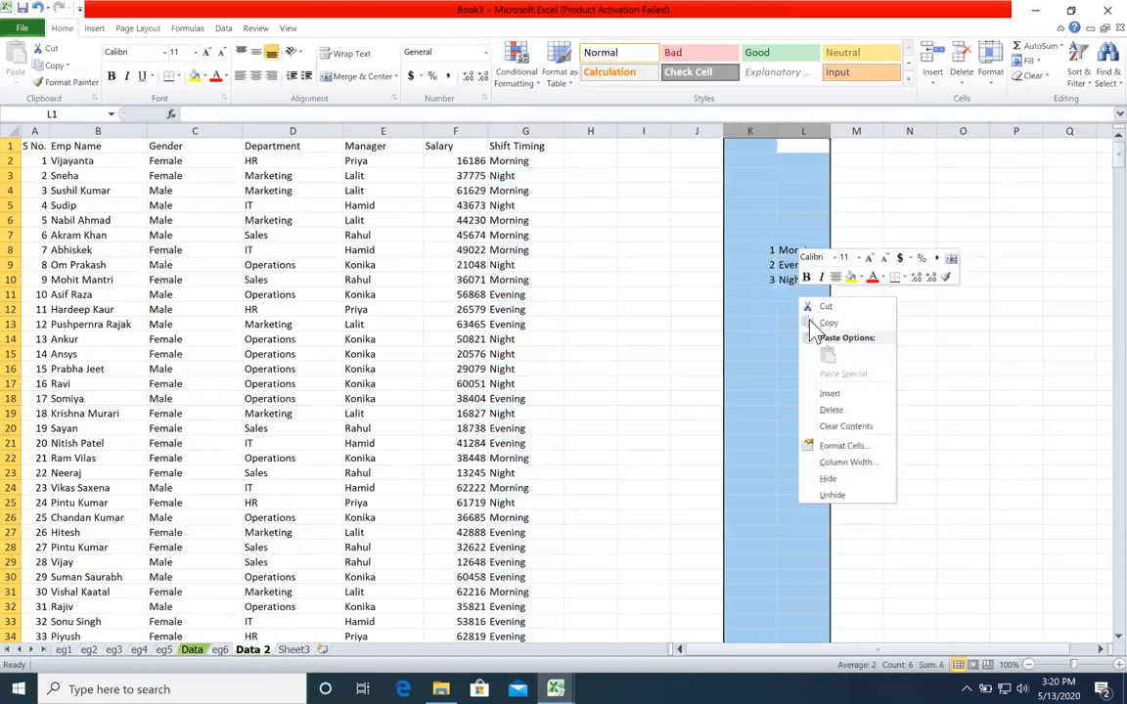
click(839, 409)
click(767, 384)
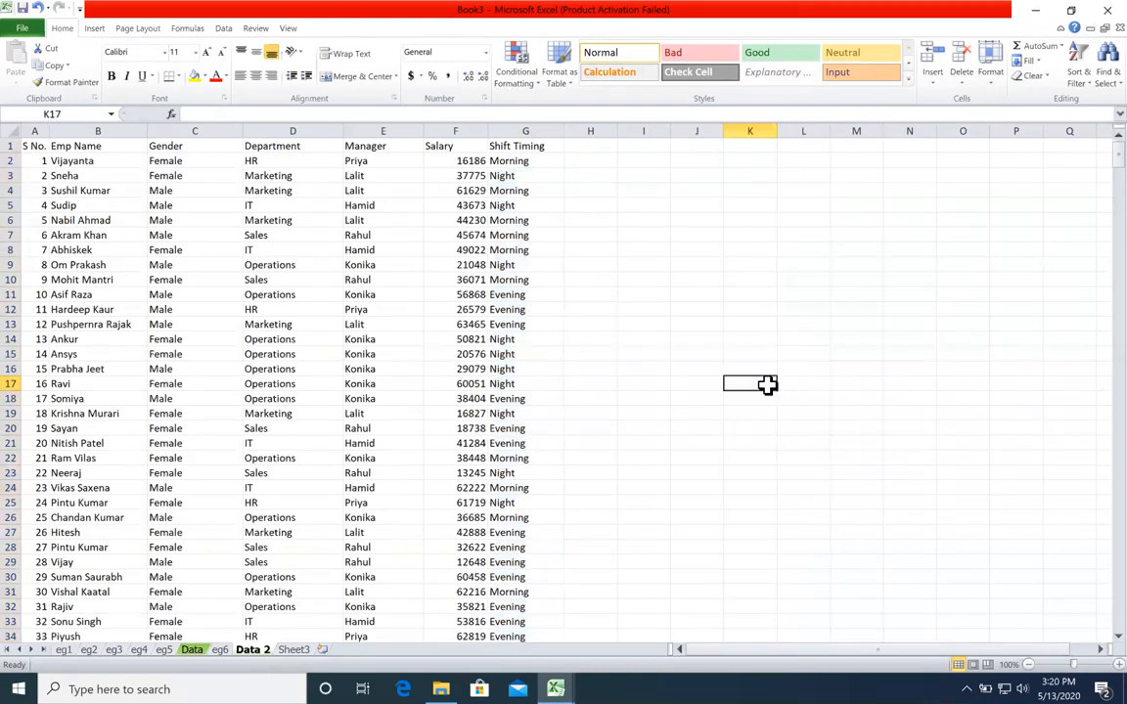
Widen the Shift Timing column slightly and readjust the Salary column's width
drag(490, 126, 475, 125)
mouse_move(564, 126)
mouse_down()
mouse_move(556, 132)
mouse_move(572, 131)
mouse_up()
drag(475, 131, 487, 127)
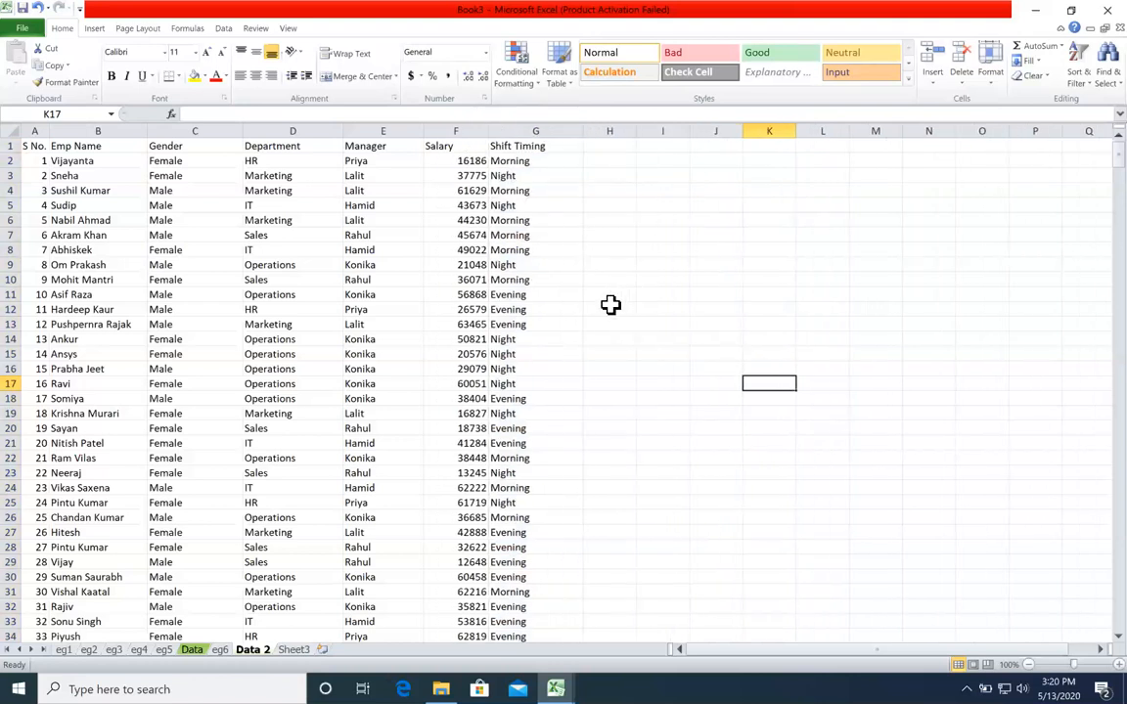
click(610, 309)
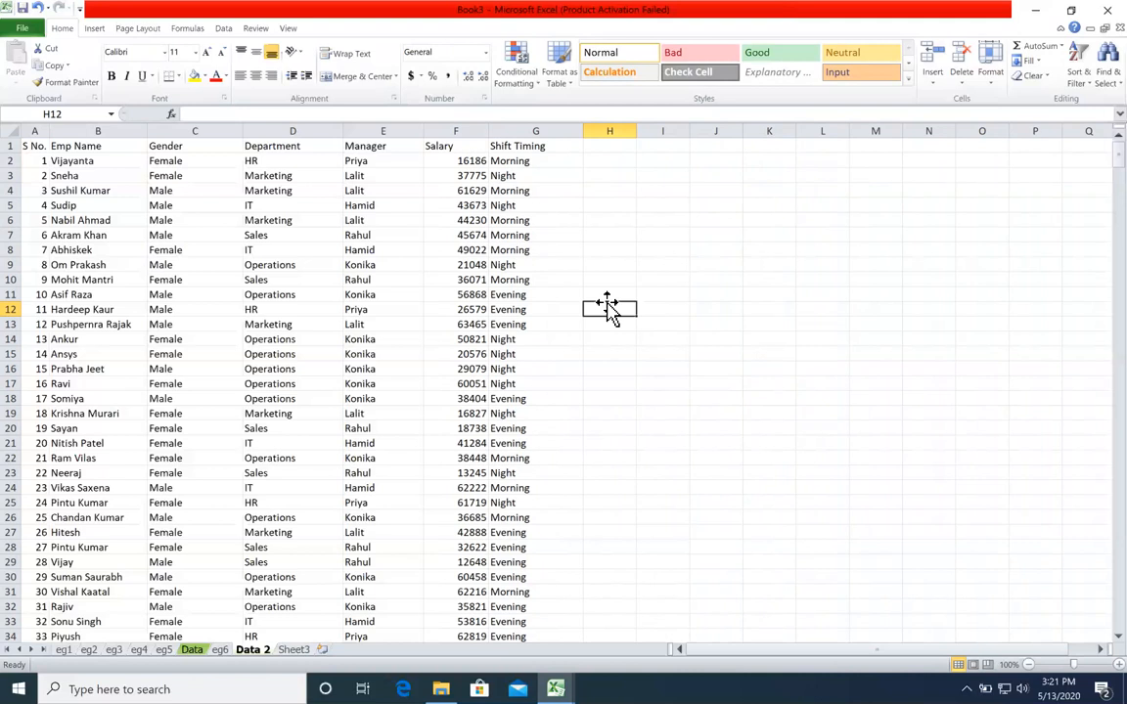
Create a pivot table on a new worksheet from the range 'Data 2'!$A$1:$G$111
click(220, 279)
click(94, 27)
click(20, 56)
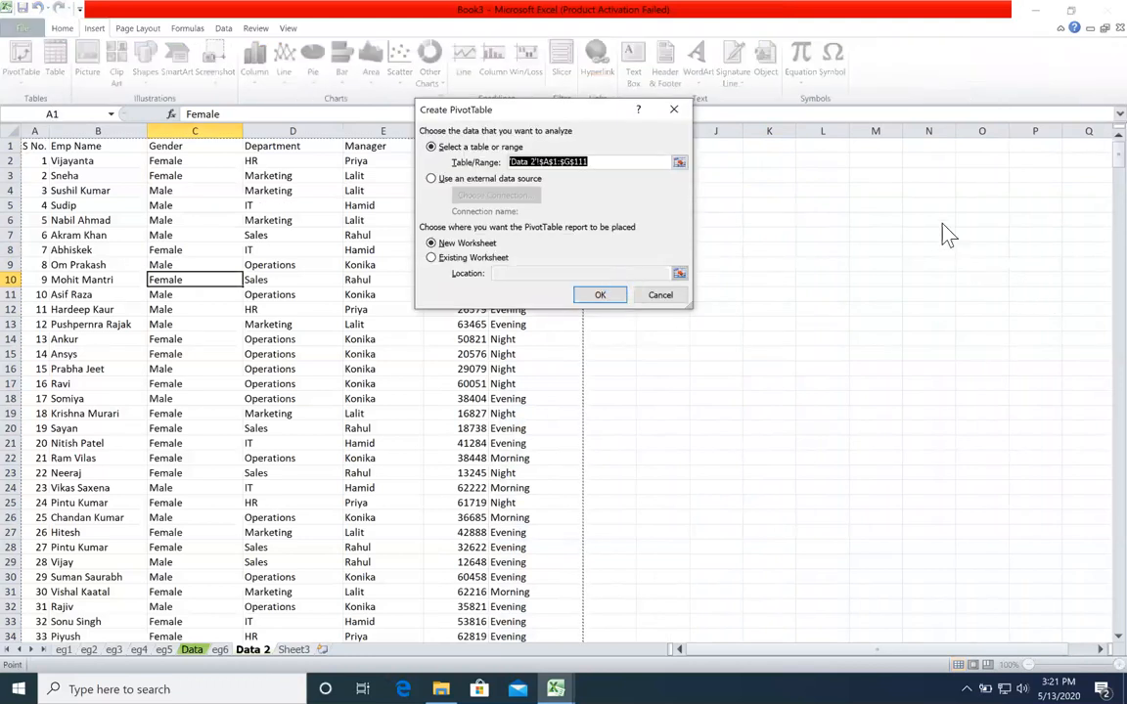
key(Return)
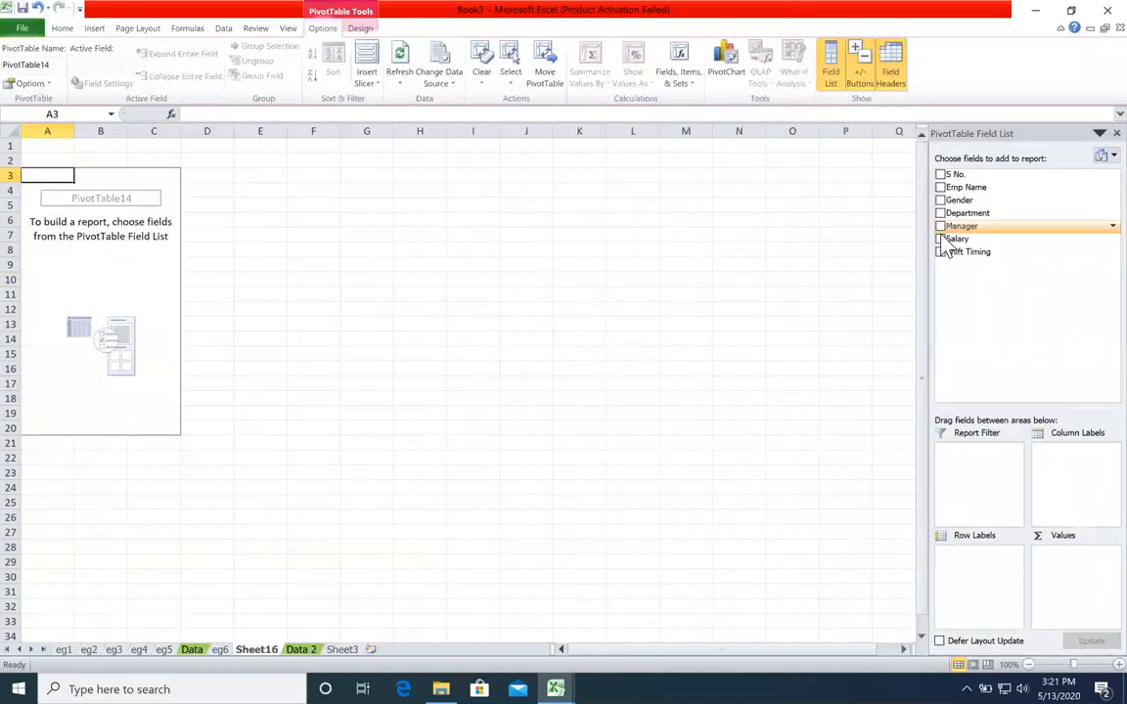
Add Department and Shift Timing as row labels and inspect the department headings
click(940, 212)
click(940, 251)
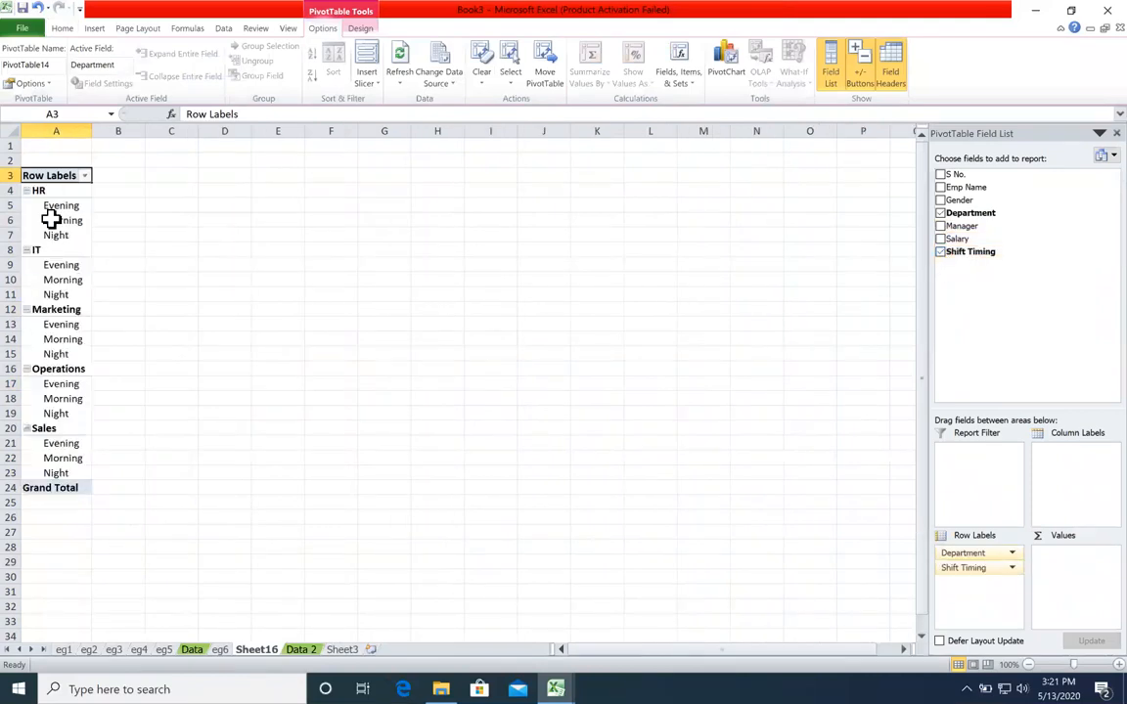
click(39, 191)
click(59, 250)
ctrl+click(76, 309)
ctrl+click(74, 368)
ctrl+click(71, 429)
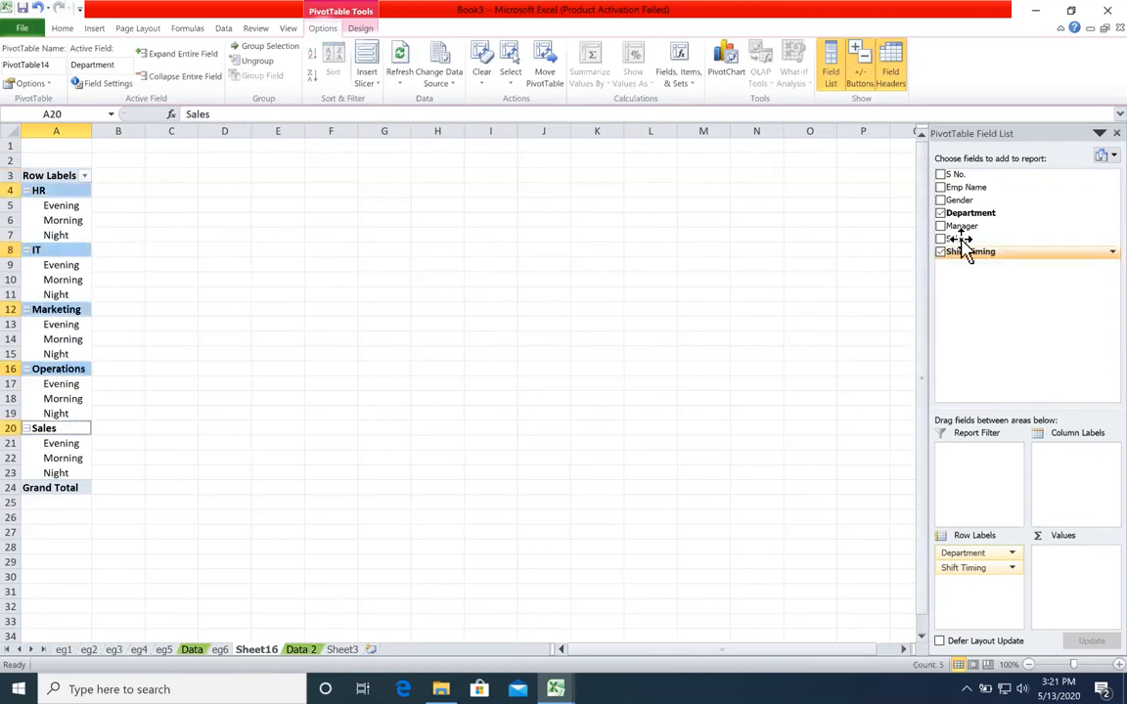
Add a count of Emp Name to the pivot values and inspect the shifts nested under each department
drag(966, 187, 1085, 569)
click(137, 249)
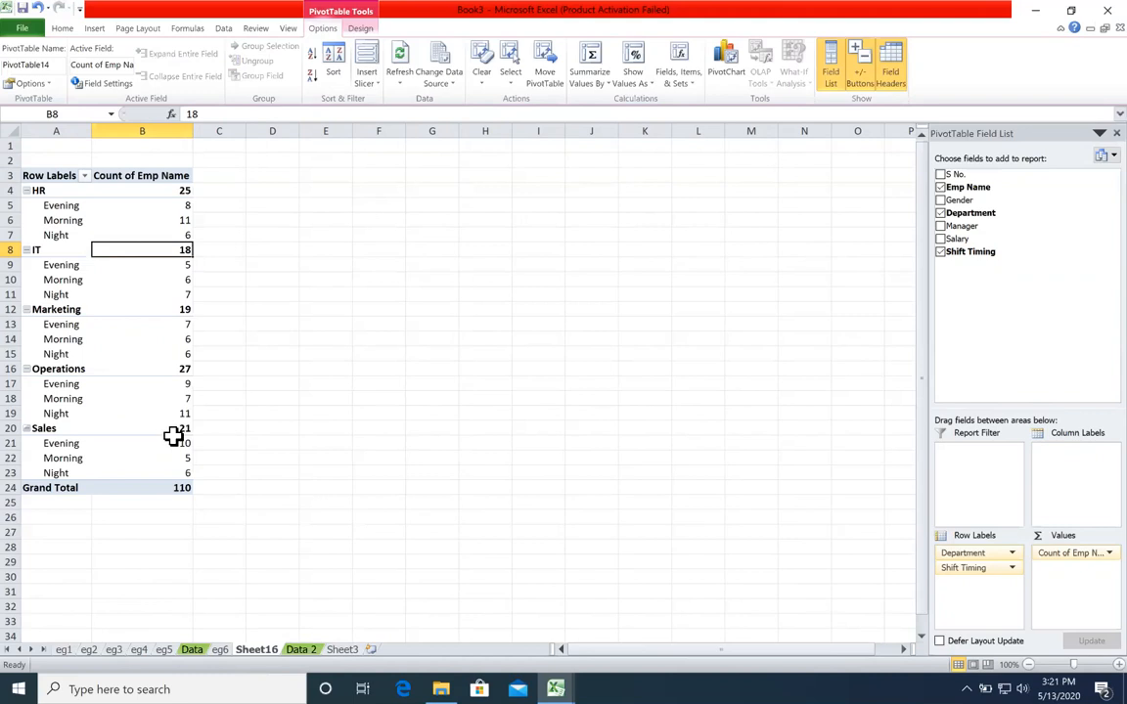
drag(61, 205, 78, 221)
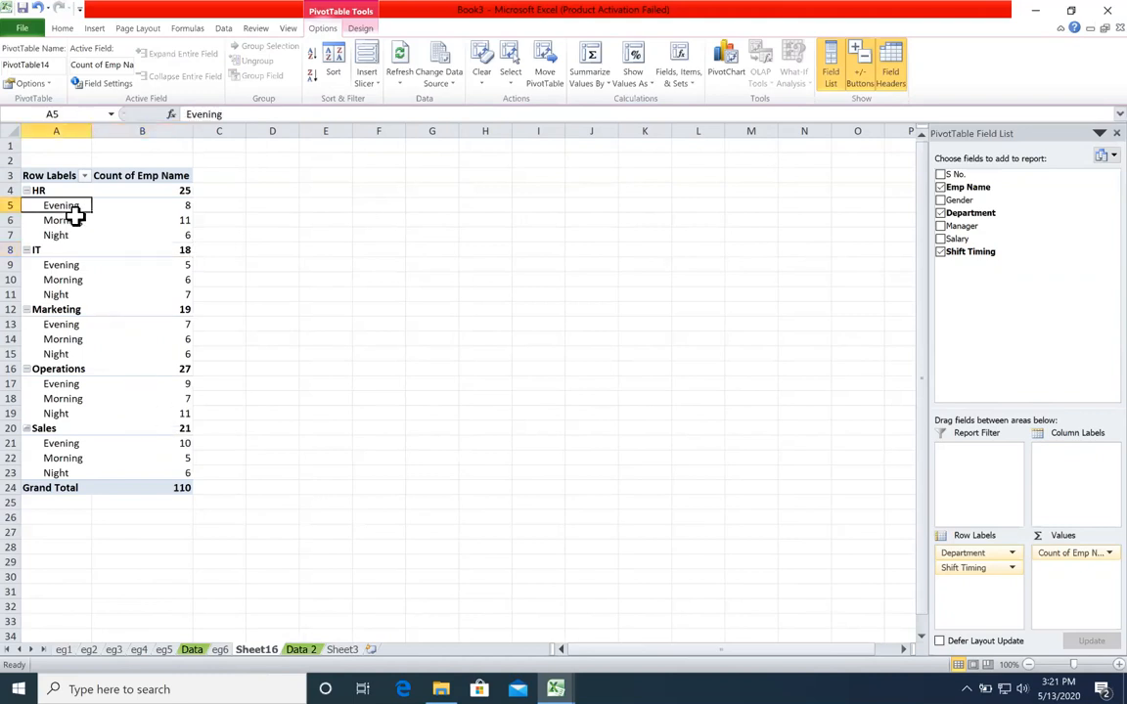
drag(84, 265, 83, 294)
drag(83, 339, 82, 463)
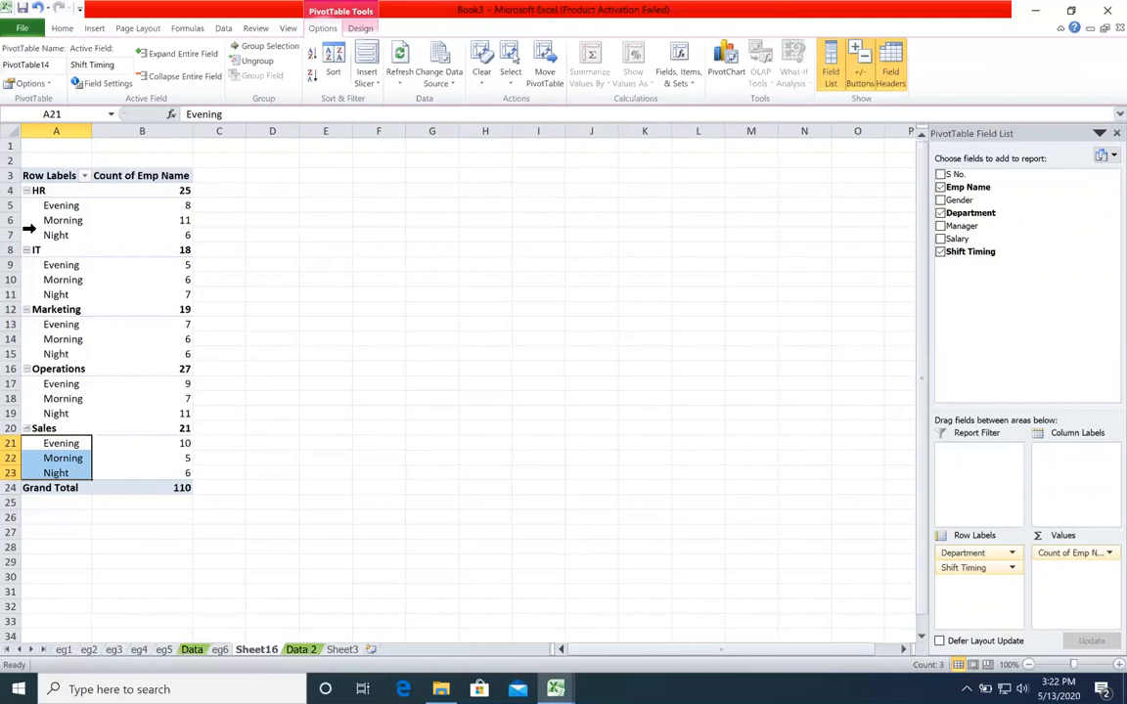
drag(61, 193, 150, 463)
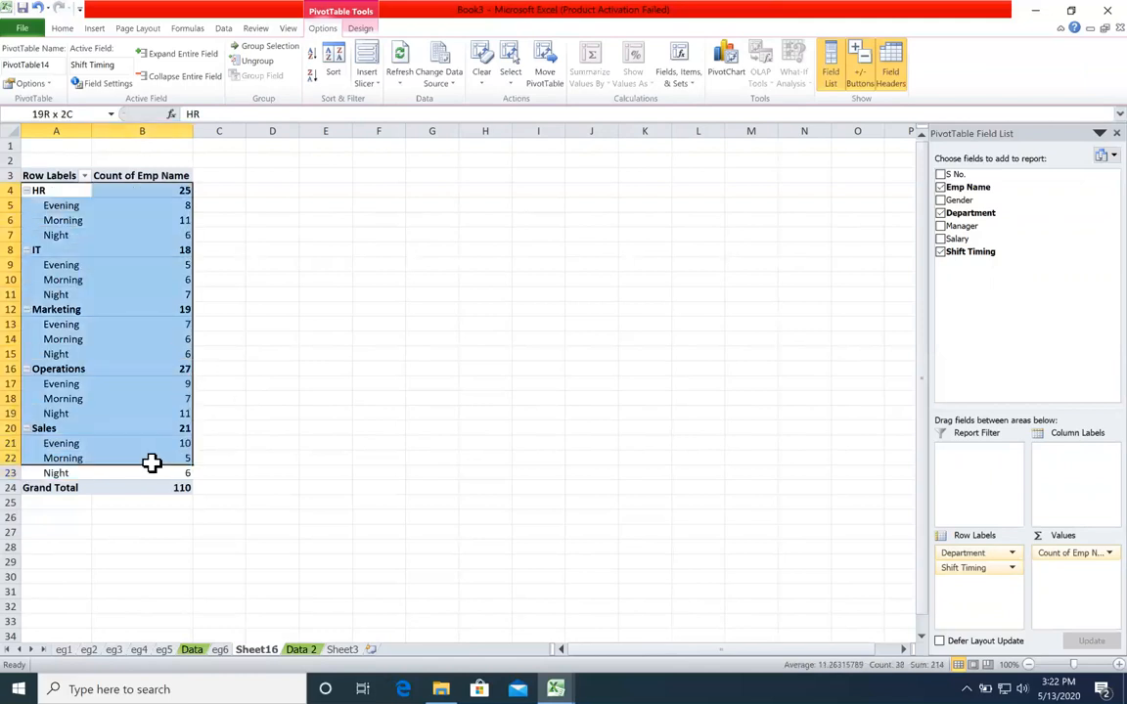
click(146, 395)
Move Shift Timing from the row labels to the column labels and inspect the HR row's counts
drag(985, 582, 1069, 472)
click(540, 305)
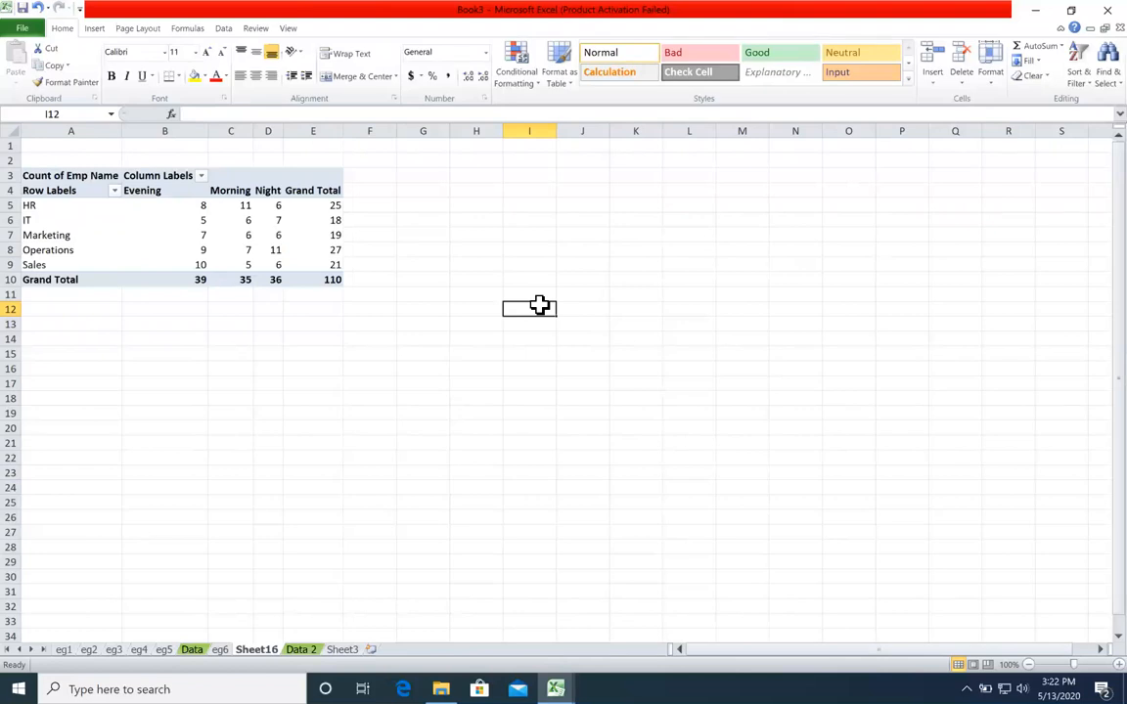
click(298, 206)
click(256, 206)
click(215, 207)
Examine the Evening shift's employee counts for each department
drag(168, 189, 193, 283)
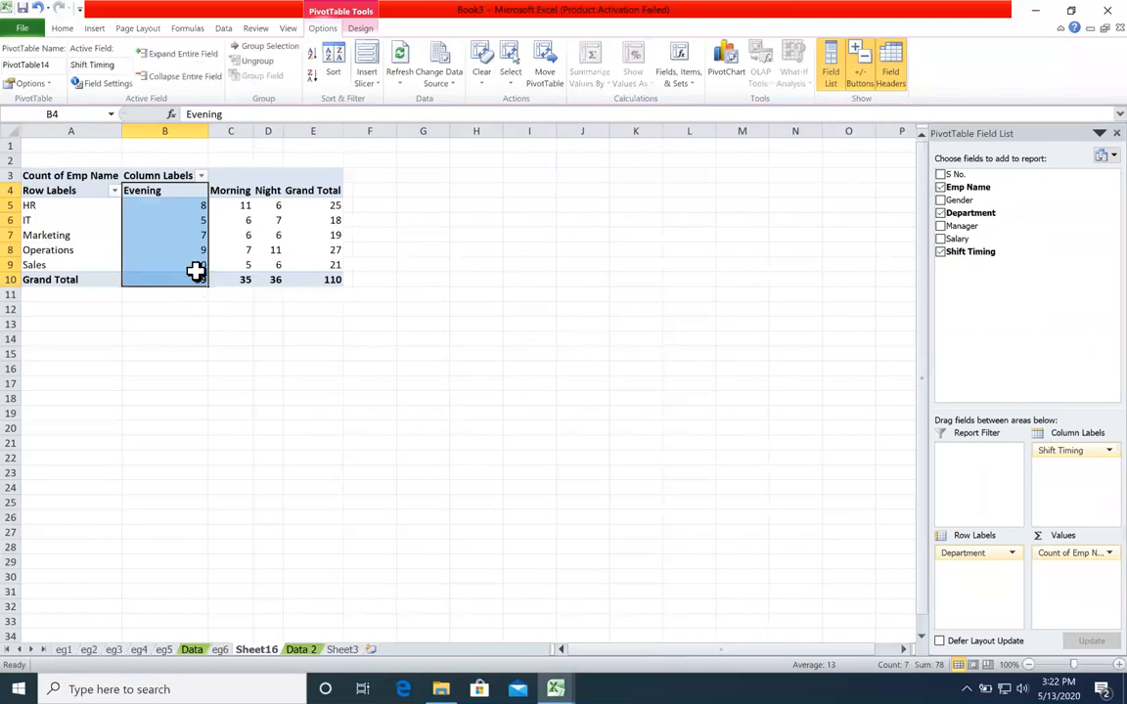
click(198, 263)
click(192, 248)
drag(190, 235, 183, 220)
click(180, 206)
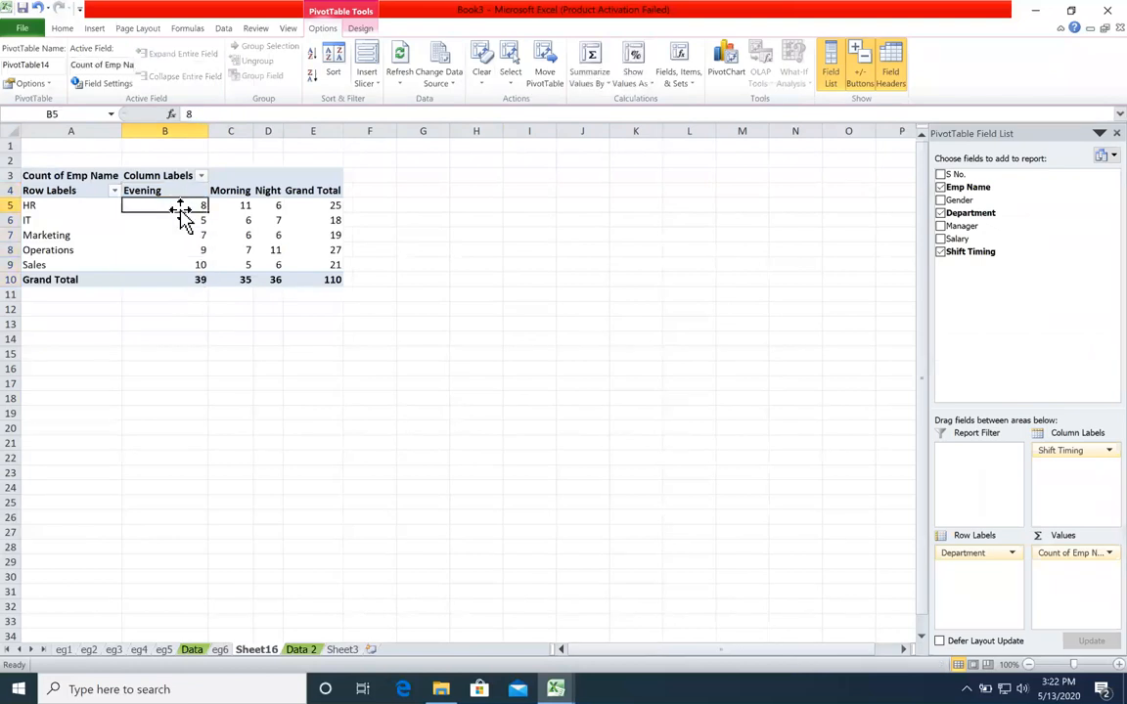
Rename the worksheet holding the employee count pivot table as eg7
double_click(264, 650)
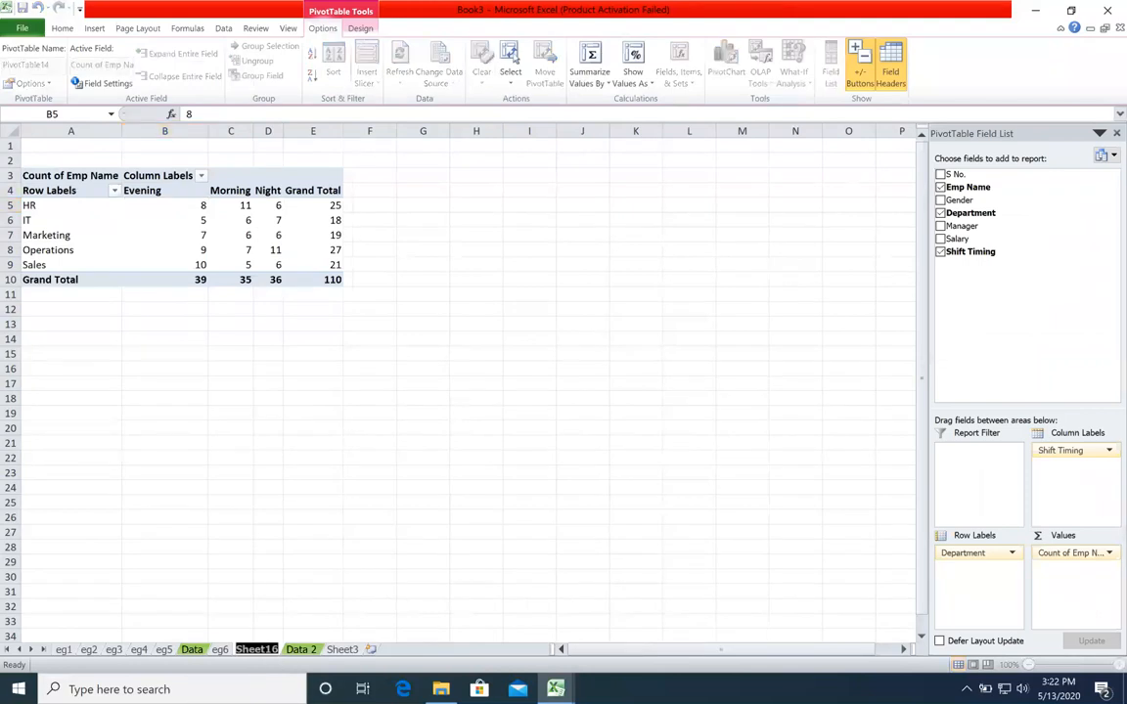
text(eg)
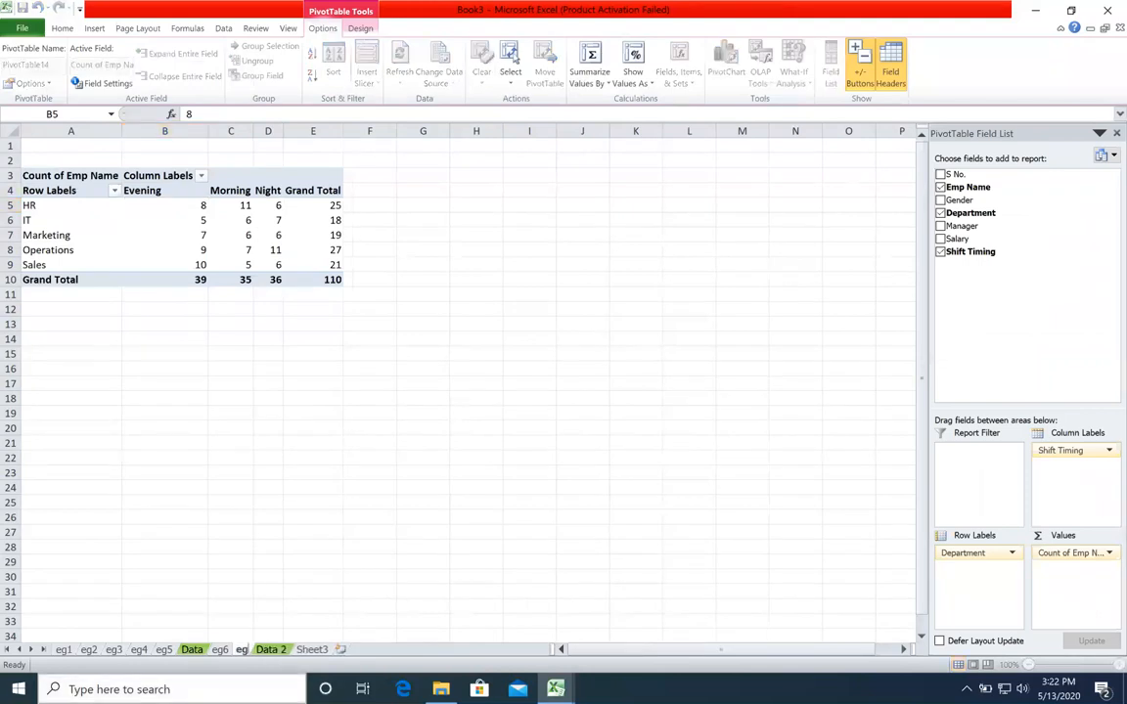
text(7)
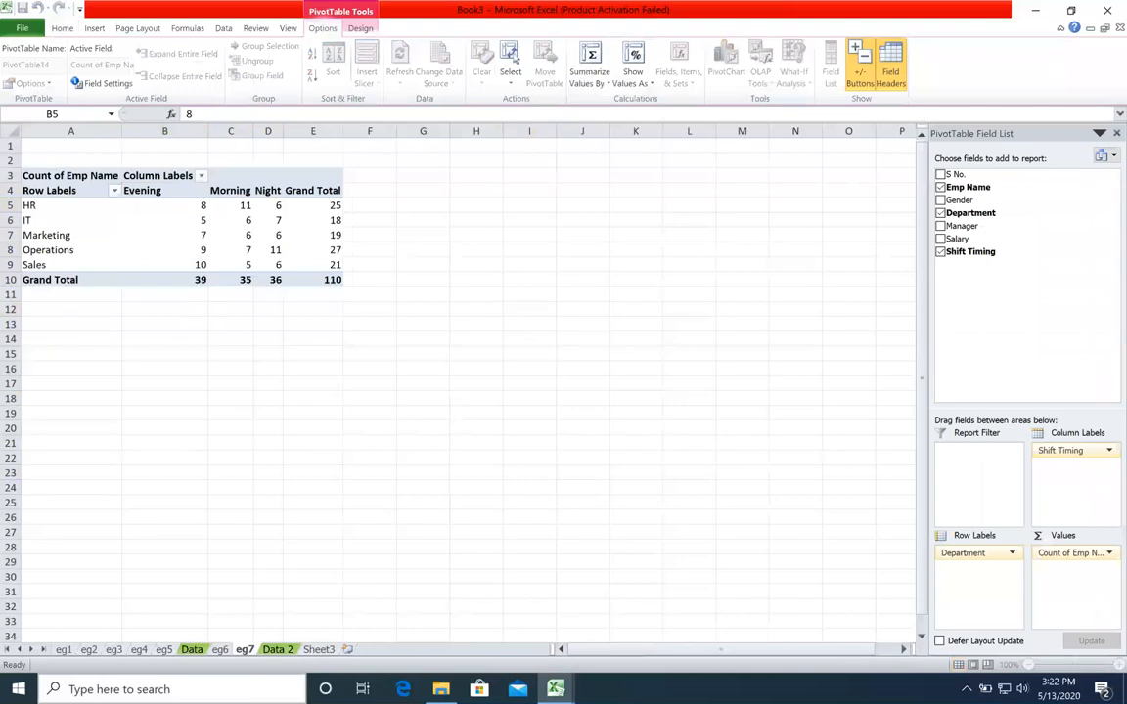
key(Return)
Create another pivot table on a new worksheet from the employee data on the Data 2 sheet
click(289, 653)
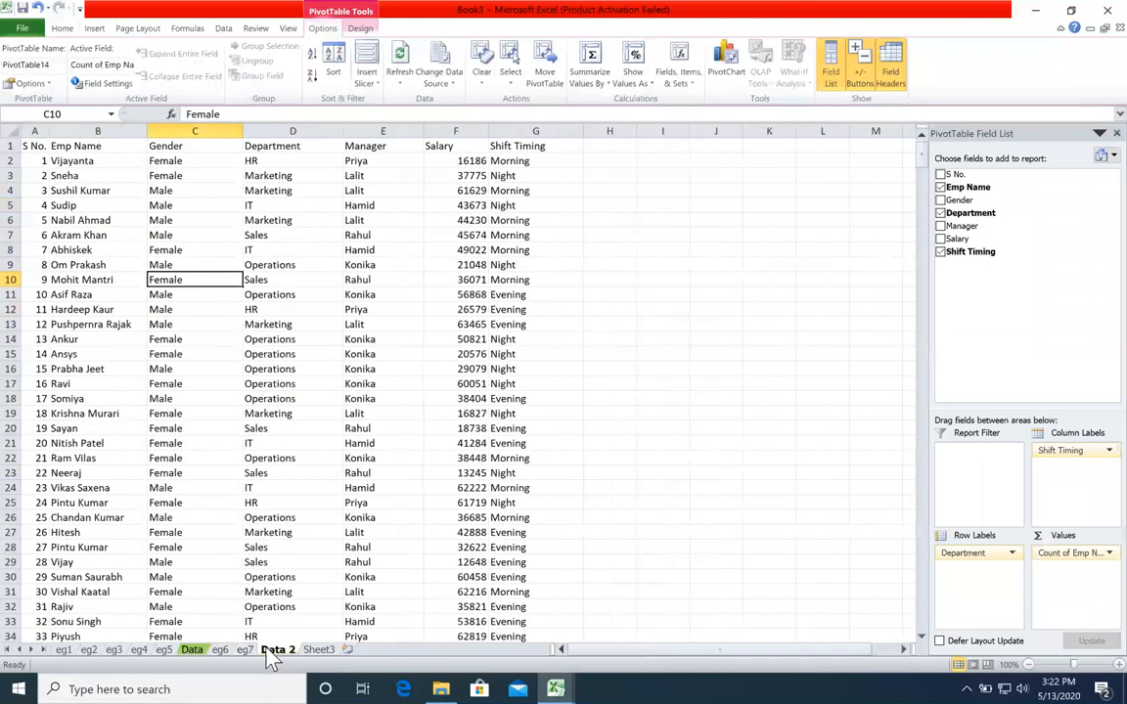
click(244, 650)
click(242, 279)
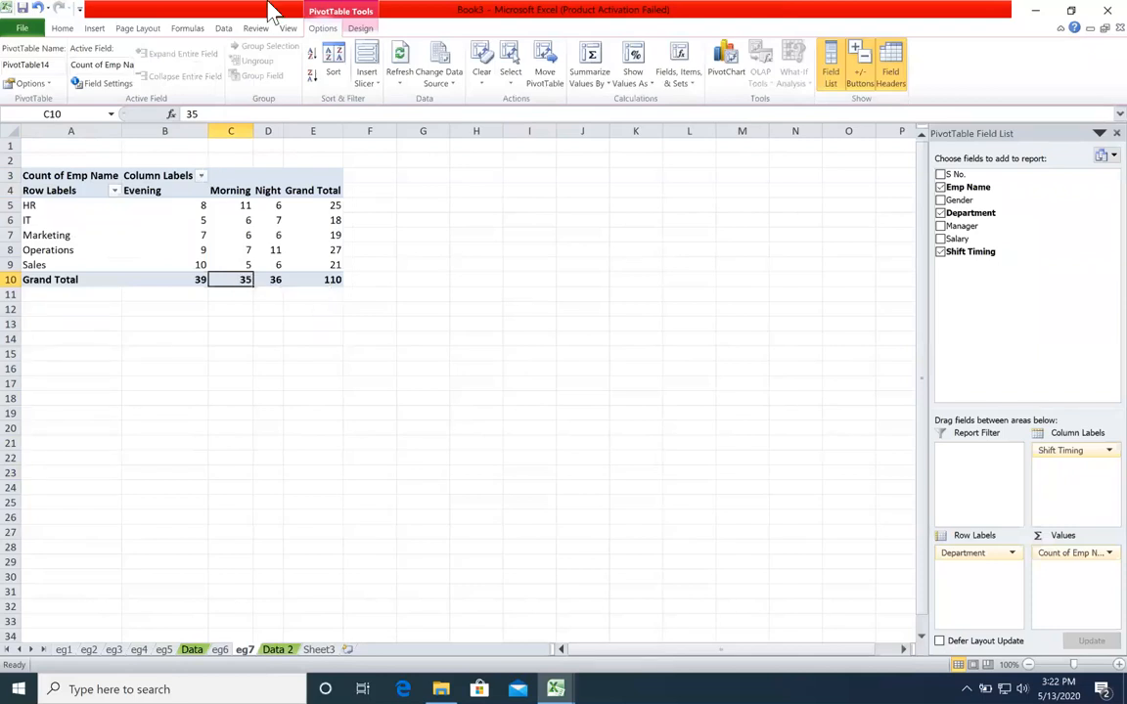
click(346, 546)
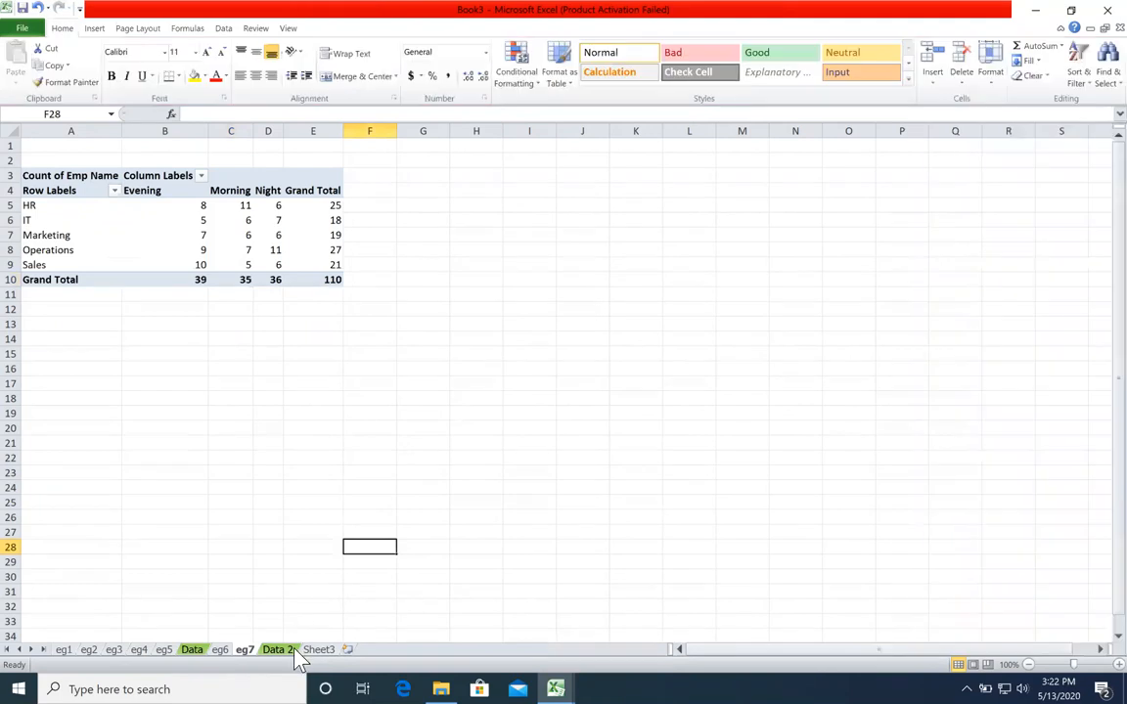
click(282, 649)
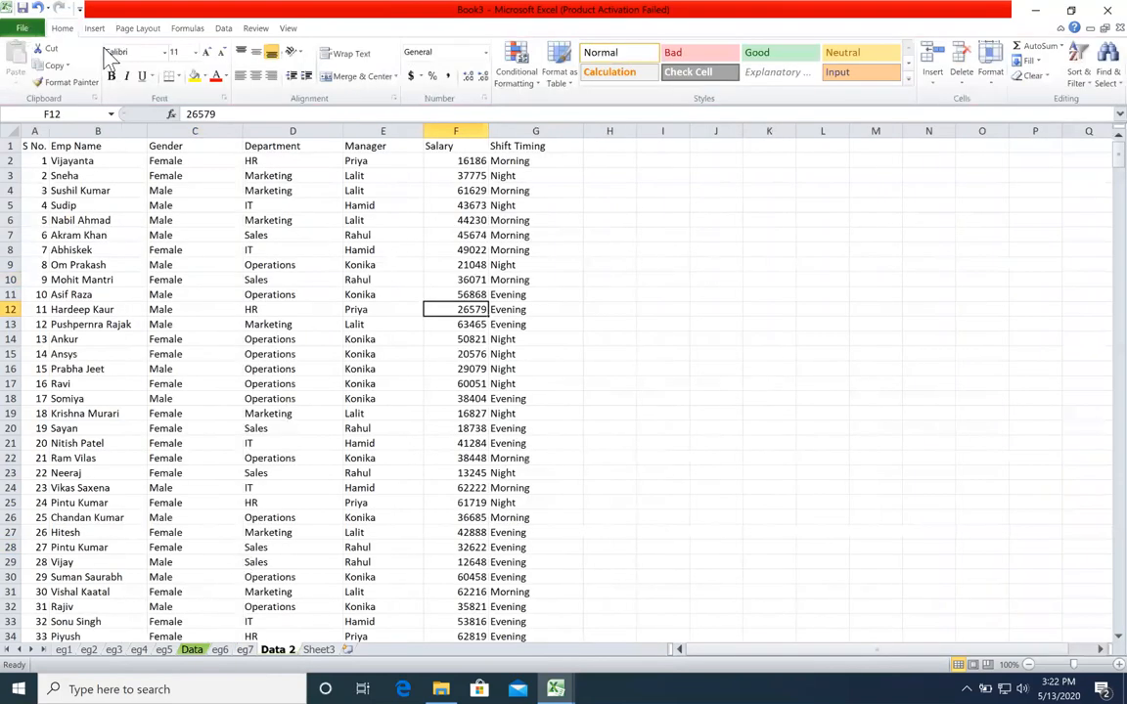
click(195, 324)
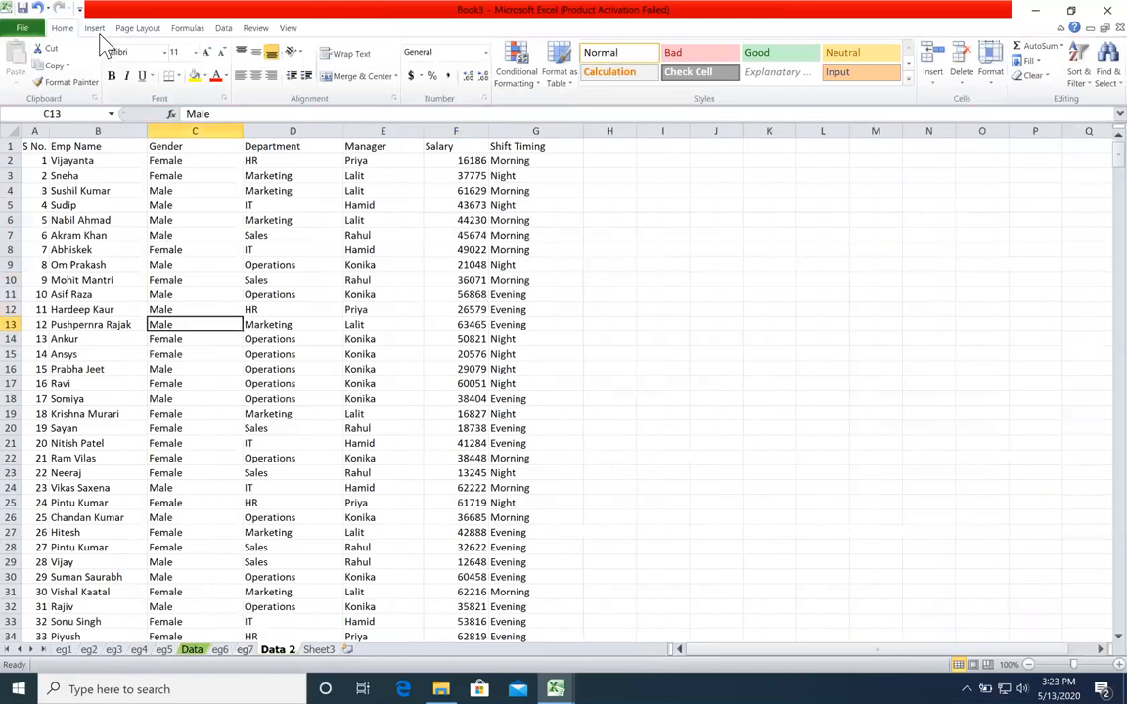
click(94, 27)
click(22, 61)
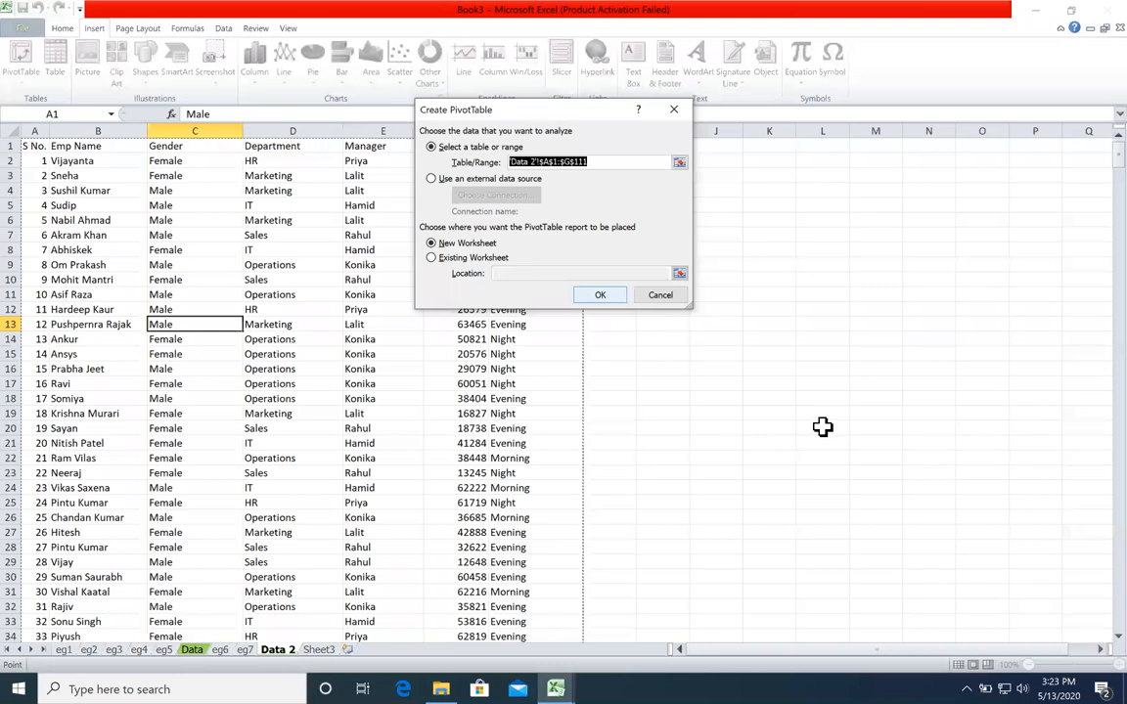
key(Return)
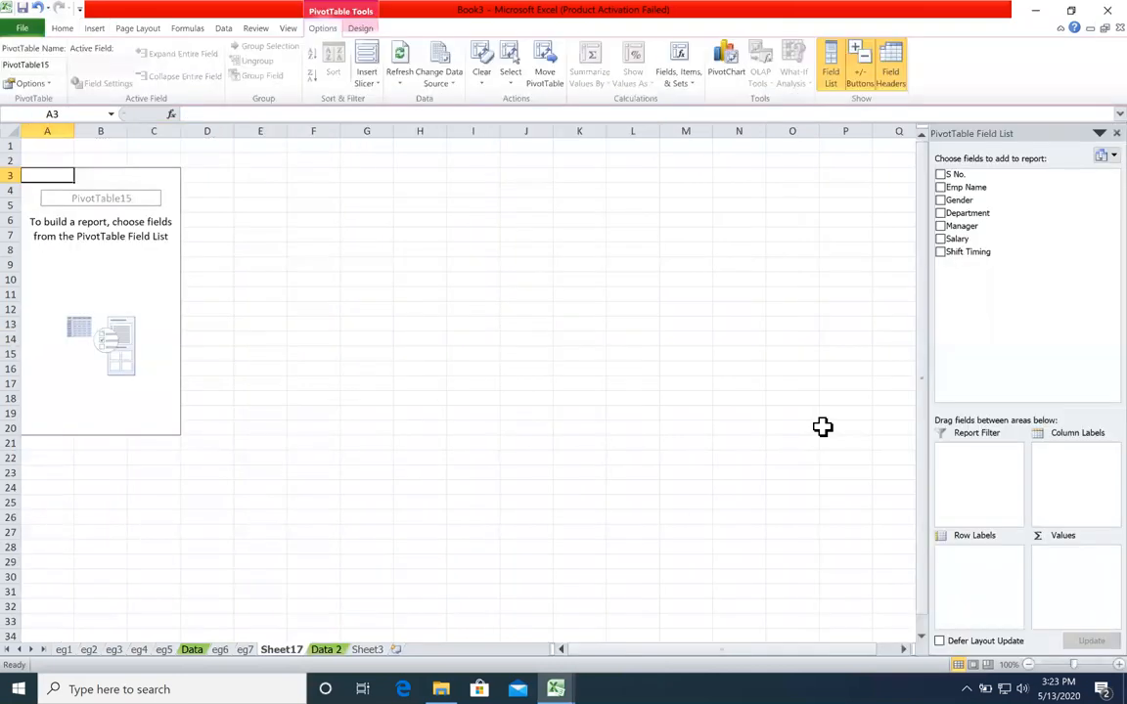
Lay out the pivot table with Department as row labels, Shift Timing as column labels and the sum of Salary as values
click(939, 212)
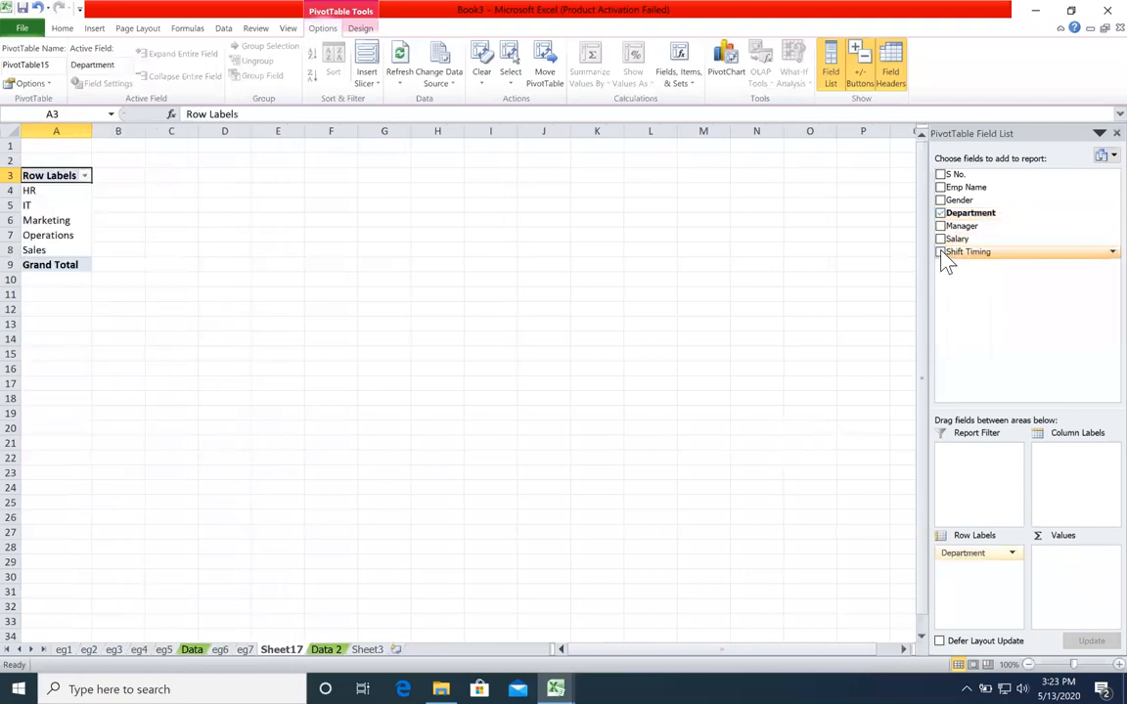
click(940, 252)
click(941, 239)
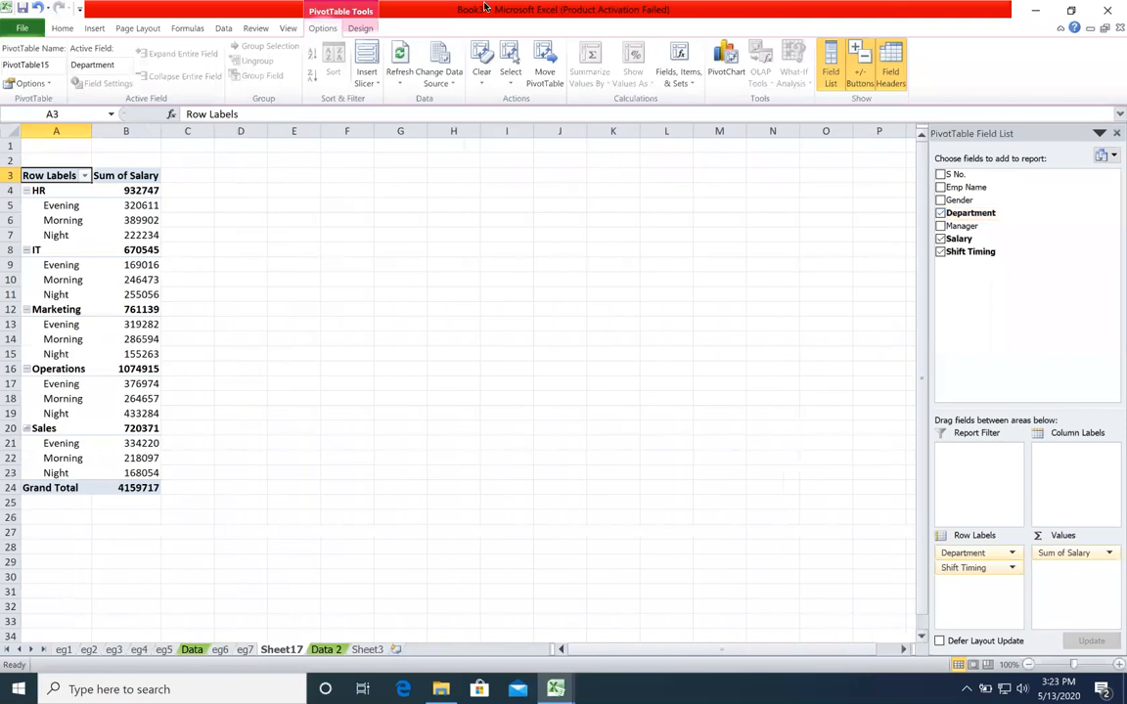
drag(994, 572, 1079, 465)
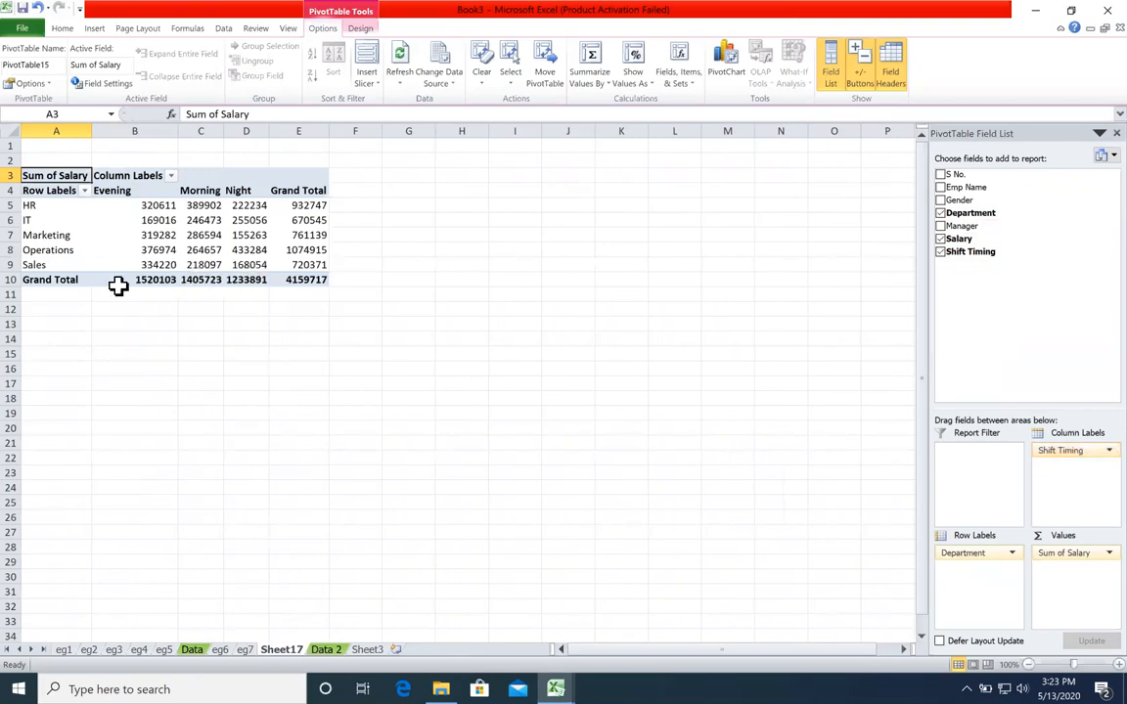
Examine the Morning and Night salary totals and the Operations department's salaries by shift
click(205, 281)
click(253, 281)
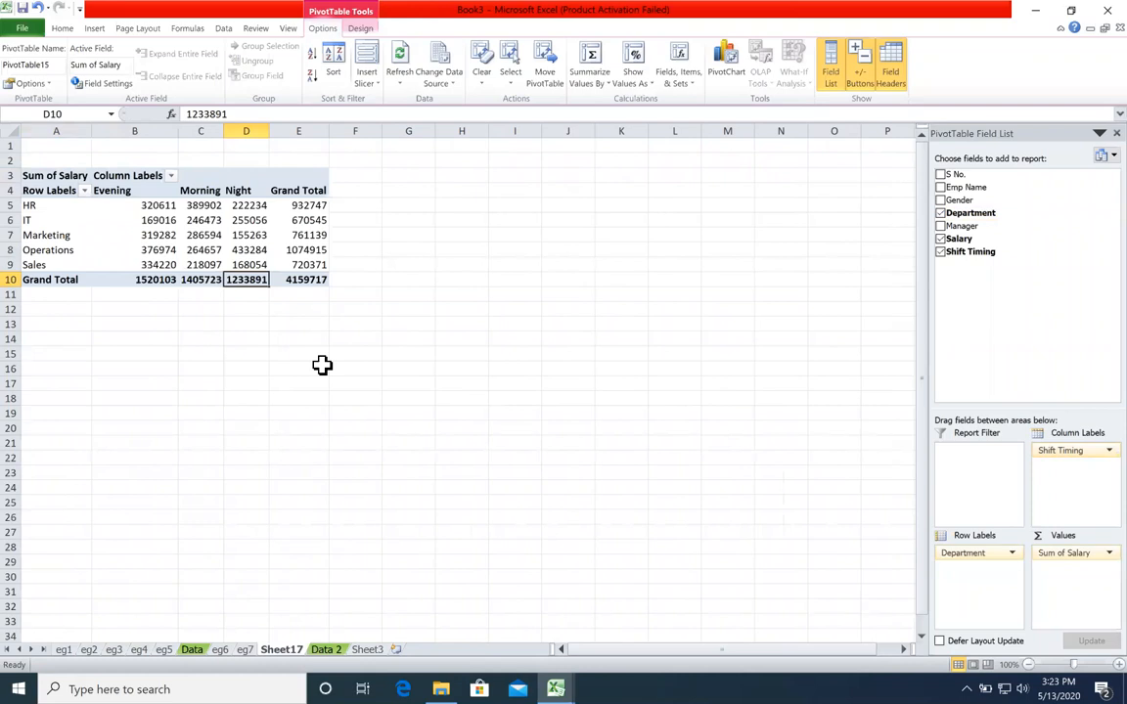
drag(316, 252, 75, 252)
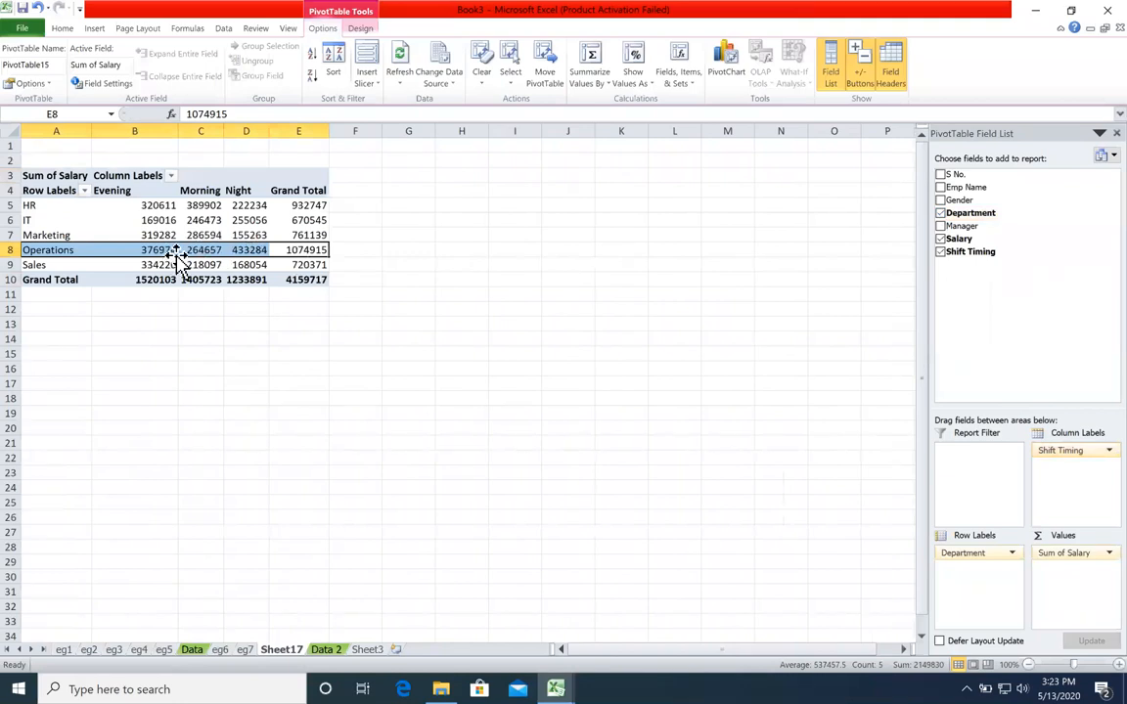
click(258, 252)
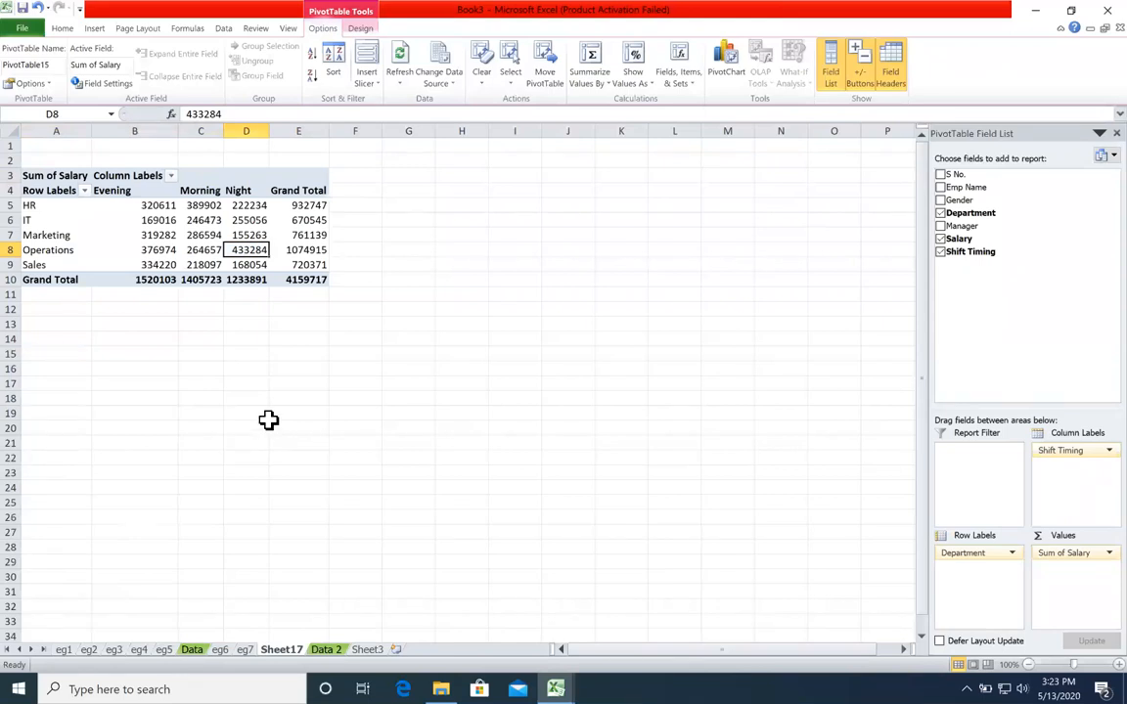
Rename the worksheet holding the salary pivot table as eg8
double_click(281, 649)
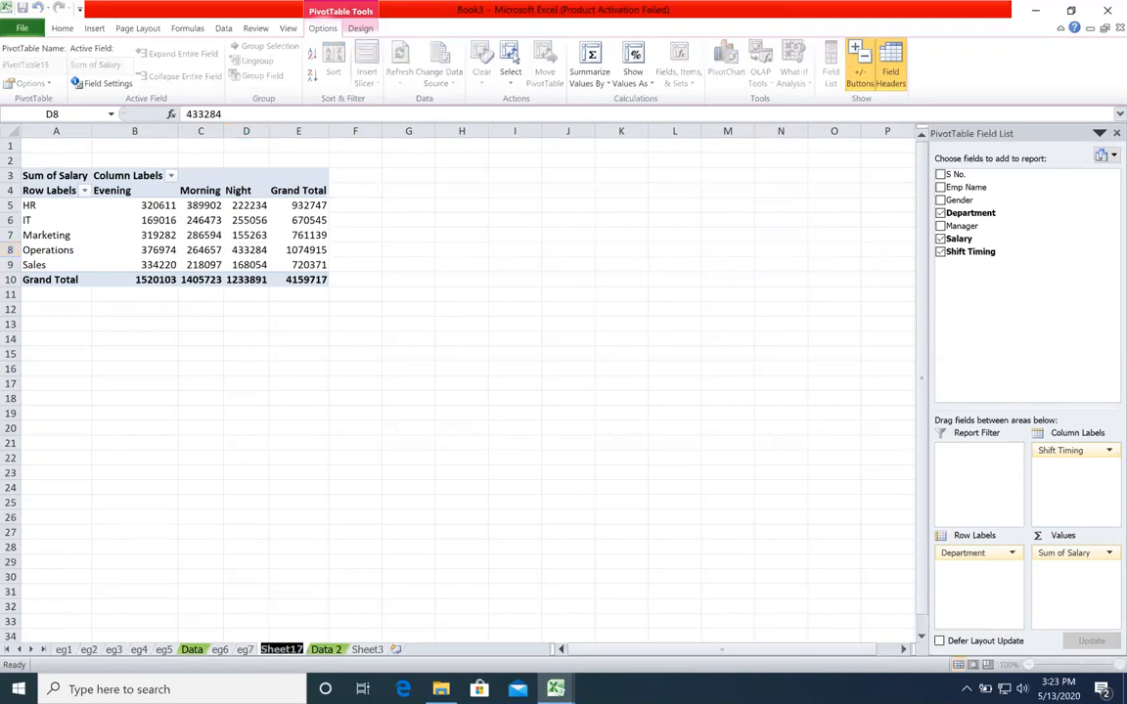
text(eg)
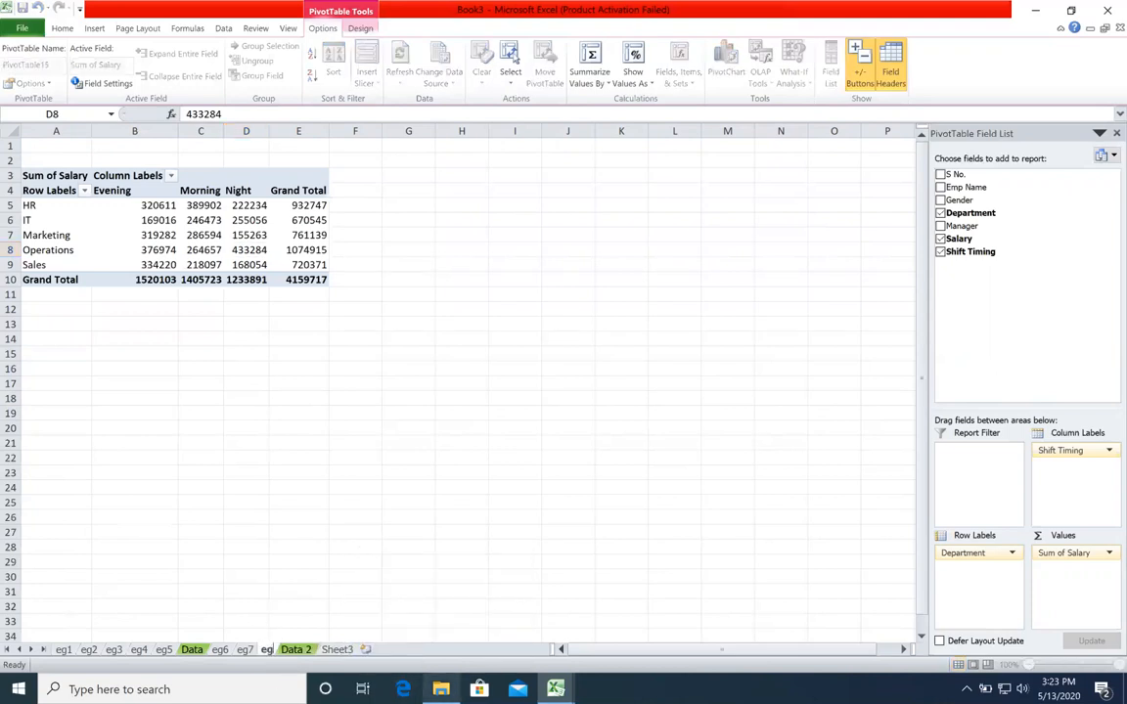
text(8)
key(Return)
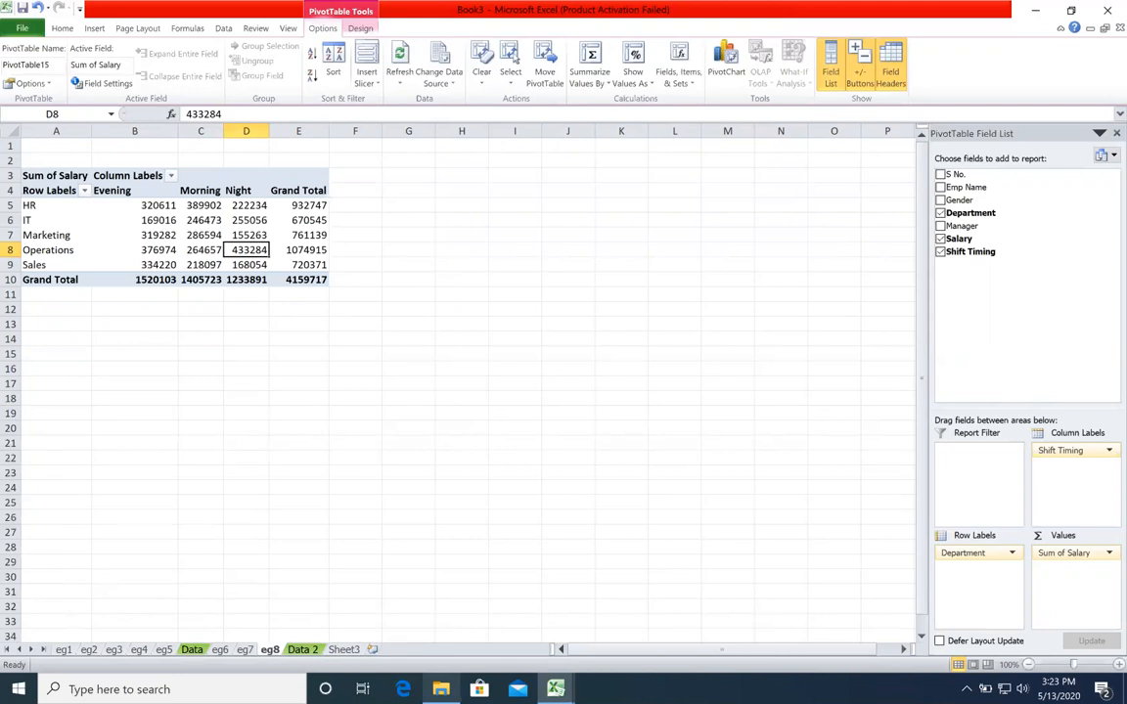
Review the Data 2 source and compare the salary sums on eg8 with the employee counts on eg7
click(302, 649)
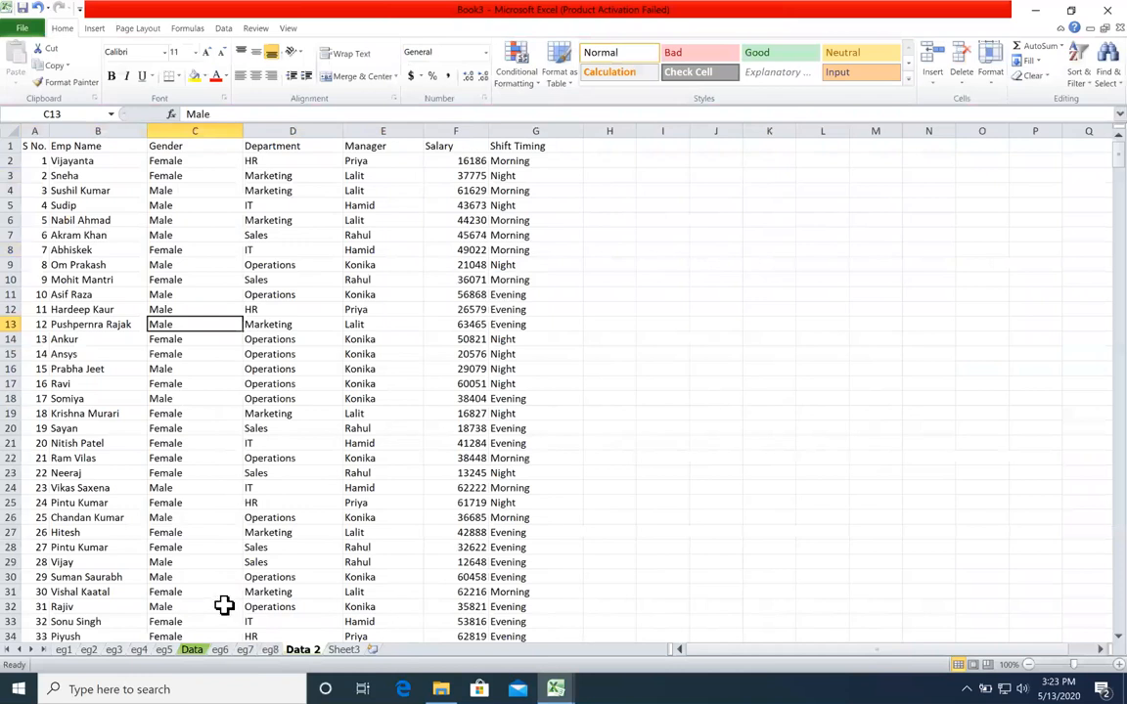
click(269, 649)
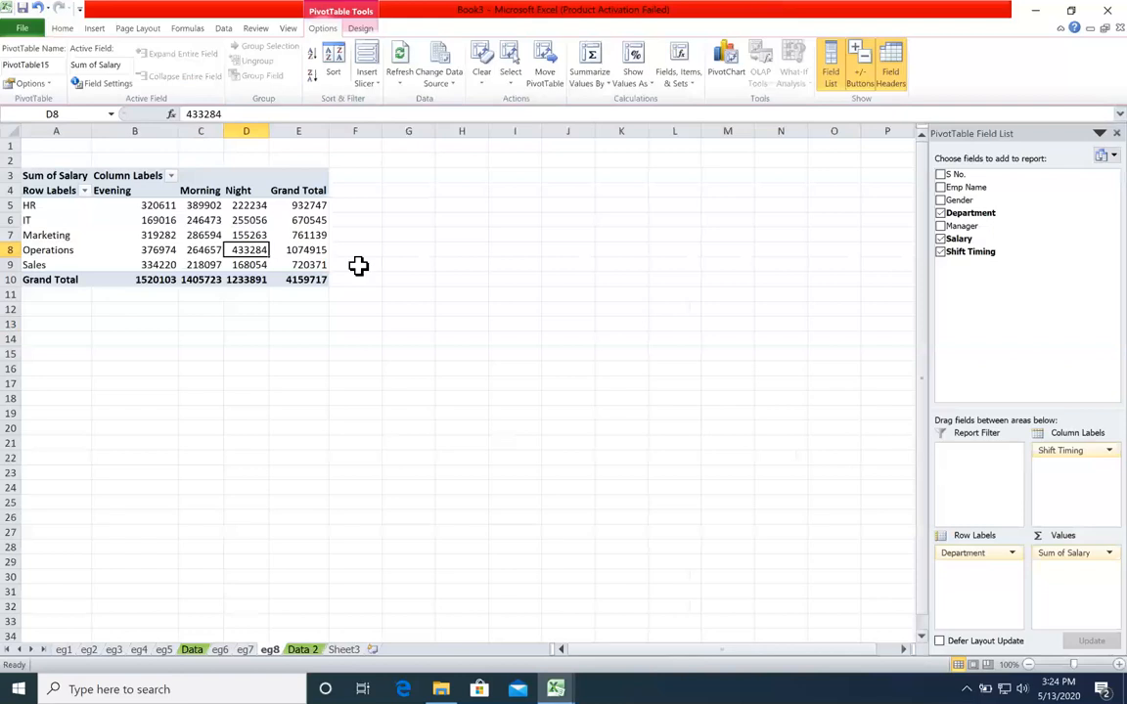
drag(137, 206, 209, 264)
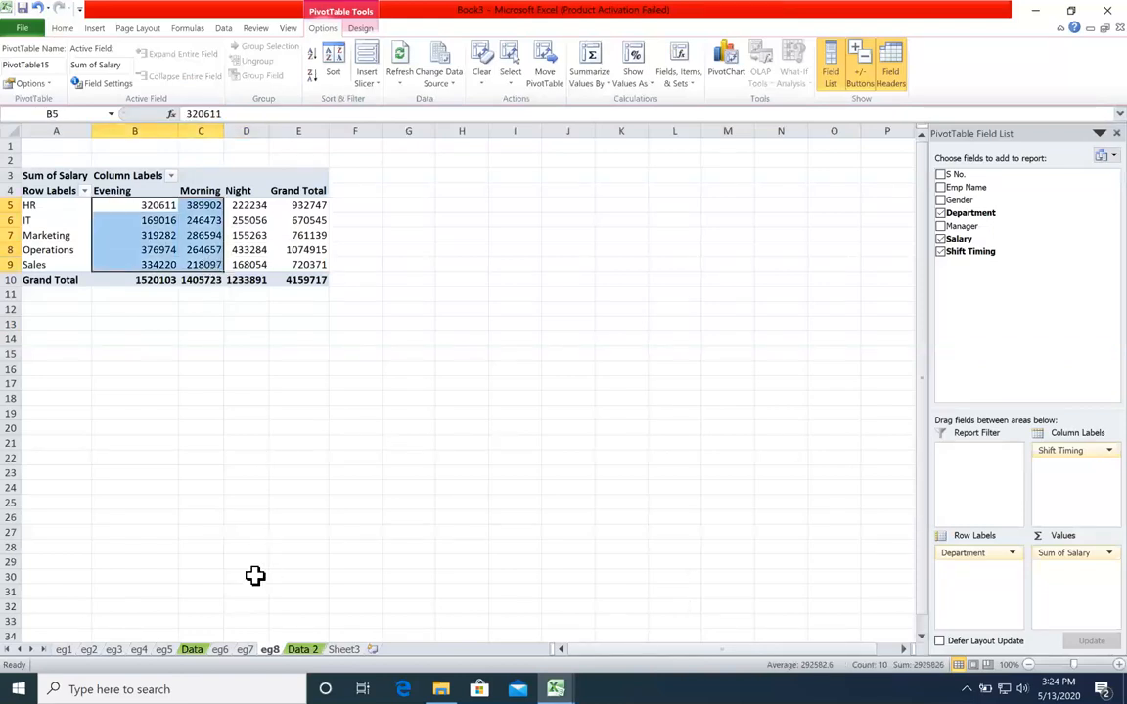
click(245, 650)
drag(156, 193, 298, 263)
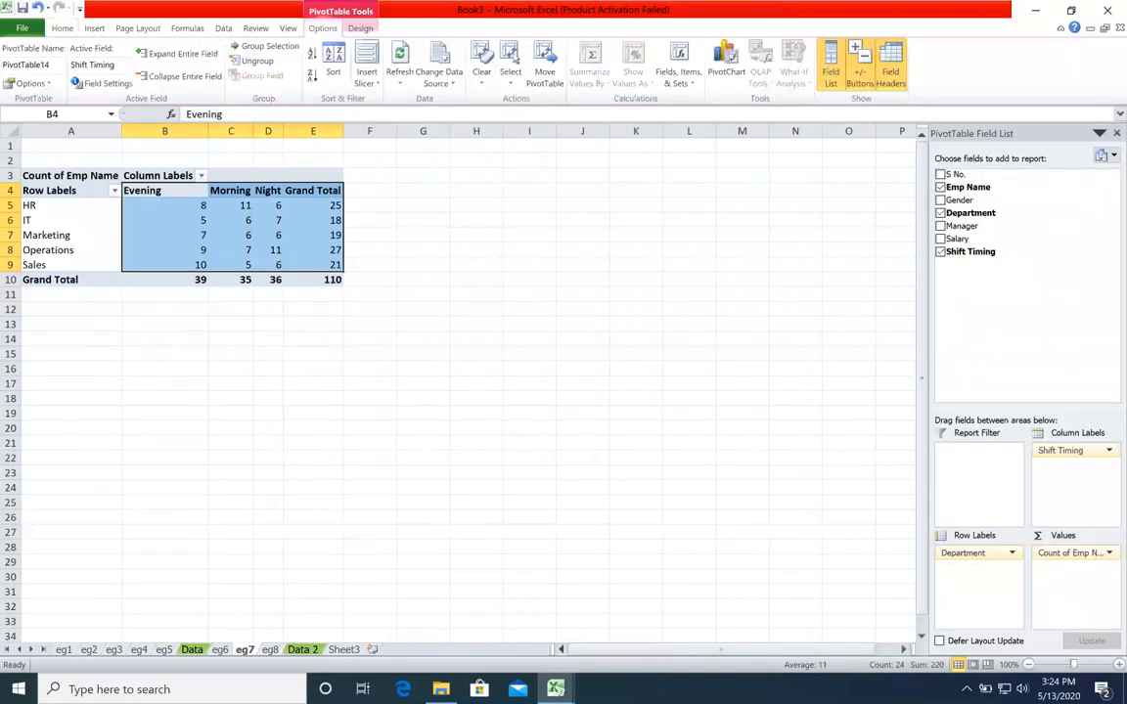
Insert a new pivot table on its own worksheet based on the Data 2 employee table
click(303, 649)
click(282, 221)
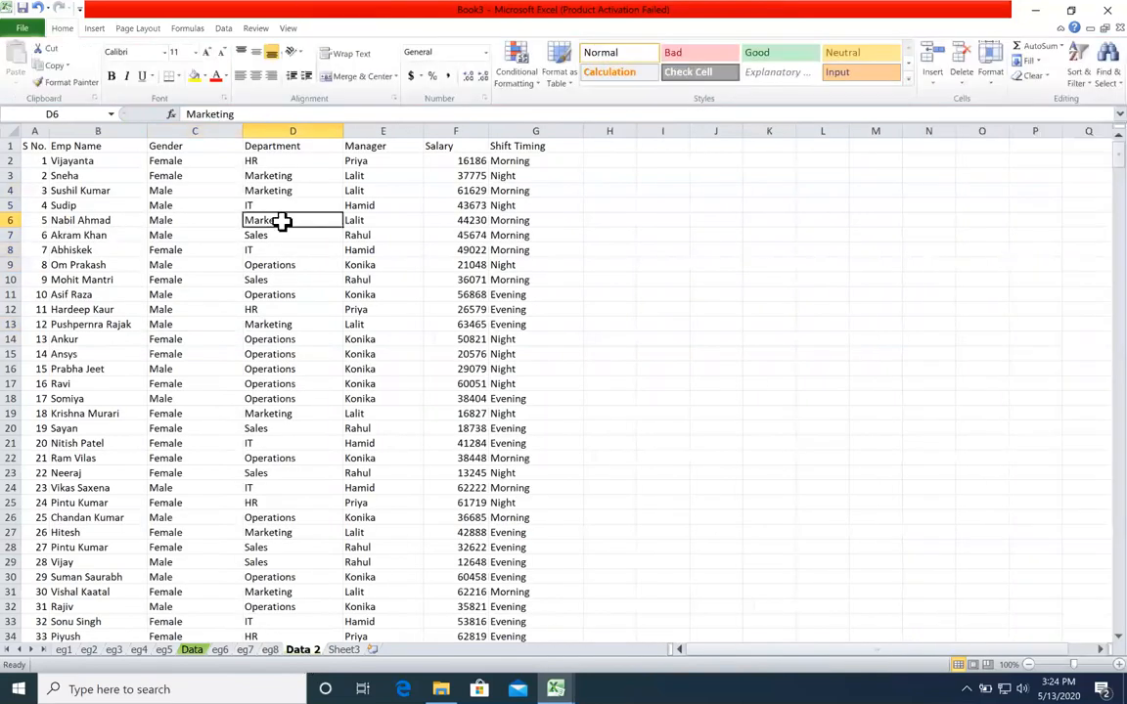
click(93, 30)
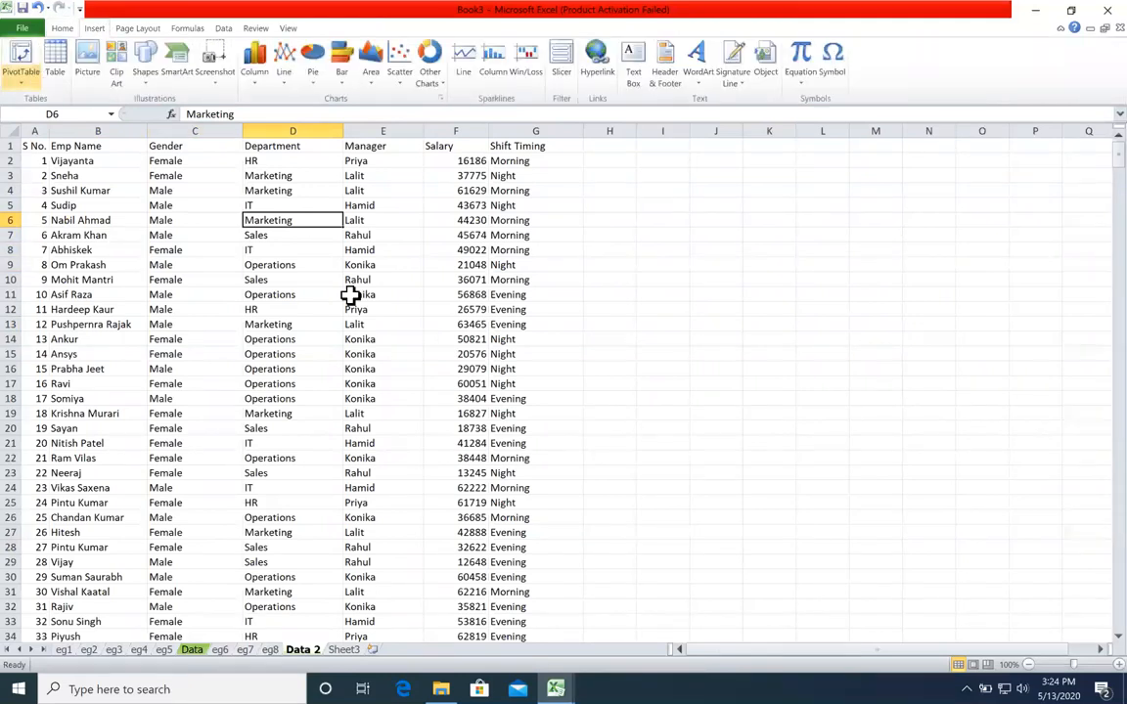
key(alt+n)
key(v)
key(t)
key(Return)
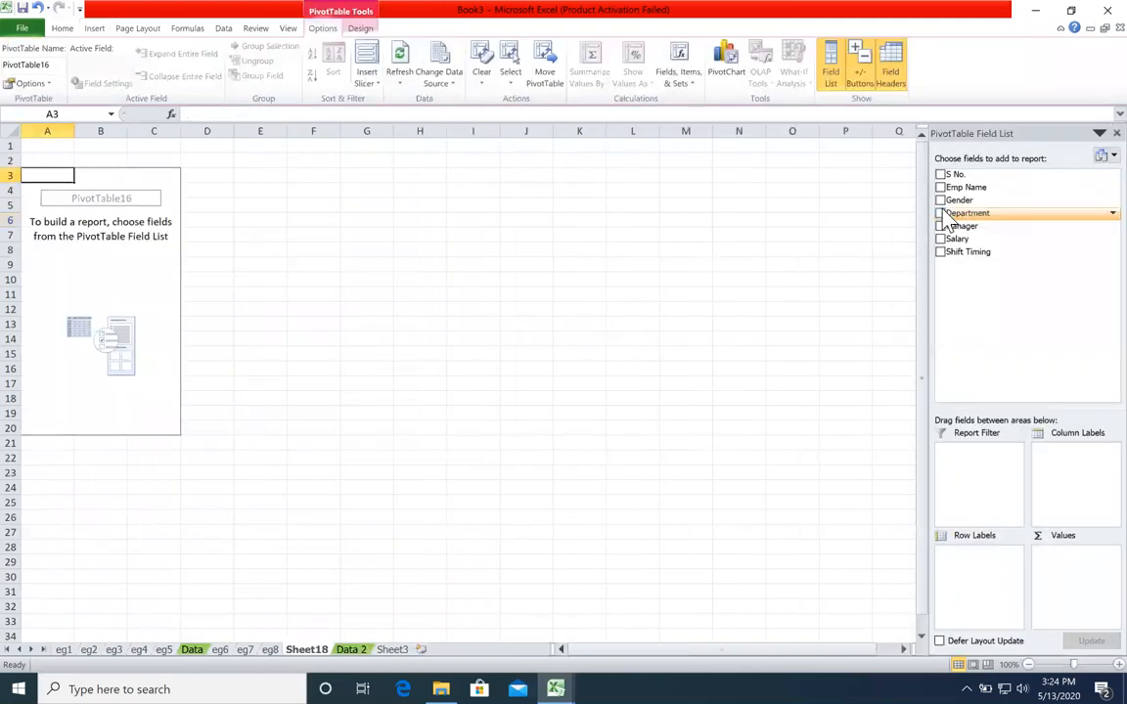
Set Department as row labels, Shift Timing as column labels and a count of Emp Name as values, and widen the shift columns
click(942, 214)
click(942, 252)
drag(954, 174, 959, 235)
drag(954, 187, 1076, 559)
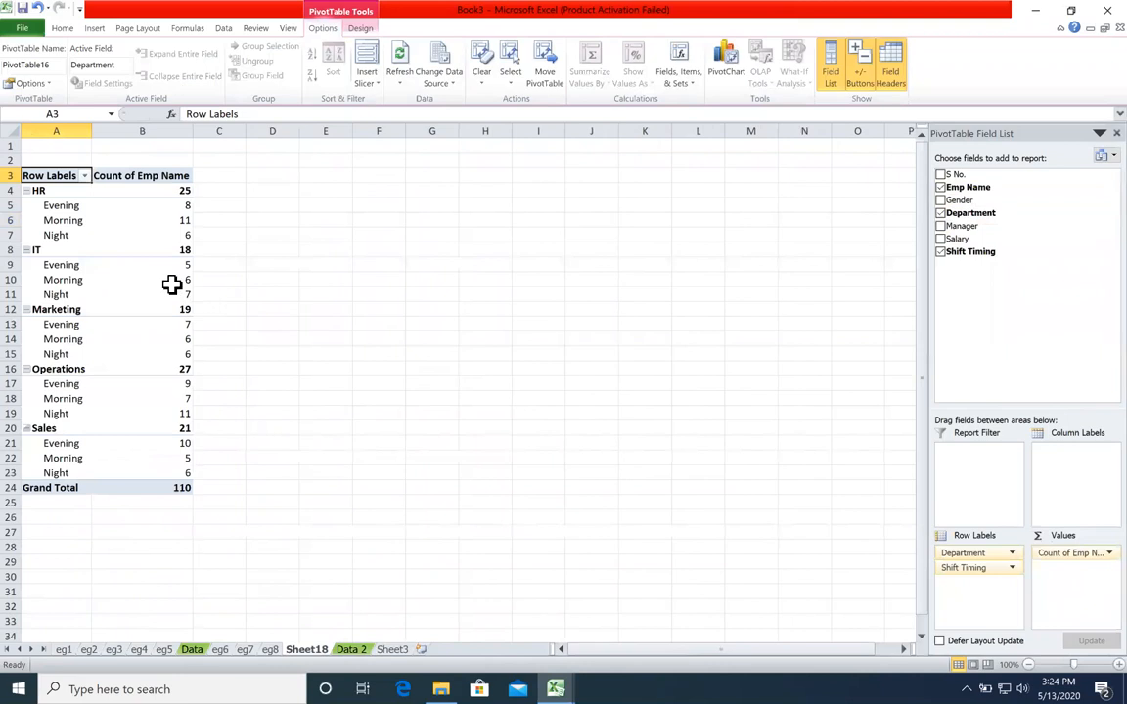
drag(963, 567, 1061, 500)
mouse_move(287, 134)
mouse_down()
mouse_move(308, 136)
mouse_move(266, 136)
mouse_up()
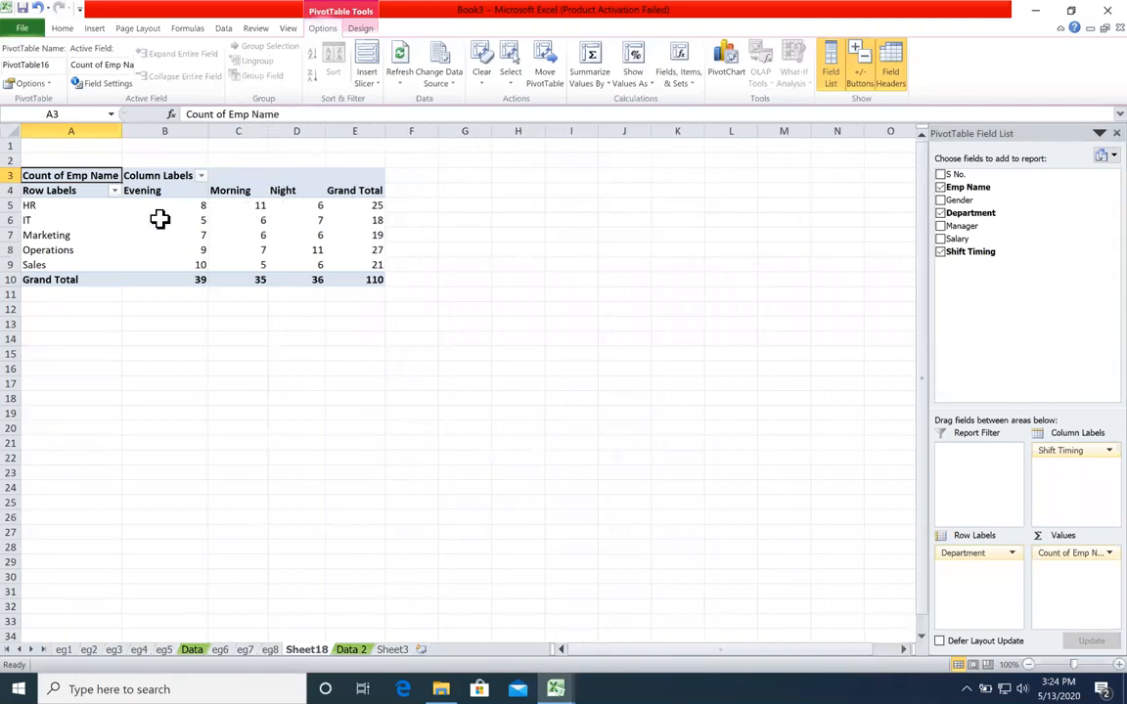
Examine the Evening, Morning and Night columns and the grand totals of the employee counts
drag(156, 189, 192, 281)
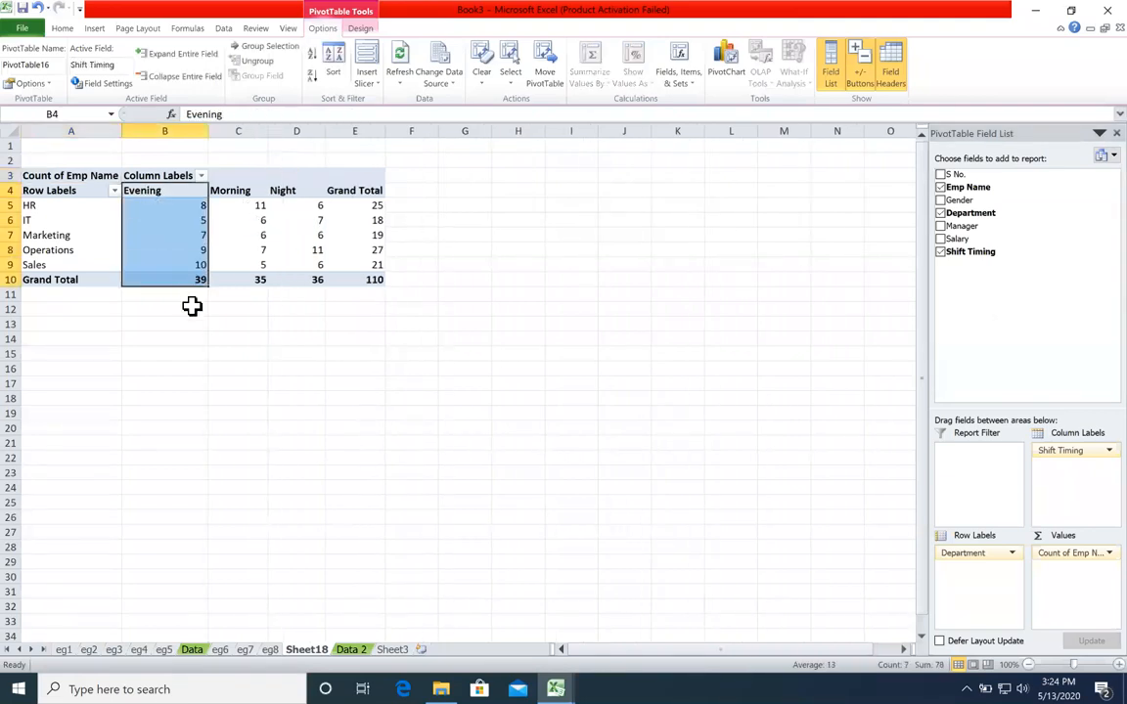
drag(238, 191, 244, 297)
drag(290, 192, 312, 279)
click(371, 278)
click(362, 240)
click(380, 206)
click(442, 237)
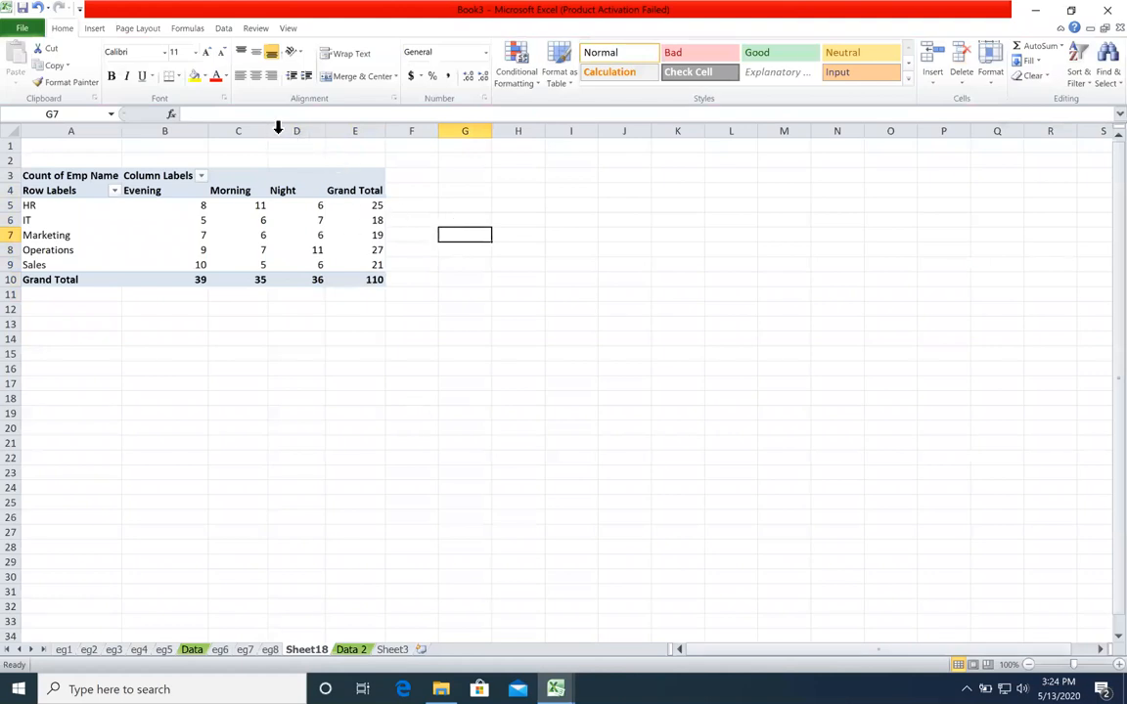
Widen the Morning and Night columns further and examine the HR department's counts by shift
drag(269, 133, 356, 138)
click(303, 238)
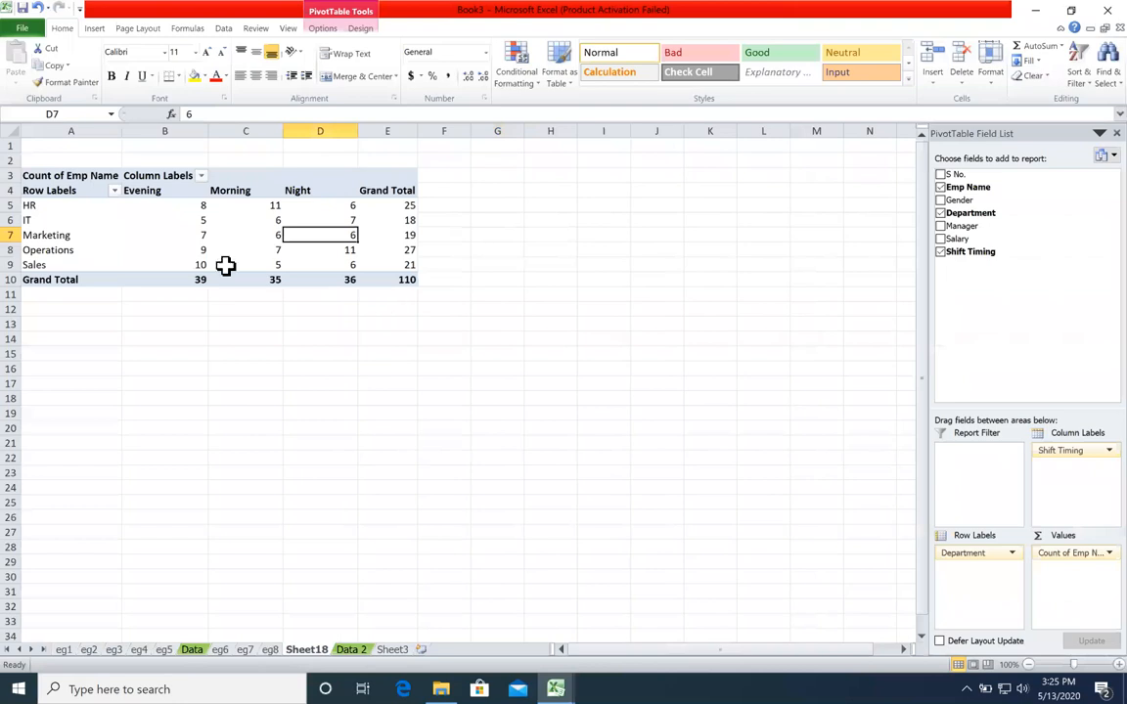
click(21, 204)
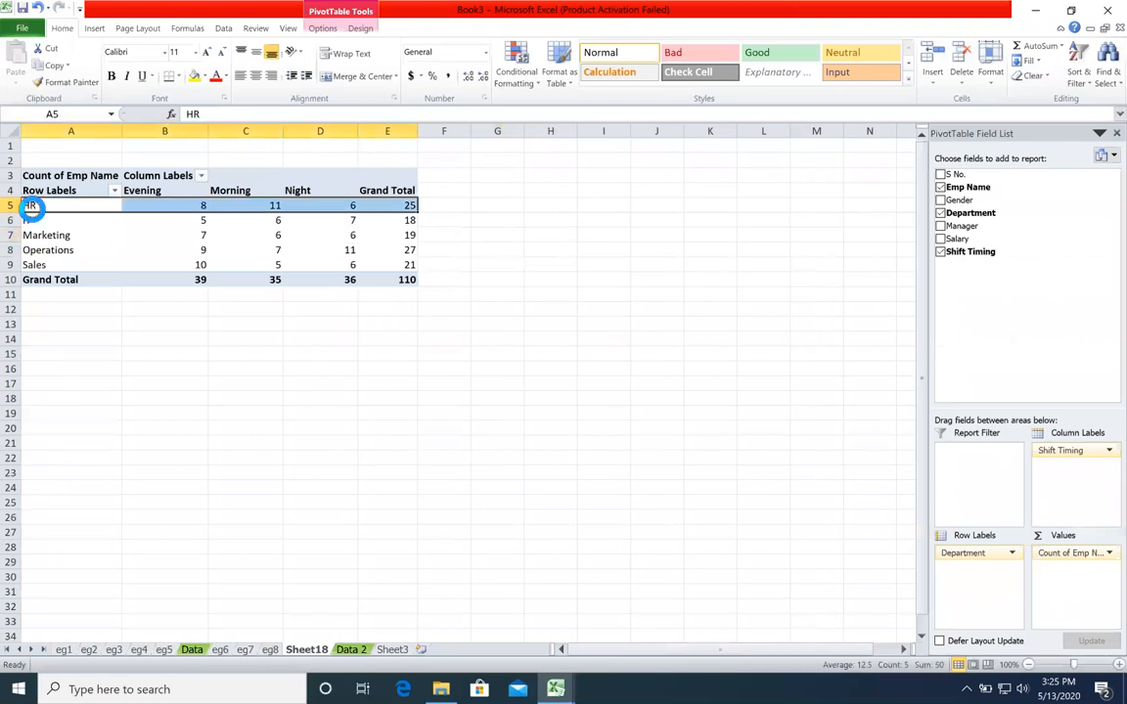
click(165, 205)
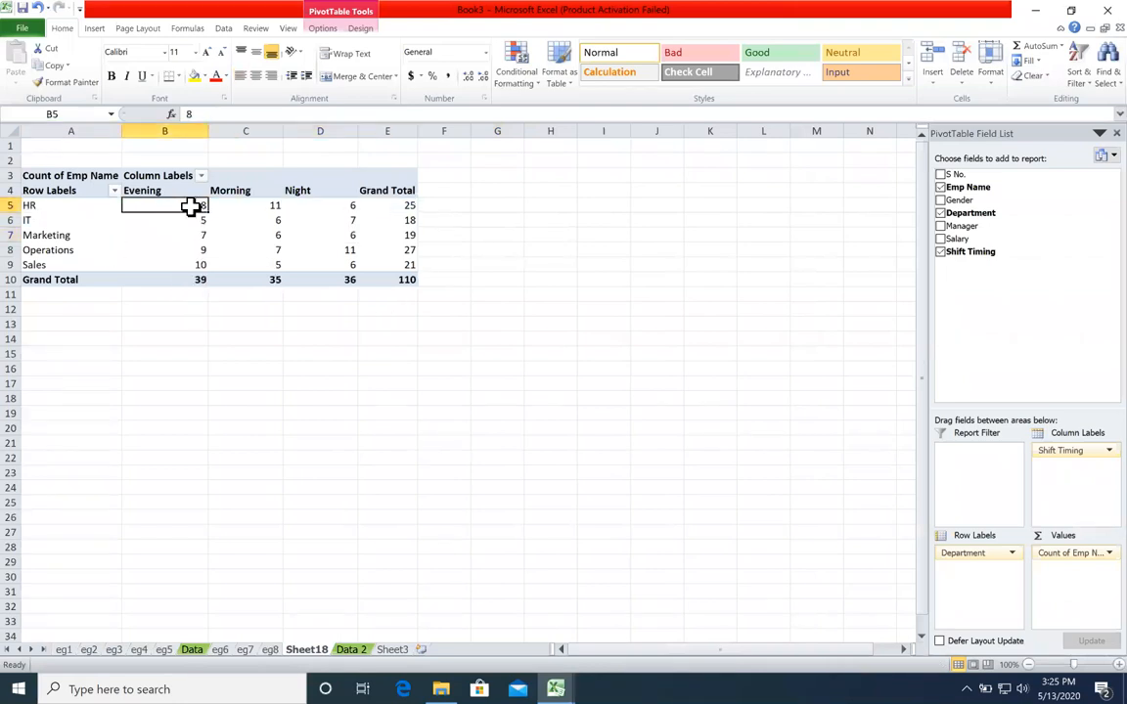
click(76, 206)
click(240, 206)
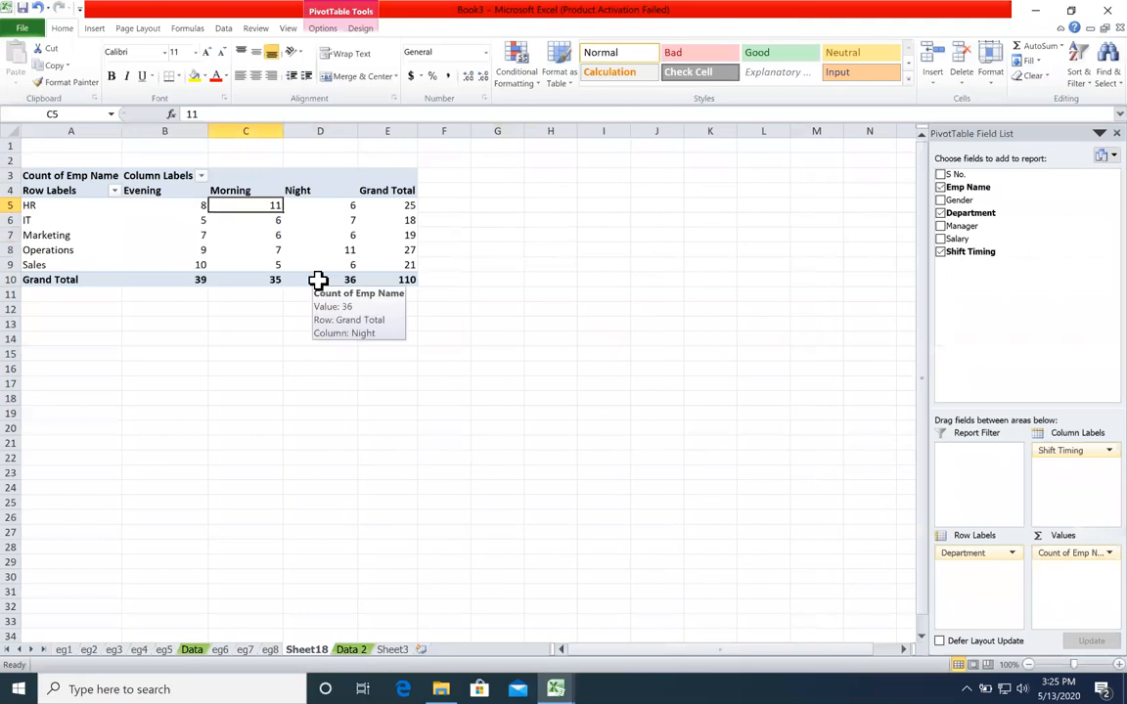
Add Gender to the row labels beneath Department to split each department's employee counts
click(940, 201)
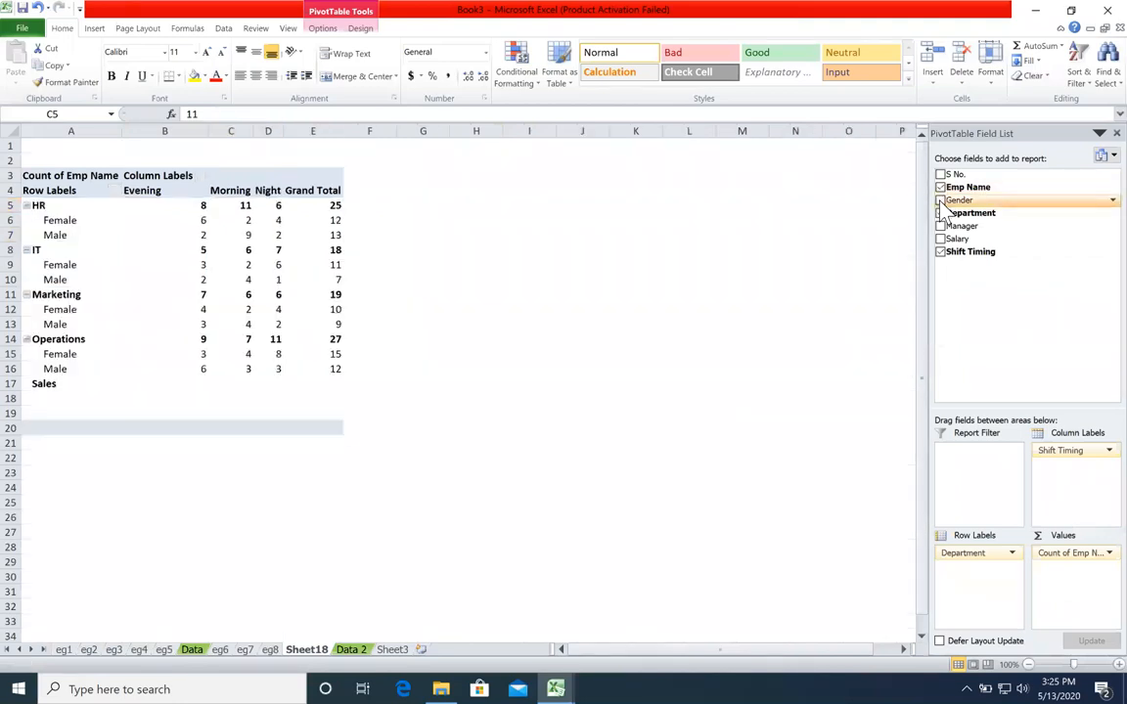
Examine the HR department's Female and Male employee counts in the Evening and Morning shifts
drag(59, 220, 313, 233)
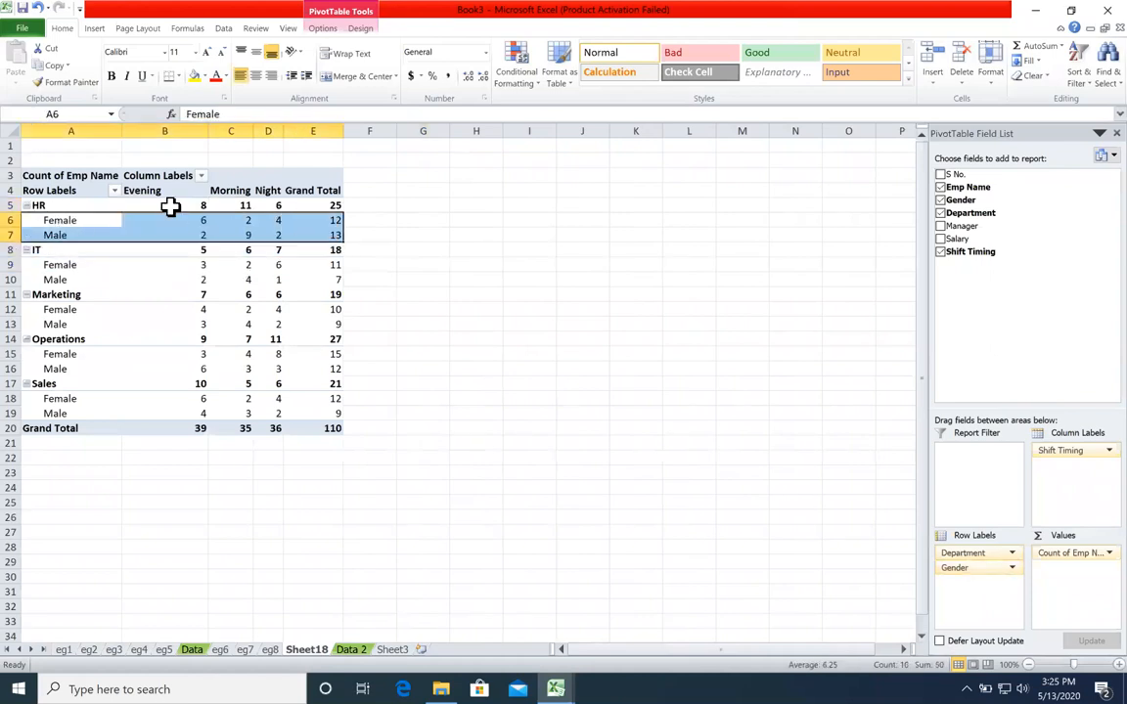
drag(176, 193, 182, 208)
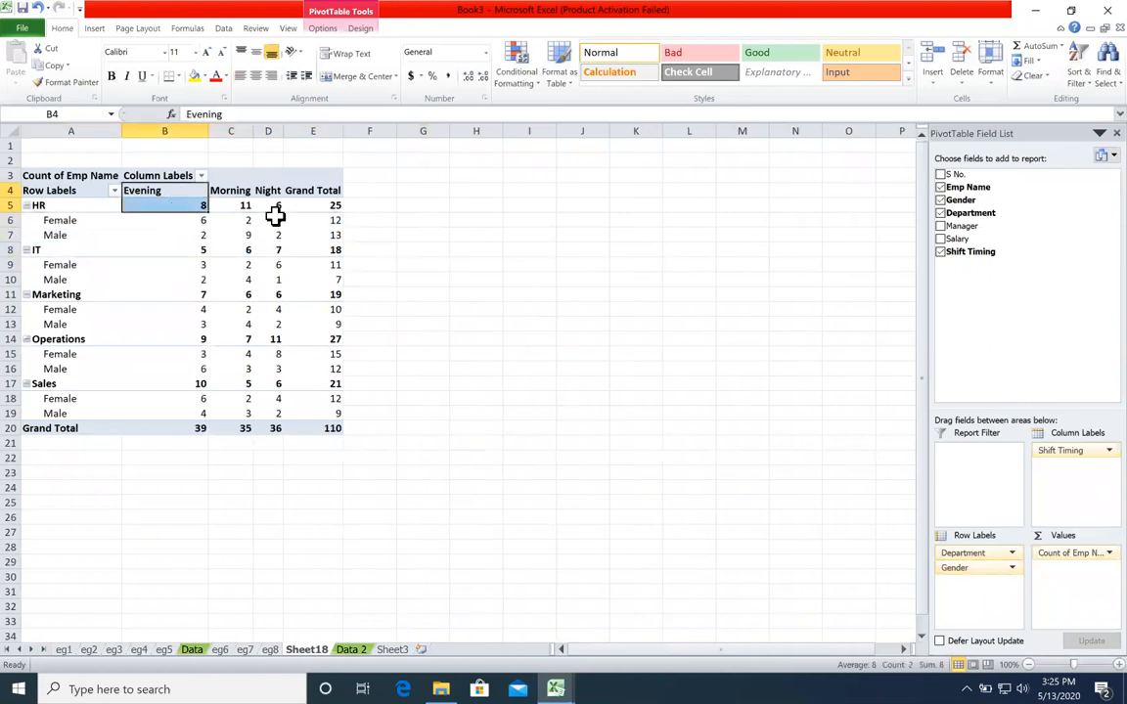
click(182, 209)
click(190, 235)
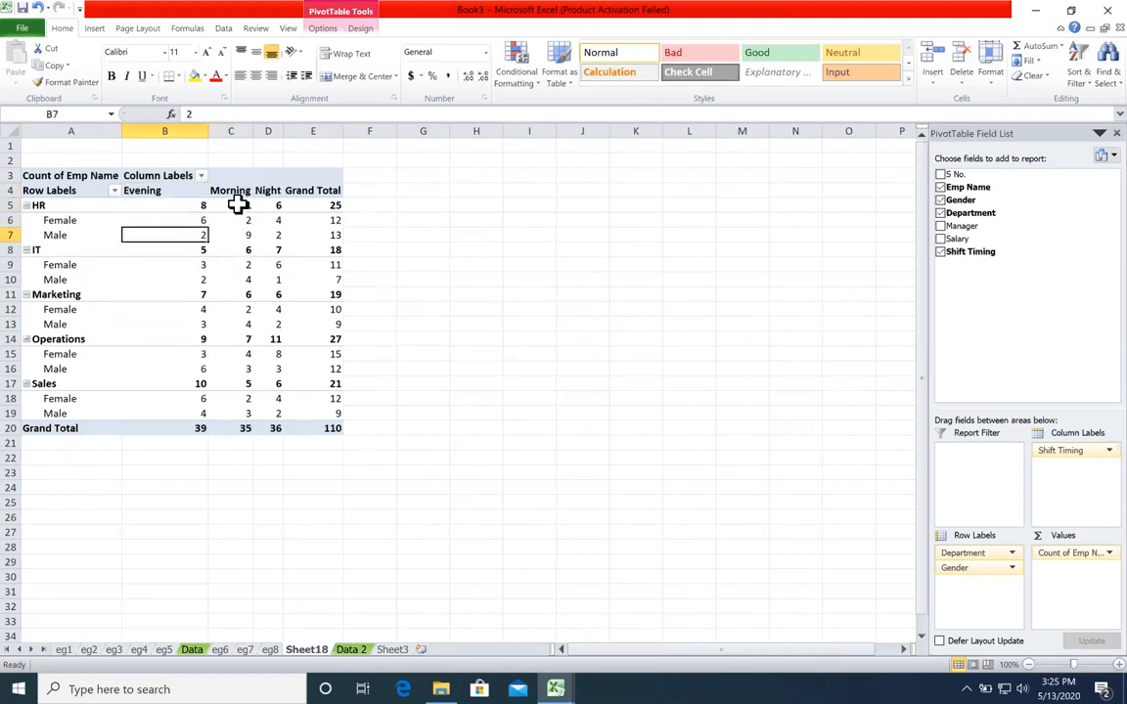
click(237, 207)
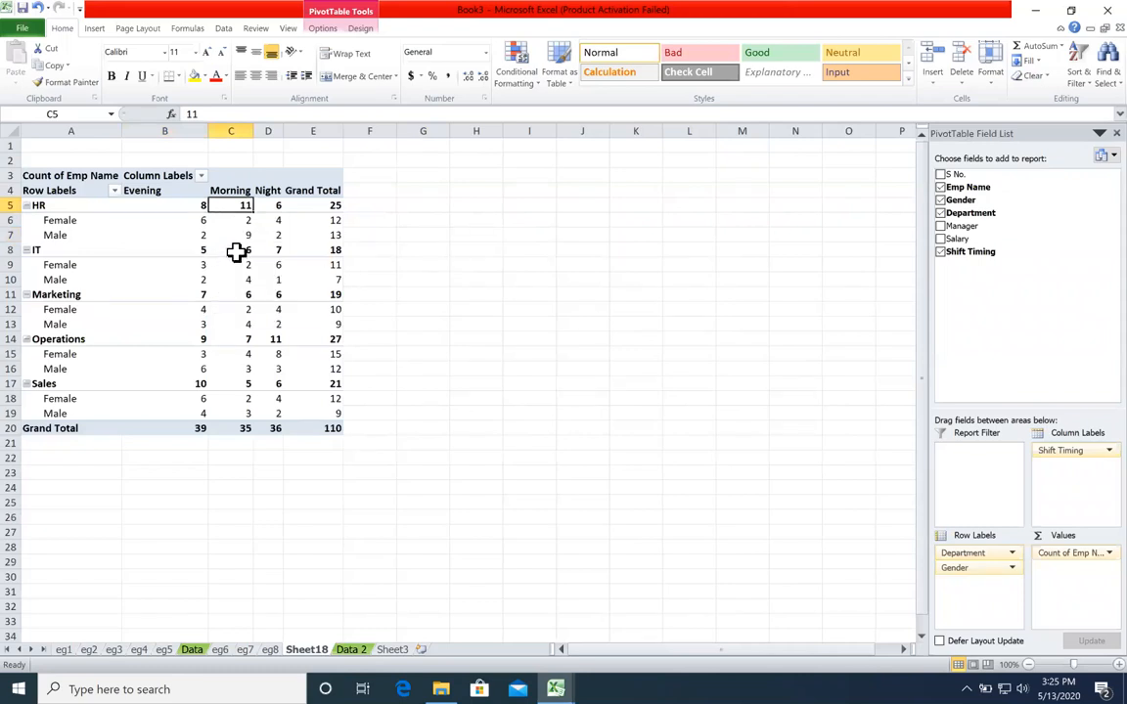
click(243, 236)
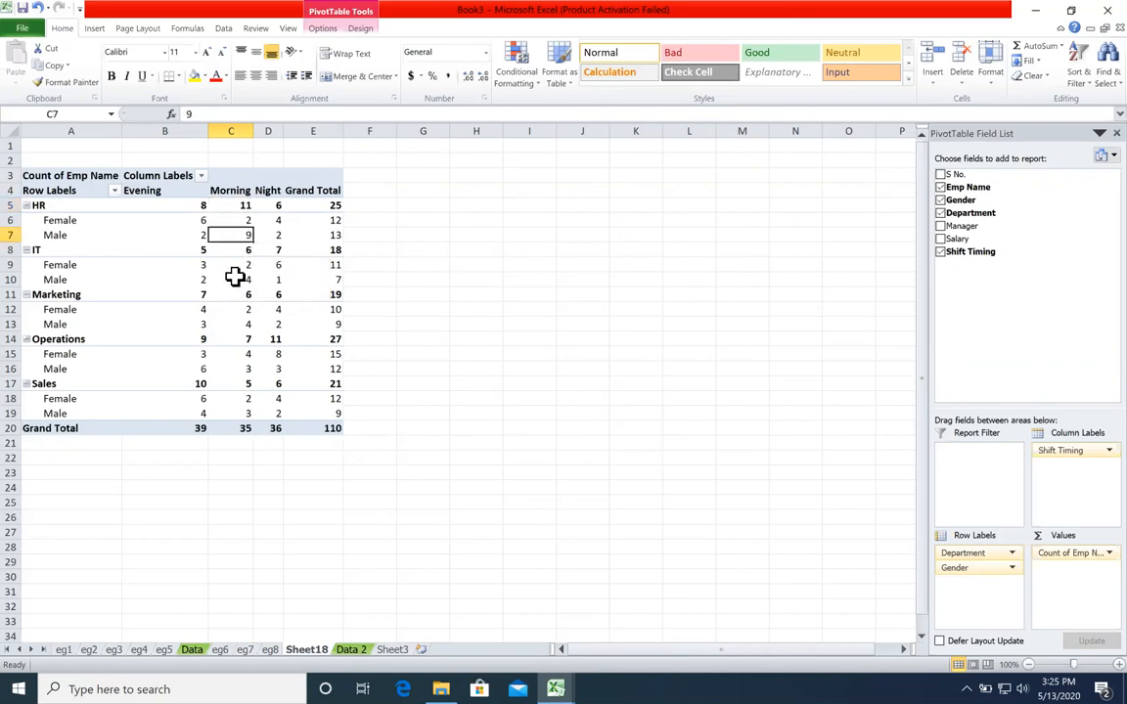
mouse_move(235, 277)
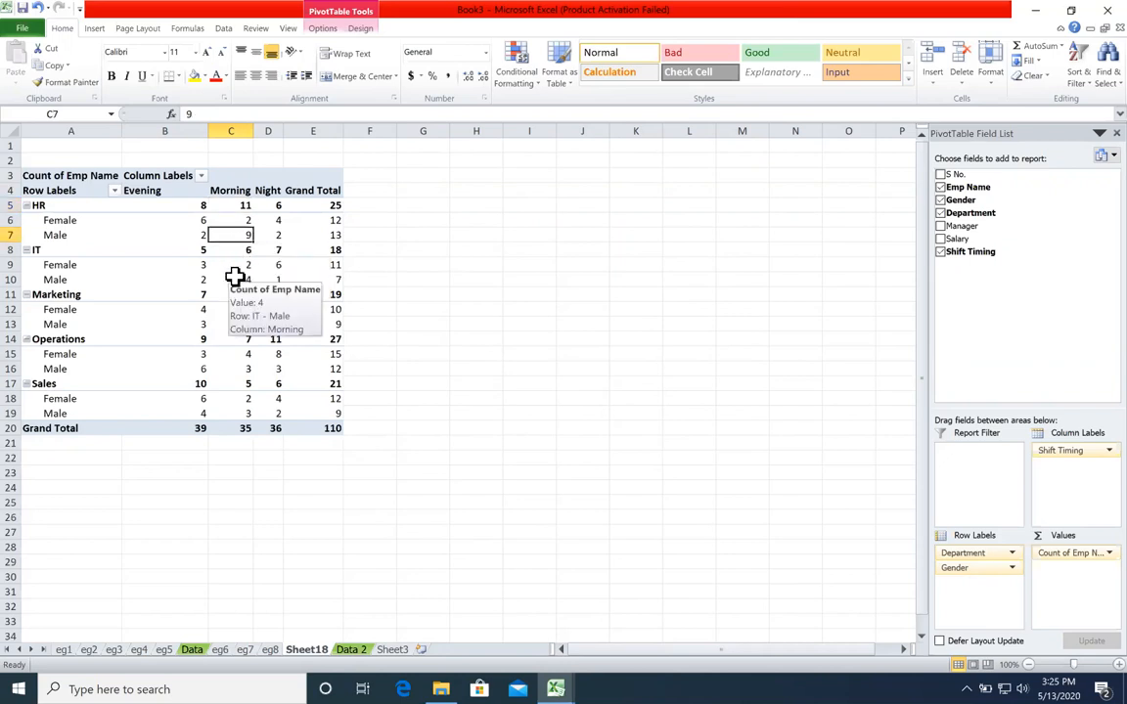
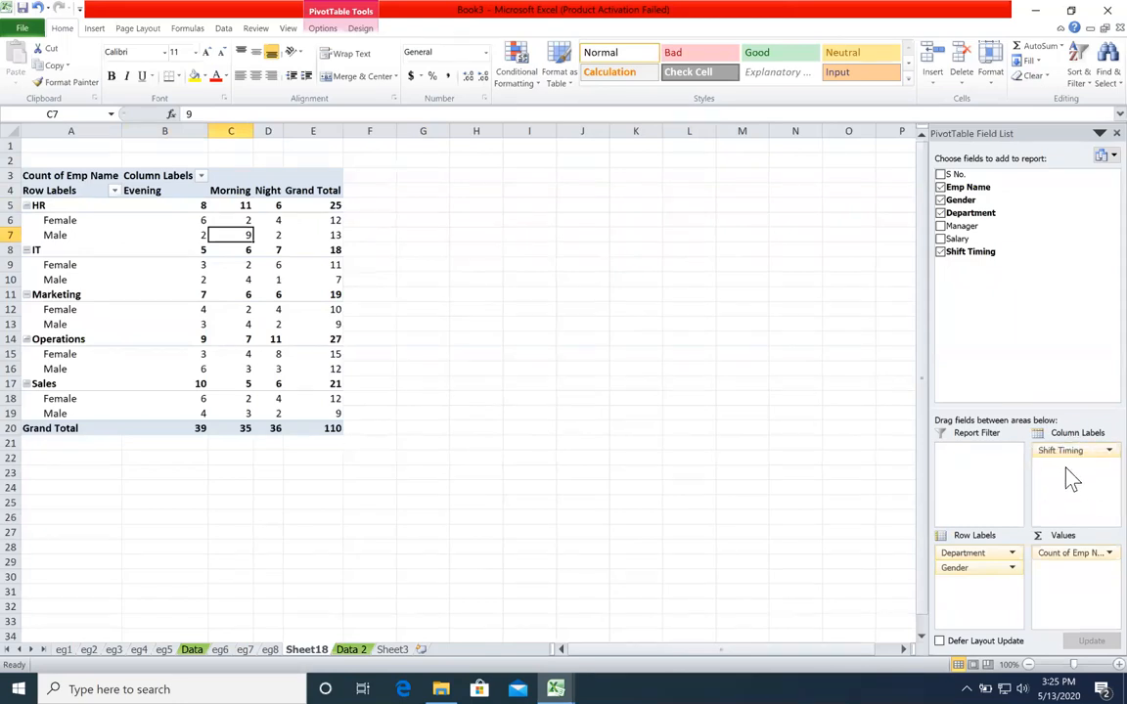
Examine how the Female and Male rows repeat beneath the HR, IT, Marketing and Operations departments
drag(966, 567, 978, 616)
click(59, 207)
click(75, 274)
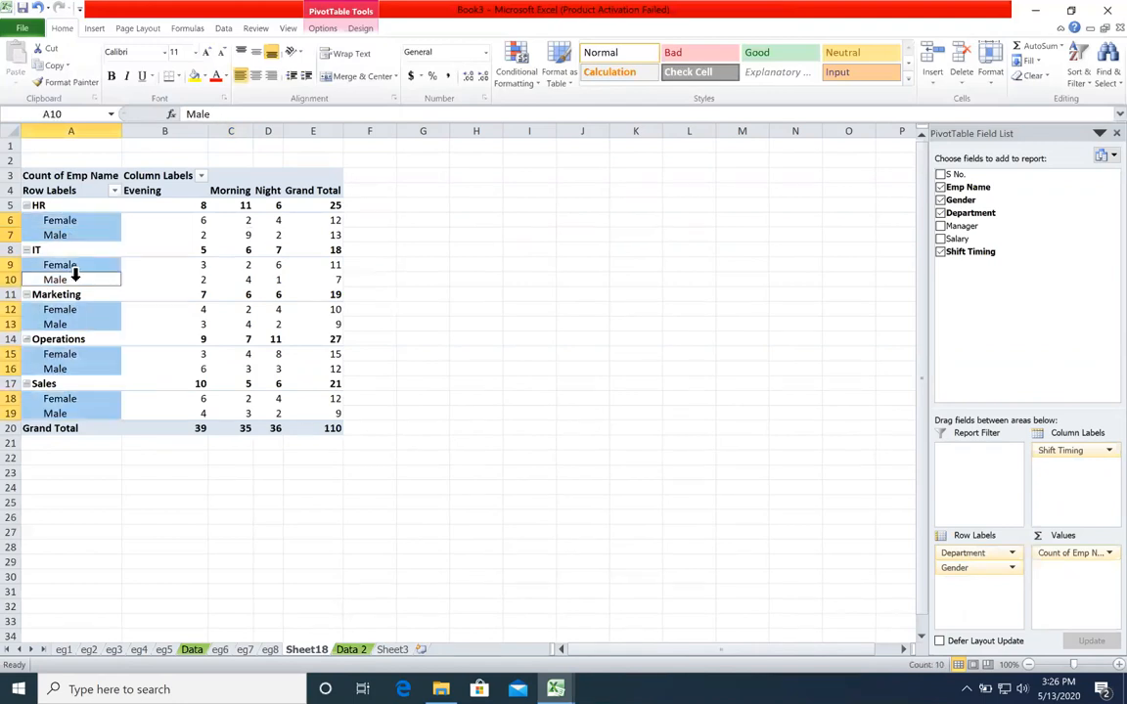
drag(76, 310, 79, 331)
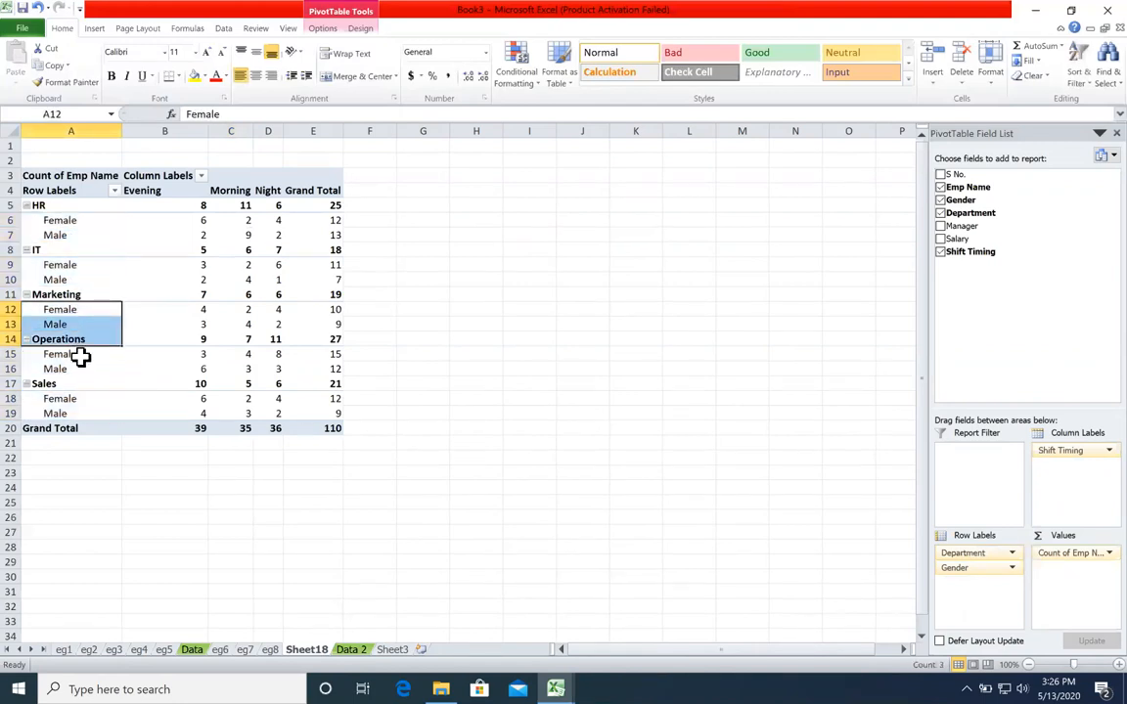
drag(80, 357, 74, 370)
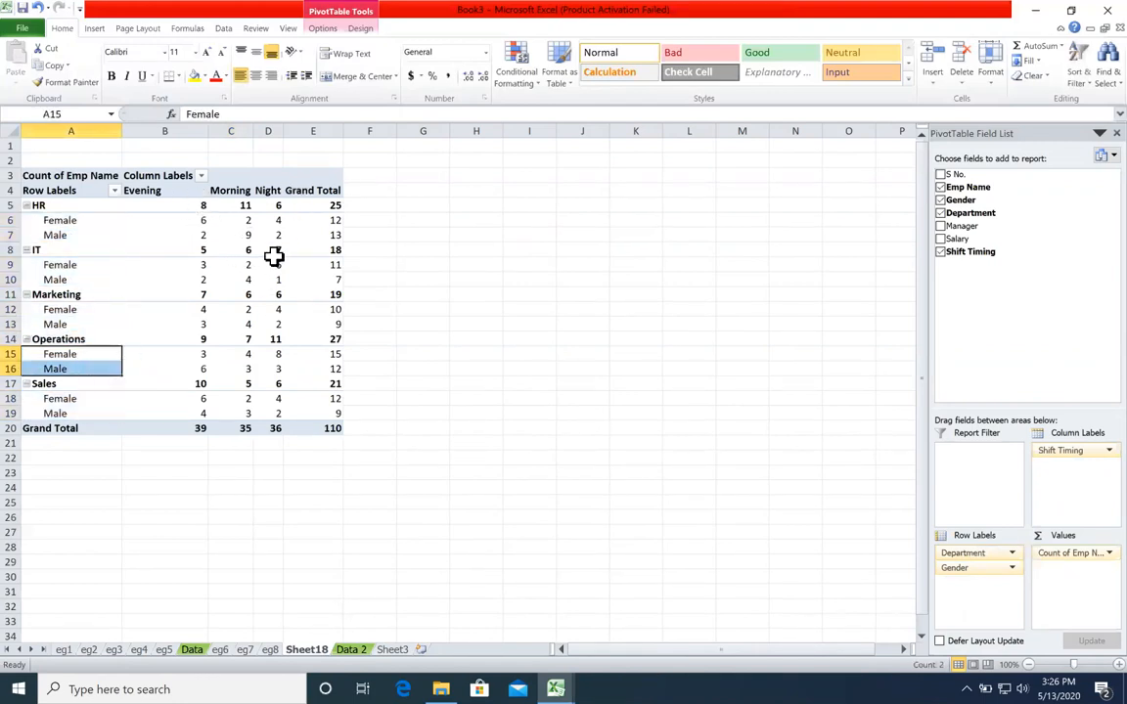
Move Gender from the row labels to the column labels beneath Shift Timing
drag(954, 567, 1037, 465)
drag(700, 457, 697, 459)
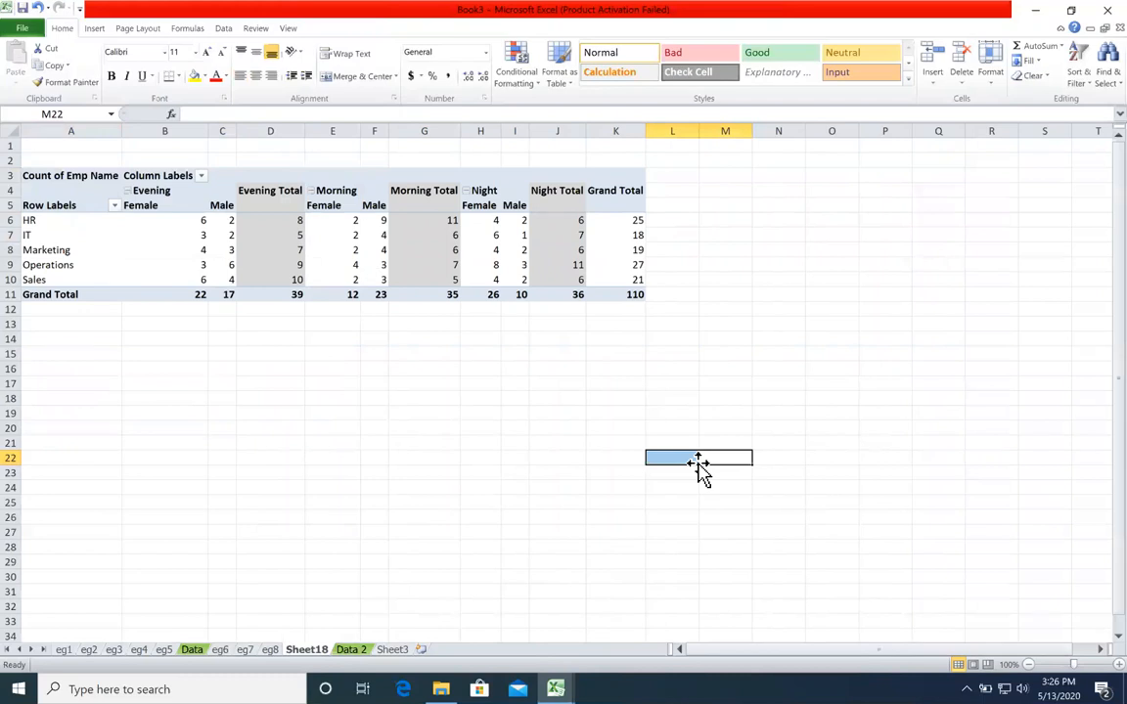
click(619, 201)
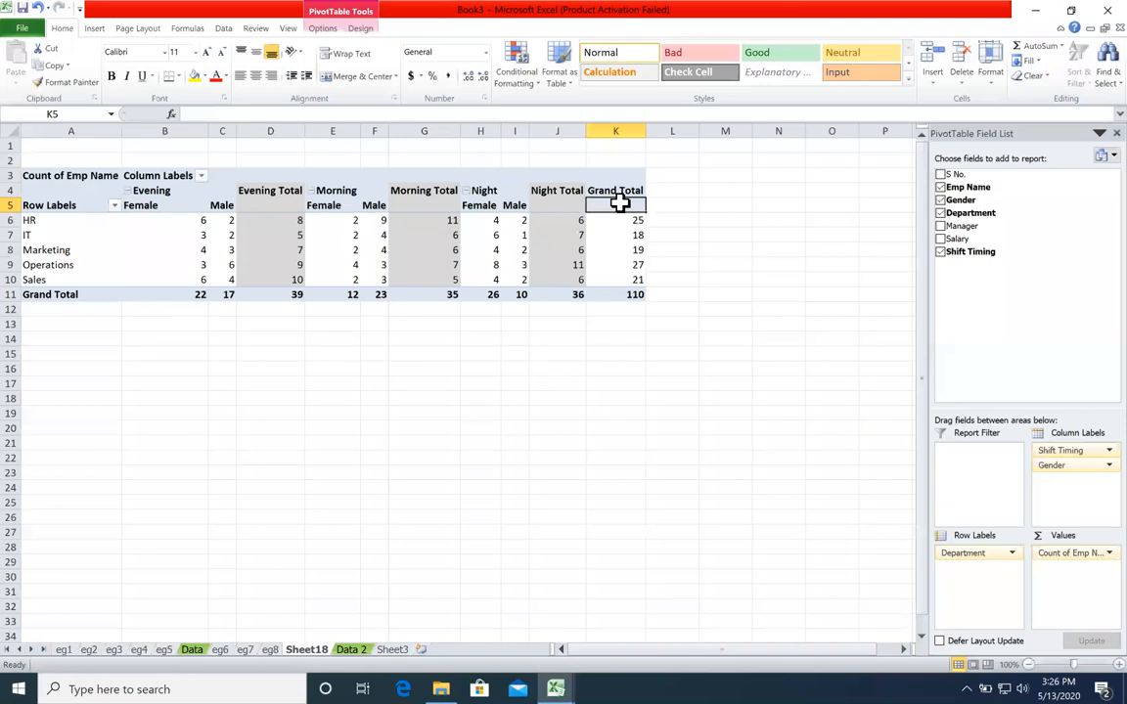
Examine the Female, Male and total columns of each shift, the grand totals and the IT department's row
click(160, 193)
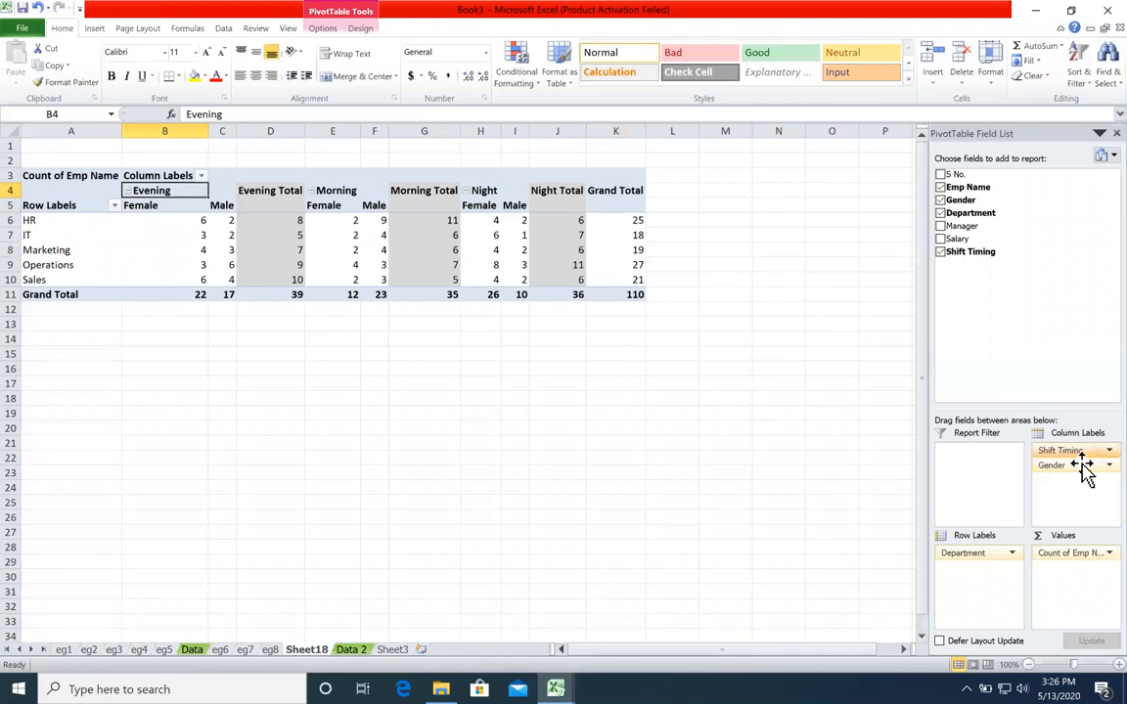
drag(161, 206, 235, 285)
drag(283, 219, 290, 272)
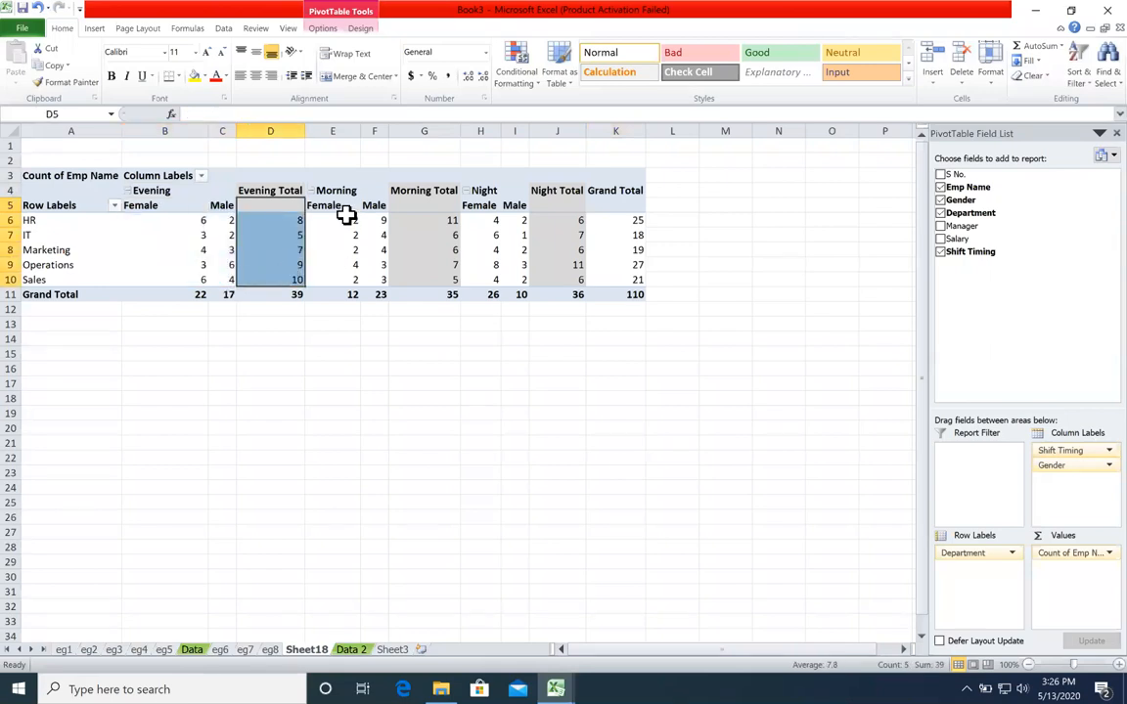
drag(347, 219, 383, 264)
drag(416, 222, 445, 280)
click(494, 207)
drag(537, 232, 590, 279)
drag(626, 235, 616, 294)
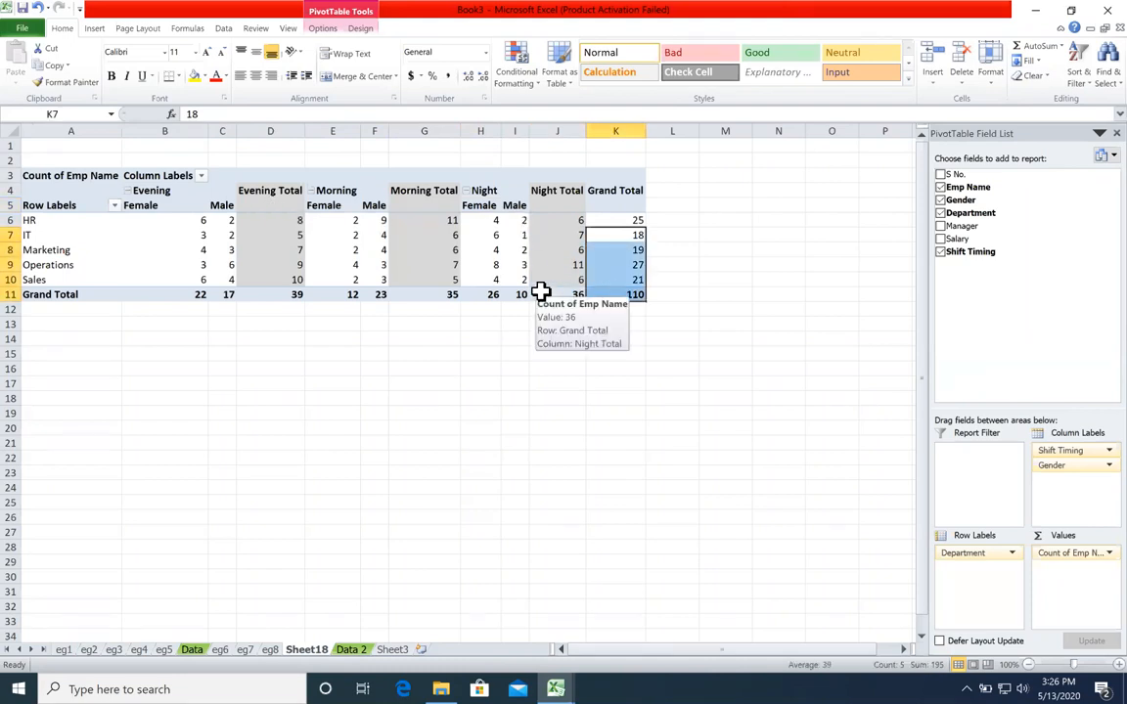
drag(188, 232, 642, 231)
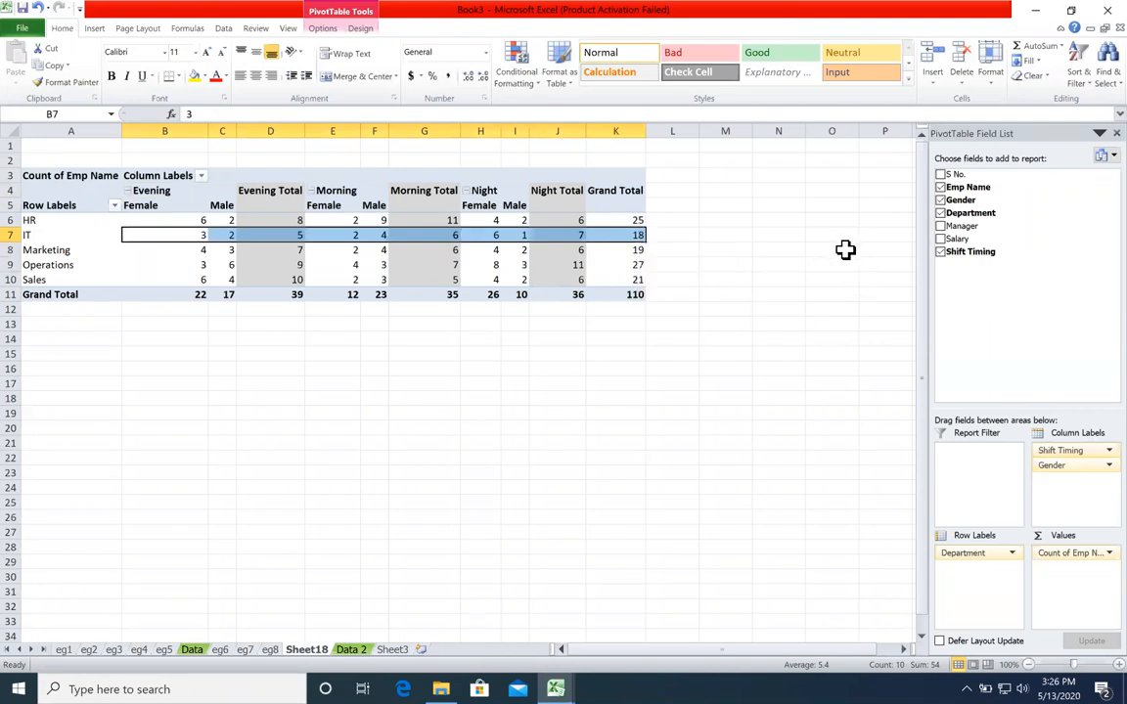
Move Gender back to the row labels beneath Department, and remove it from the pivot table
drag(1049, 467, 954, 577)
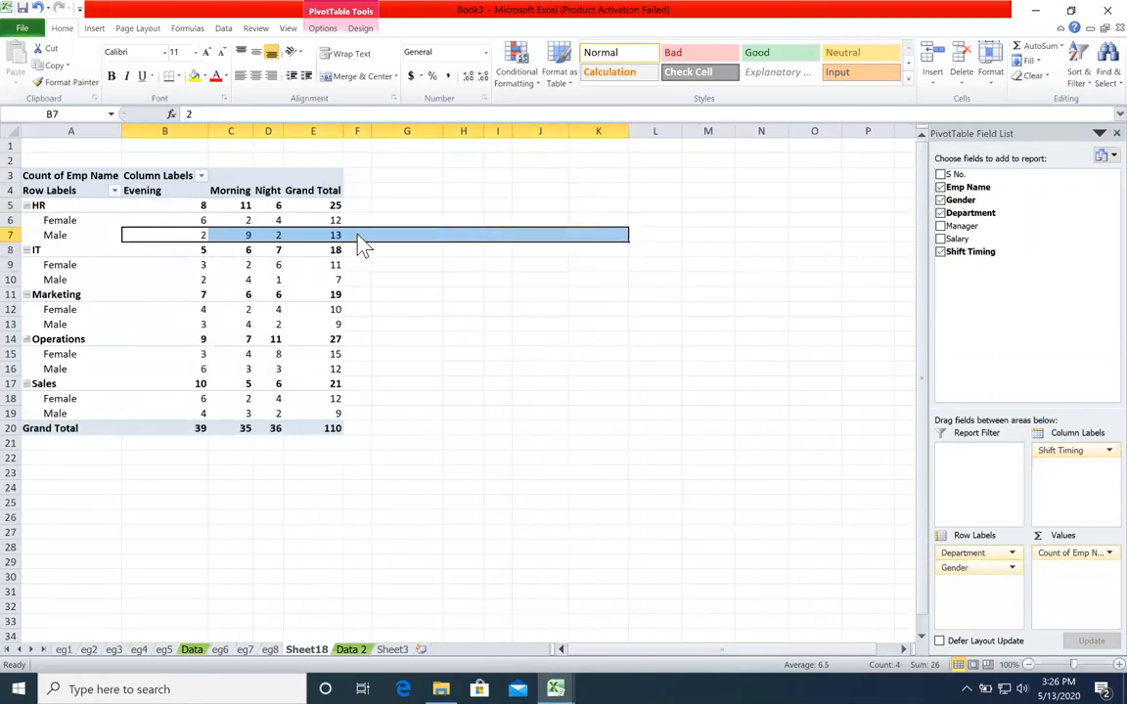
click(85, 220)
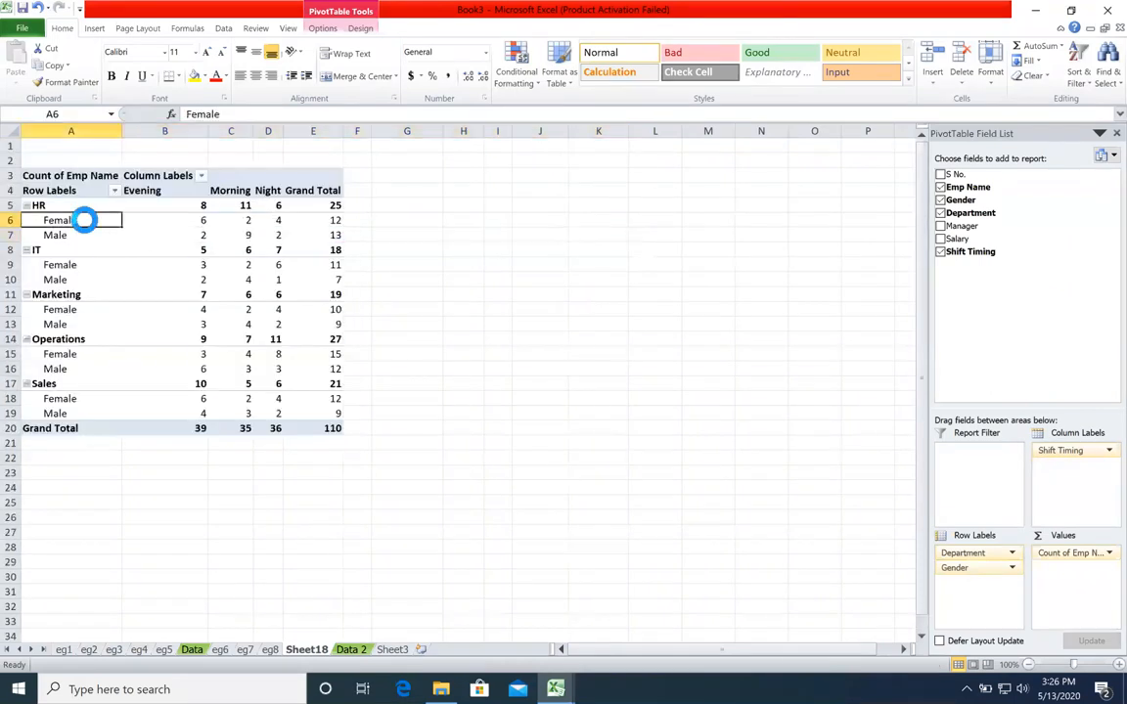
drag(958, 577, 259, 257)
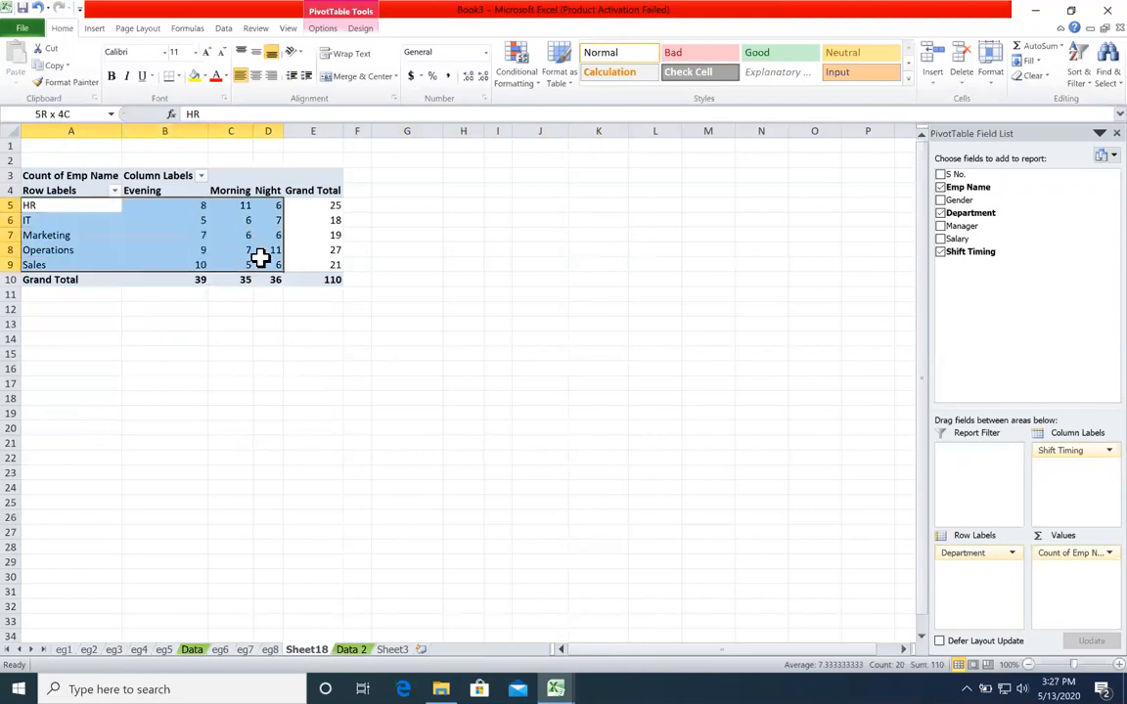
Add Gender to the row labels beneath Department again and examine the HR department's Male counts
drag(959, 200, 988, 577)
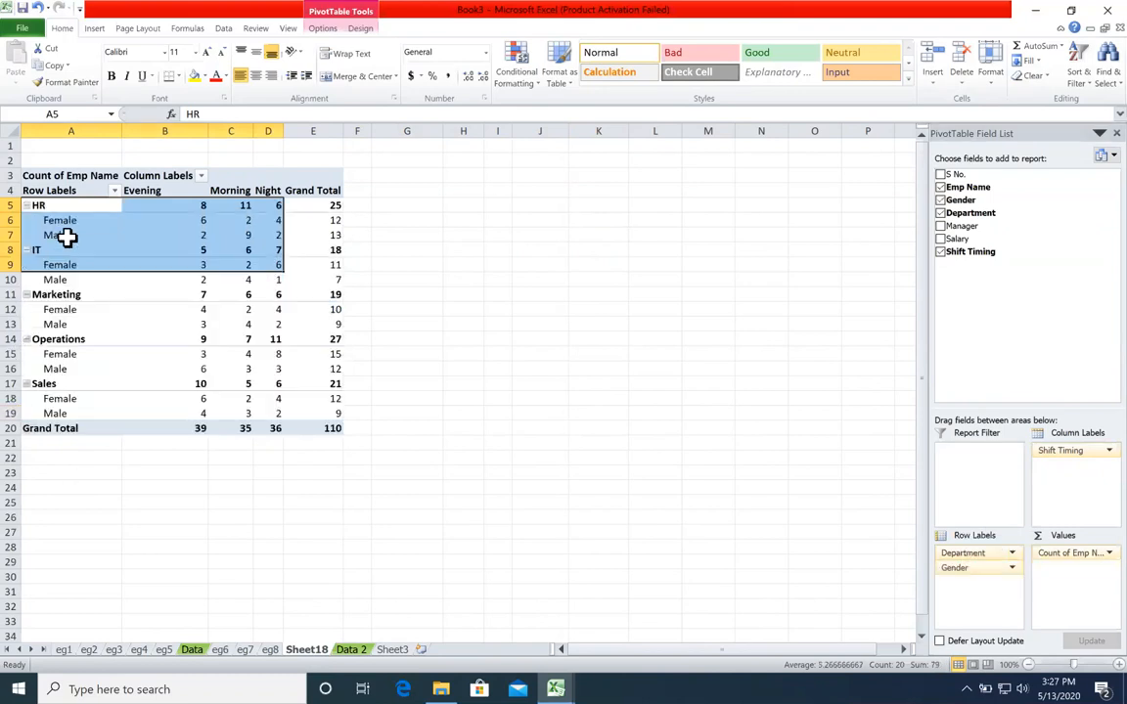
click(67, 236)
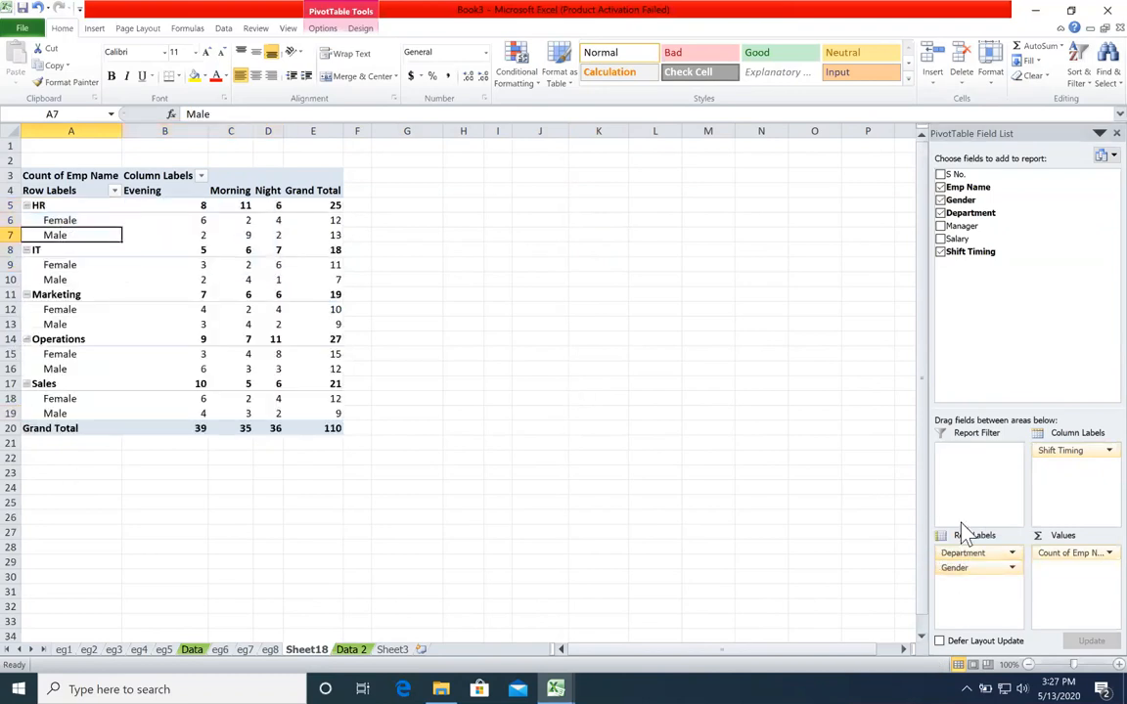
drag(48, 143, 208, 138)
click(231, 235)
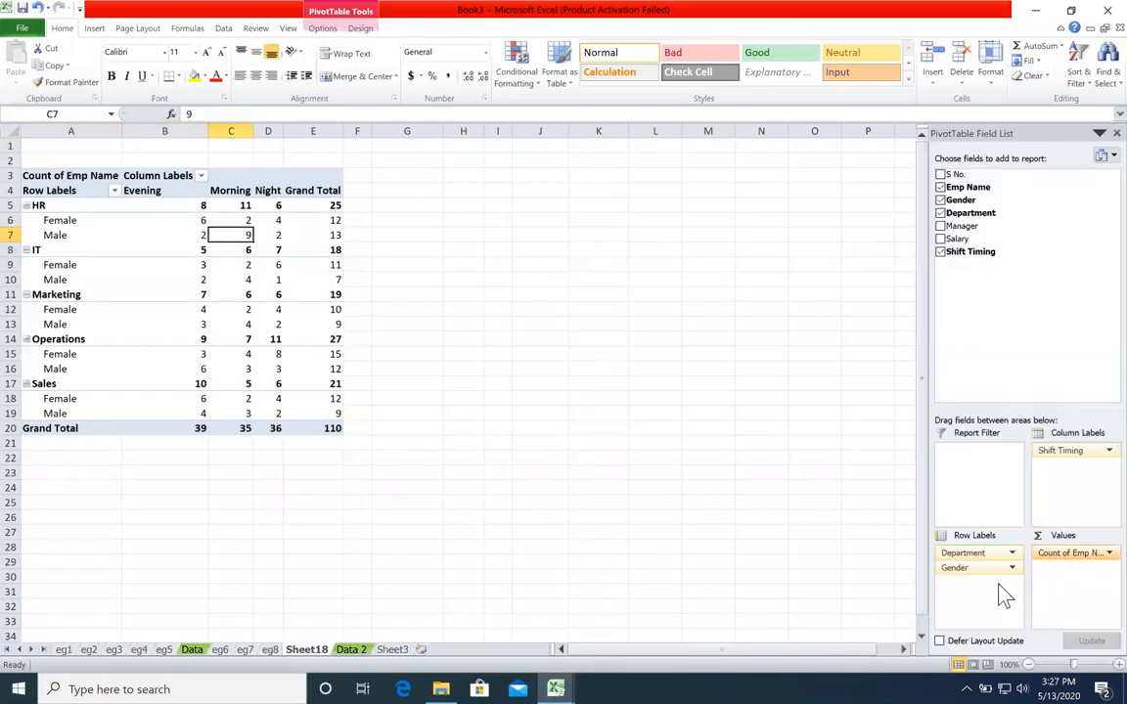
Move Gender from the row labels to the report filter of the pivot table
drag(984, 575, 981, 463)
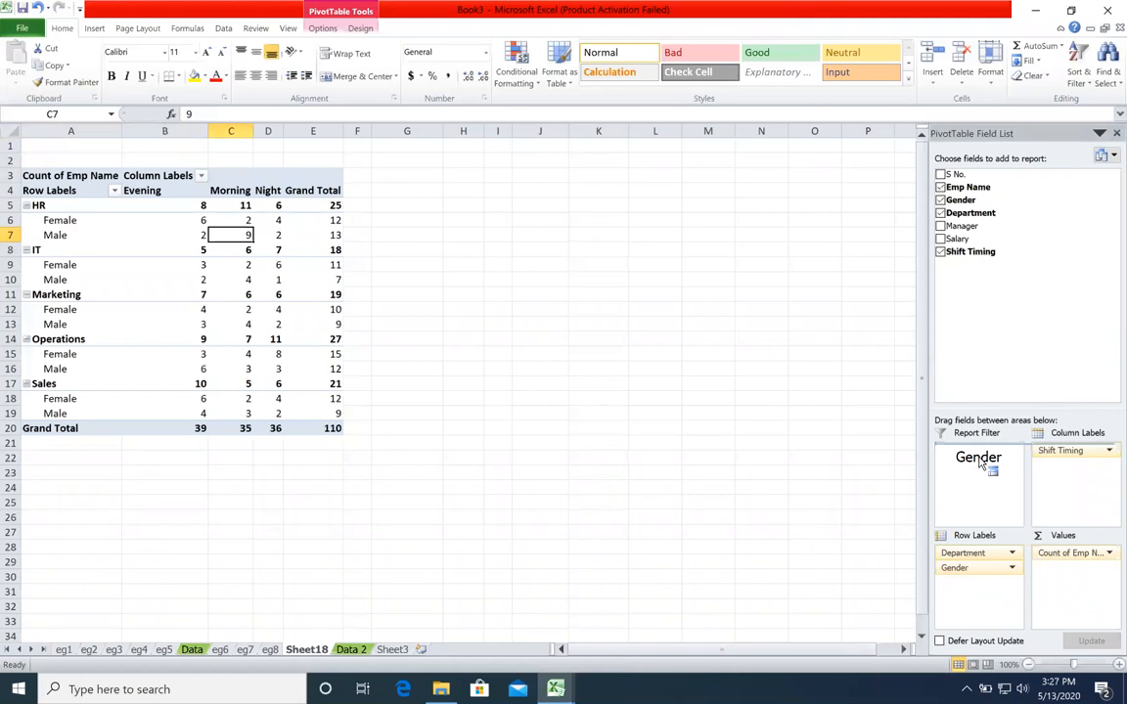
drag(981, 464, 979, 459)
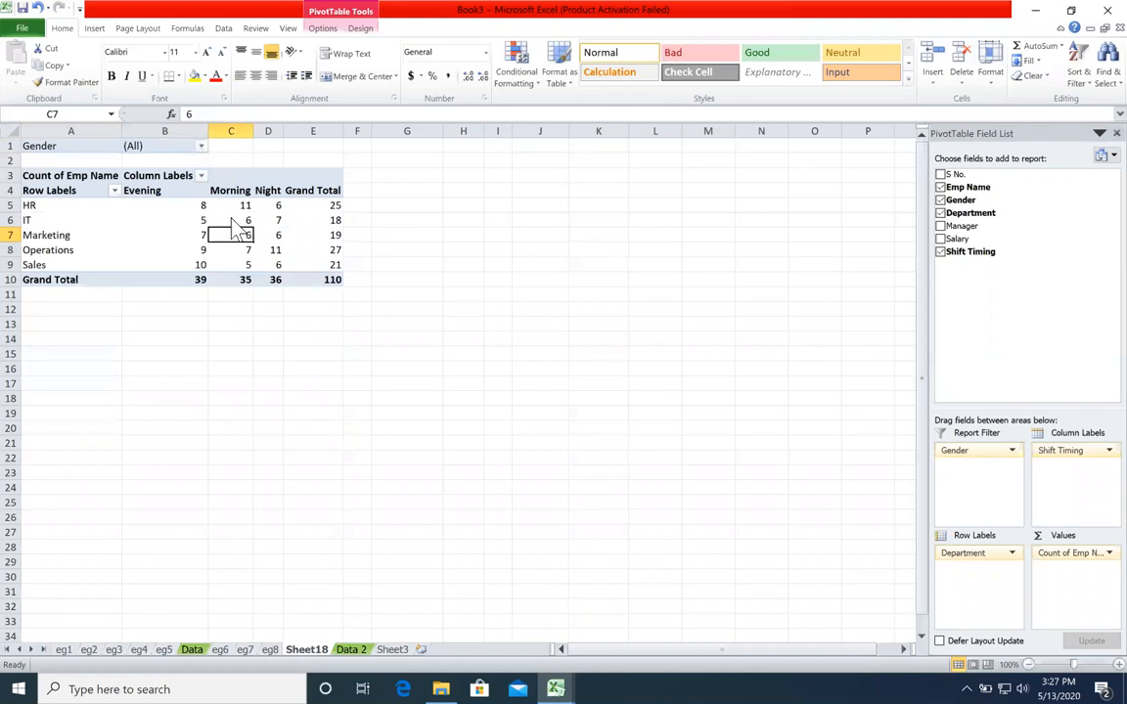
mouse_move(335, 282)
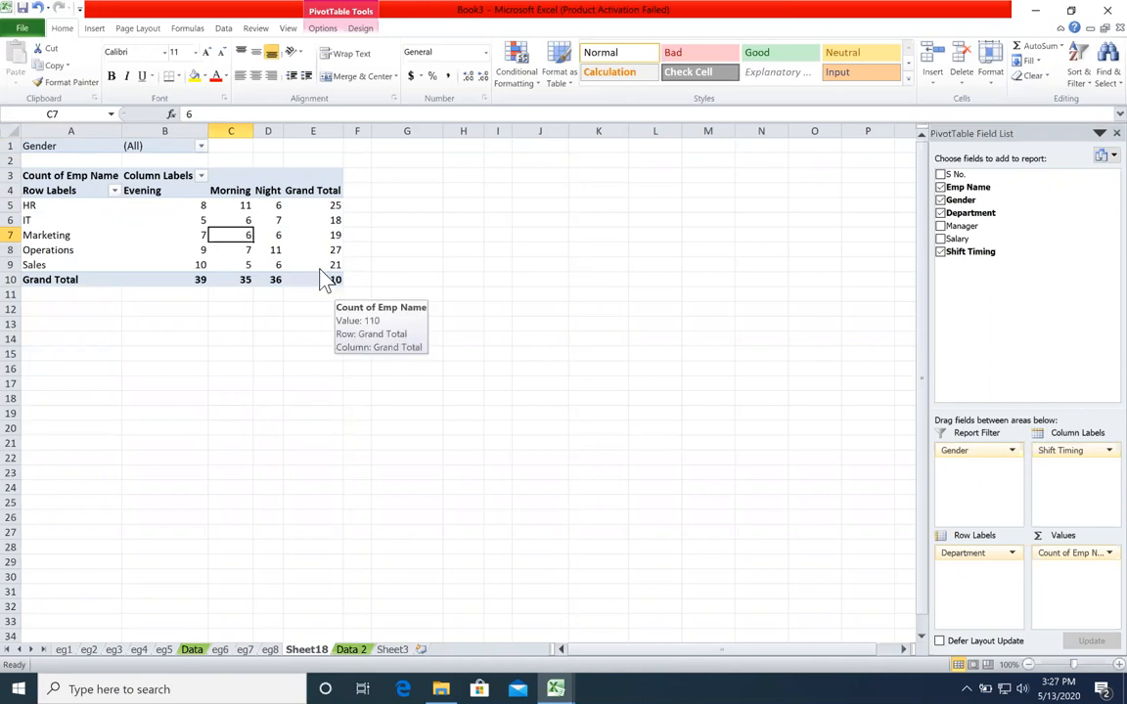
Filter the pivot table by Gender to Male and examine each department's counts by shift
click(201, 147)
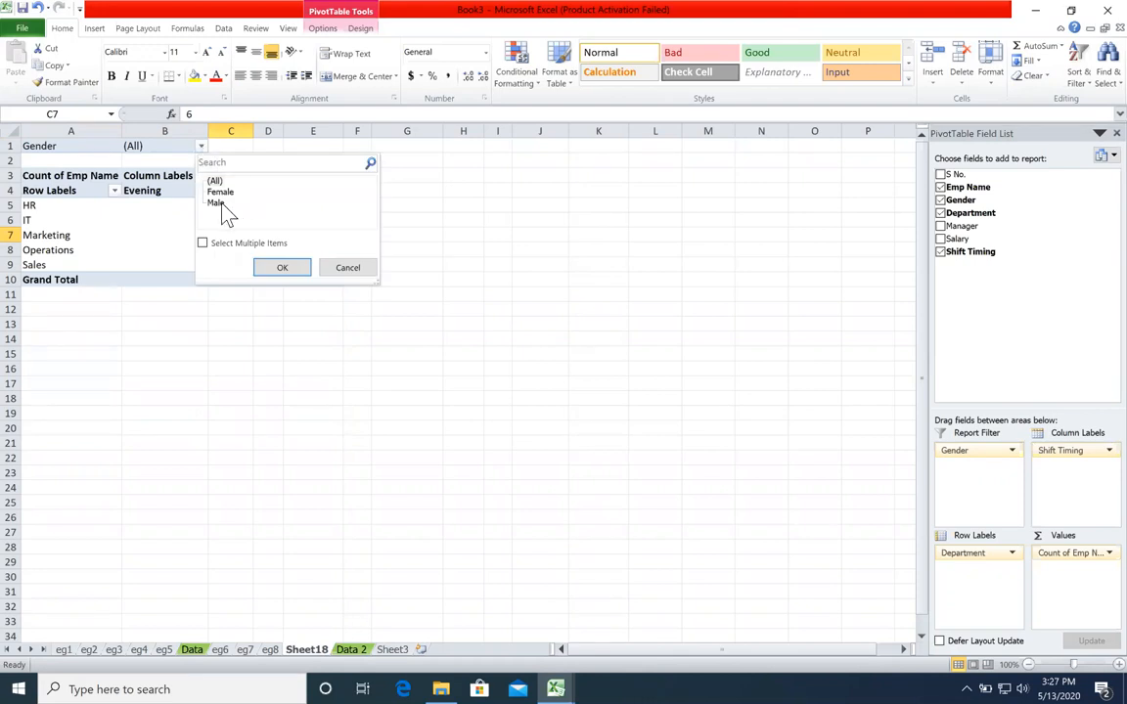
click(266, 267)
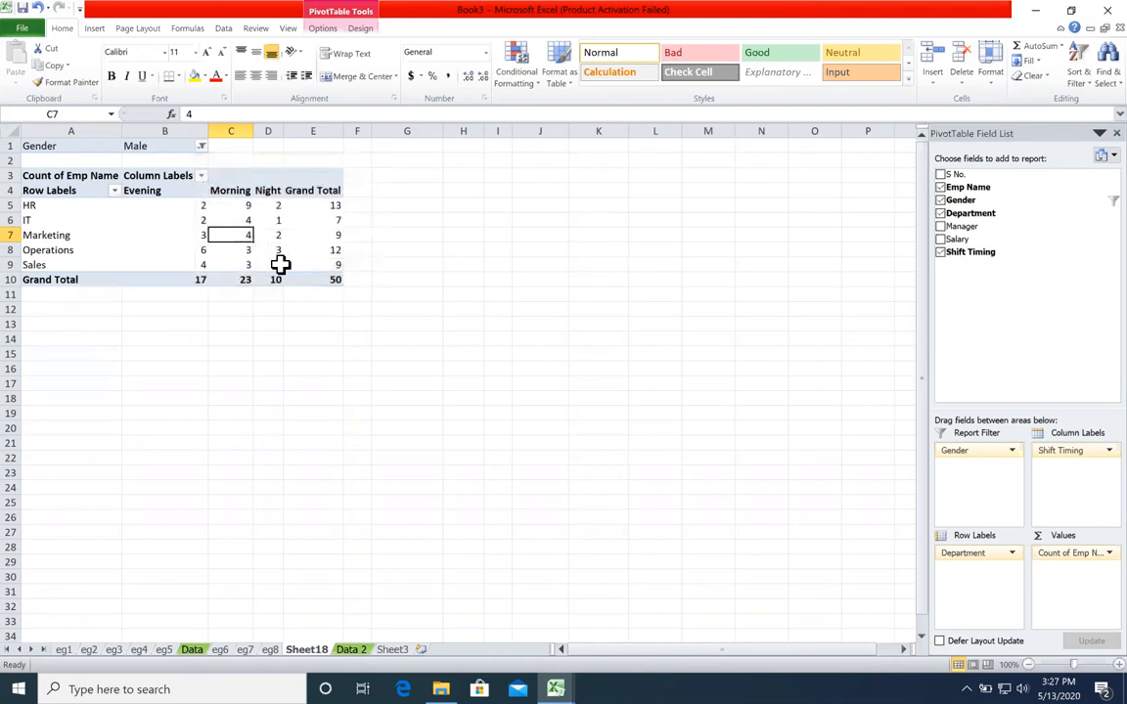
drag(176, 193, 207, 282)
drag(231, 207, 237, 246)
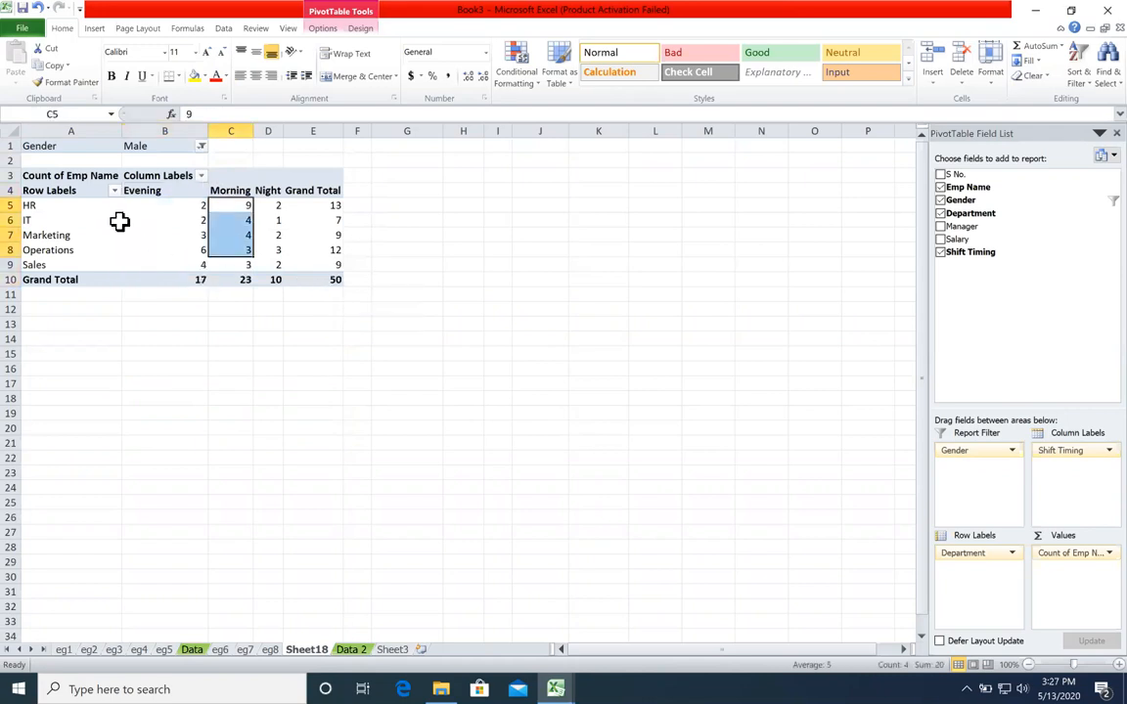
drag(83, 201, 277, 269)
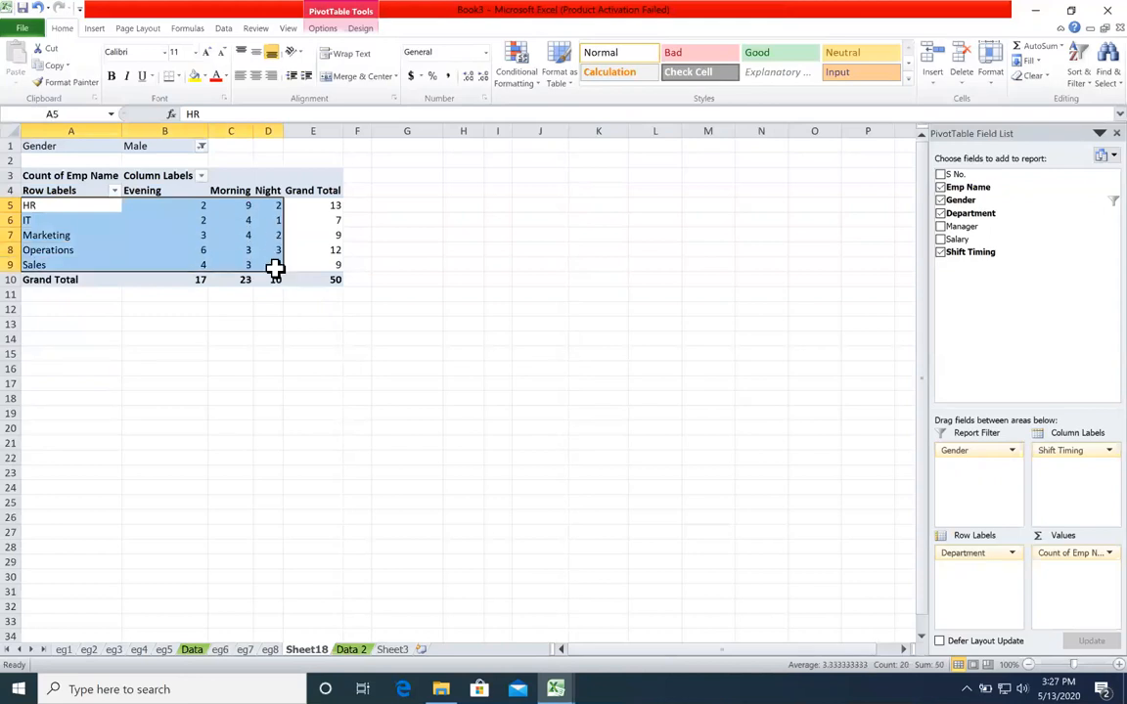
drag(233, 208, 65, 215)
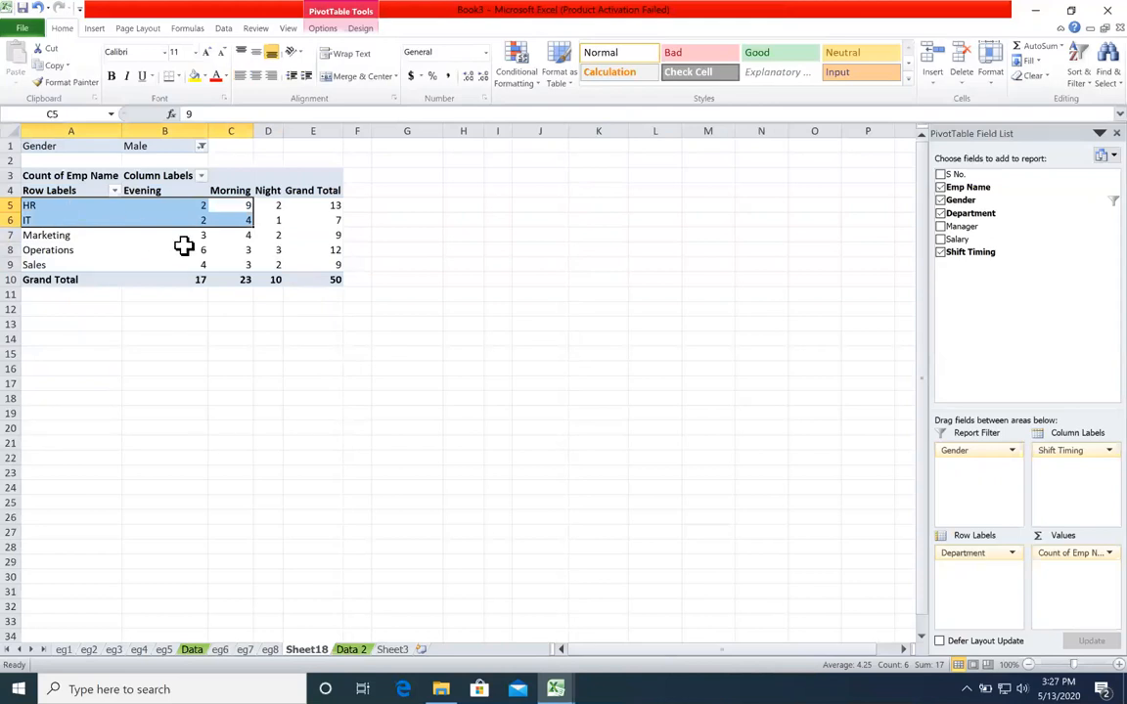
click(184, 247)
Switch the Gender report filter to Female and examine the Operations department's counts by shift
click(201, 147)
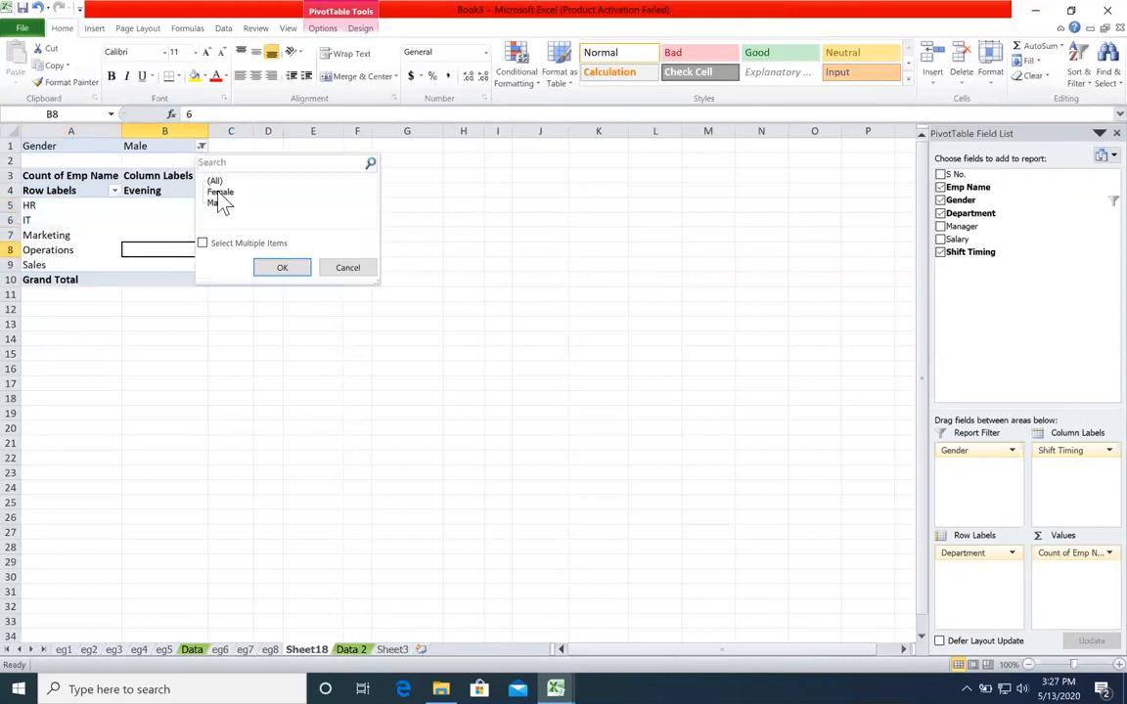
click(277, 267)
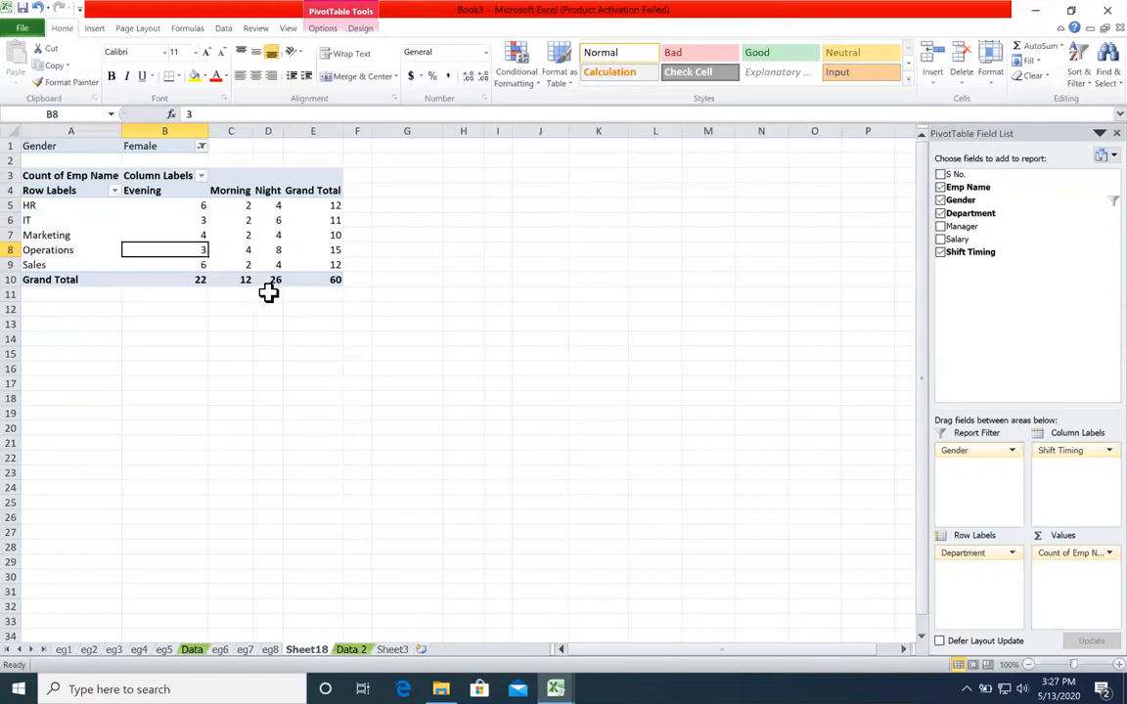
click(273, 248)
drag(273, 249, 93, 250)
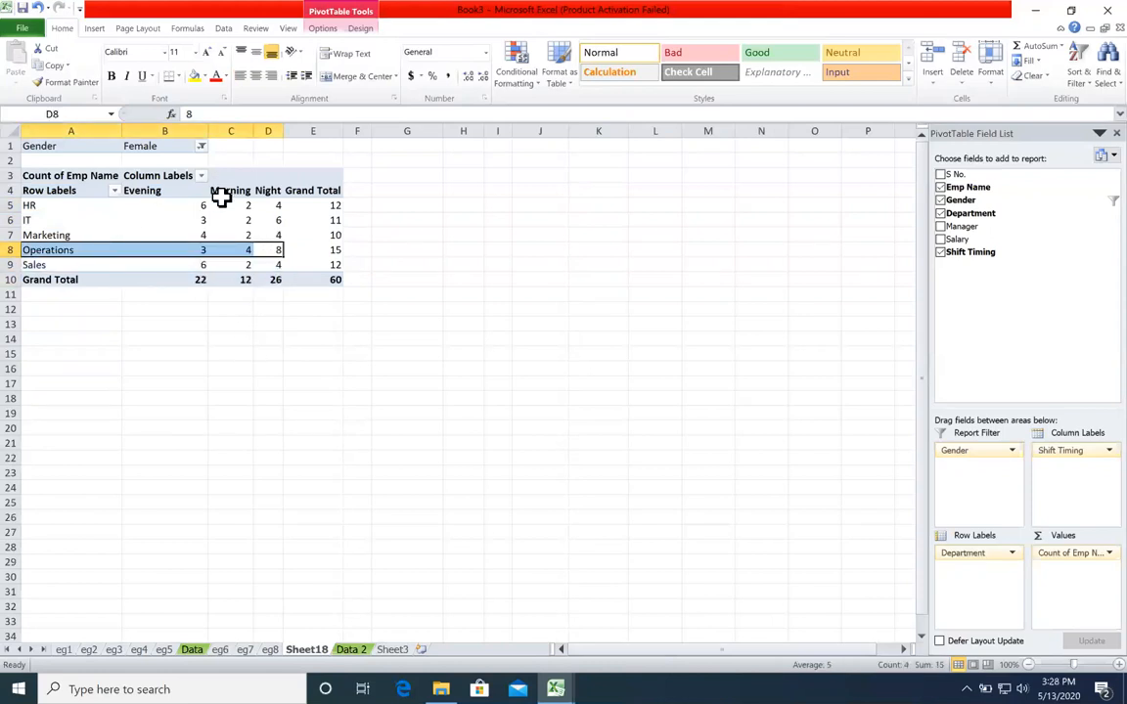
Reset the Gender report filter to (All)
click(201, 146)
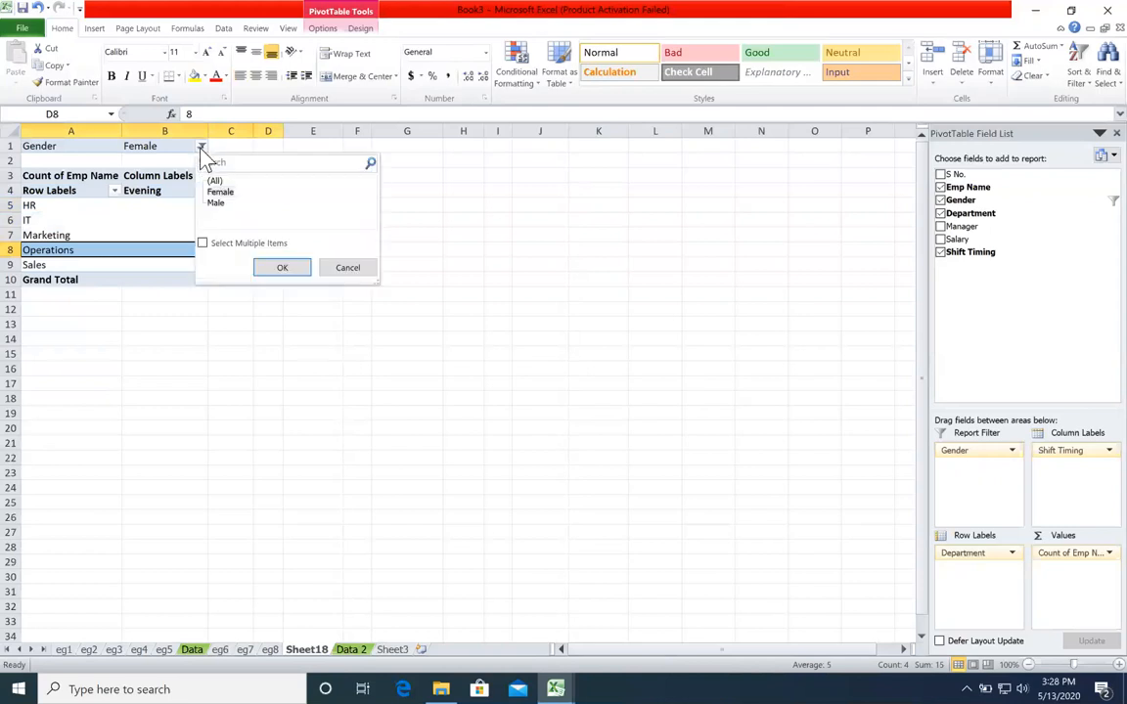
click(215, 181)
click(292, 268)
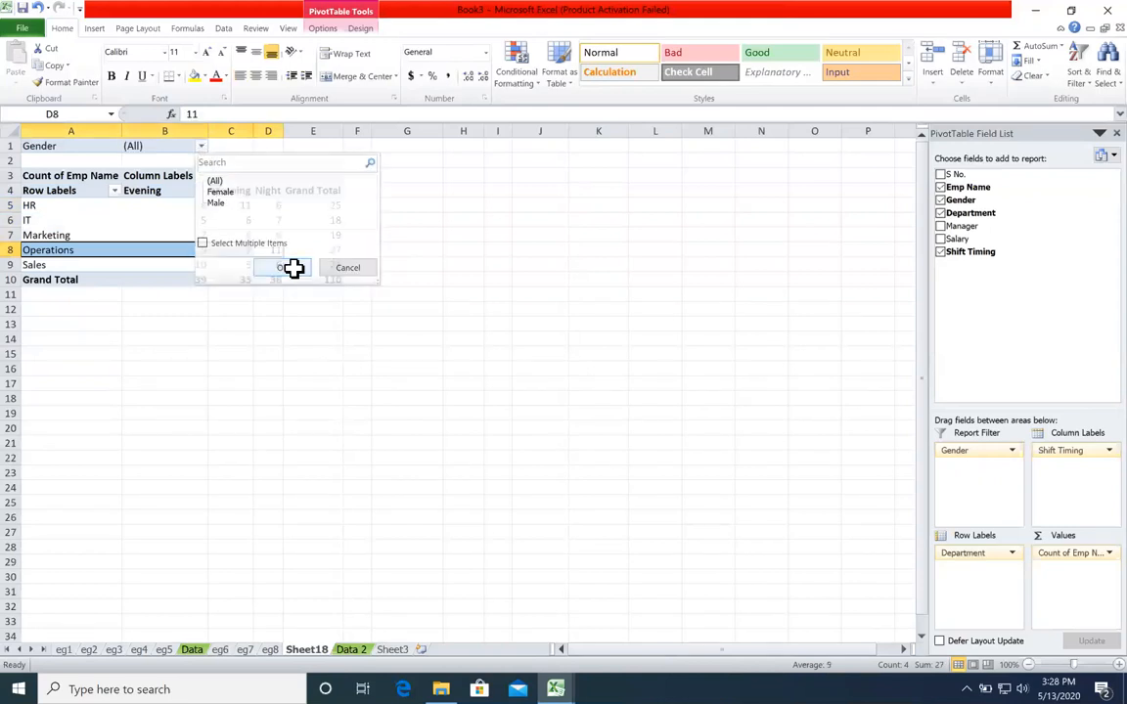
Check the Gender report filter's options without applying any, and look over the counts by department and shift
click(201, 146)
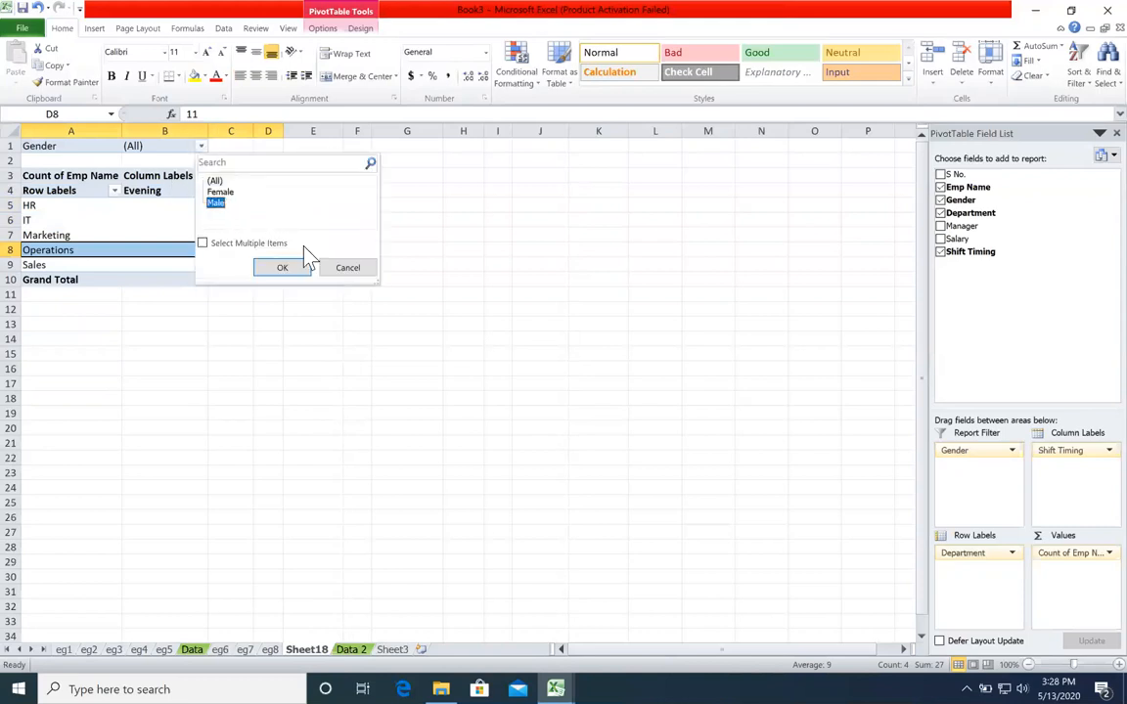
click(340, 266)
drag(201, 206, 256, 257)
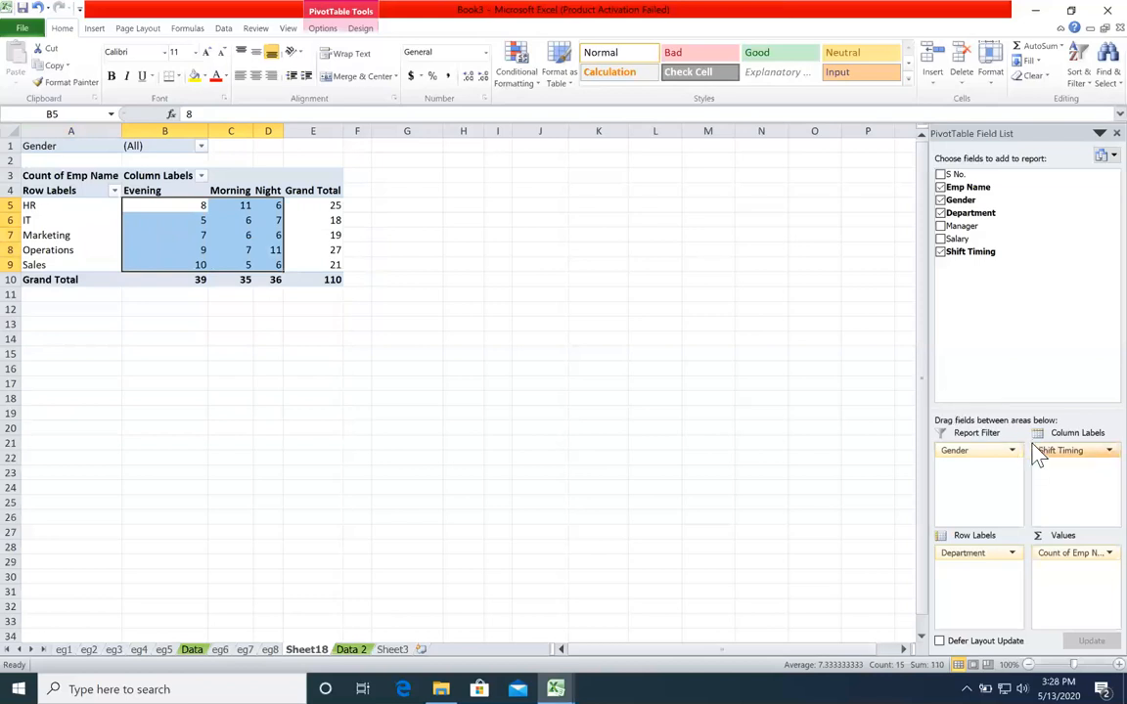
Swap the fields so that Shift Timing is the report filter and Gender the column labels, and widen column C
mouse_move(994, 452)
mouse_down()
mouse_move(1057, 477)
mouse_move(1058, 466)
mouse_move(1002, 448)
mouse_move(996, 471)
mouse_up()
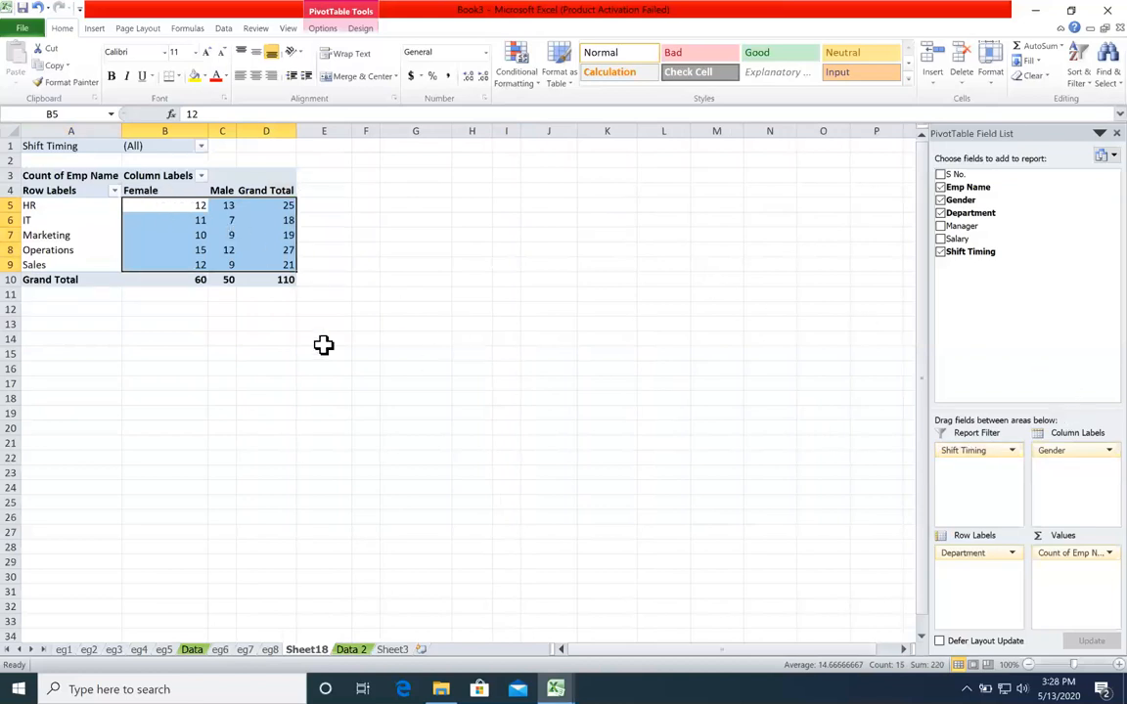
click(151, 190)
drag(222, 205, 284, 265)
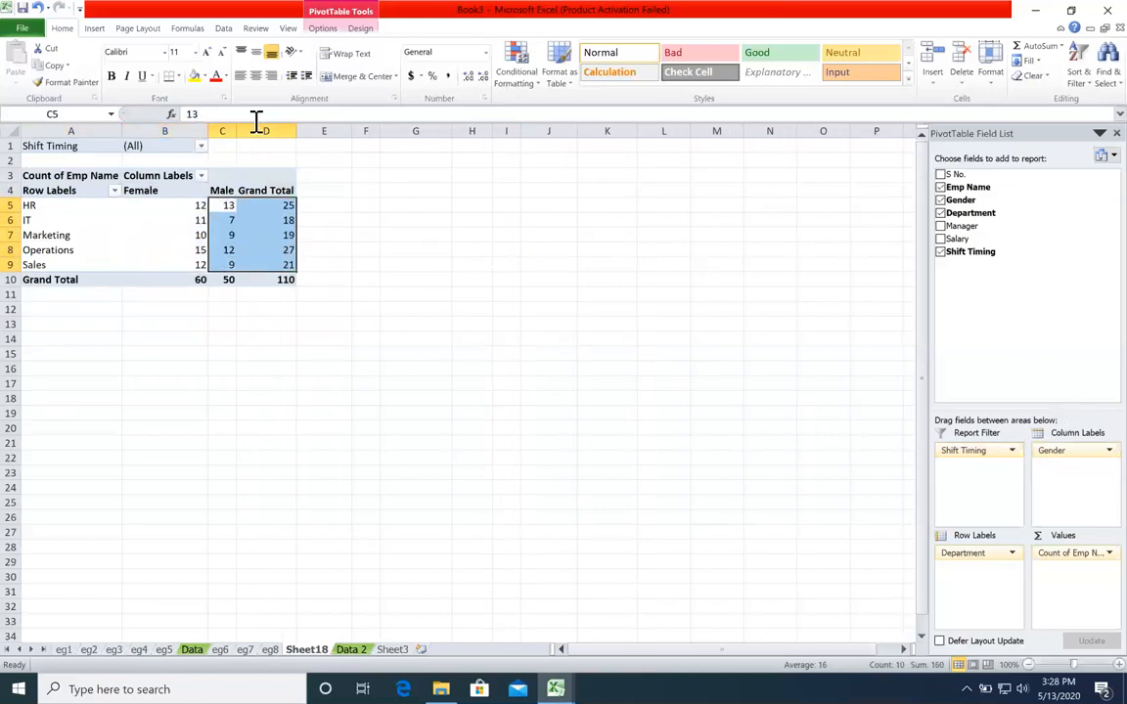
drag(238, 131, 262, 131)
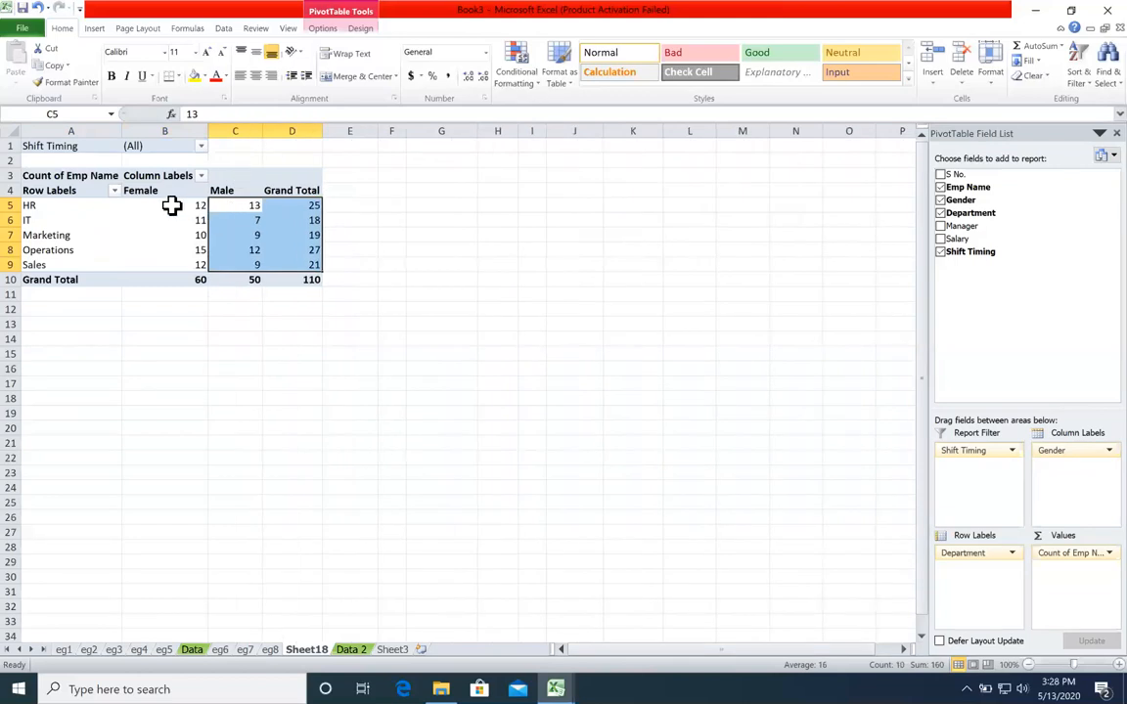
click(171, 206)
Filter the pivot table by Shift Timing to Night and examine the female and male counts per department
click(201, 146)
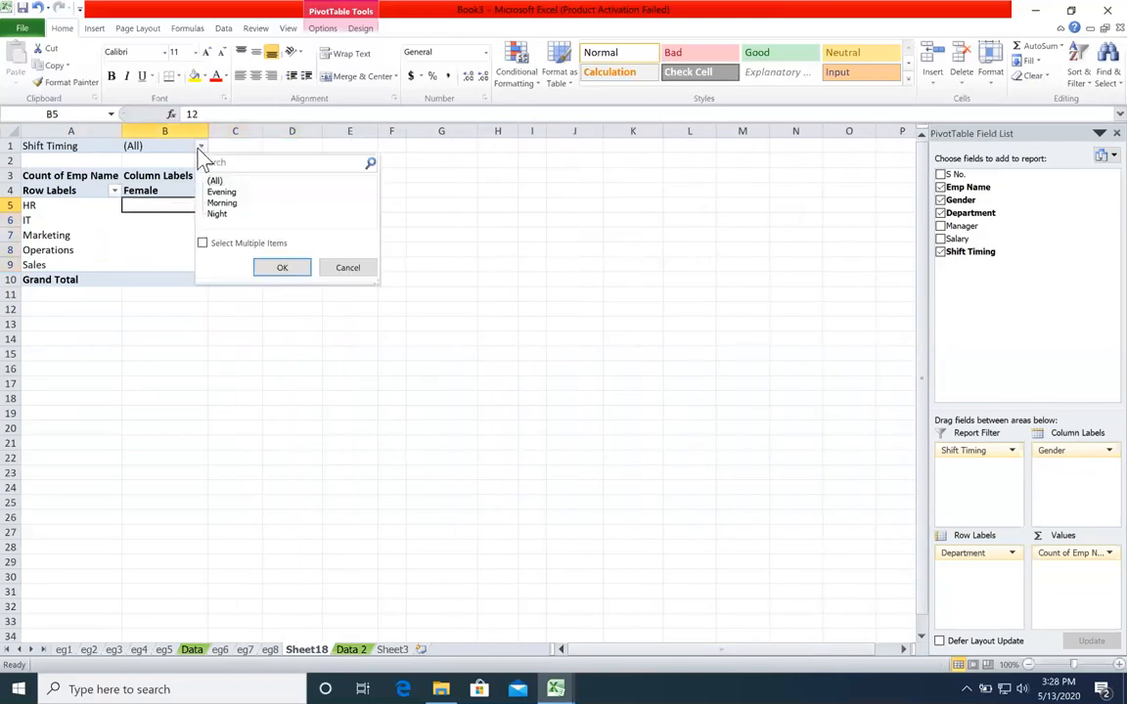
click(217, 213)
click(281, 267)
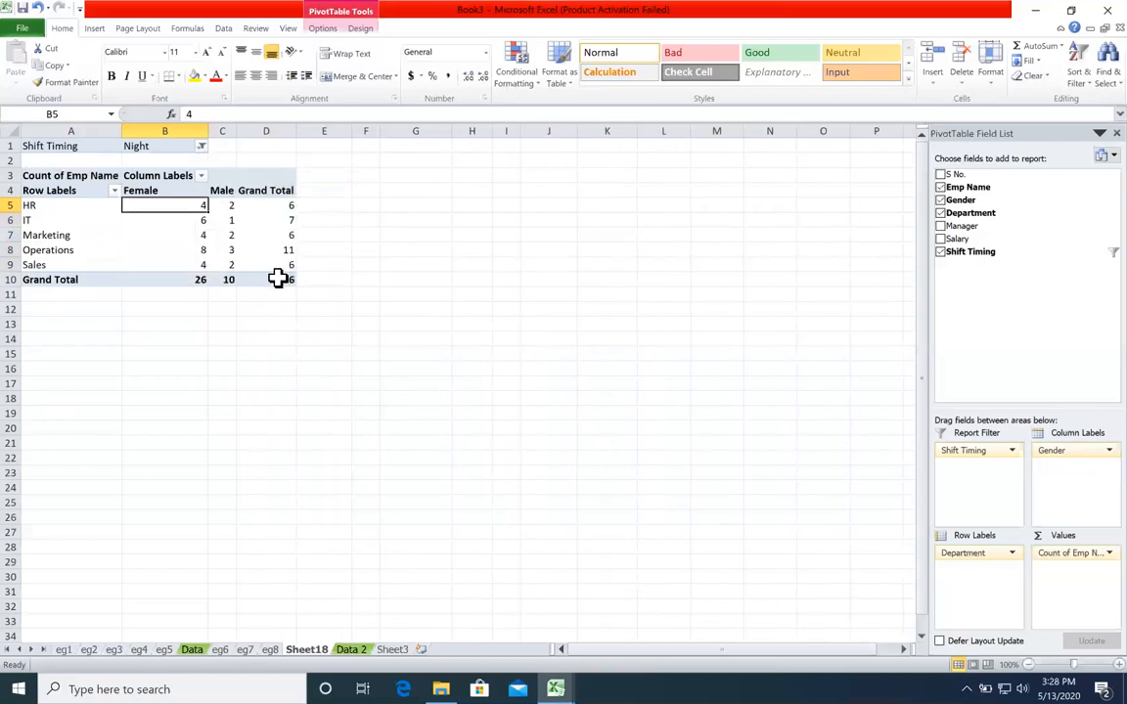
mouse_move(277, 279)
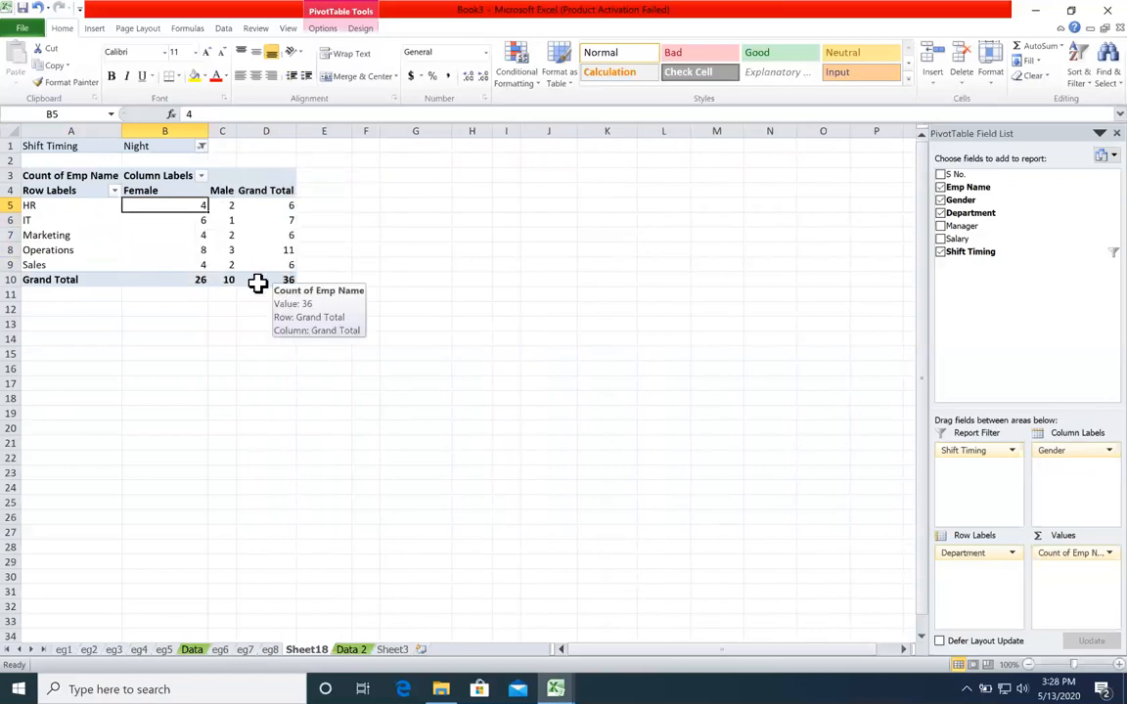
Return Gender to the report filter and Shift Timing to the column labels, and delete the empty row above the pivot table
drag(1087, 460, 1063, 470)
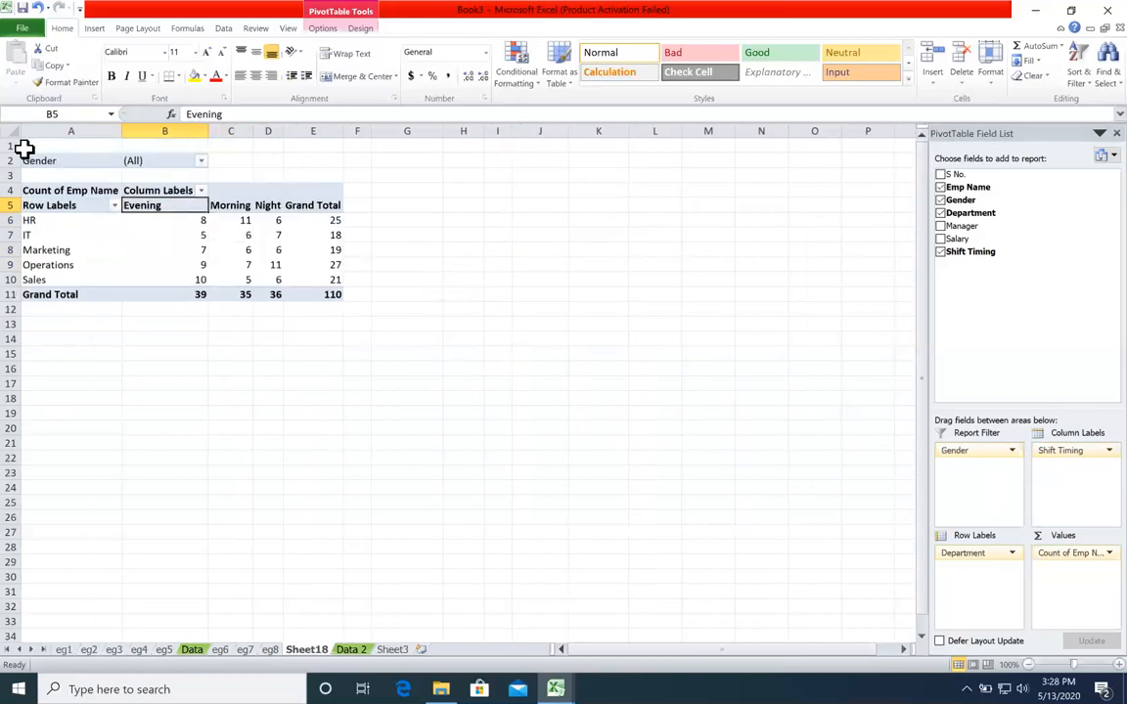
right_click(9, 146)
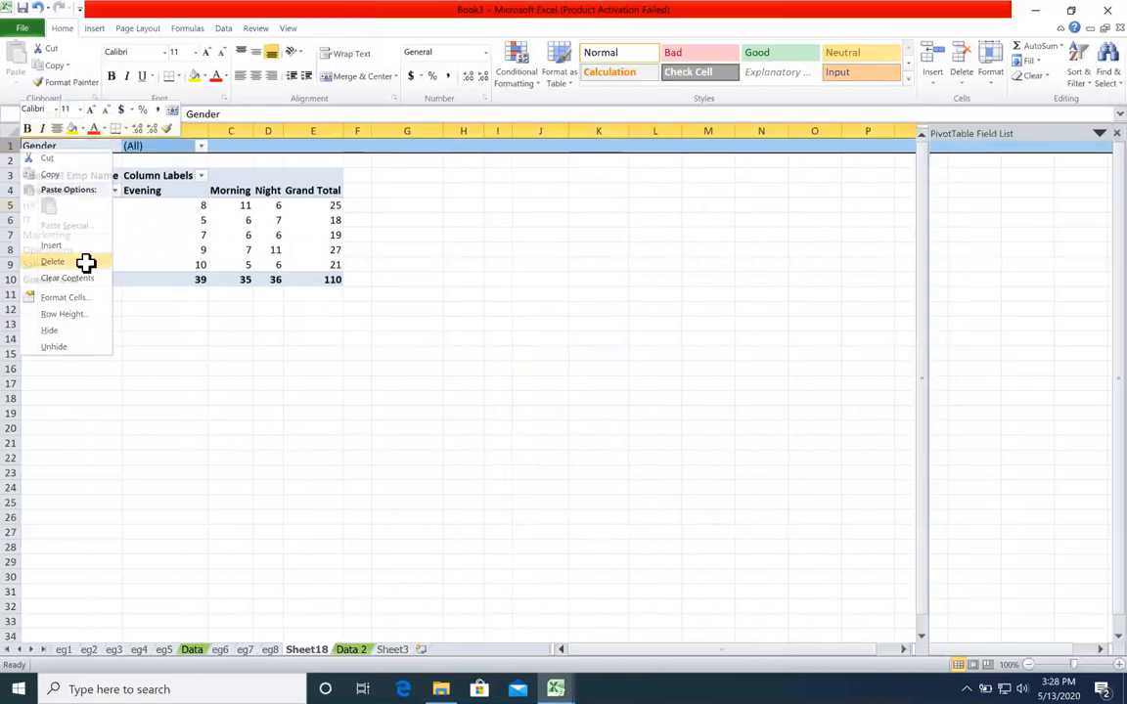
click(85, 262)
click(526, 324)
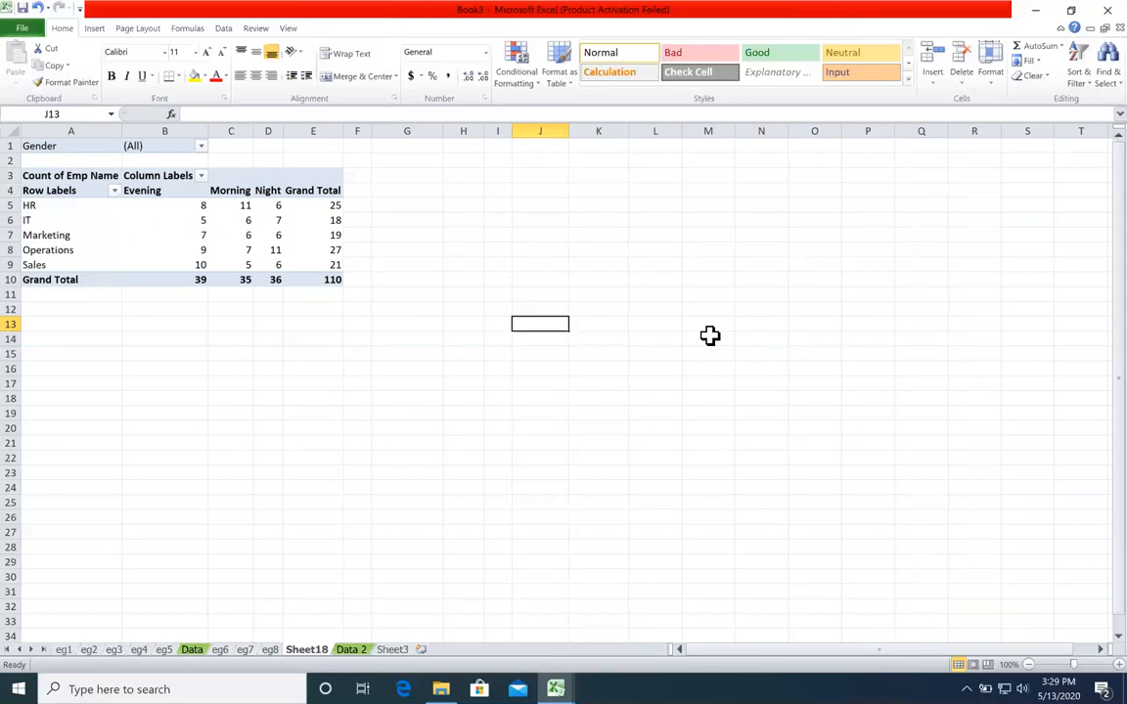
Rename the pivot table's sheet as eg9, and slightly narrow the Salary column on the Data 2 sheet
double_click(306, 651)
text(eg9)
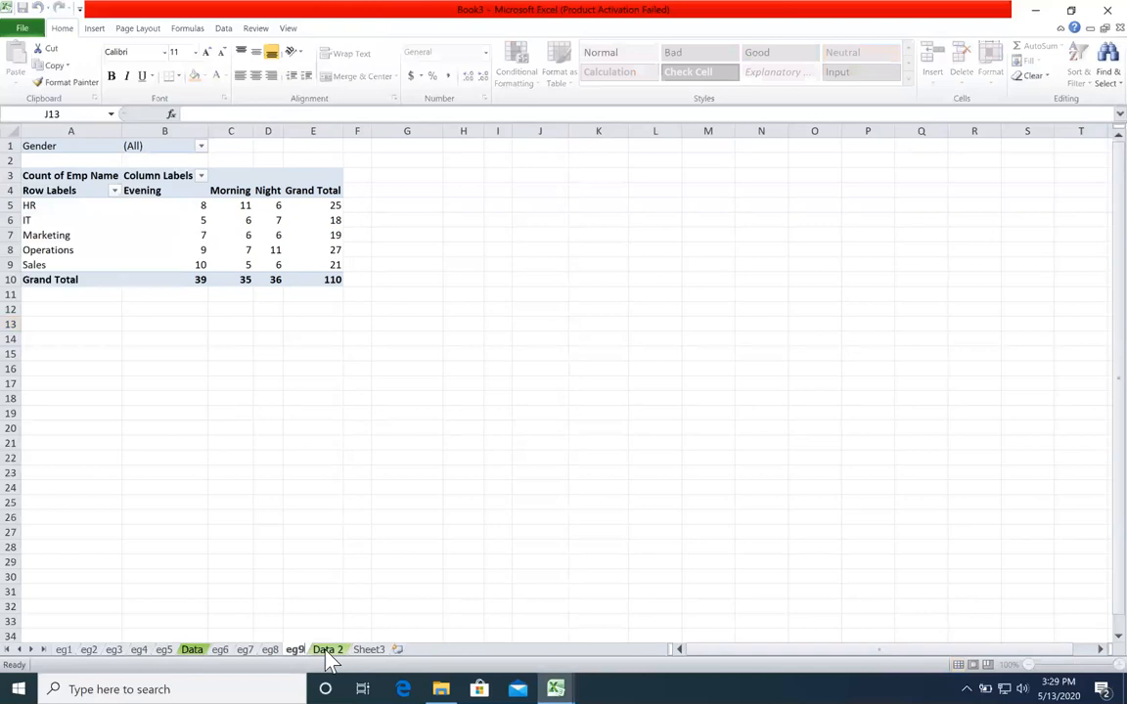
click(327, 650)
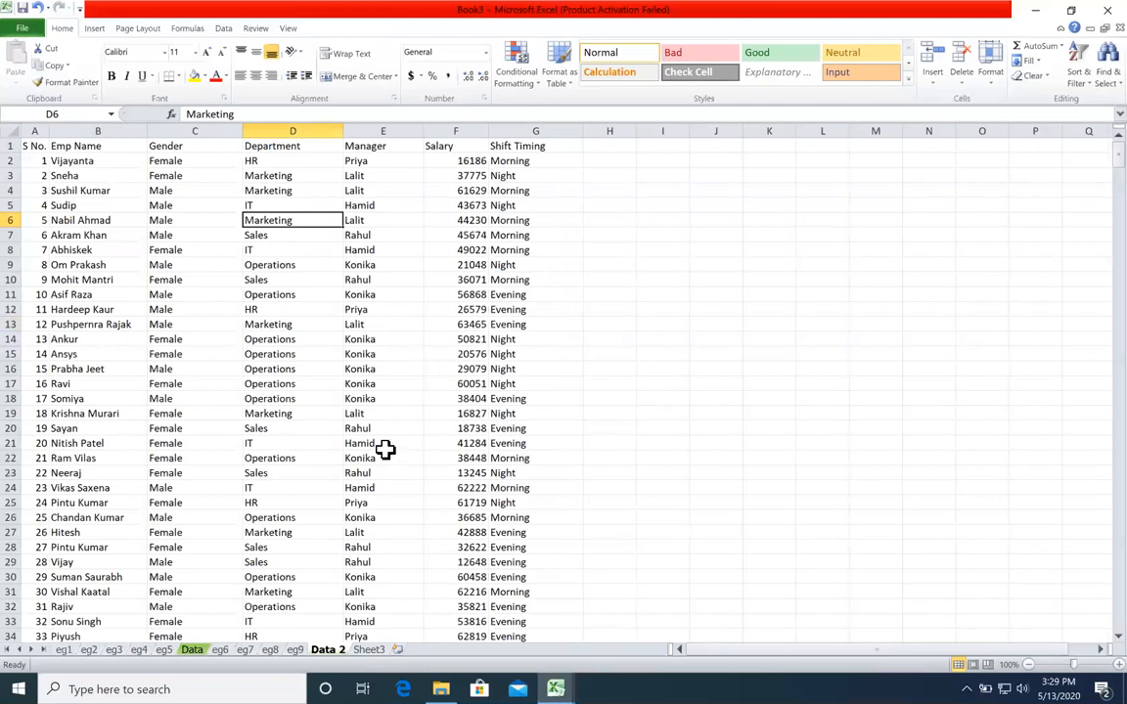
drag(488, 129, 477, 129)
click(515, 325)
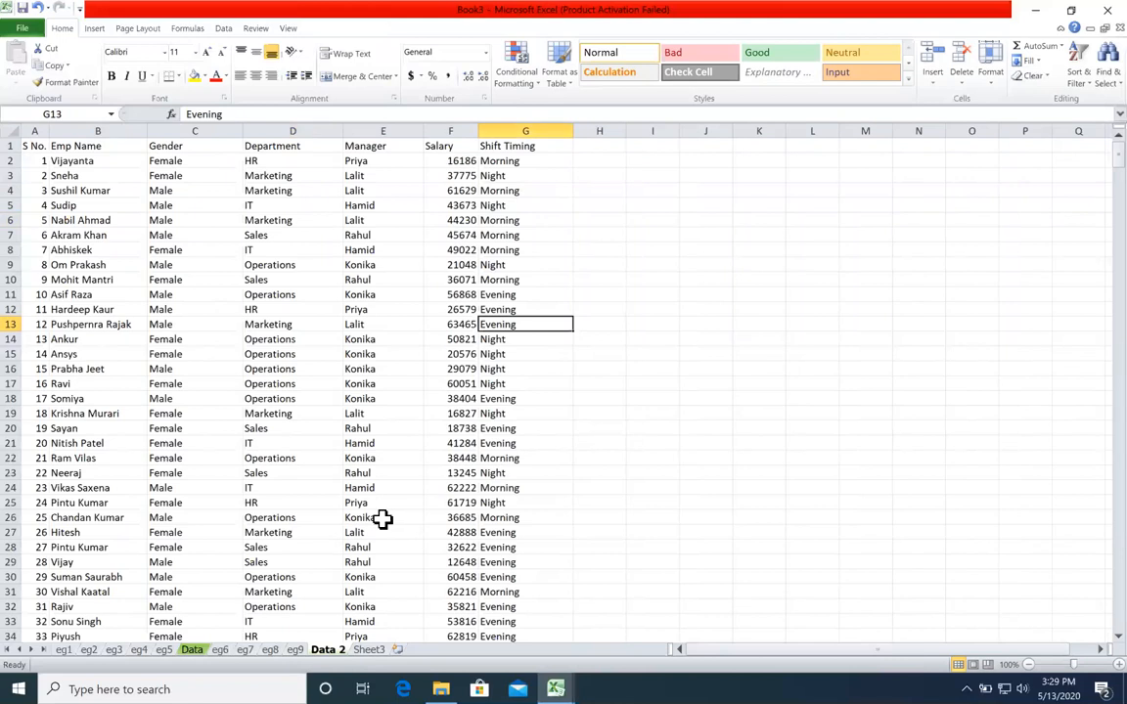
Switch to the Book2 workbook and go to the start of its purchase data on Sheet1
click(555, 689)
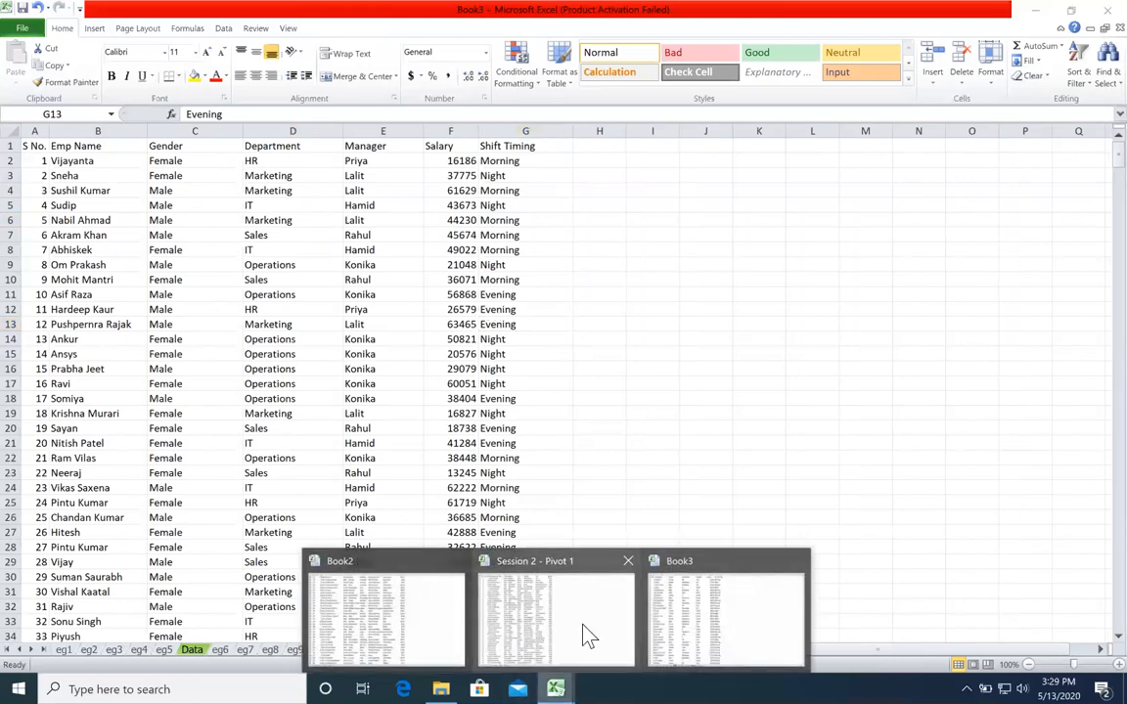
click(427, 611)
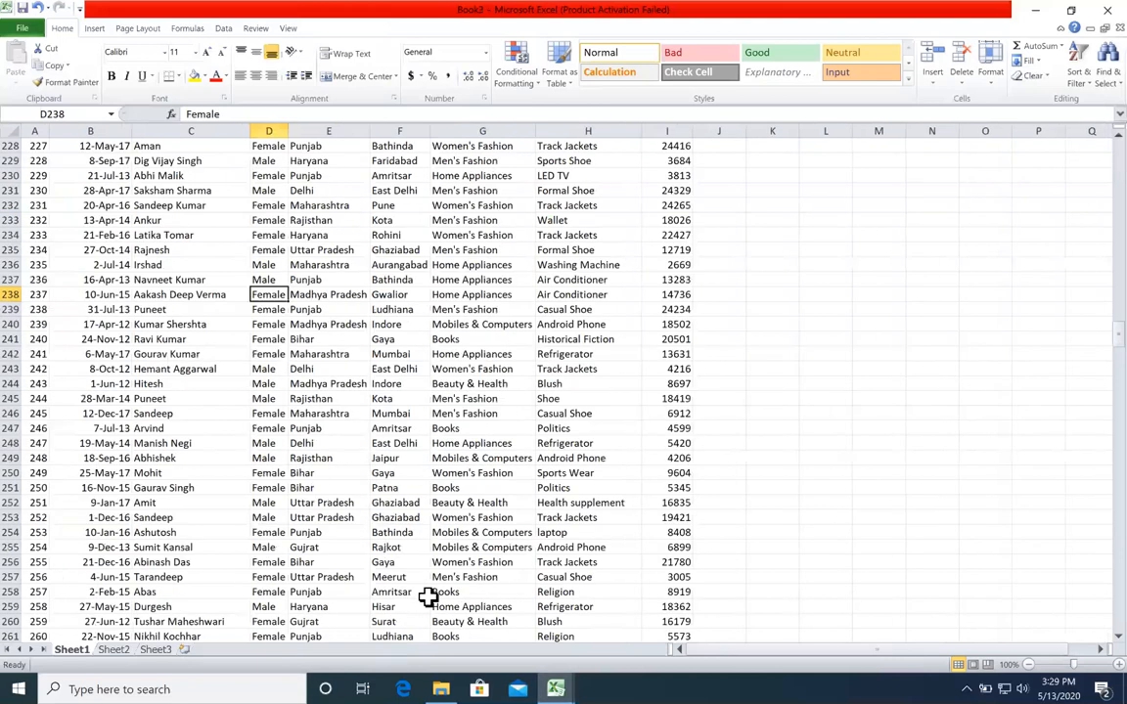
click(436, 468)
key(ctrl+Home)
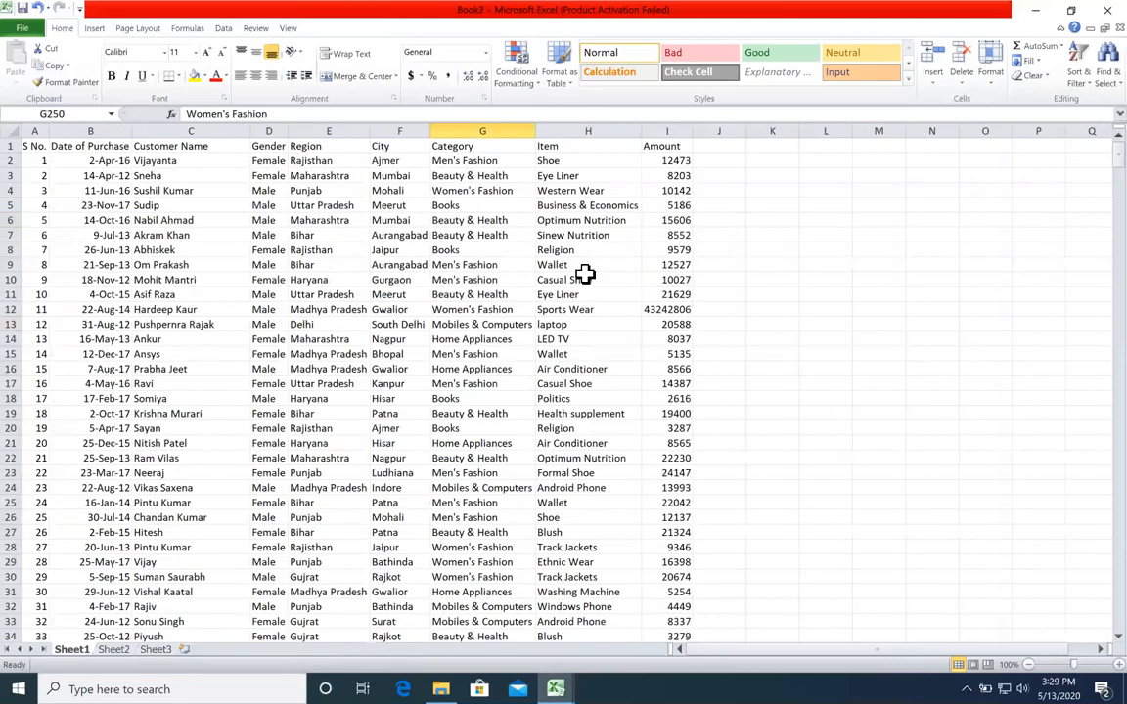
Set the Amount of record 11, in cell I12, to 45000
click(671, 309)
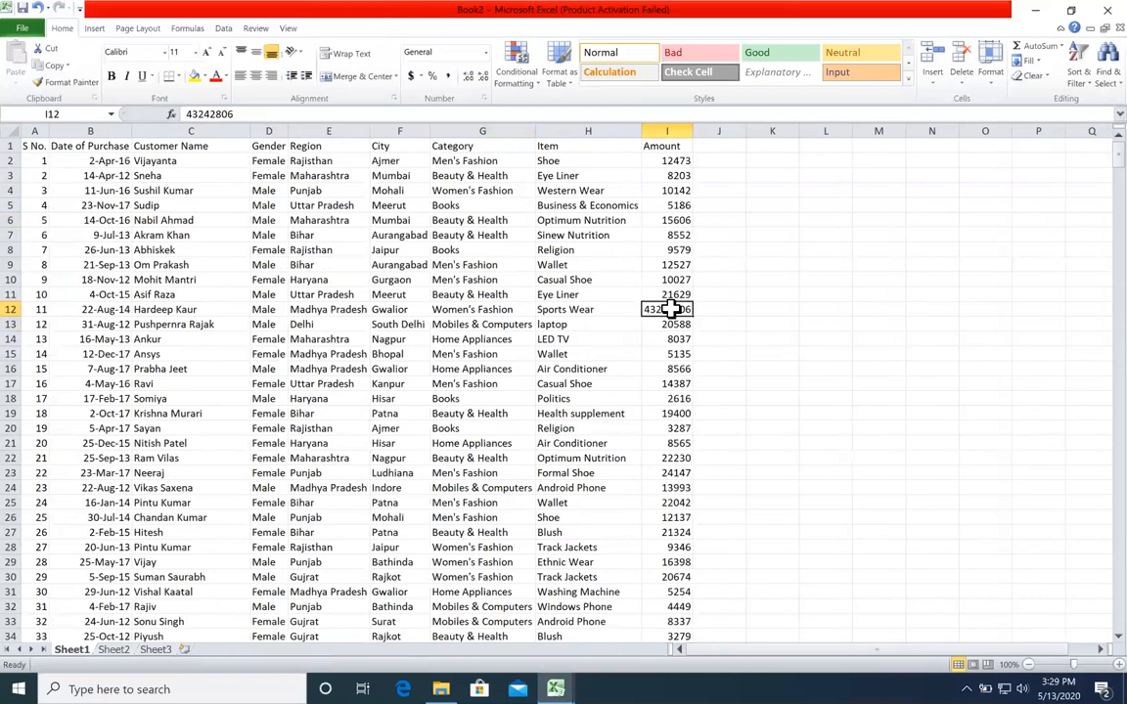
text(45000)
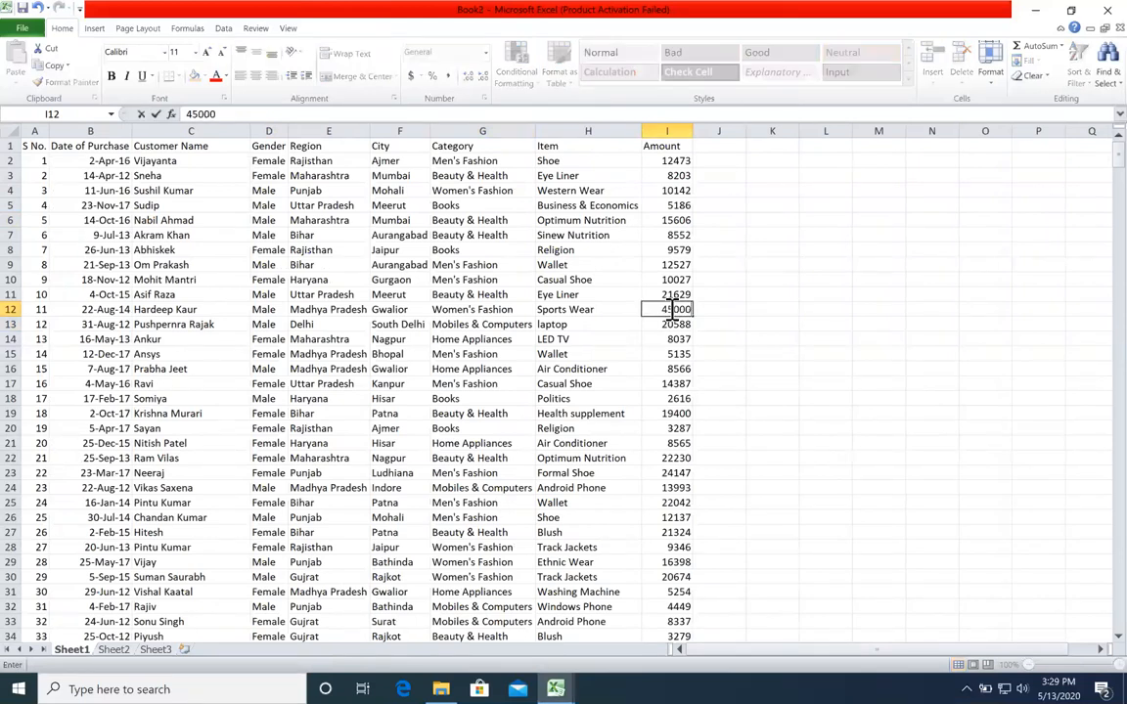
key(Return)
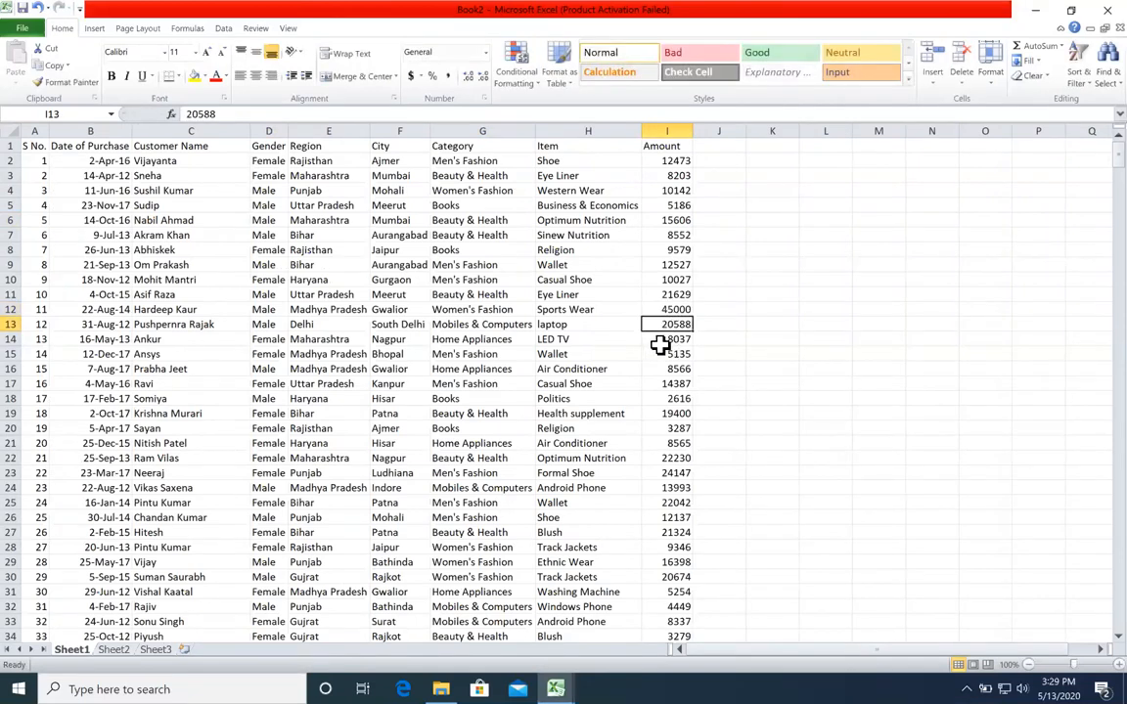
Skim the purchase records toward the end of the list and back, and look at the S No. column
click(1093, 146)
scroll(1091, 348, down, 6)
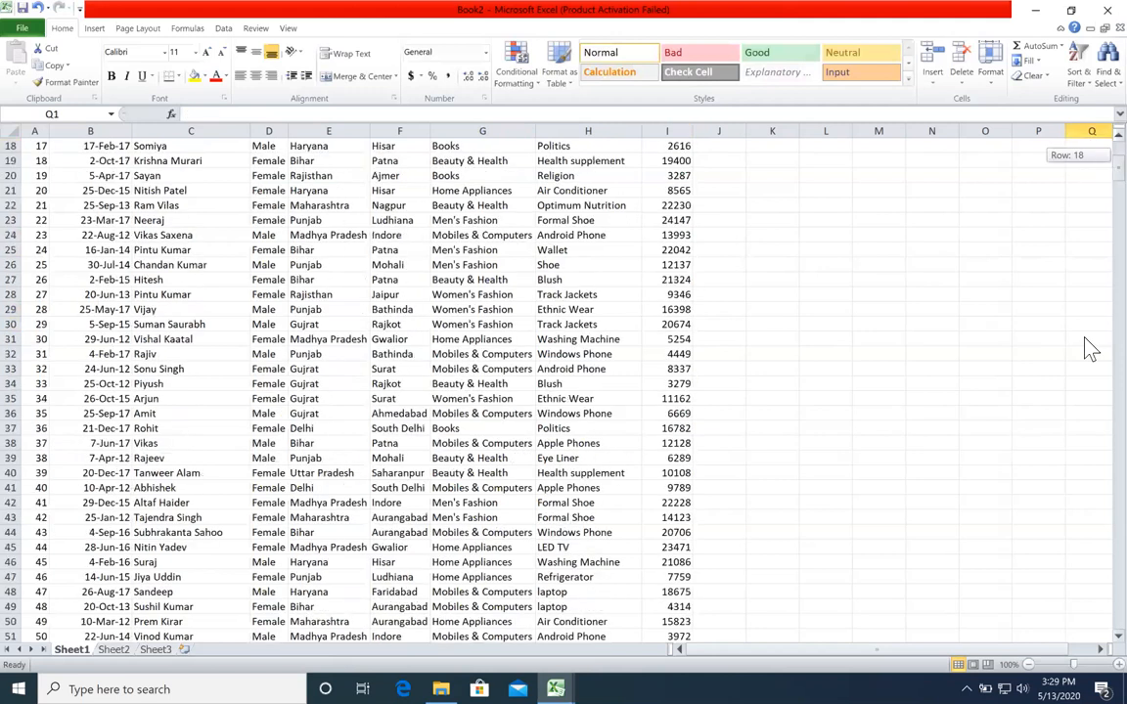
scroll(1091, 553, down, 20)
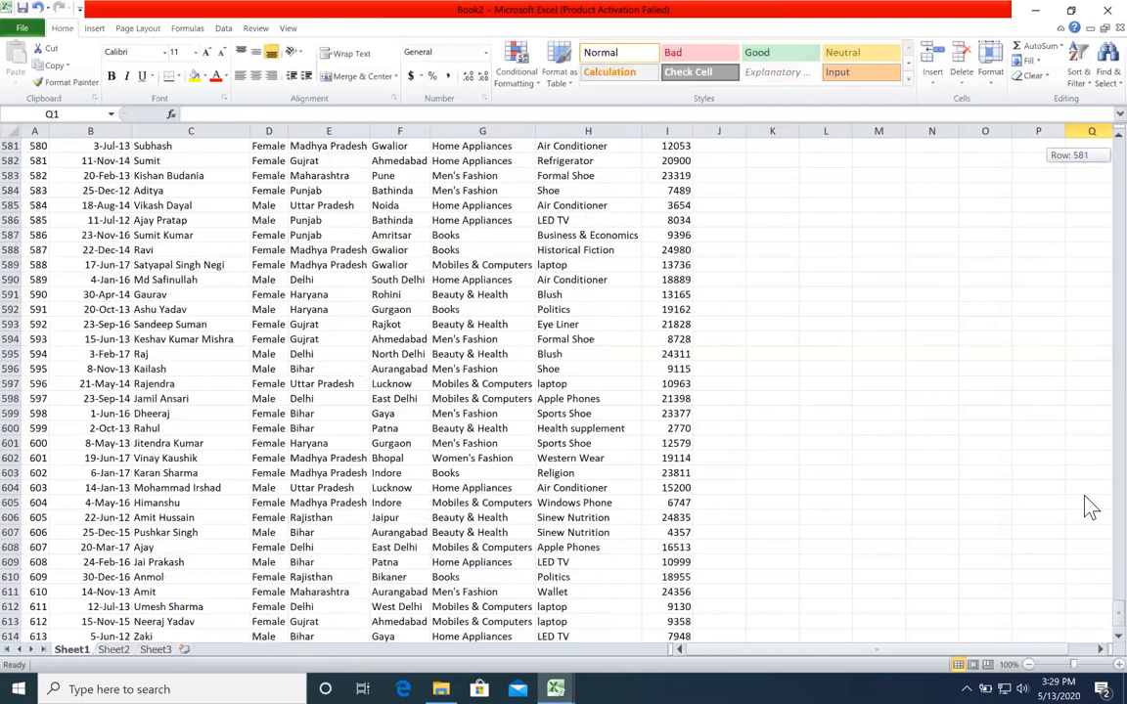
scroll(1091, 181, up, 20)
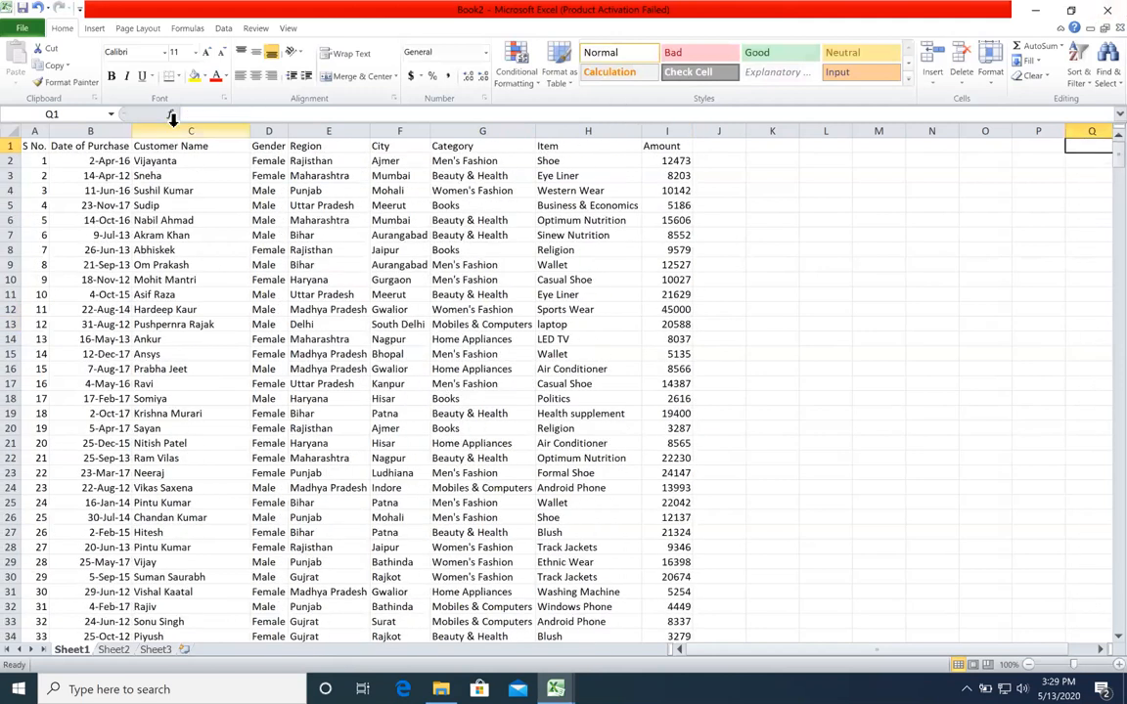
drag(30, 146, 36, 314)
Widen the Date of Purchase column and look through the columns from Customer Name to Amount
drag(98, 147, 116, 372)
drag(133, 130, 150, 130)
drag(190, 161, 225, 405)
drag(290, 175, 297, 371)
drag(348, 179, 370, 458)
drag(416, 221, 419, 389)
drag(481, 221, 489, 342)
drag(584, 265, 587, 385)
drag(676, 250, 679, 344)
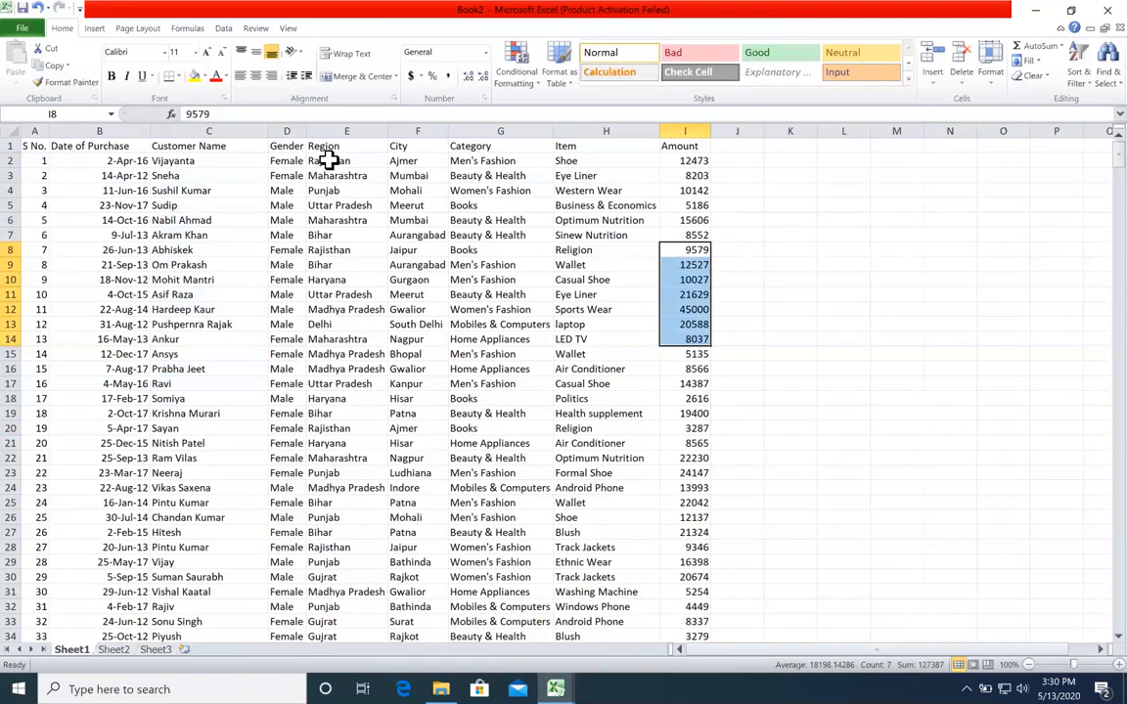
Look over the Region entries together with the Item and Amount values of the purchase data
drag(328, 160, 337, 235)
drag(308, 401, 318, 401)
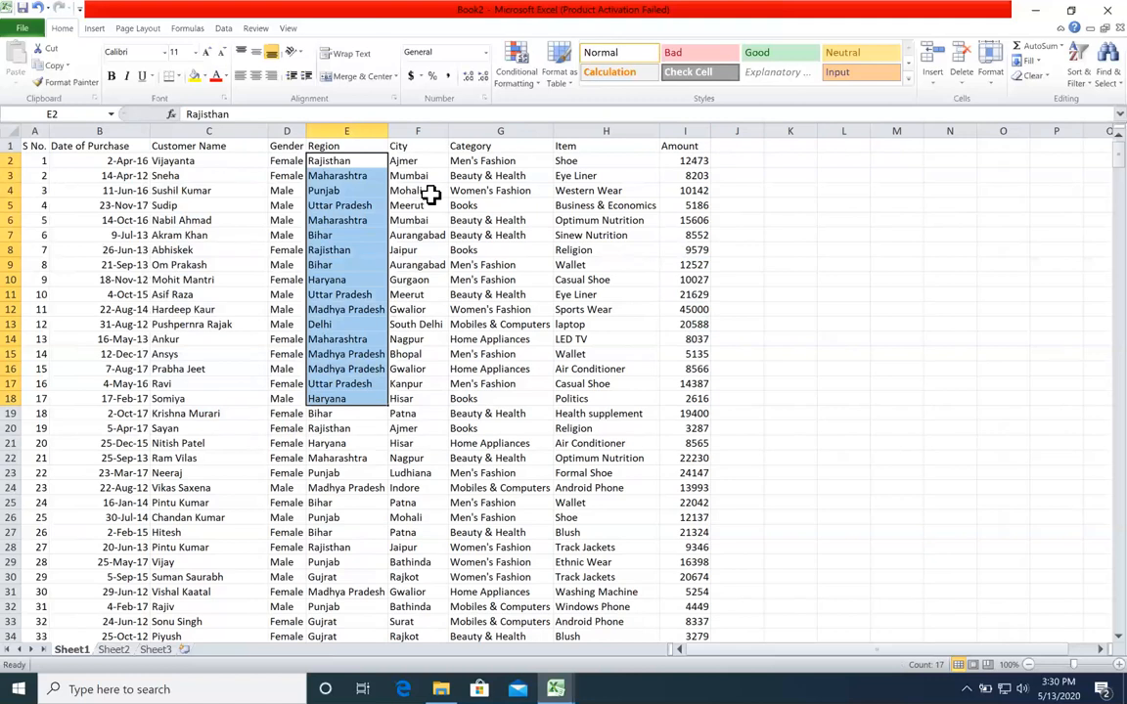
click(675, 176)
shift+click(587, 327)
click(352, 249)
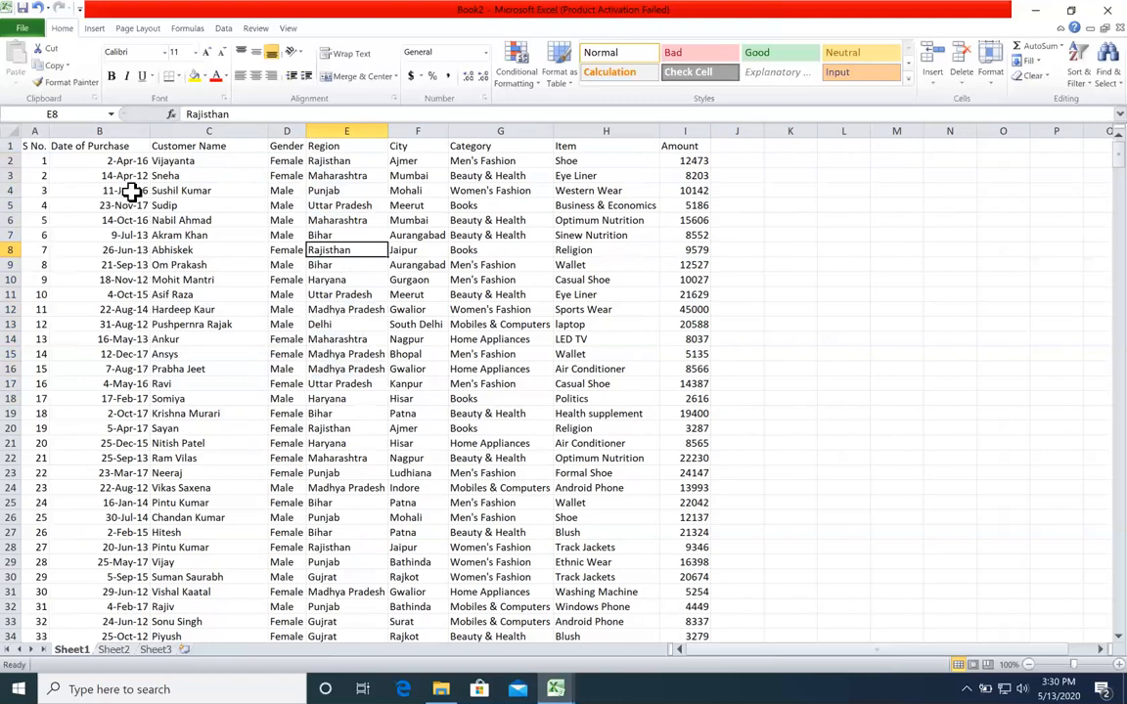
Examine the first purchase record's date, customer, gender, region and city
click(109, 160)
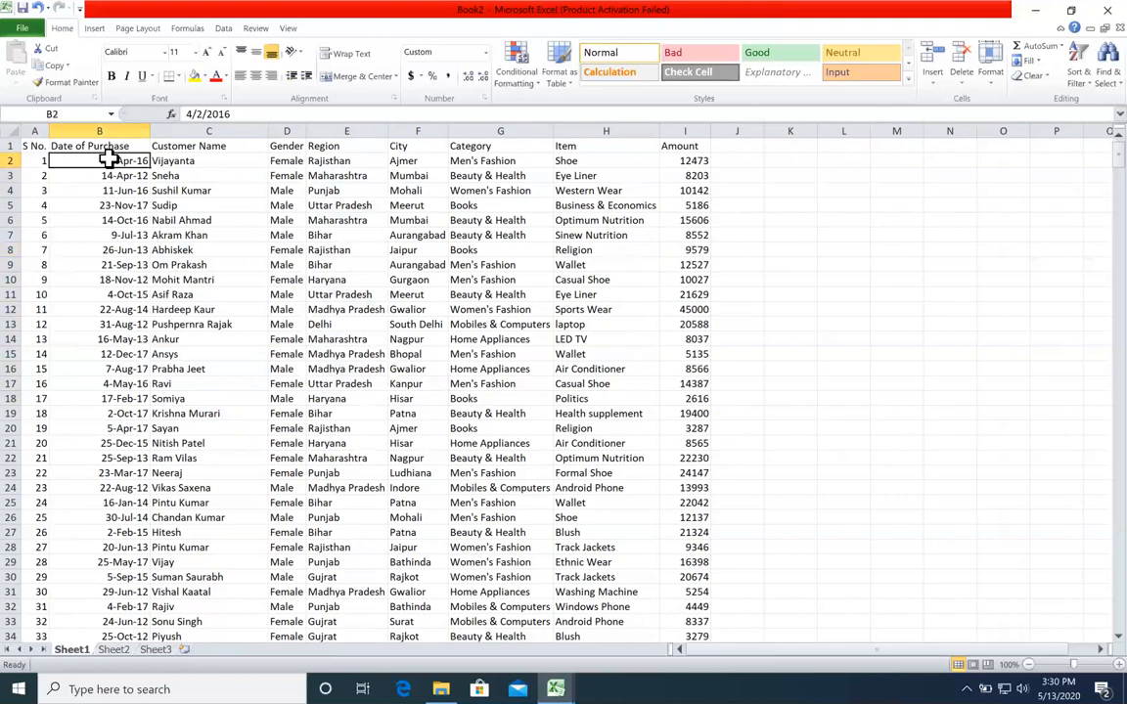
click(188, 174)
click(298, 159)
click(328, 160)
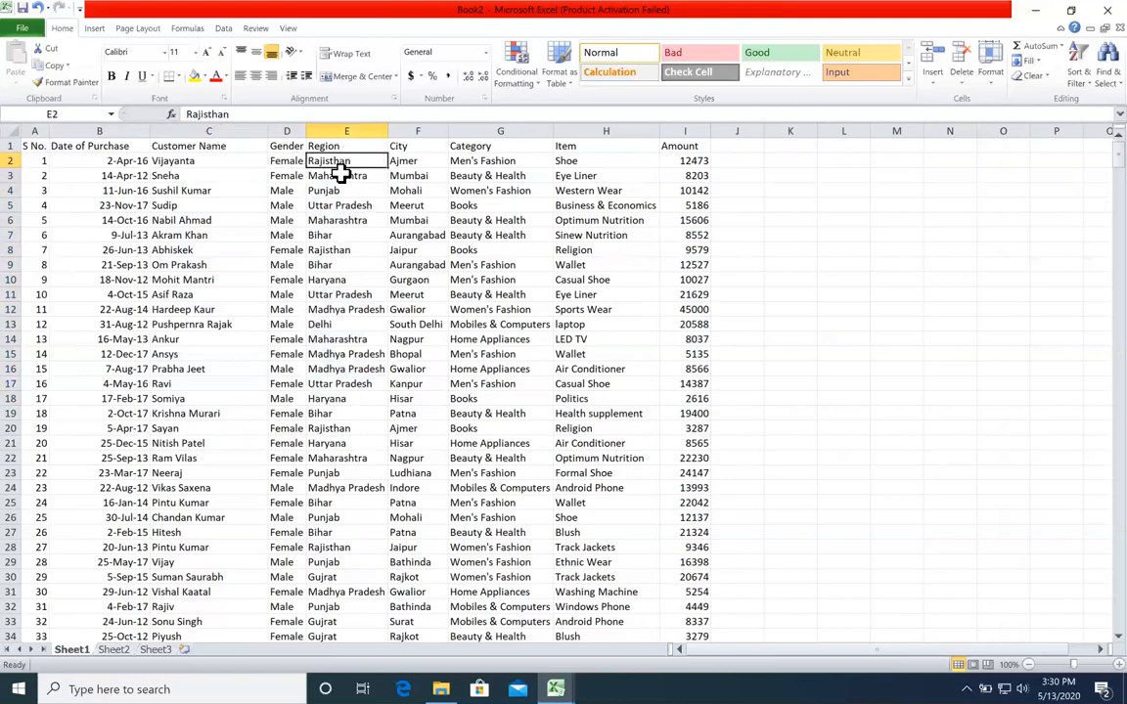
click(406, 163)
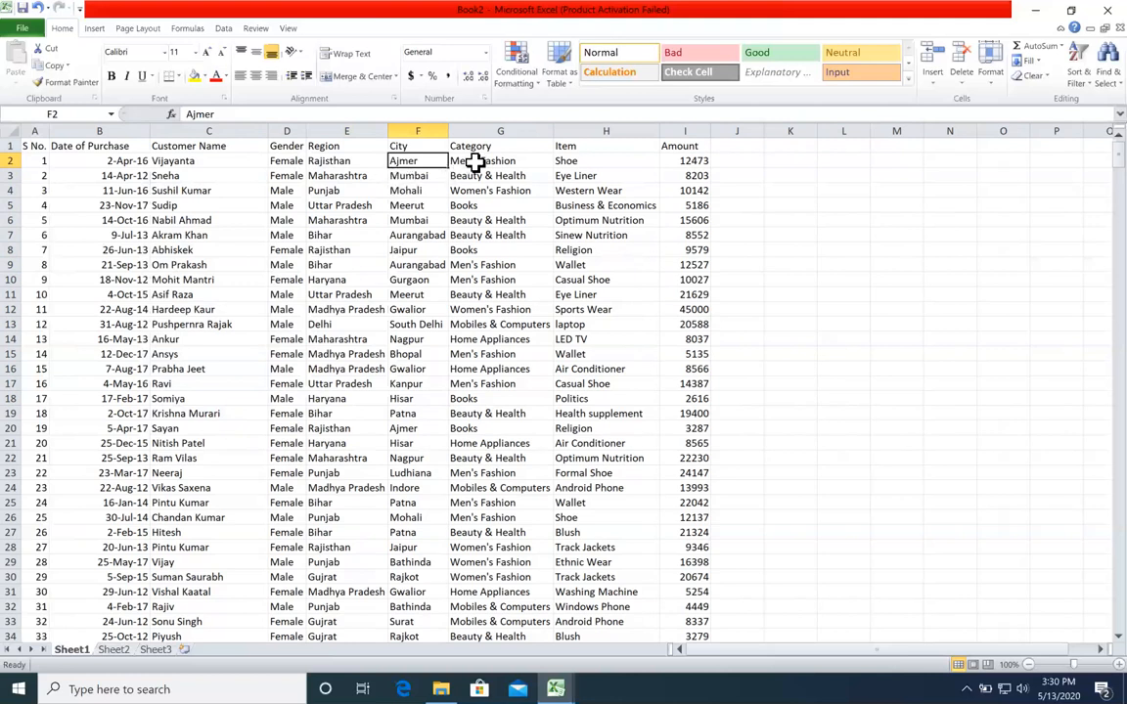
Widen the Category column slightly and examine the first record's category, item and amount
double_click(553, 132)
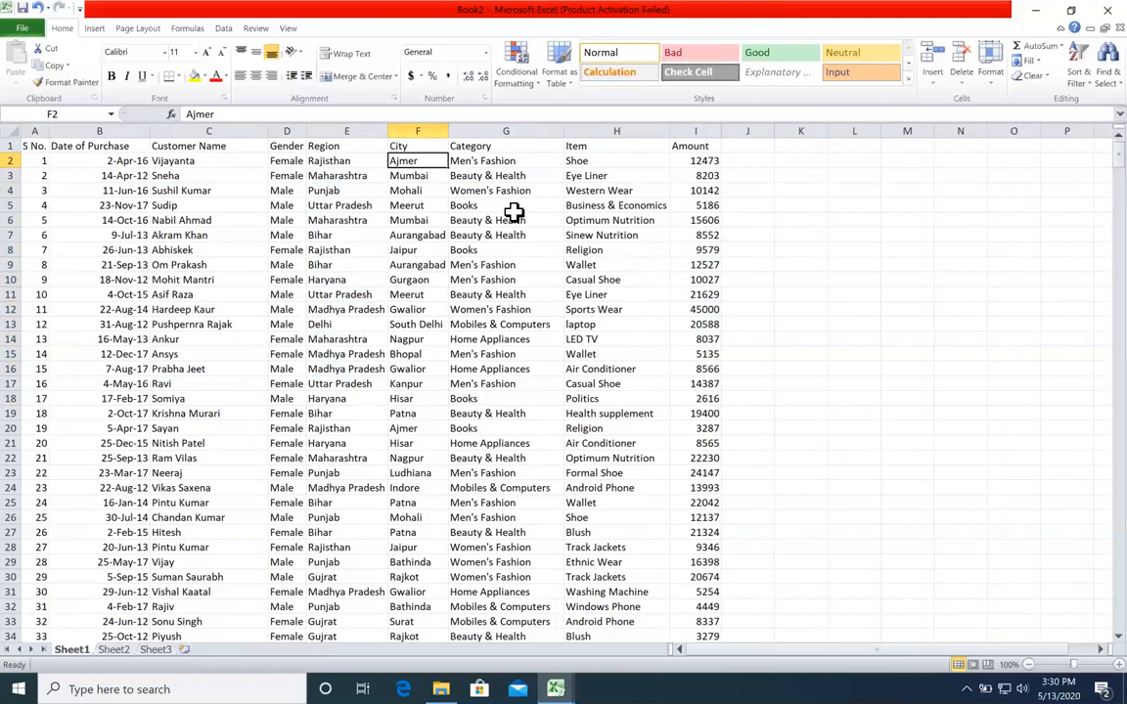
click(487, 161)
click(601, 164)
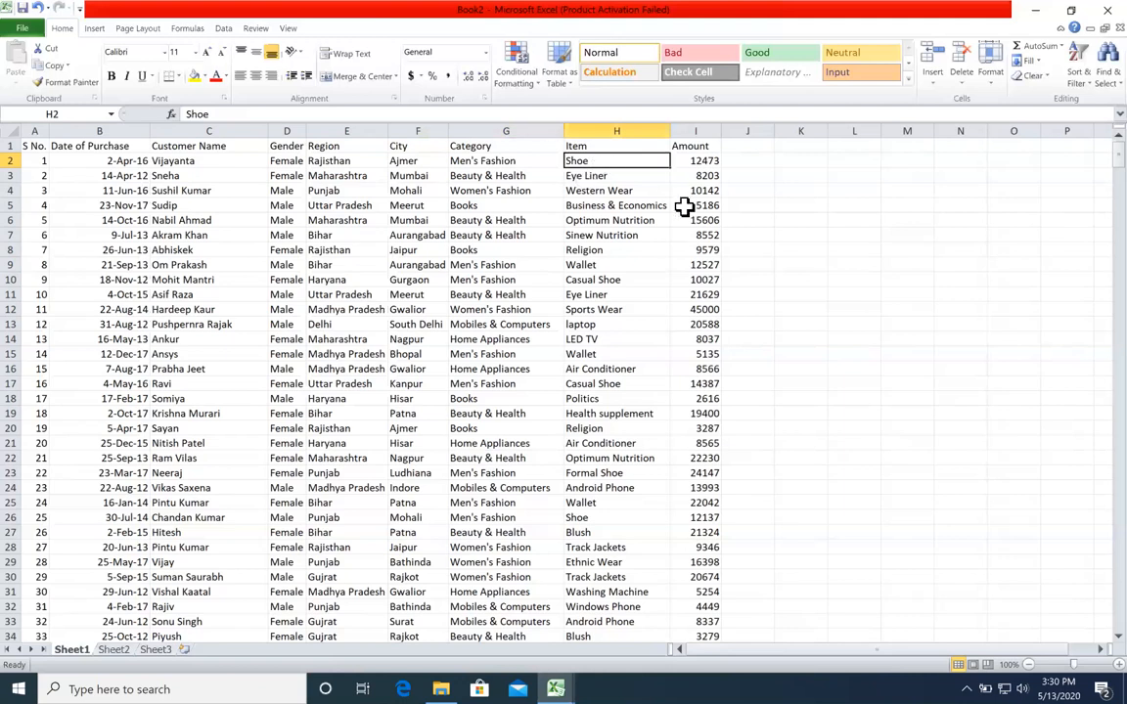
click(707, 163)
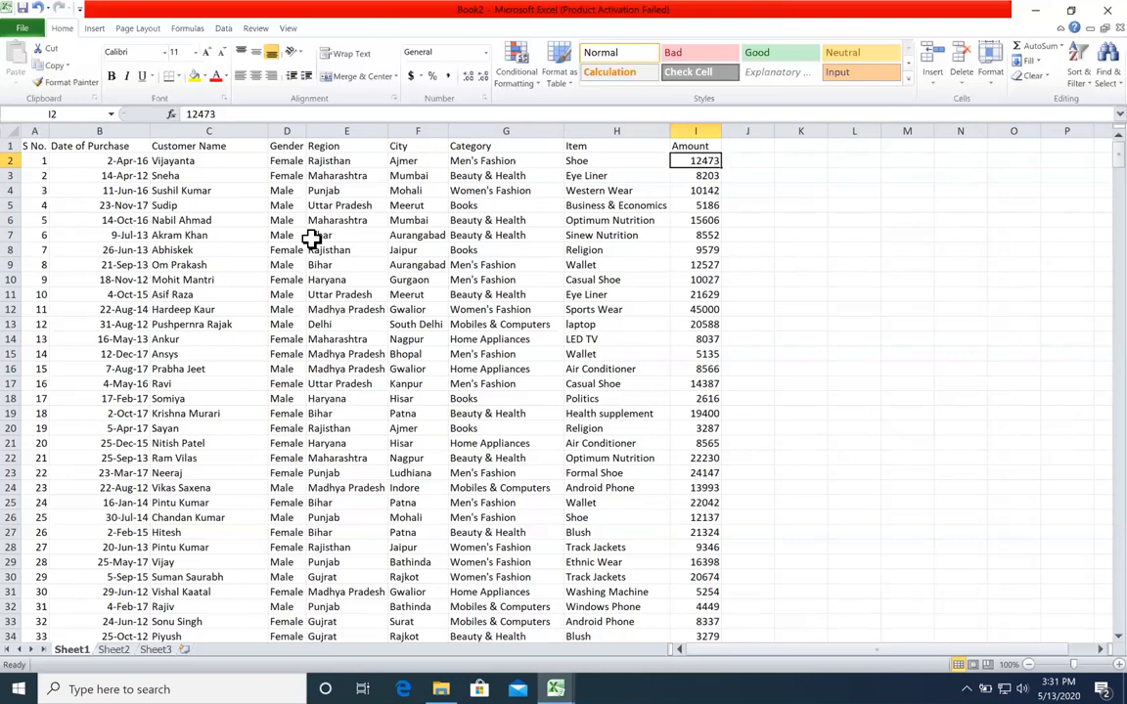
Browse the purchase list down to its last record and return to the header row
scroll(391, 338, down, 12)
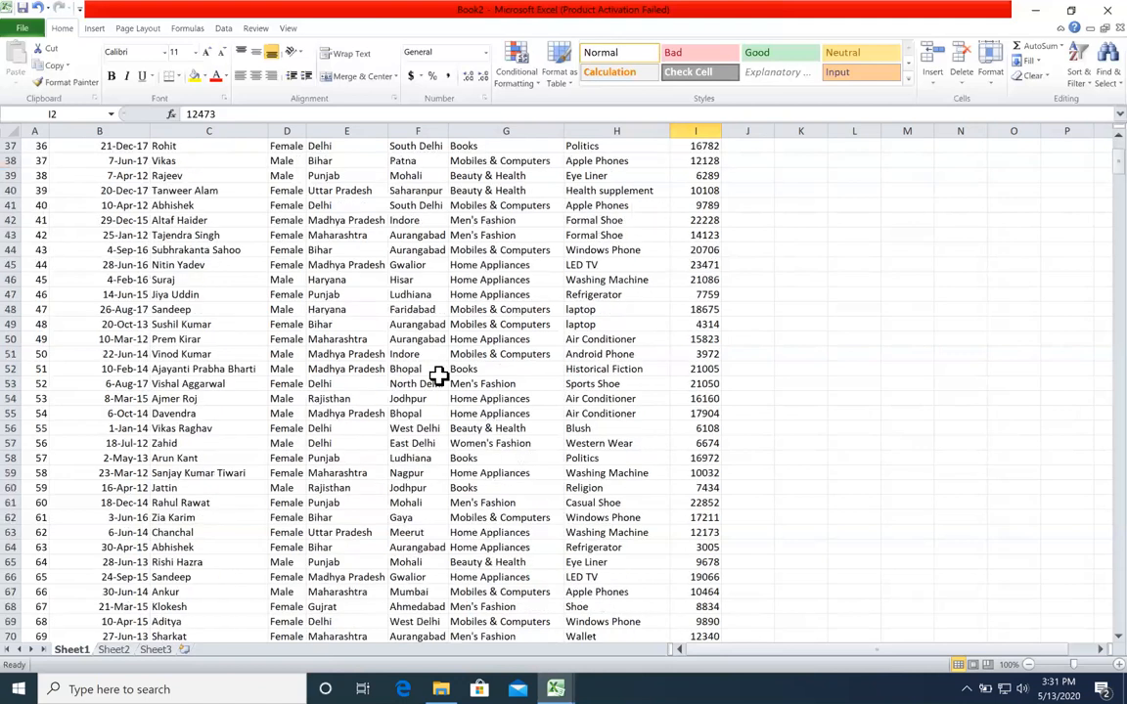
scroll(438, 376, down, 20)
scroll(435, 352, down, 20)
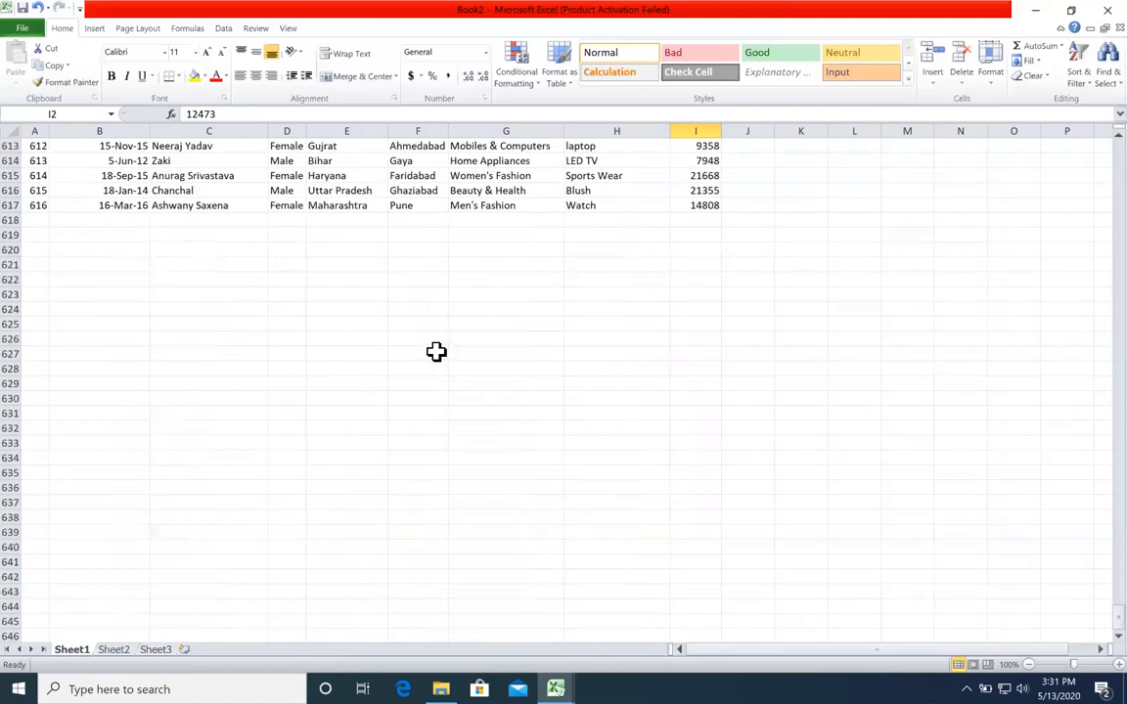
scroll(435, 344, up, 20)
scroll(437, 333, up, 20)
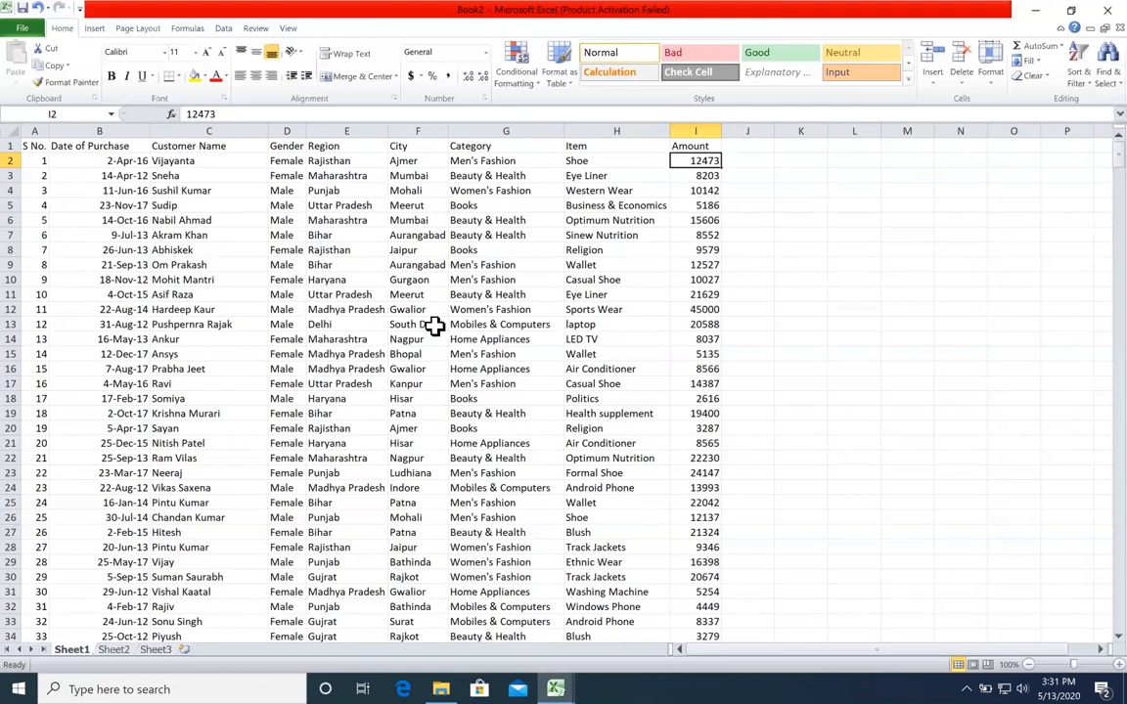
click(411, 280)
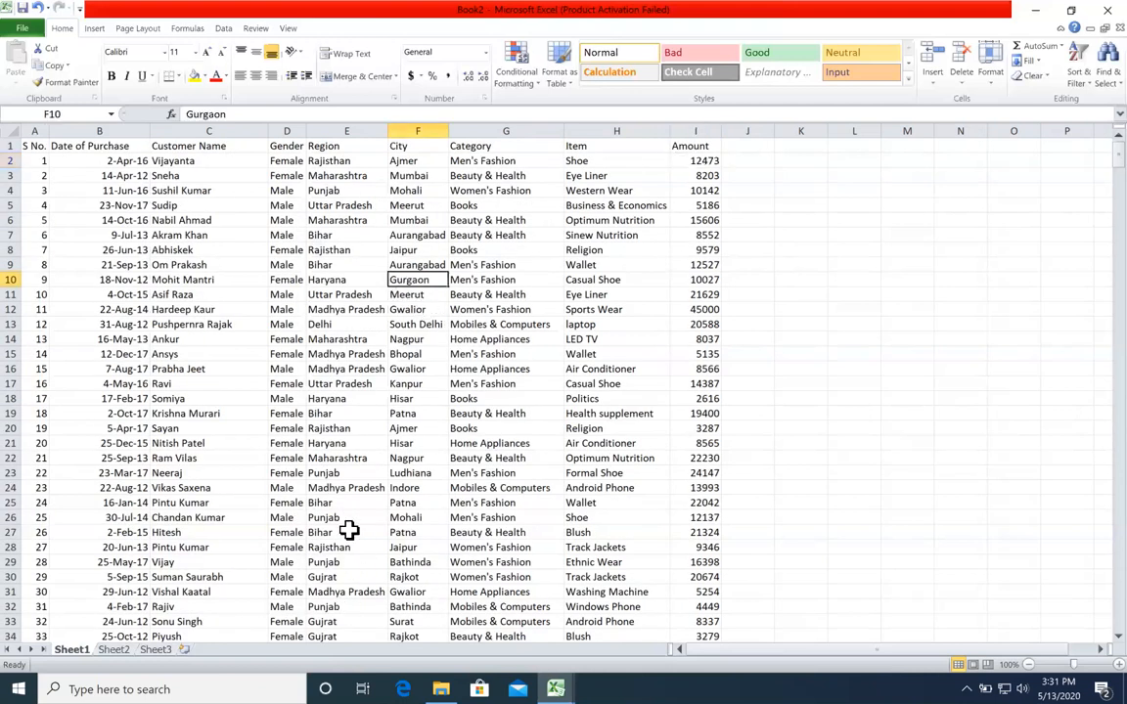
Copy the whole purchase table from Book2 into the empty Sheet3 of Book3 and autofit all its columns
click(332, 415)
click(103, 265)
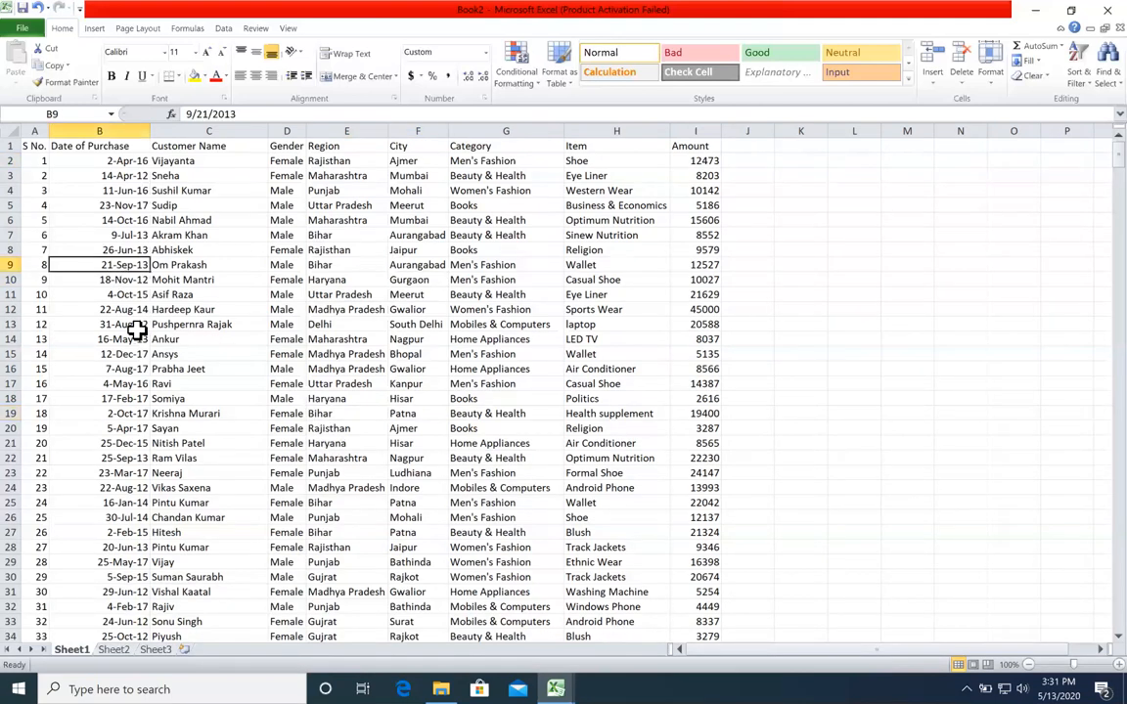
key(ctrl+a)
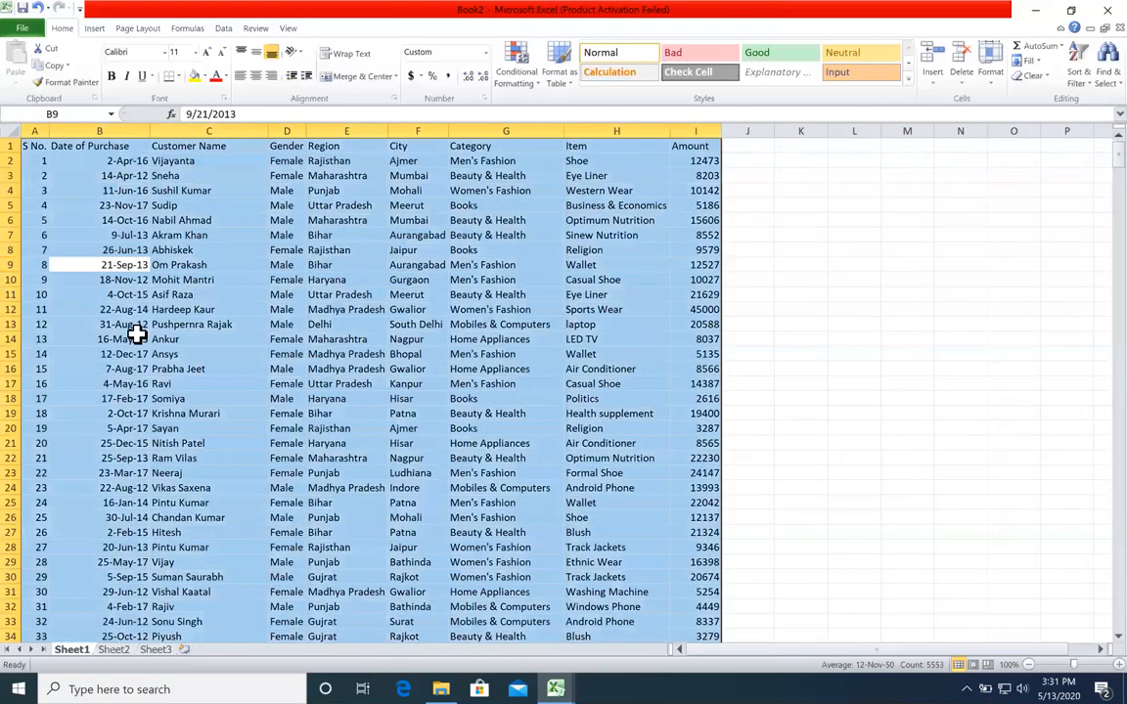
key(ctrl+c)
mouse_move(556, 689)
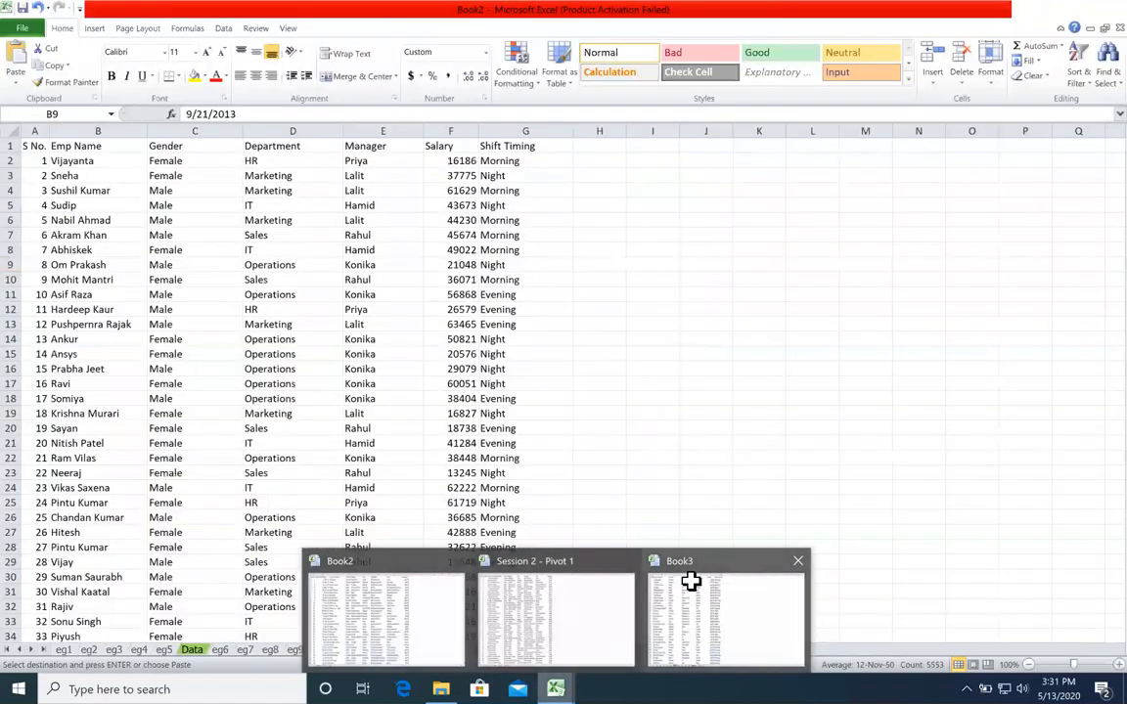
click(693, 590)
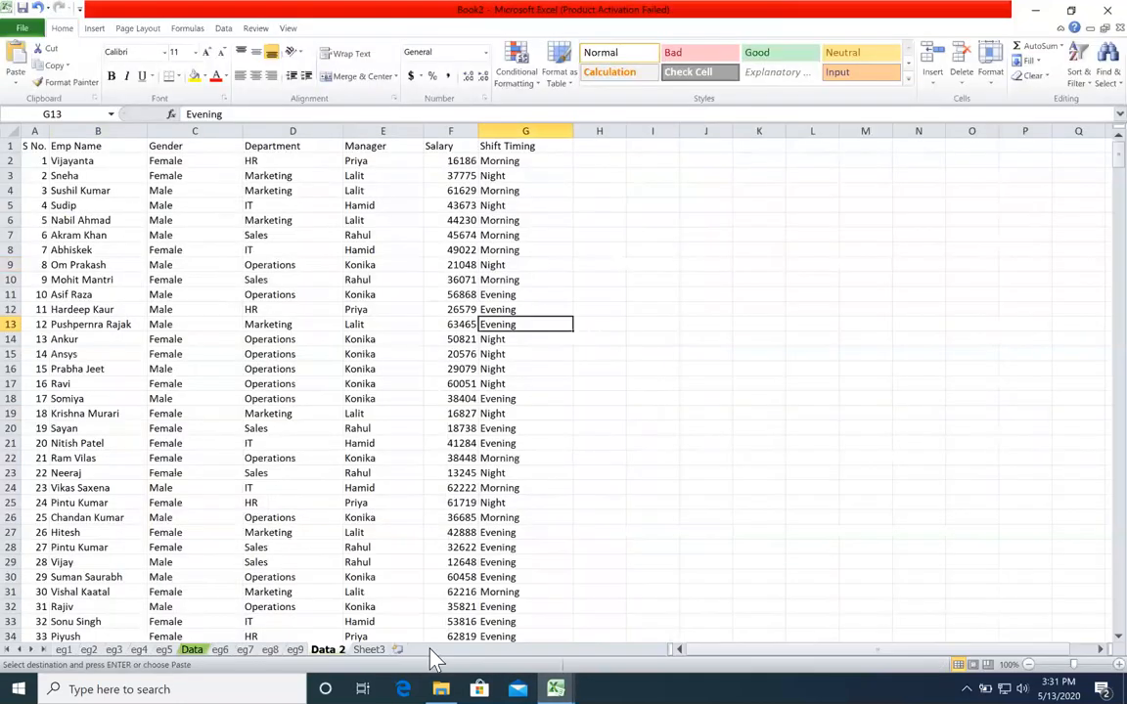
click(369, 649)
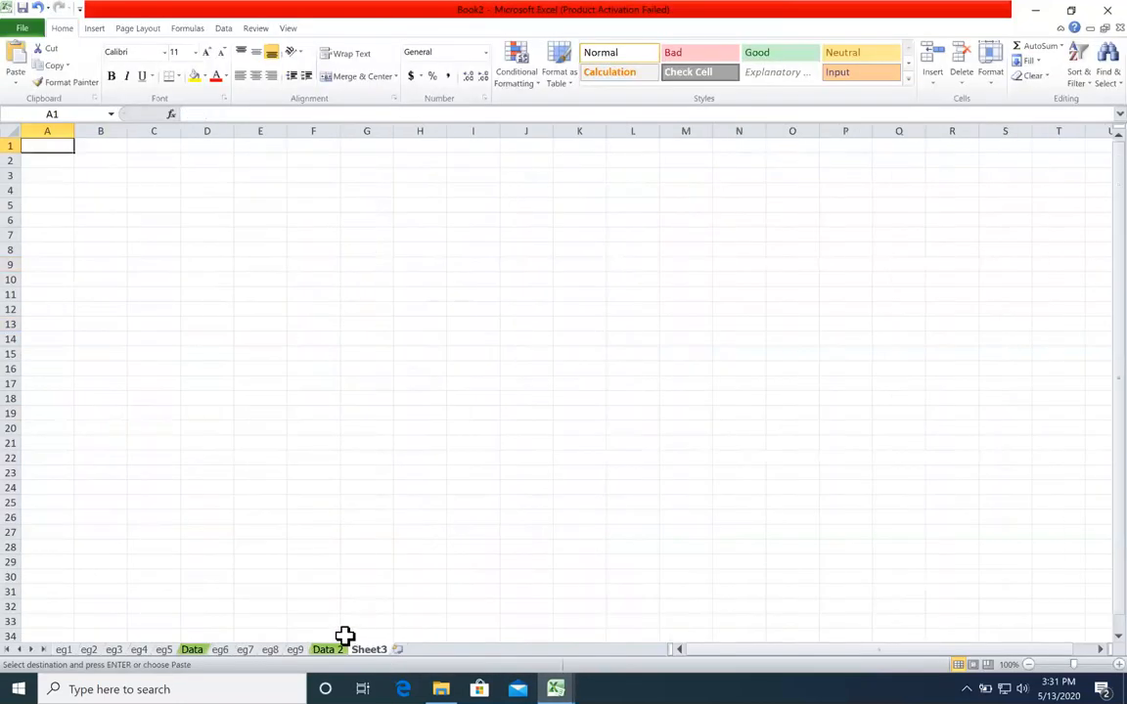
key(ctrl+v)
click(11, 130)
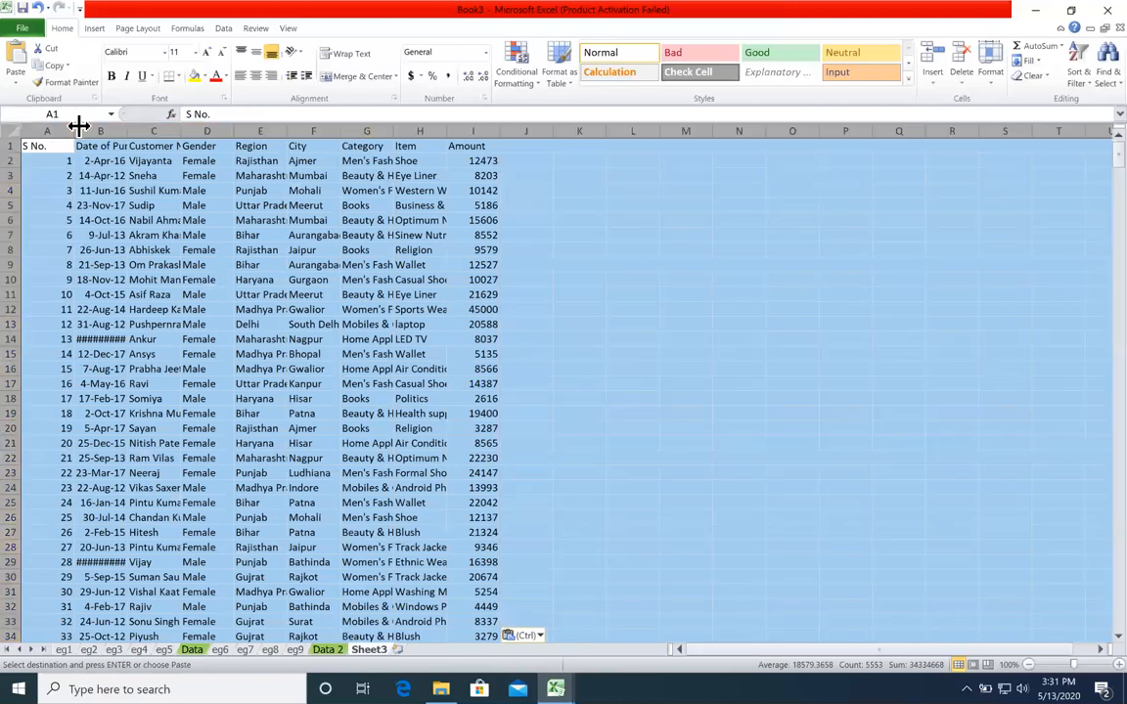
double_click(78, 131)
Rename Sheet3 as Data 3 and colour its sheet tab green to match Data 2
click(368, 649)
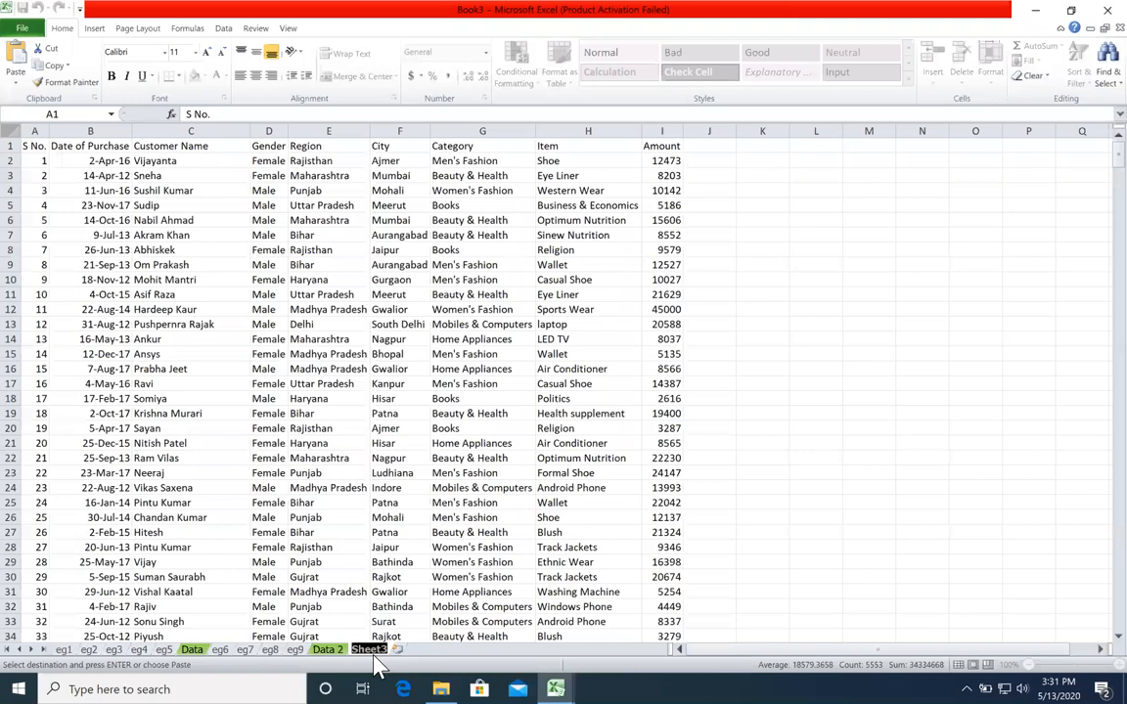
text(Data 3)
key(Return)
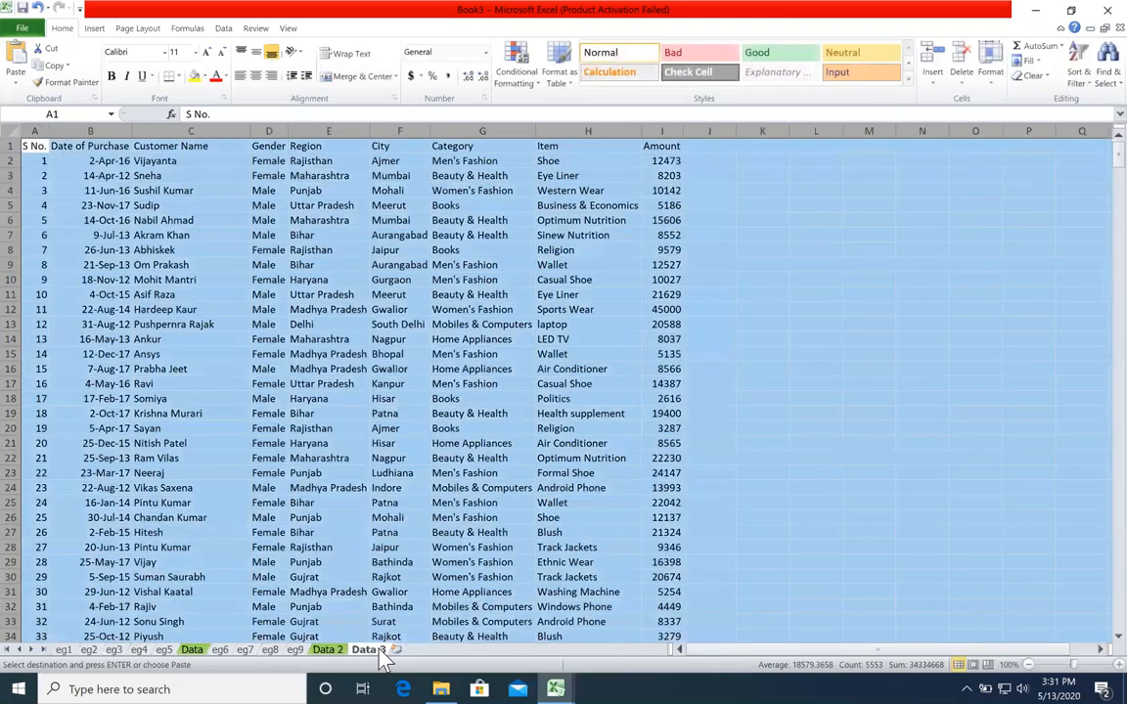
right_click(381, 654)
mouse_move(445, 585)
click(536, 632)
click(468, 572)
click(343, 649)
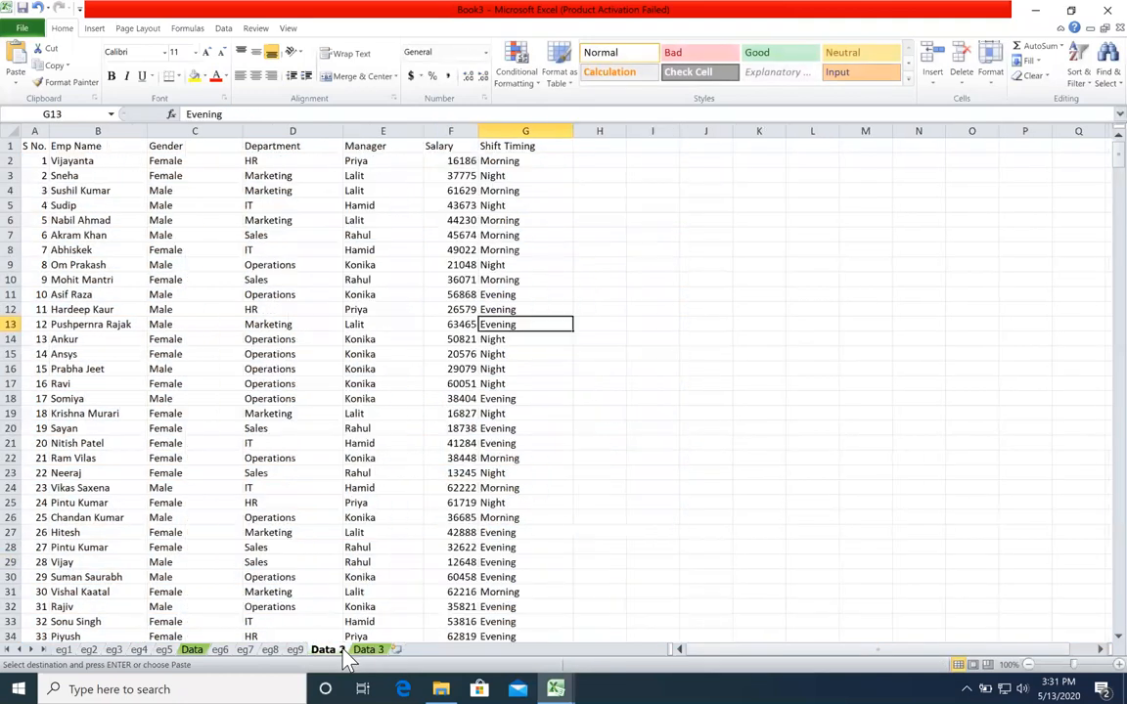
click(373, 651)
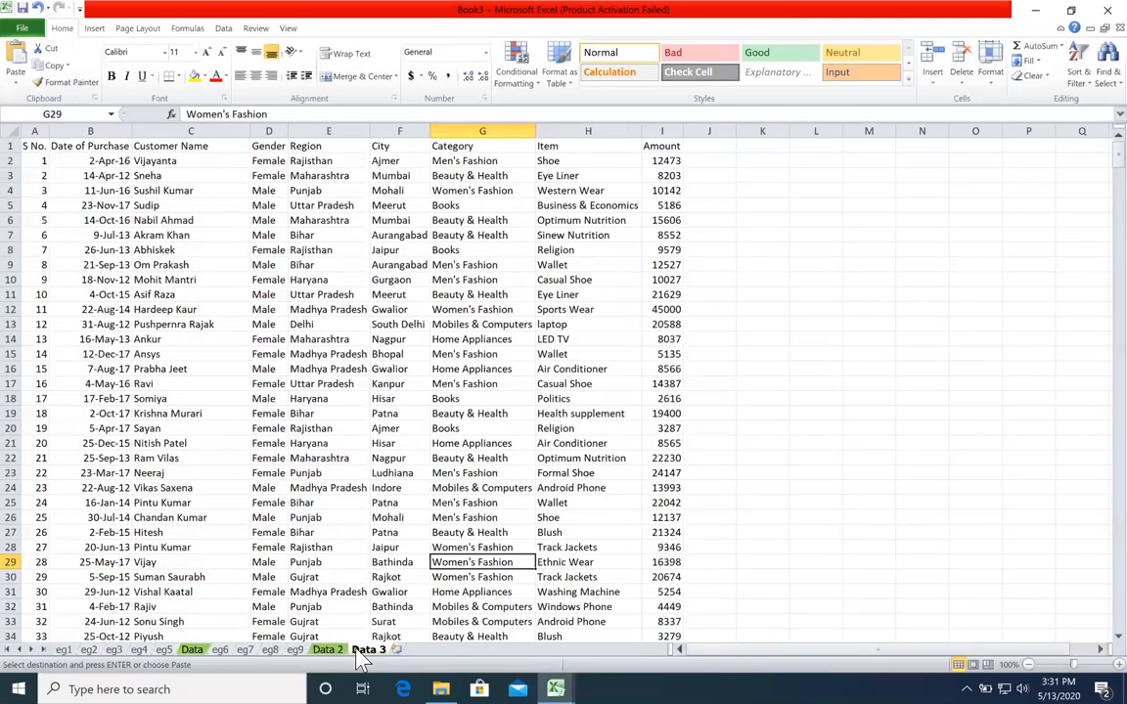
Create a PivotTable from the Data 3 table on a new worksheet
click(391, 413)
click(200, 234)
click(93, 27)
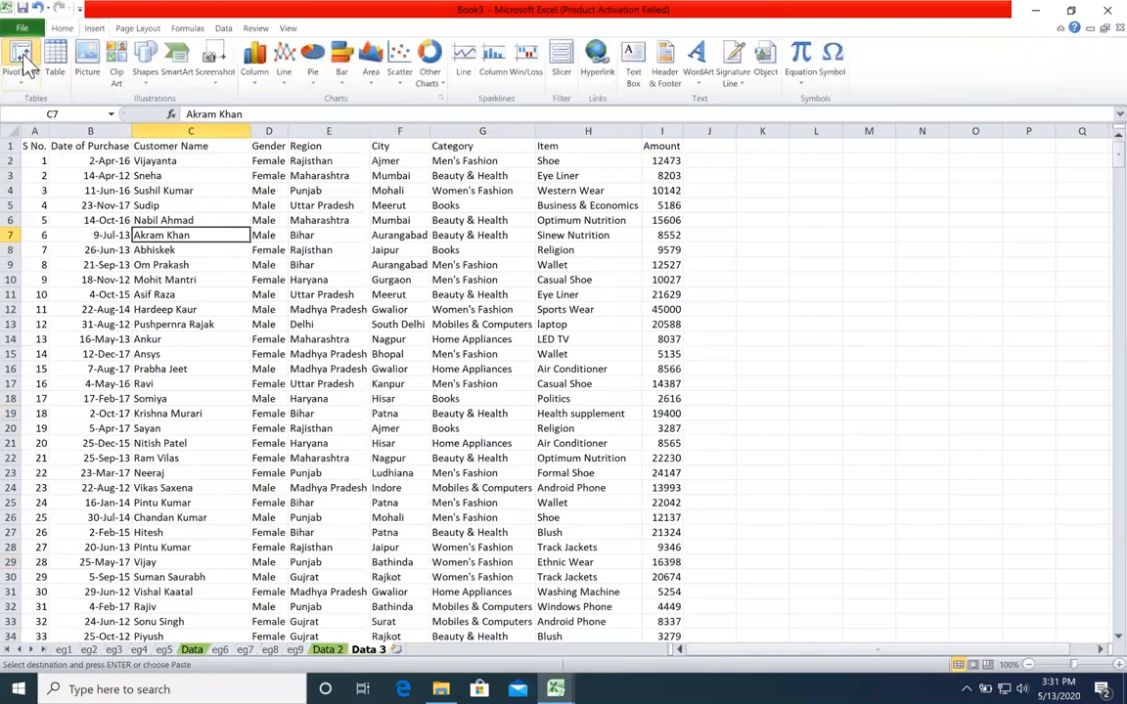
click(22, 59)
click(594, 295)
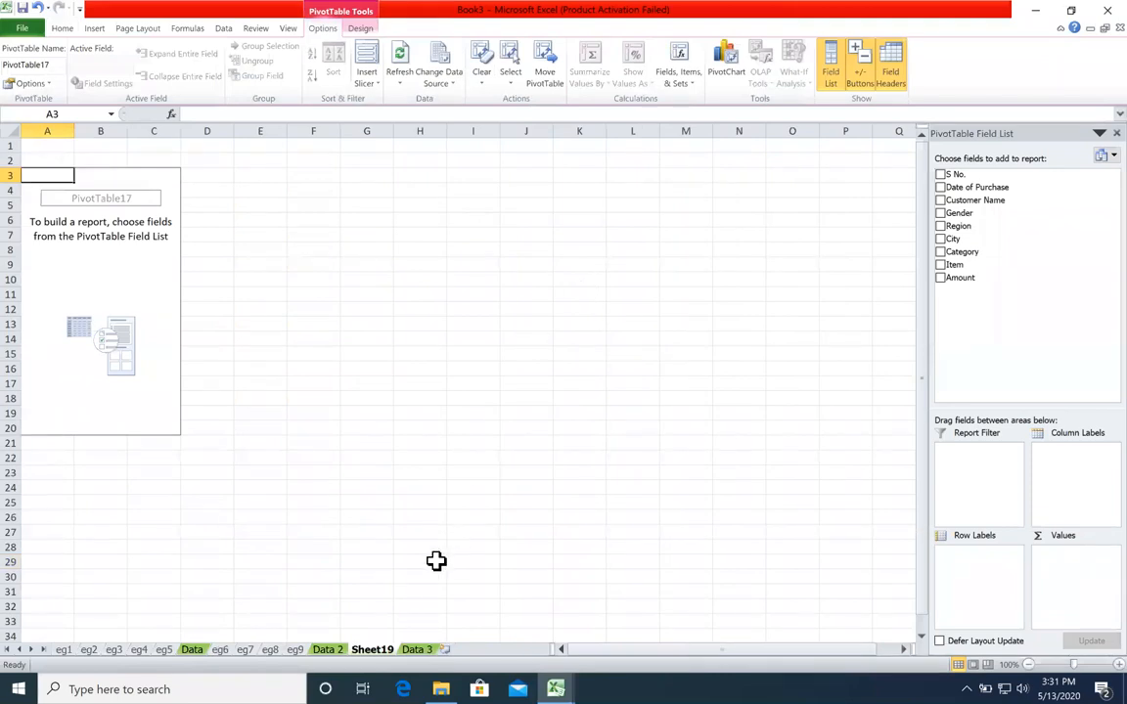
Add a blank worksheet placed just before Data 3 and delete the sheet holding the empty PivotTable
click(416, 649)
click(373, 650)
click(446, 651)
right_click(391, 649)
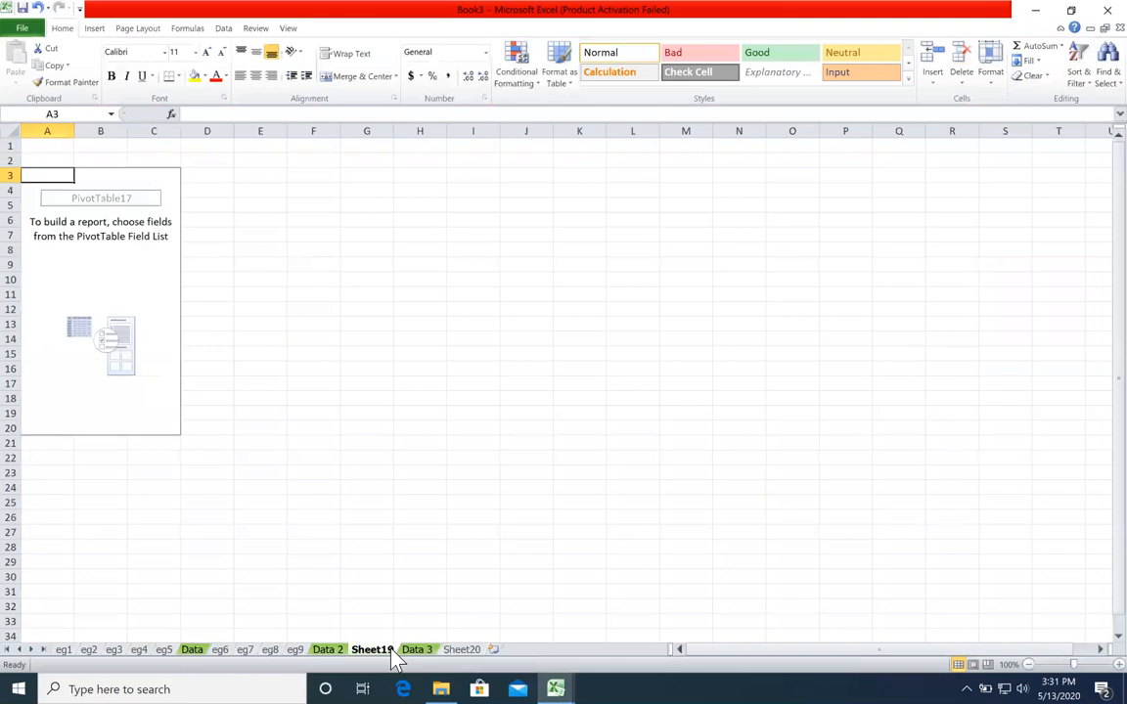
click(425, 504)
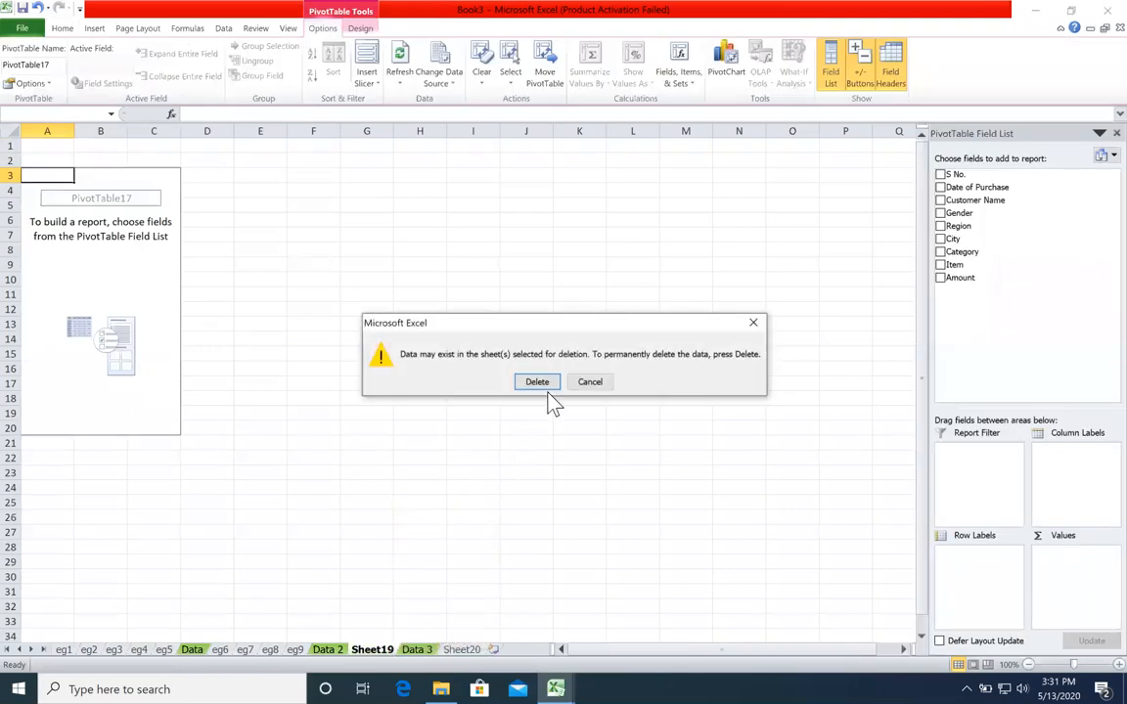
key(Return)
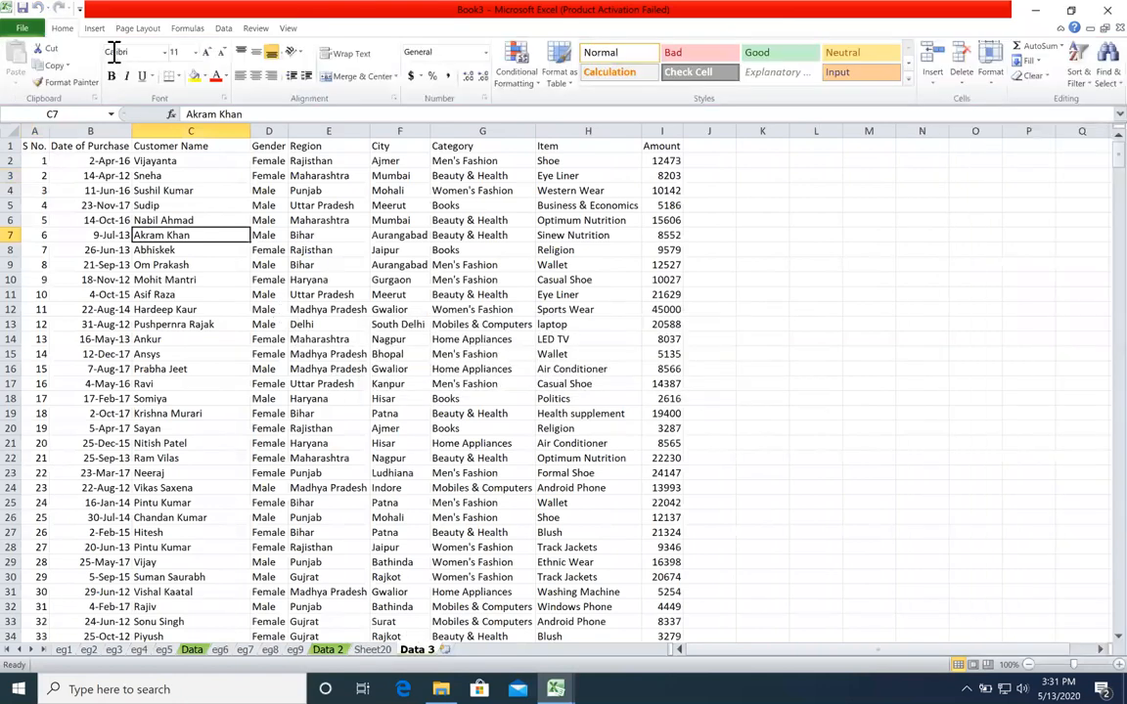
Create a PivotTable from the Data 3 table on the existing blank Sheet20, placed at cell A2
click(94, 27)
click(21, 58)
click(445, 257)
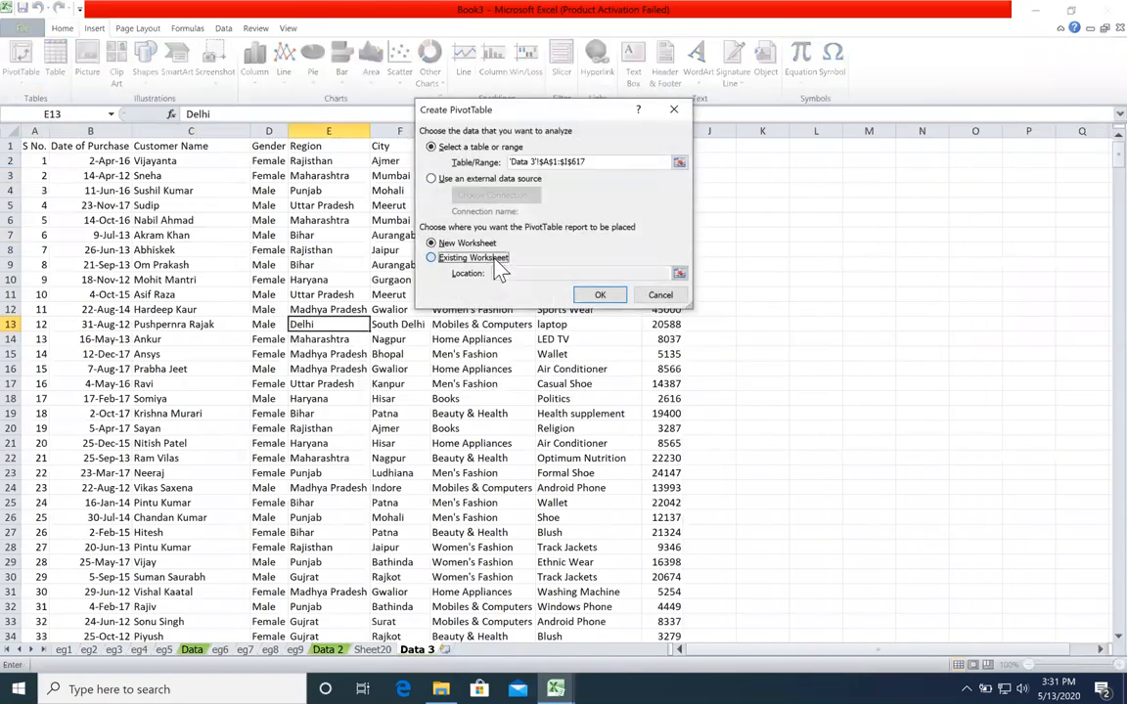
click(374, 650)
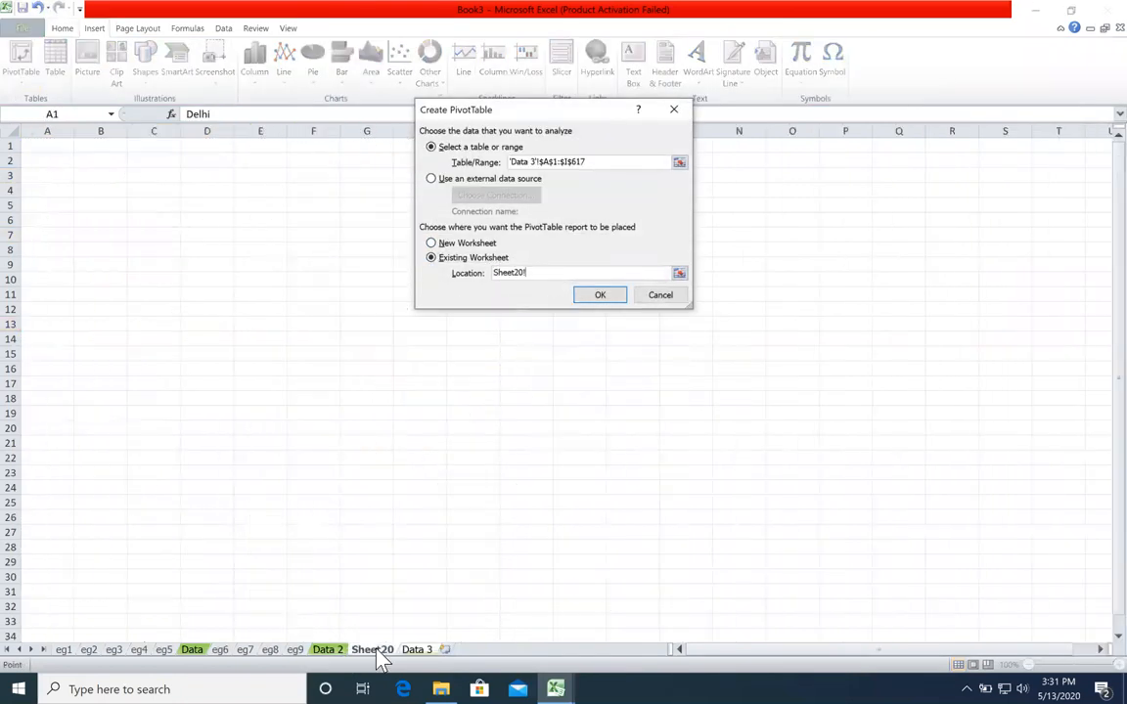
click(45, 161)
click(600, 294)
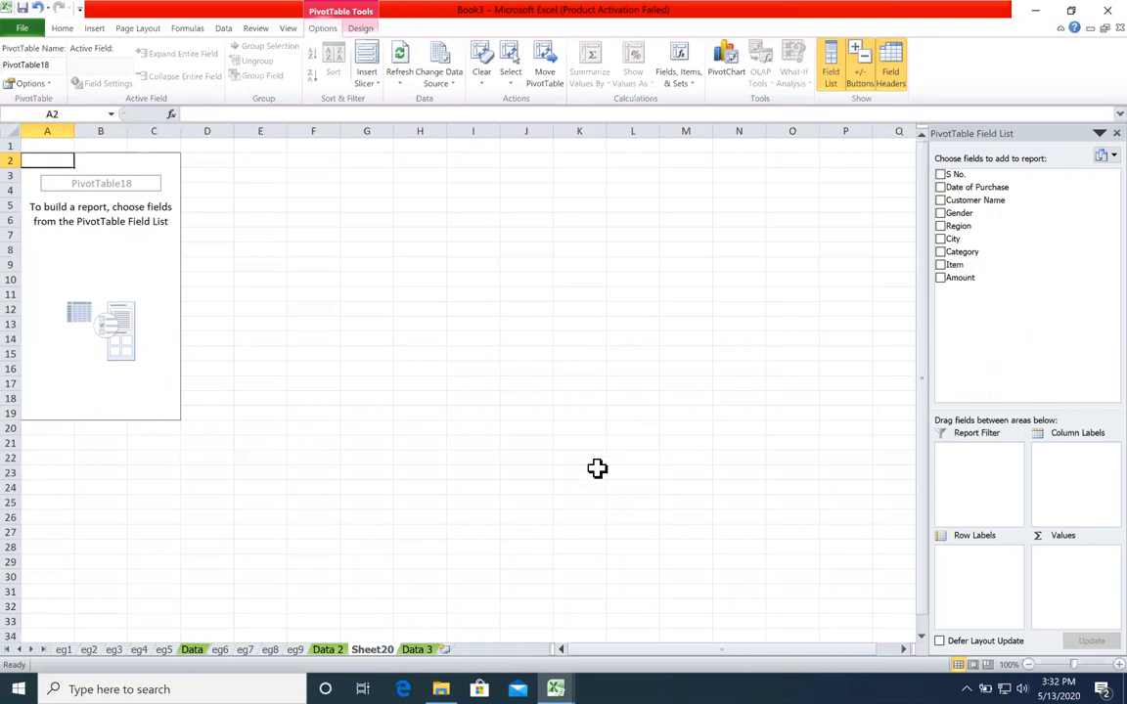
Summarize the sum of Amount by Region in Sheet20's PivotTable, with Region as row labels, and check the regional figures
click(416, 649)
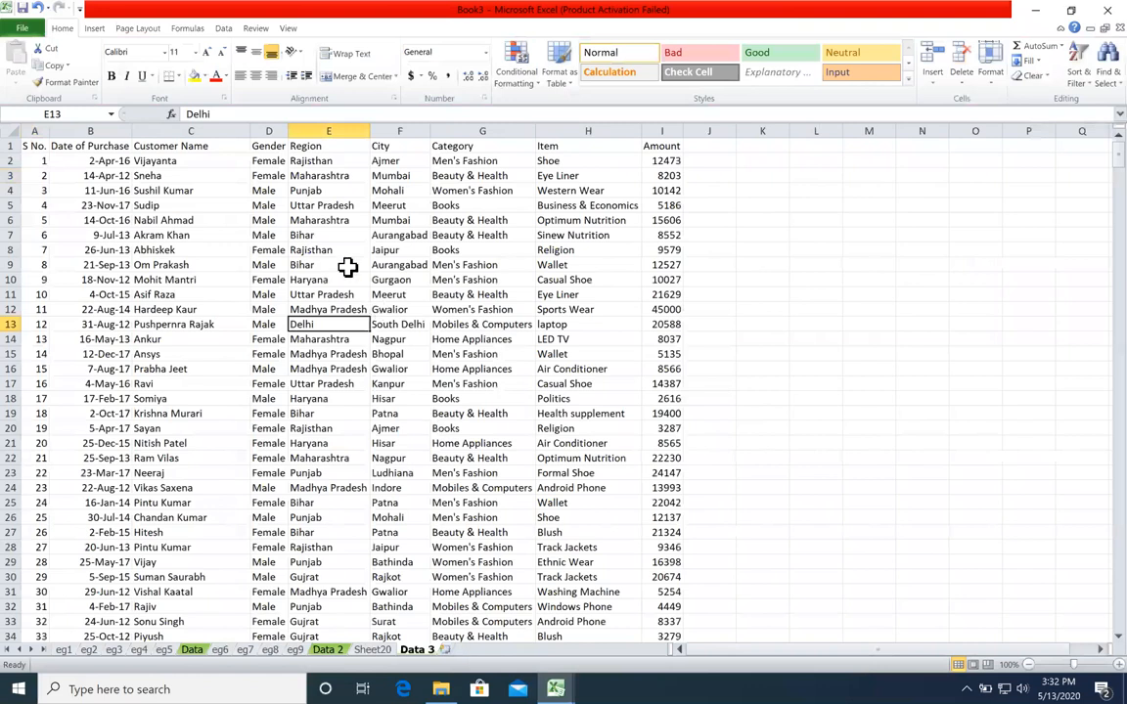
drag(323, 175, 325, 379)
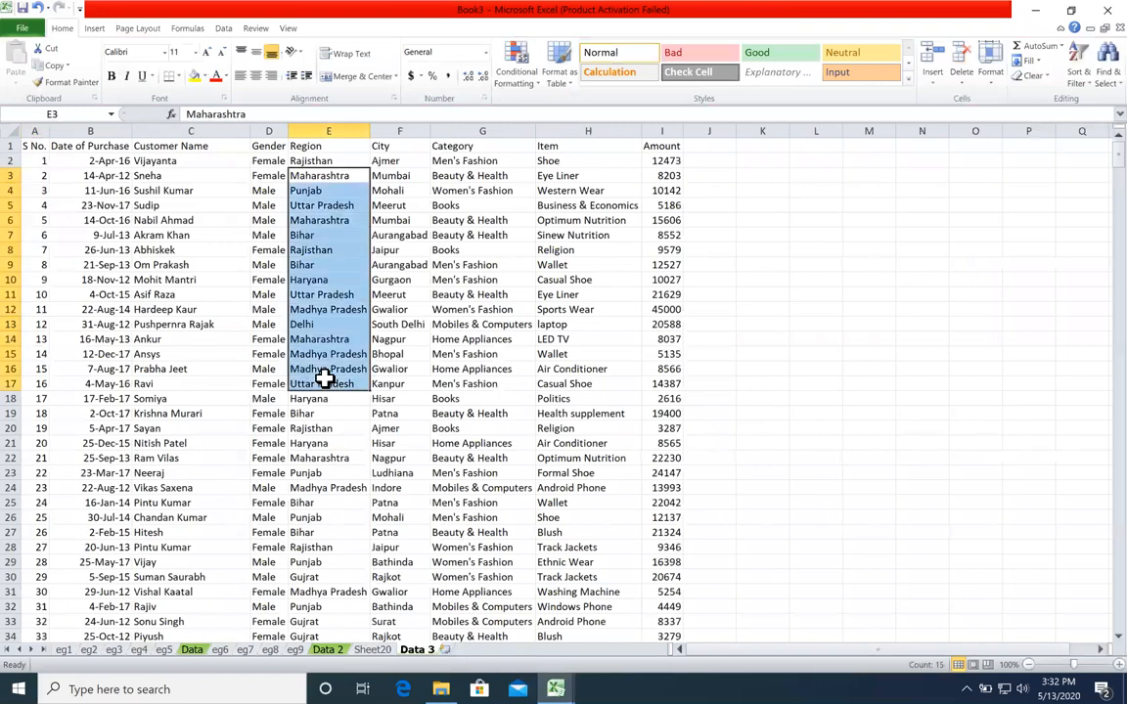
click(383, 650)
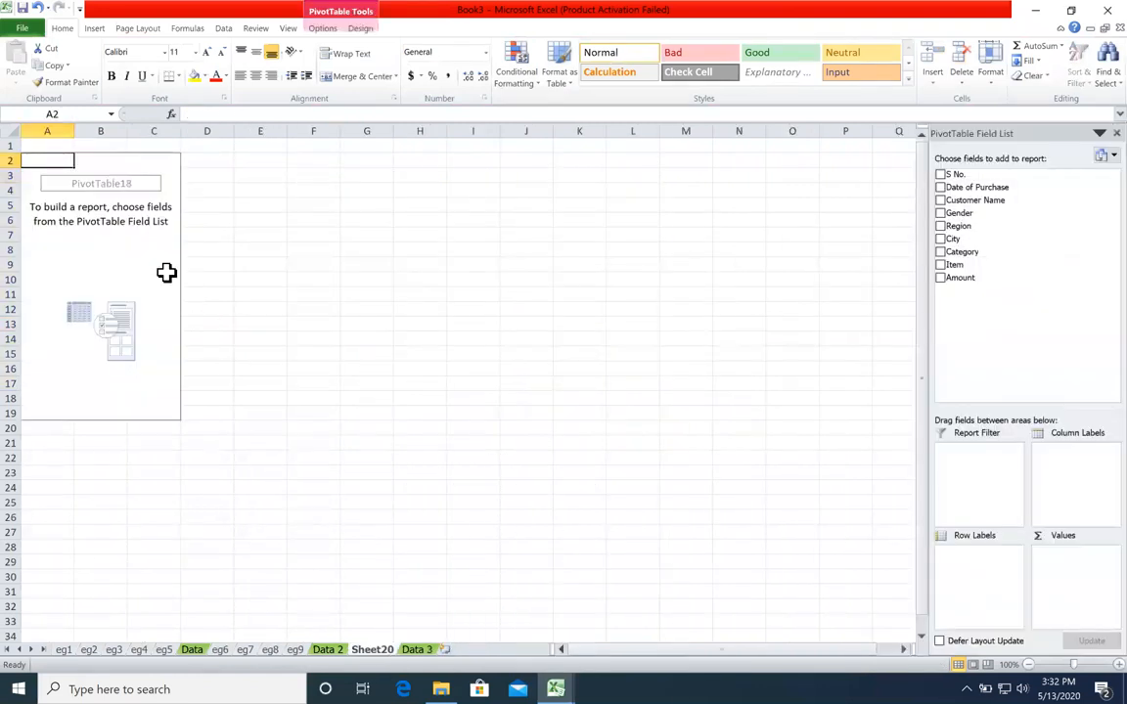
click(941, 226)
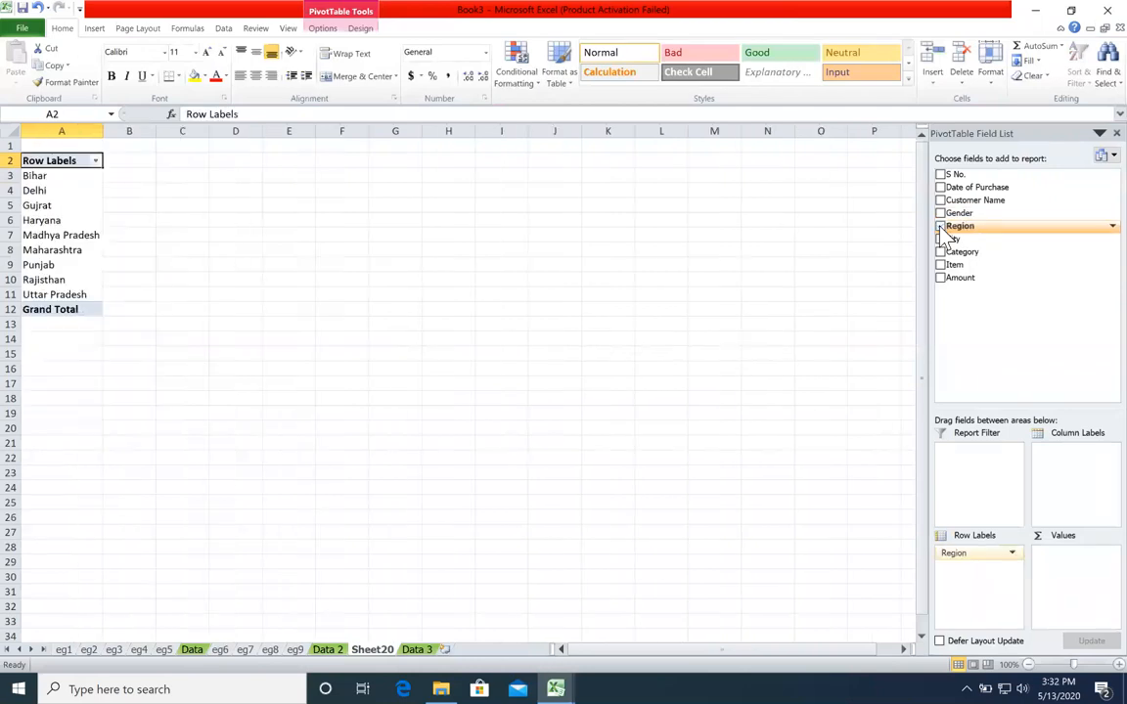
click(941, 278)
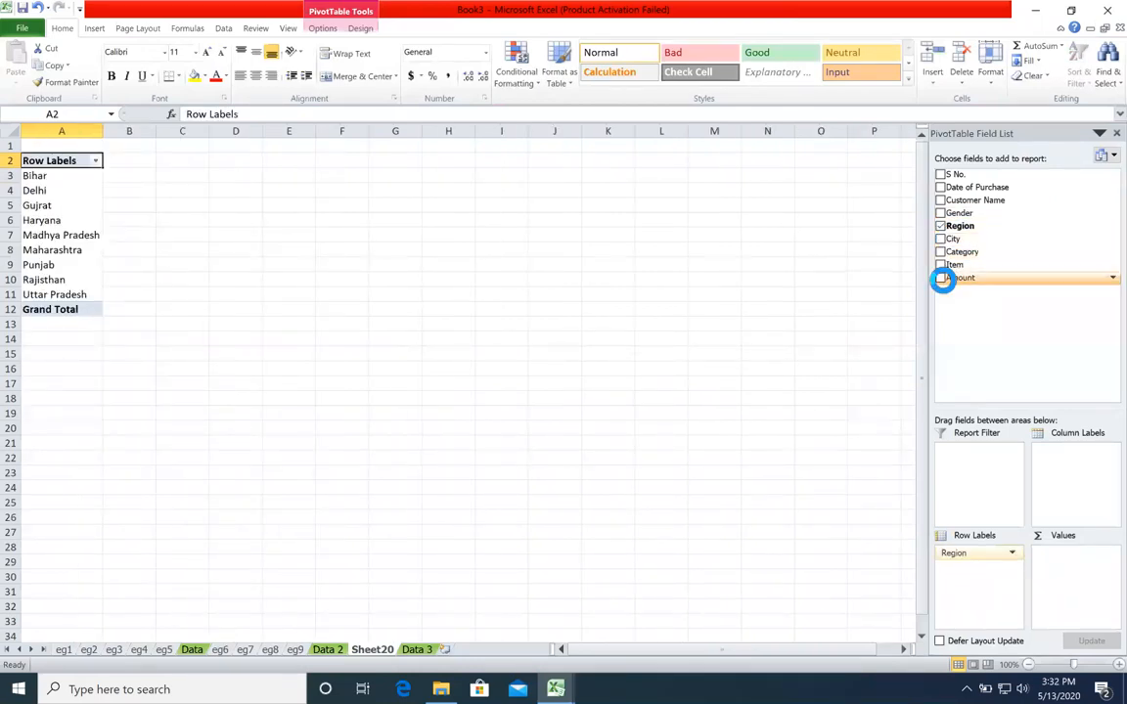
scroll(469, 391, up, 2)
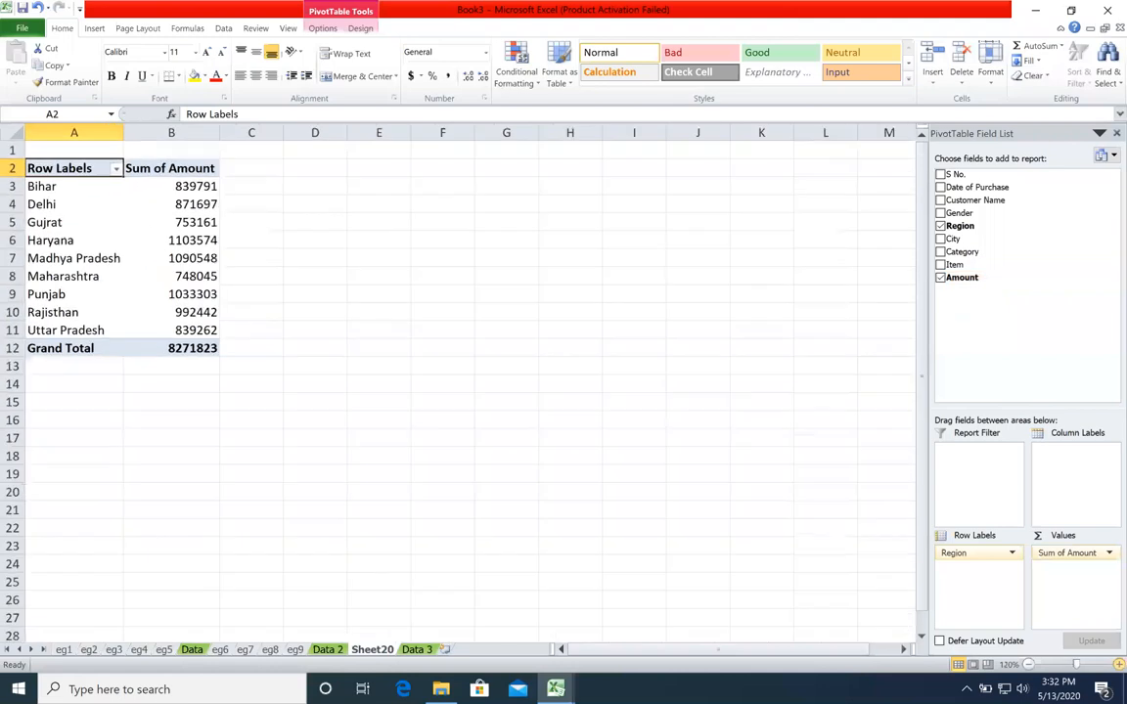
click(183, 344)
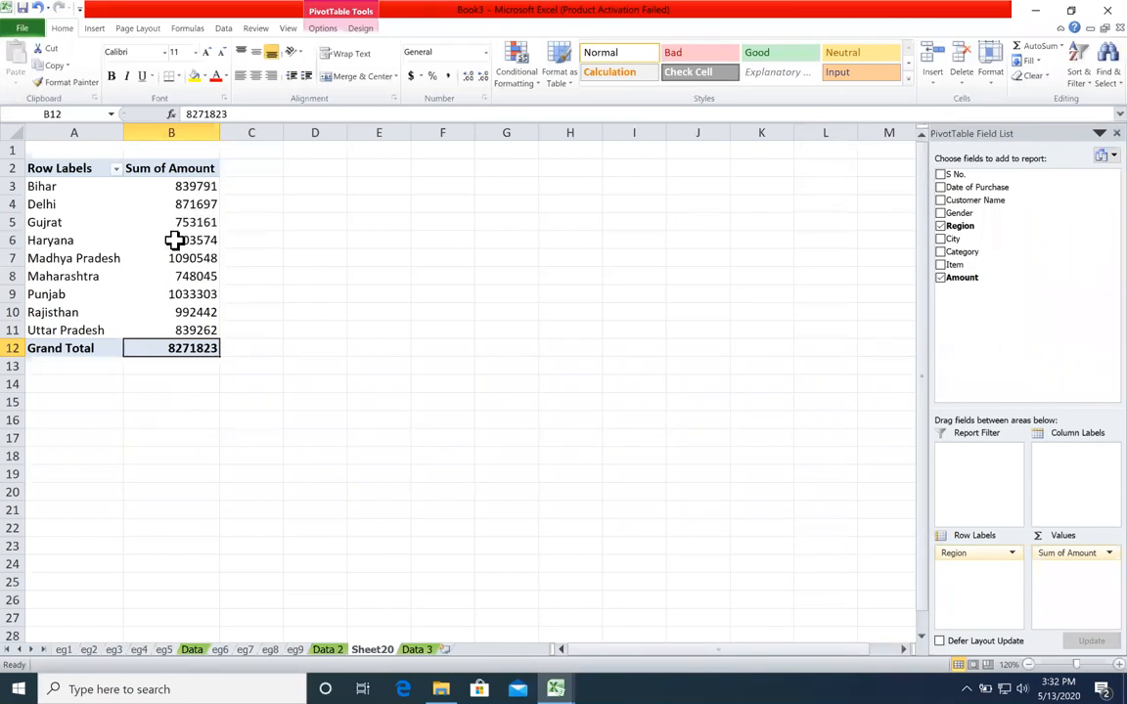
drag(187, 190, 200, 329)
click(333, 347)
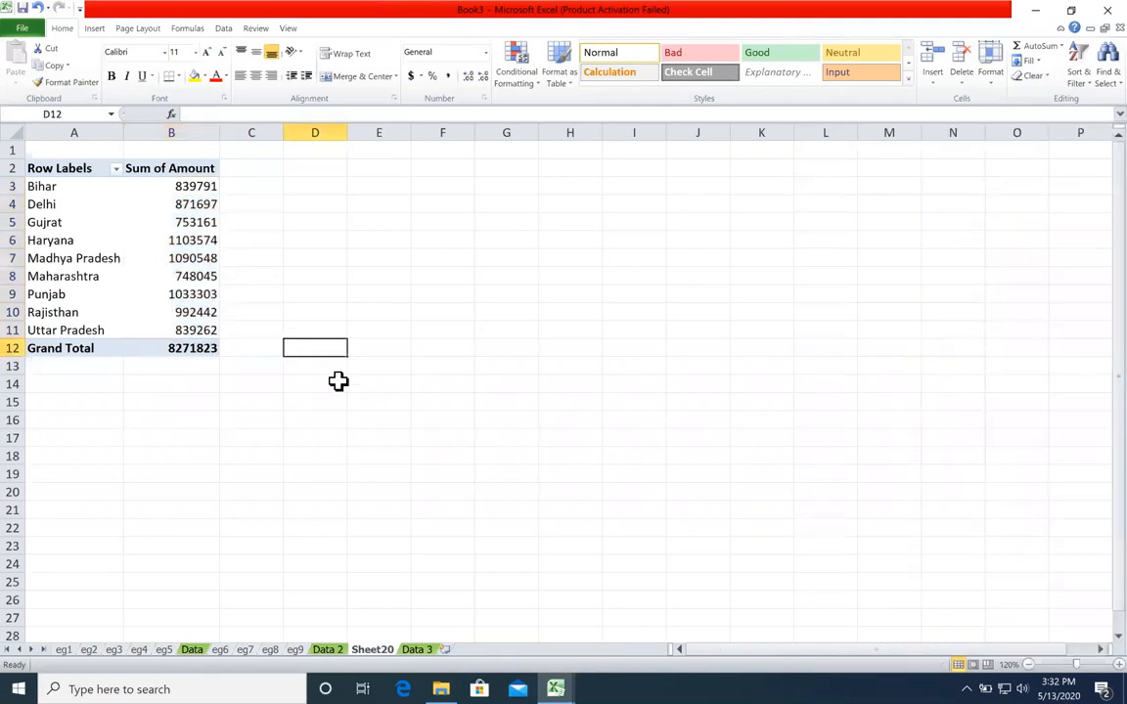
Remove the Data 3 tab colour and create another PivotTable from its table on a new worksheet
click(416, 649)
right_click(437, 651)
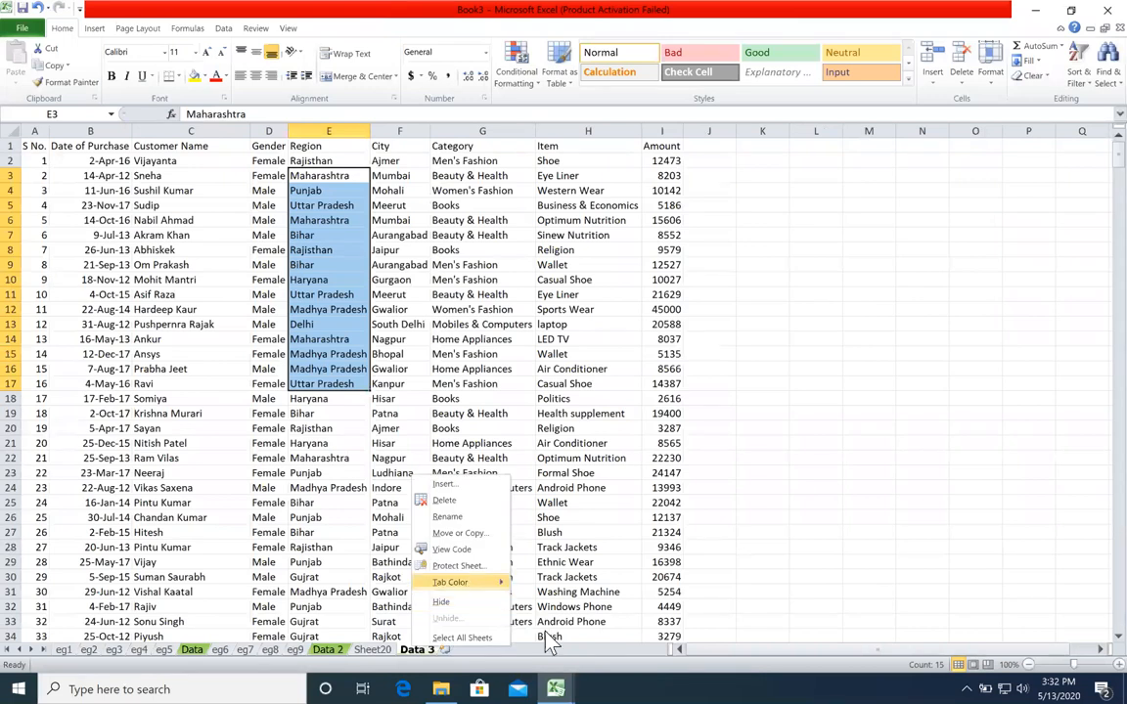
click(195, 235)
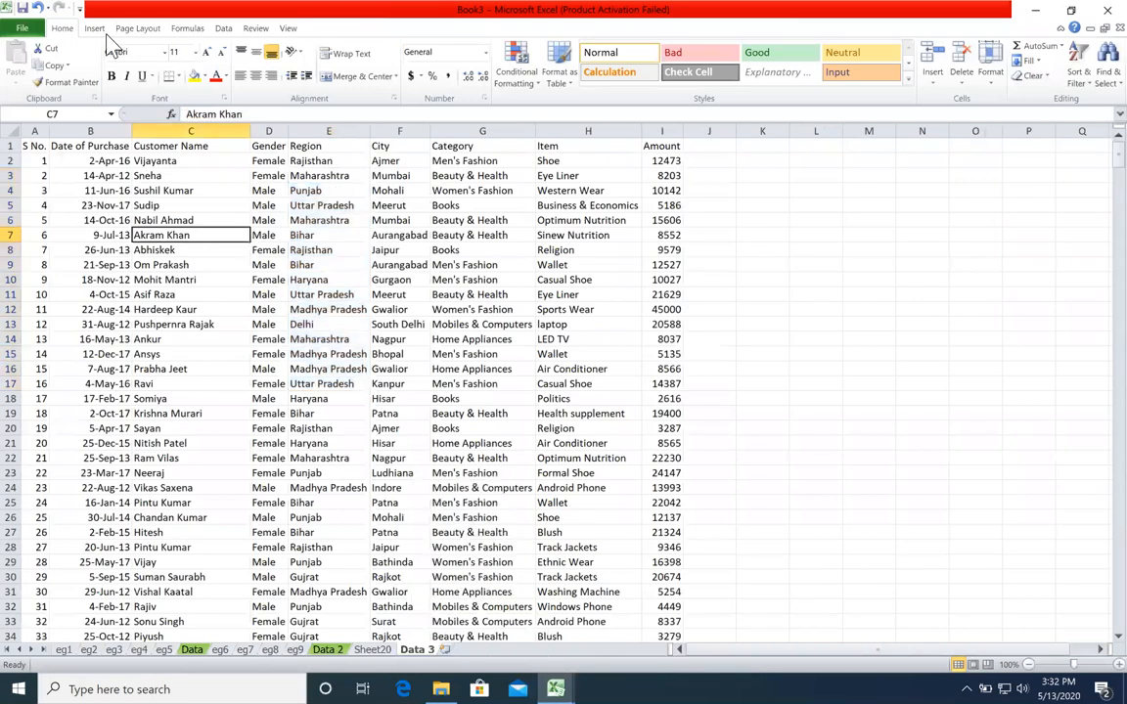
click(94, 27)
click(21, 54)
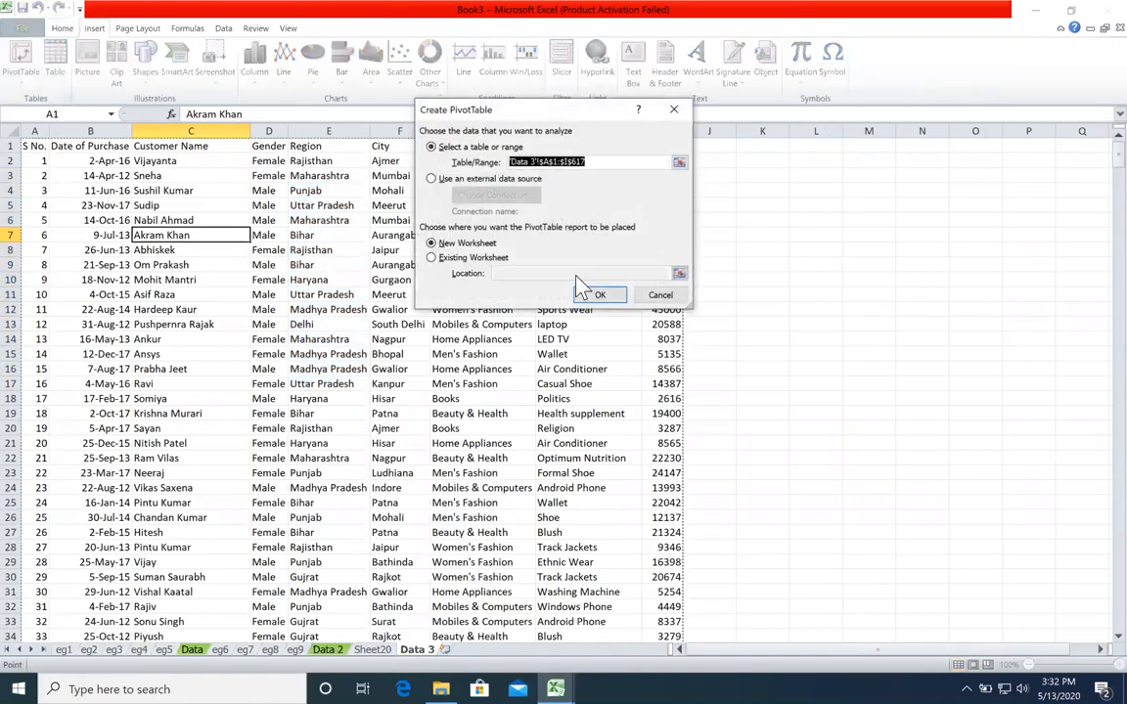
click(595, 293)
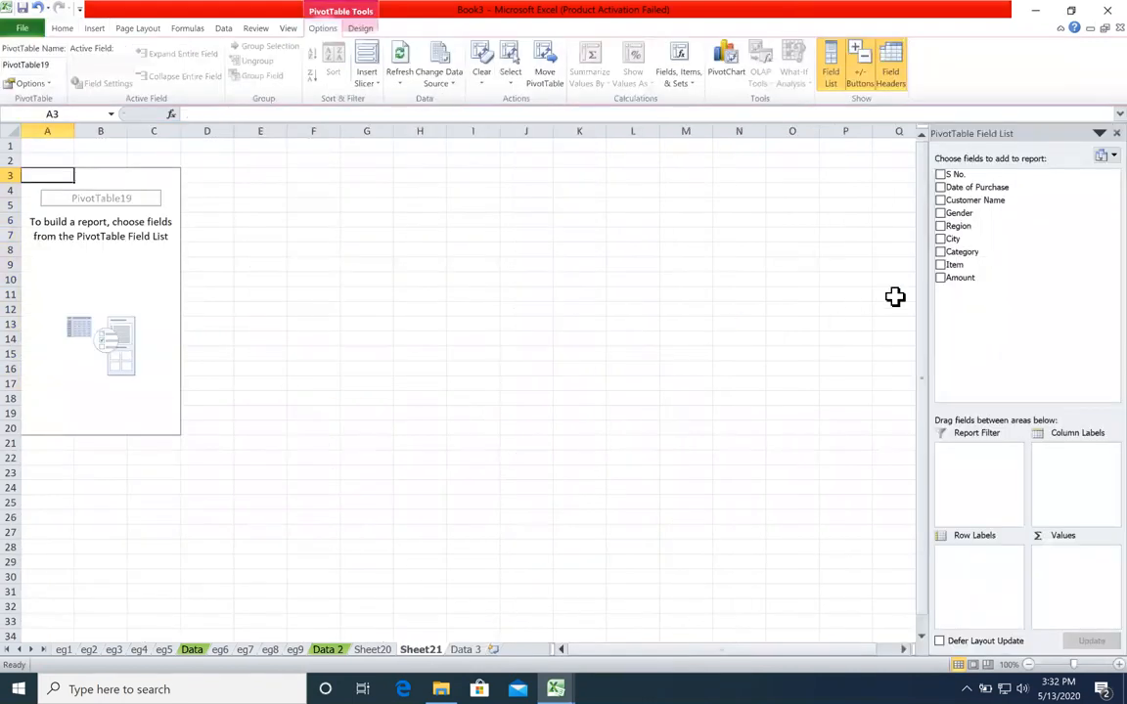
Review the Category and Region columns in Data 3 and the regional amounts in Sheet20's PivotTable, ending on the empty PivotTable in Sheet21
click(463, 650)
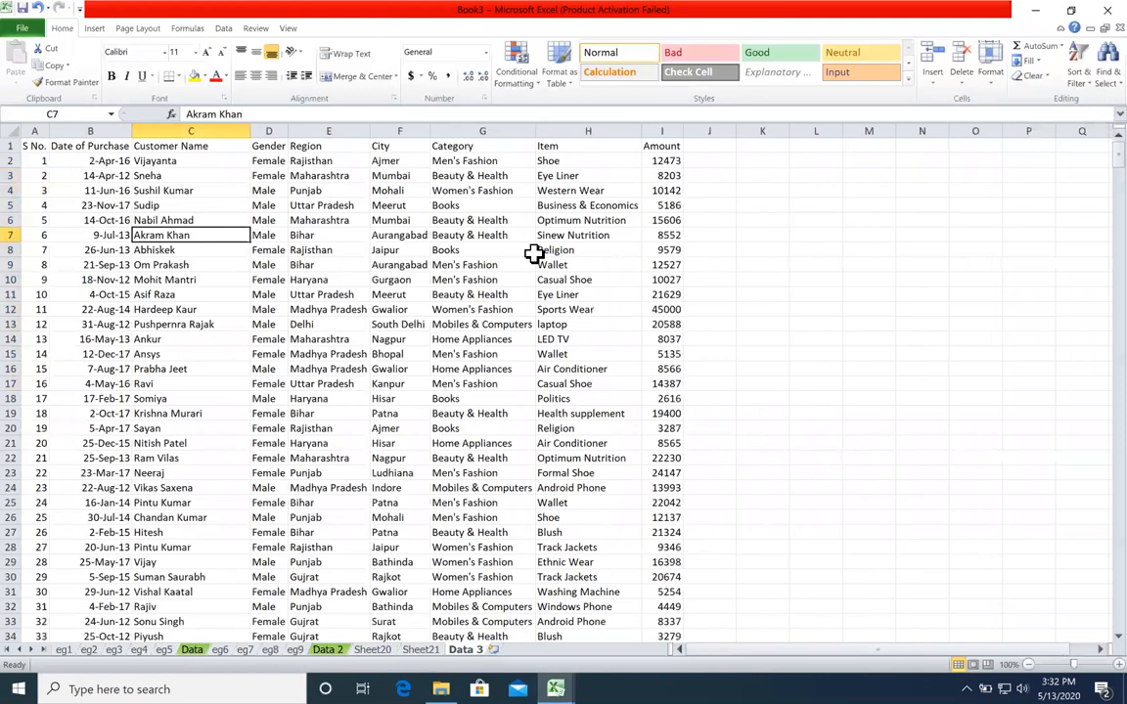
drag(466, 156, 465, 238)
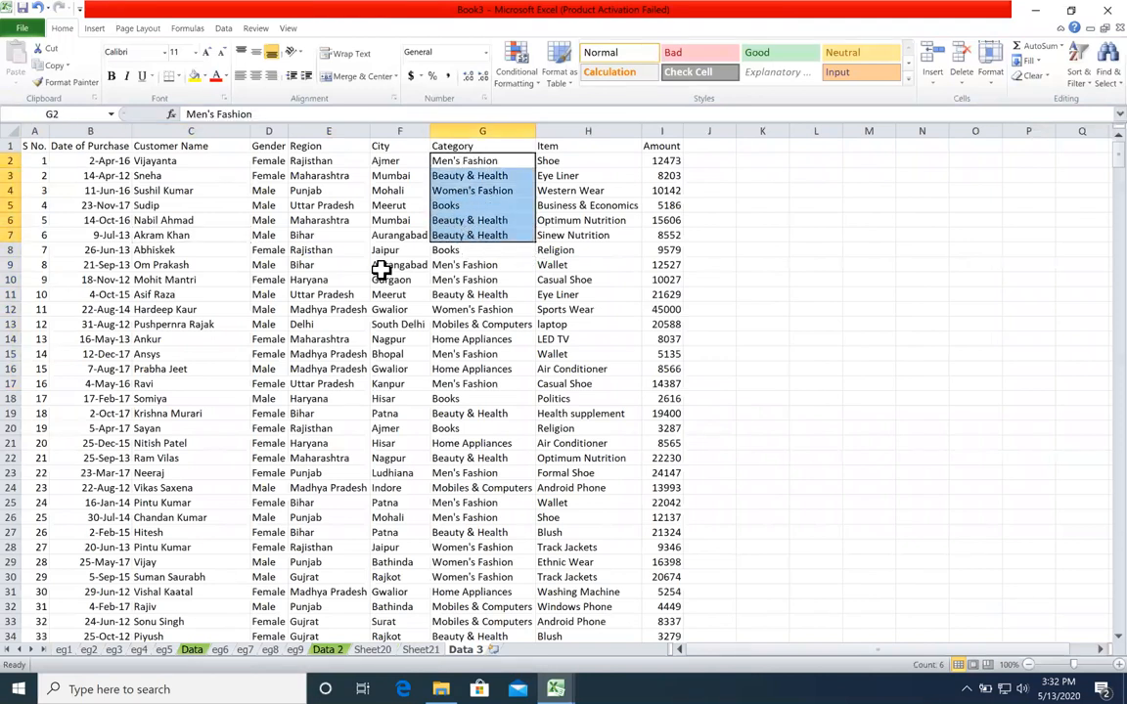
drag(298, 205, 338, 295)
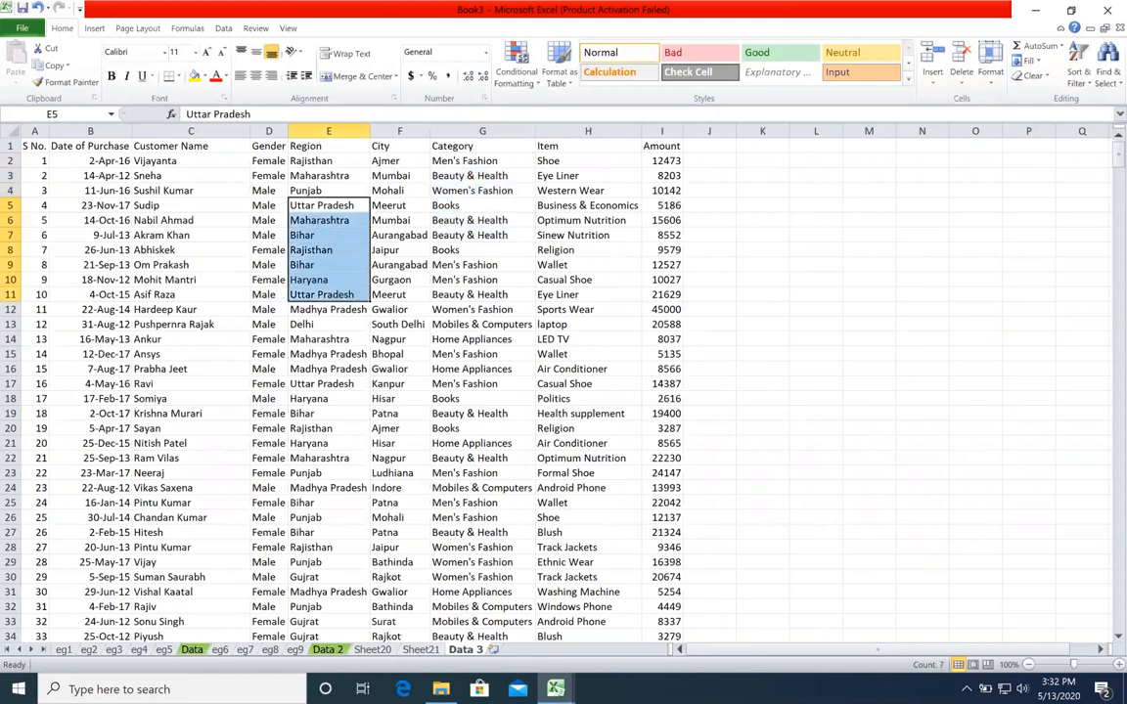
click(421, 650)
click(372, 649)
drag(80, 186, 194, 186)
drag(78, 215, 166, 223)
drag(78, 240, 213, 240)
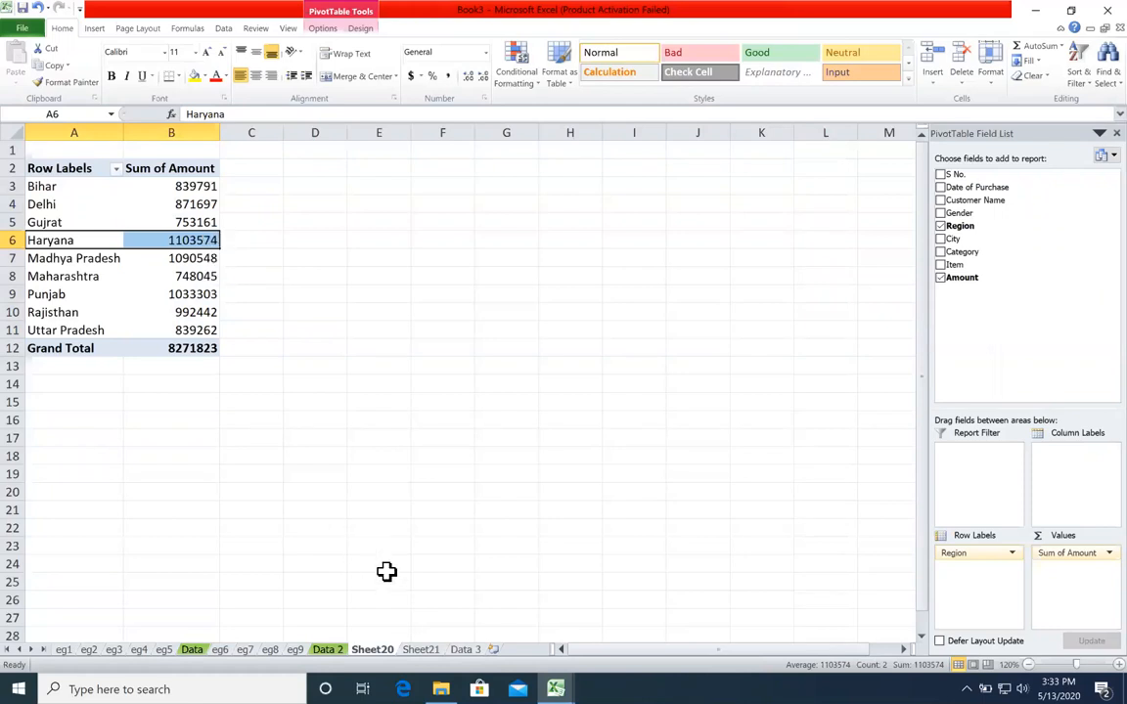
click(429, 651)
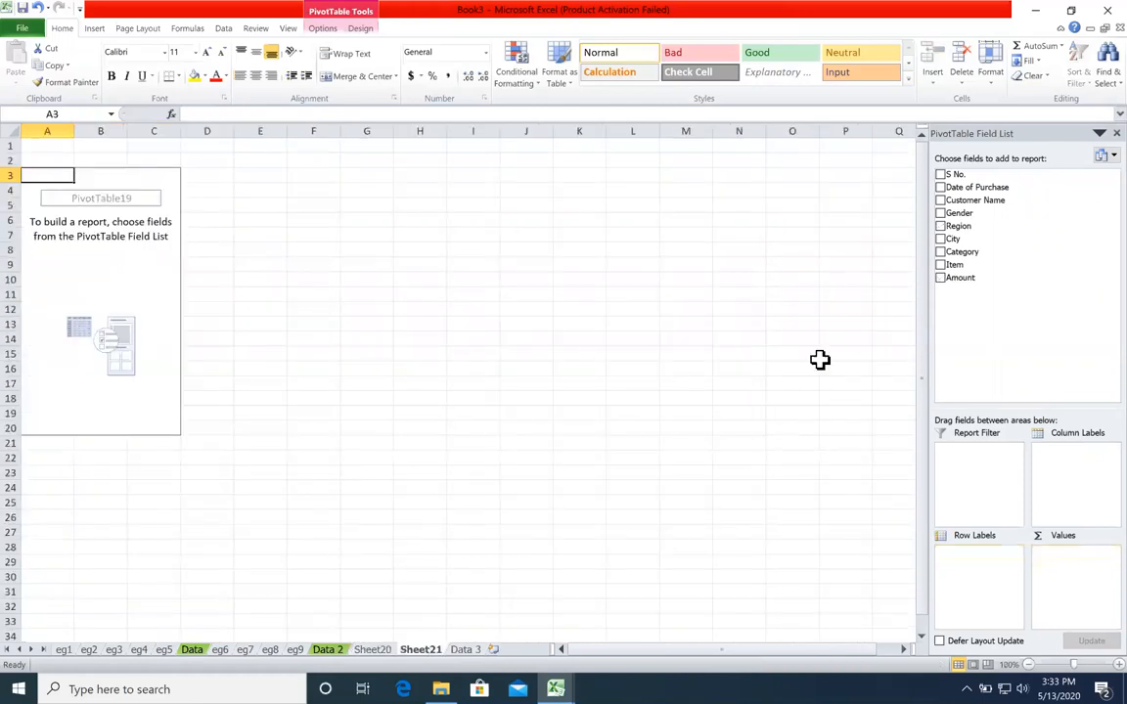
Summarize the sum of Amount in Sheet21's PivotTable with Region and Category as nested row labels
click(941, 227)
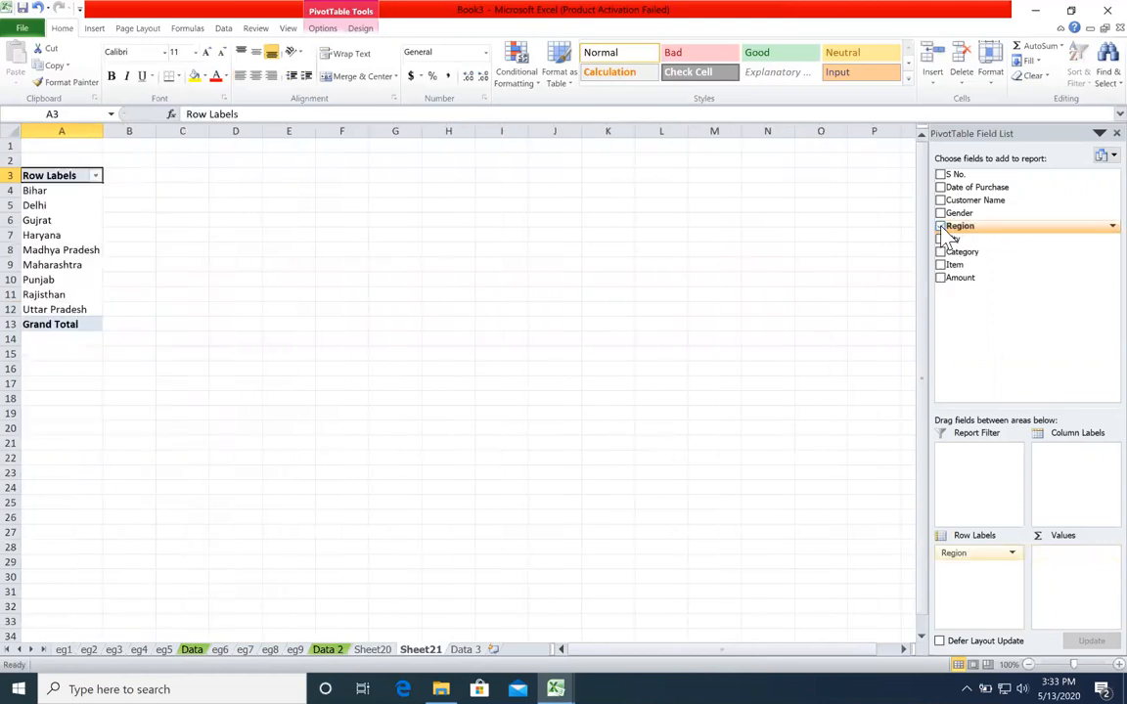
click(940, 253)
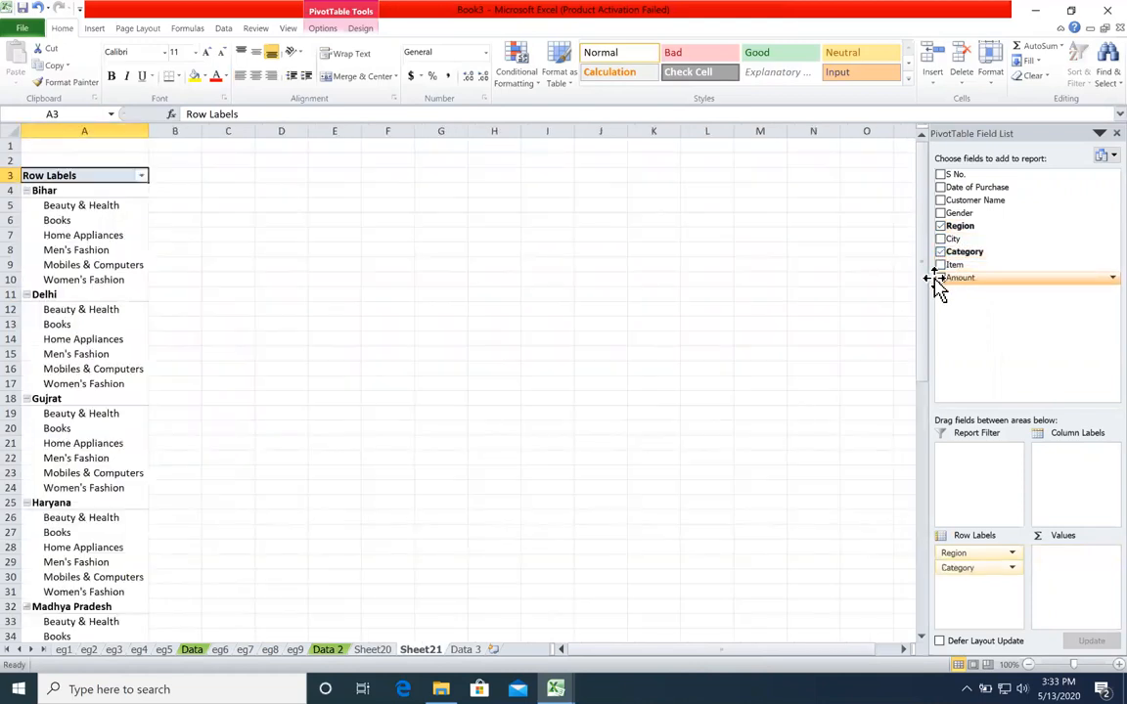
click(941, 277)
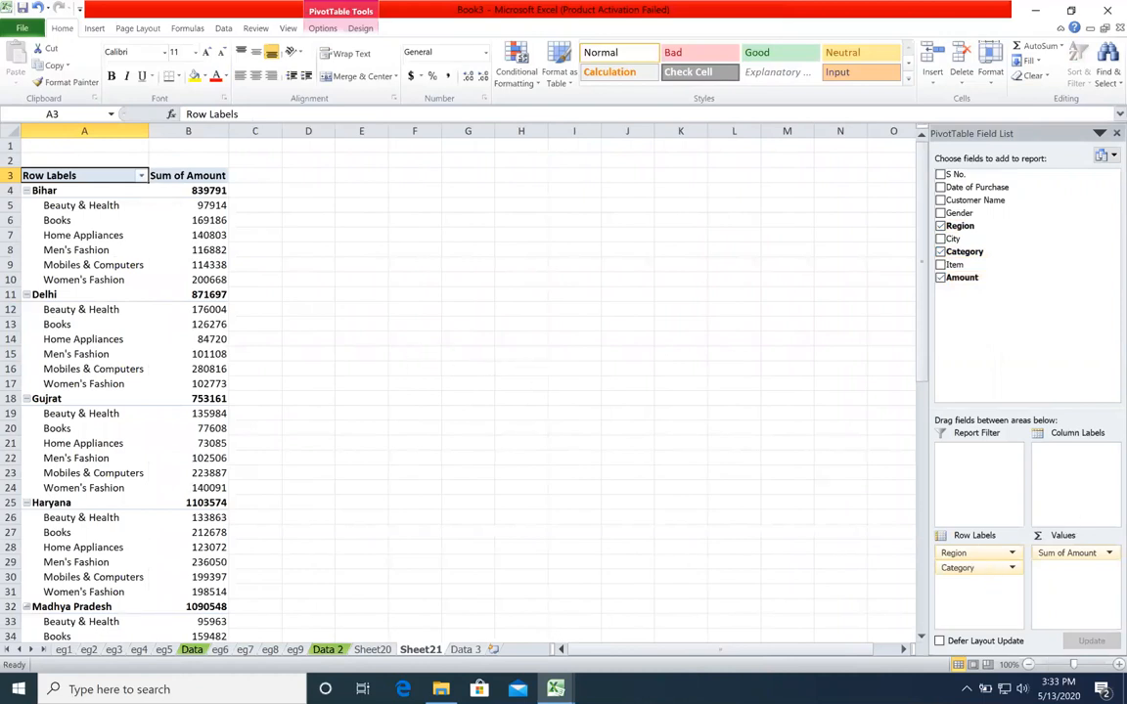
click(1119, 664)
click(1118, 664)
click(1119, 664)
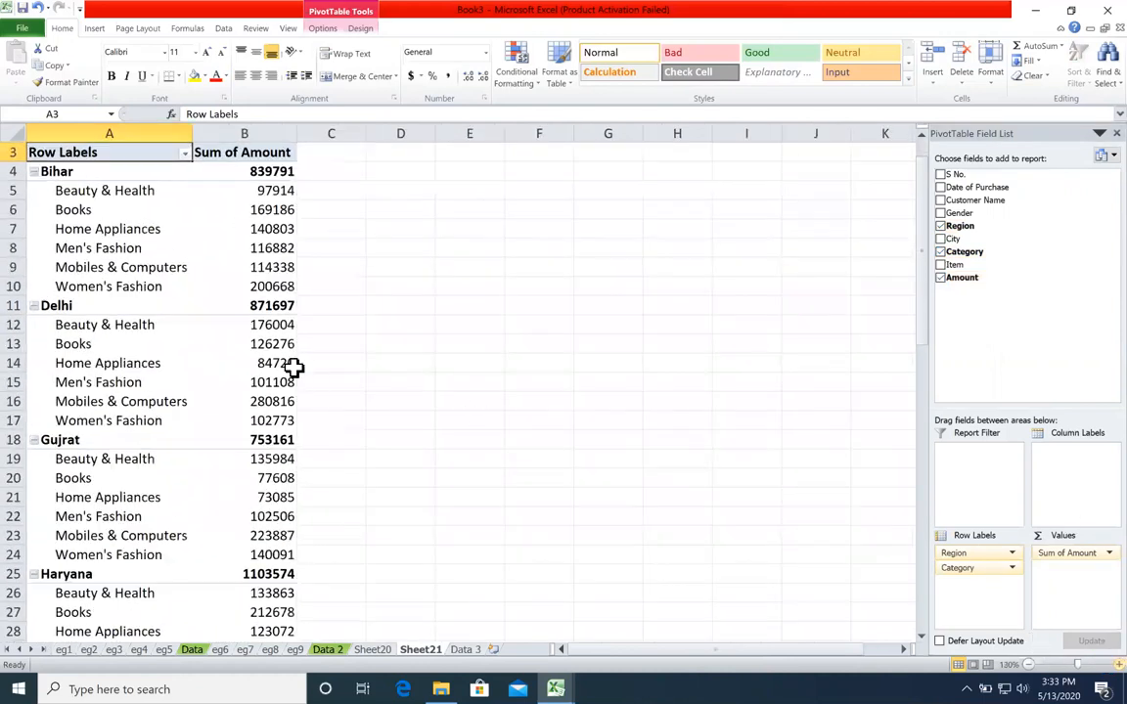
Examine the Bihar and Delhi subtotals, the category amounts beneath each region and the grand total in Sheet21's PivotTable
scroll(291, 352, up, 1)
drag(149, 213, 244, 208)
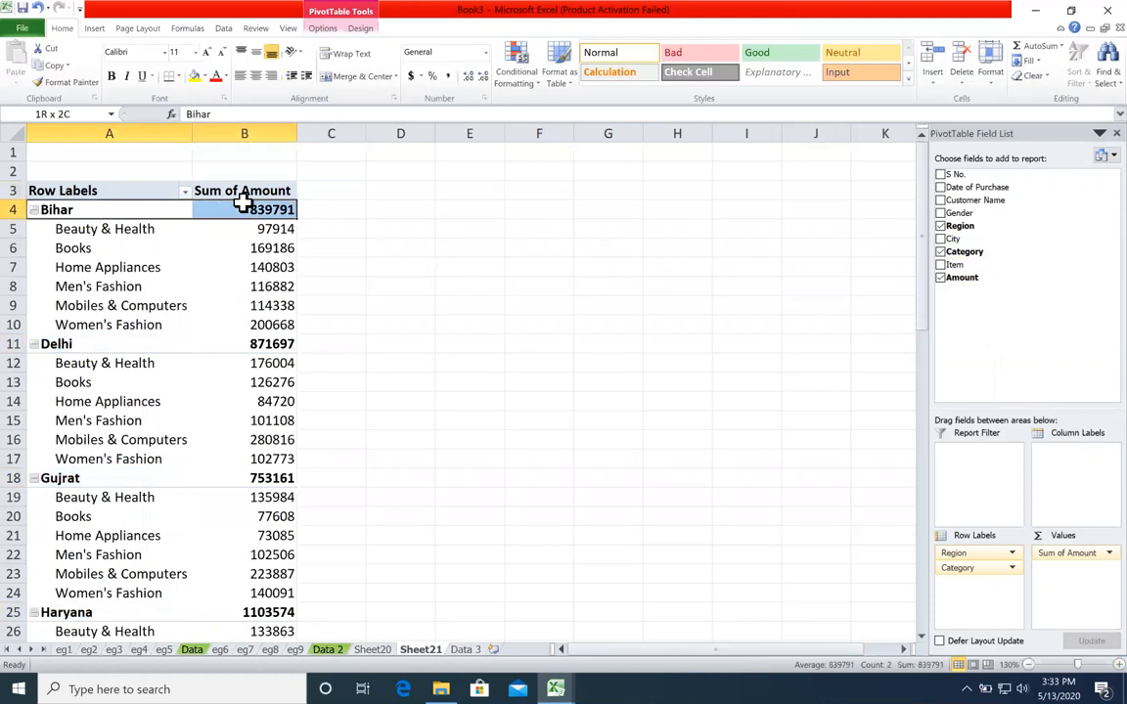
drag(168, 348, 246, 344)
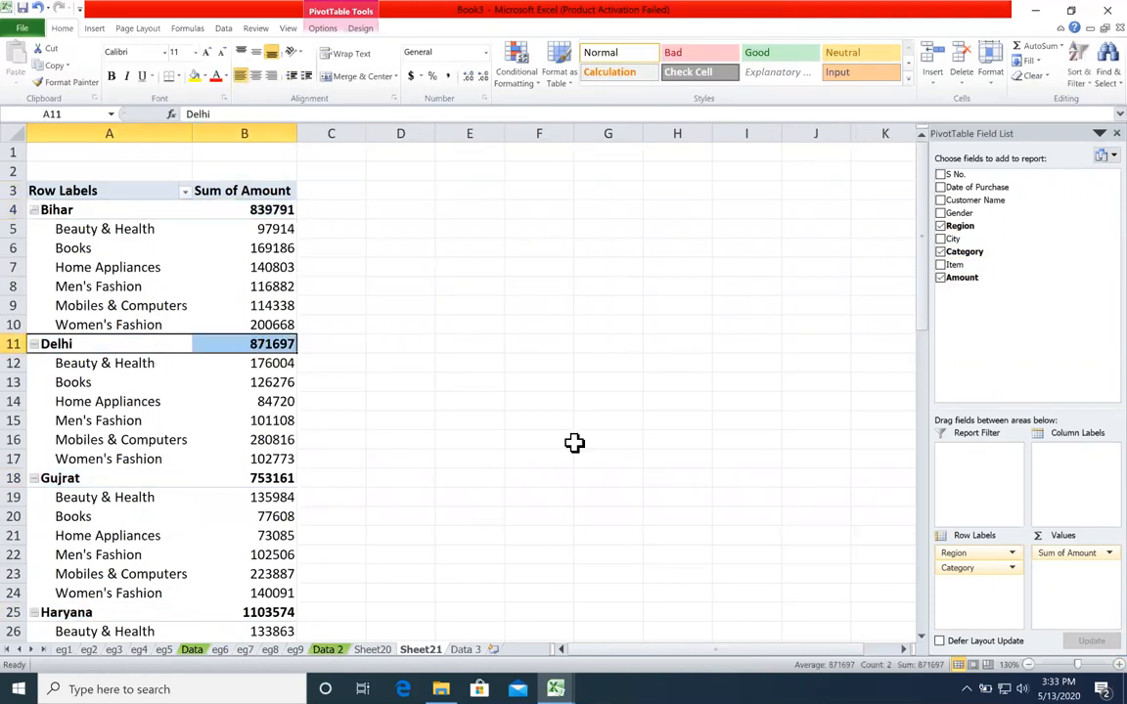
scroll(924, 596, down, 1)
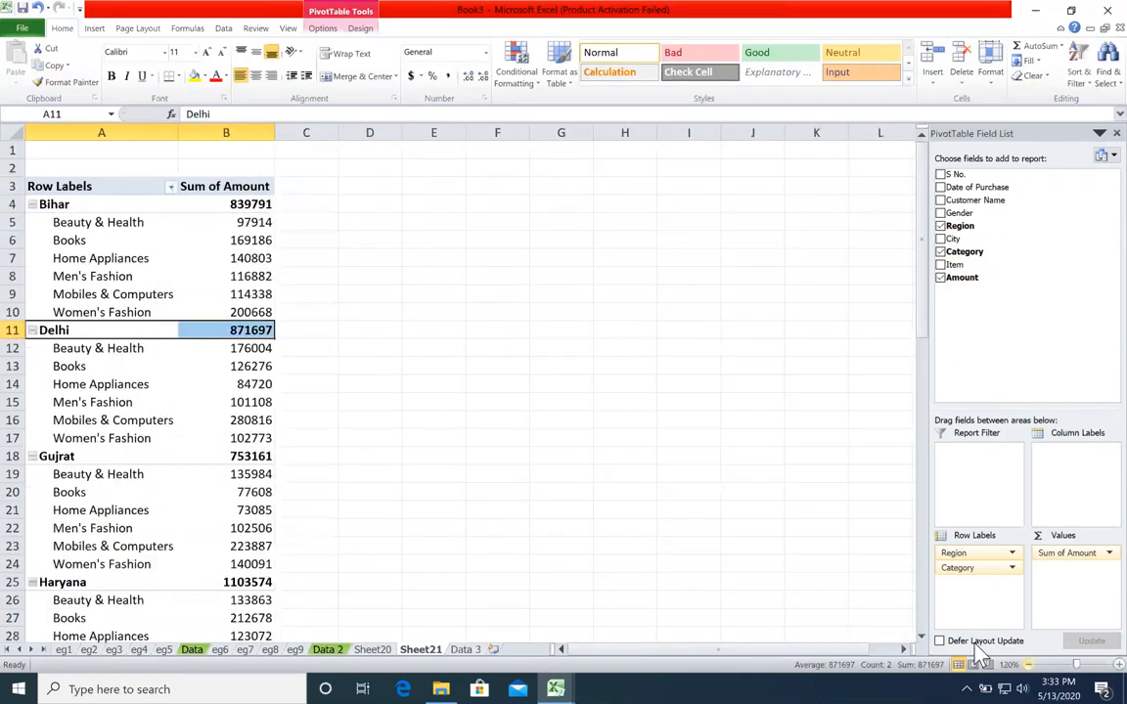
mouse_move(113, 226)
mouse_down()
mouse_move(145, 316)
mouse_move(240, 316)
mouse_up()
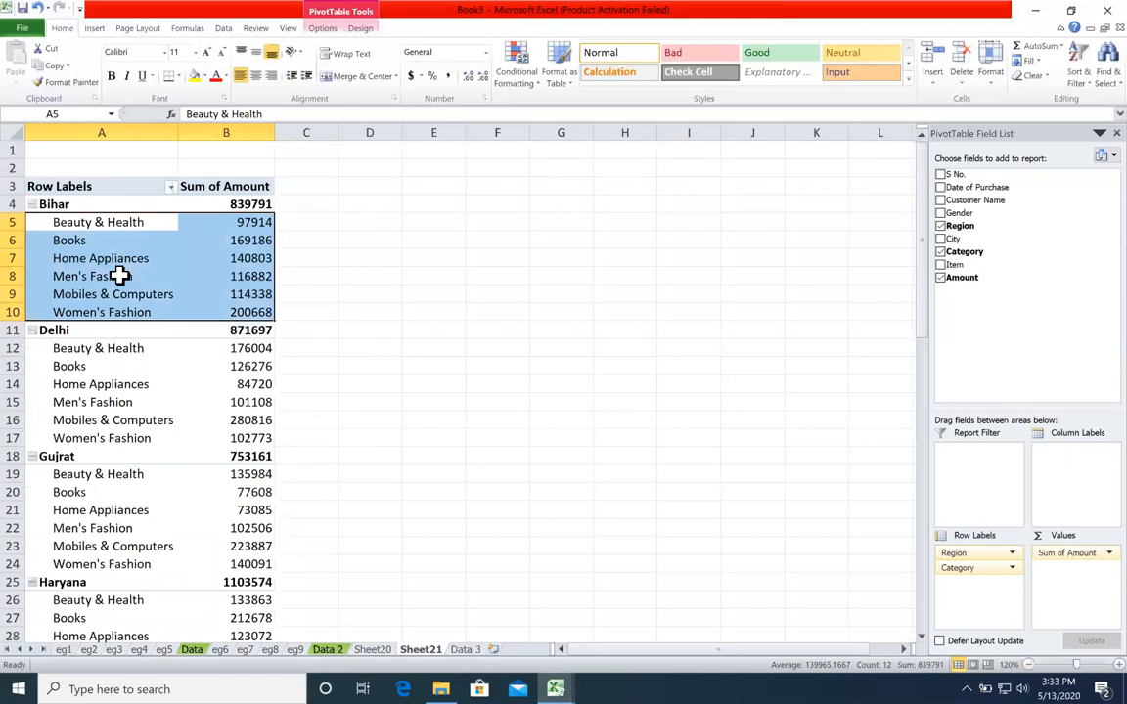
drag(108, 355, 144, 559)
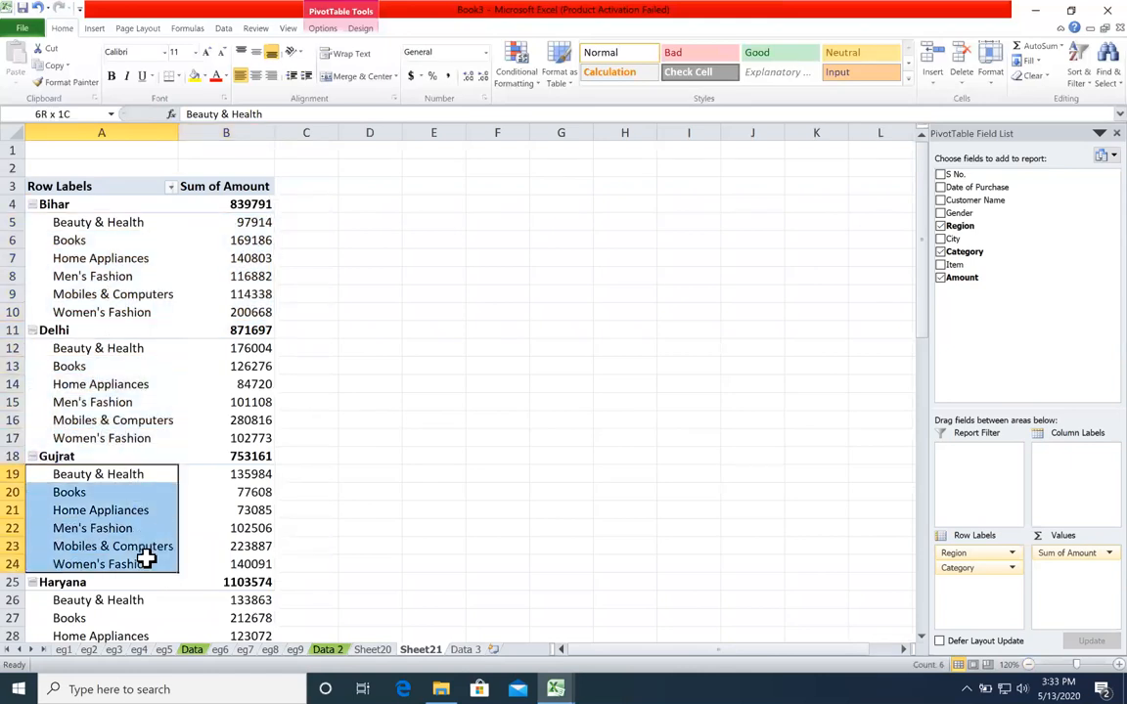
scroll(160, 509, down, 8)
scroll(154, 478, down, 8)
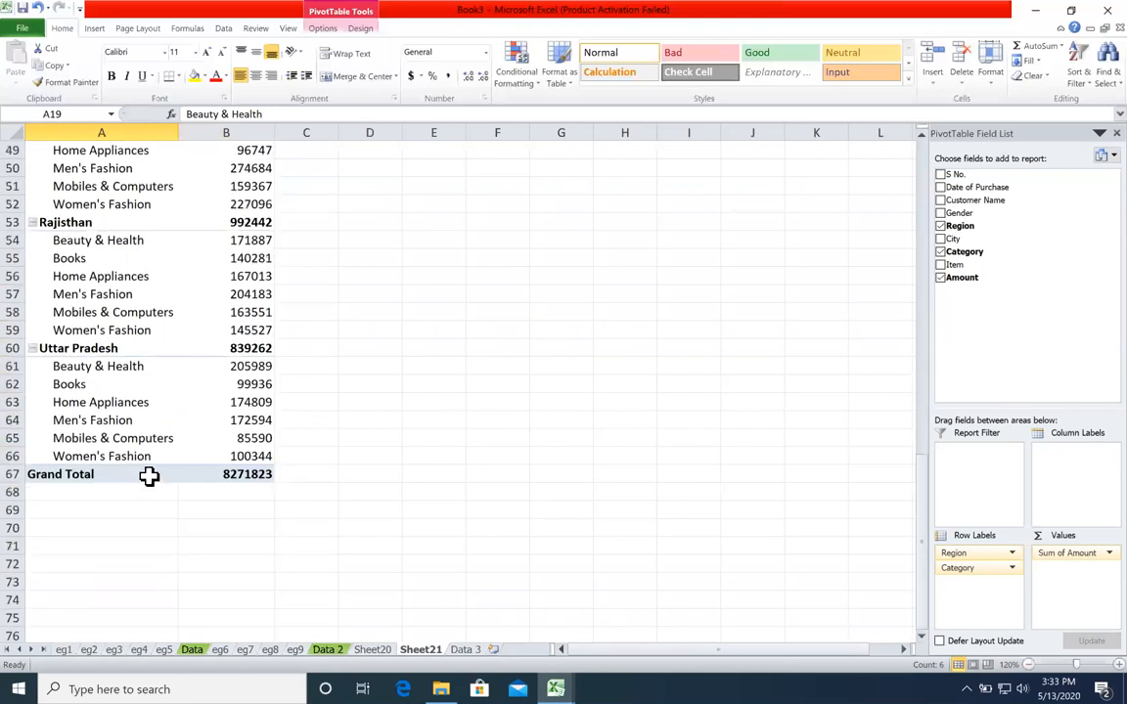
click(250, 474)
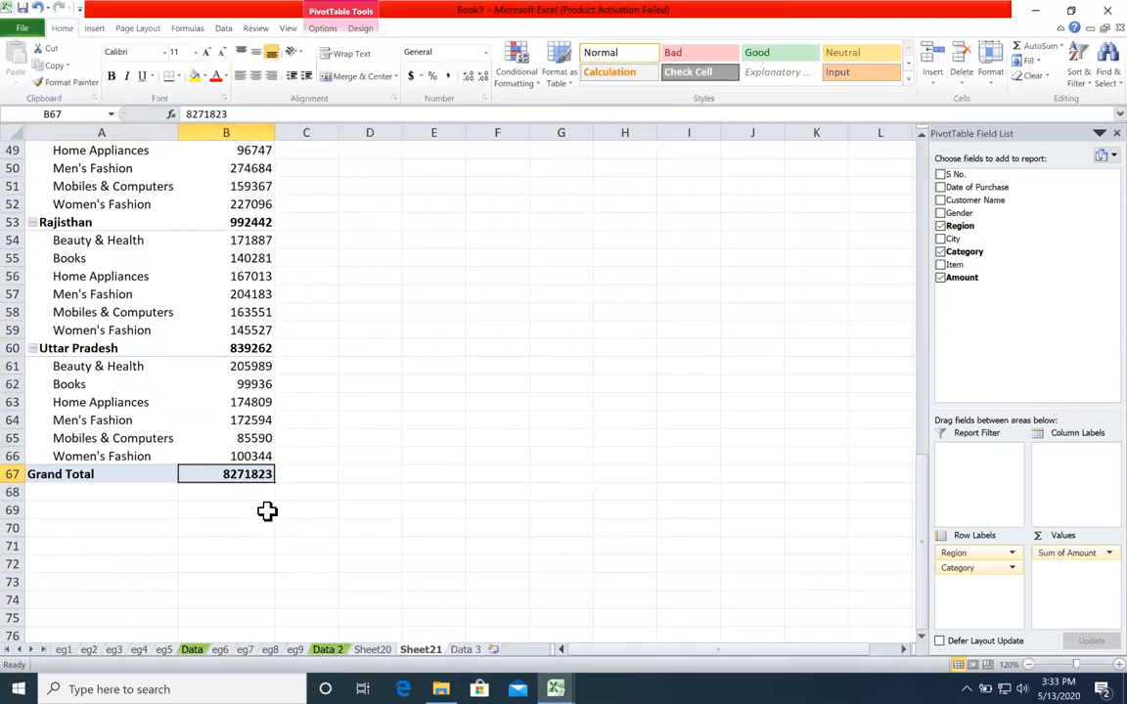
Review how the same category rows repeat under Bihar, Delhi, Gujrat and Haryana in the nested PivotTable
scroll(244, 480, up, 13)
click(215, 438)
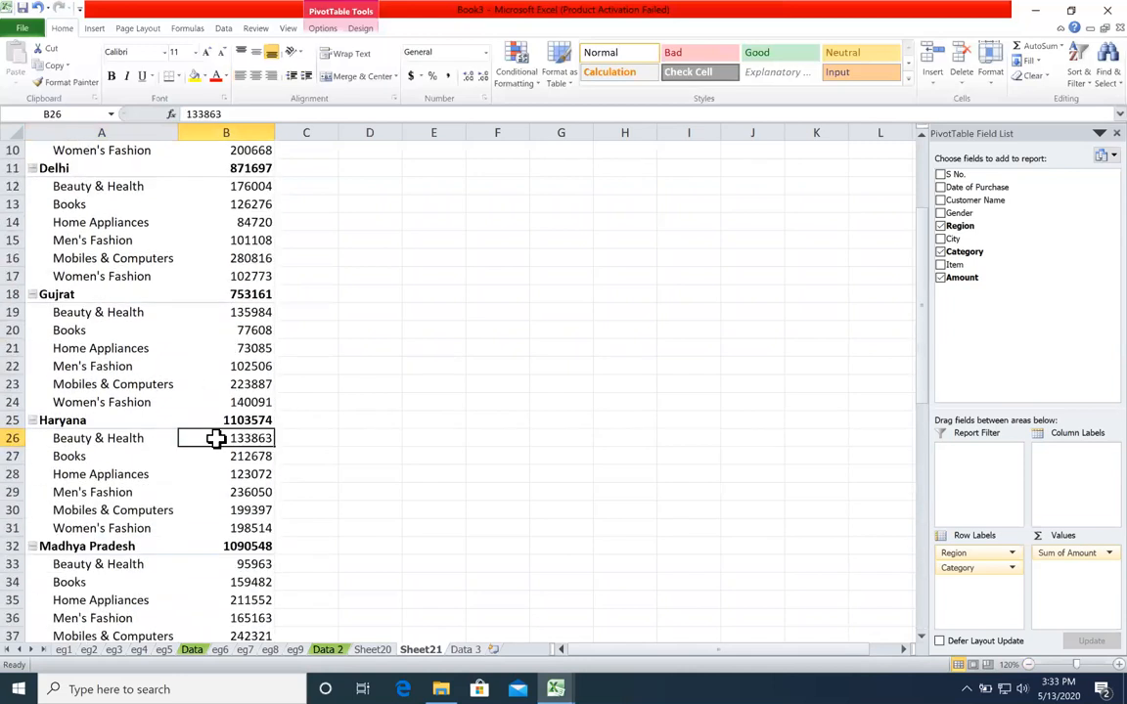
scroll(217, 434, down, 20)
scroll(219, 431, up, 20)
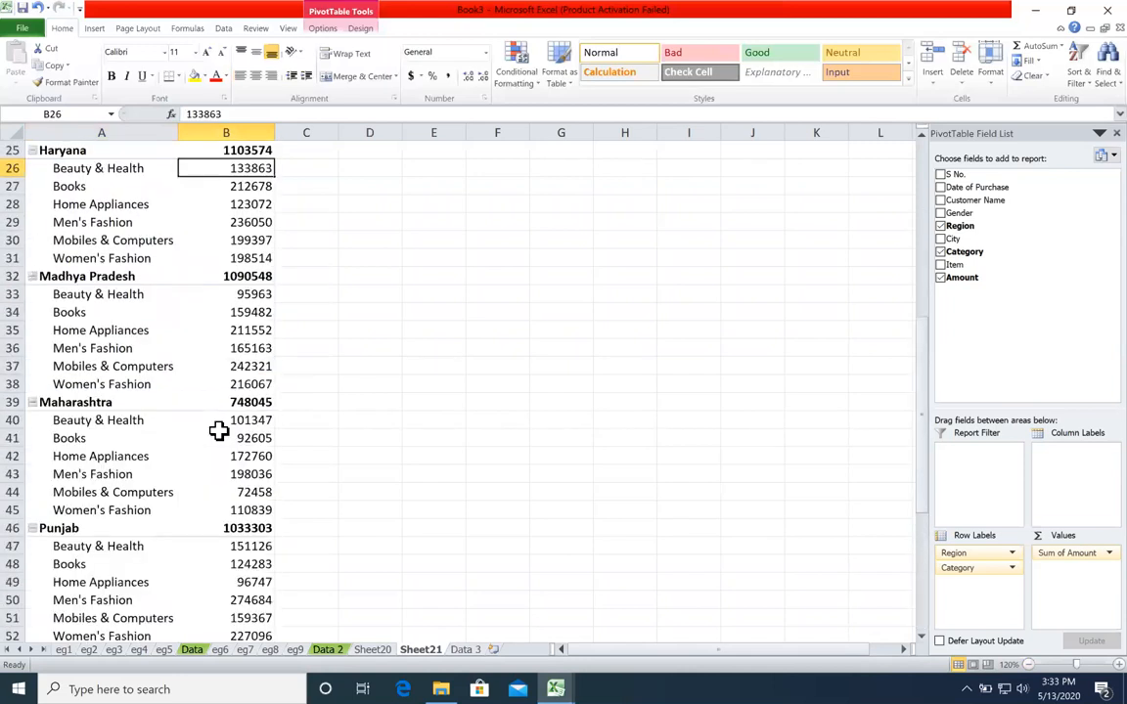
scroll(217, 430, up, 8)
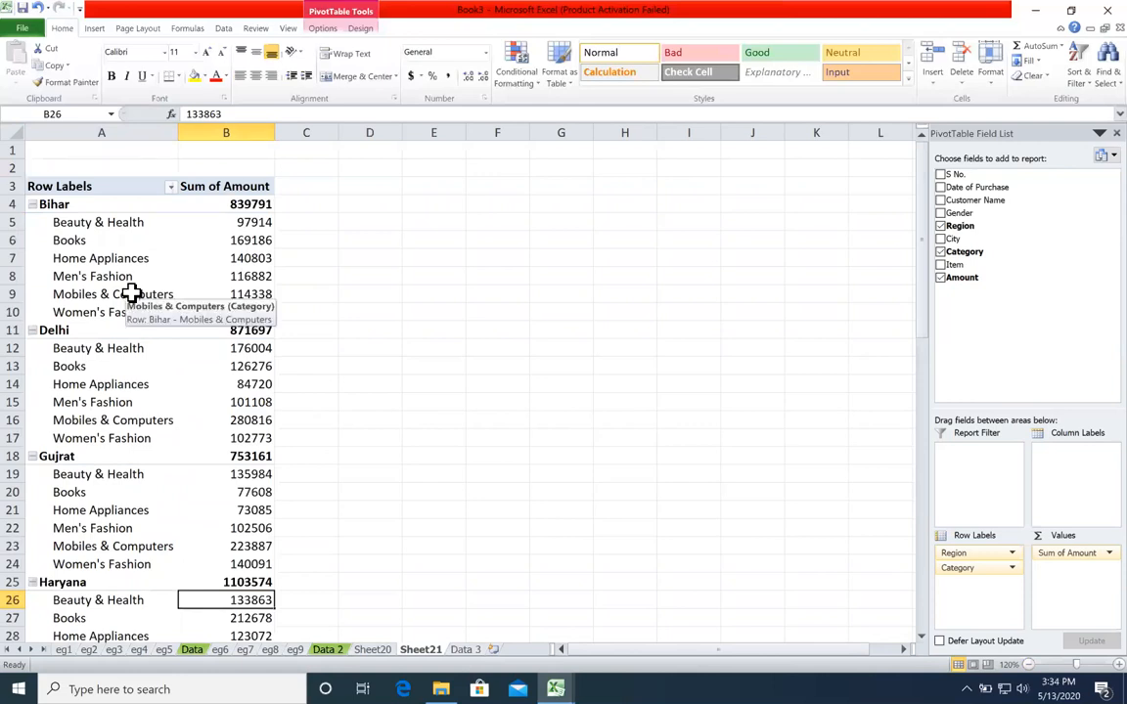
mouse_move(116, 226)
mouse_down()
mouse_move(118, 309)
mouse_move(156, 419)
mouse_up()
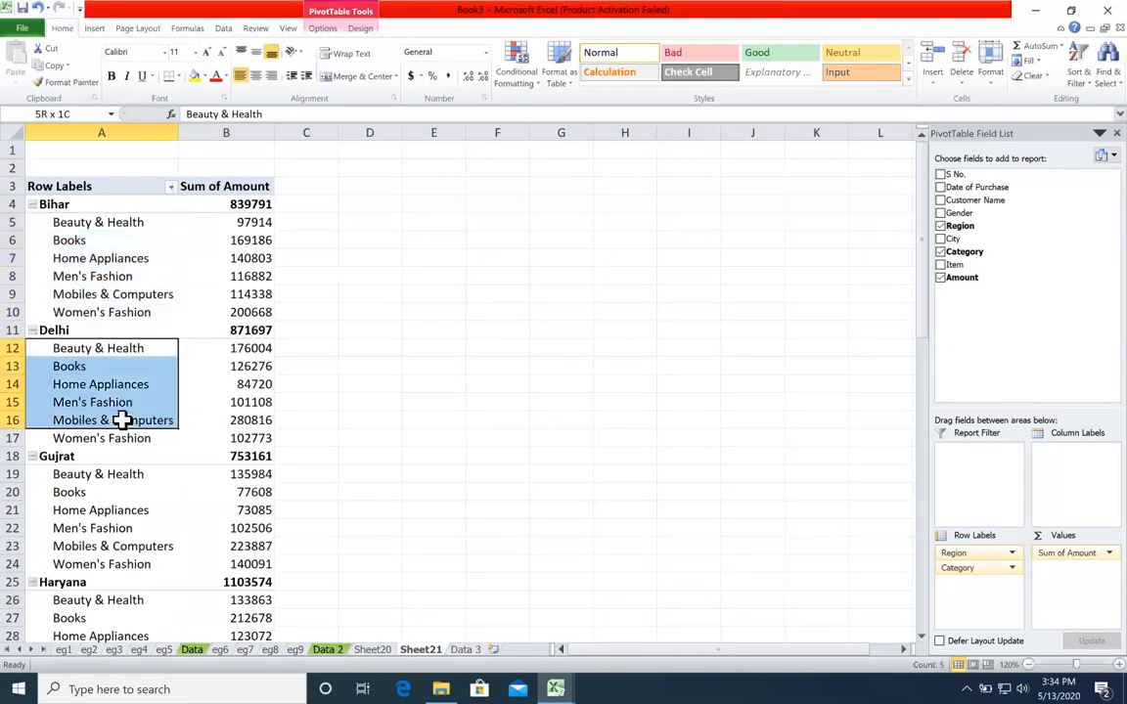
drag(117, 478, 120, 548)
drag(137, 601, 156, 619)
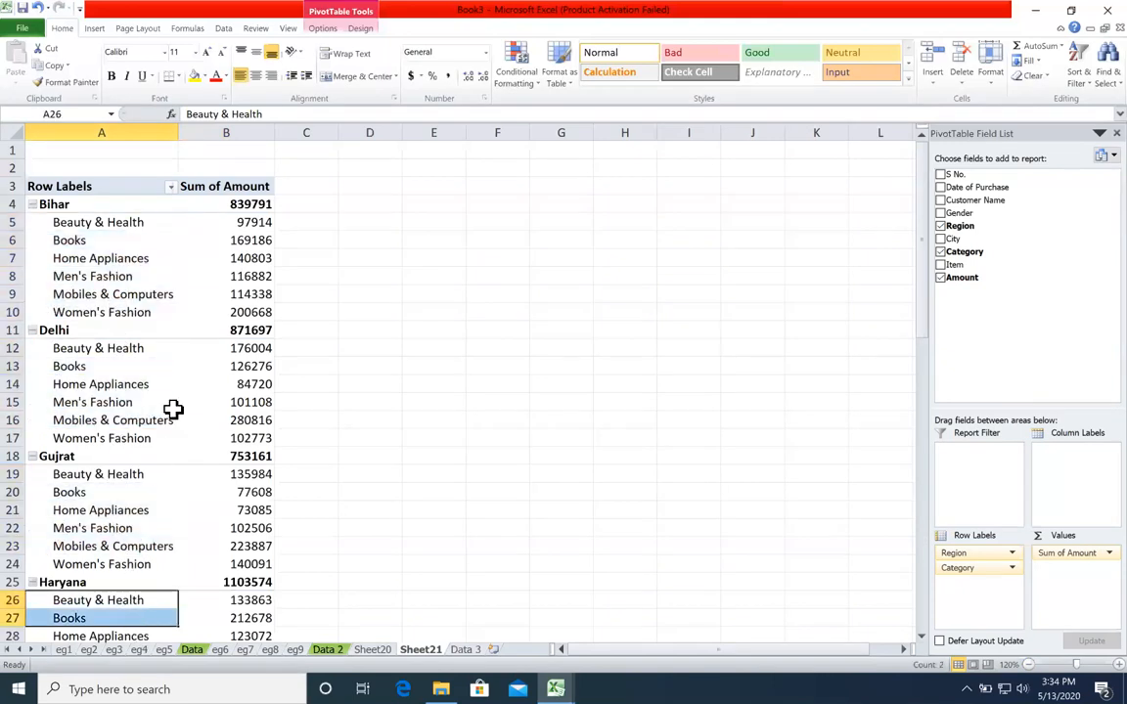
drag(147, 354, 146, 433)
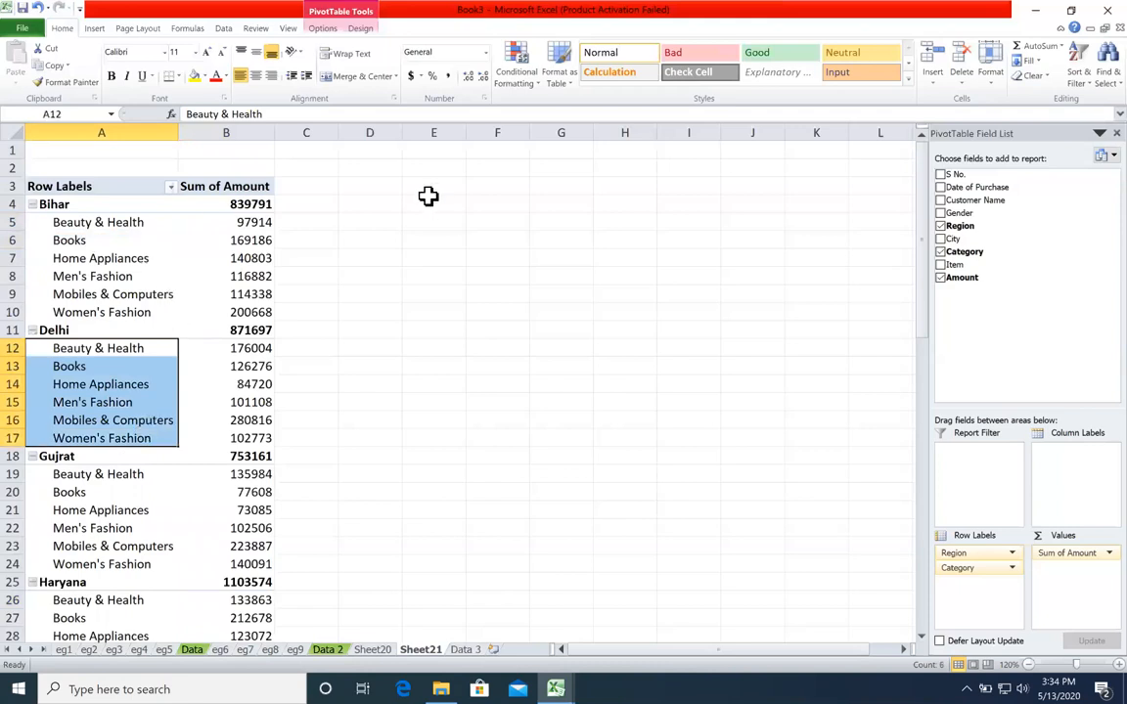
Move Category from the row labels to the column labels so the PivotTable cross-tabulates Amount by Region and Category
drag(968, 569, 992, 592)
drag(929, 256, 964, 208)
drag(988, 569, 1073, 458)
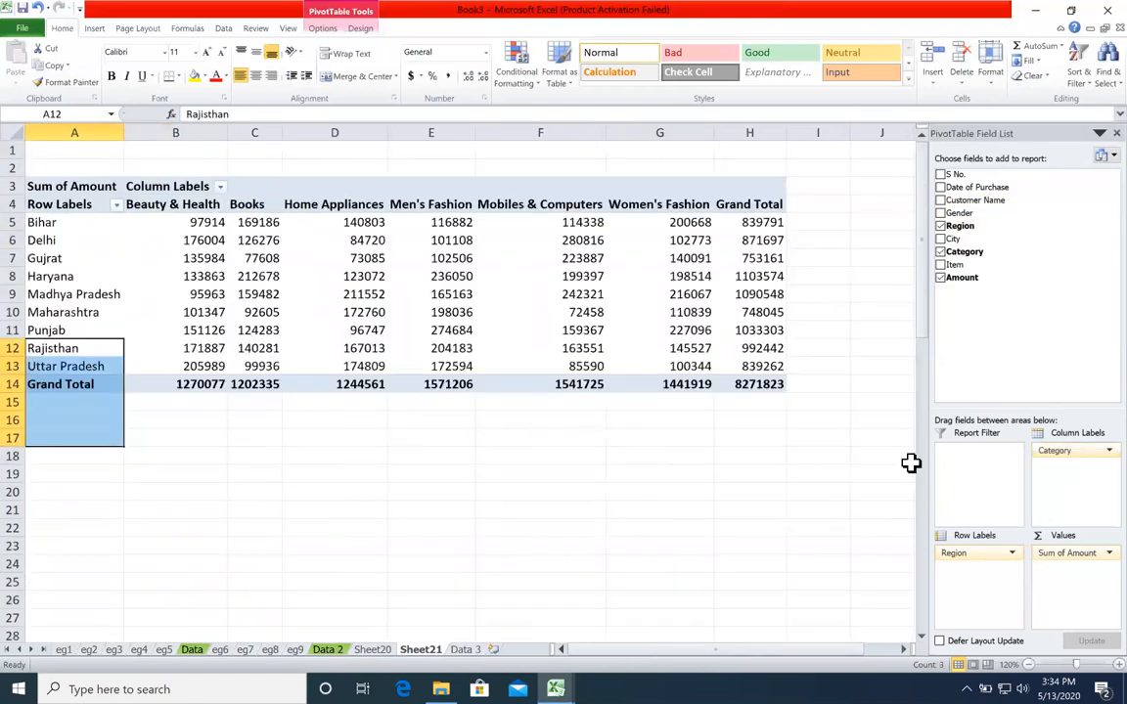
click(653, 526)
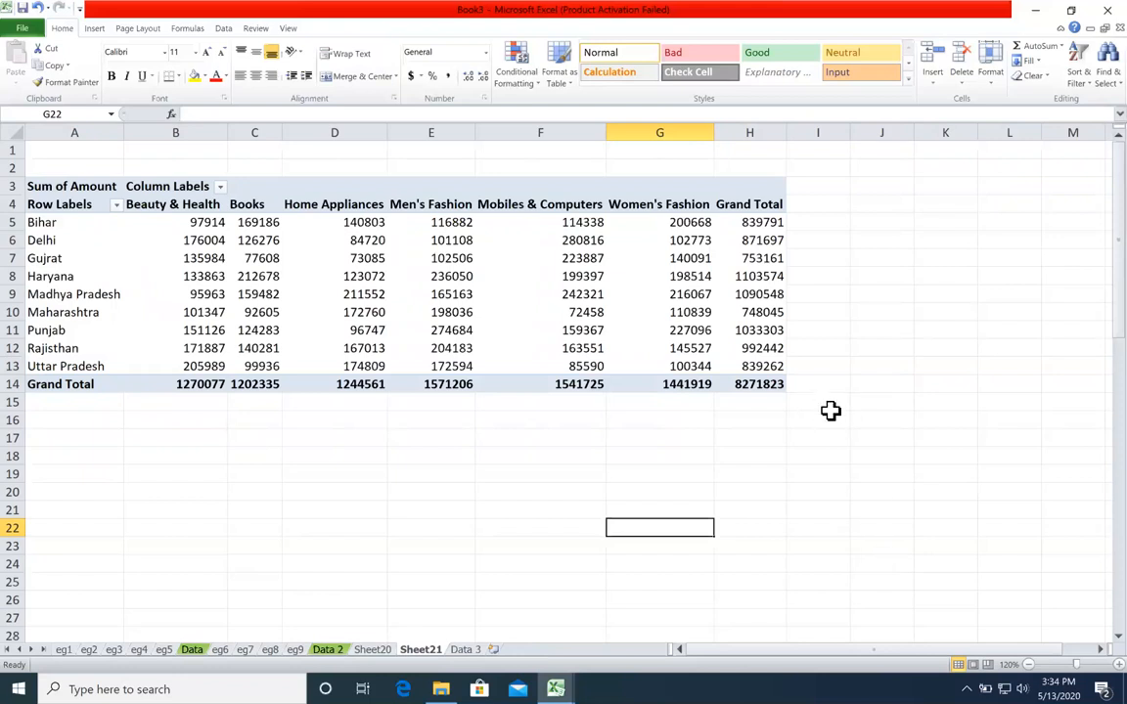
Examine Bihar's amounts across the categories, other region and category values, and the category grand totals
click(256, 312)
click(103, 217)
drag(103, 220, 666, 222)
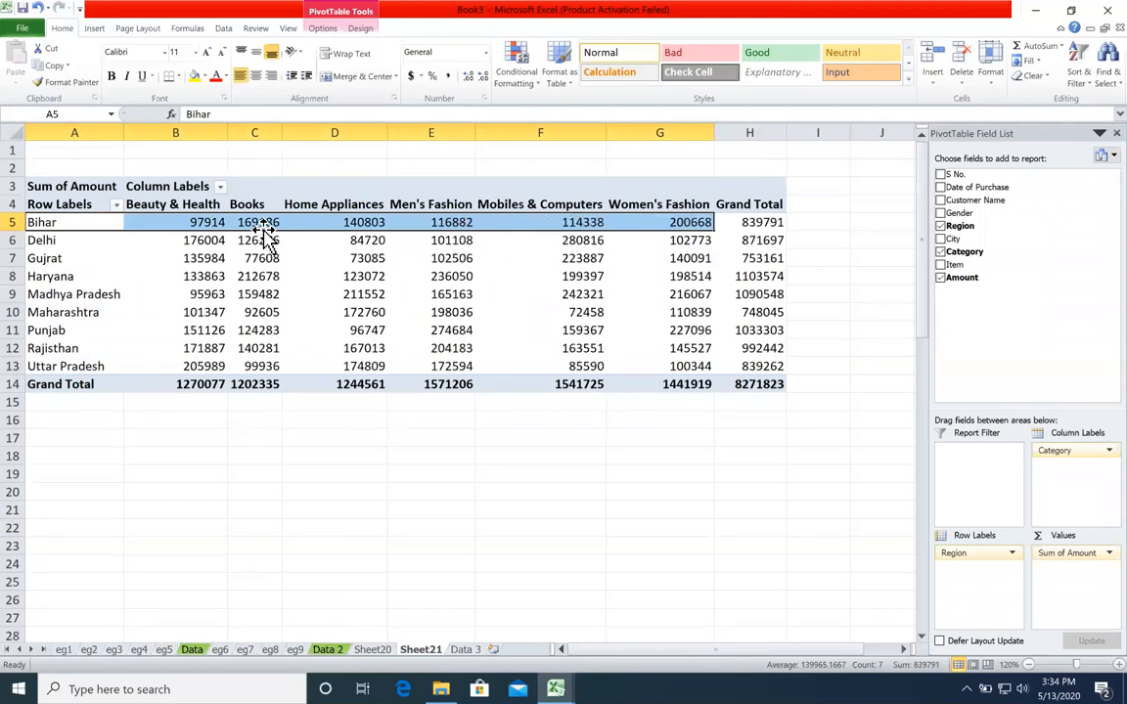
click(198, 226)
mouse_move(231, 283)
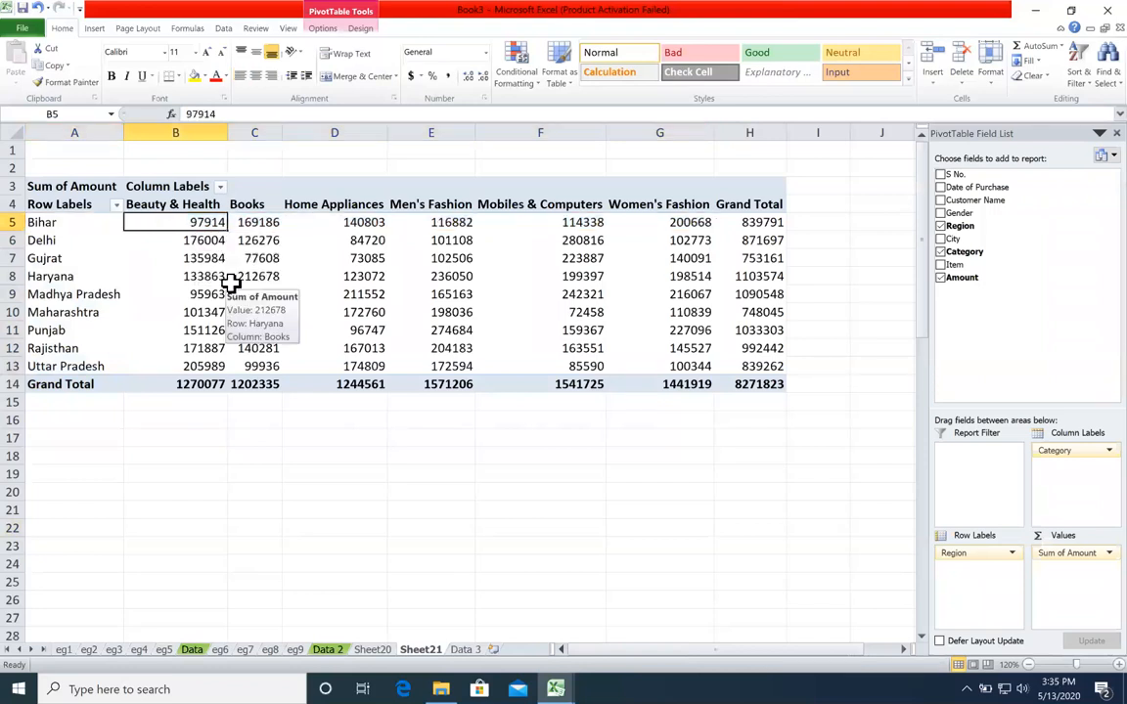
mouse_move(200, 313)
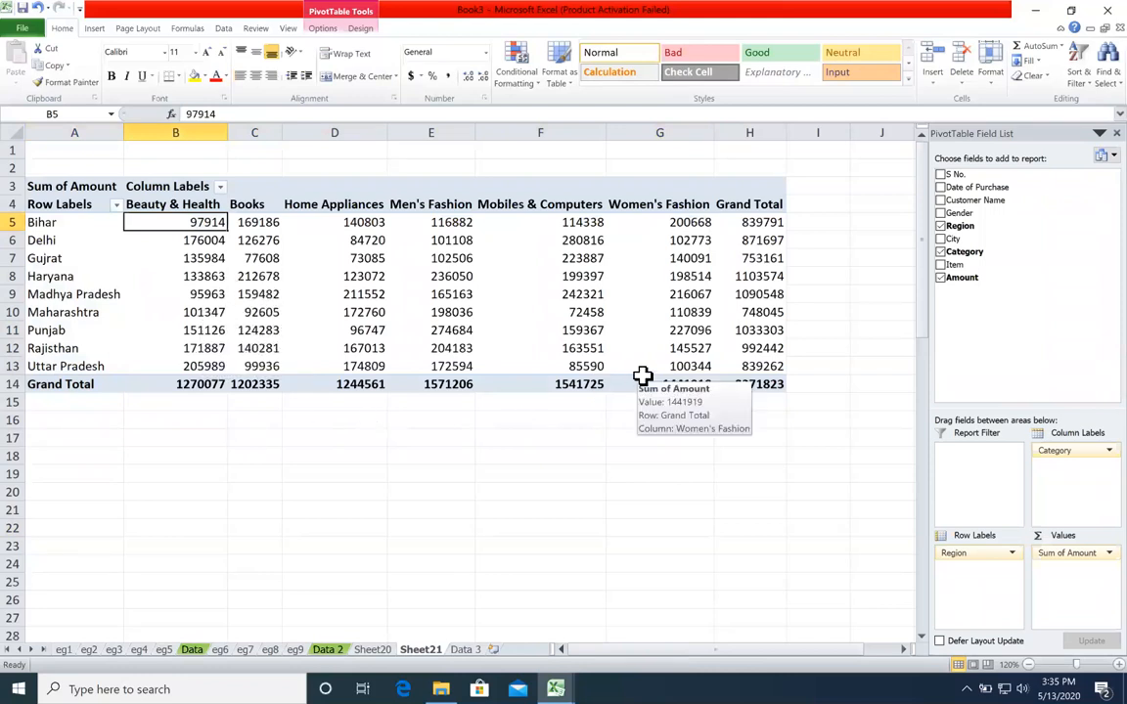
mouse_move(535, 367)
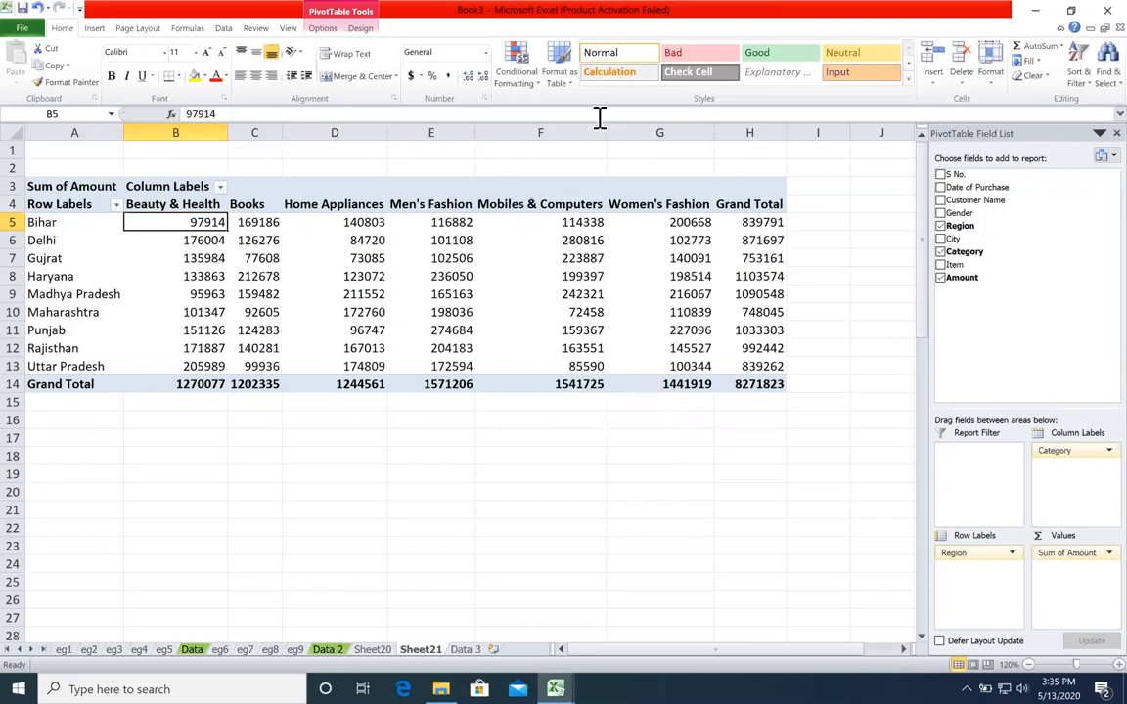
click(530, 76)
mouse_move(547, 108)
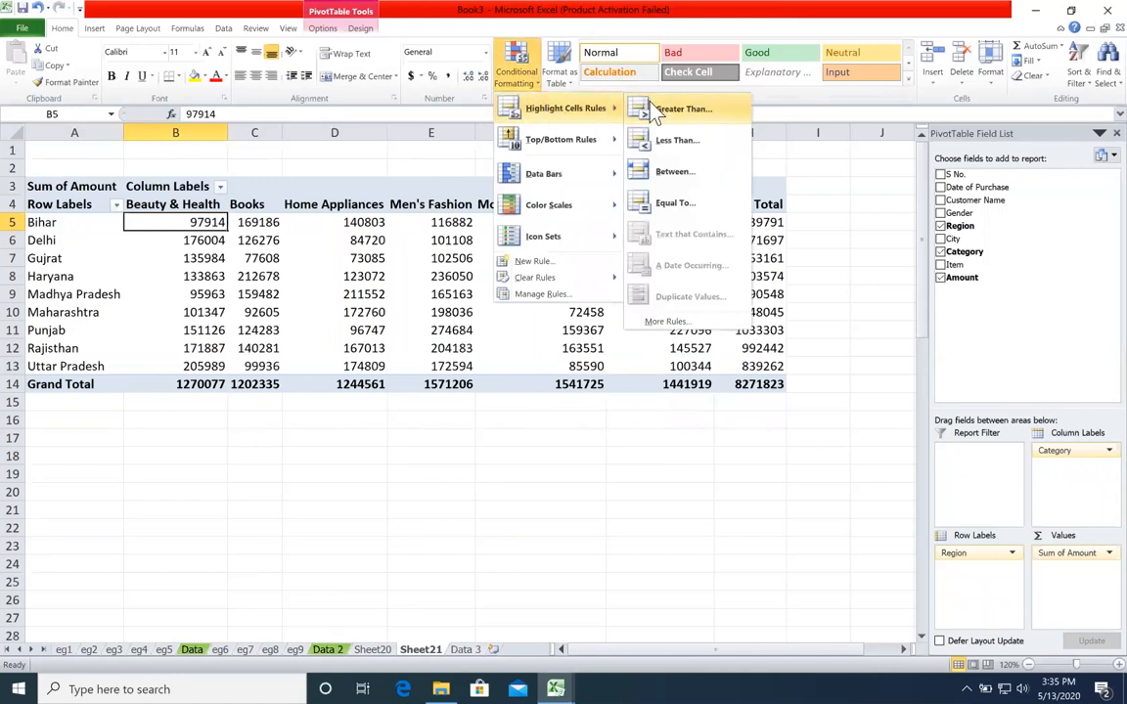
click(666, 369)
Highlight PivotTable amounts in B5:G13 that are less than 100000 with Light Red Fill with Dark Red Text
drag(674, 366, 215, 221)
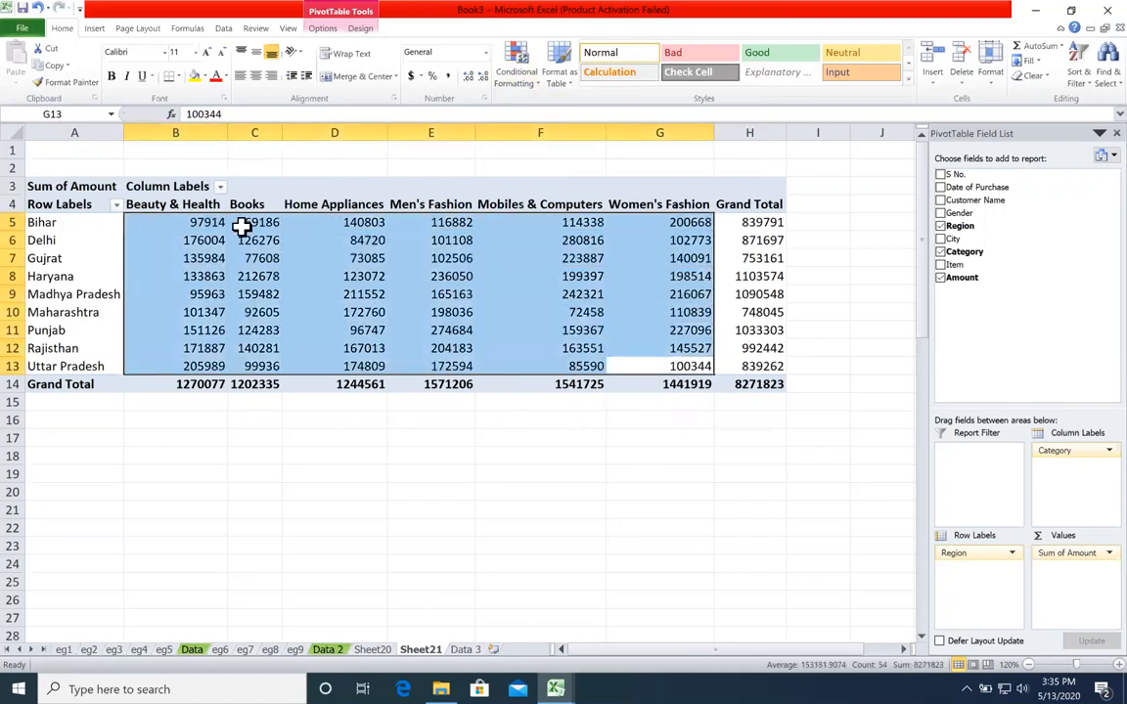
click(527, 61)
mouse_move(587, 109)
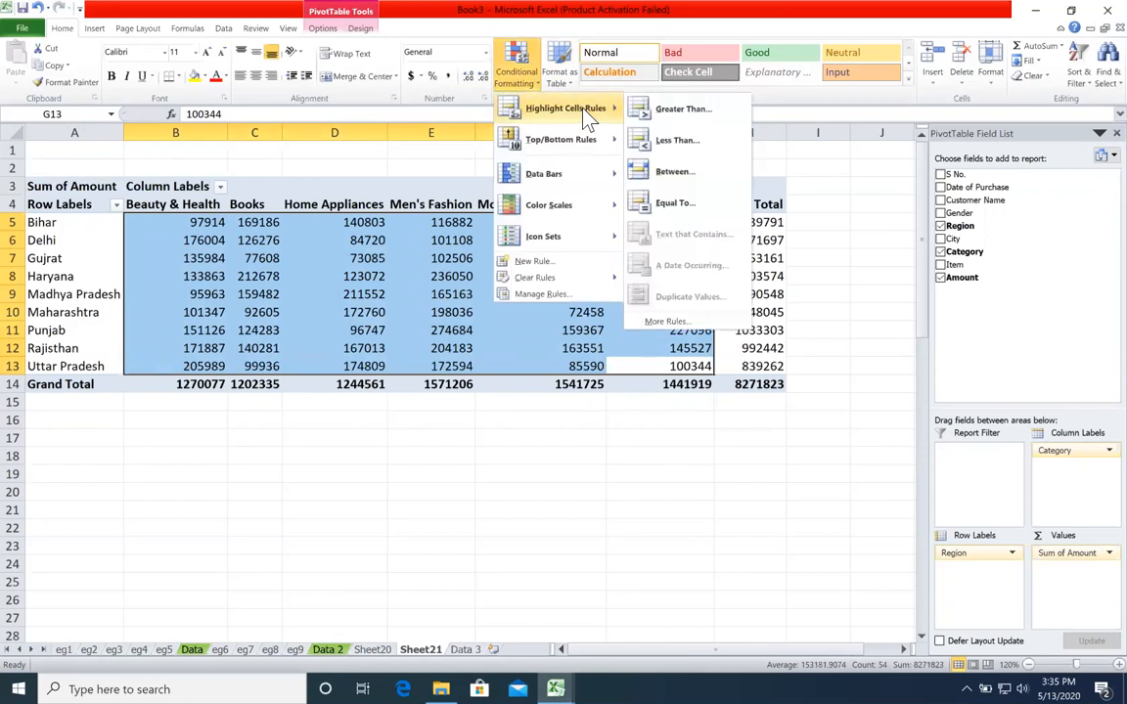
click(680, 142)
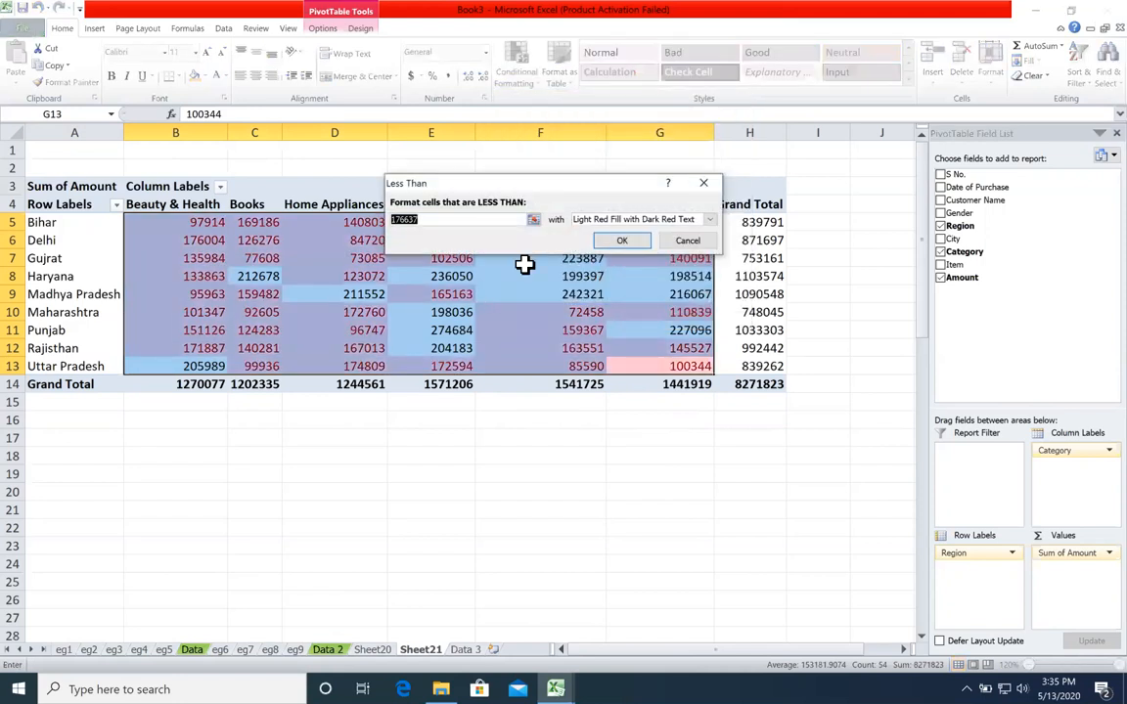
text(100)
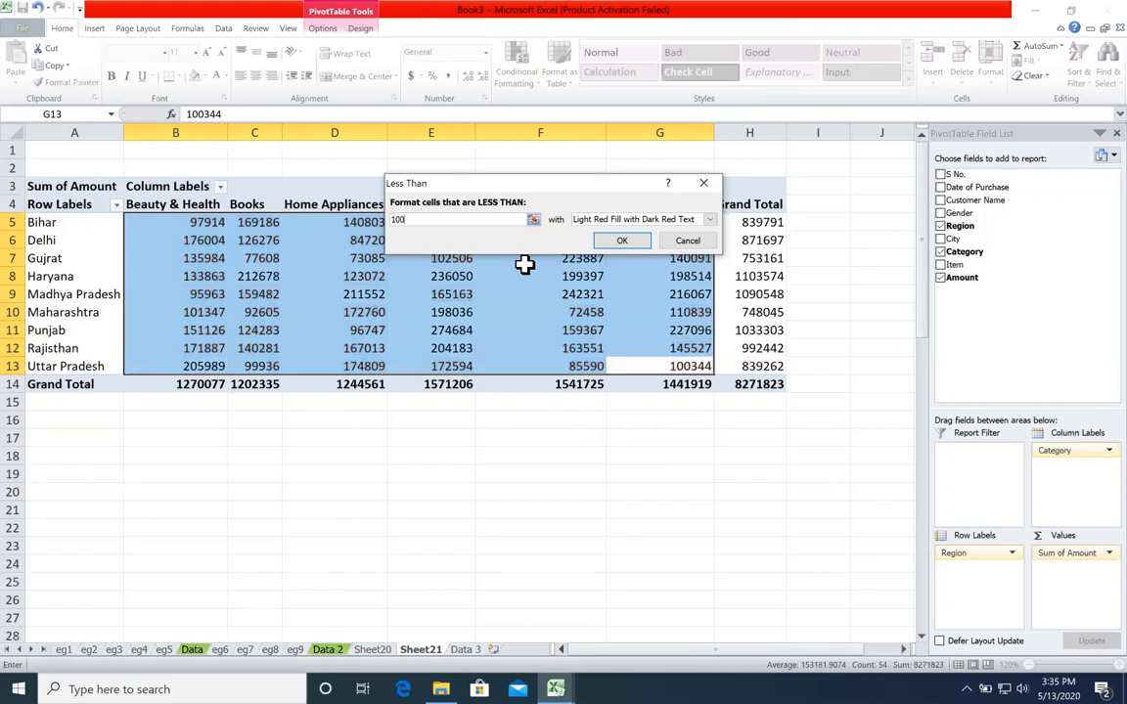
text(000)
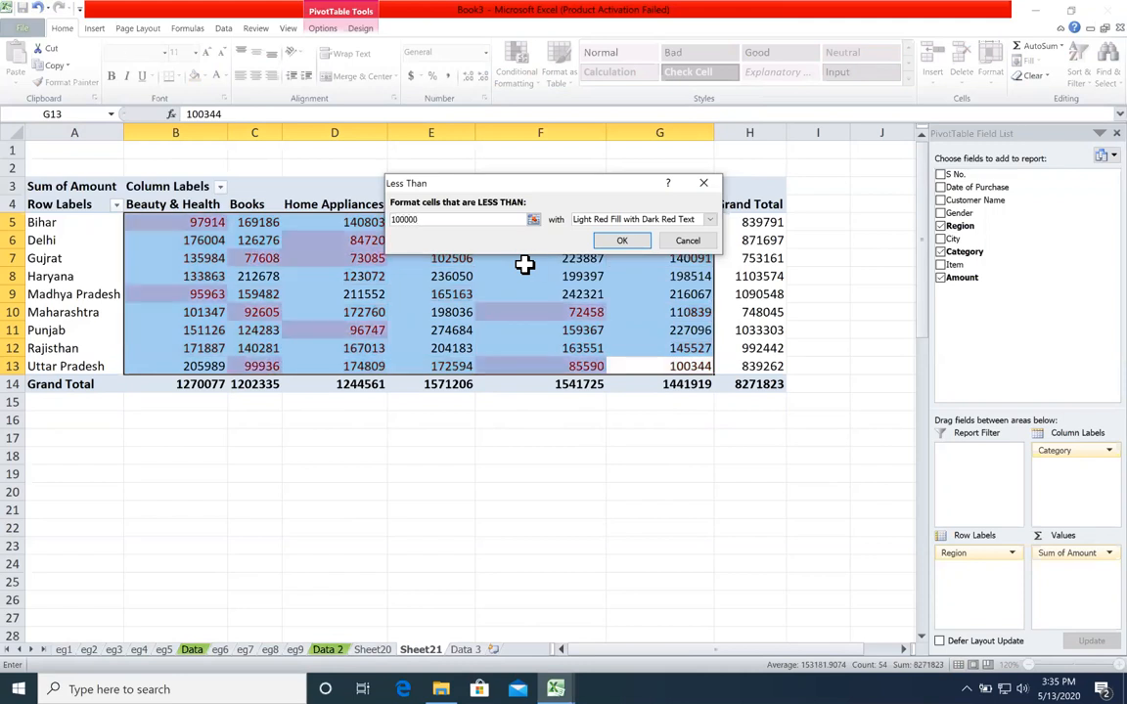
click(622, 241)
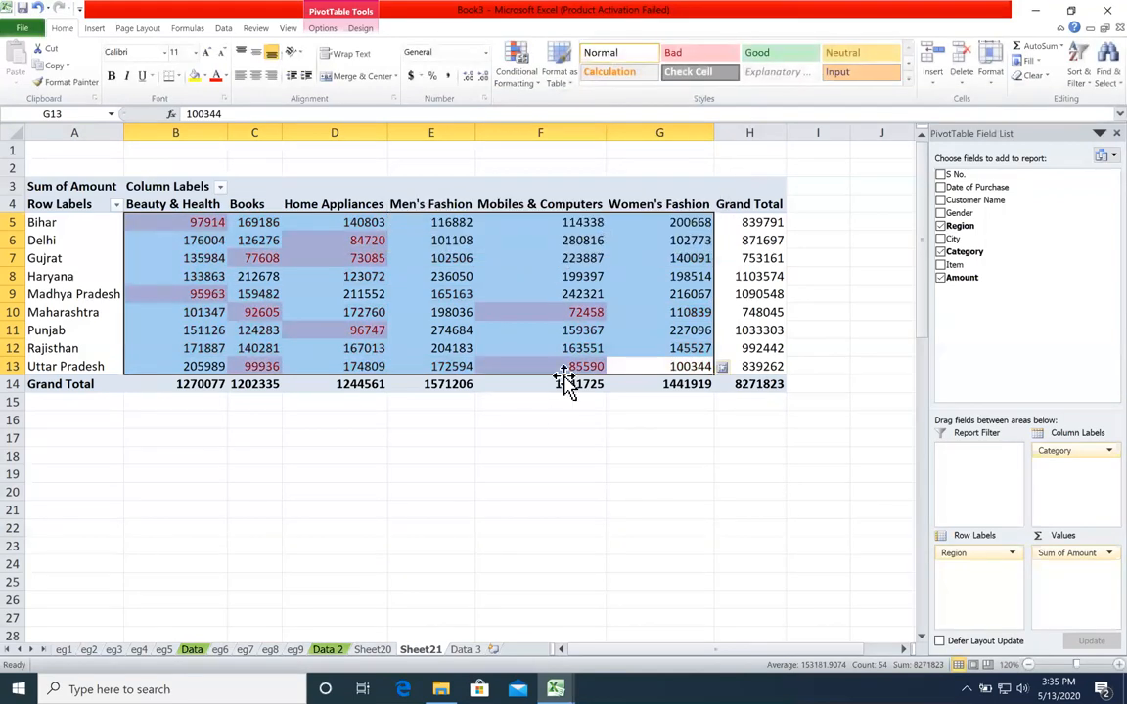
click(541, 414)
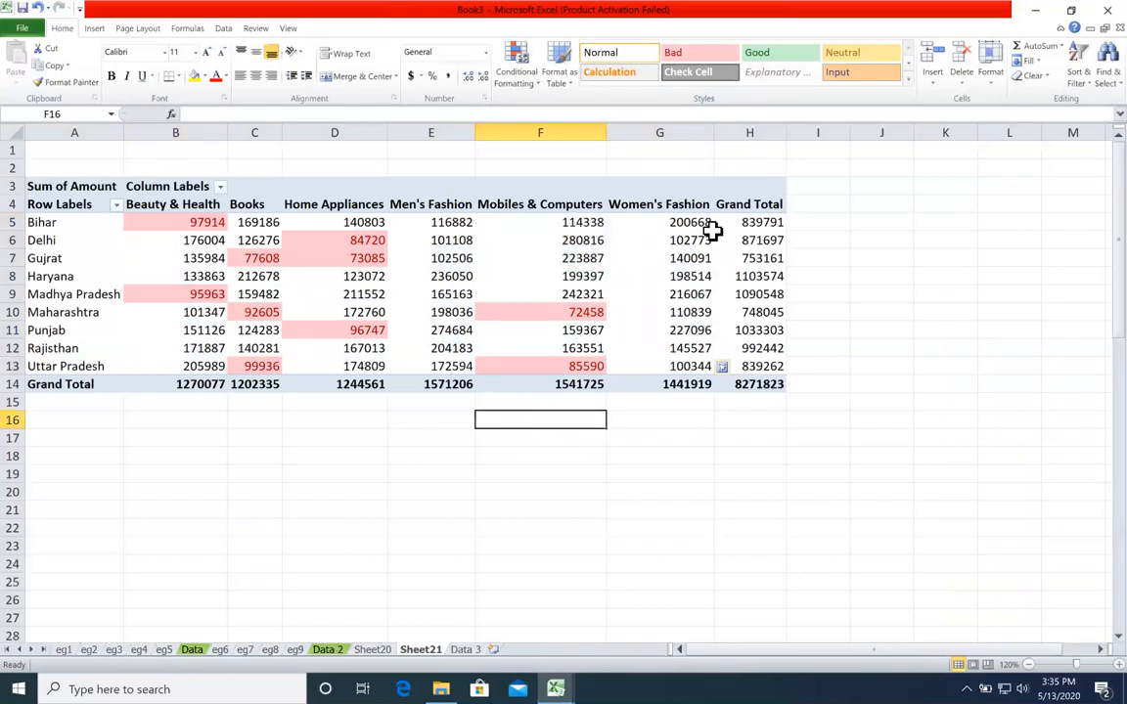
Compare the regional amounts in the Men's Fashion and Women's Fashion columns against the highlighted low values
mouse_move(655, 227)
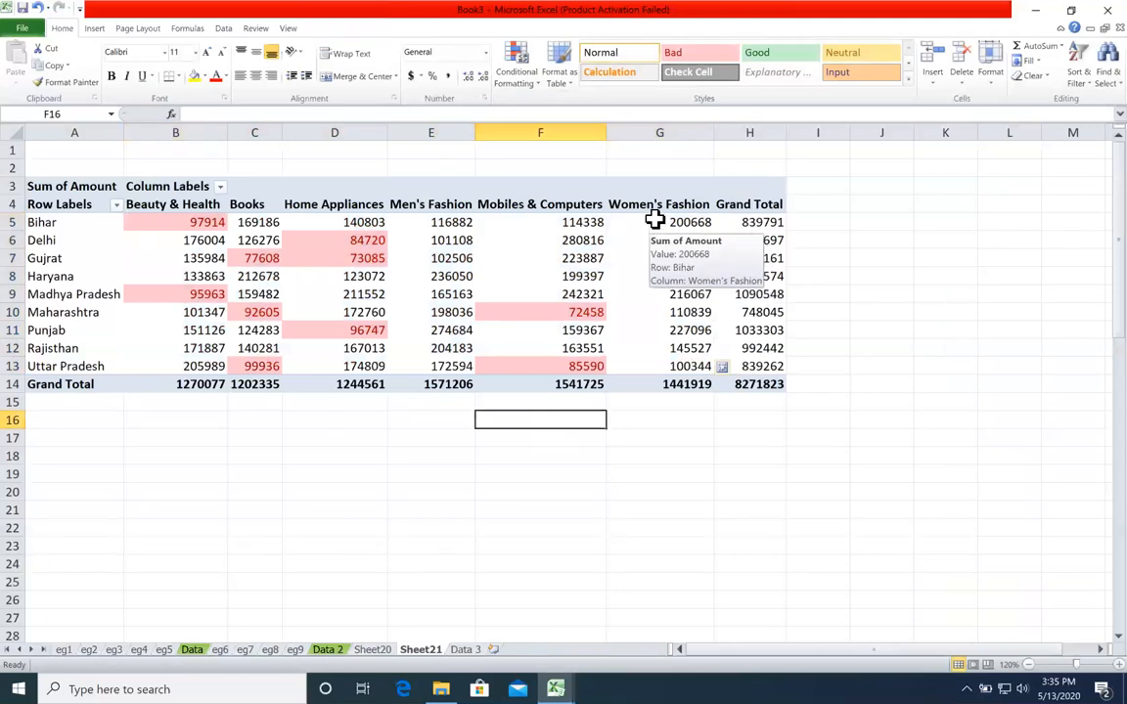
drag(455, 223, 557, 354)
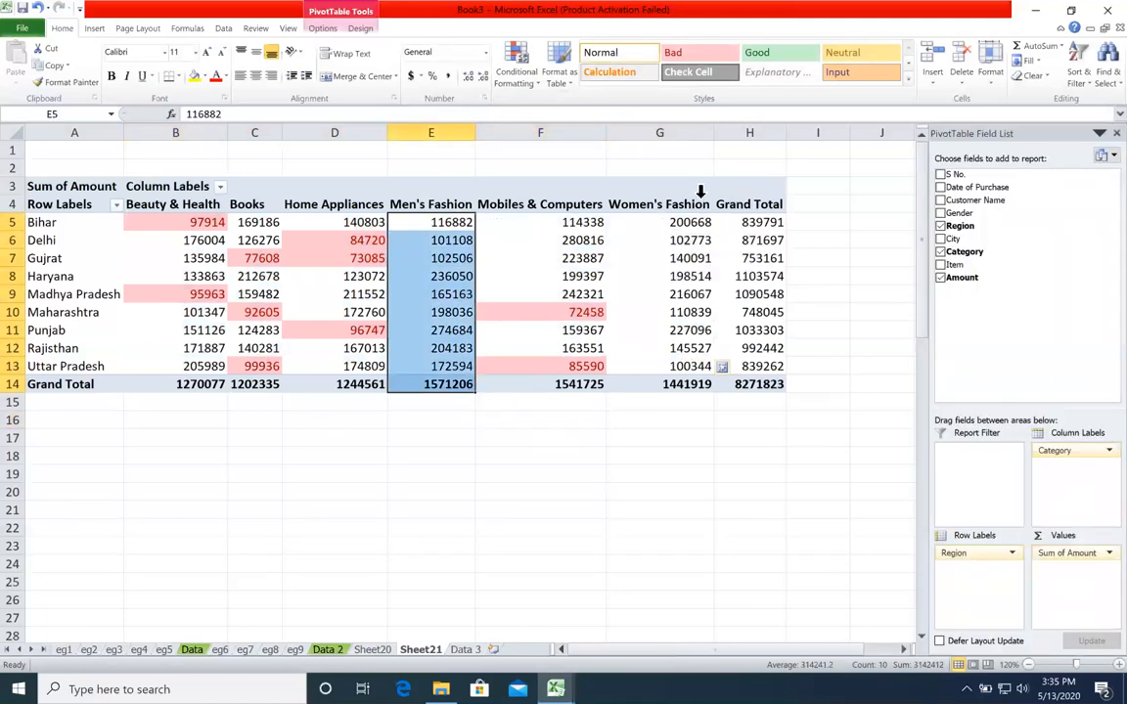
drag(692, 203, 671, 366)
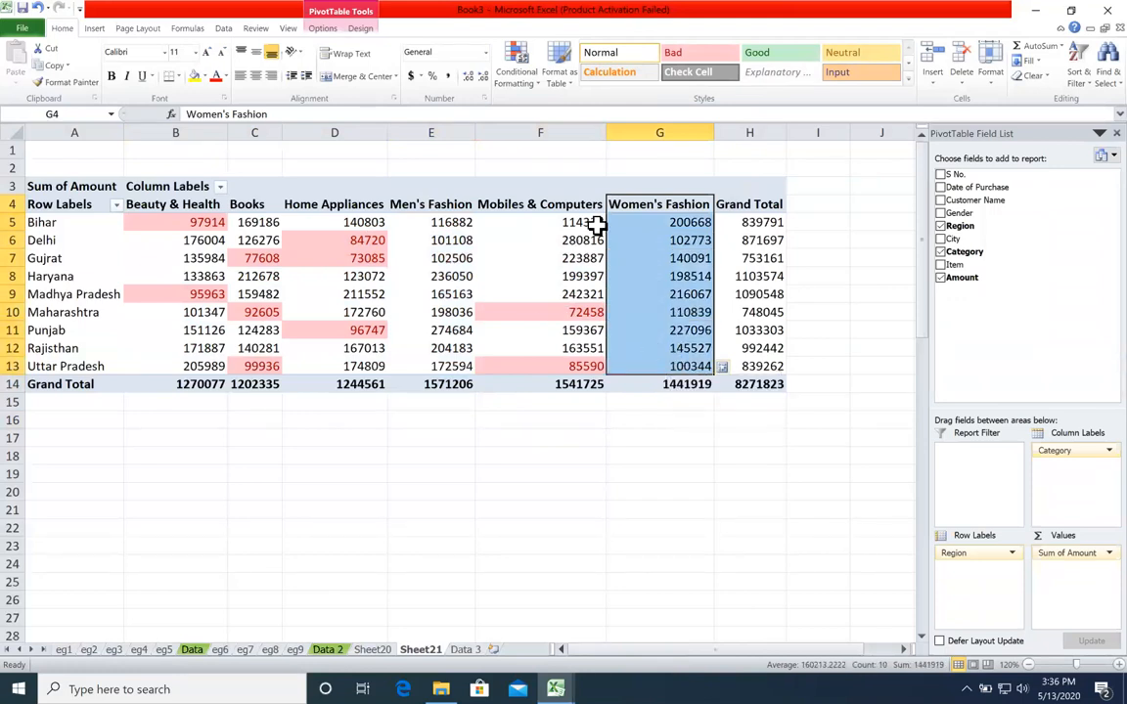
drag(458, 219, 586, 294)
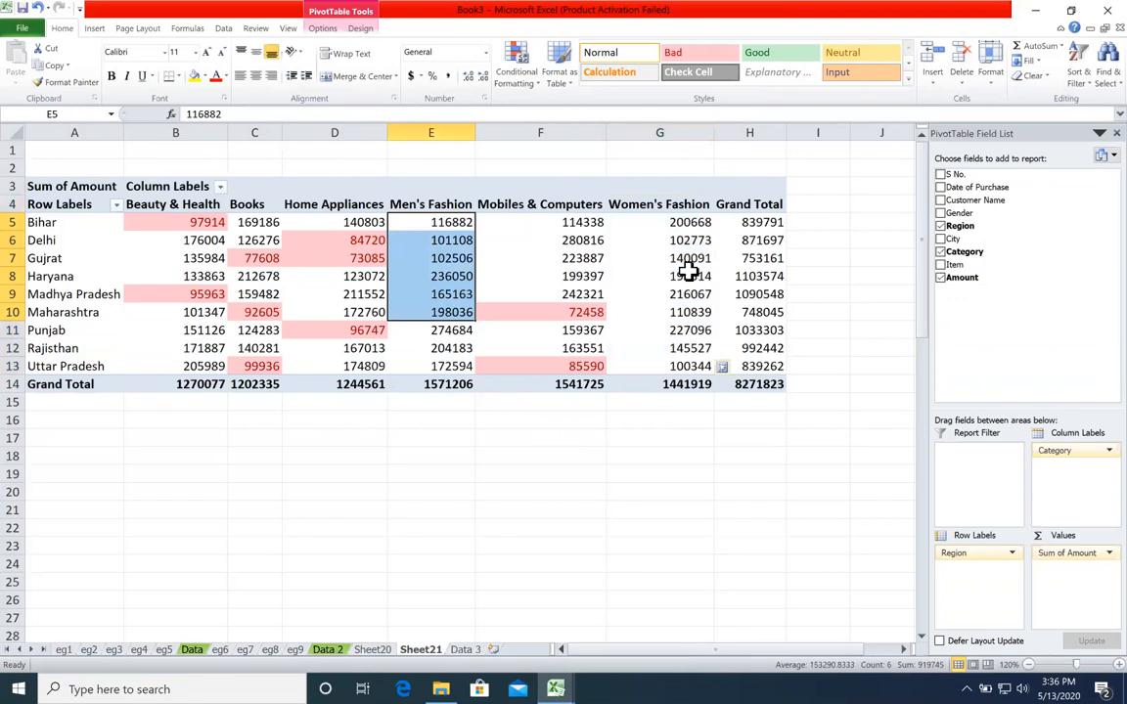
Examine the highlighted low amounts by category and across the Gujrat, Bihar and Maharashtra rows, including Maharashtra's Books and Mobiles & Computers
drag(261, 222, 260, 354)
drag(269, 364, 395, 397)
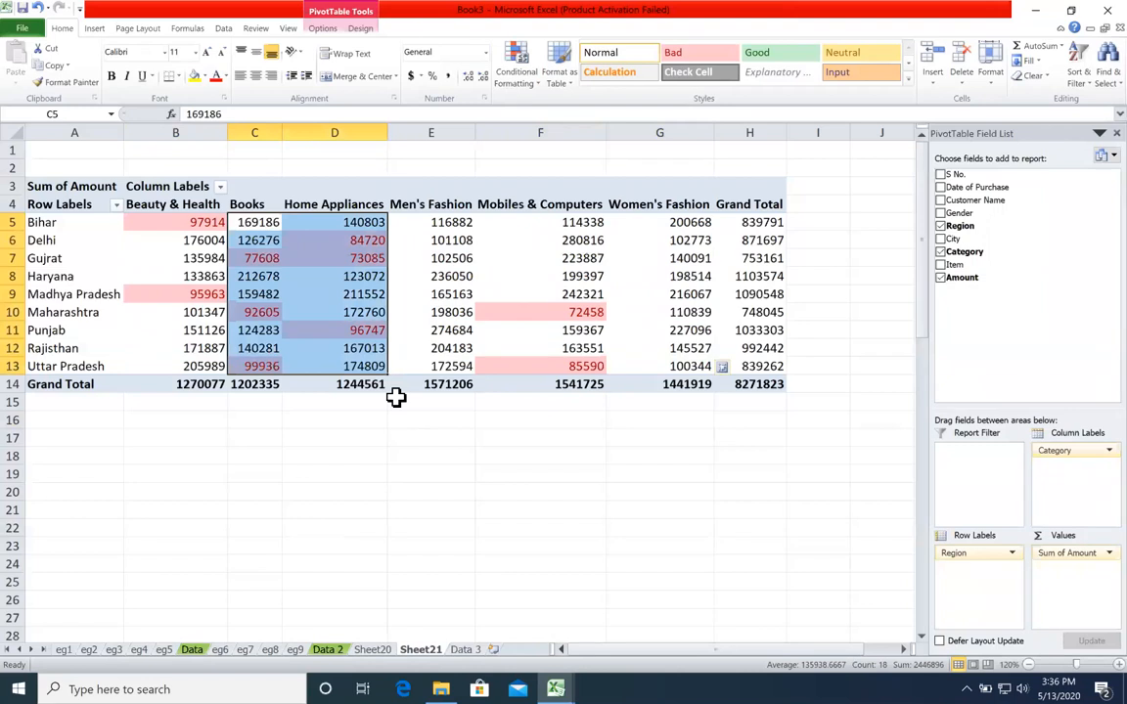
click(498, 318)
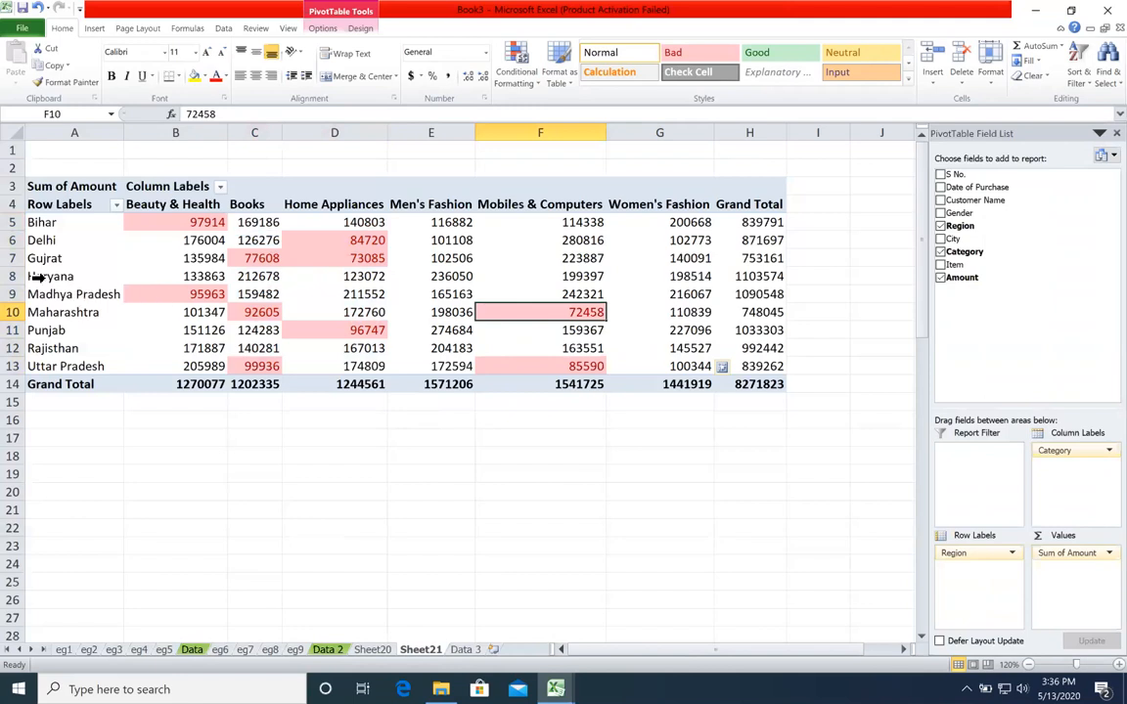
drag(49, 258, 529, 253)
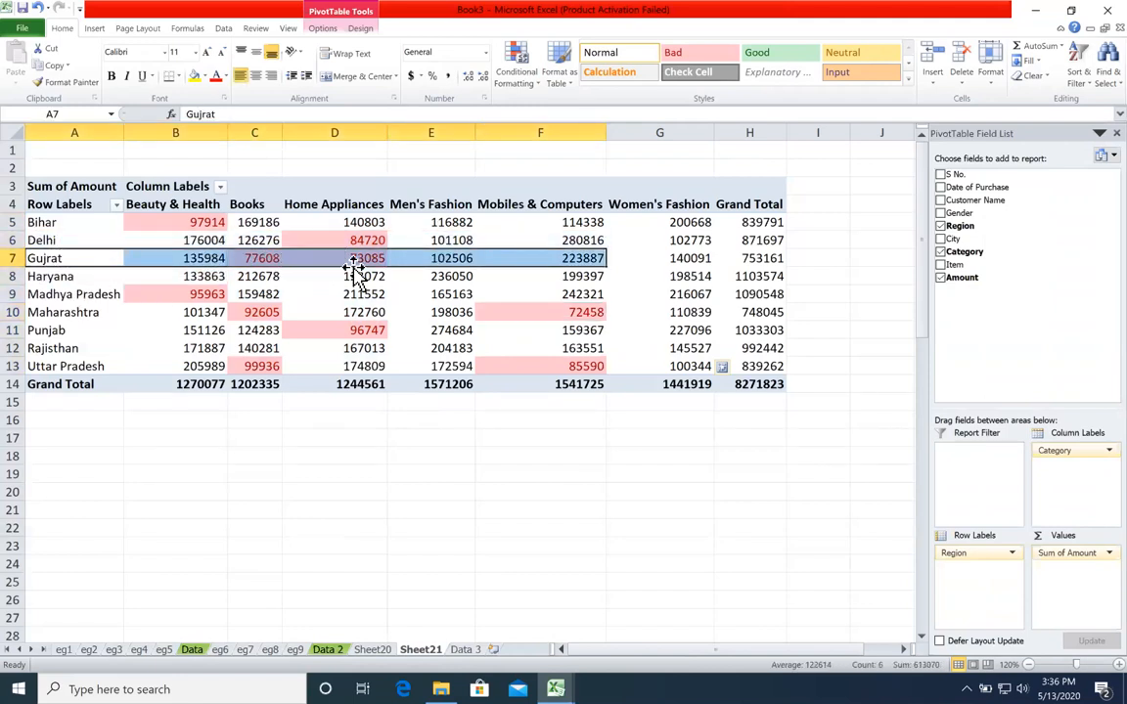
drag(85, 224, 625, 213)
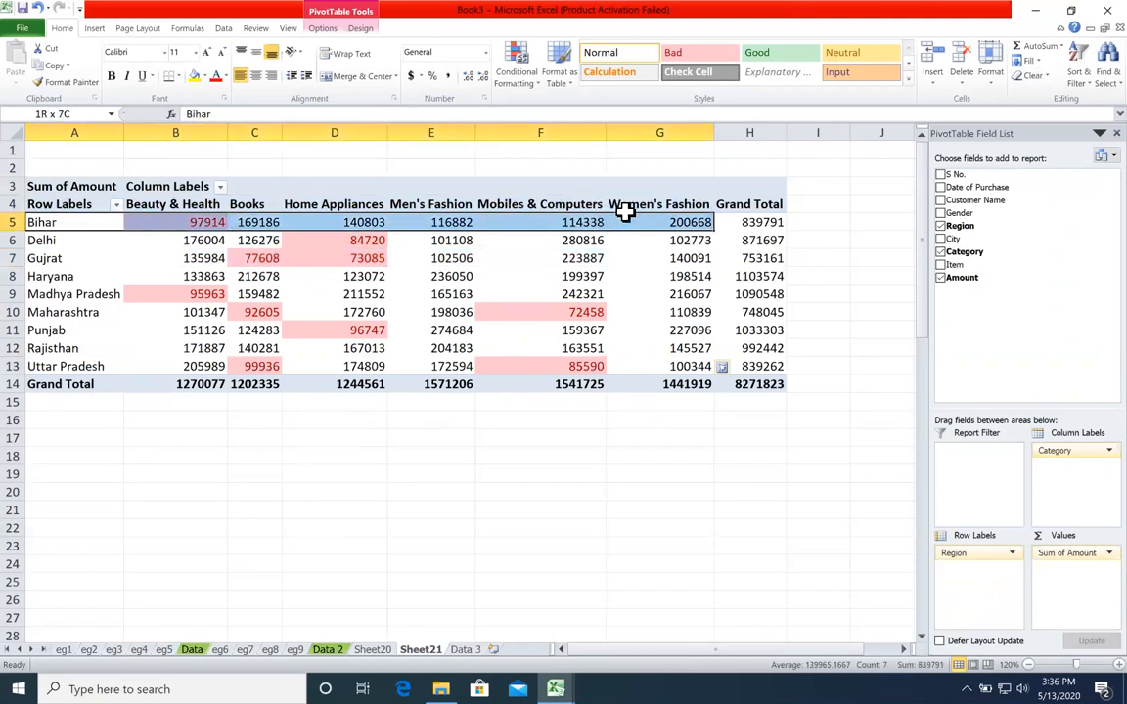
click(535, 311)
drag(99, 313, 523, 314)
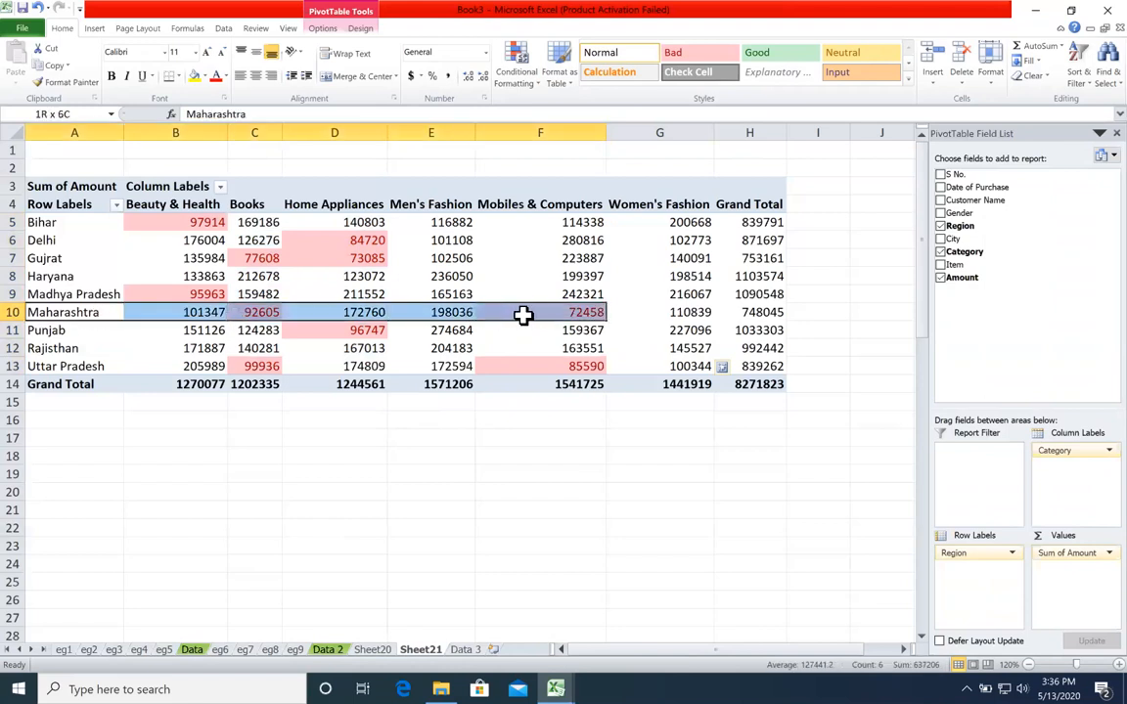
click(266, 311)
click(517, 311)
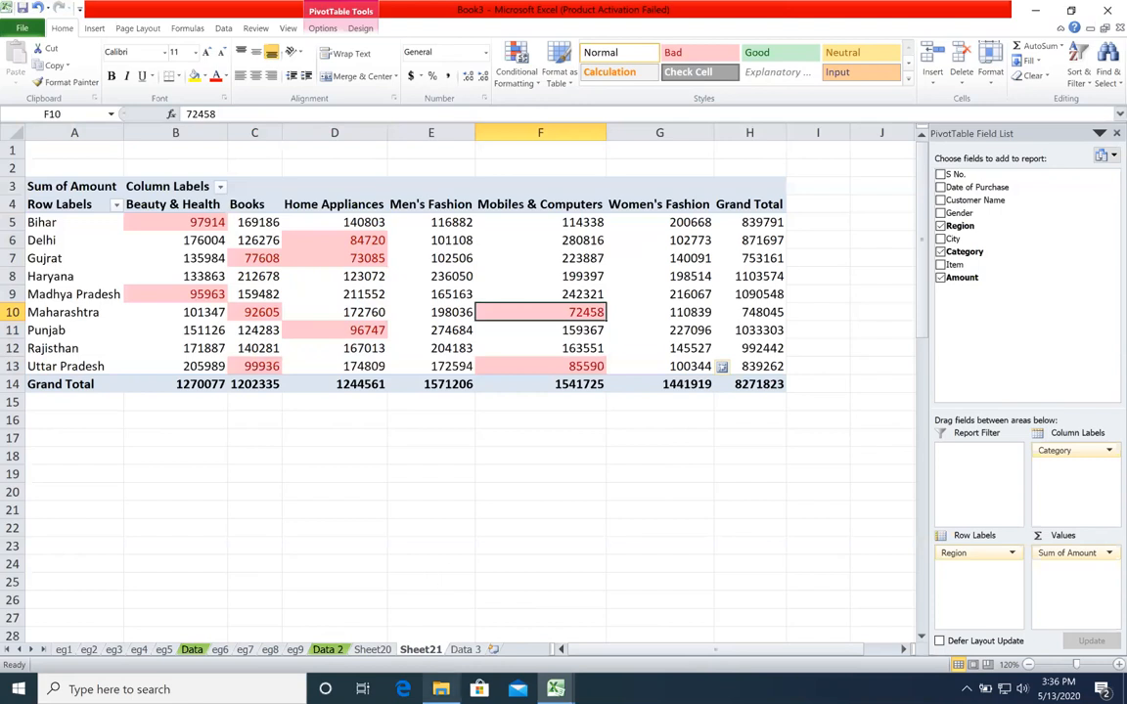
Review the Region, Gender and Amount columns in the Data 3 sheet as fields for the next summary
key(ctrl+Page_Down)
click(435, 325)
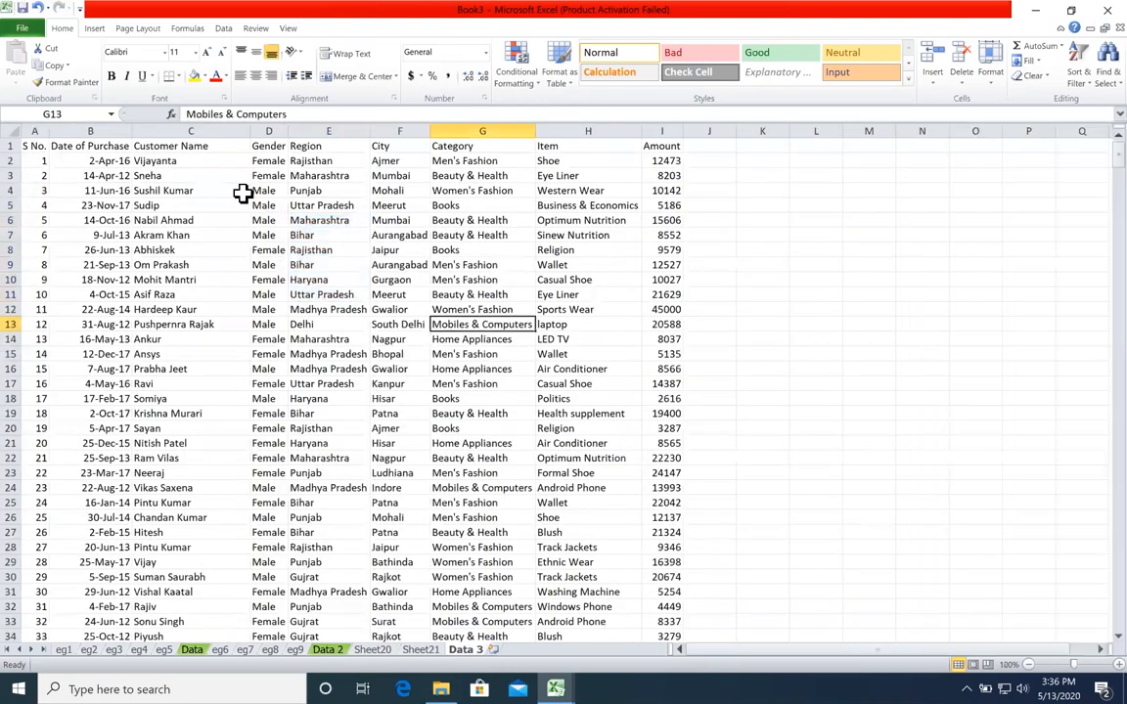
drag(298, 162, 307, 383)
drag(268, 167, 290, 284)
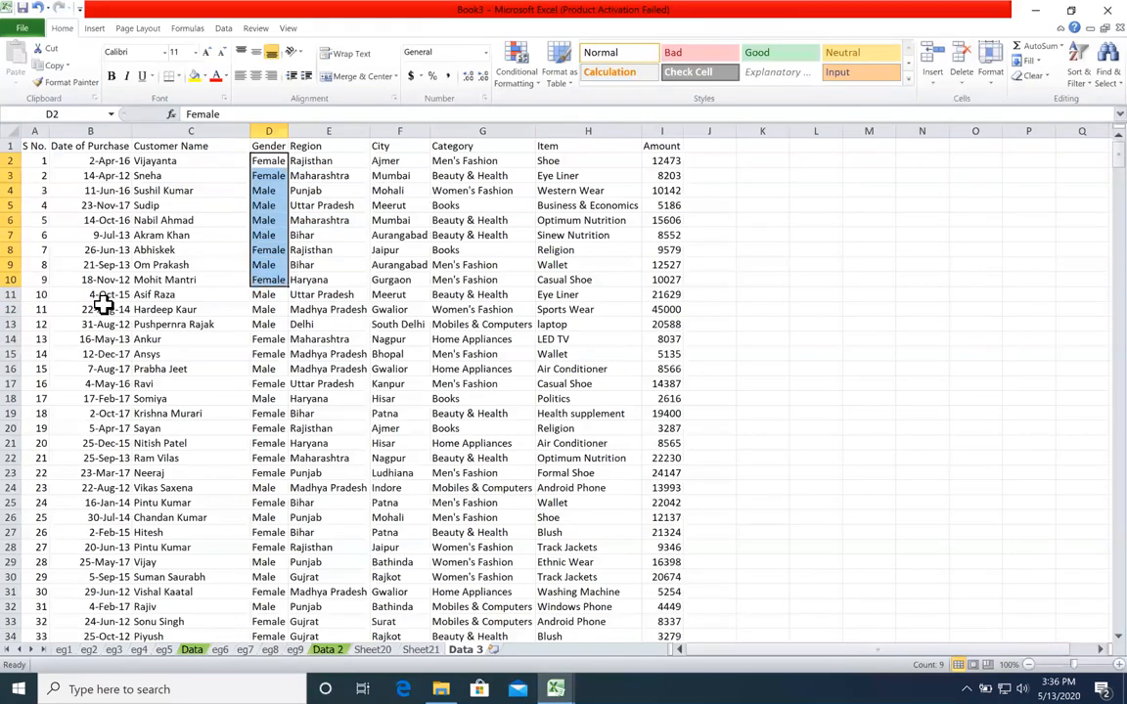
drag(663, 160, 653, 317)
click(392, 323)
click(327, 309)
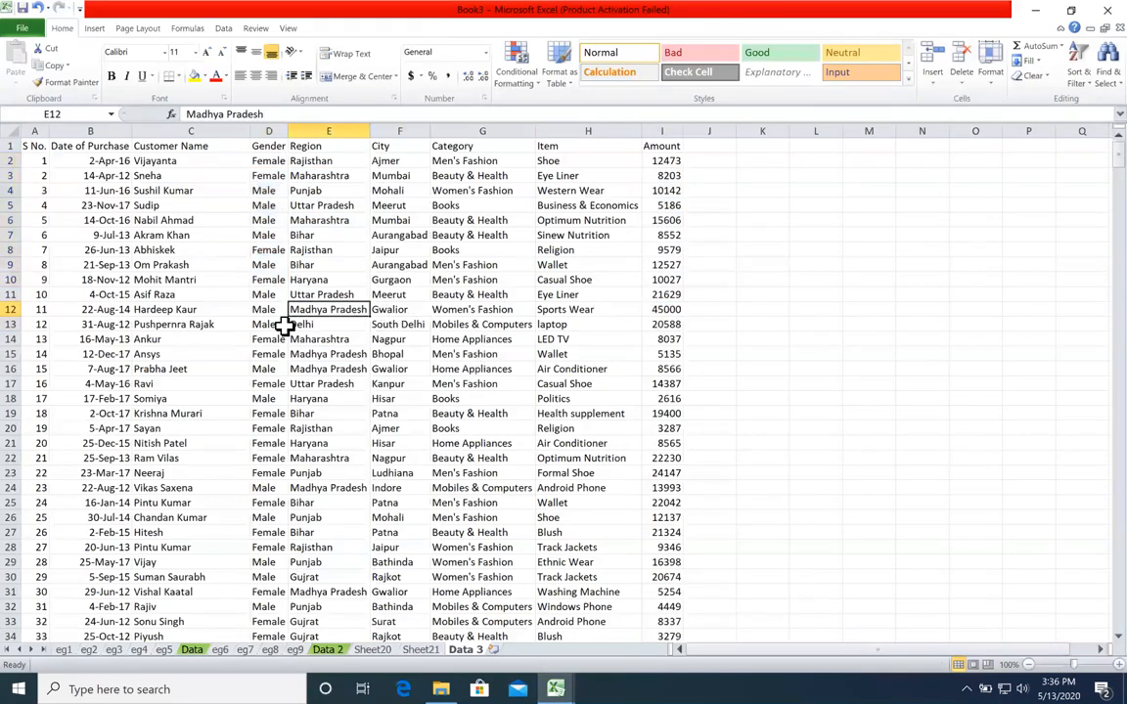
Insert a PivotTable on a new worksheet from the Data 3 range A1:I617
click(94, 27)
click(25, 57)
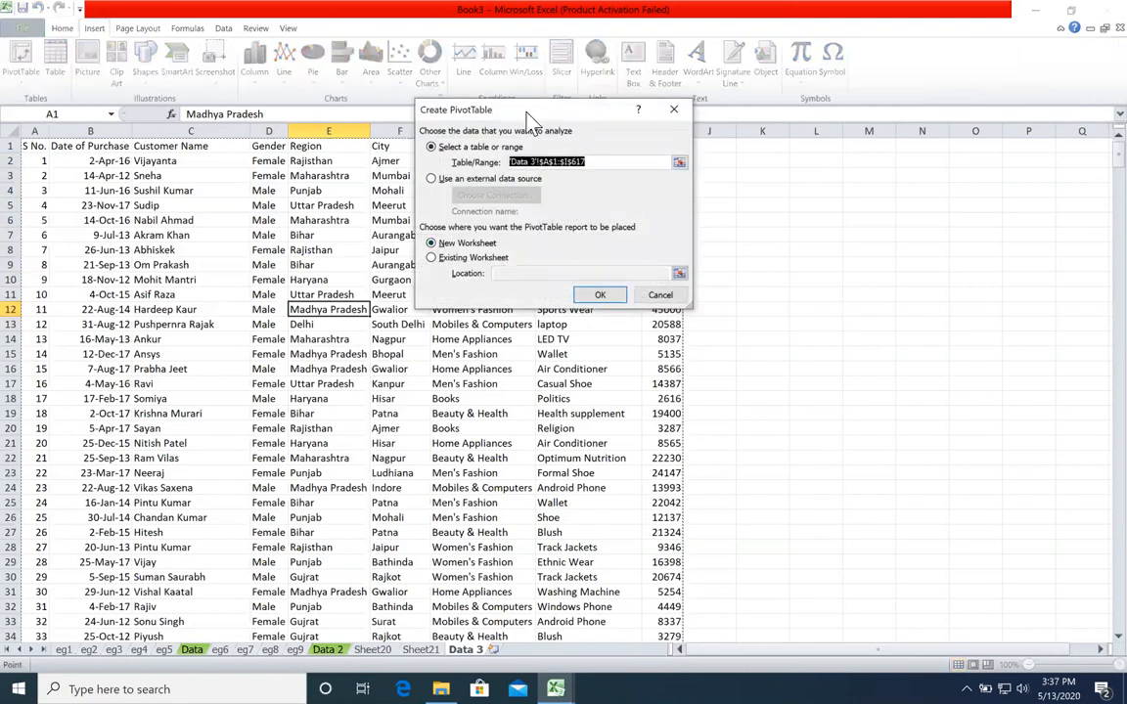
drag(479, 111, 657, 181)
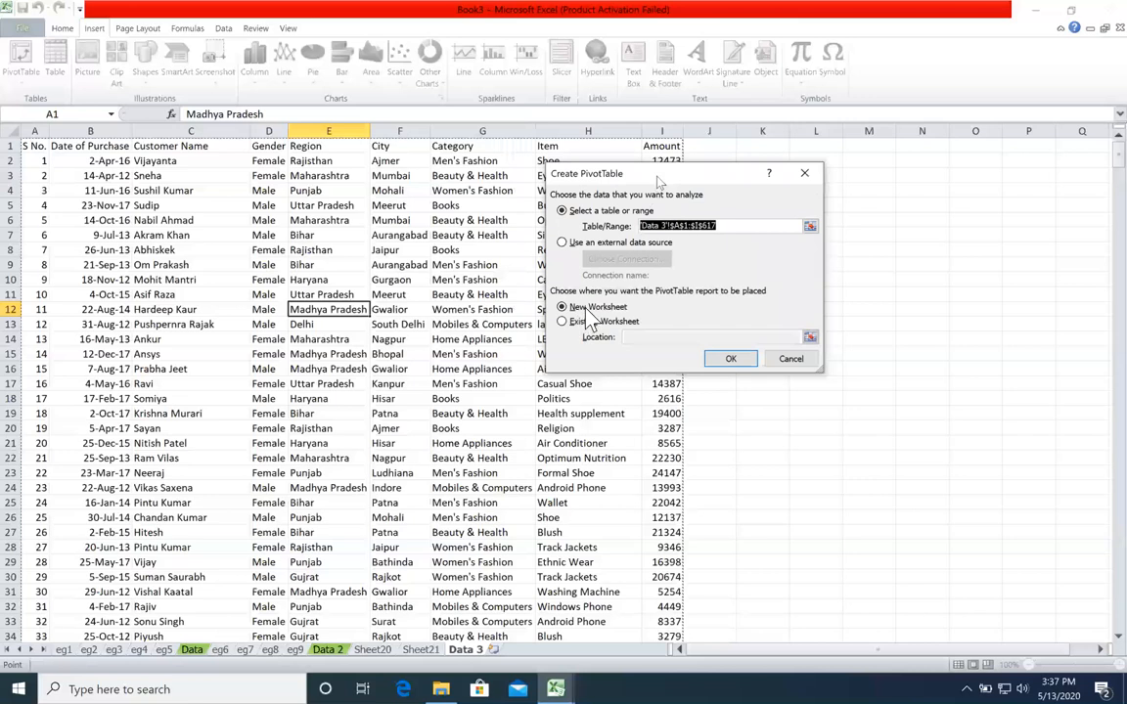
key(Tab)
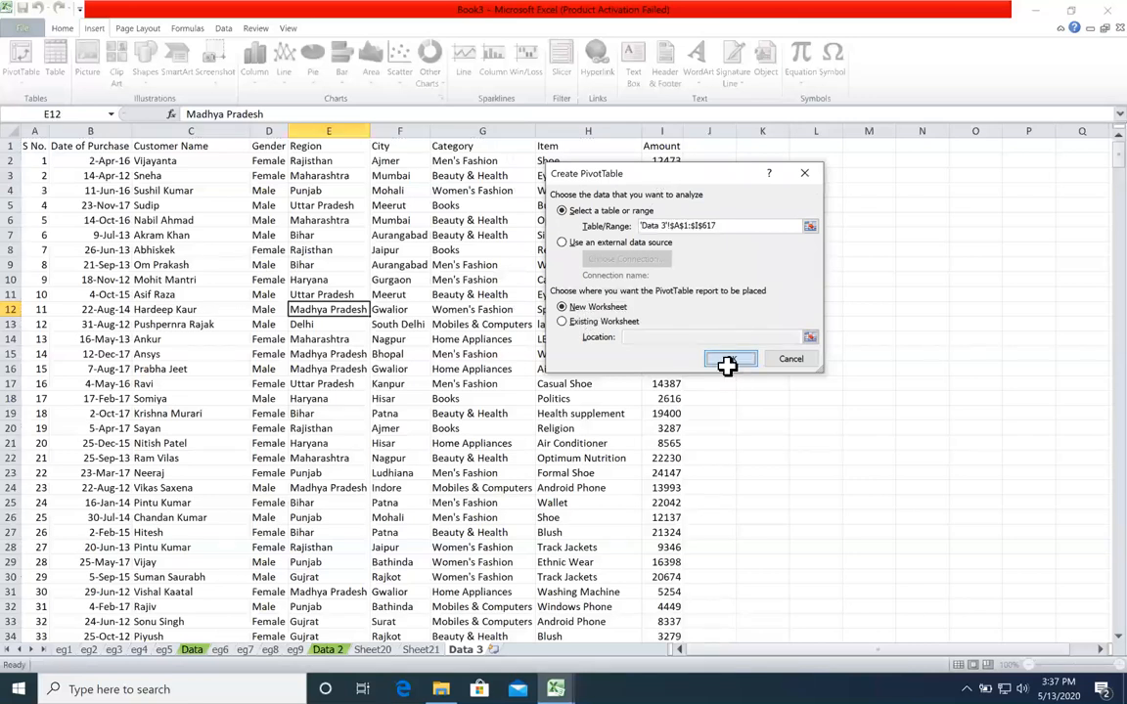
click(730, 363)
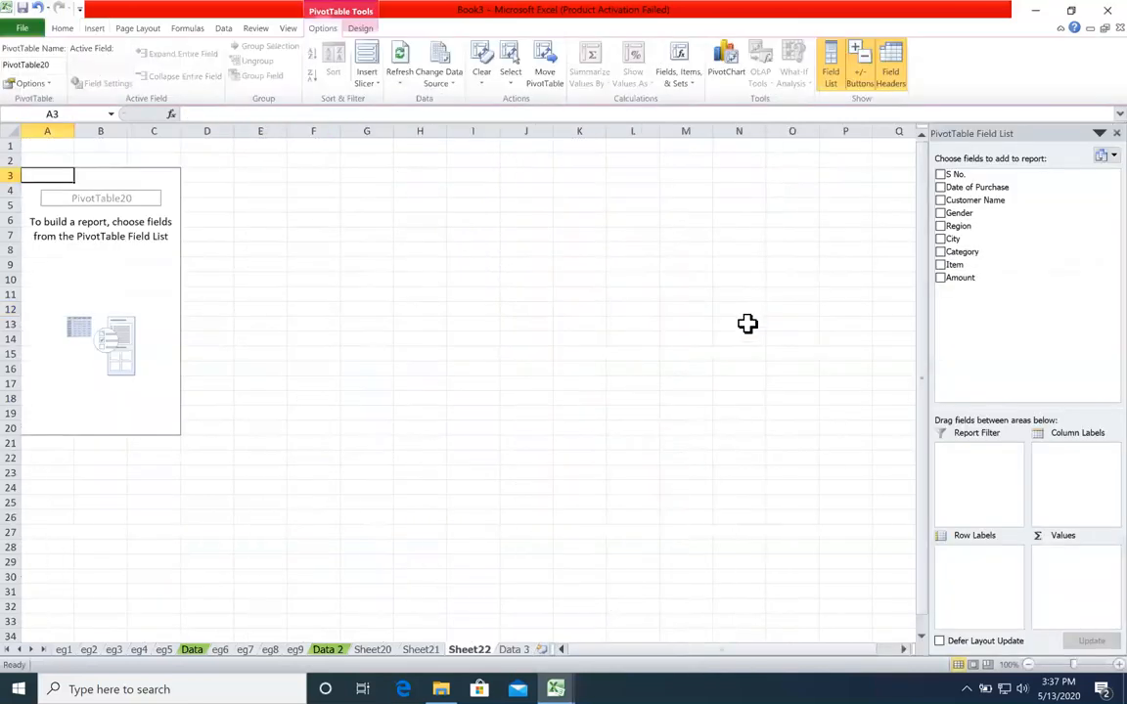
Summarize the sum of Amount in the PivotTable with Region as the outer and Gender as the inner row label
click(945, 217)
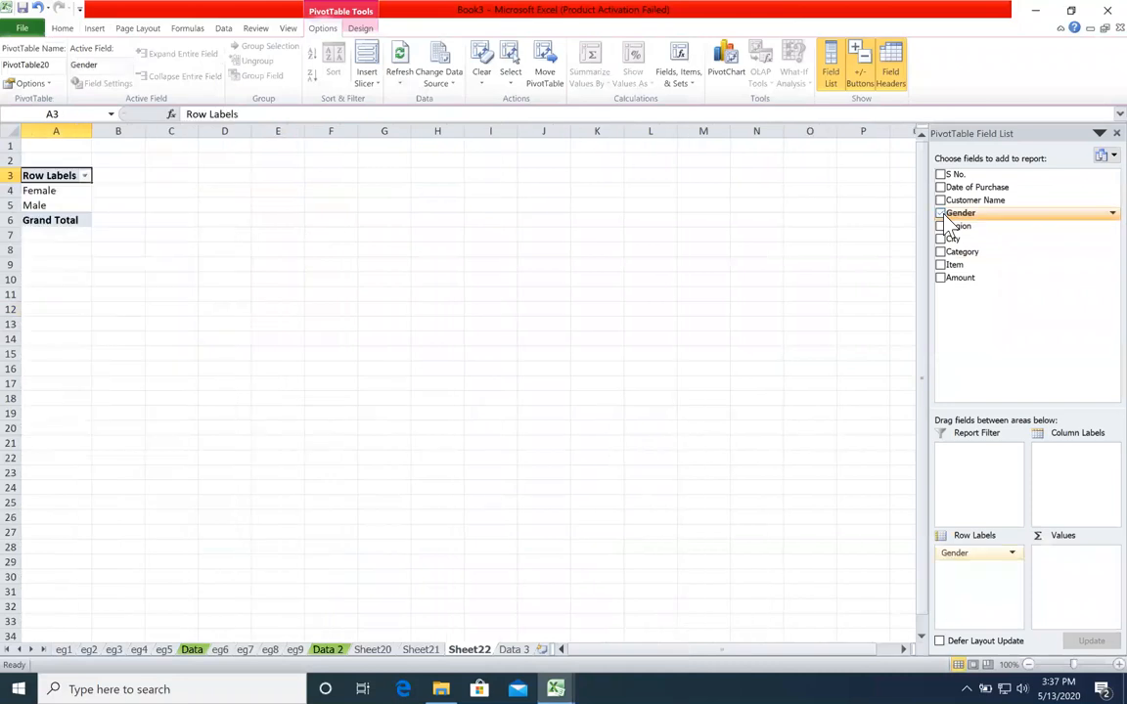
click(939, 213)
click(939, 226)
click(939, 213)
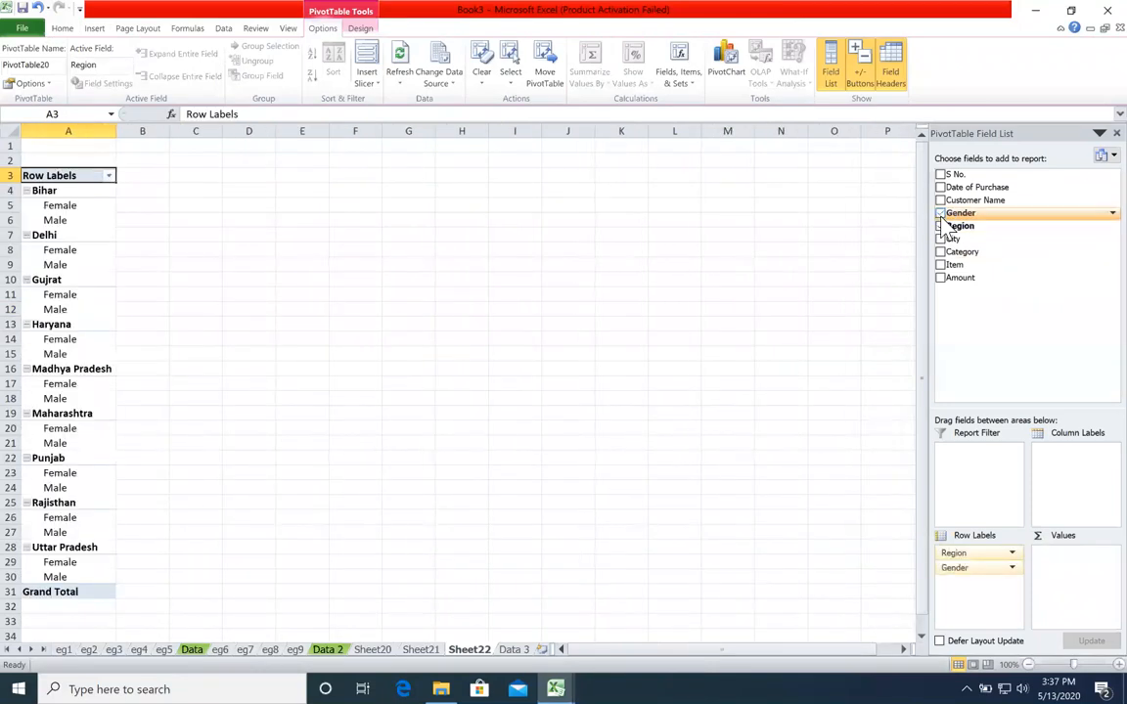
click(941, 279)
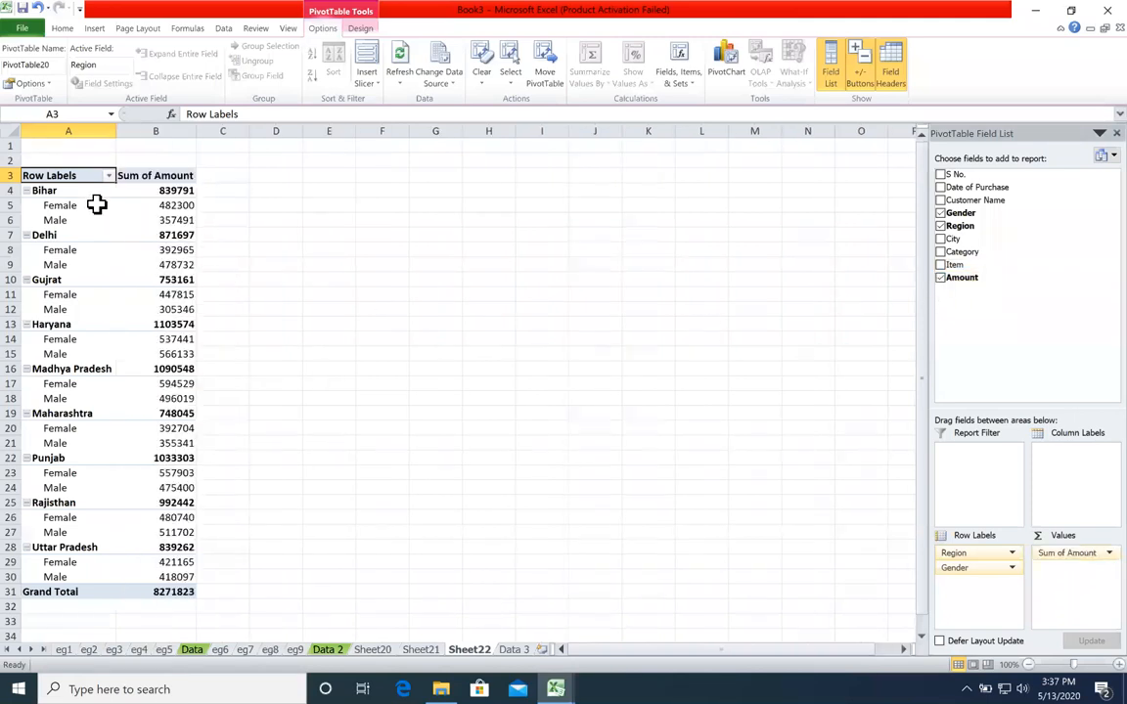
Move Gender to the column labels to cross-tabulate Amount by Region and Gender, and widen column C slightly
drag(964, 567, 1062, 486)
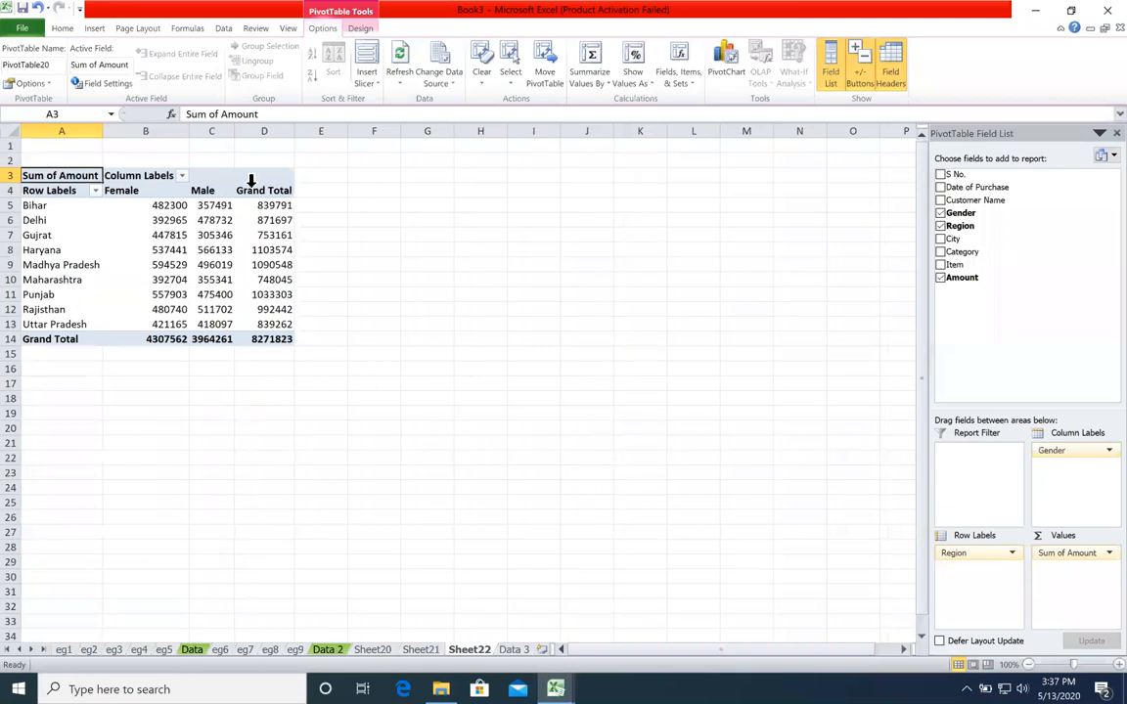
drag(235, 131, 248, 131)
click(466, 219)
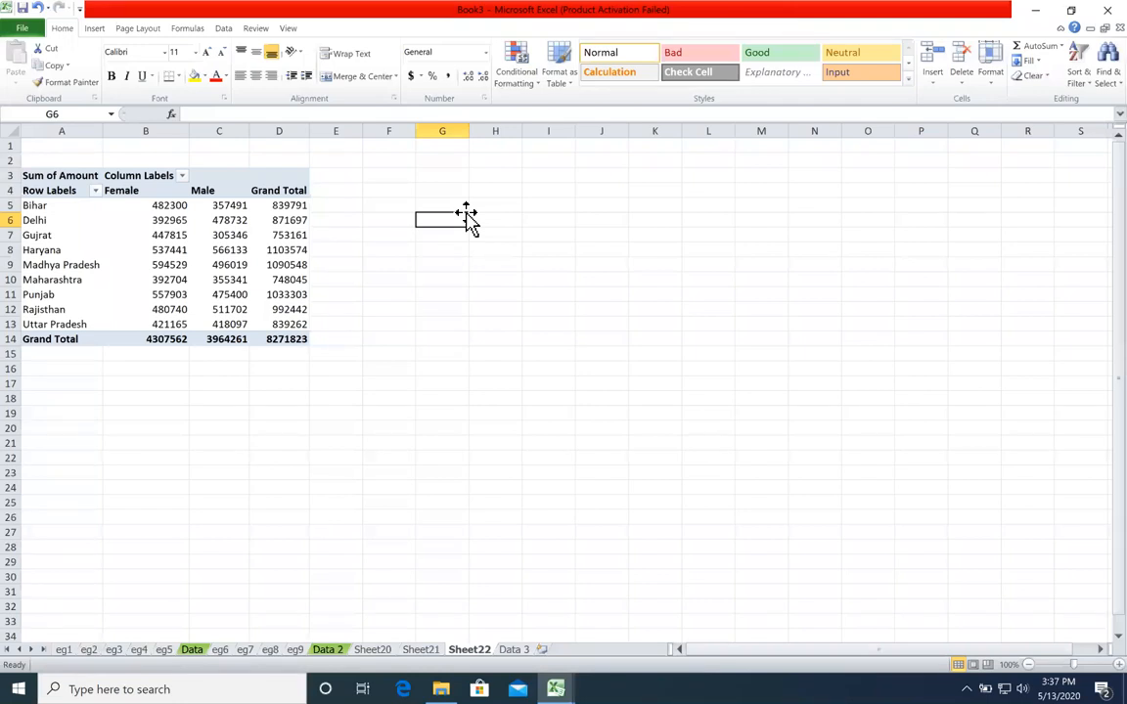
Review the purchase dates in Data 3 and insert another PivotTable from A1:I617 on a new worksheet
click(521, 652)
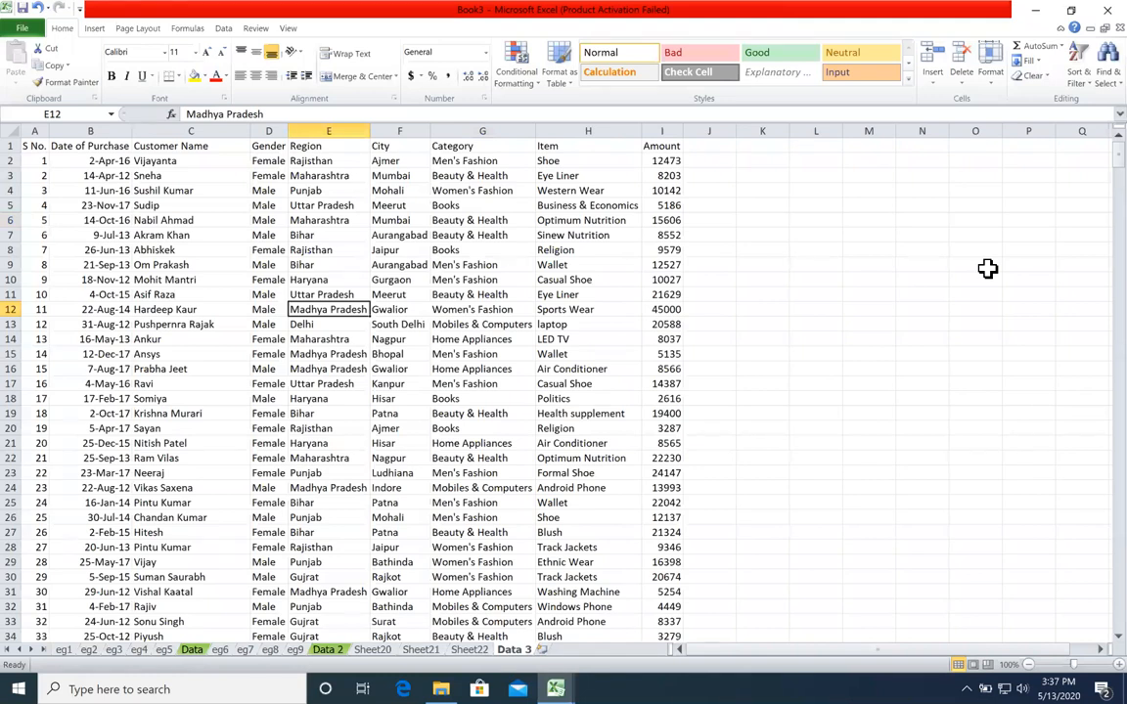
click(585, 309)
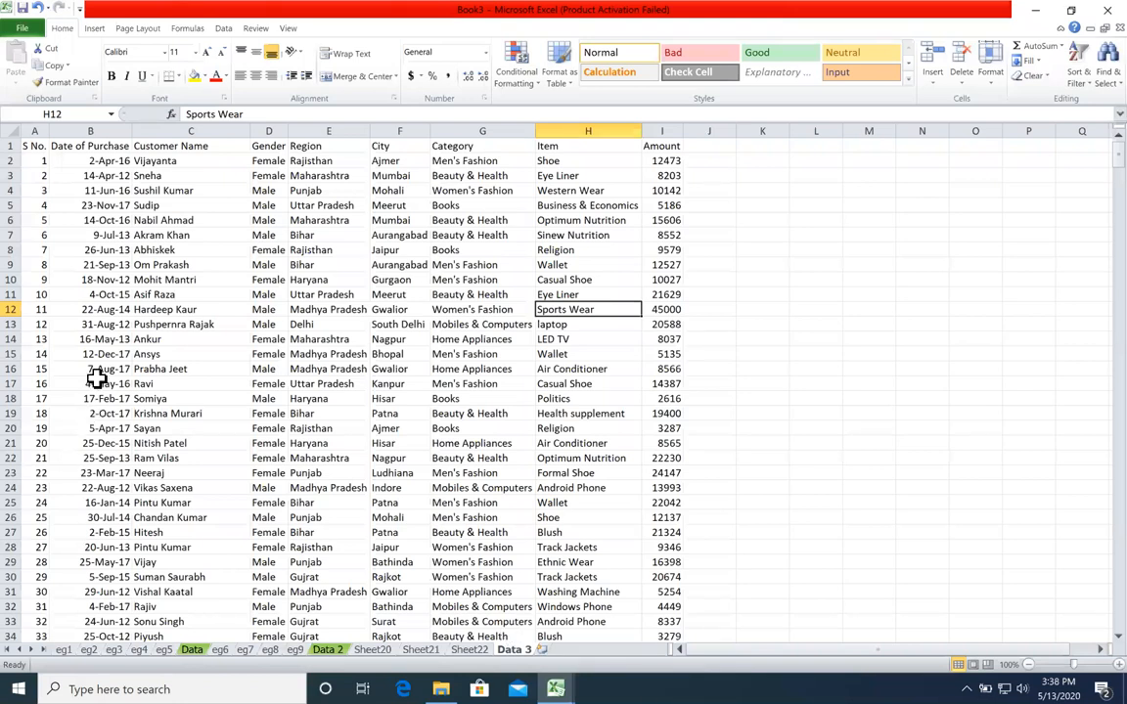
drag(88, 160, 90, 406)
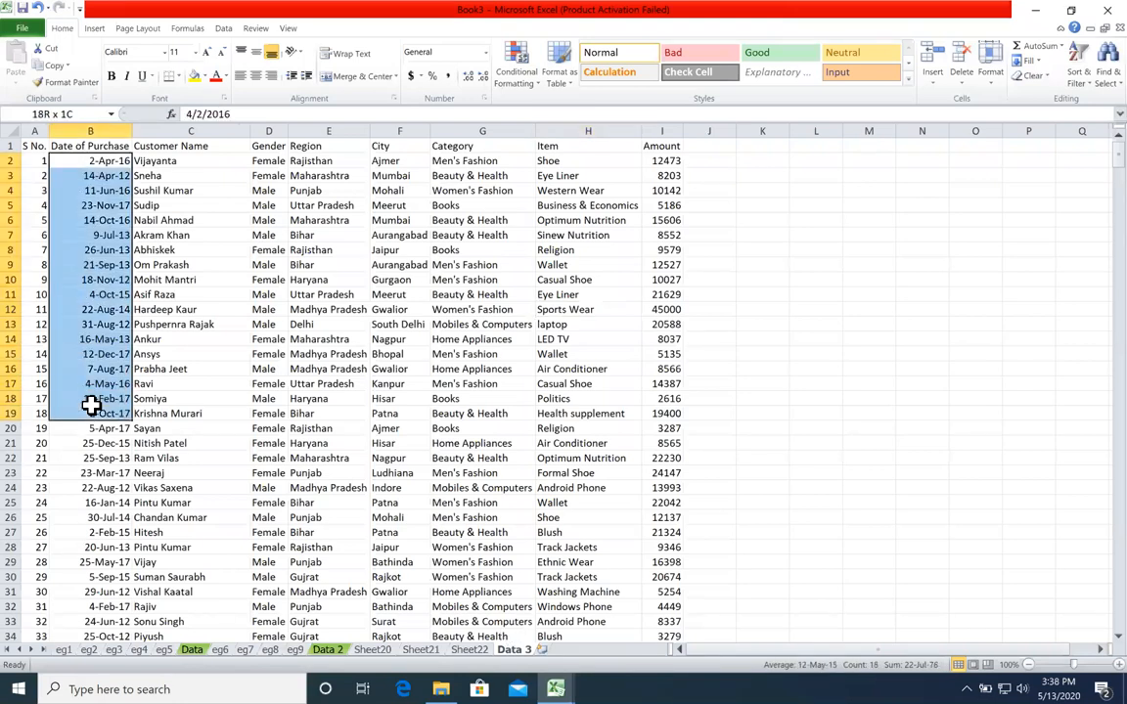
drag(104, 178, 88, 325)
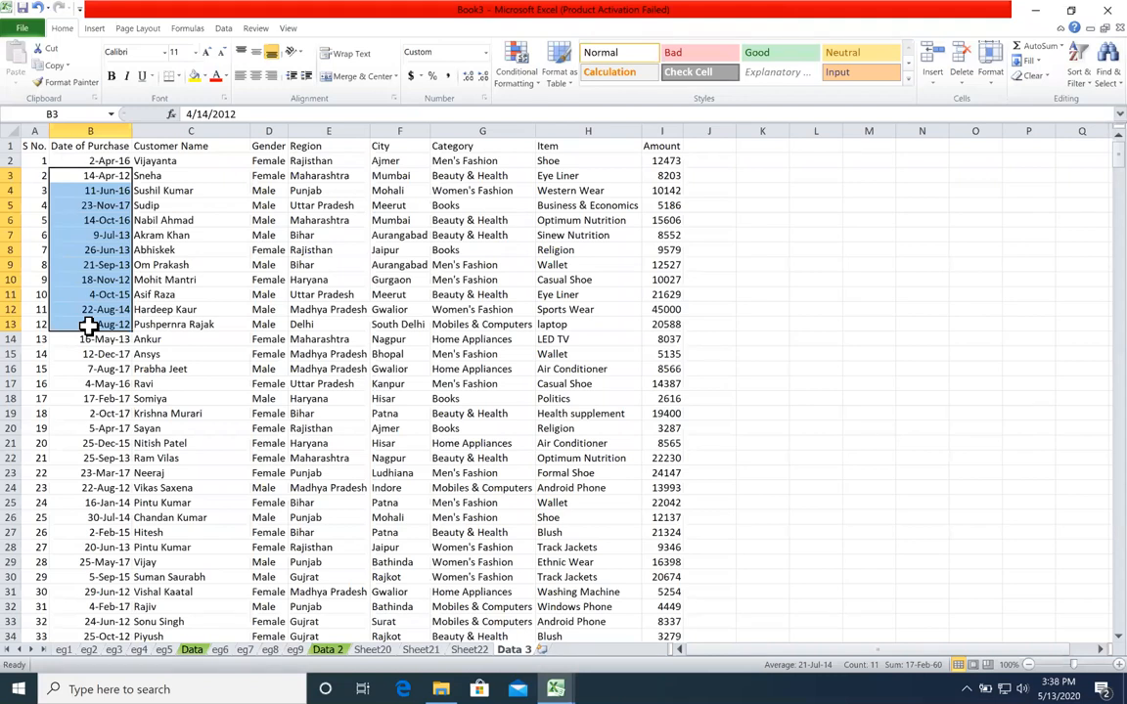
click(338, 221)
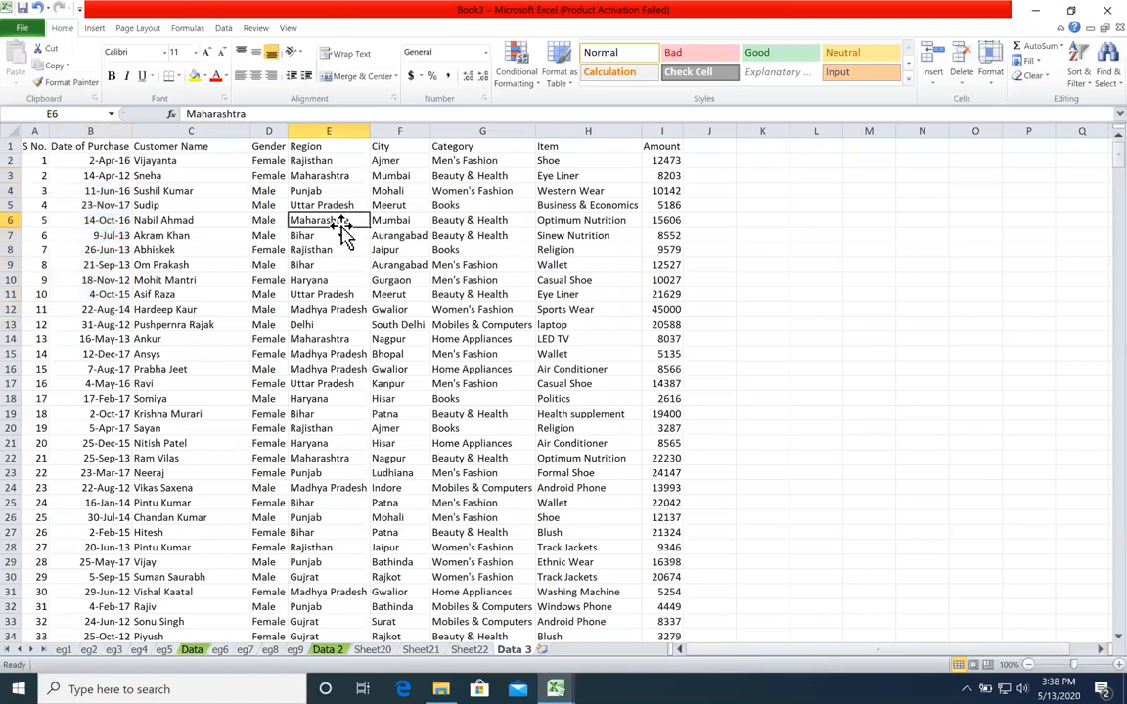
click(94, 29)
click(22, 61)
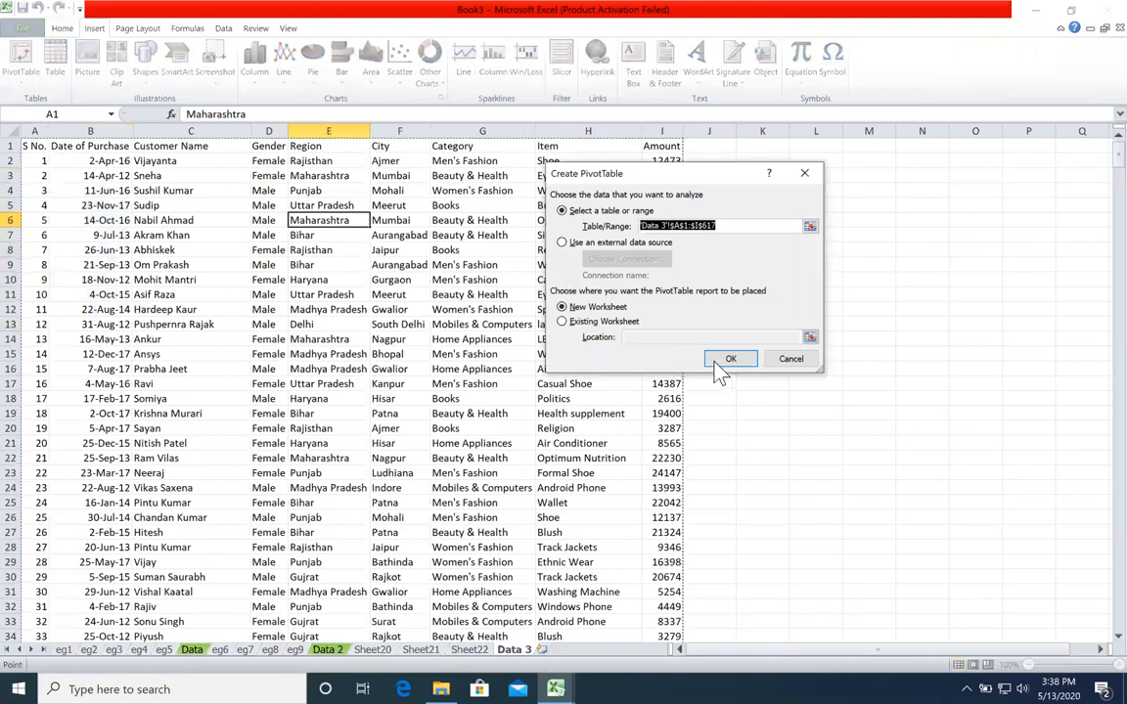
click(725, 290)
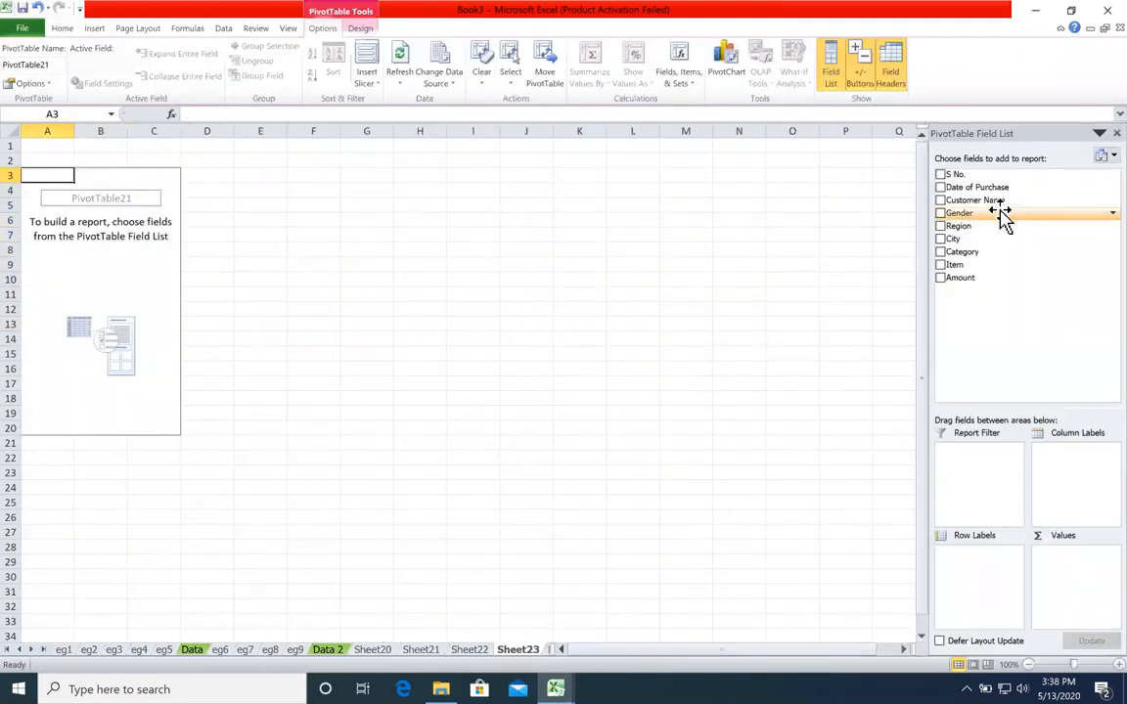
Summarize the sum of Amount by Date of Purchase in the new PivotTable's rows, and widen column A slightly
click(942, 187)
drag(78, 179, 50, 410)
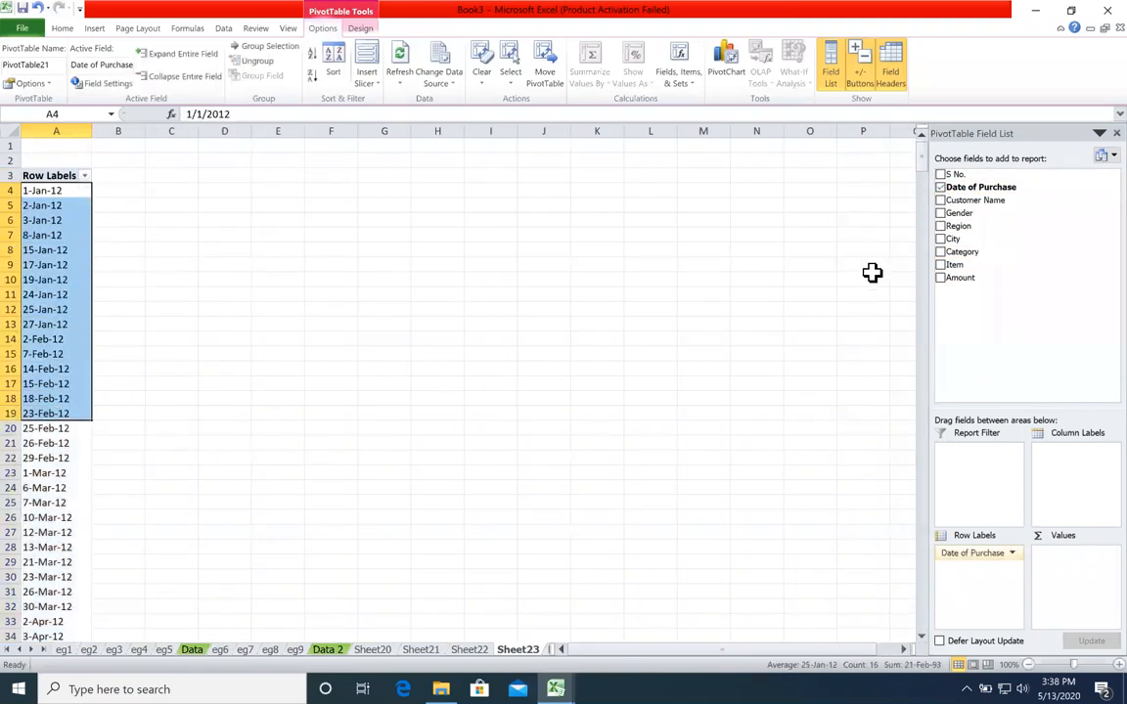
click(943, 280)
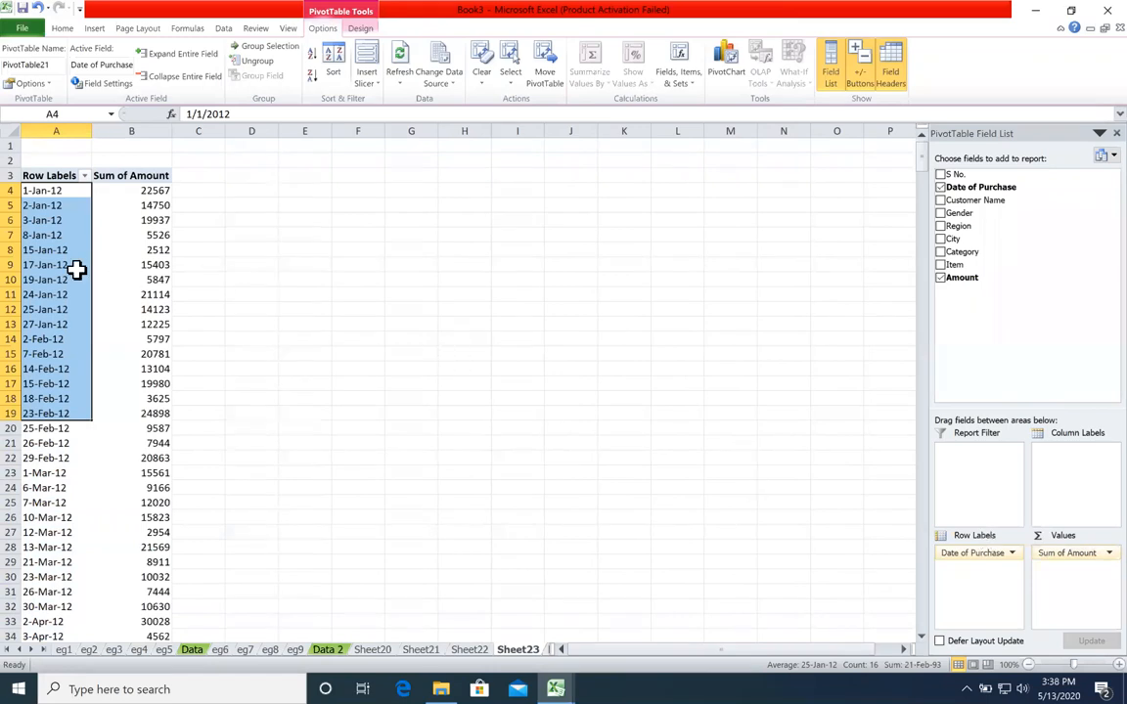
drag(91, 130, 105, 130)
click(318, 294)
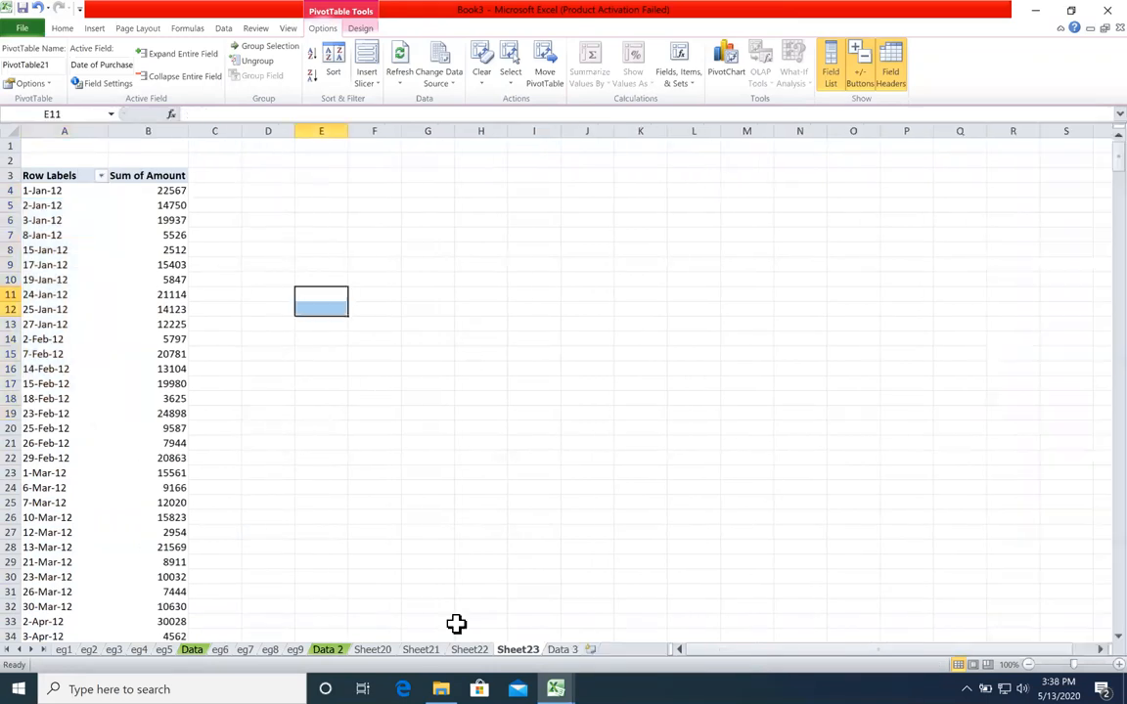
Try the General number format on the Date of Purchase column in Data 3, and undo the change
click(562, 649)
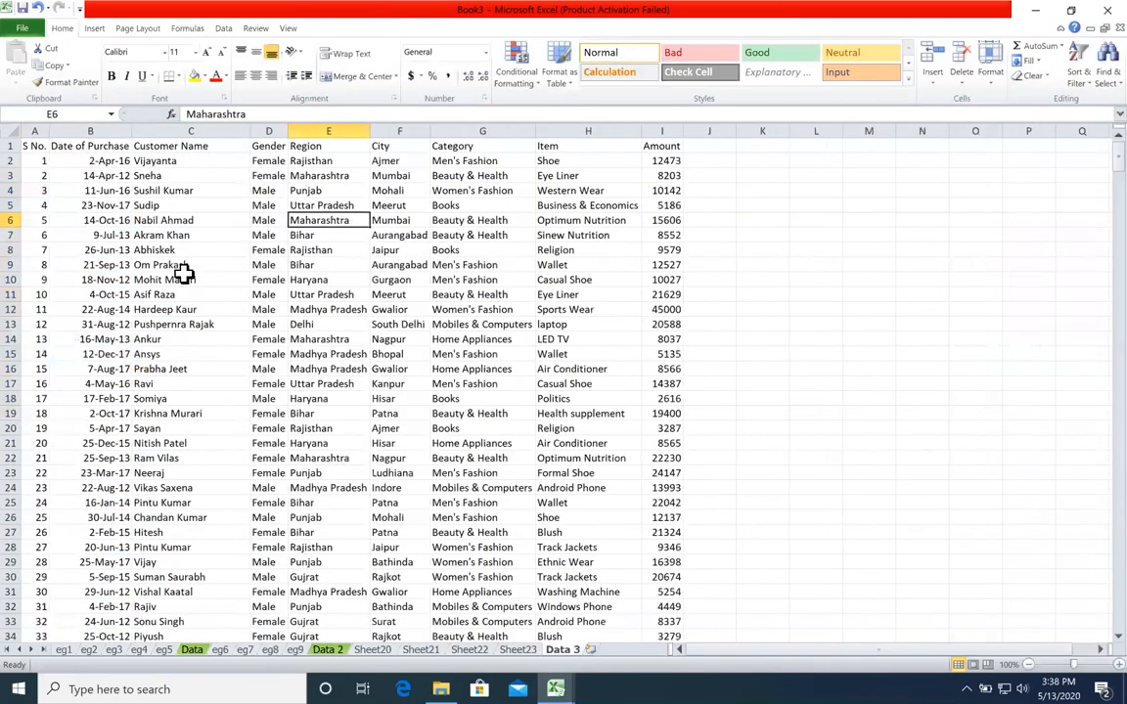
click(98, 131)
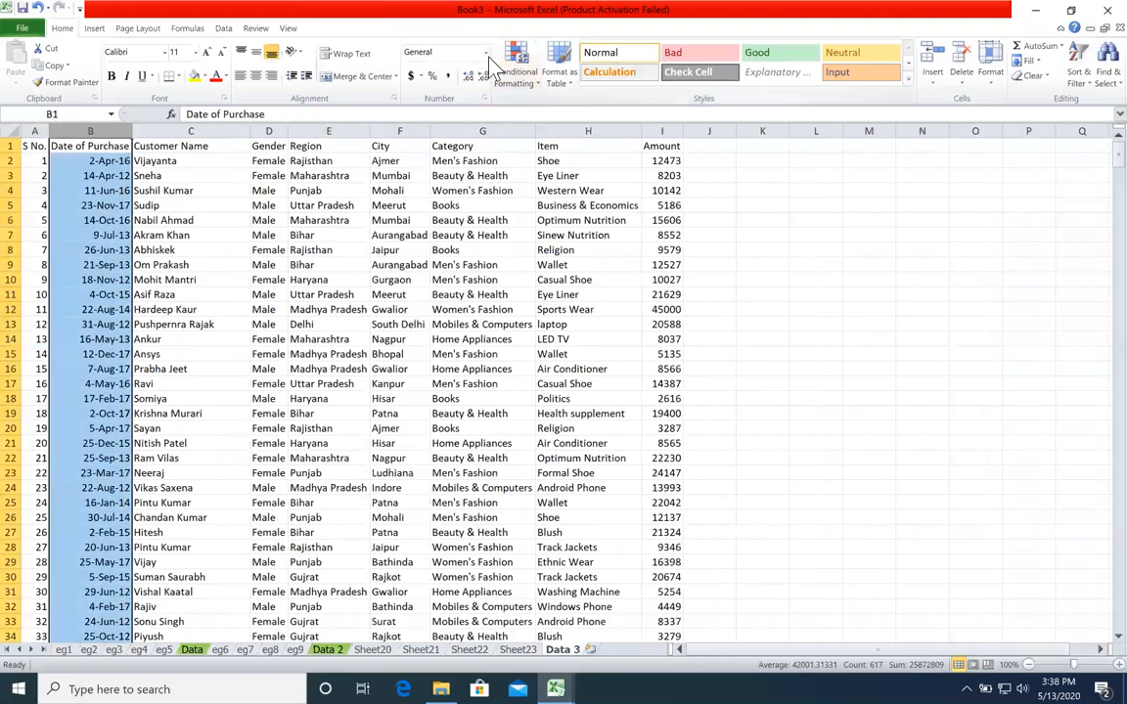
key(ctrl+shift+asciitilde)
drag(108, 190, 101, 358)
key(ctrl+z)
Review the date PivotTable, the Region by Gender PivotTable, and the Data 3 column headers from Date of Purchase to Item
click(518, 650)
drag(49, 205, 68, 304)
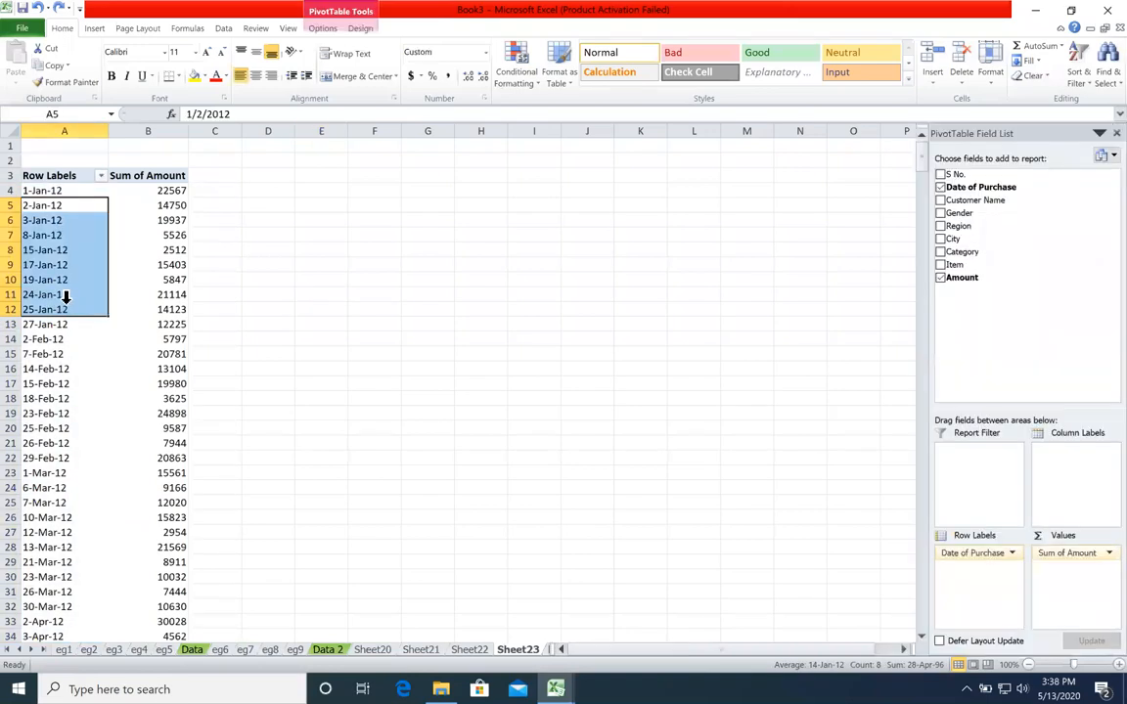
click(392, 415)
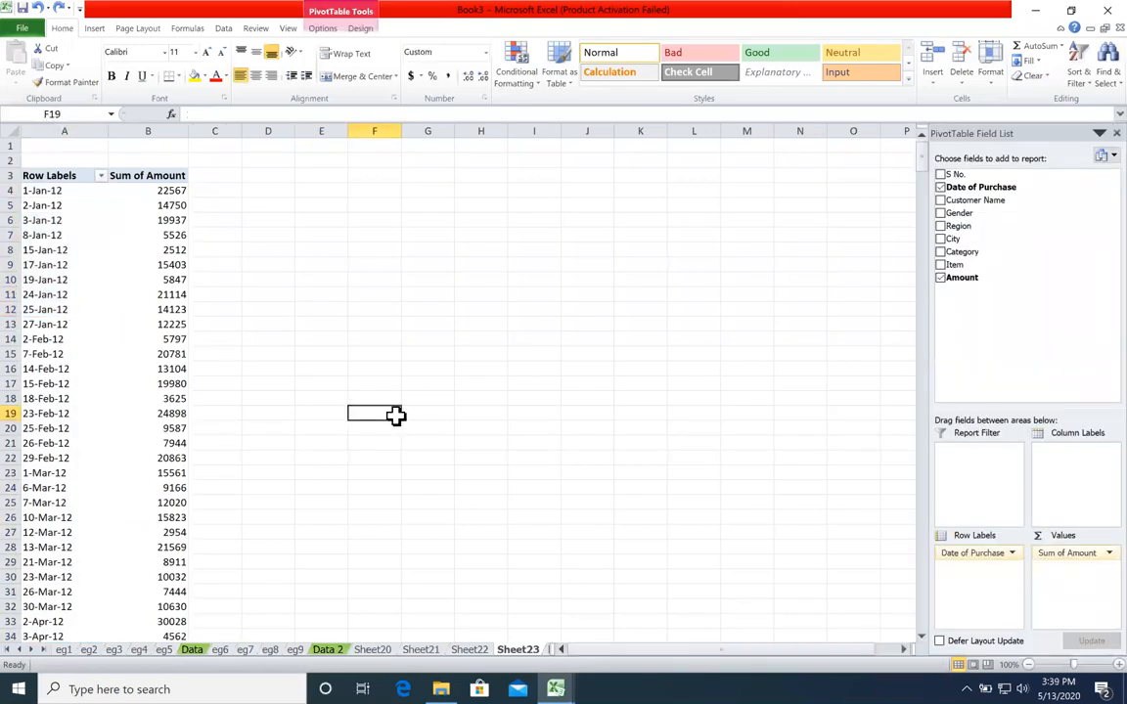
click(470, 649)
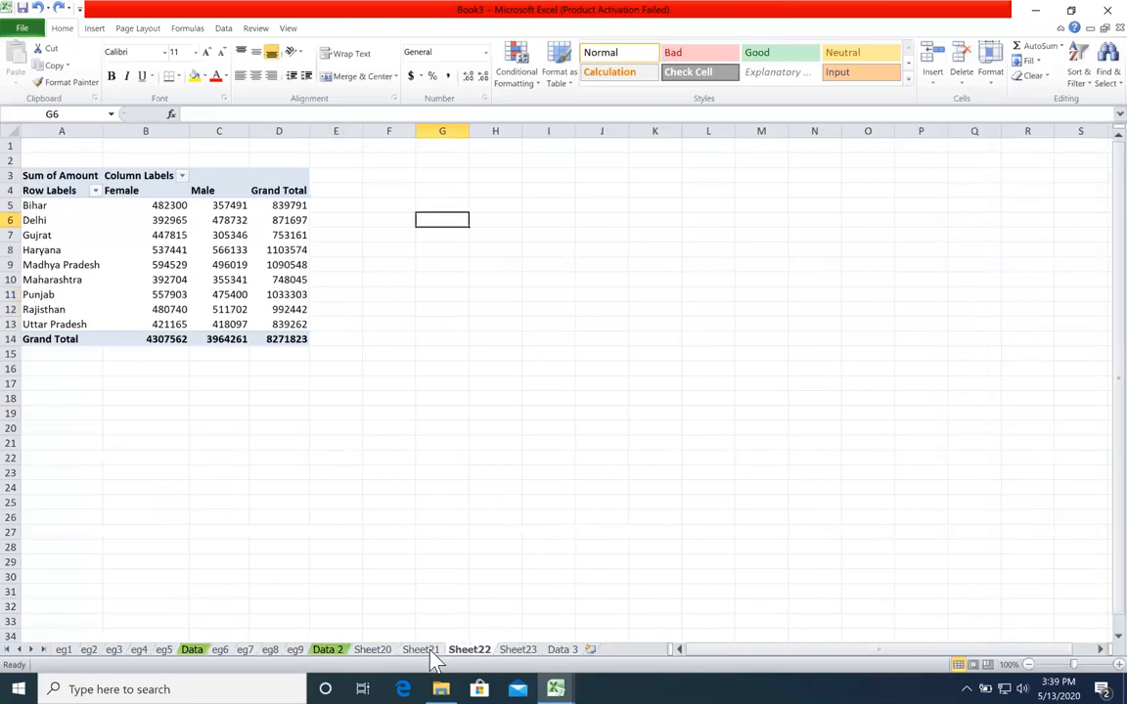
click(555, 651)
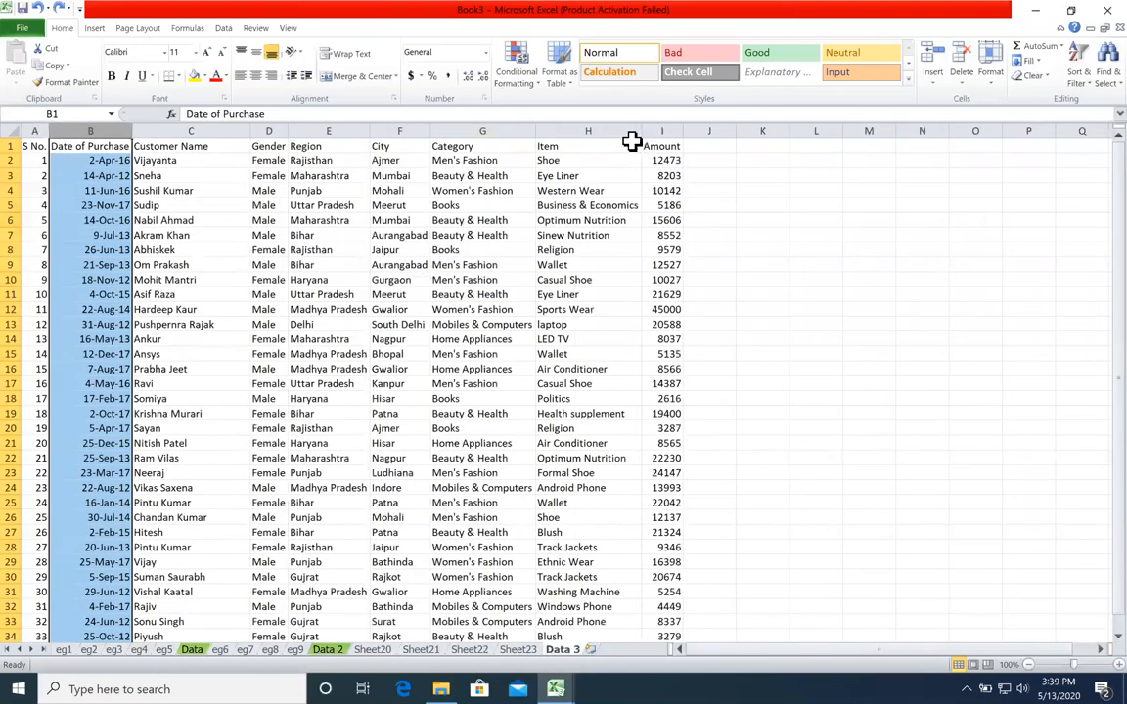
drag(587, 145, 75, 145)
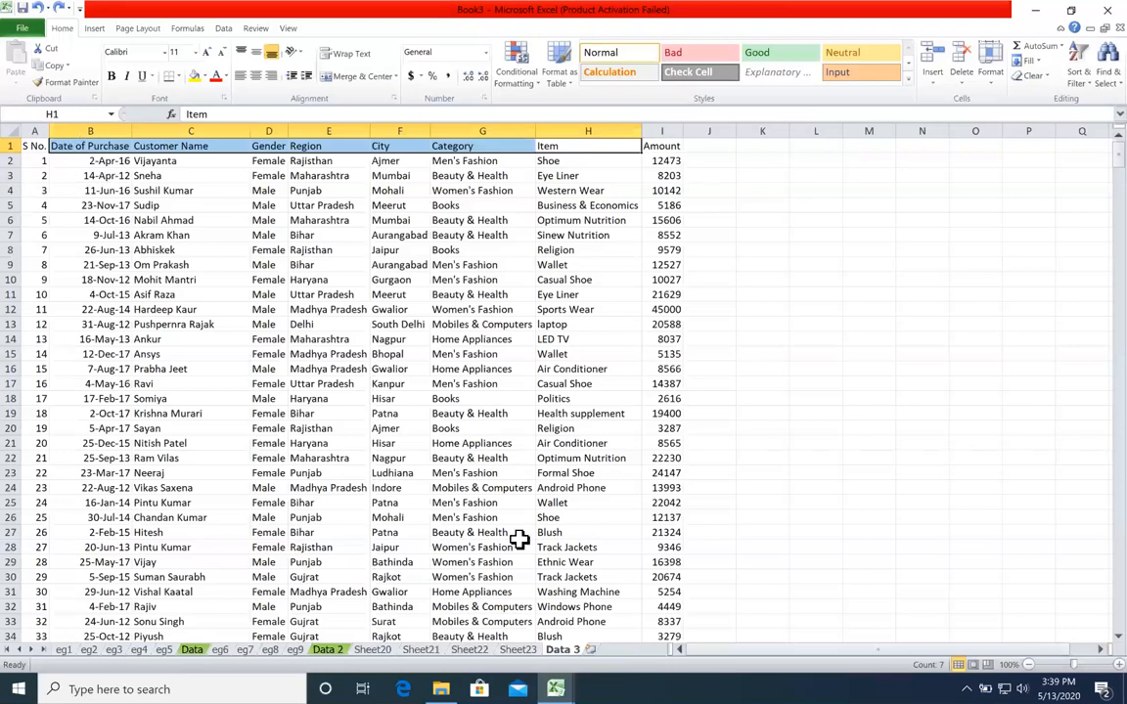
Review the individual purchase dates and their amounts in the Sheet23 PivotTable
click(517, 649)
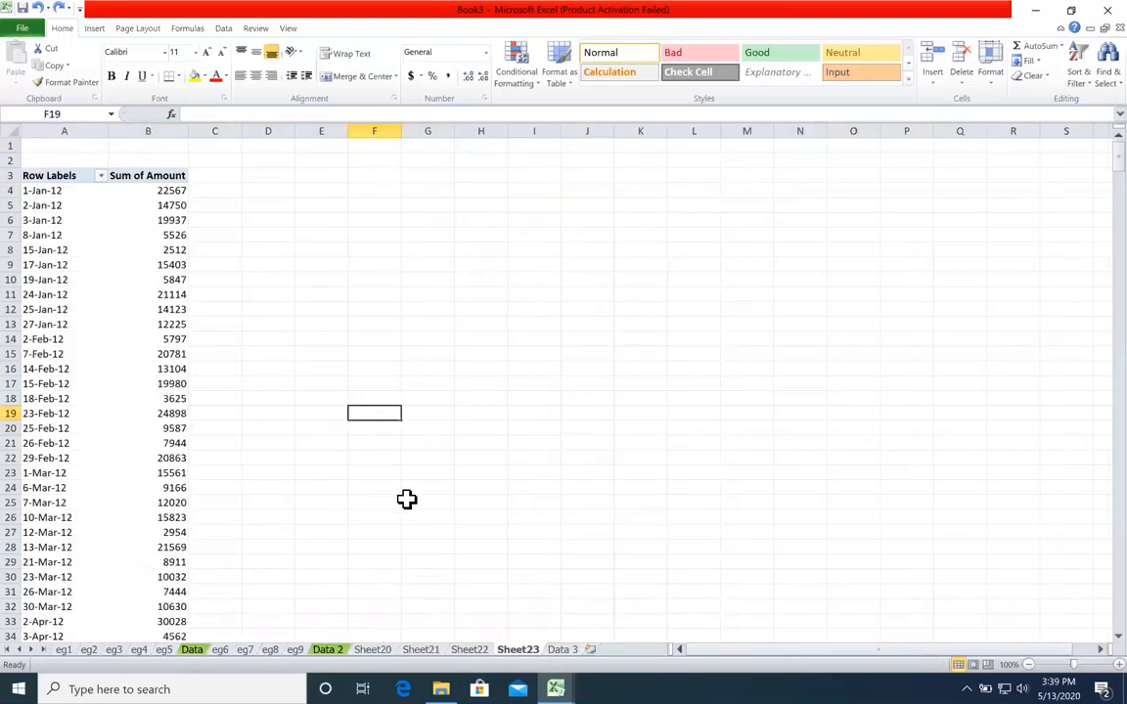
click(55, 235)
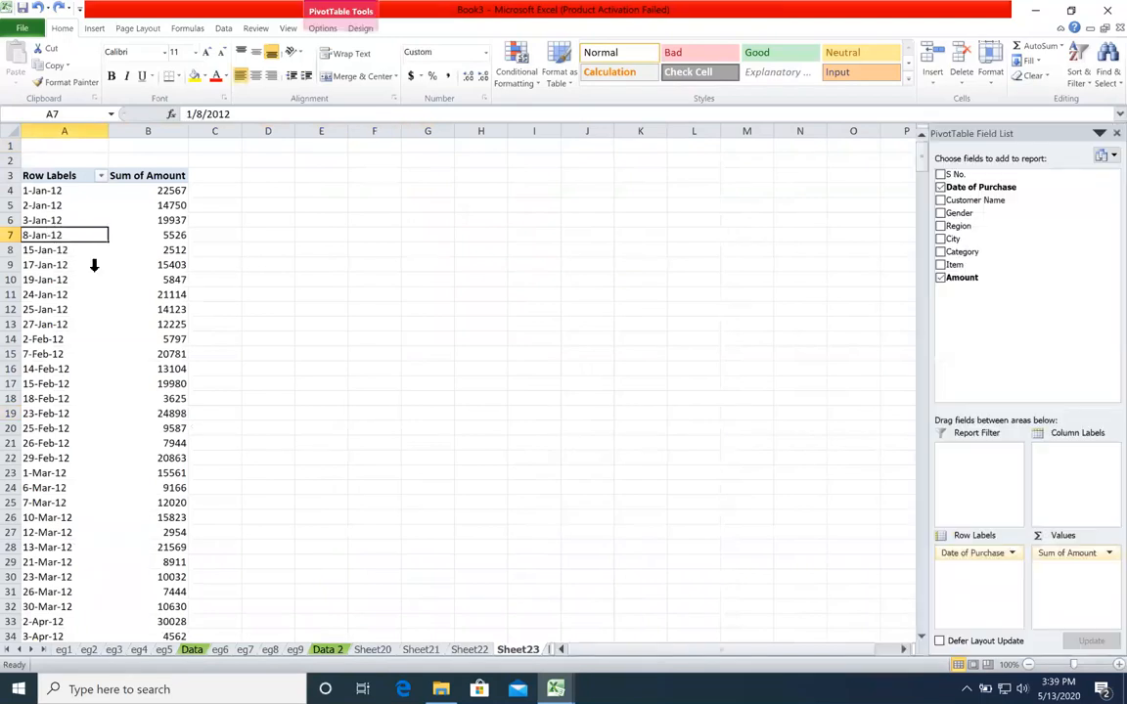
click(33, 188)
click(51, 207)
click(55, 220)
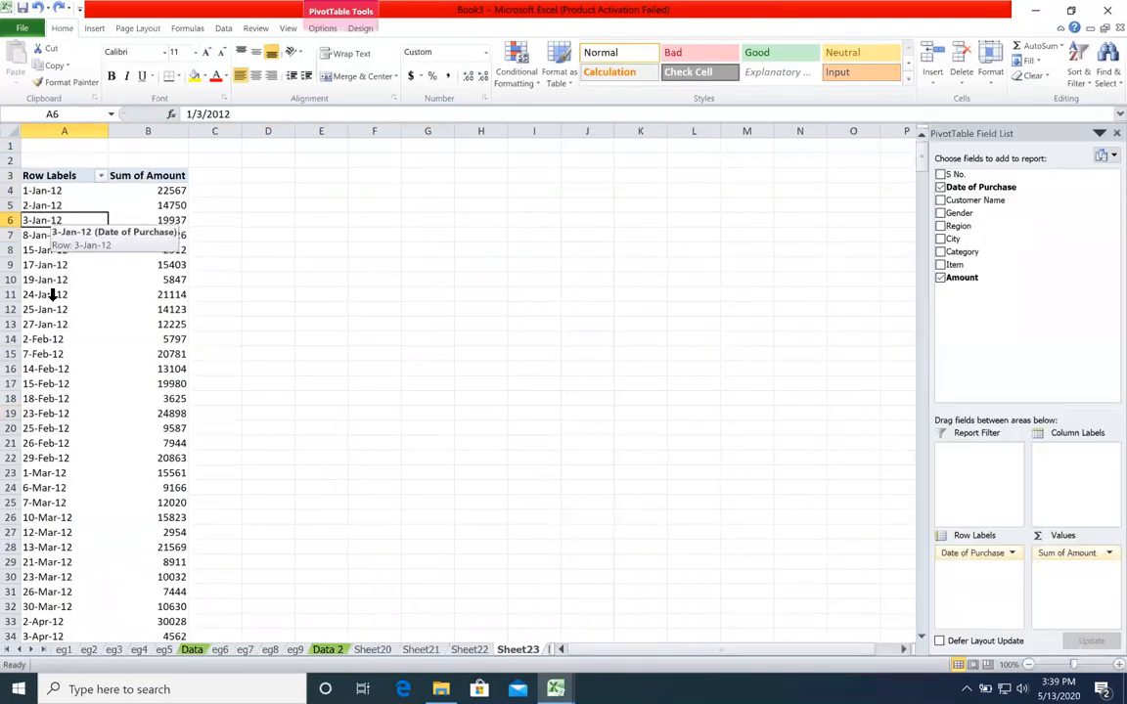
key(ctrl+space)
click(176, 324)
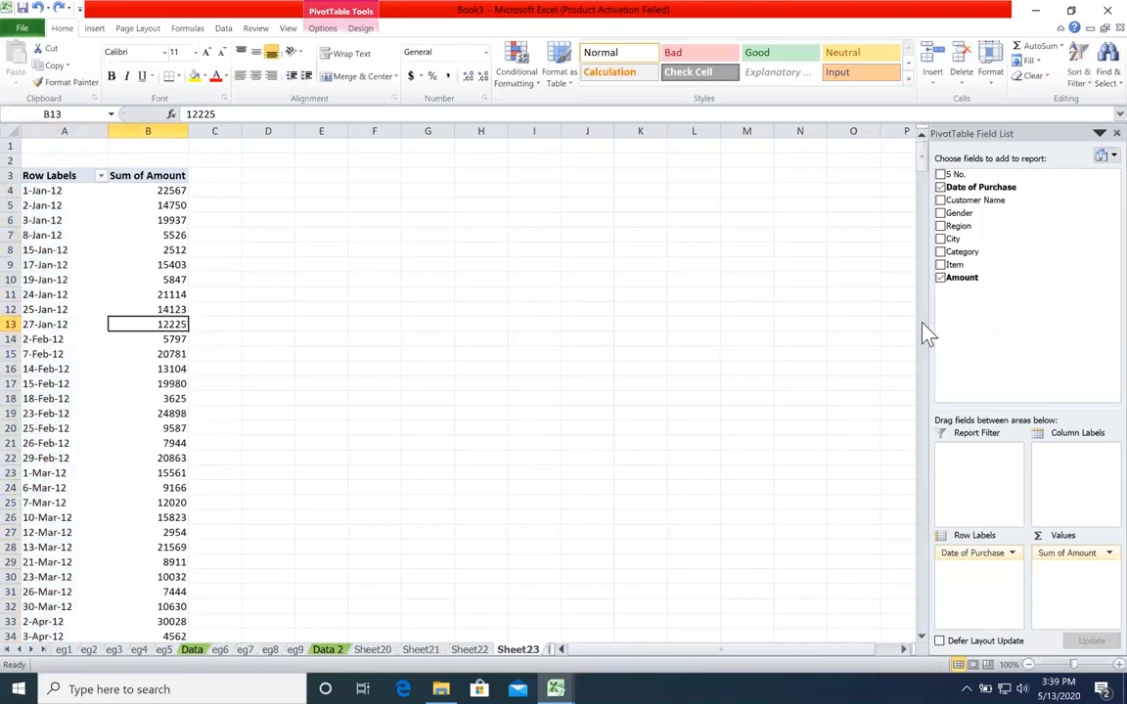
Clear Amount and Date of Purchase from the Sheet23 PivotTable, and add only Date of Purchase back to its rows
click(941, 278)
click(941, 186)
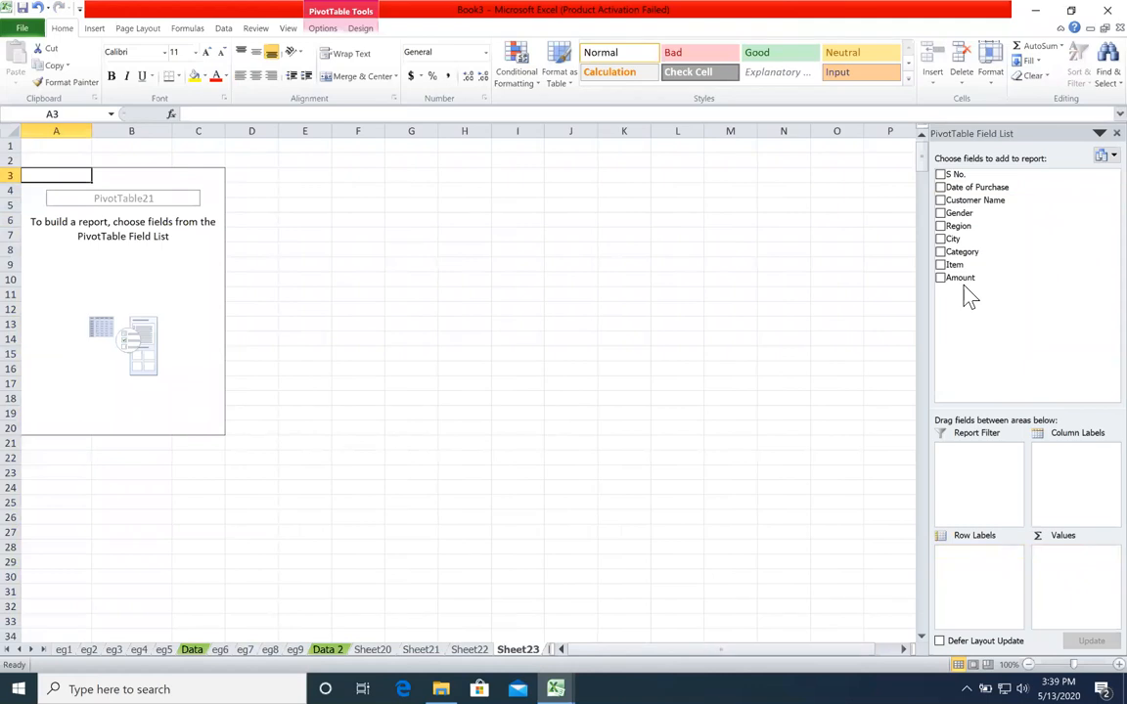
click(941, 187)
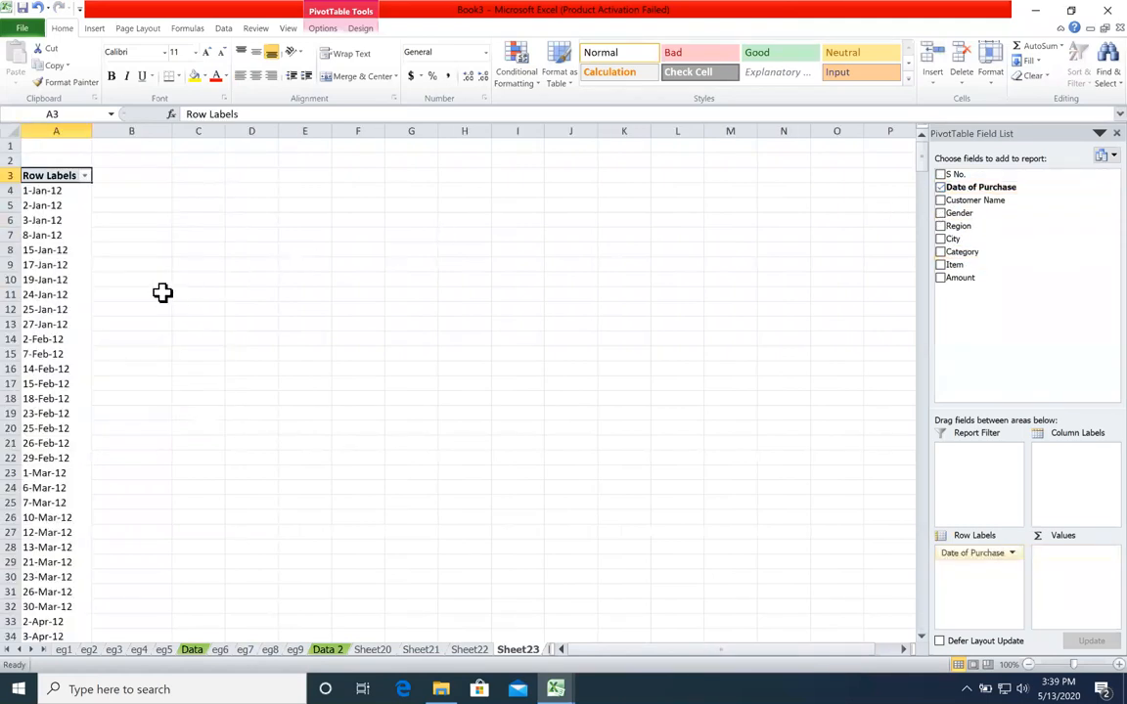
scroll(90, 330, down, 20)
scroll(90, 330, up, 20)
click(69, 220)
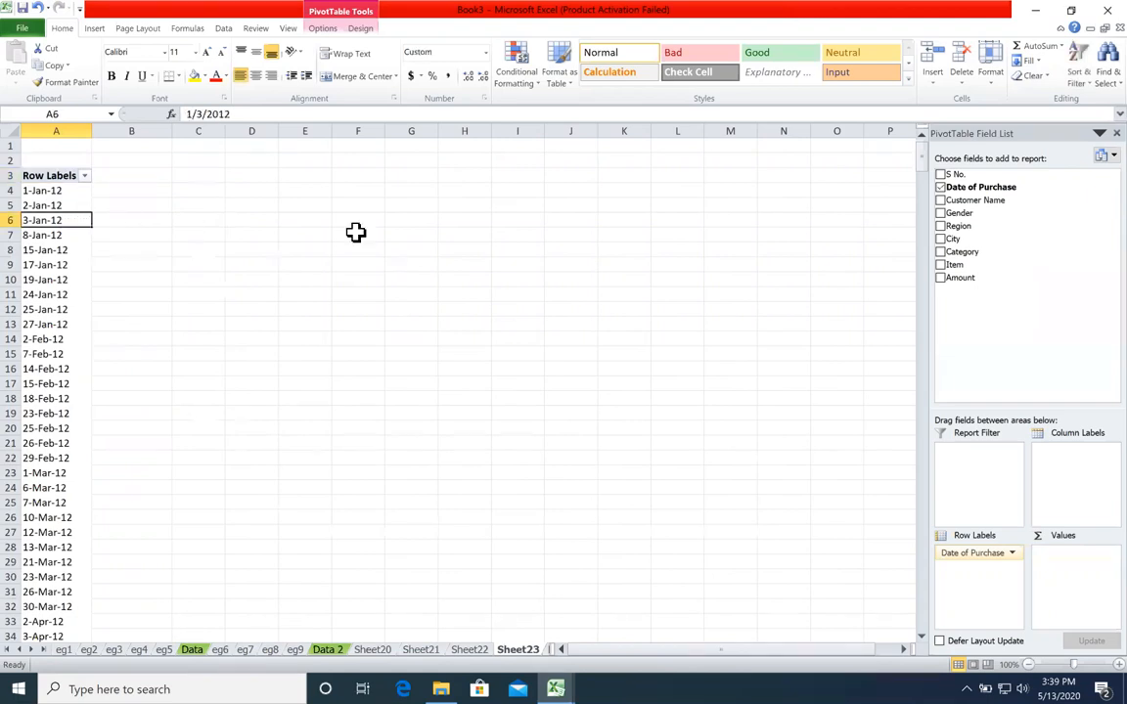
click(368, 231)
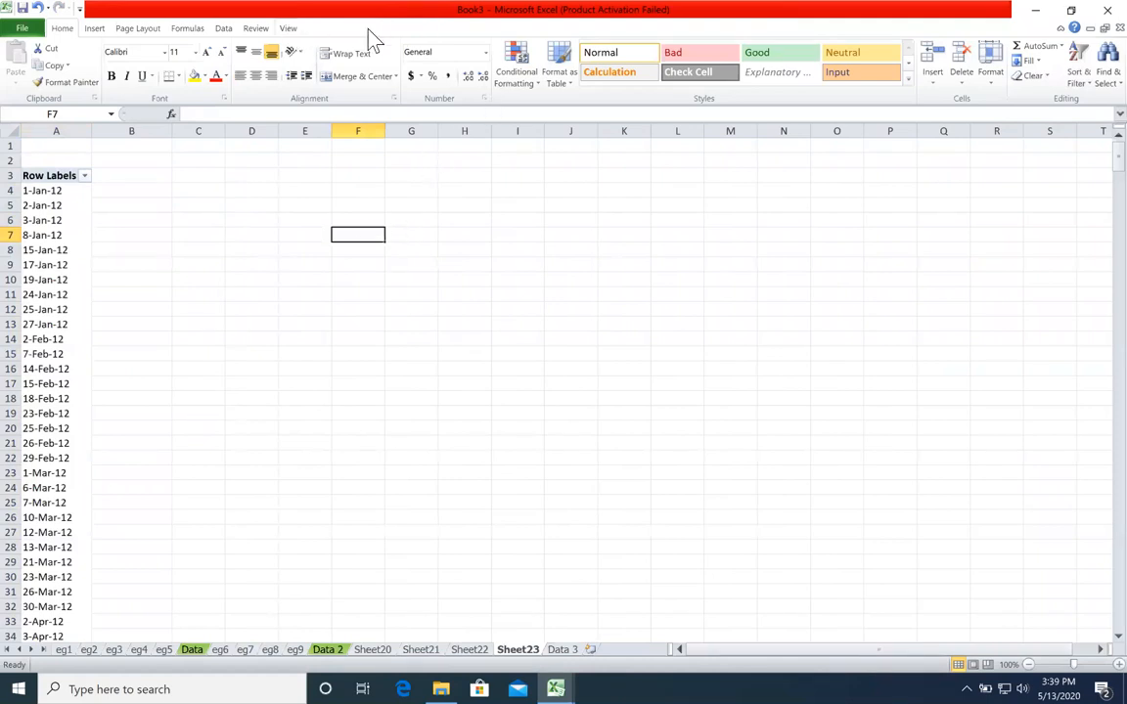
click(559, 78)
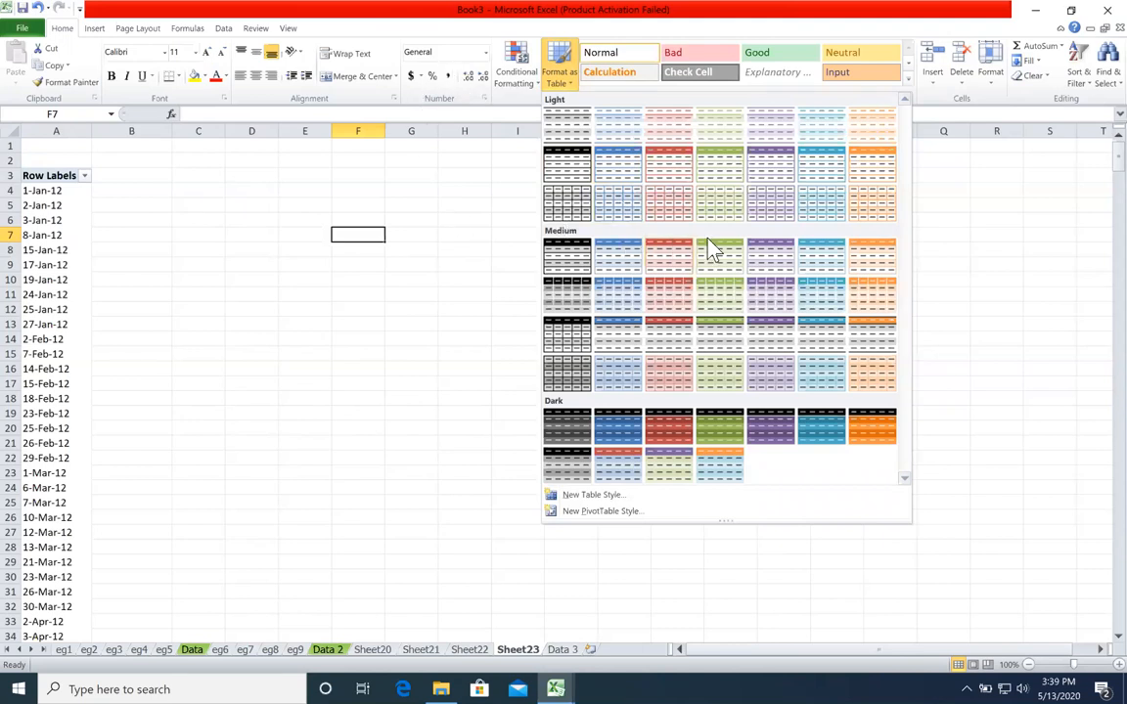
click(317, 195)
click(317, 195)
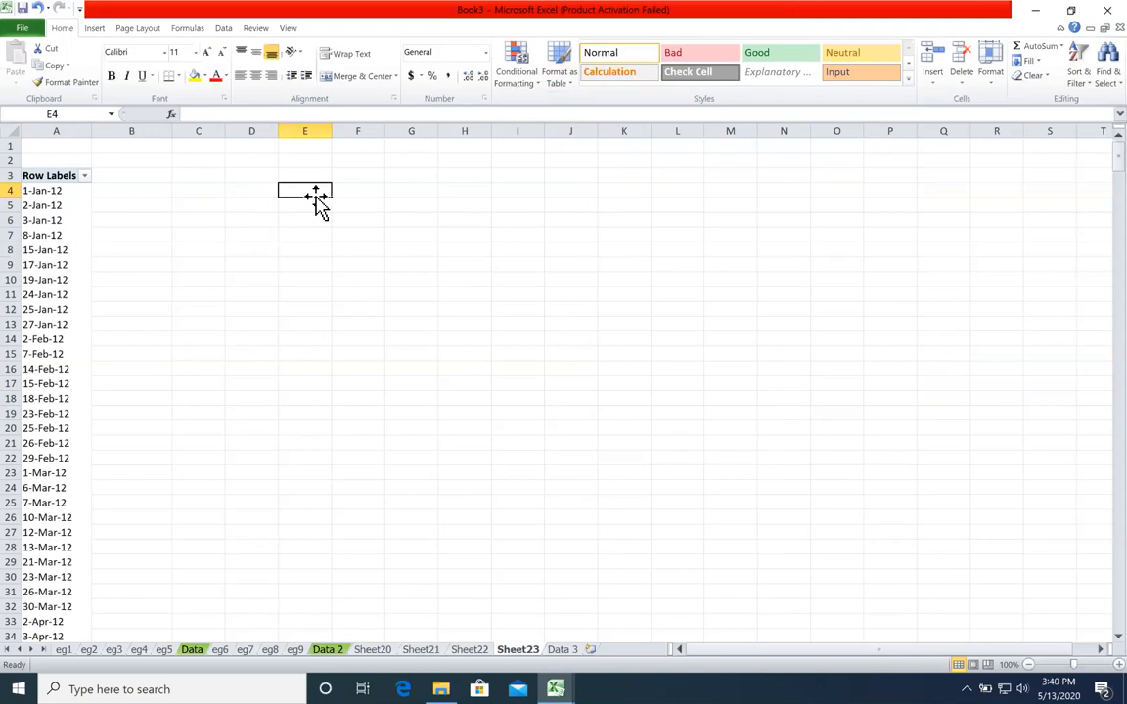
click(274, 216)
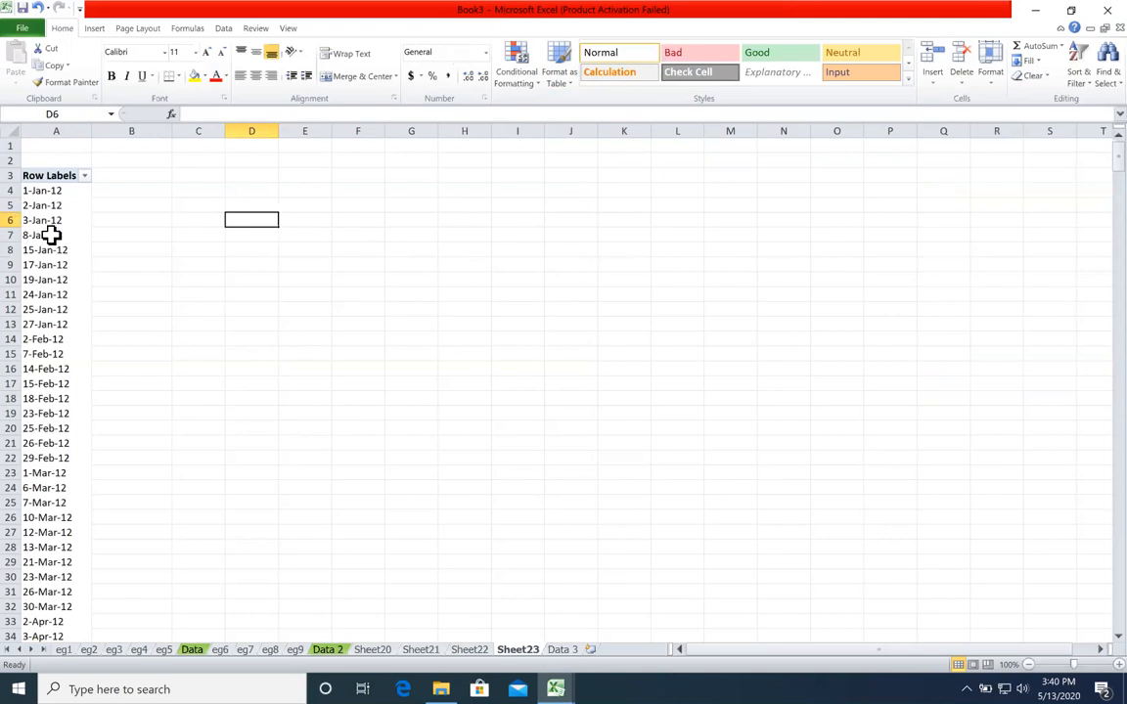
click(307, 291)
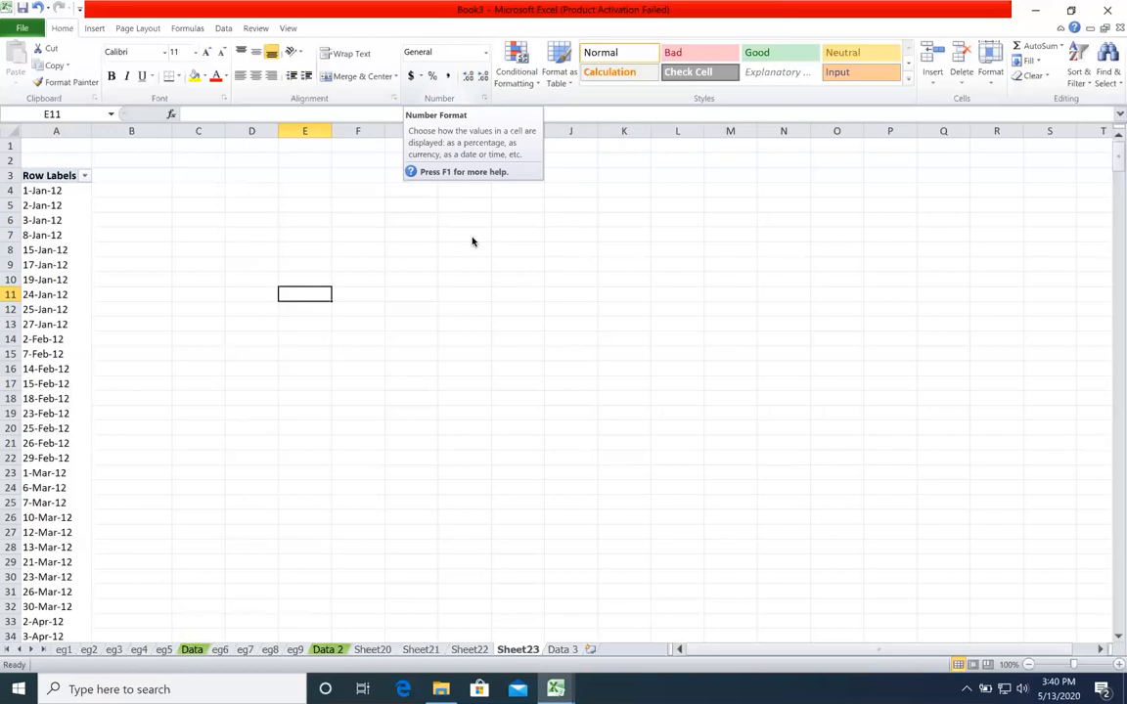
click(21, 27)
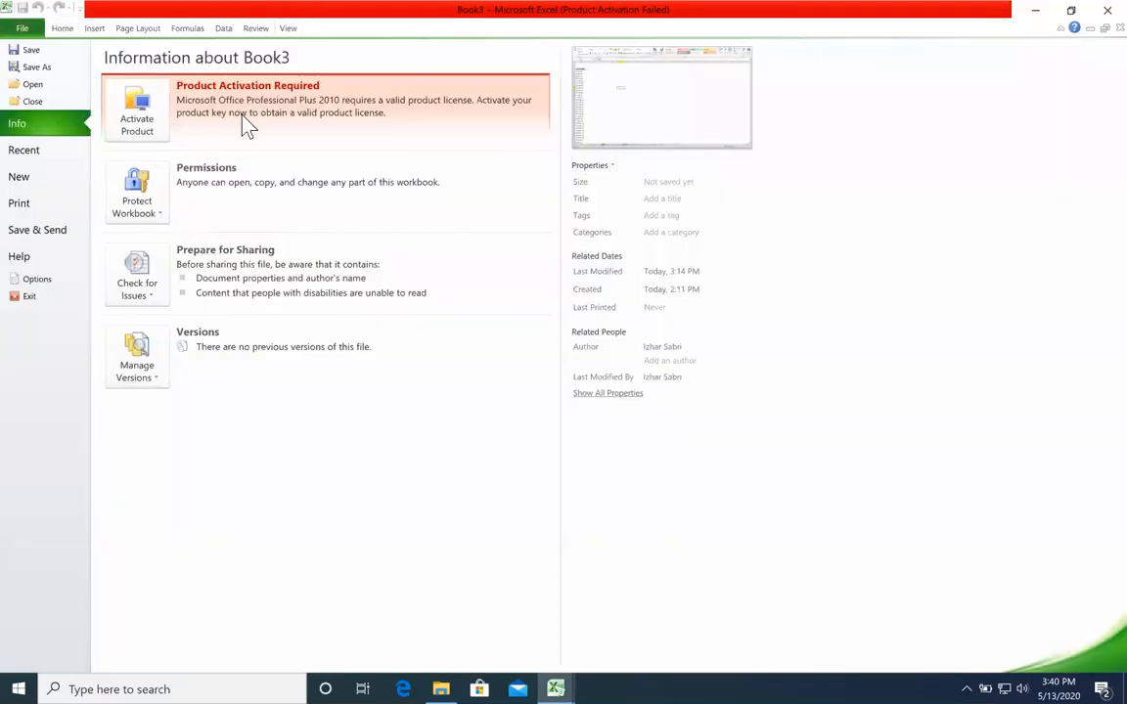
click(63, 27)
click(245, 205)
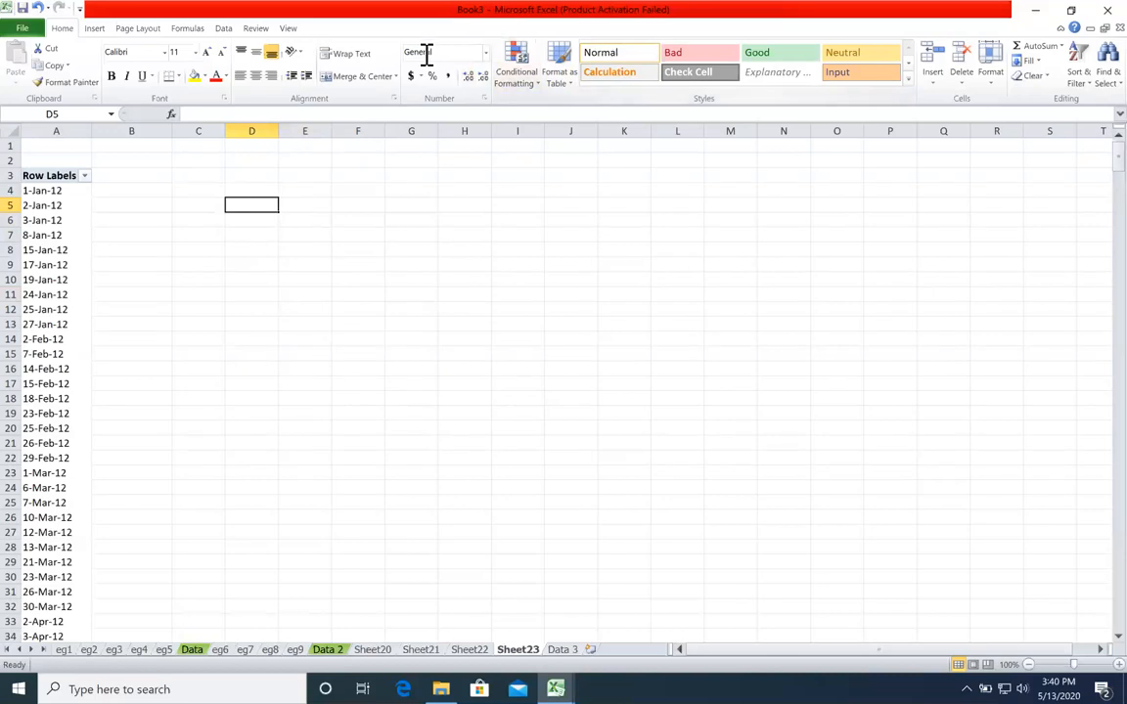
click(630, 187)
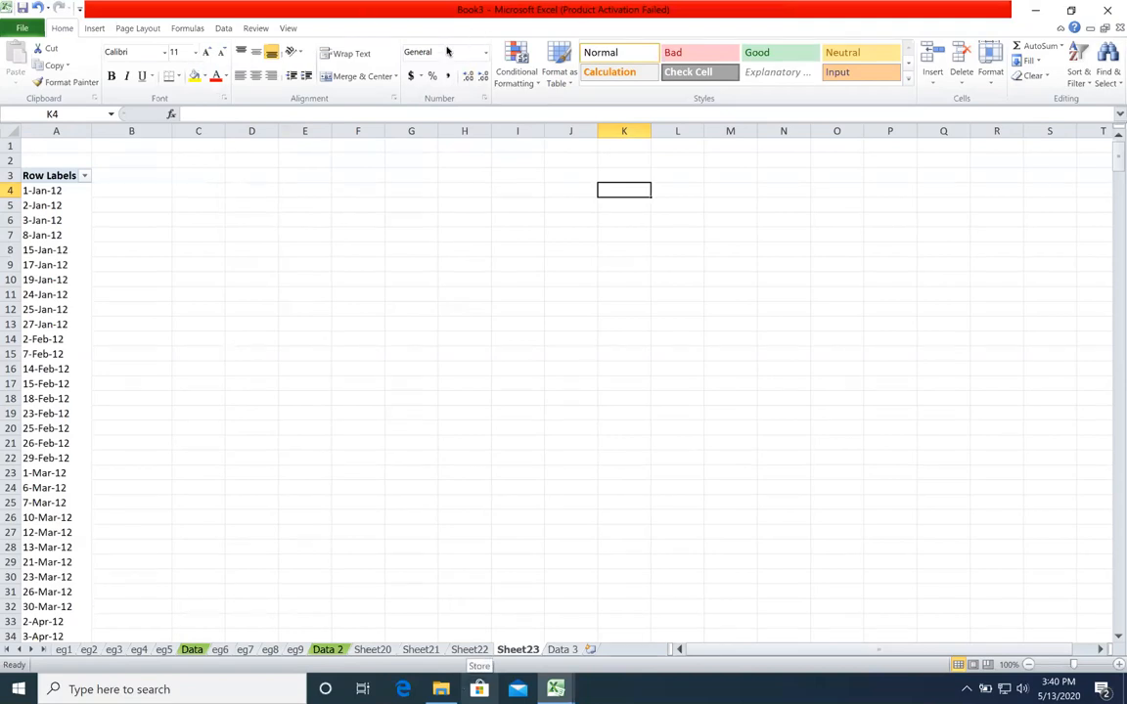
Examine the design and analysis commands available for the Date of Purchase PivotTable, including the field grouping commands
click(69, 266)
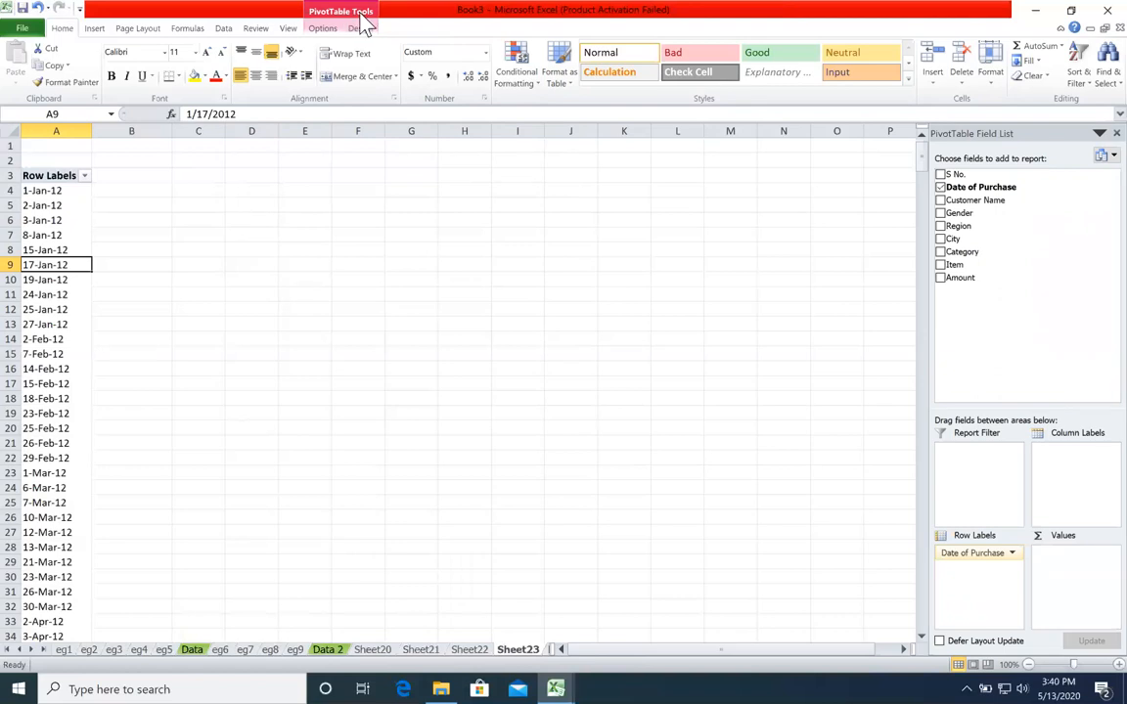
click(319, 164)
click(80, 208)
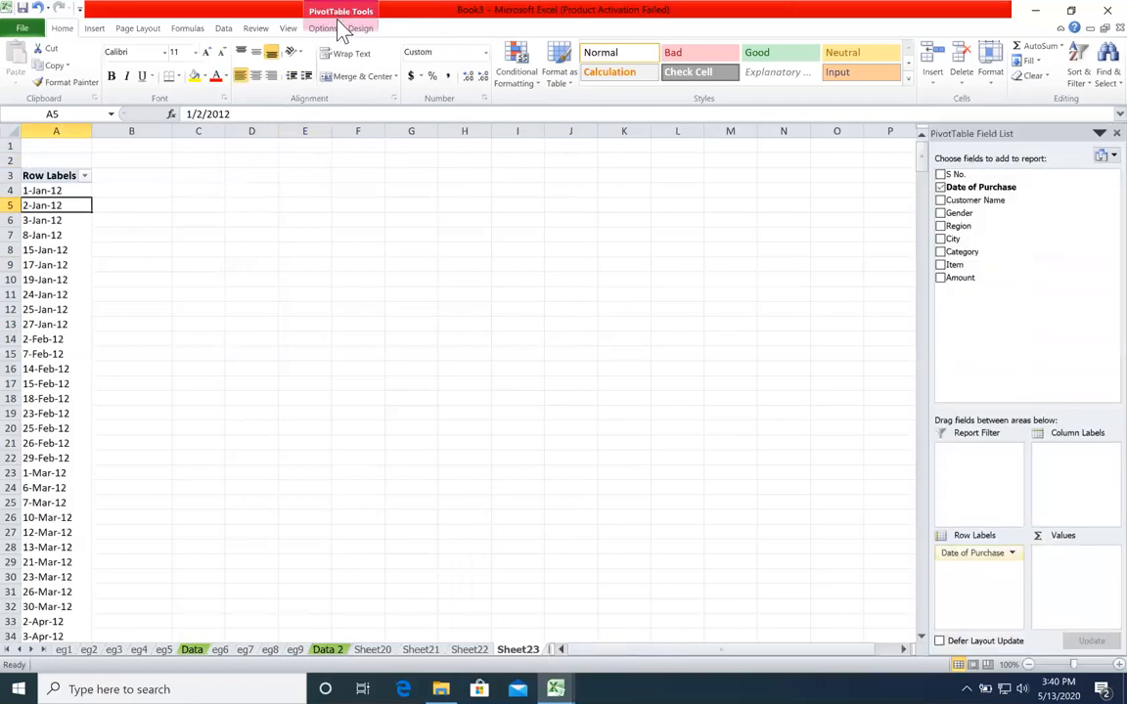
click(331, 28)
click(348, 30)
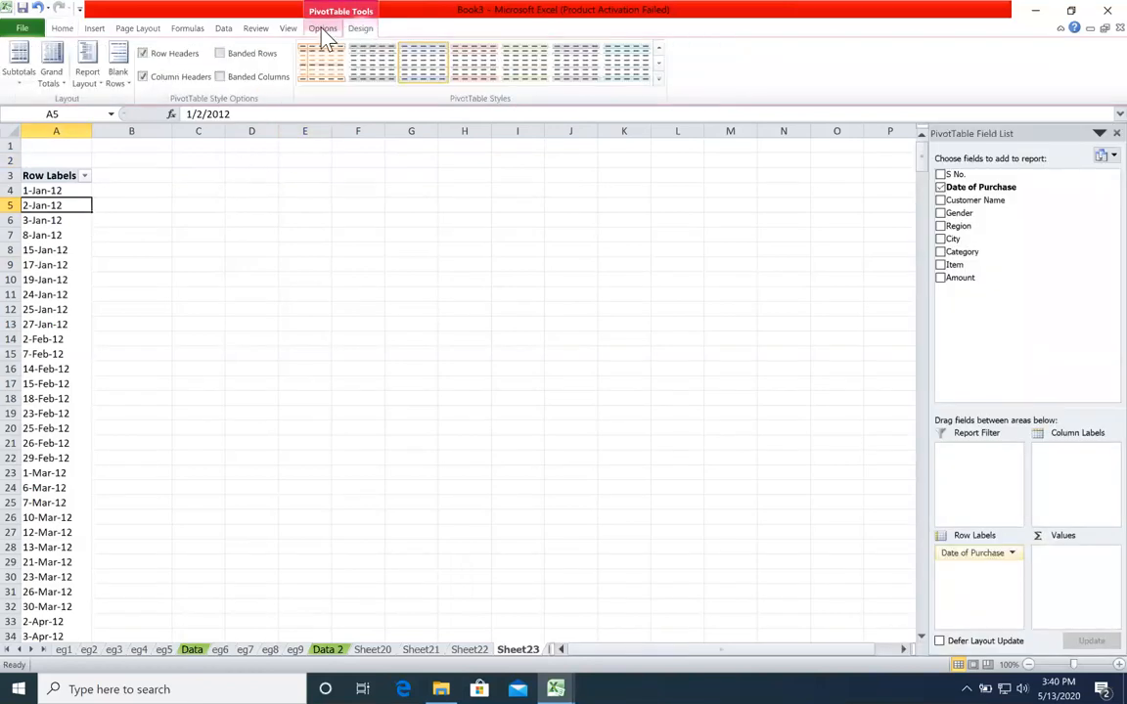
click(323, 29)
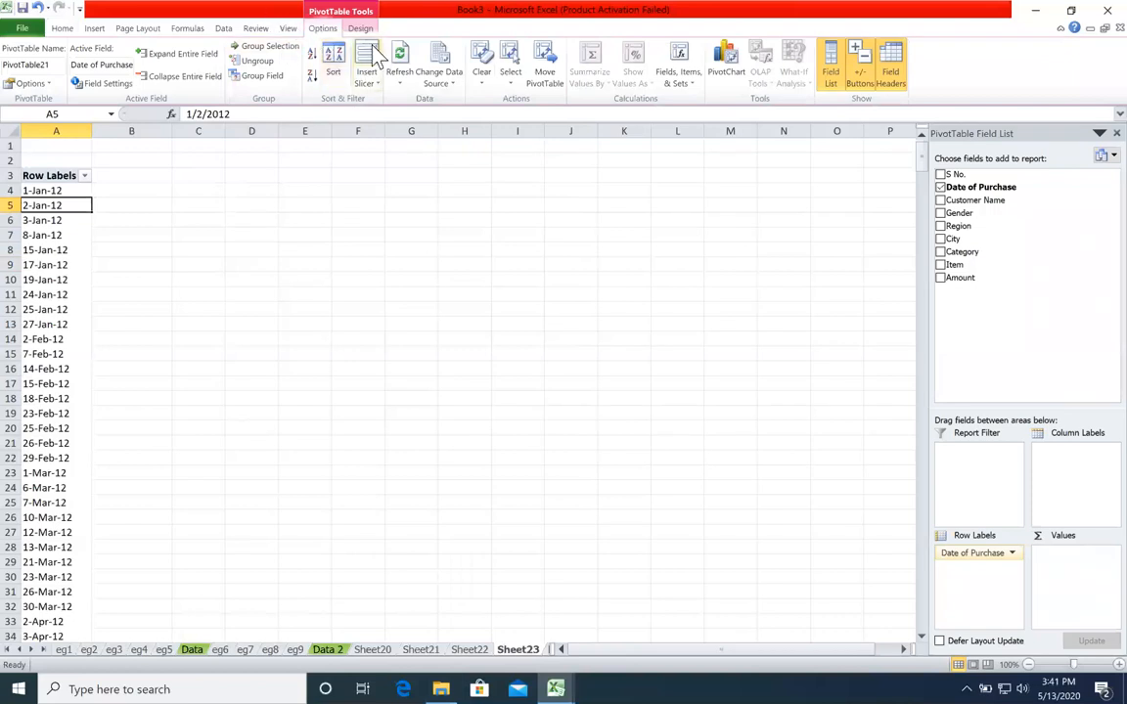
Try Region beneath Date of Purchase in the rows, compare field grouping for the header, region and date labels, and remove Region
click(304, 175)
click(74, 175)
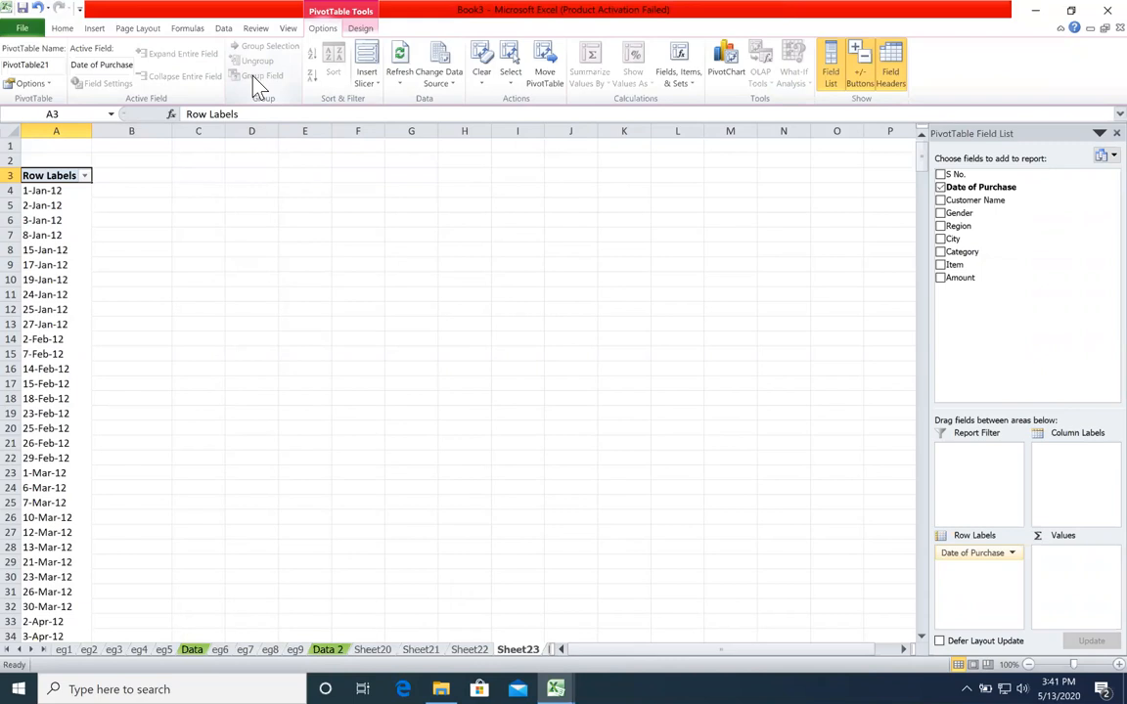
click(940, 226)
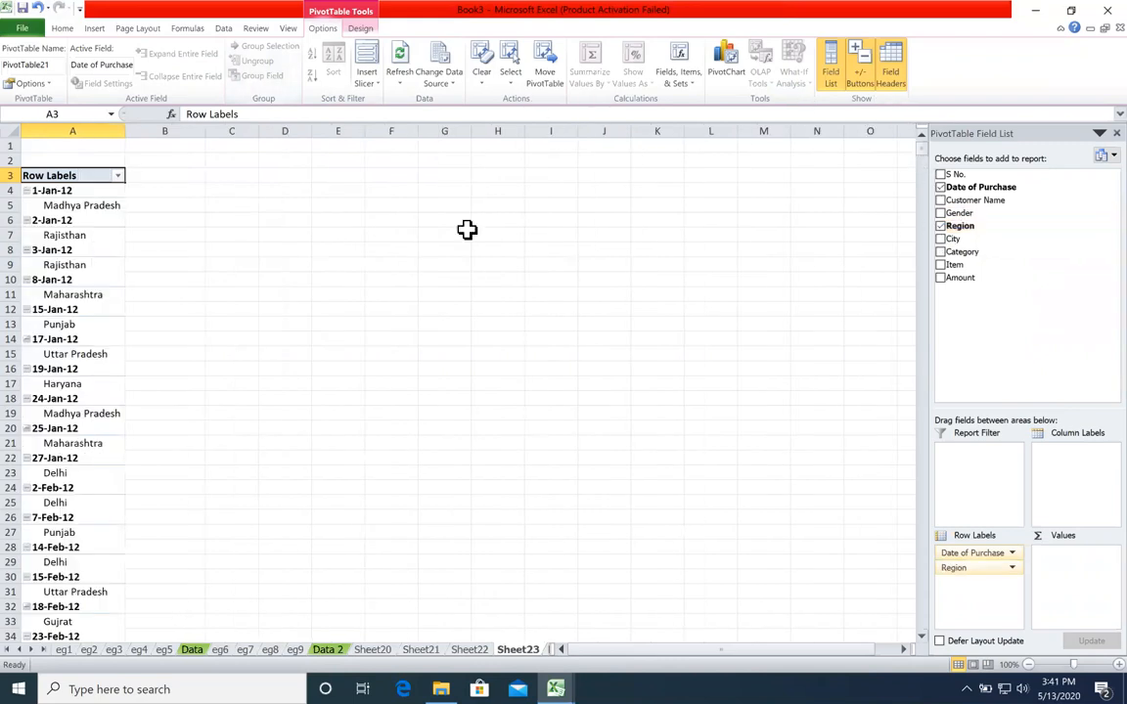
click(116, 205)
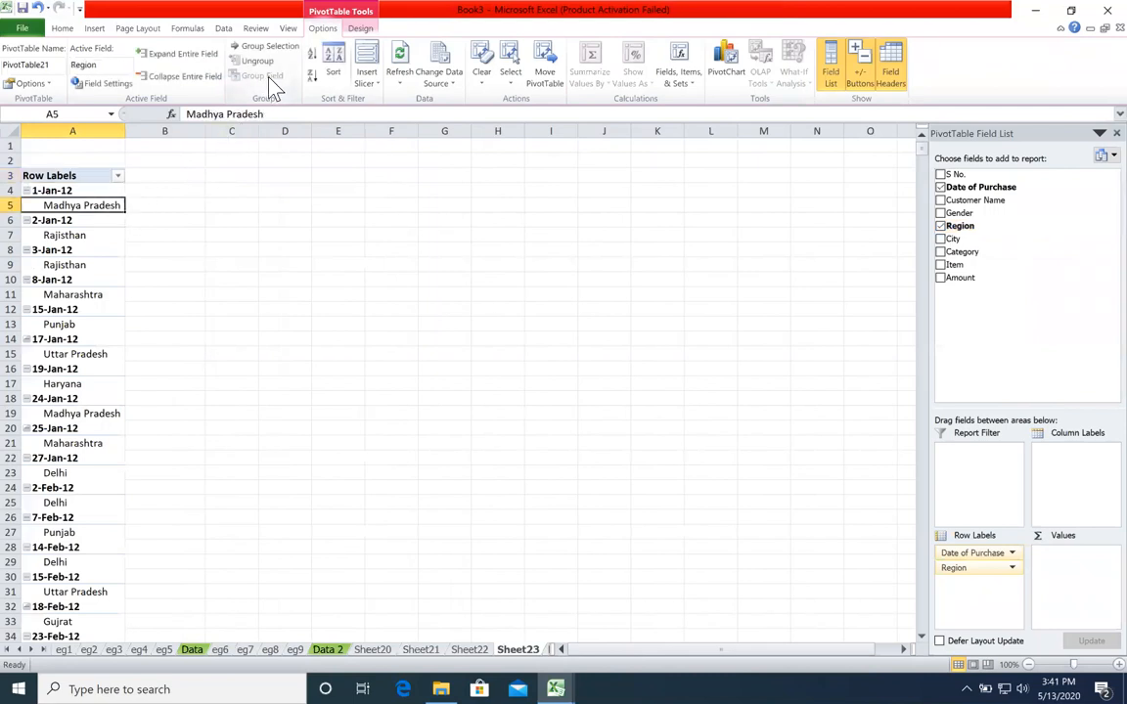
click(72, 192)
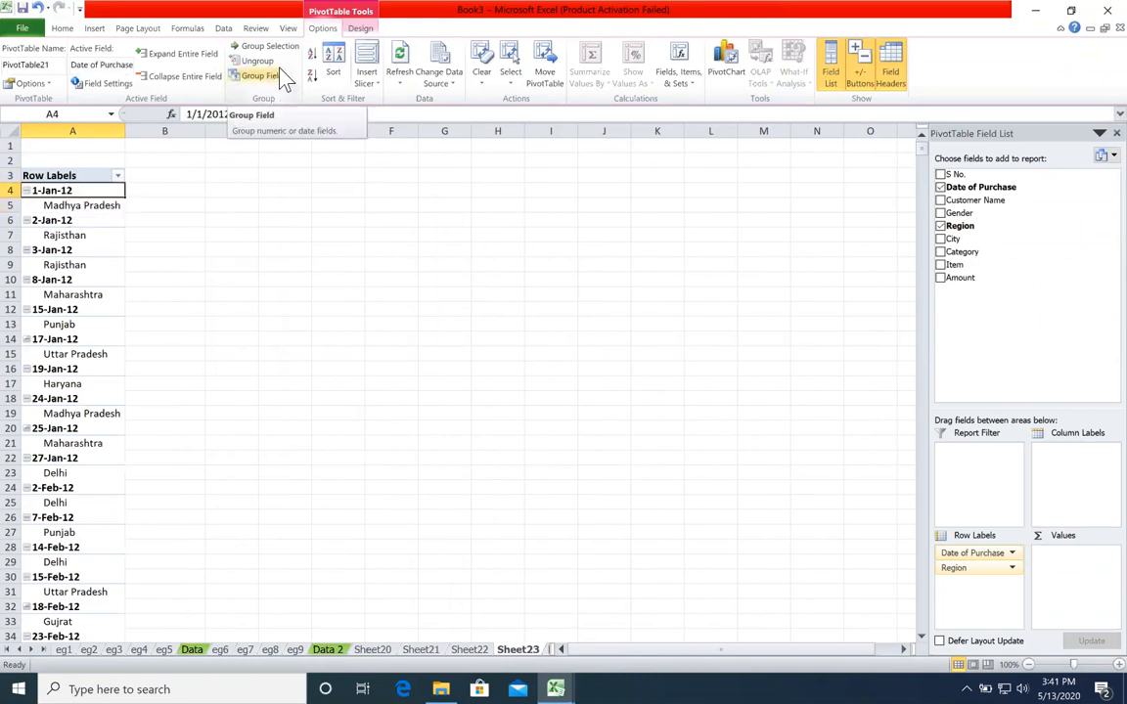
click(940, 226)
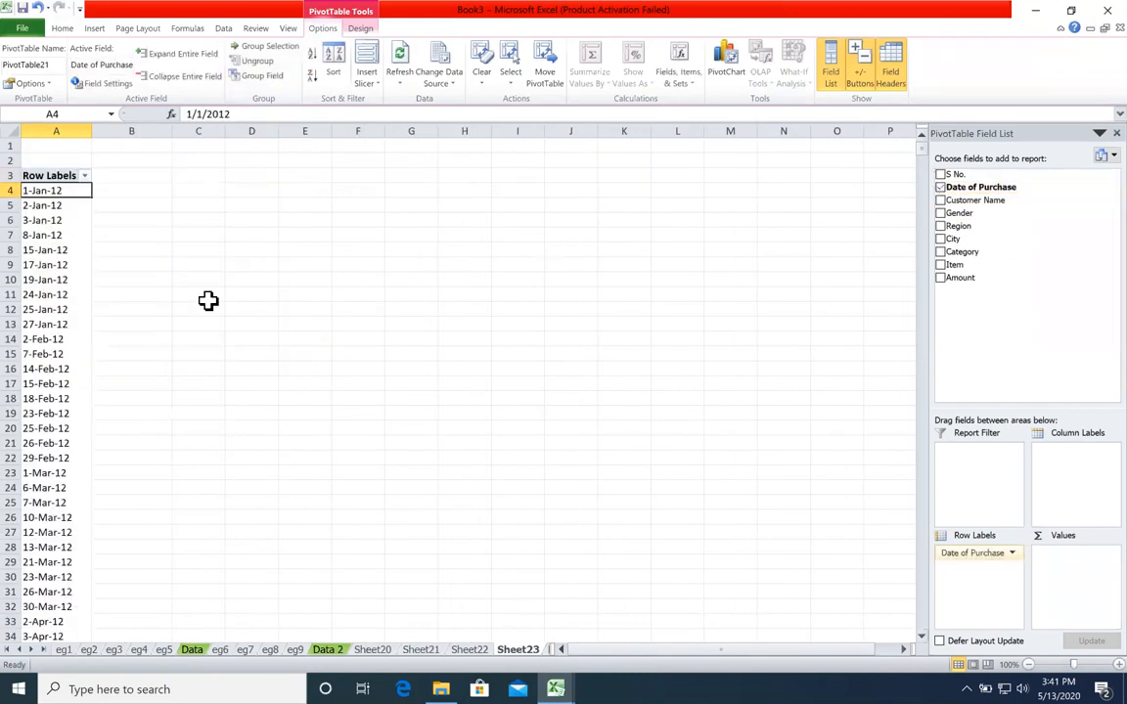
Examine the Grouping options for the Date of Purchase rows, including the date range and interval list, without applying a grouping
right_click(69, 222)
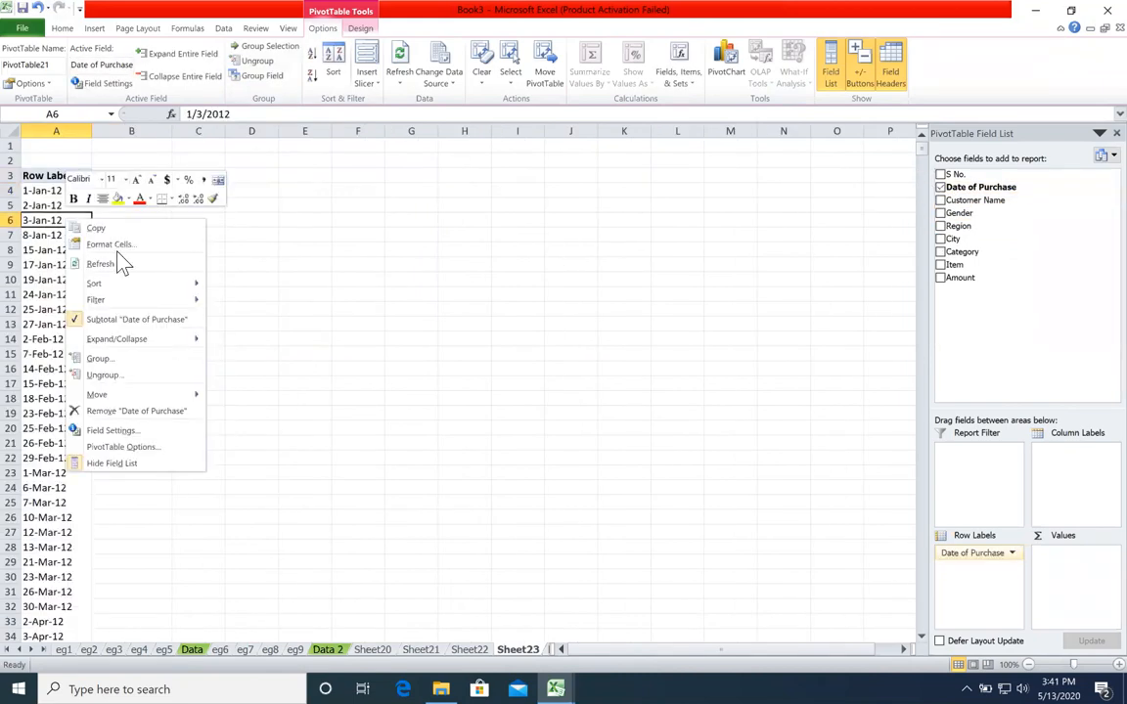
click(110, 361)
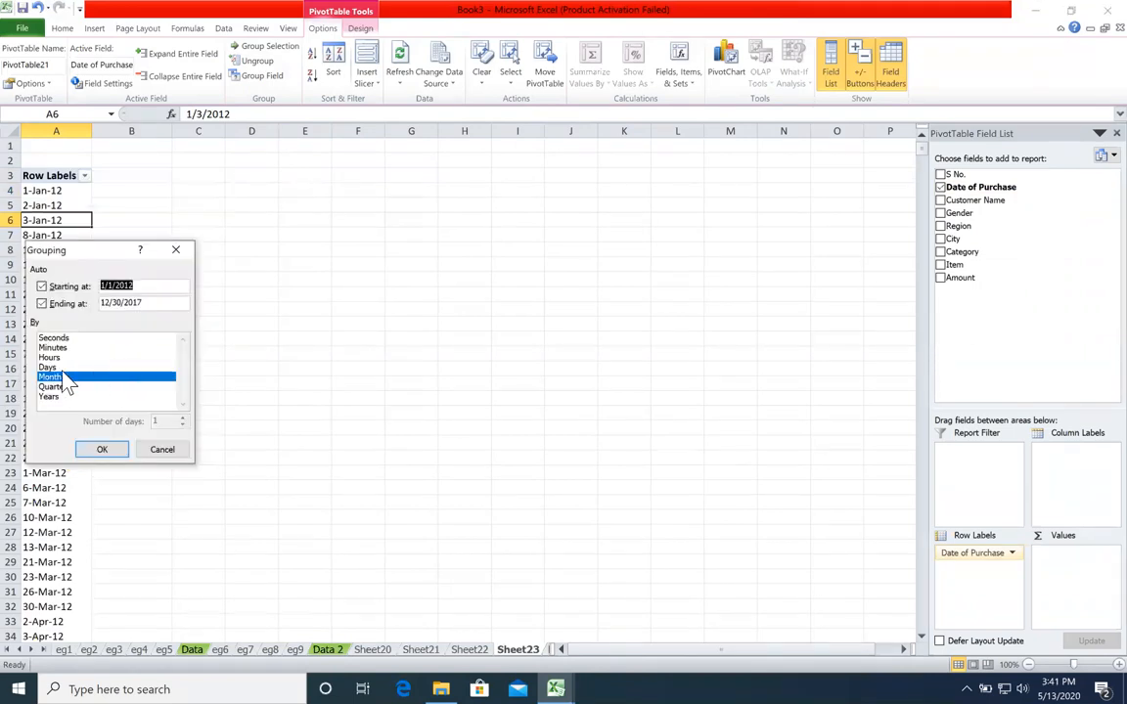
click(163, 449)
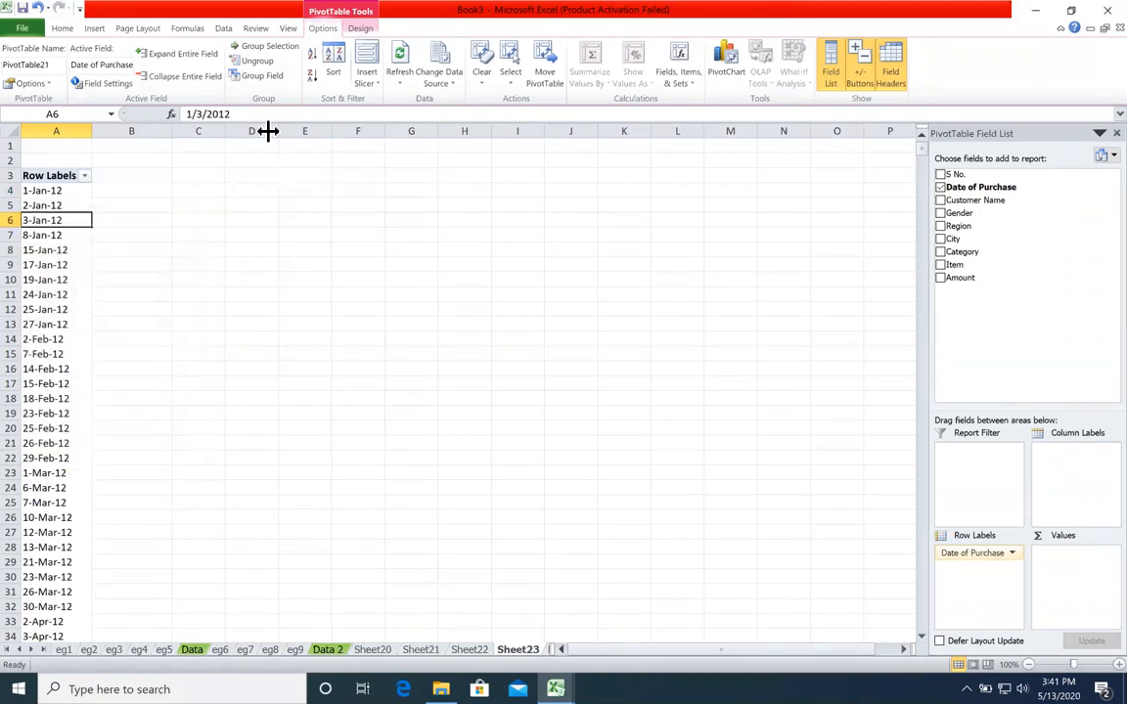
click(257, 76)
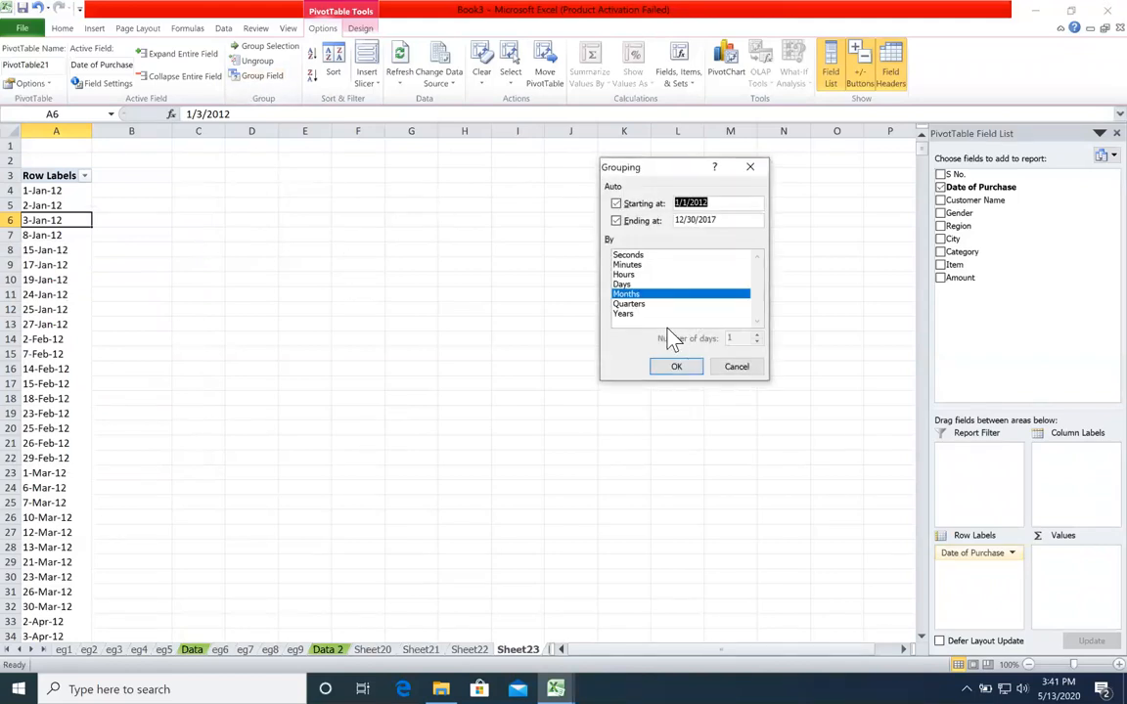
click(719, 362)
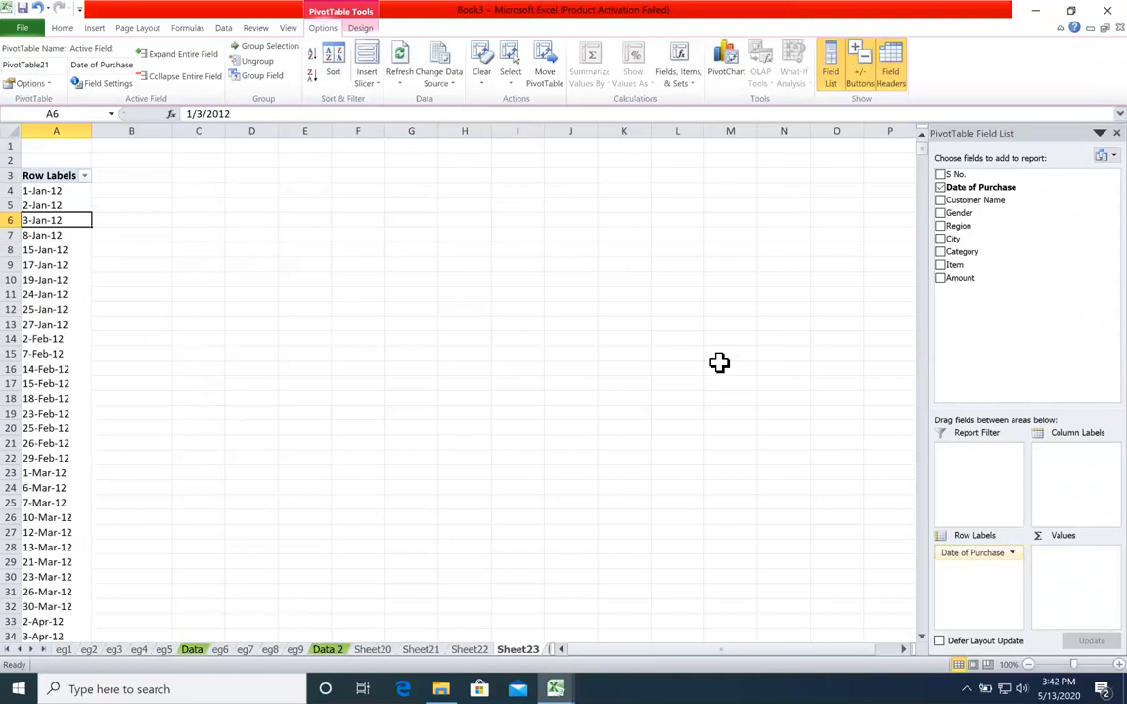
click(75, 235)
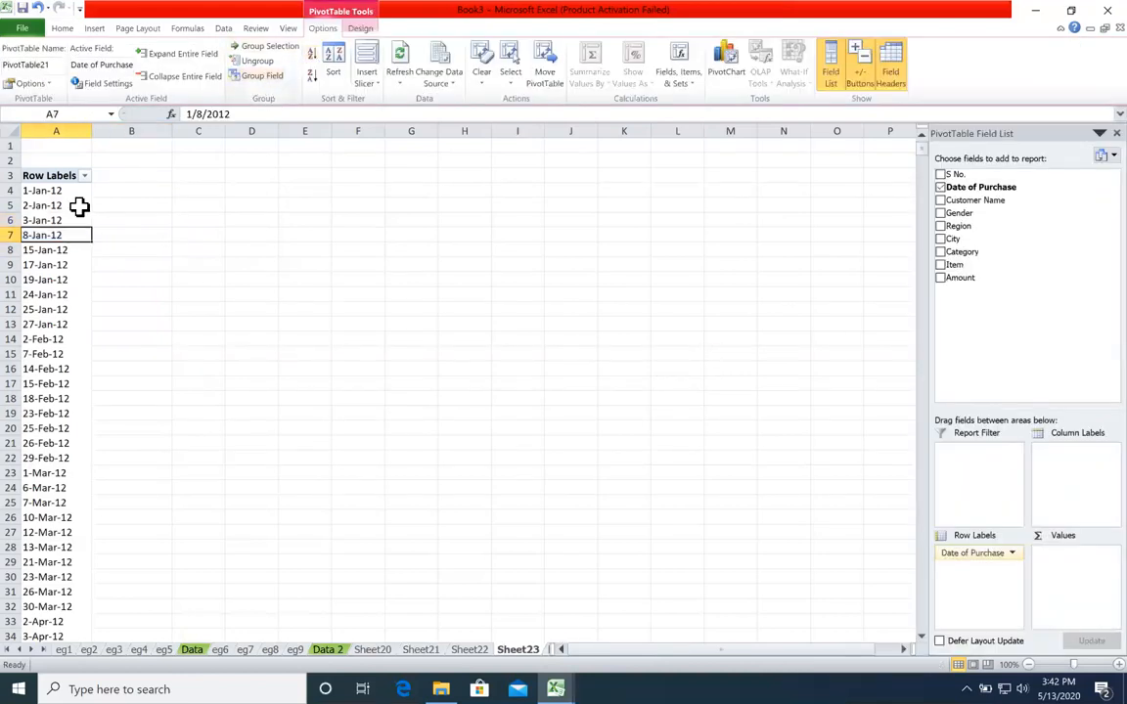
right_click(57, 236)
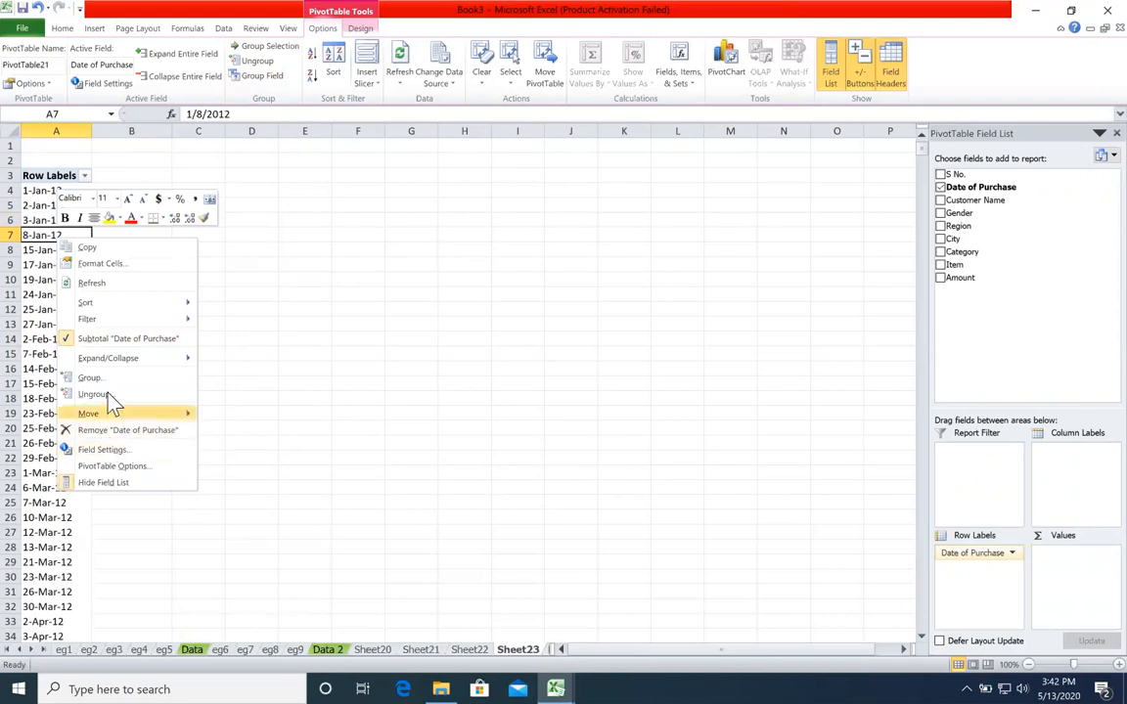
click(108, 379)
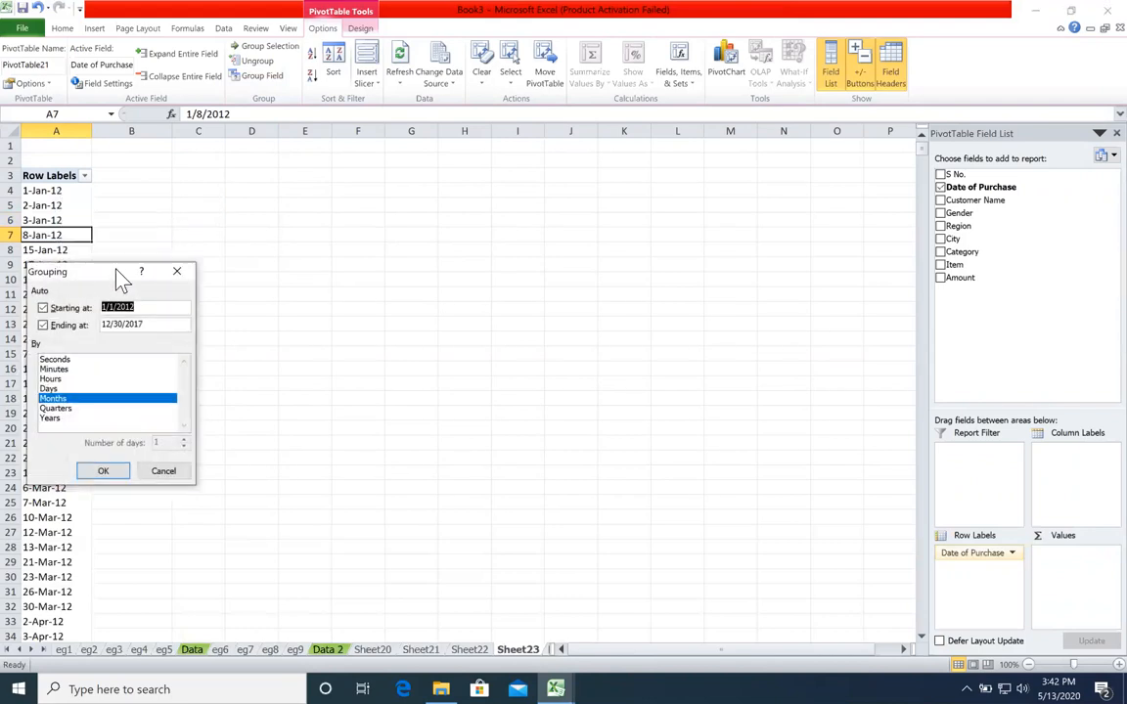
click(177, 272)
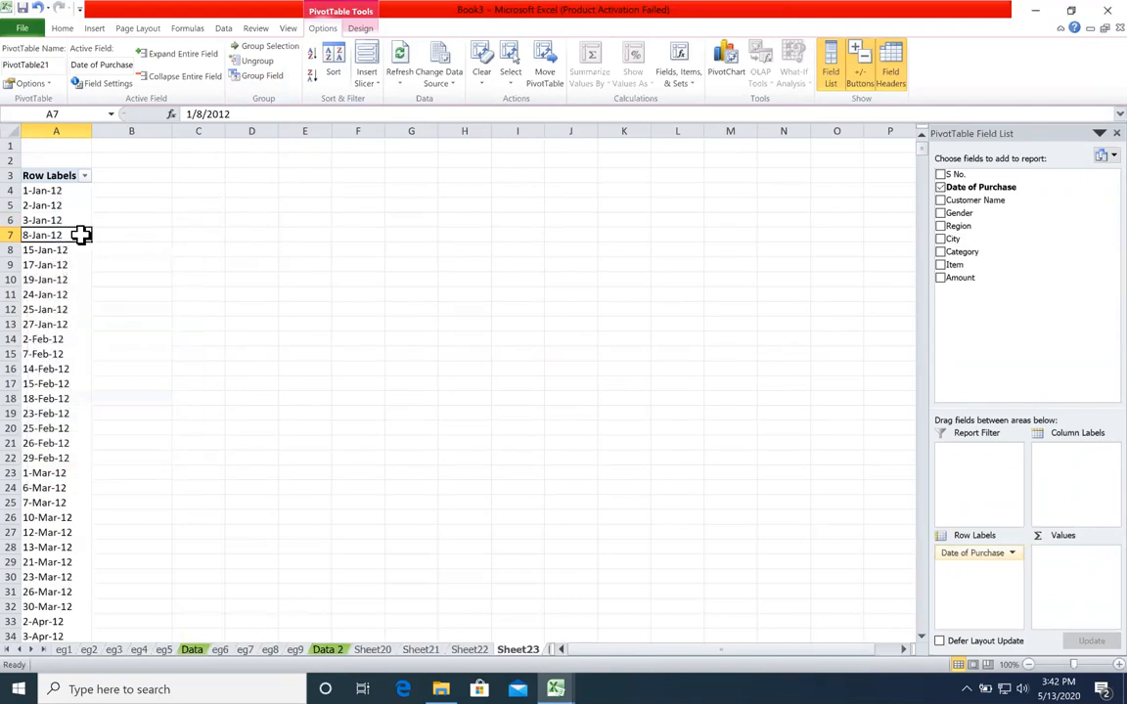
Group the Date of Purchase rows in the Sheet23 PivotTable by Years only, without Months or Quarters
click(273, 82)
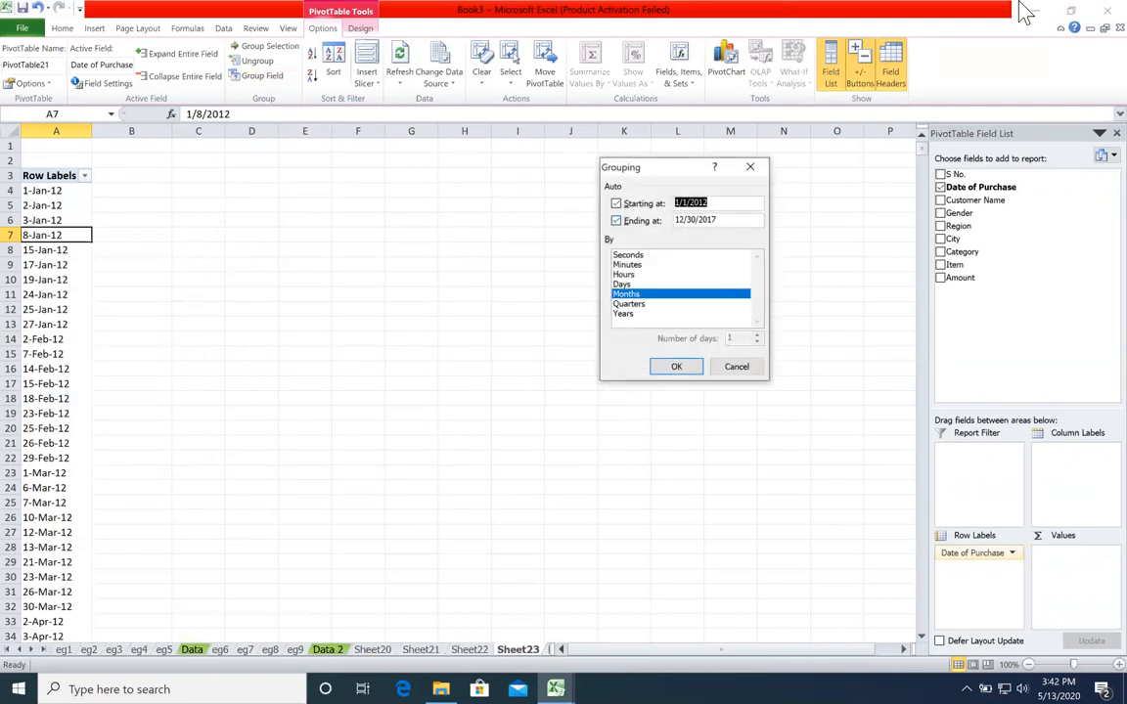
click(639, 295)
click(639, 295)
click(639, 295)
click(640, 285)
click(640, 294)
click(637, 294)
click(634, 304)
click(633, 306)
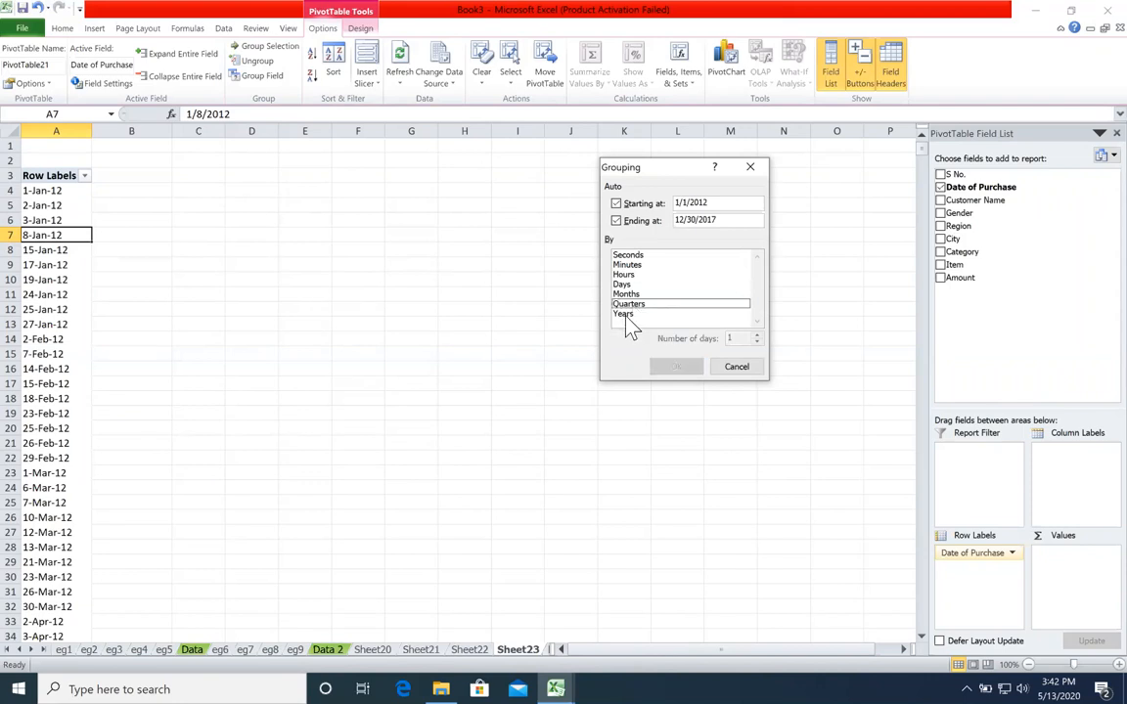
click(625, 317)
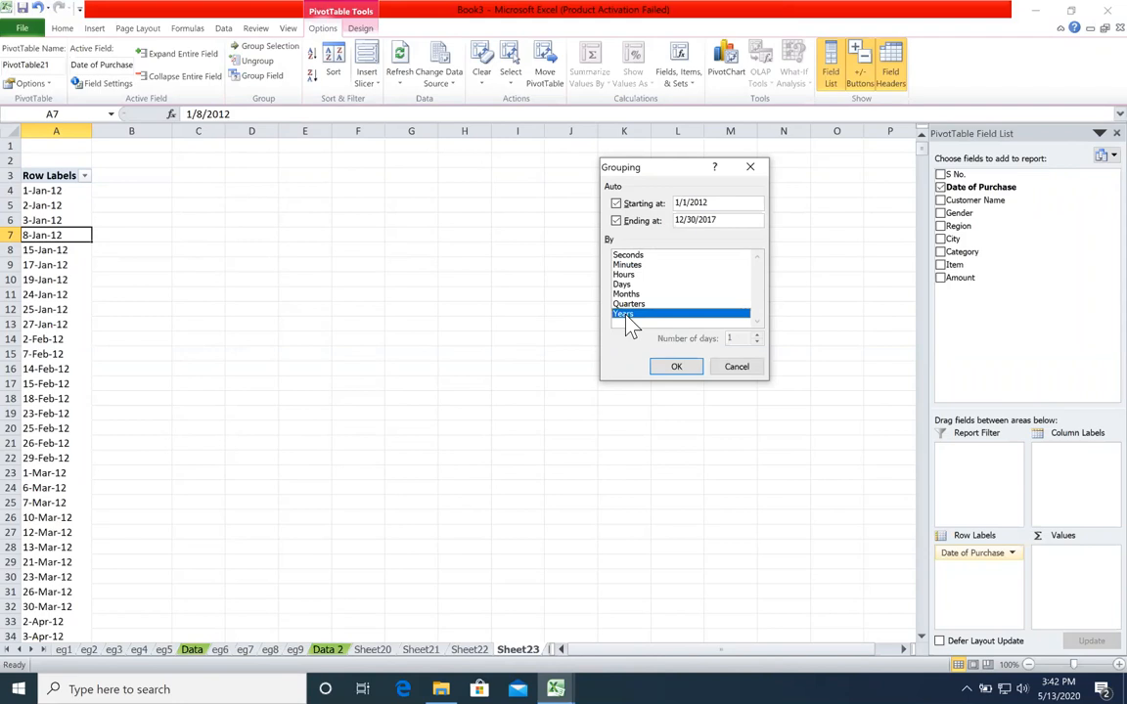
click(680, 367)
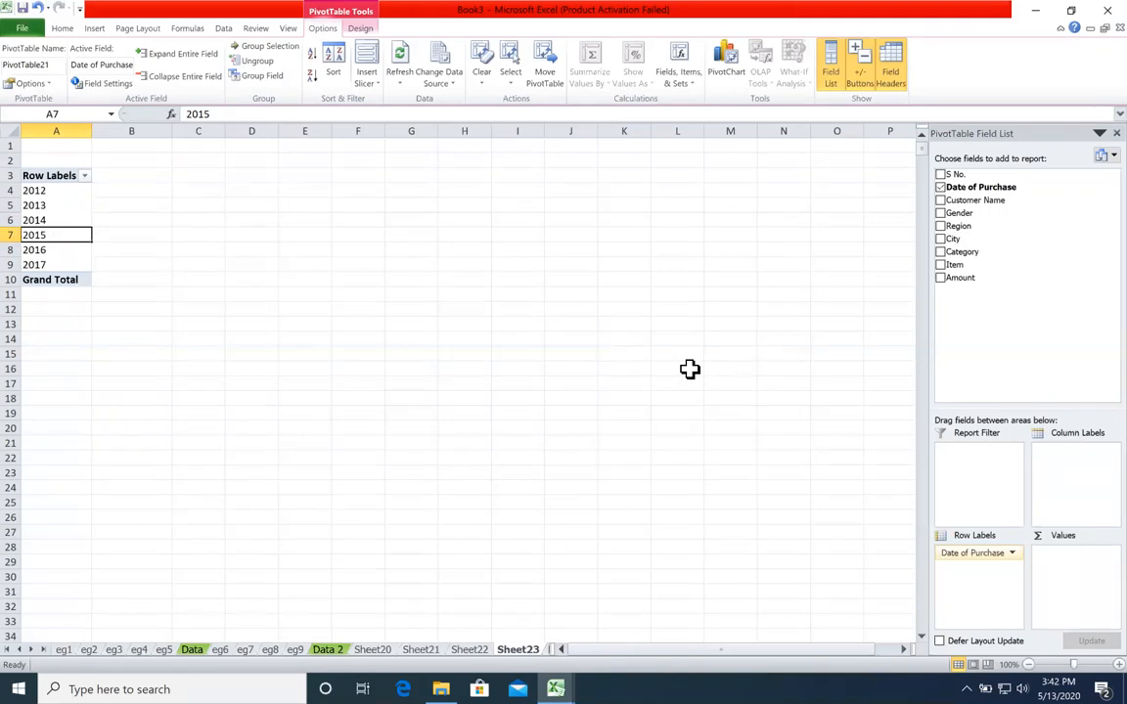
Add Amount to the values of the Sheet23 PivotTable and review the yearly sums and the grand total
click(939, 279)
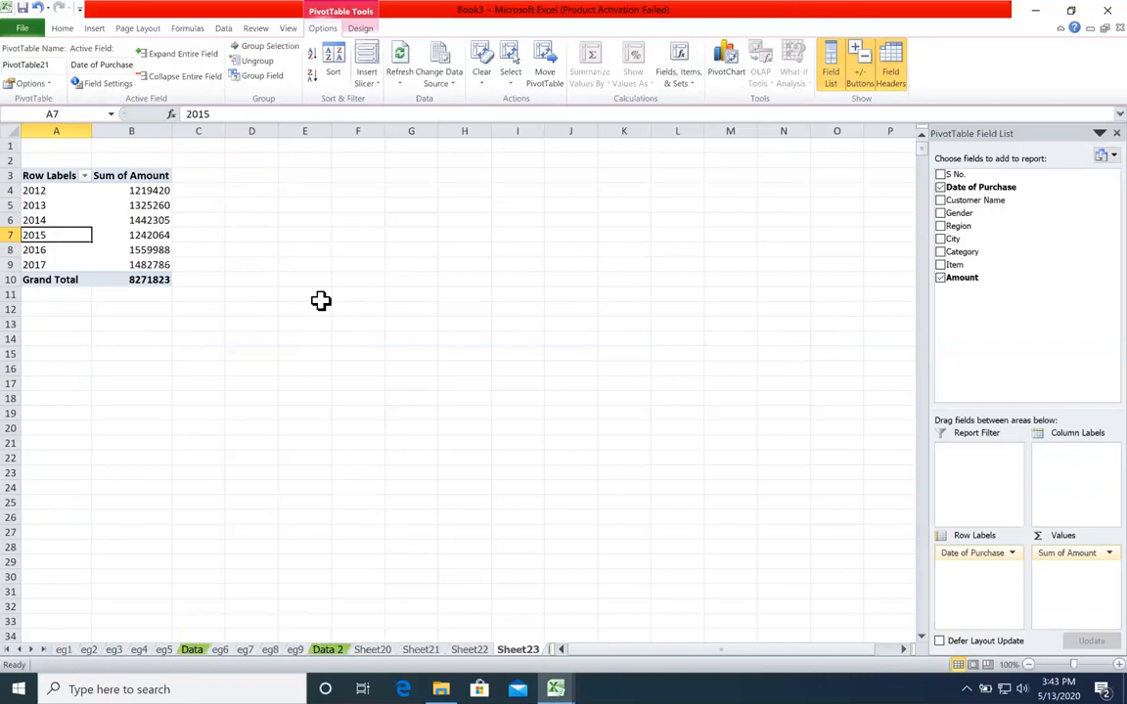
click(156, 279)
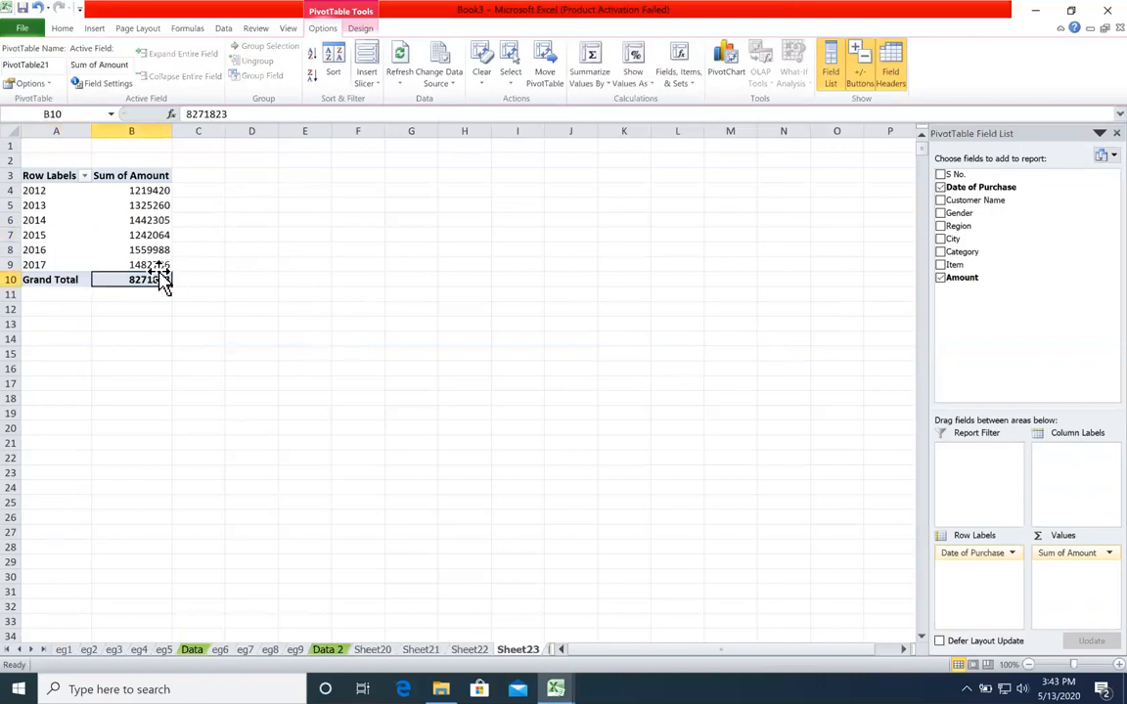
click(142, 191)
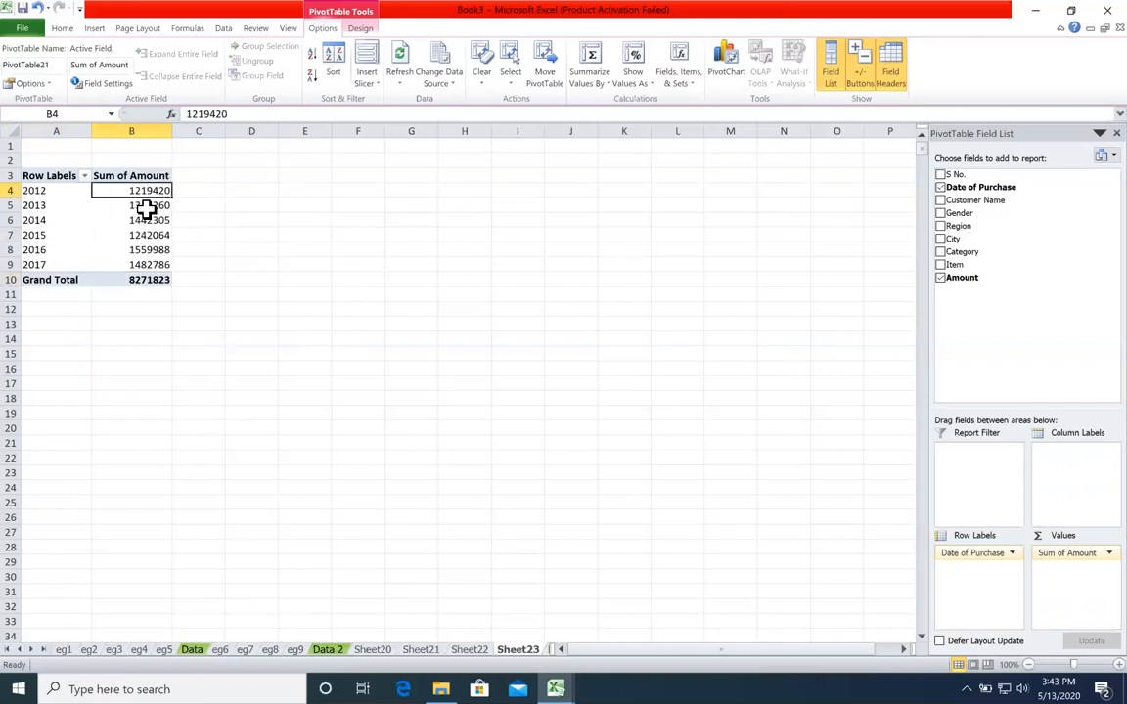
mouse_move(137, 223)
mouse_move(86, 256)
mouse_down()
mouse_move(137, 251)
mouse_move(79, 280)
mouse_up()
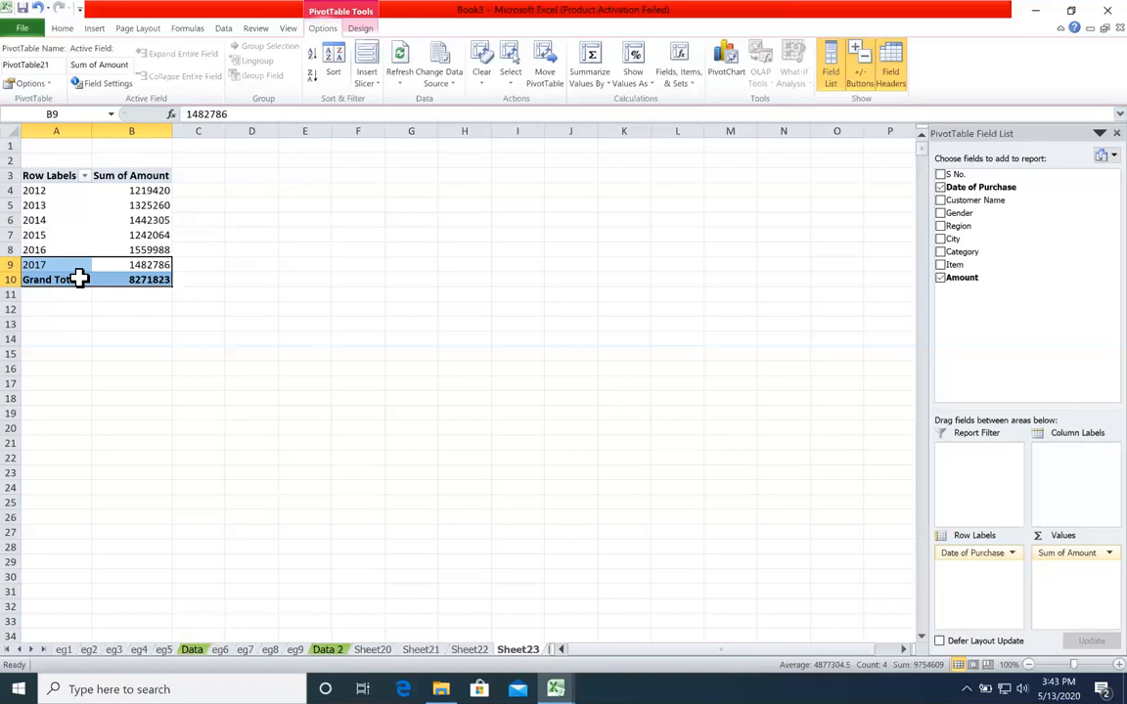
click(198, 398)
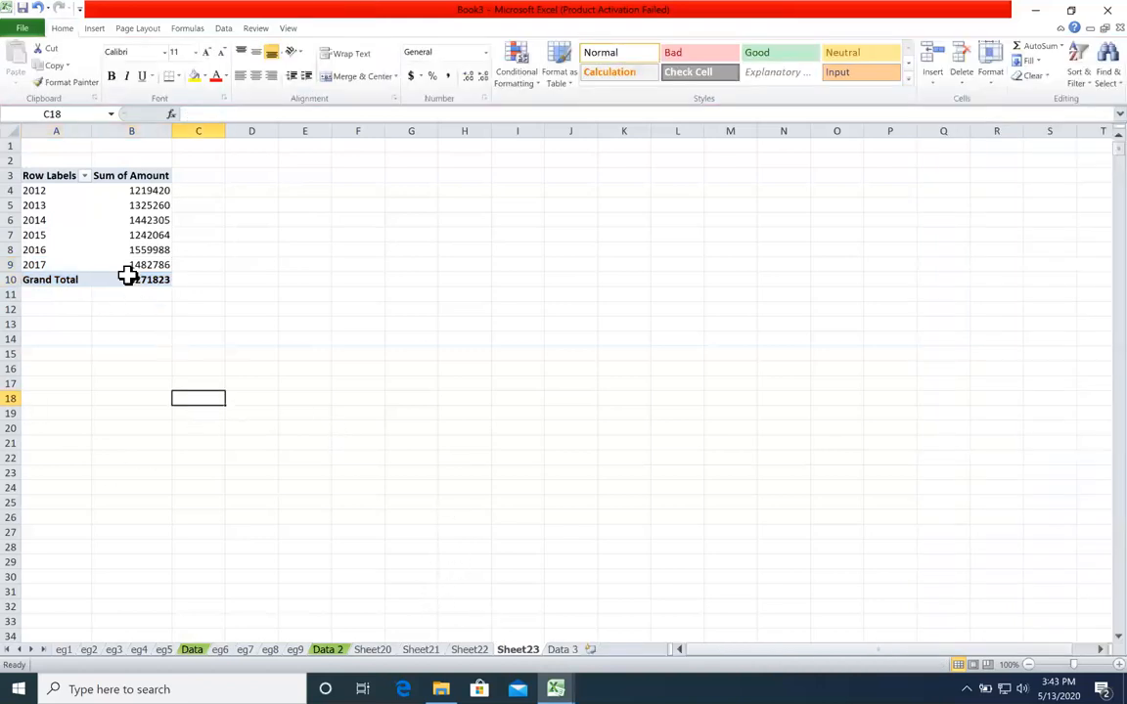
drag(49, 189, 137, 265)
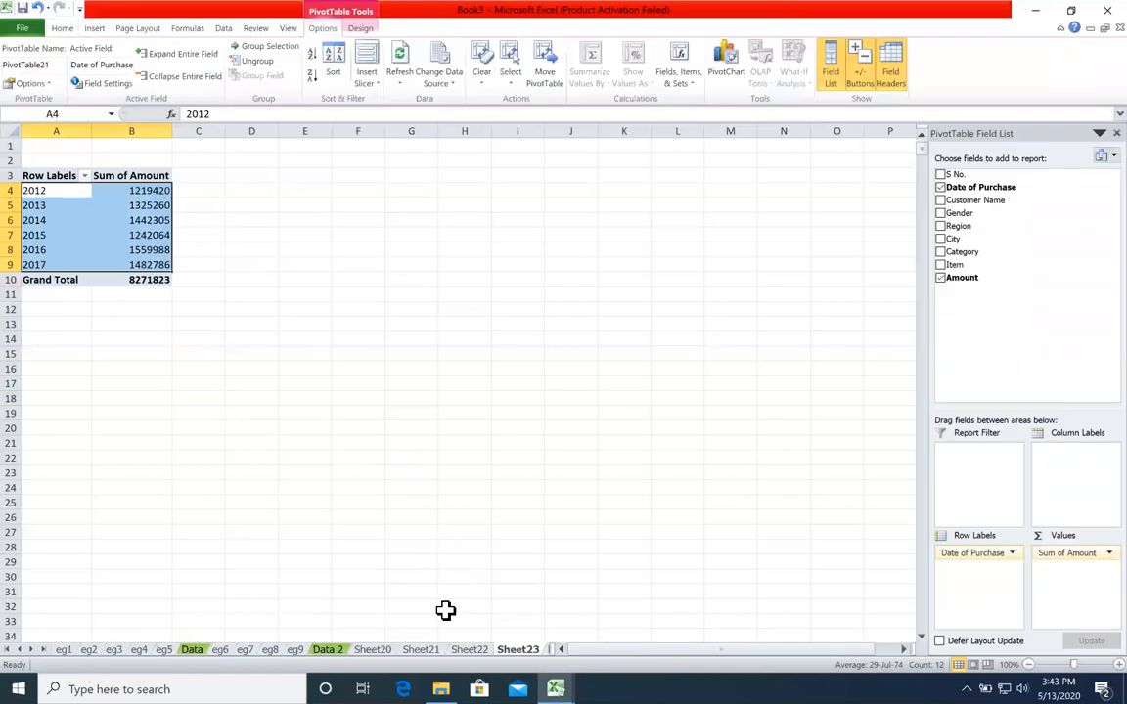
Enter the title "Yearly Report" in cell C1 of Sheet23 and fit column C to it
click(203, 146)
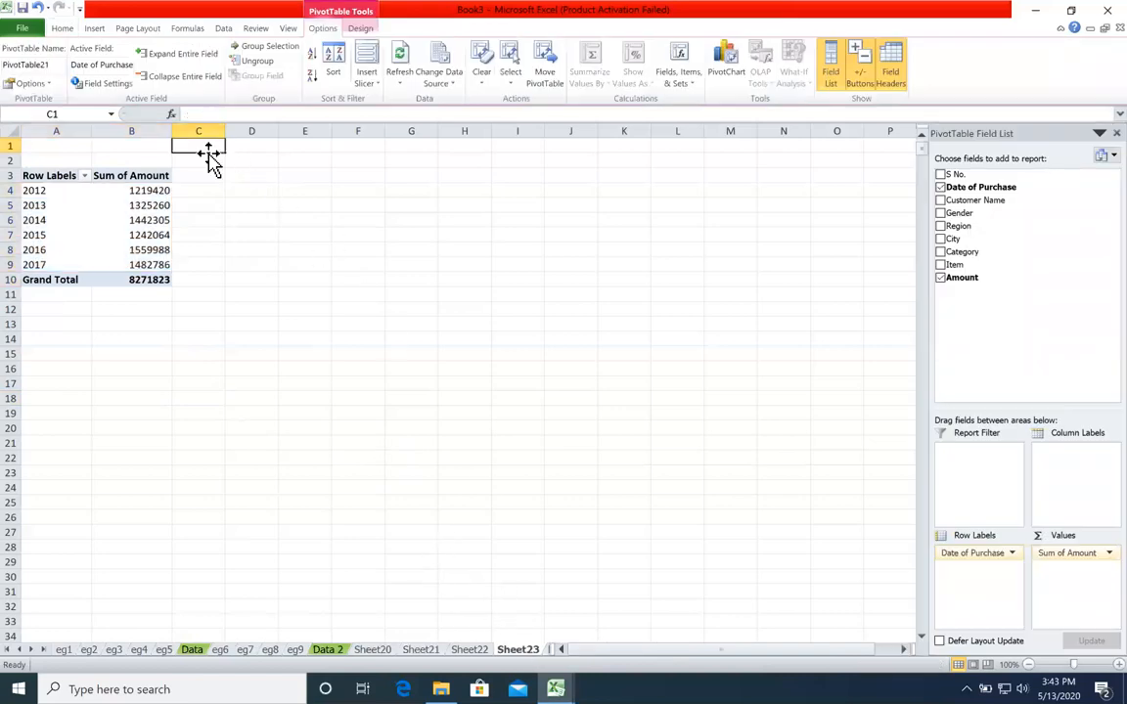
text(Yearly Report)
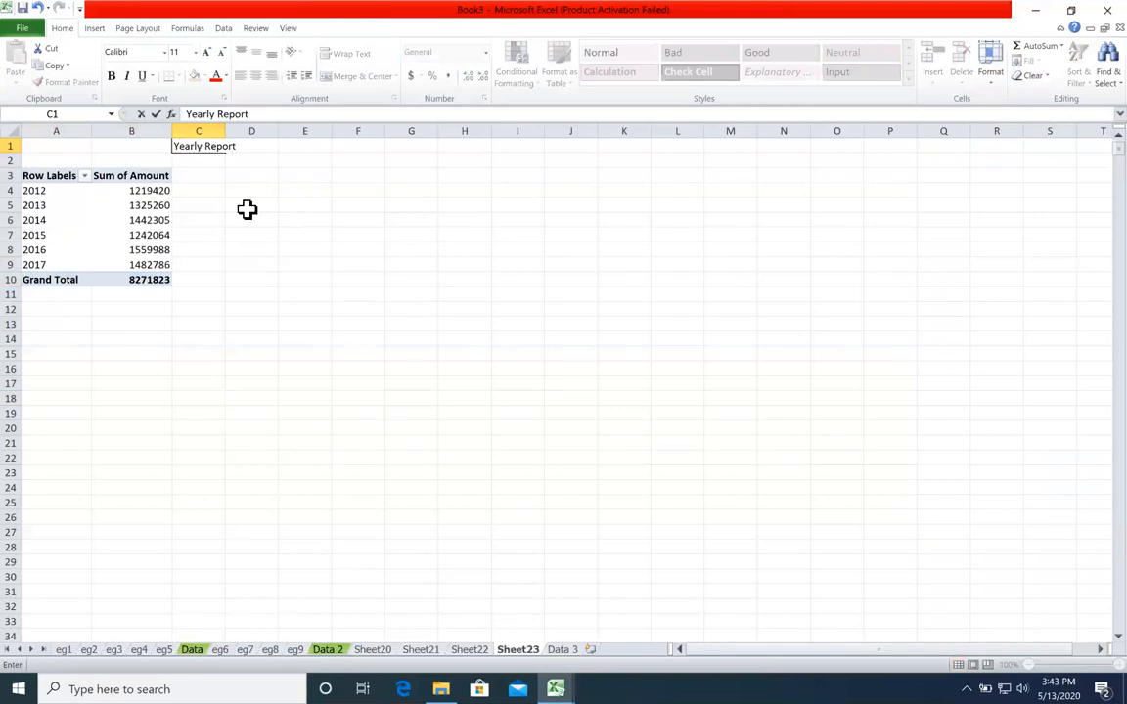
key(Return)
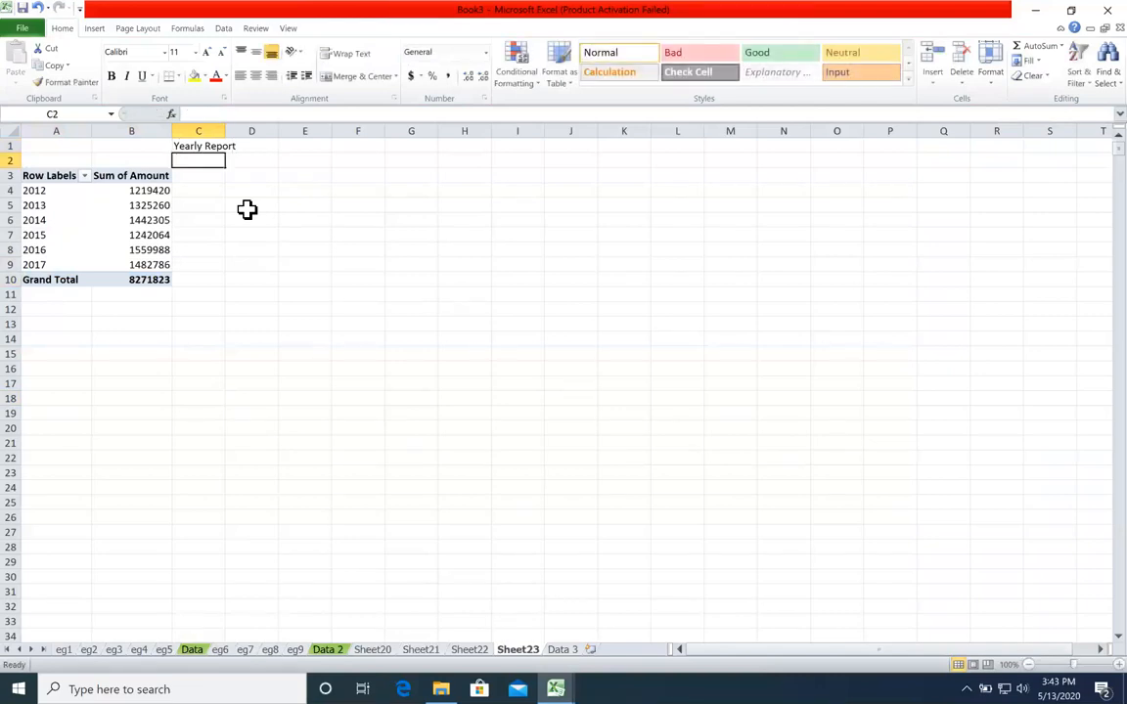
double_click(225, 131)
click(213, 147)
drag(60, 188, 137, 278)
click(137, 279)
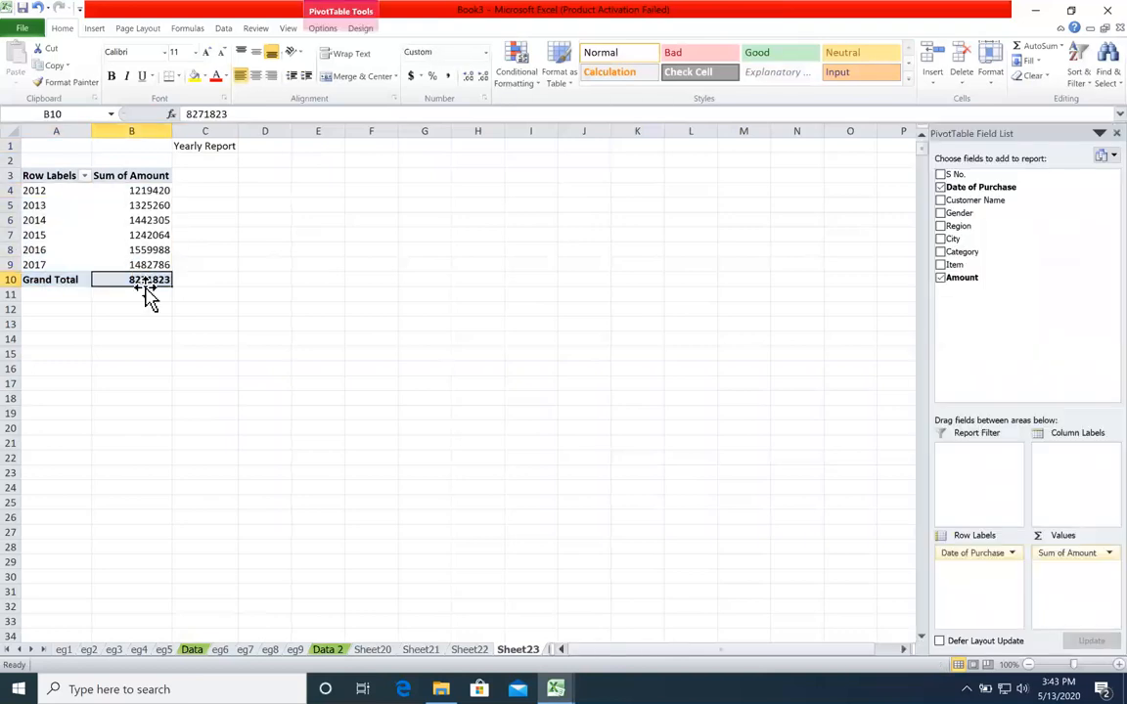
click(329, 381)
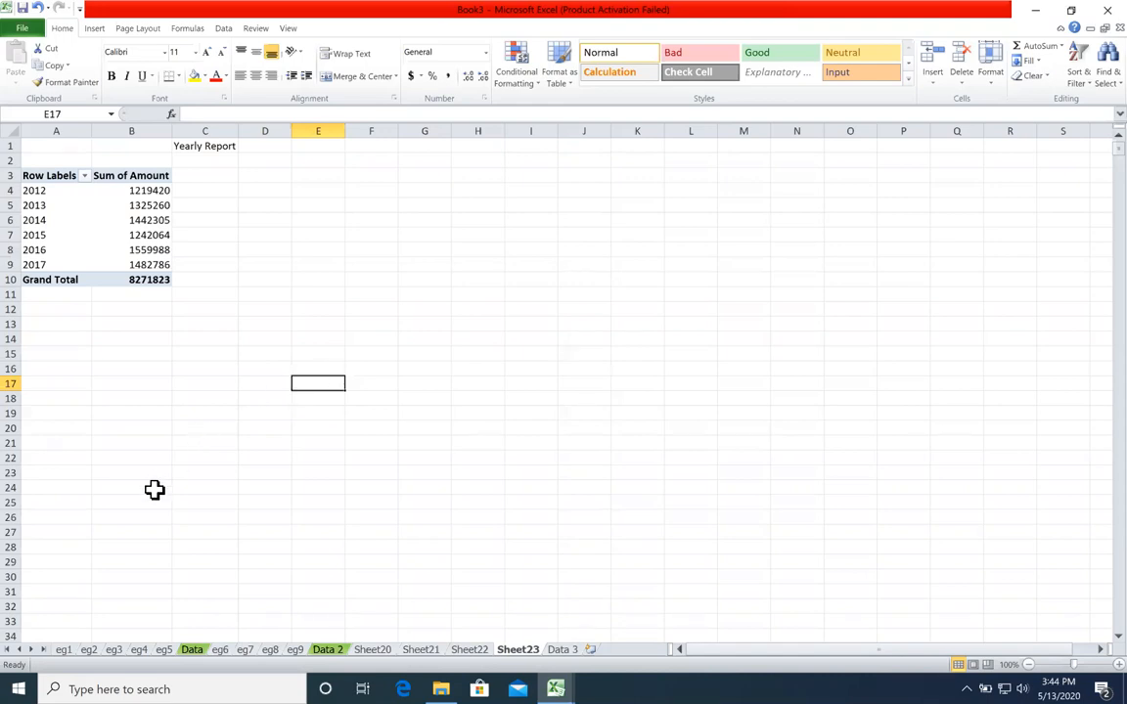
Create another PivotTable from the Data 3 purchase data on a new worksheet
click(561, 649)
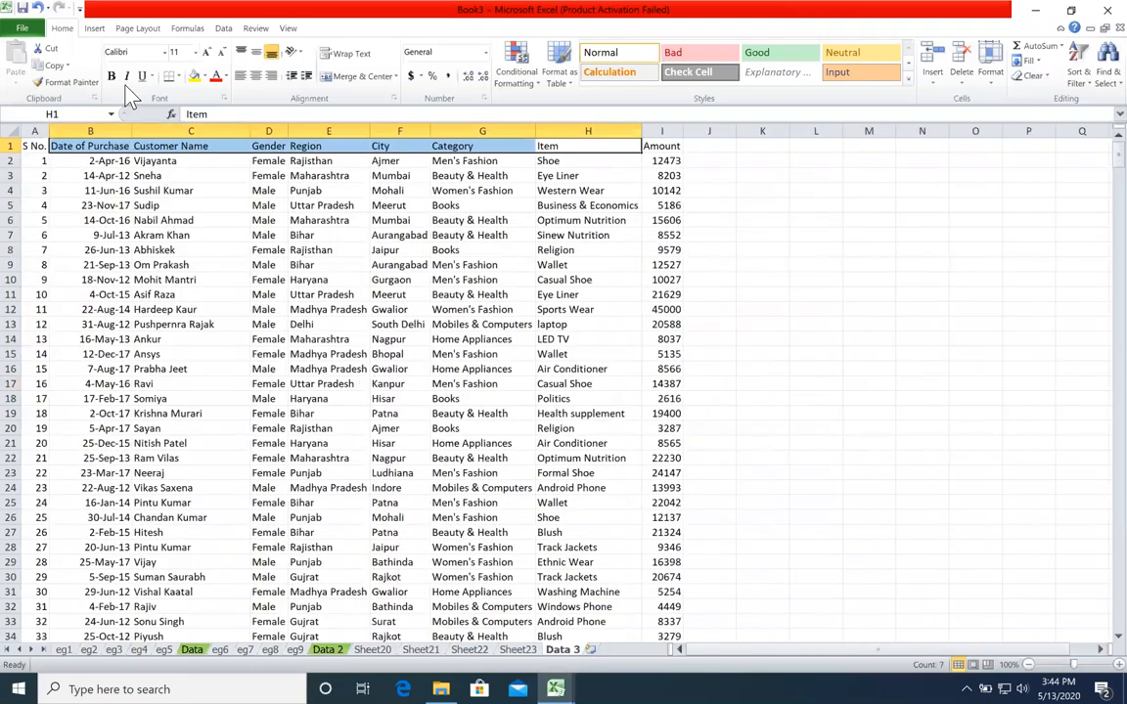
click(93, 27)
click(166, 279)
click(20, 60)
click(734, 358)
click(561, 574)
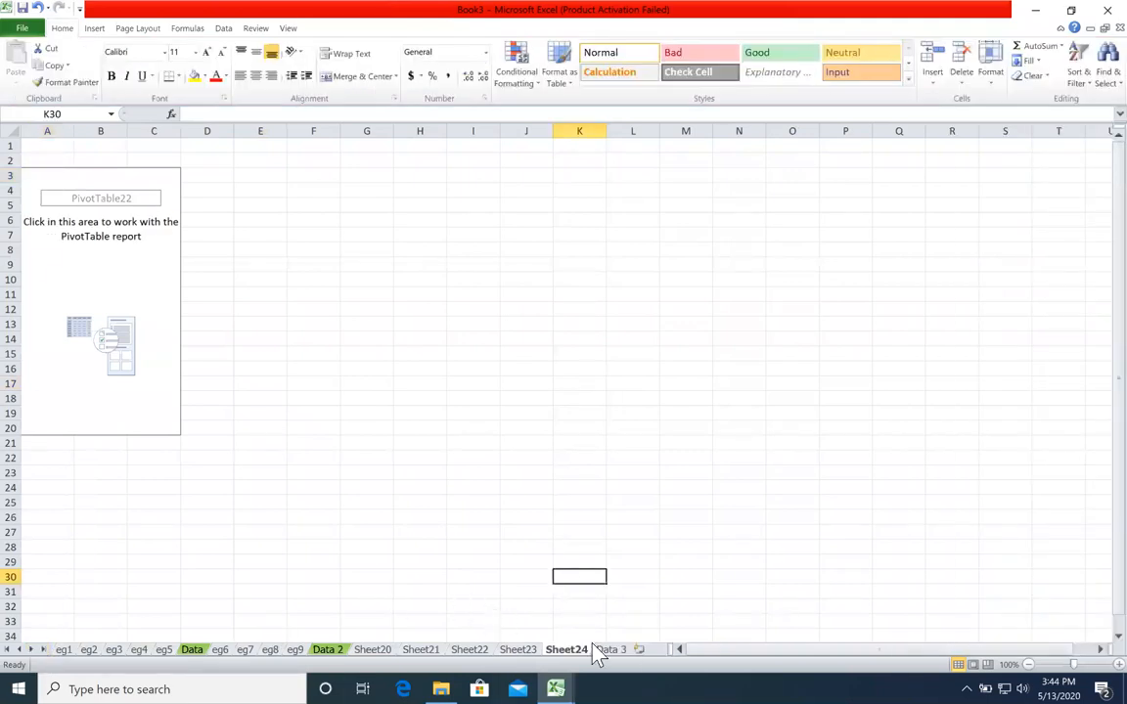
Check the yearly report on Sheet23, and add Date of Purchase to the rows of the empty Sheet24 PivotTable
click(517, 649)
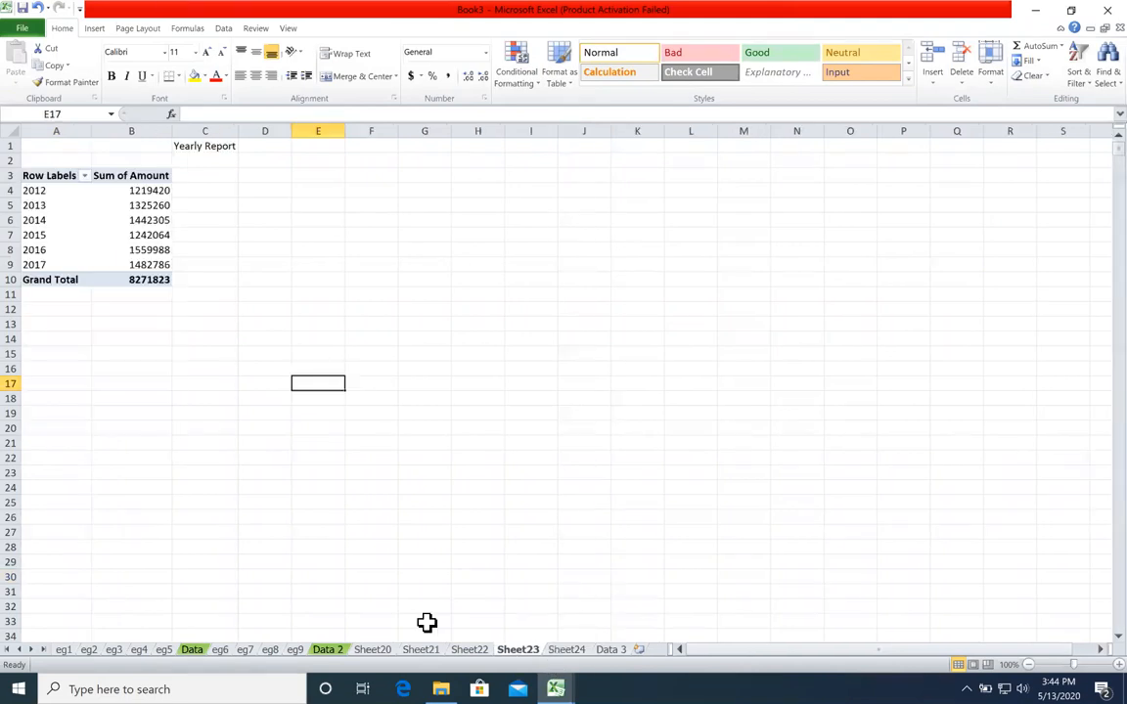
click(128, 220)
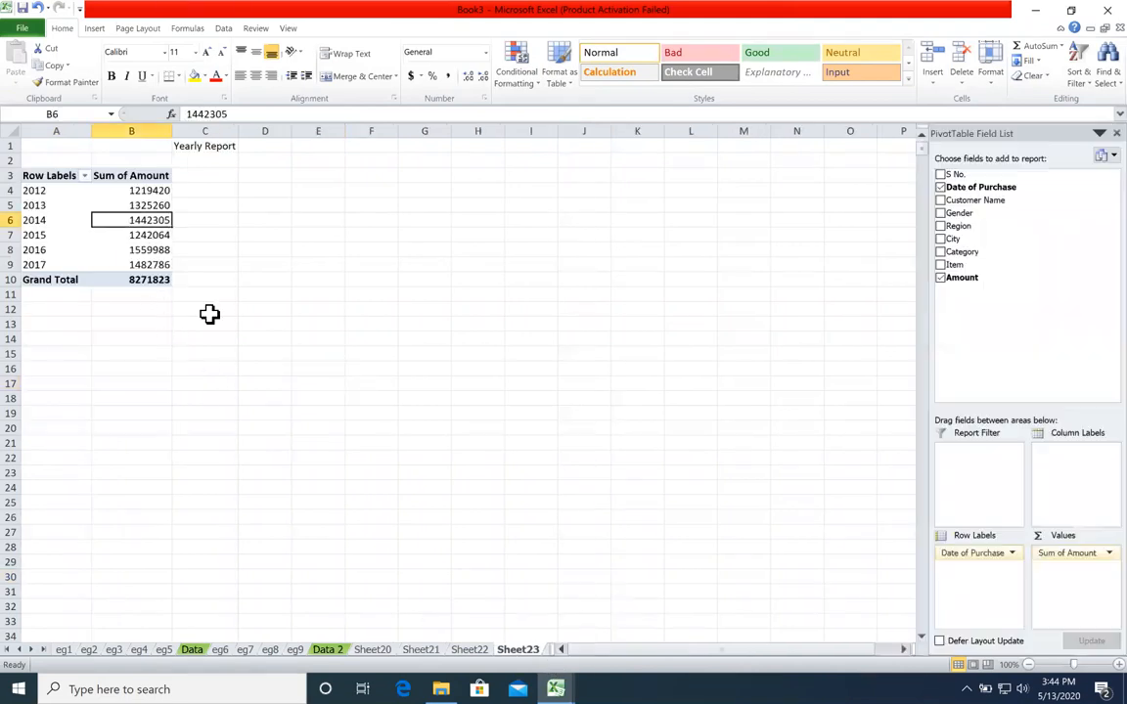
click(550, 650)
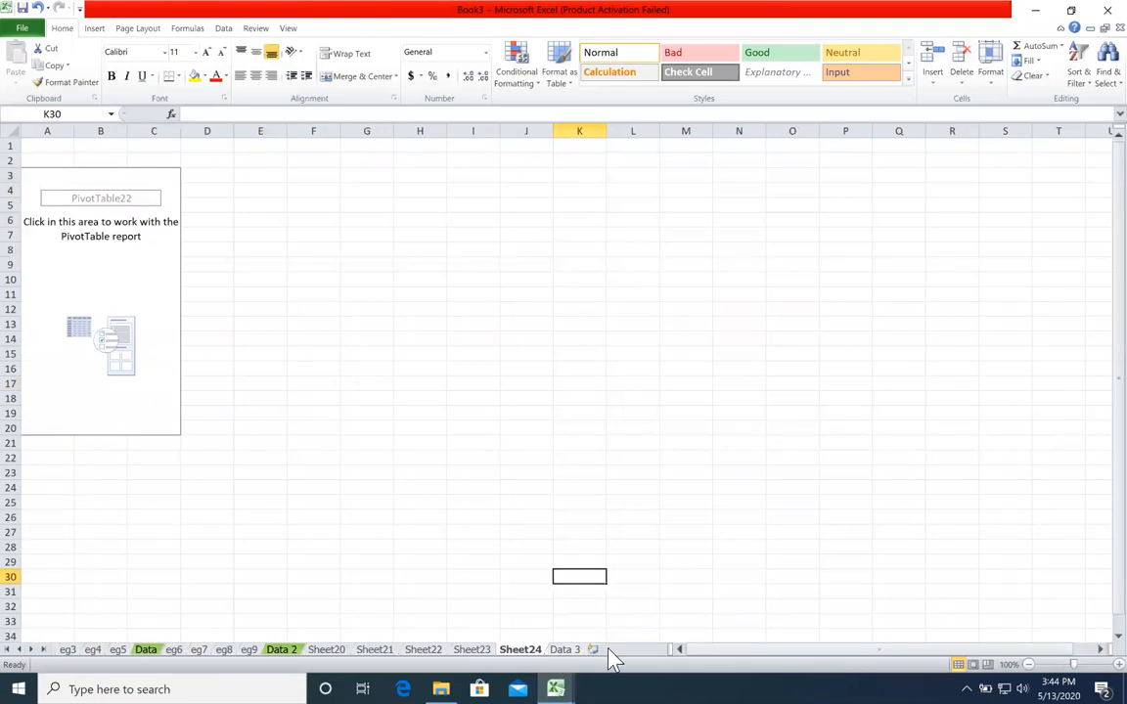
drag(671, 650, 971, 636)
click(97, 200)
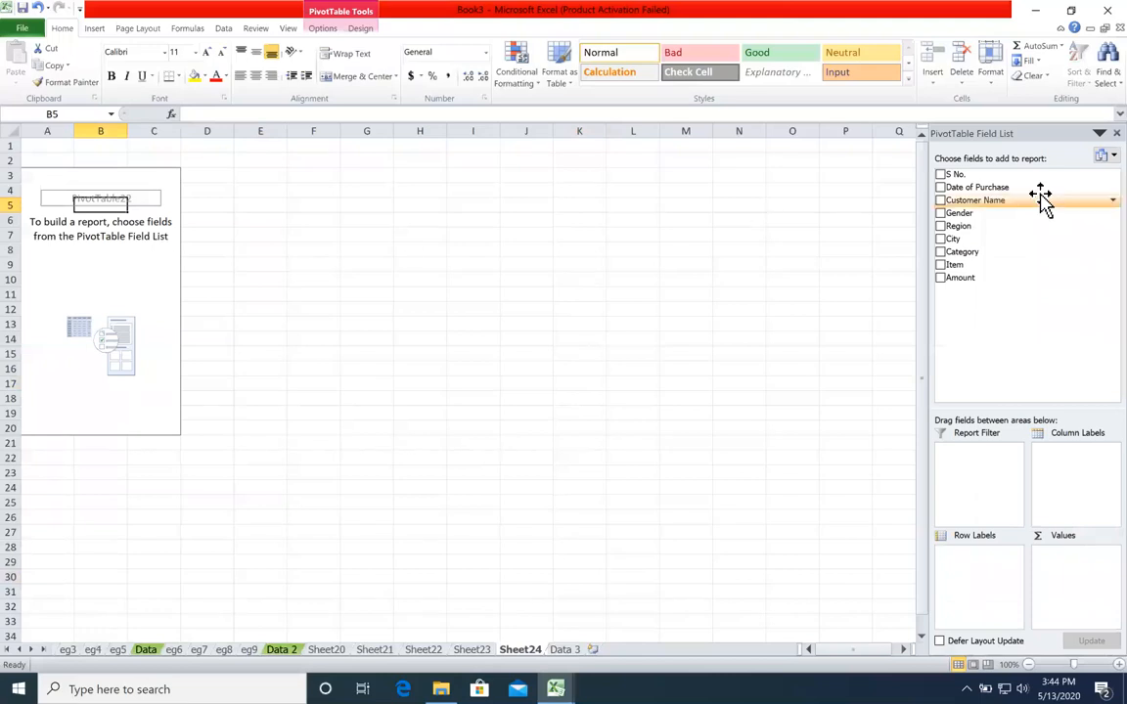
click(941, 188)
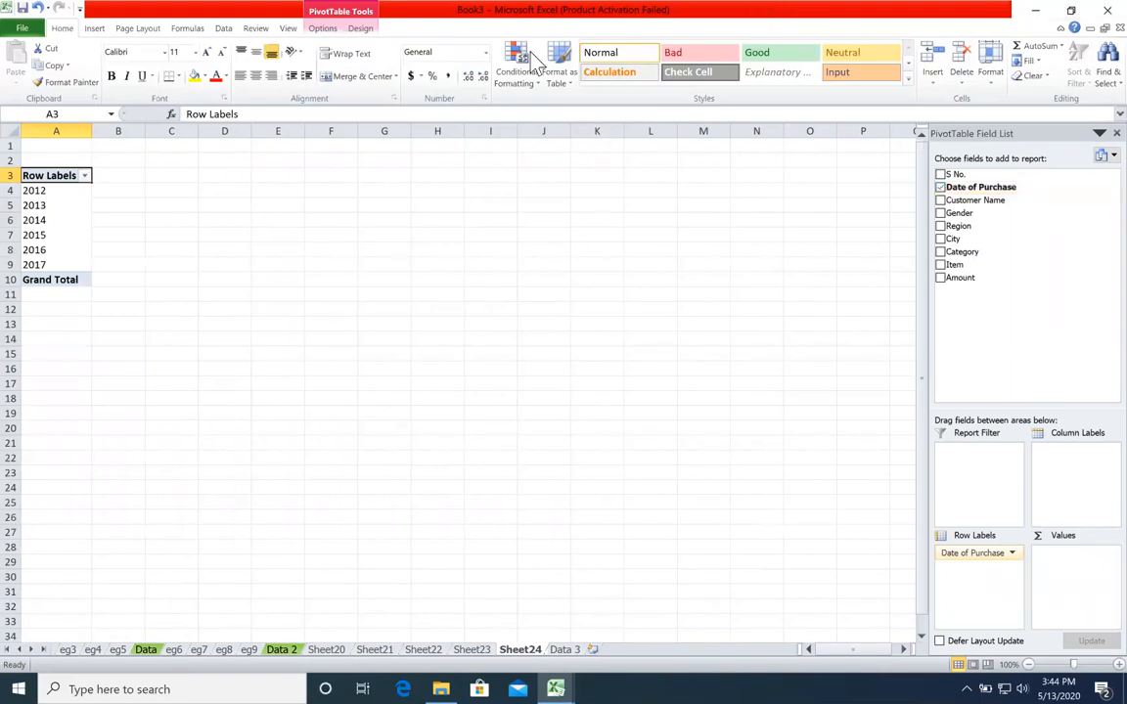
Change the grouping of the Date of Purchase rows on Sheet24 from Years to Months only
click(322, 27)
click(45, 194)
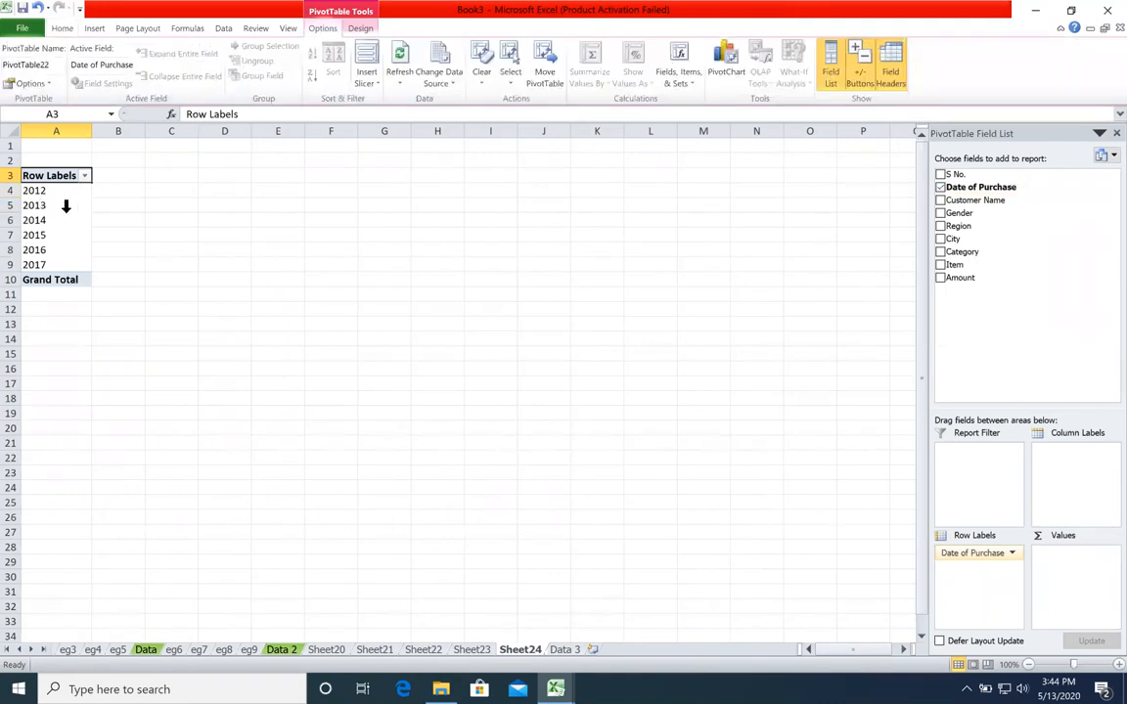
click(66, 203)
click(60, 205)
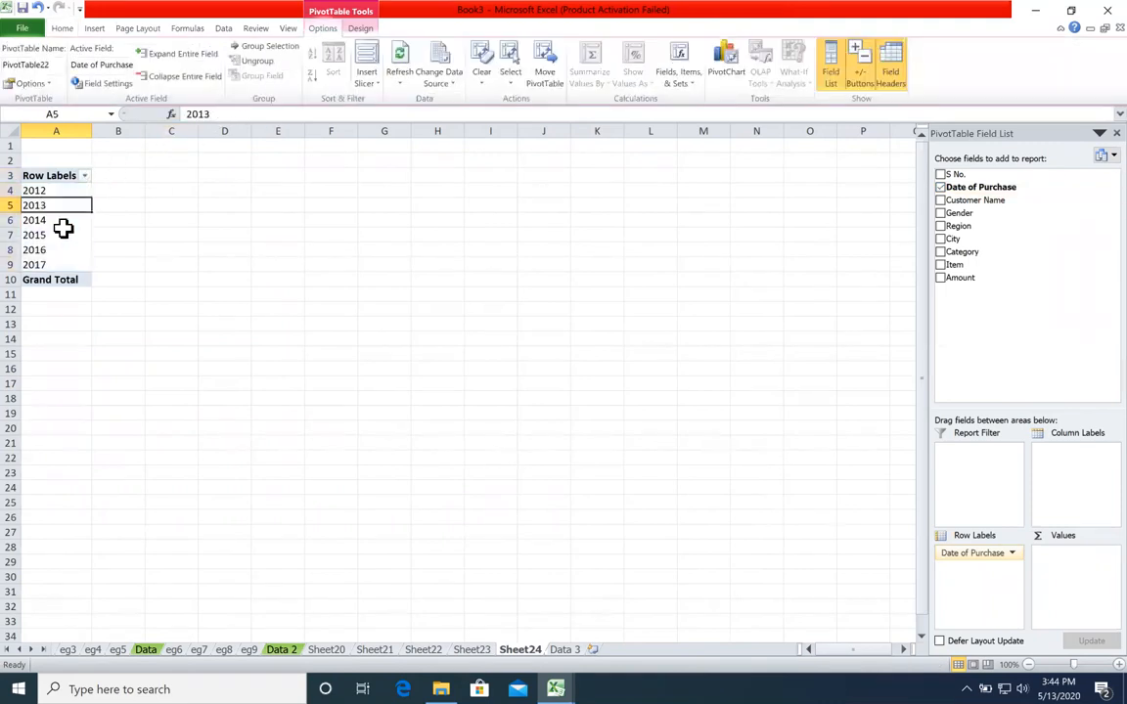
click(247, 76)
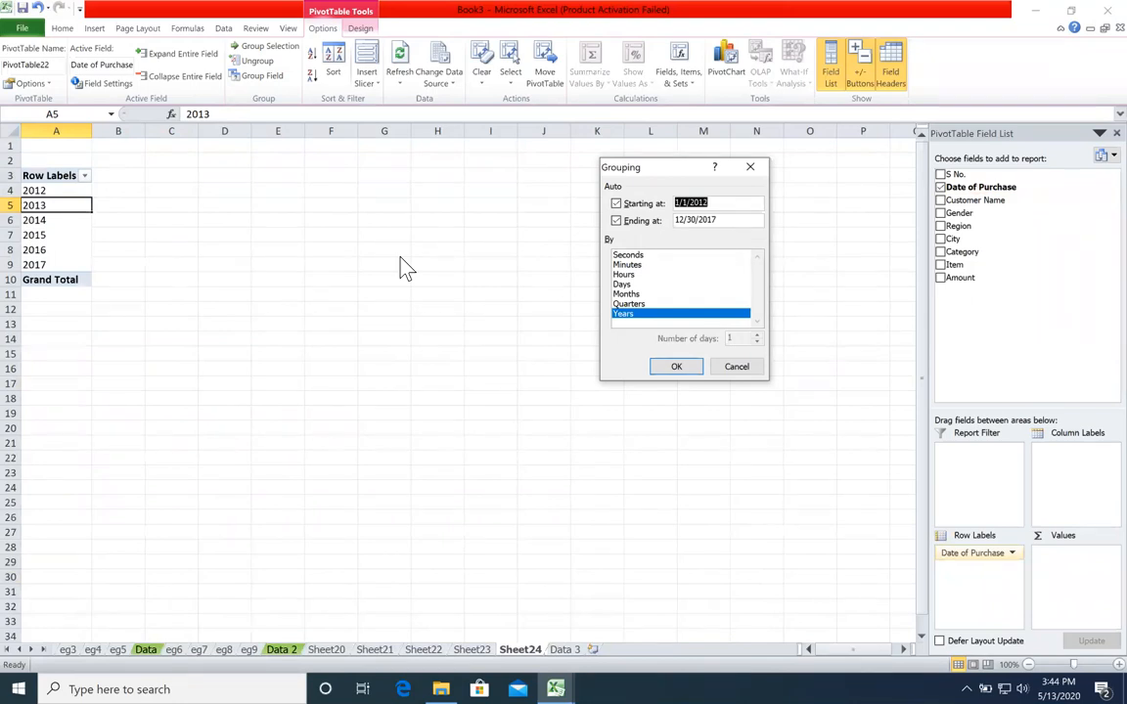
click(624, 316)
click(634, 283)
click(636, 293)
click(637, 285)
click(675, 368)
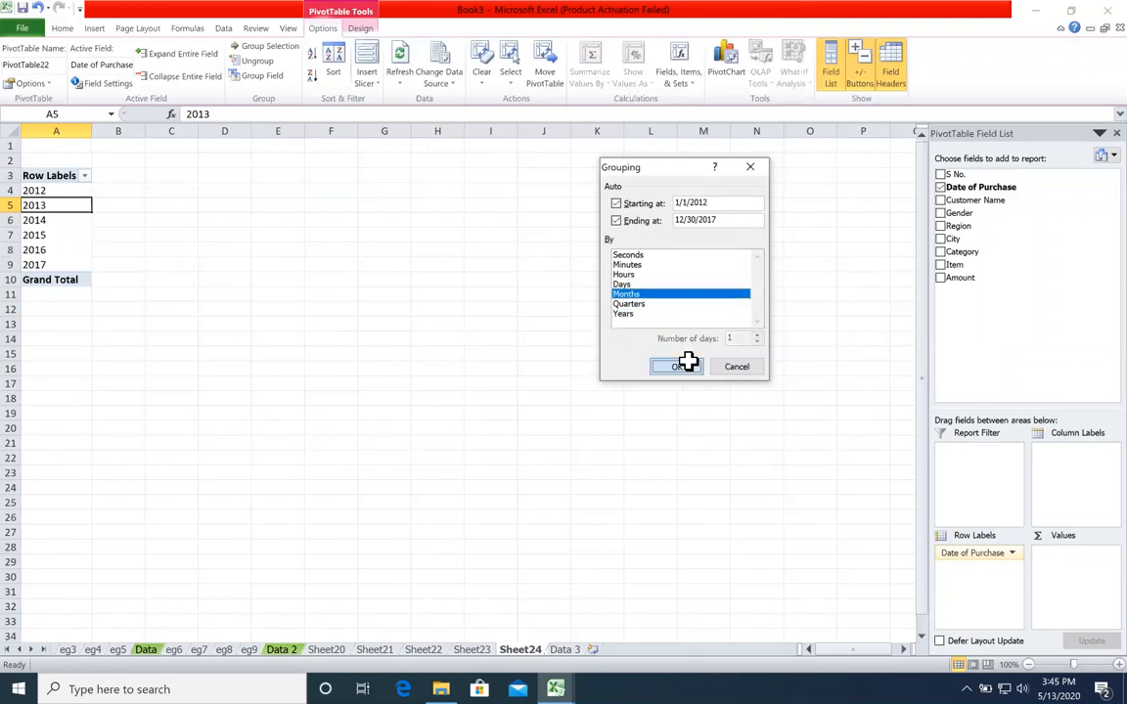
Add Amount to the values of the Sheet24 PivotTable and enter the title "Monthly Report" in cell C1
click(940, 277)
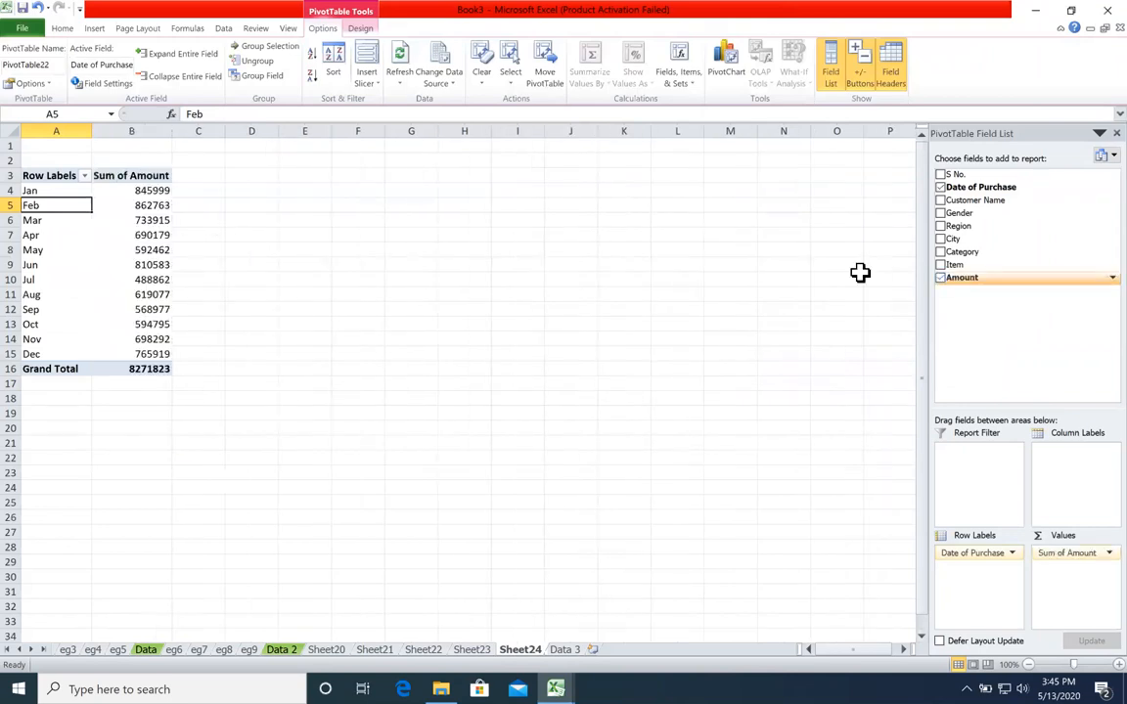
click(188, 146)
text(Month)
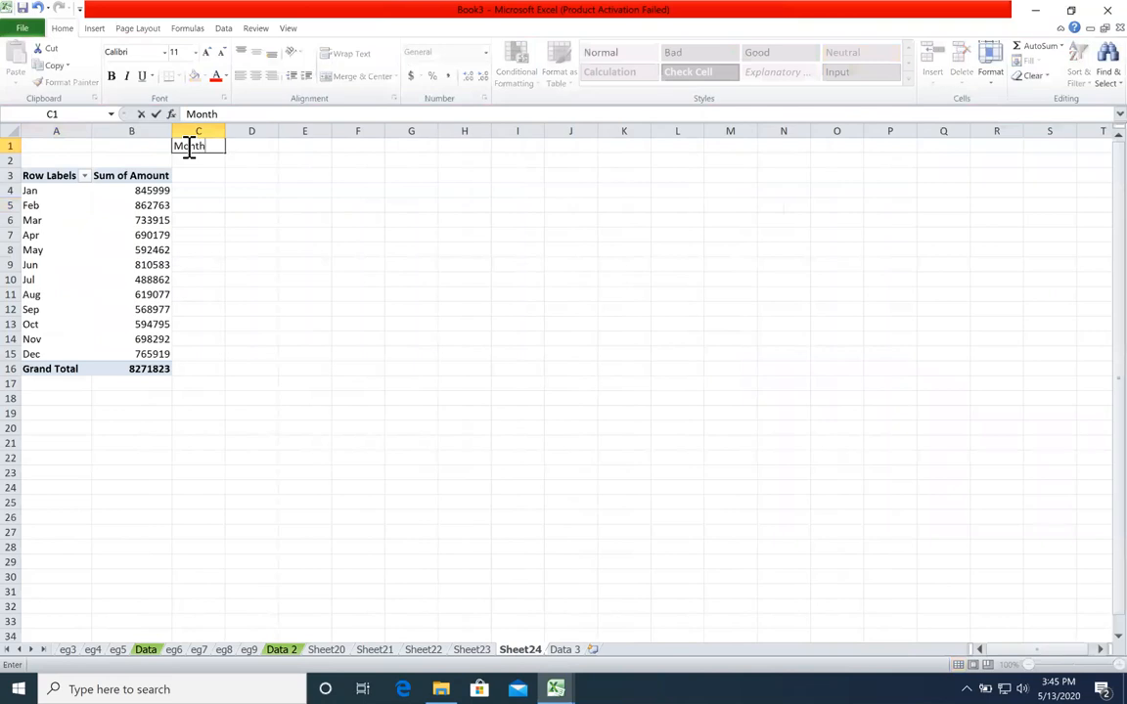
text(ly Reporyt)
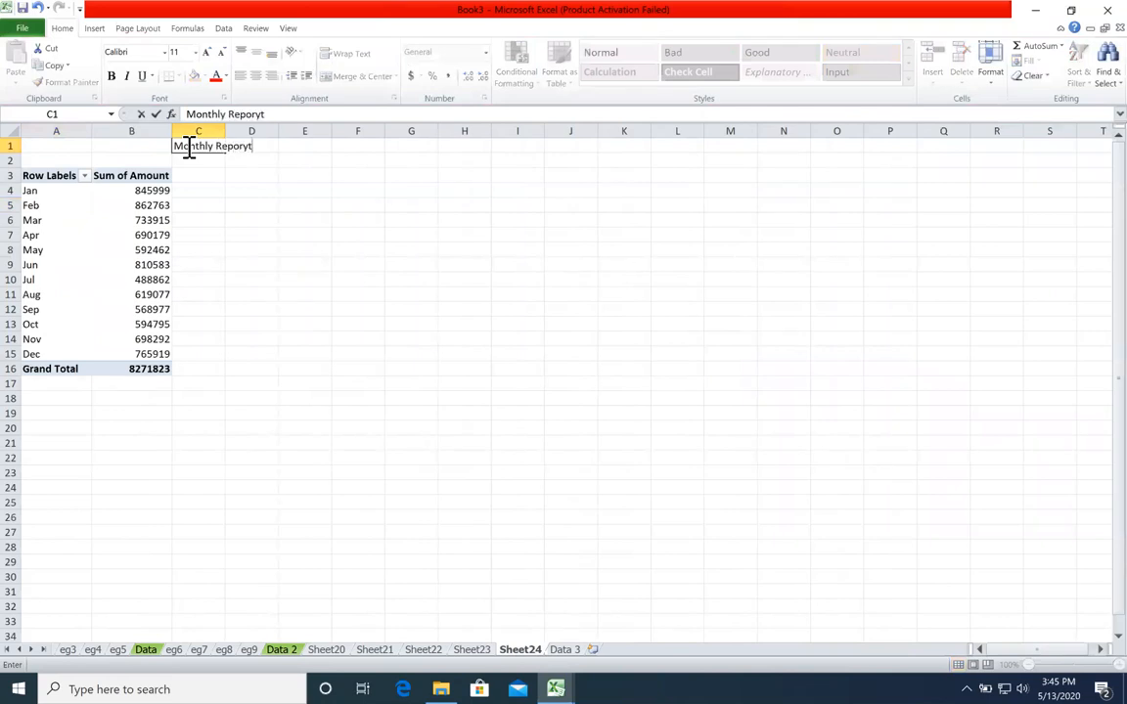
key(BackSpace)
text(t)
key(Return)
click(186, 147)
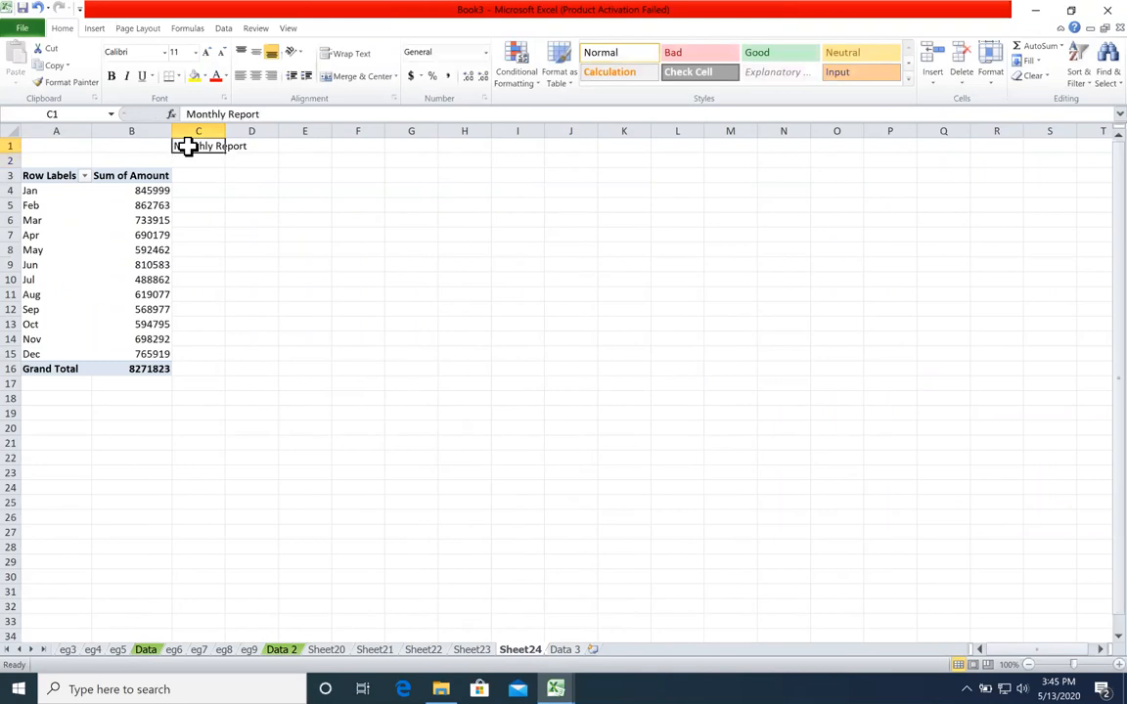
click(252, 188)
Examine the Grouping options for the month rows on Sheet24 without applying a change
click(169, 201)
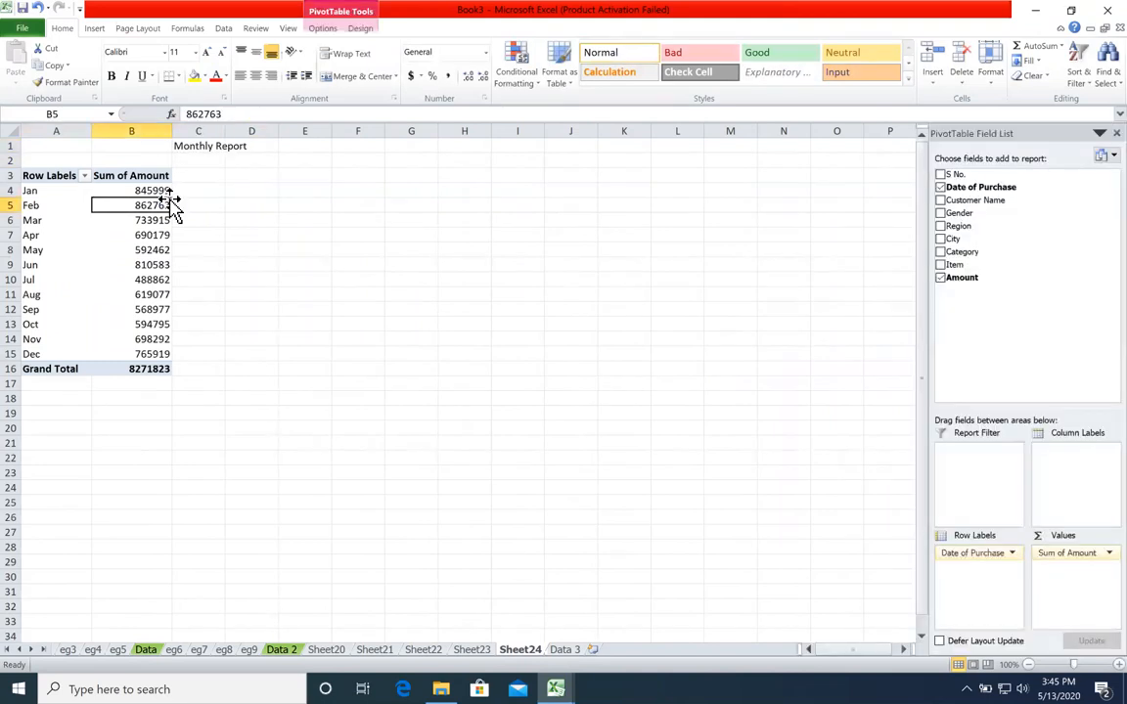
click(46, 204)
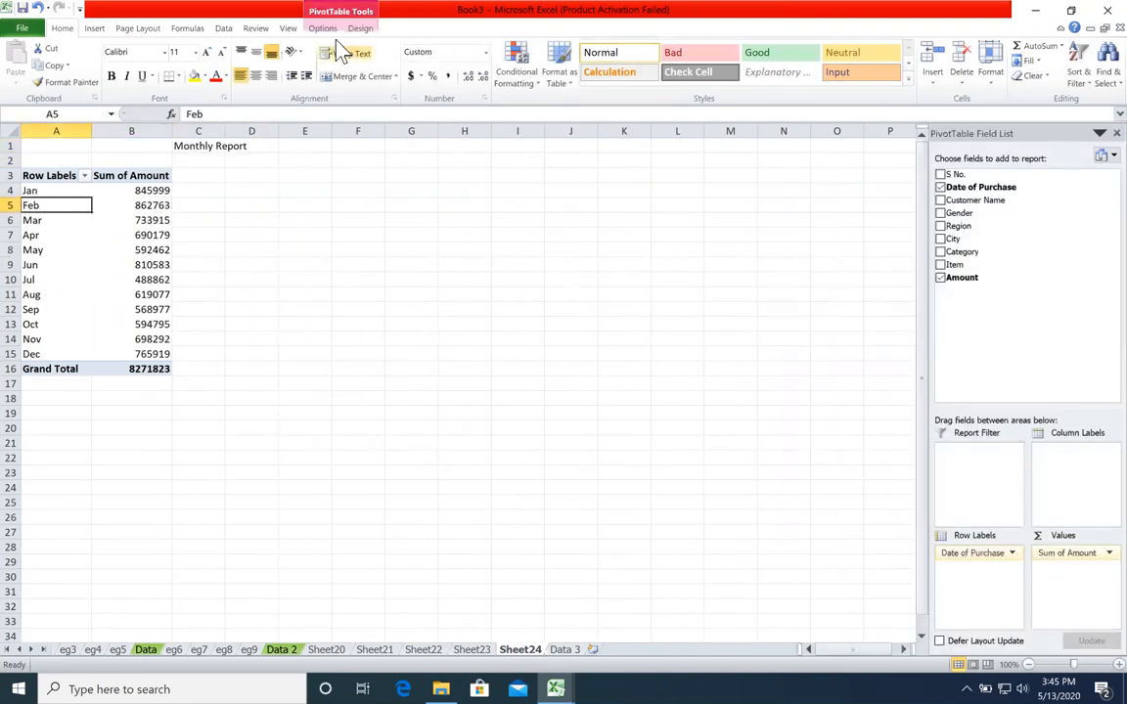
click(323, 27)
click(246, 78)
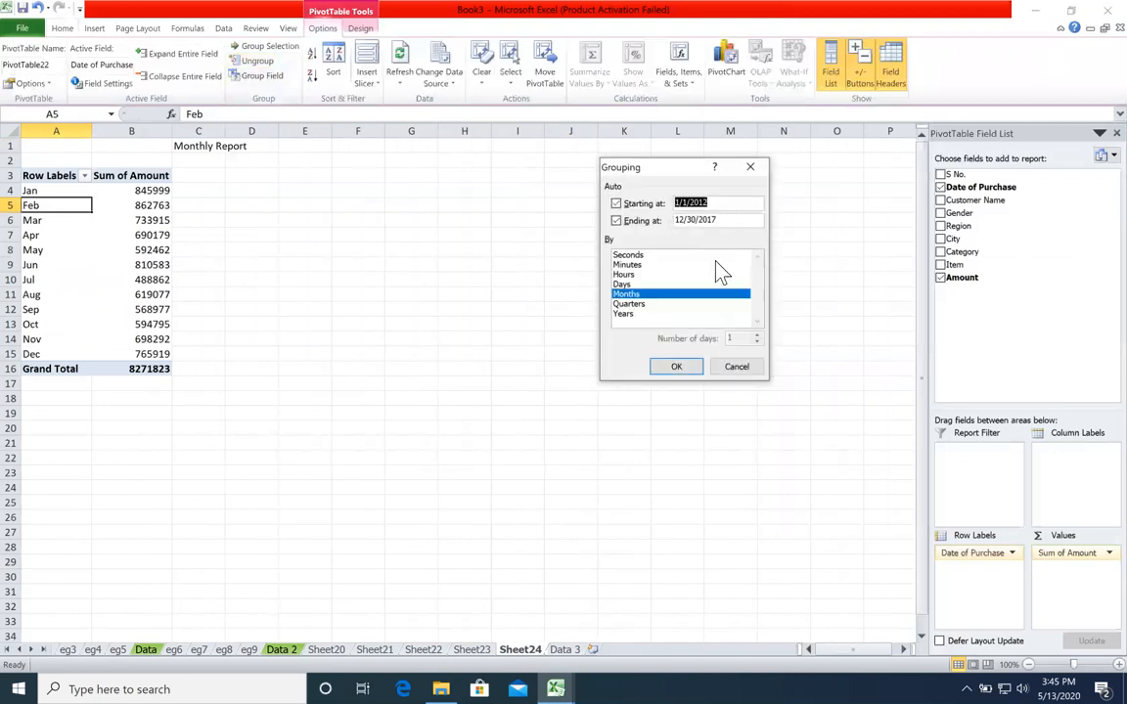
click(751, 368)
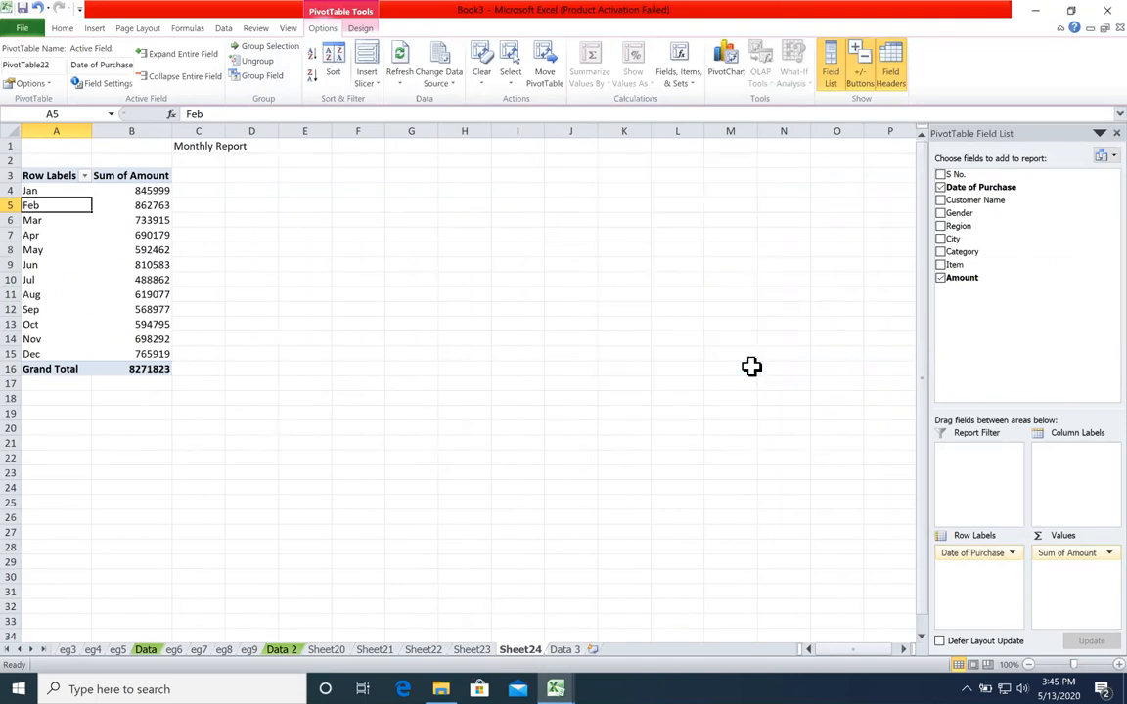
click(751, 368)
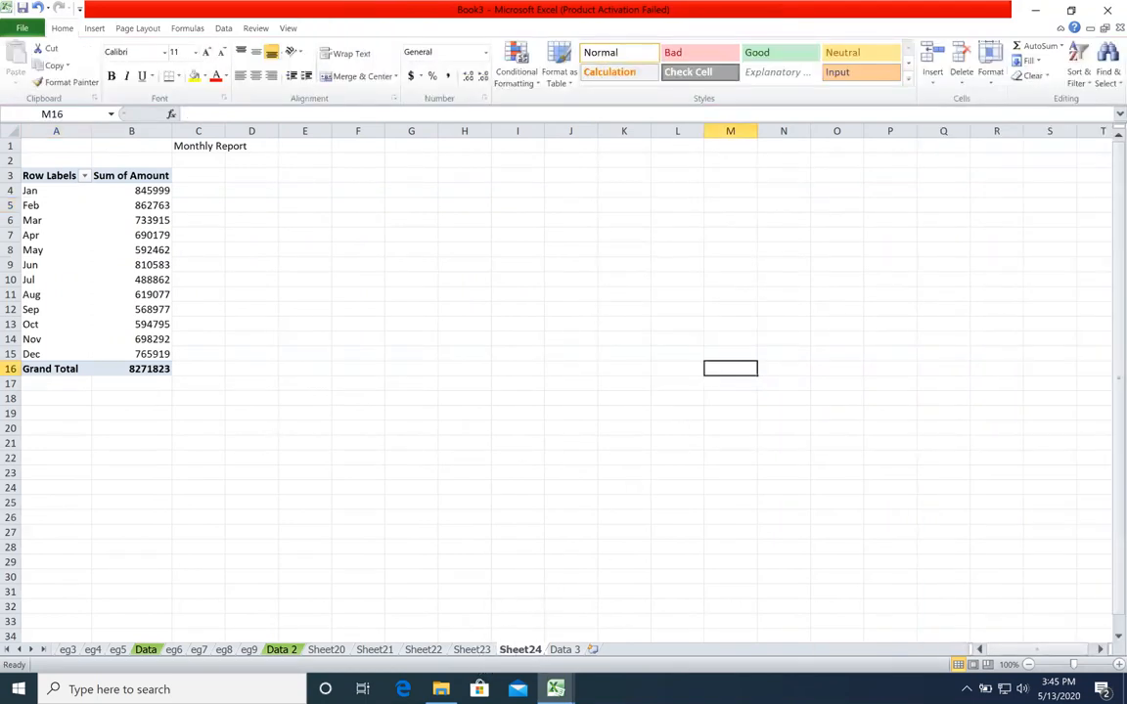
Compare the reports on Sheet23 and Sheet24, and change the grouping of the Sheet24 date rows from Months to Quarters
click(473, 651)
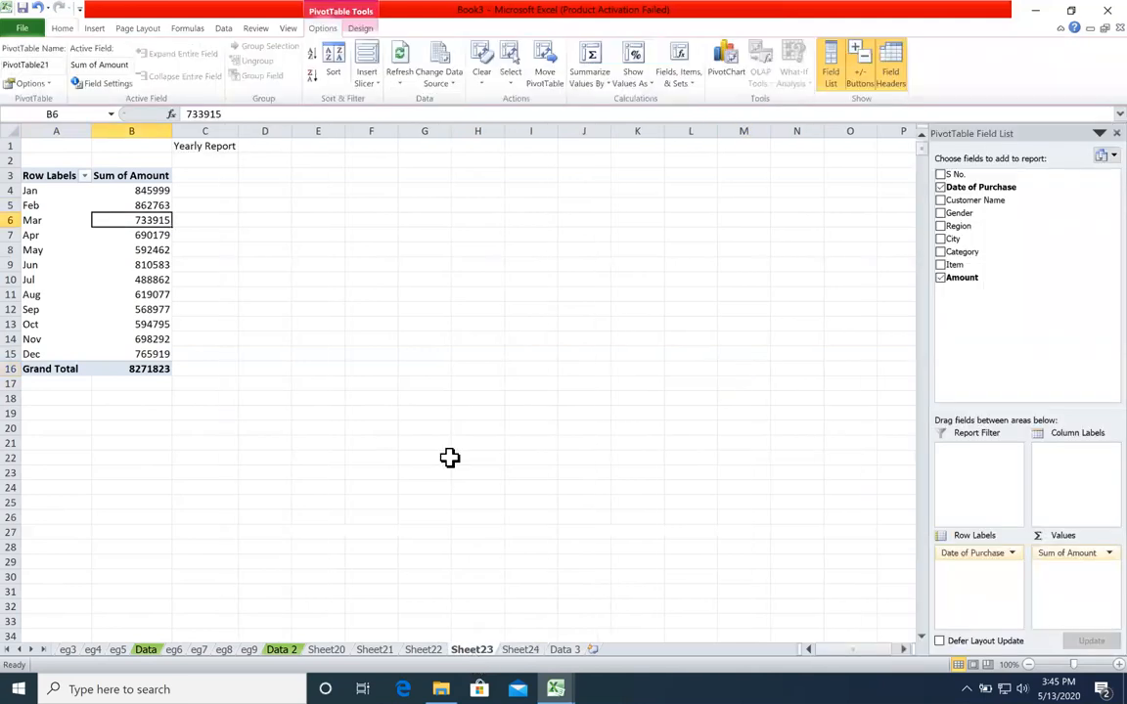
click(217, 145)
drag(50, 193, 131, 340)
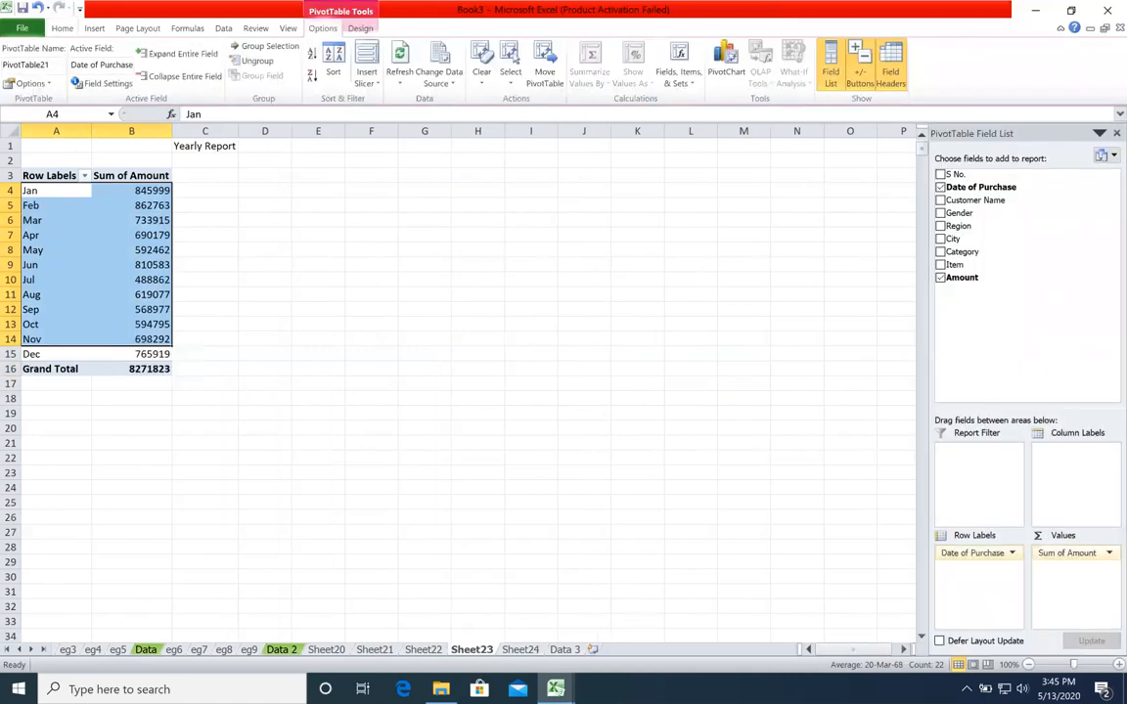
click(520, 650)
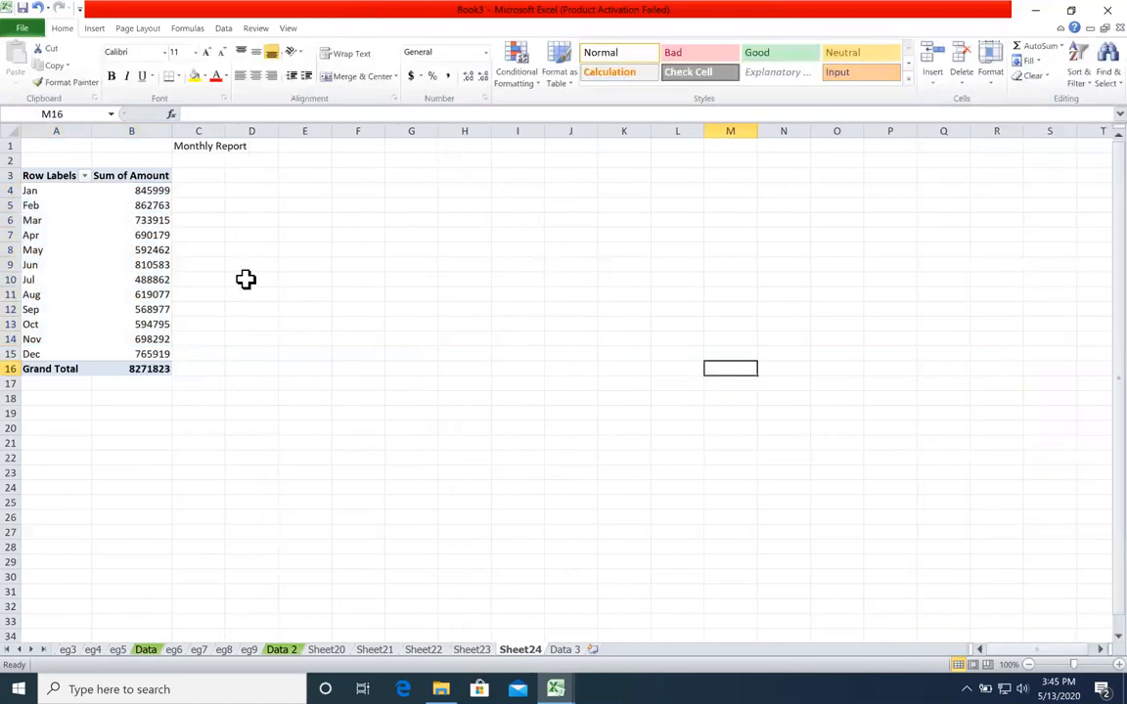
click(53, 250)
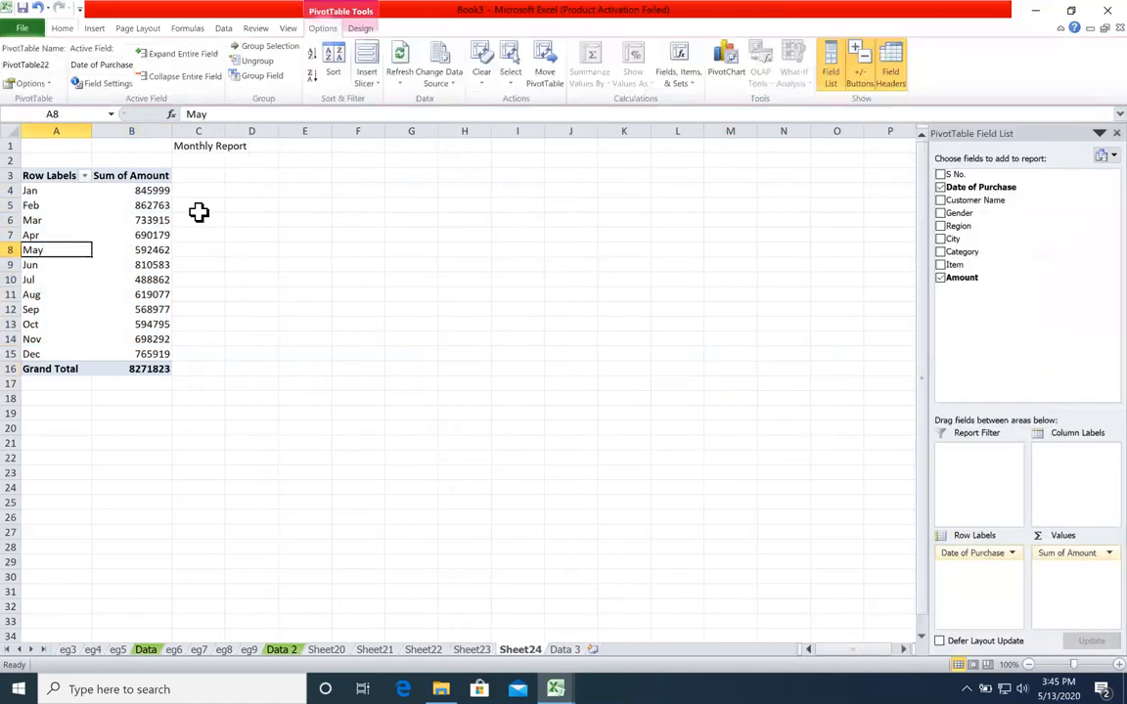
click(266, 78)
click(630, 293)
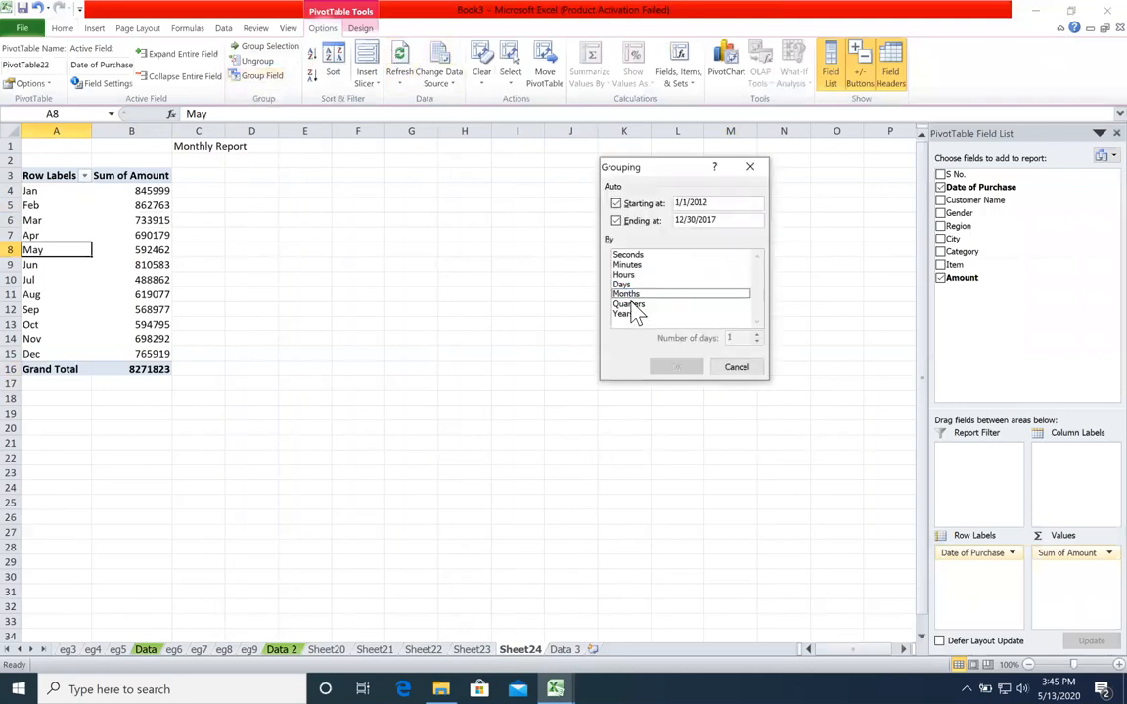
click(629, 304)
click(669, 365)
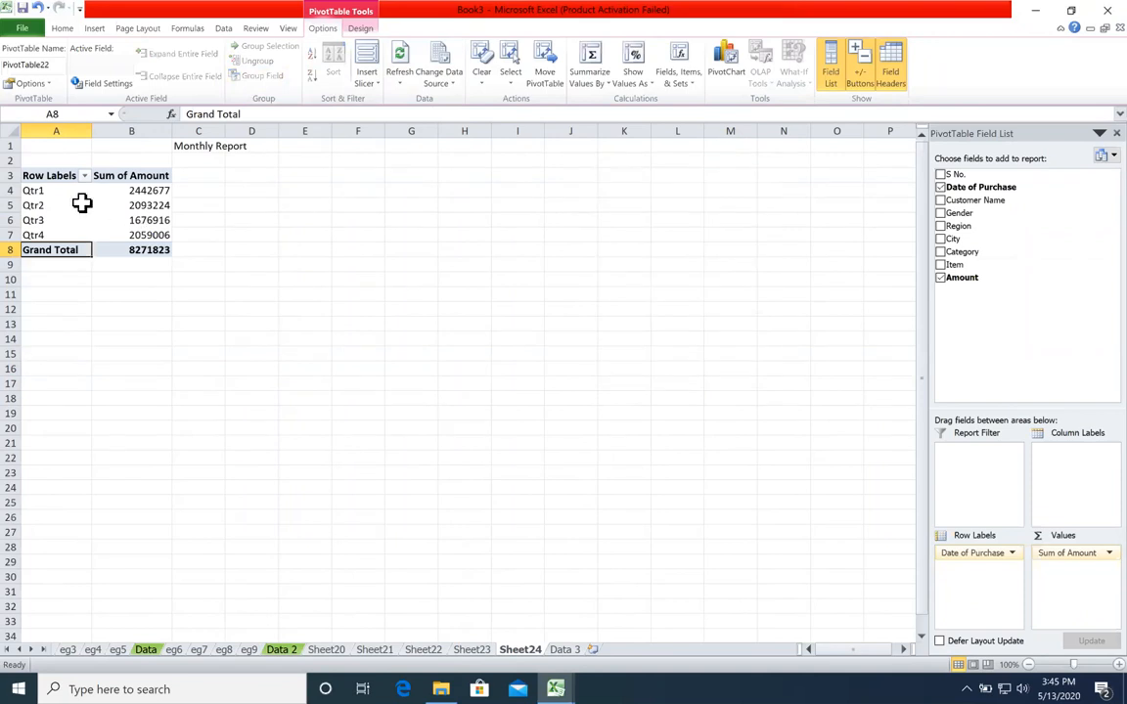
Ungroup the Date of Purchase rows in the Sheet23 PivotTable and check the effect on Sheet24
click(483, 651)
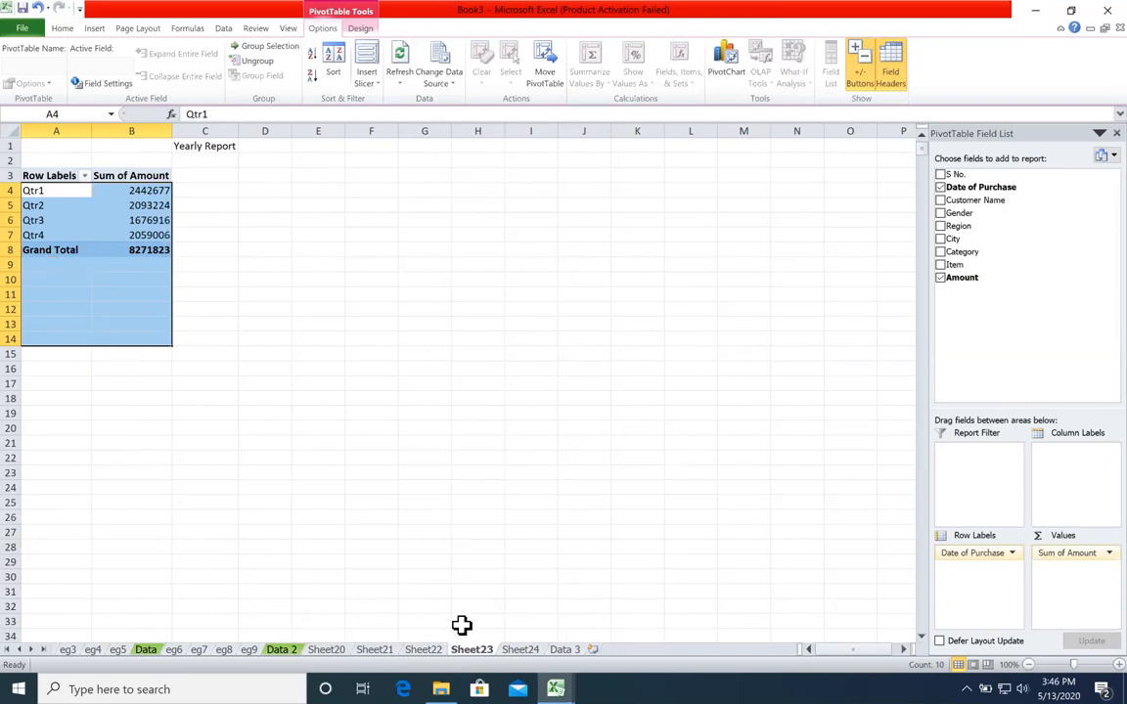
click(56, 205)
click(272, 60)
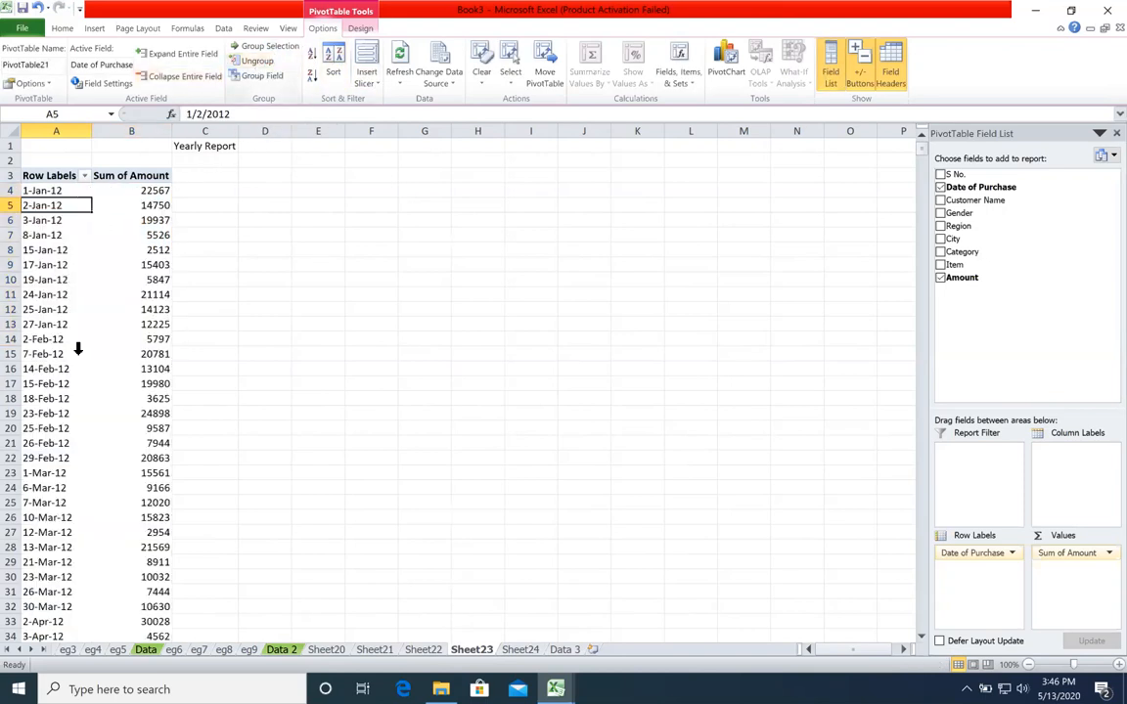
click(517, 650)
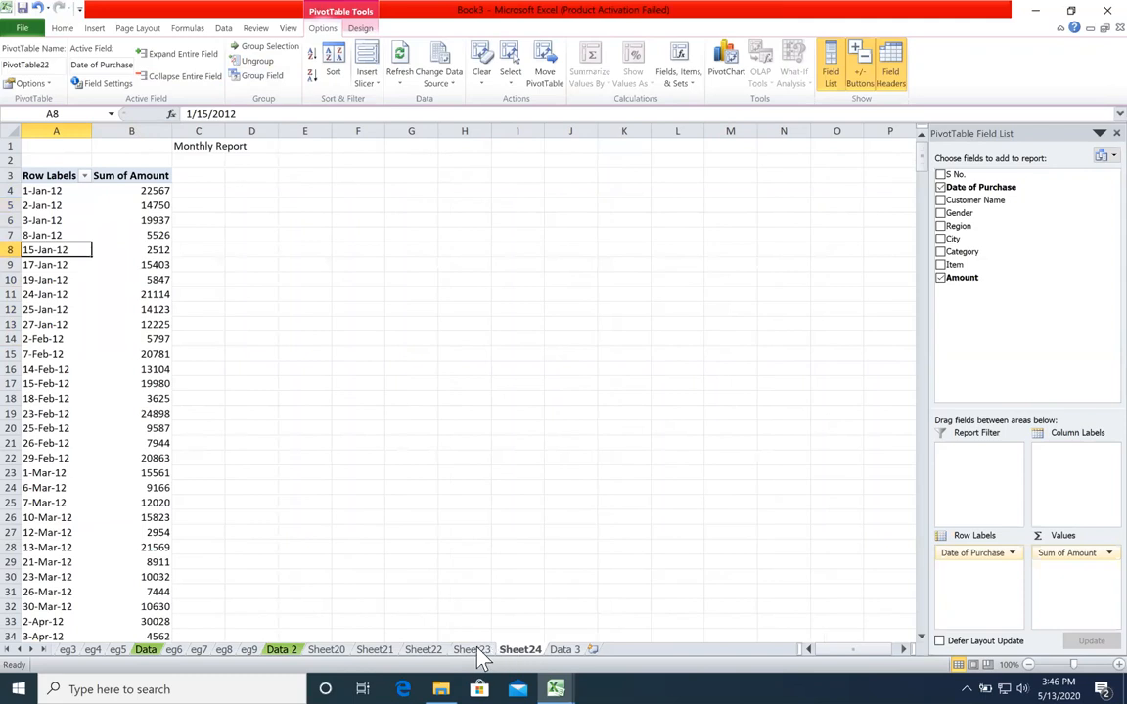
click(473, 650)
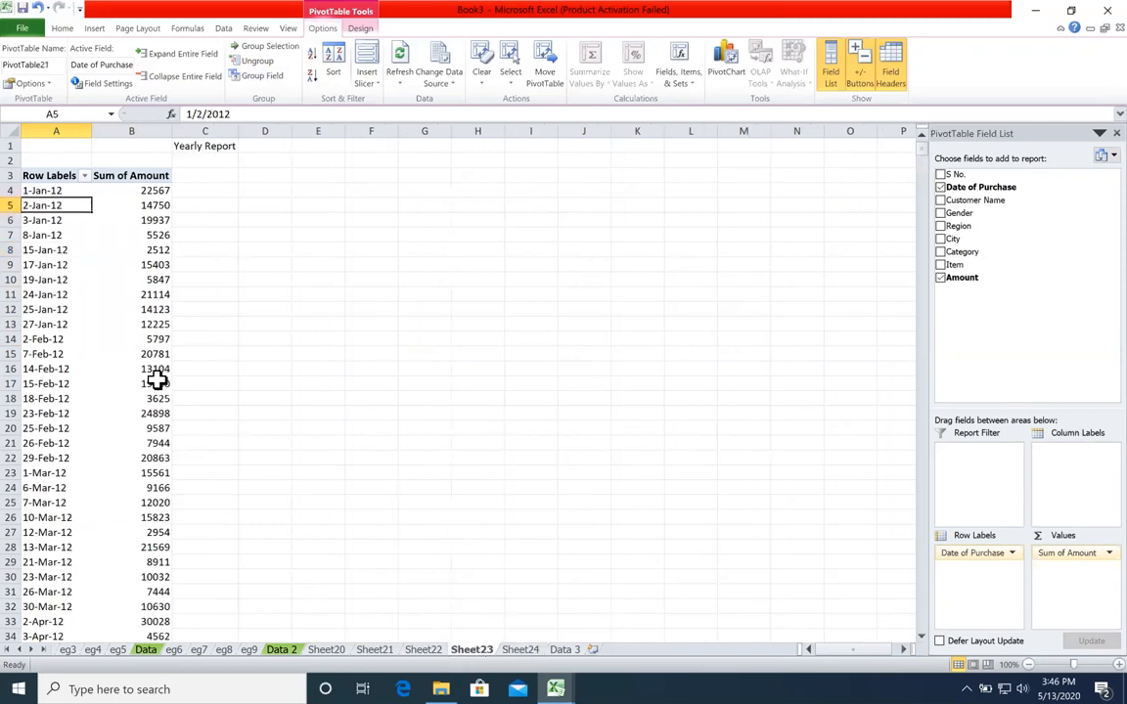
Remove Amount from the Sheet23 PivotTable, and examine its date Grouping options and the Data 3 source data
click(940, 278)
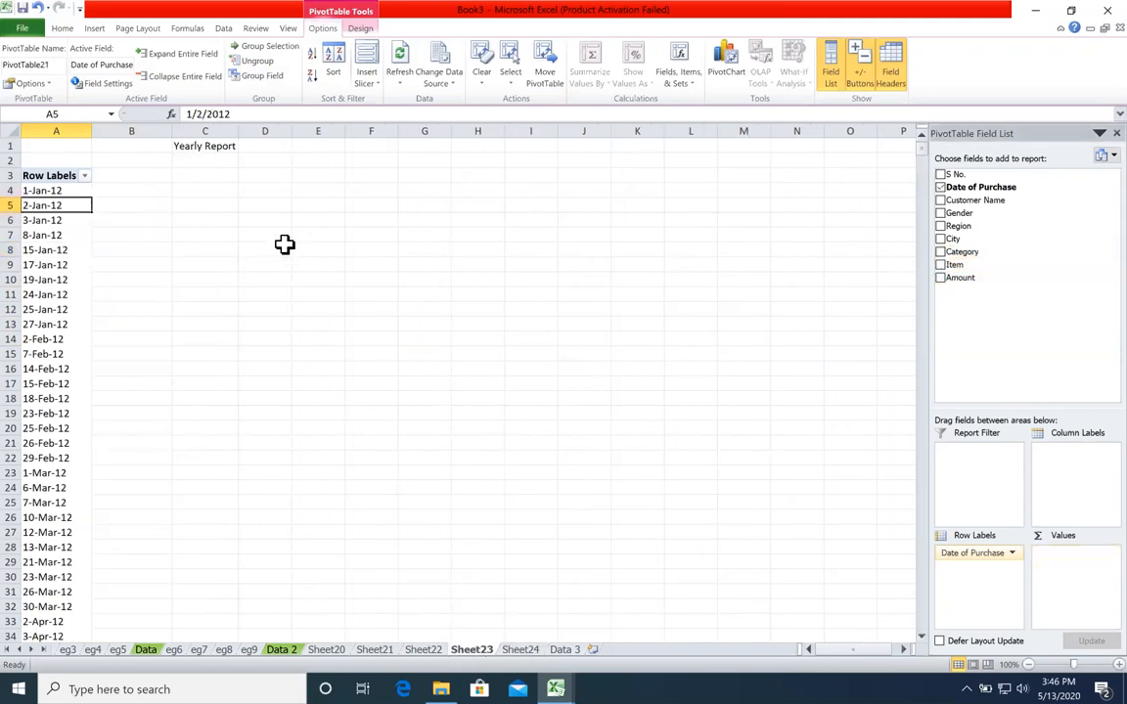
click(133, 207)
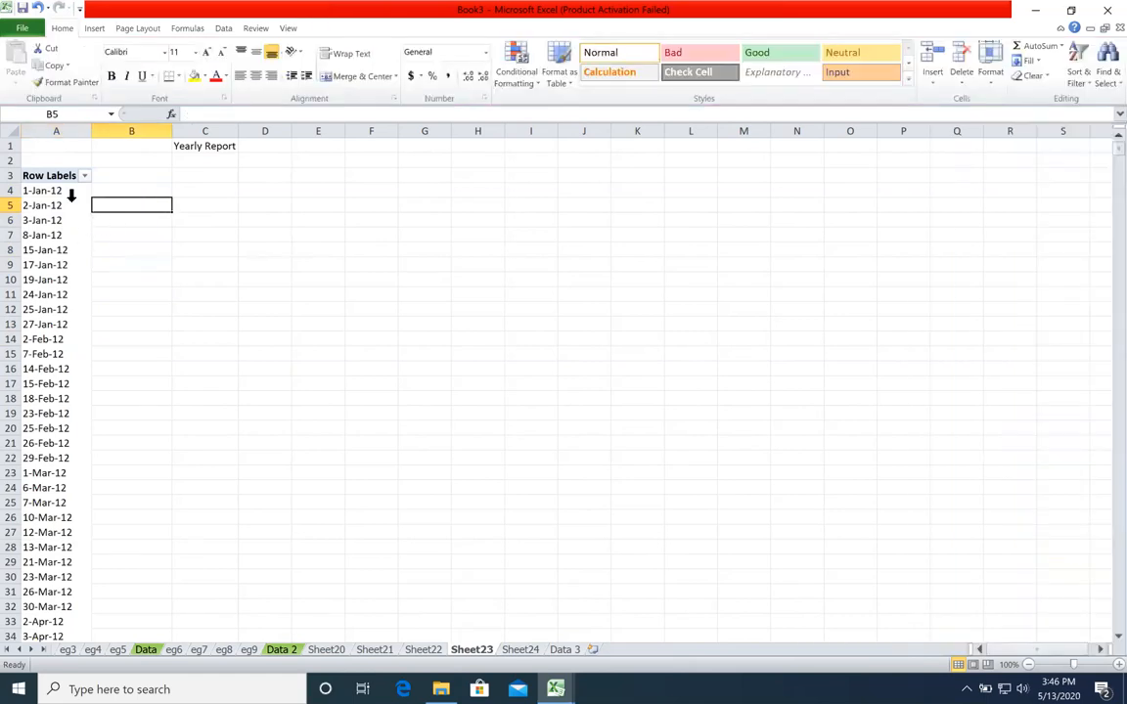
click(73, 206)
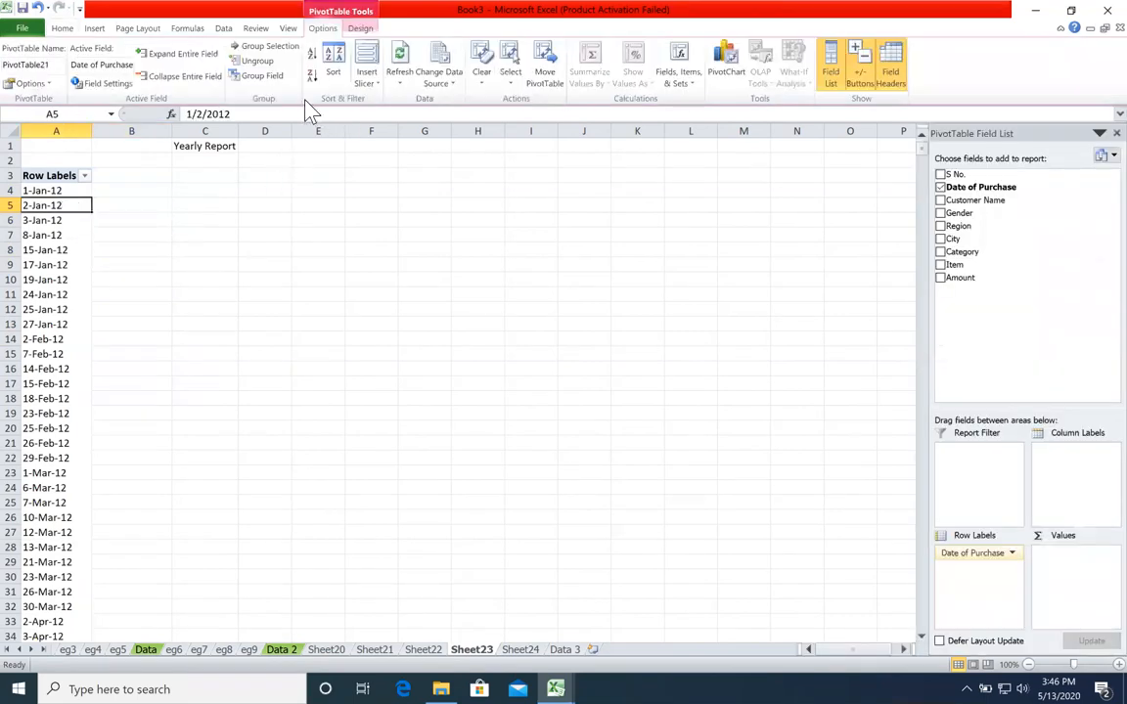
click(256, 75)
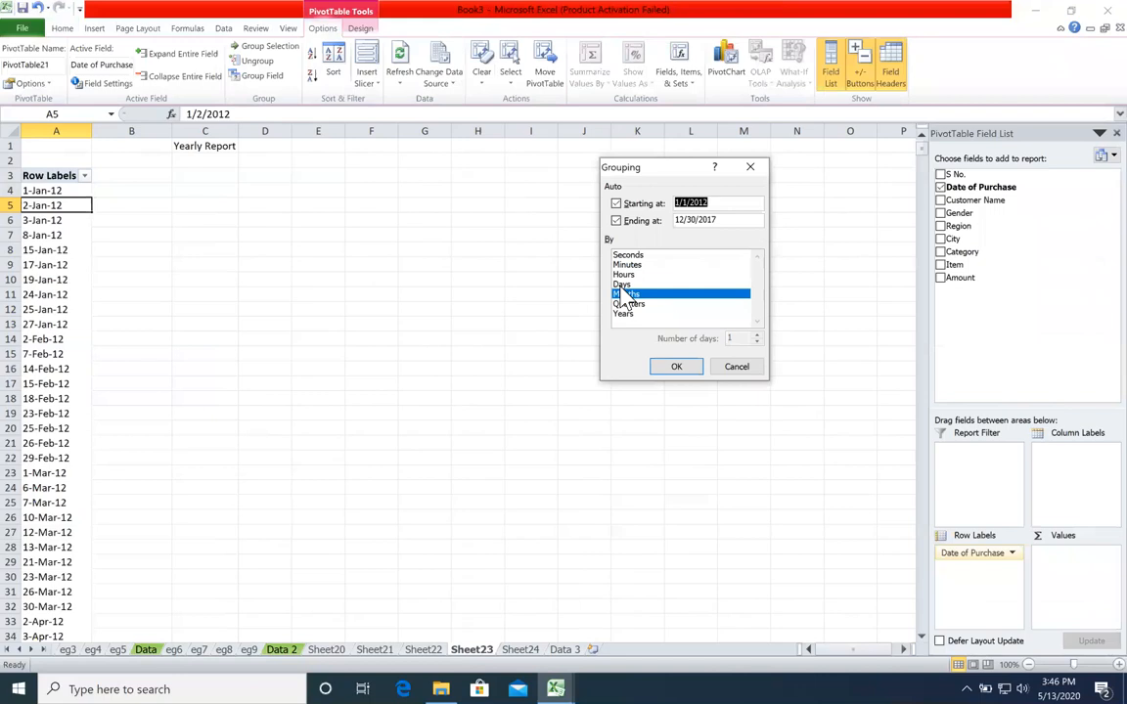
click(736, 366)
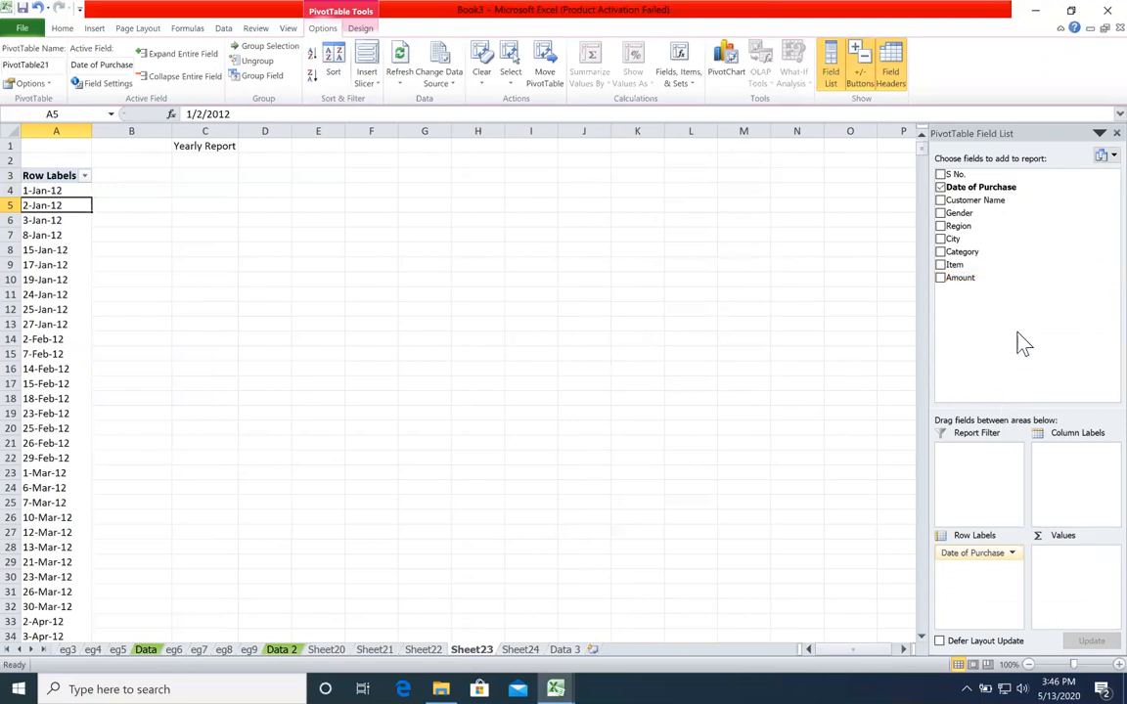
click(573, 649)
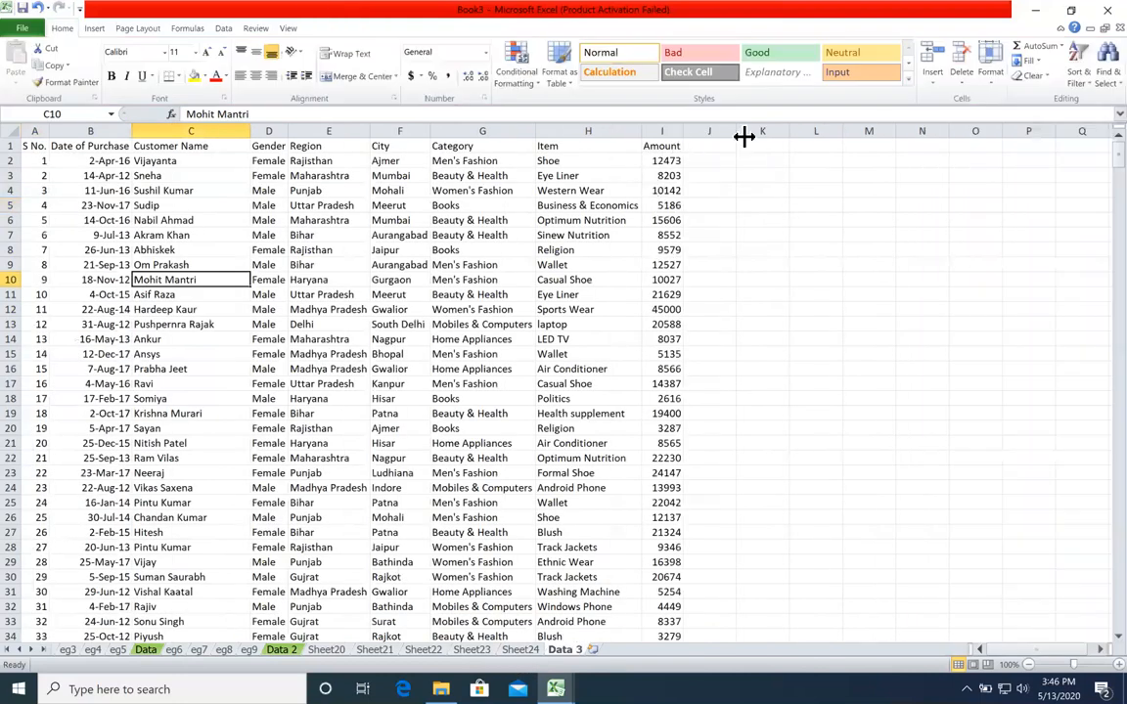
click(504, 650)
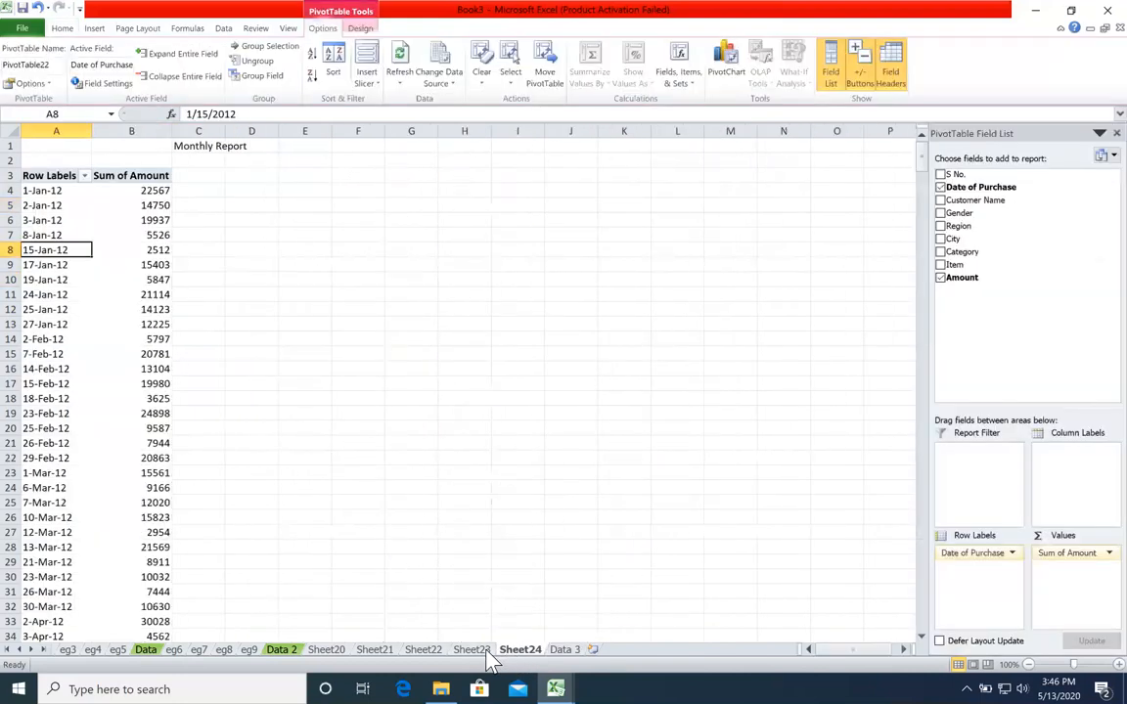
click(473, 650)
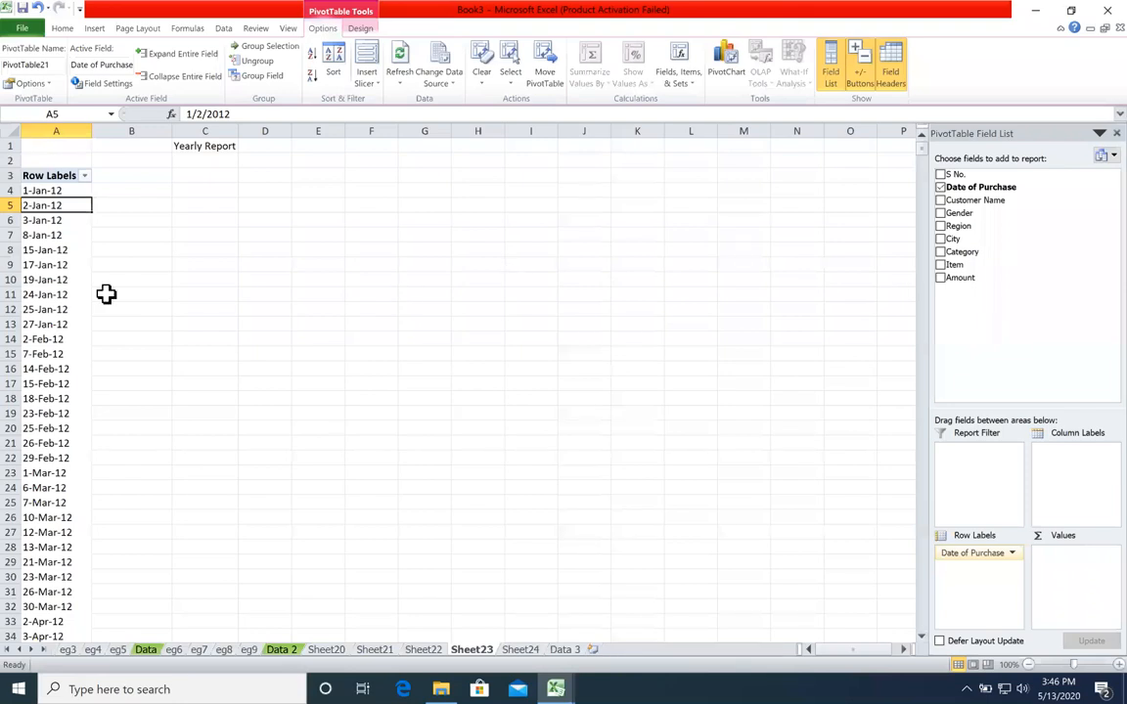
Group the Date of Purchase rows on Sheet23 by Days, Months, Quarters and Years, and review the applied grouping
click(262, 75)
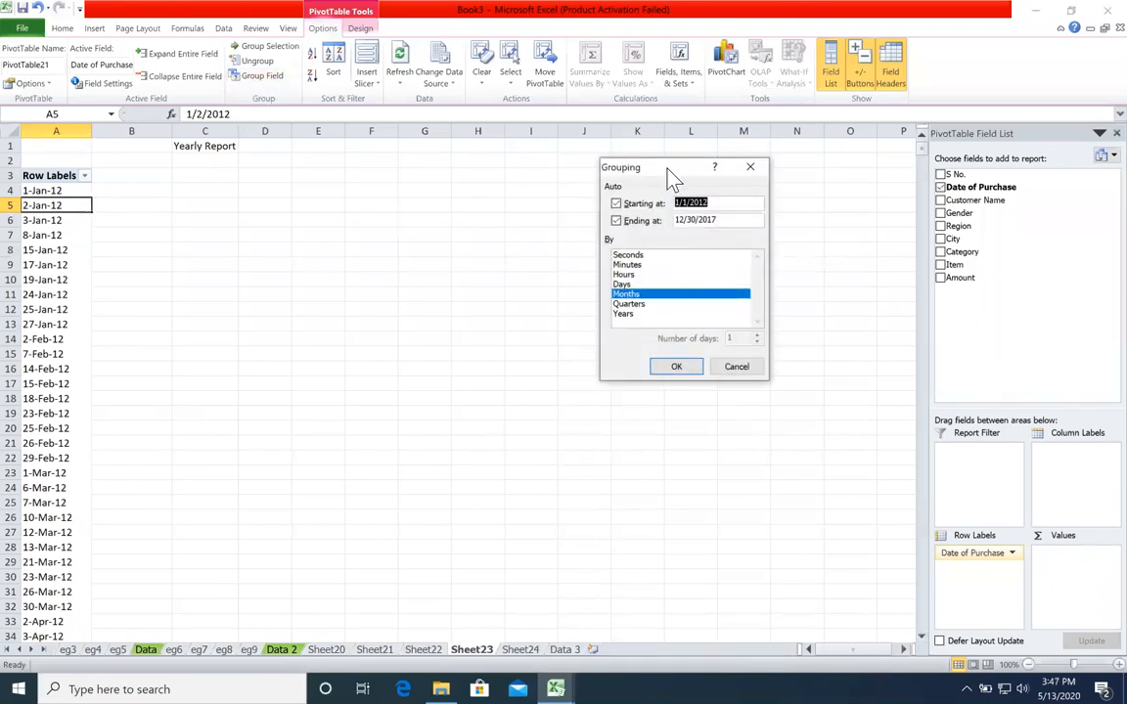
drag(672, 178, 441, 231)
click(413, 348)
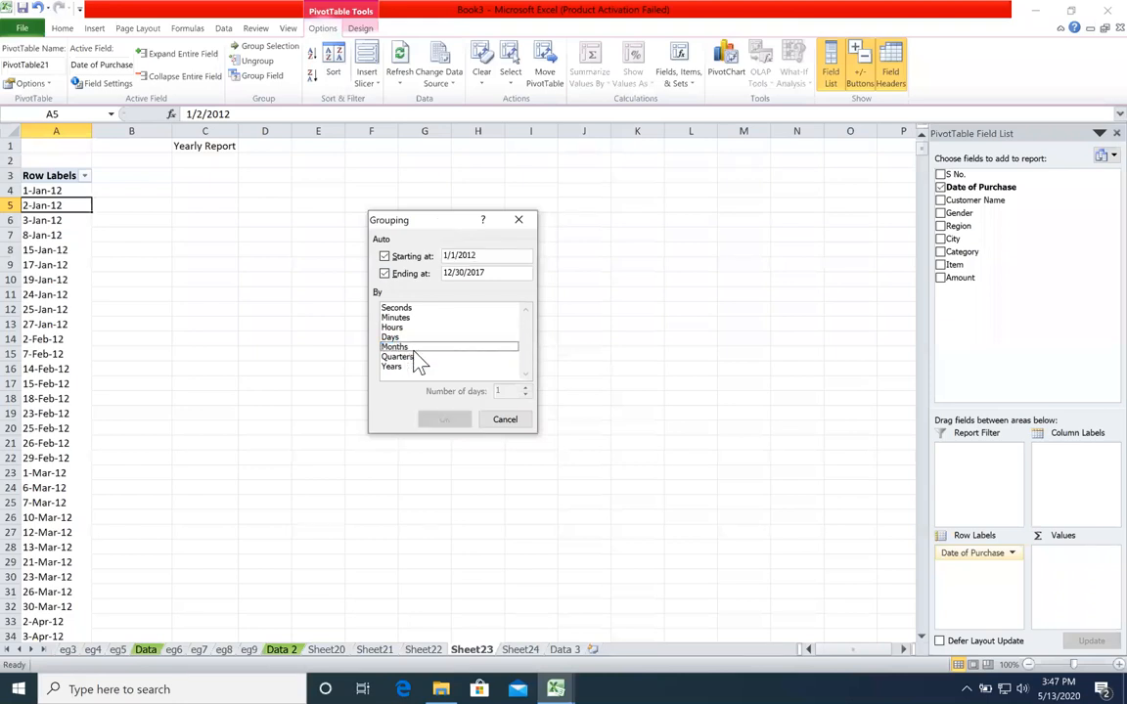
click(415, 338)
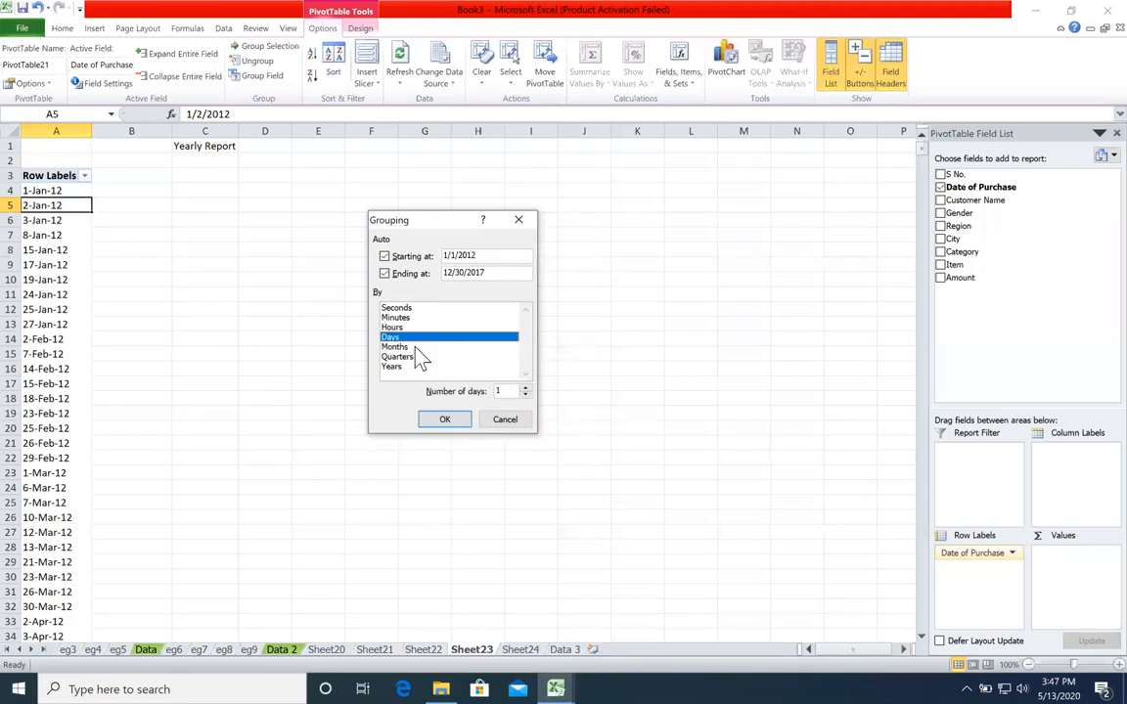
click(411, 347)
click(413, 357)
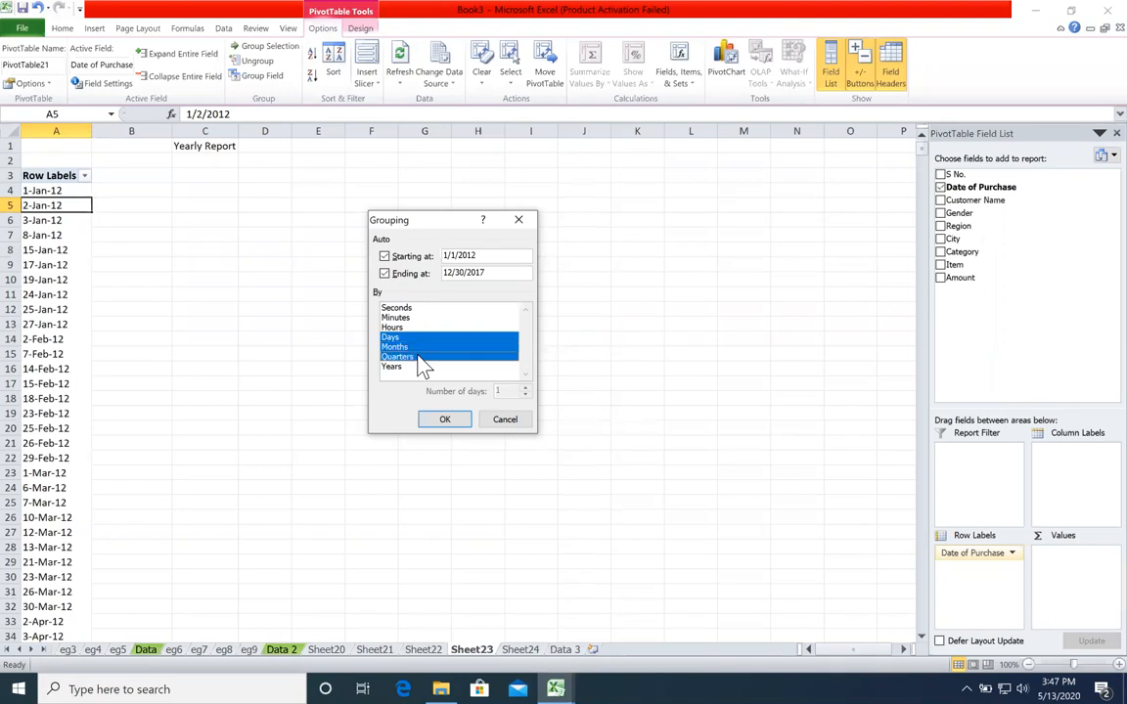
click(411, 367)
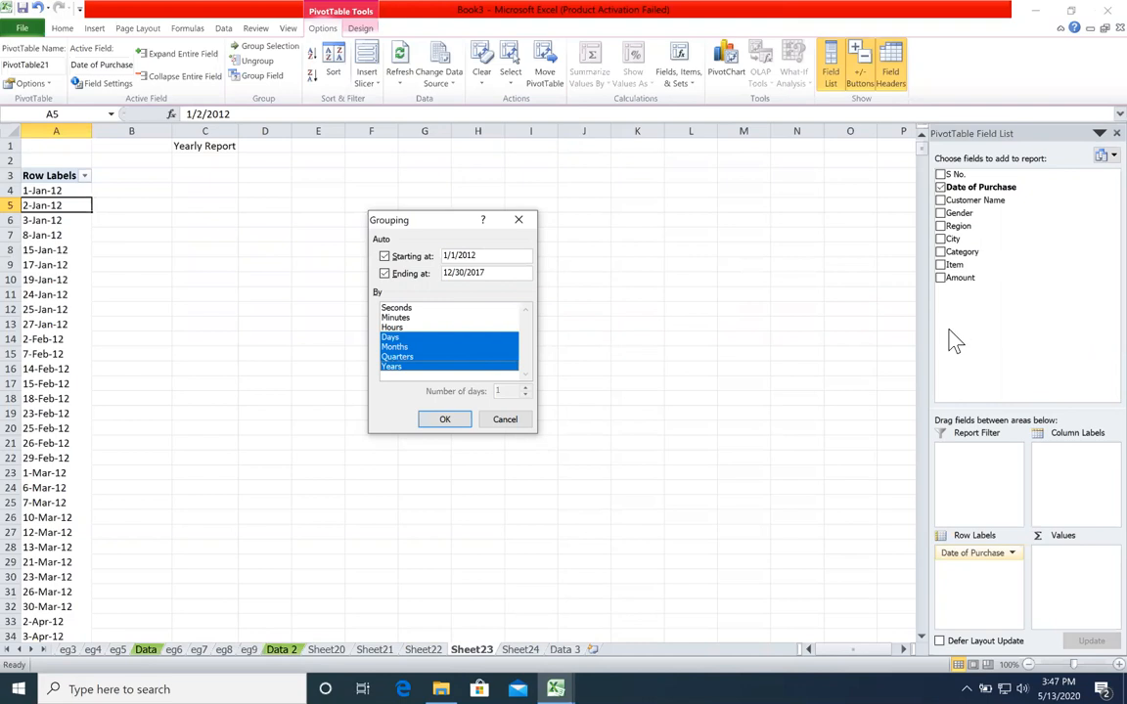
click(450, 418)
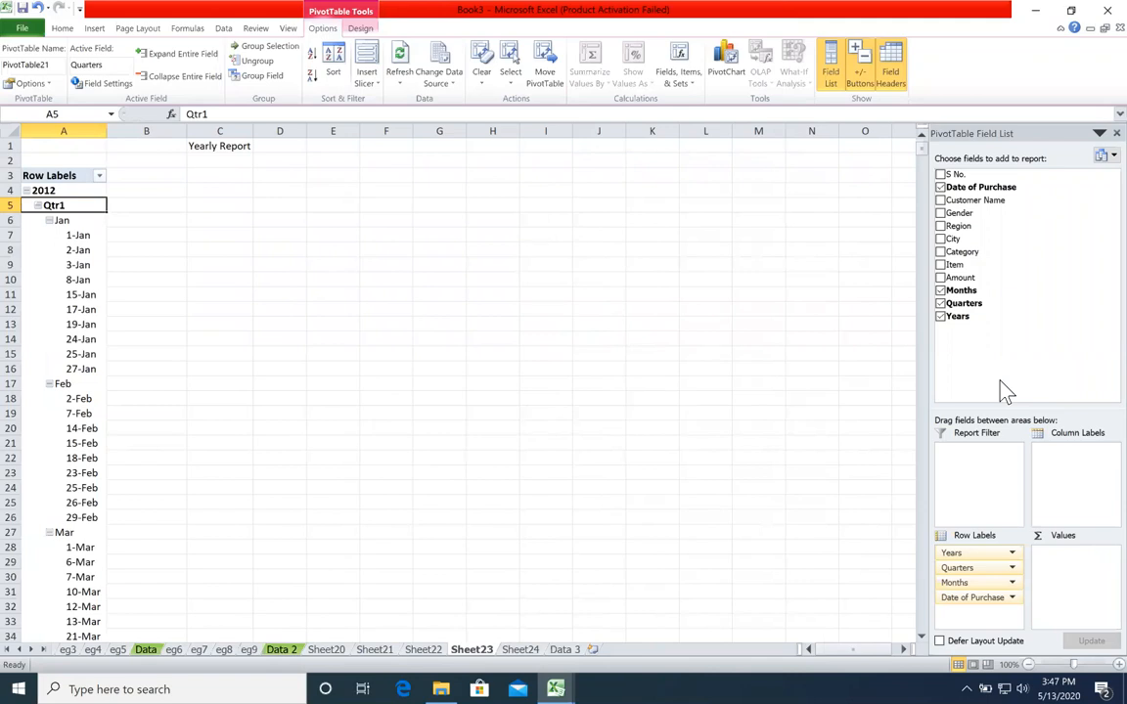
click(264, 76)
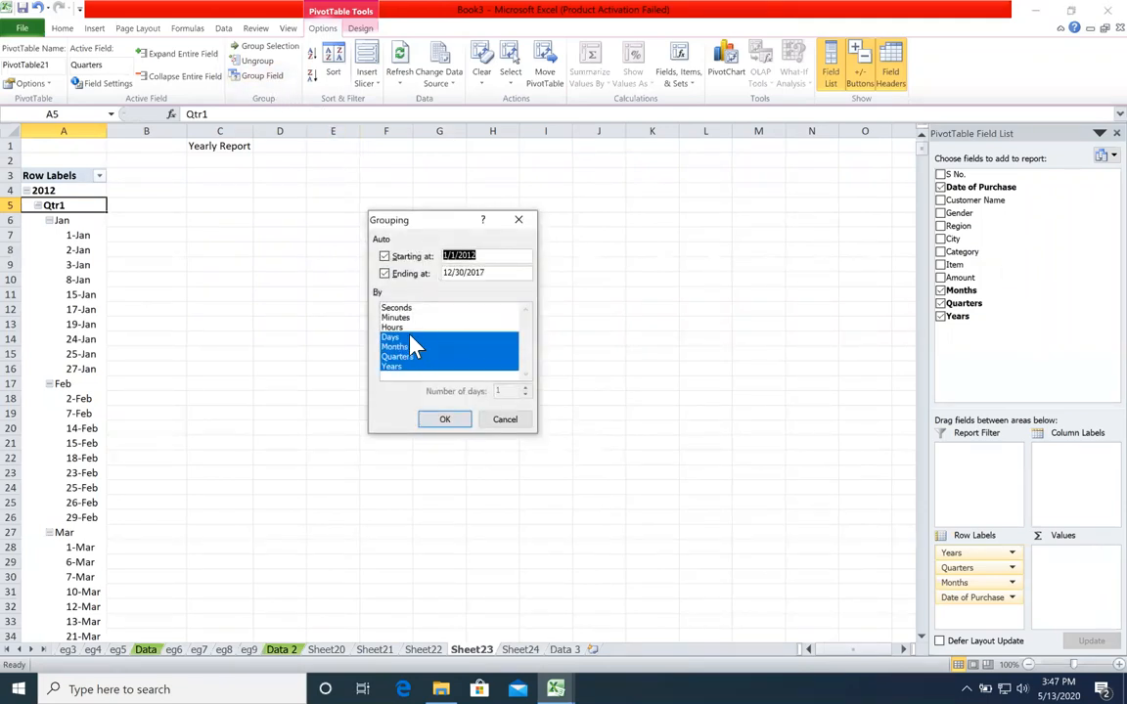
click(502, 421)
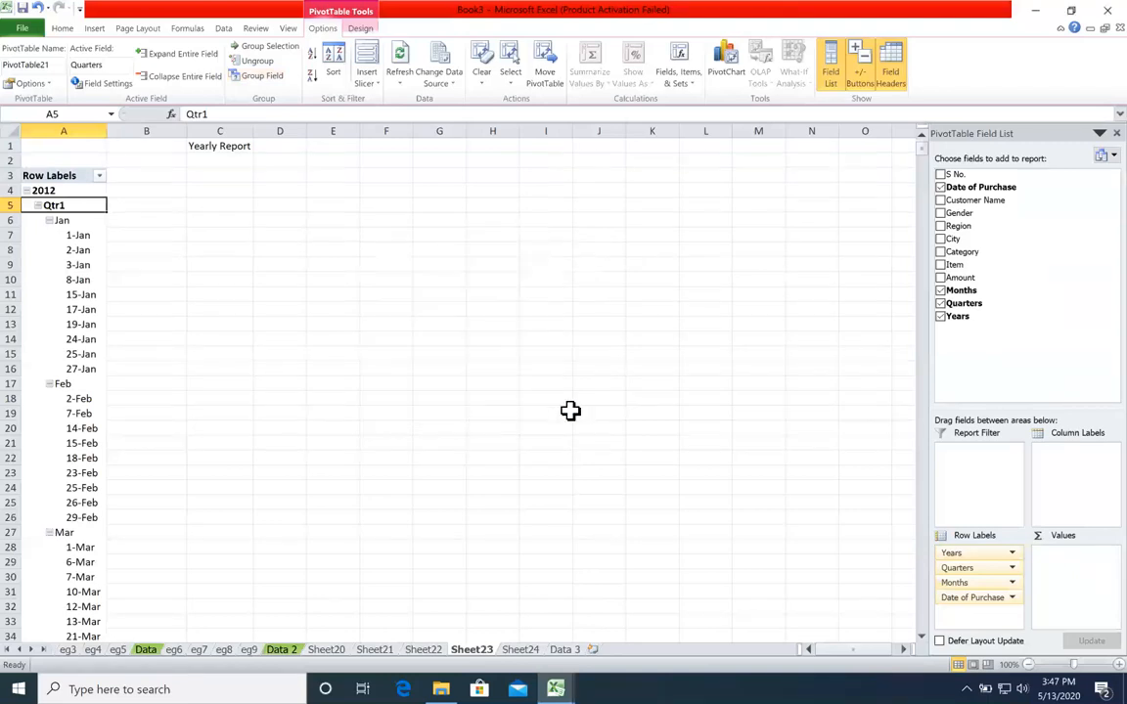
Clear all date fields from the Sheet23 PivotTable, and add only Years to the rows and Amount to the values
click(940, 187)
click(940, 290)
click(939, 303)
click(941, 316)
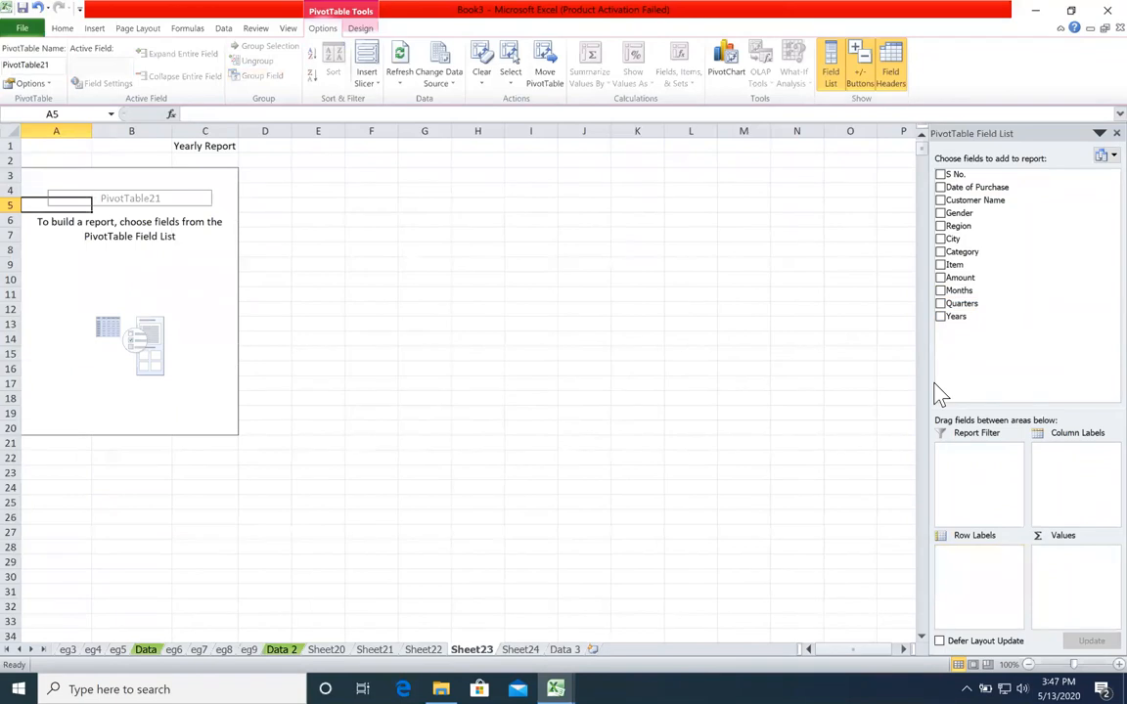
click(940, 316)
click(940, 279)
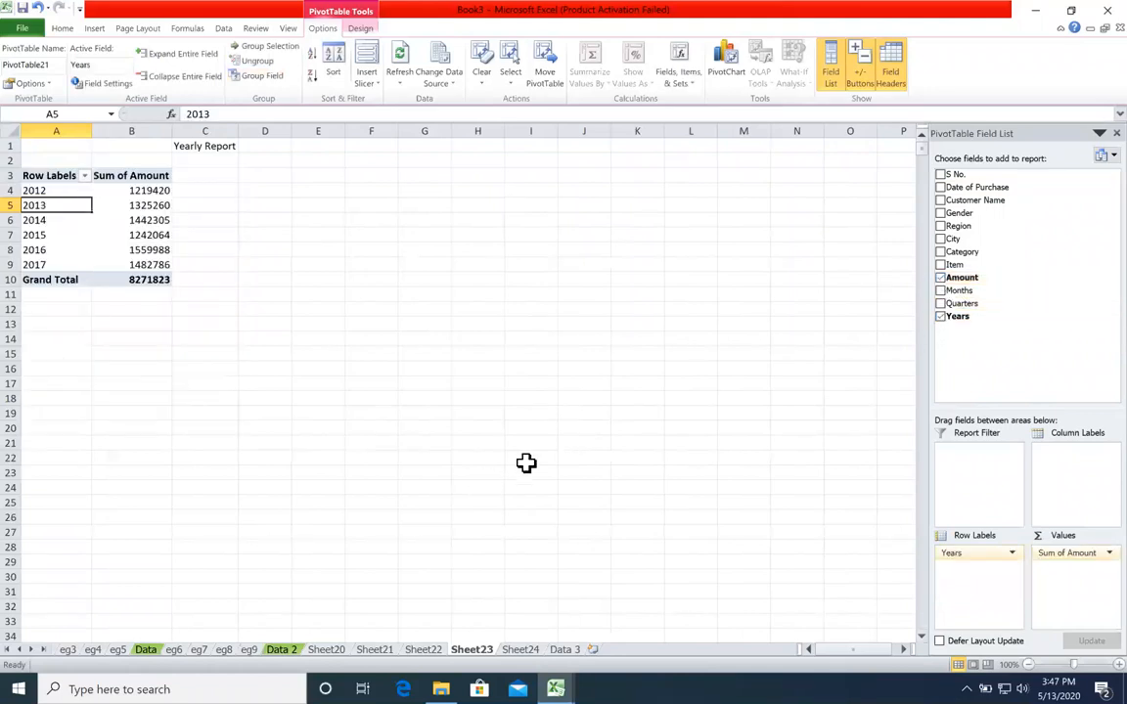
Clear all fields from the Sheet24 PivotTable, add only Months and Amount, and compare it with the yearly report on Sheet23
click(520, 651)
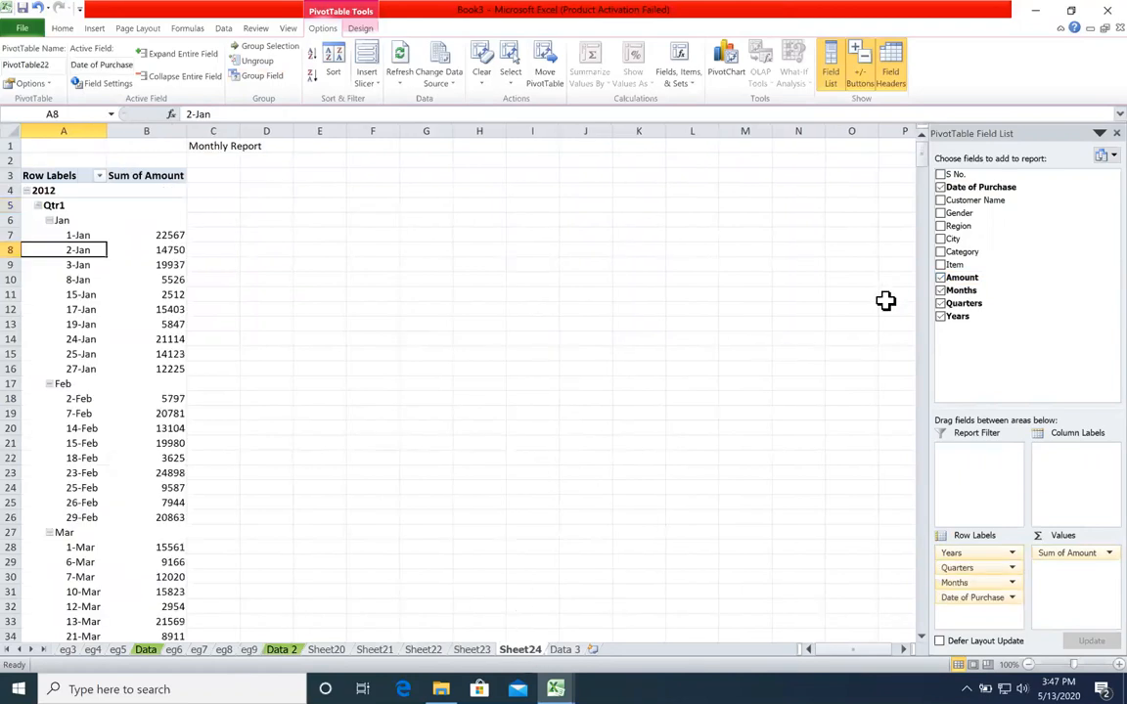
click(940, 316)
click(940, 303)
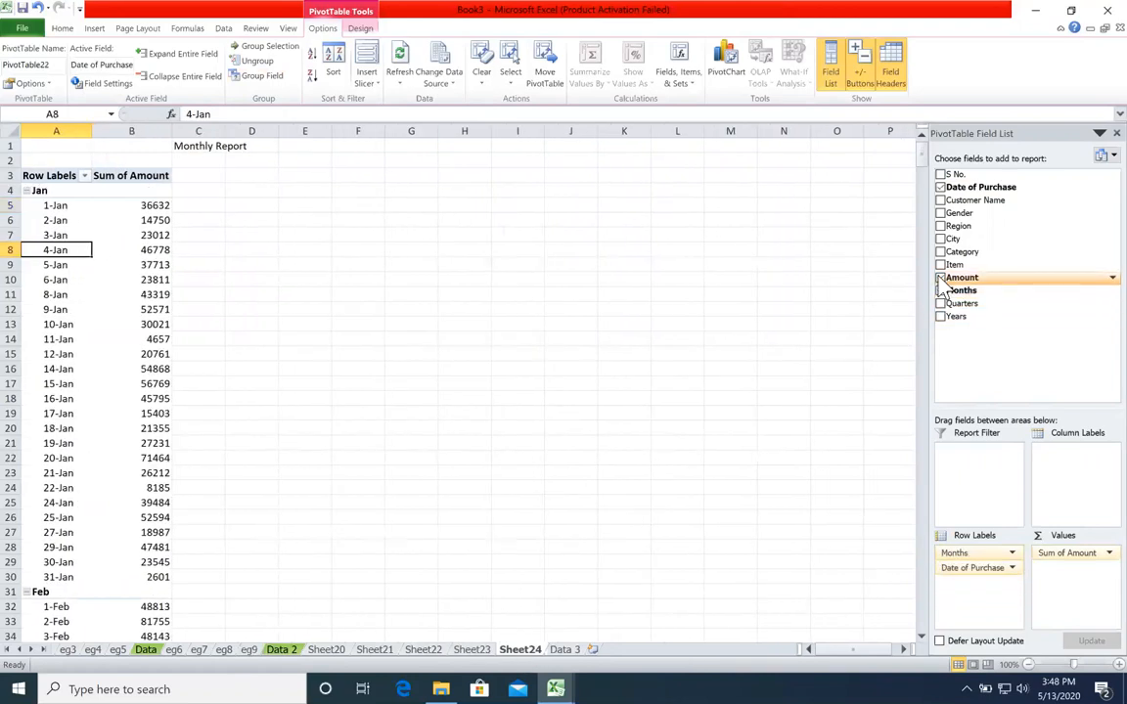
click(940, 187)
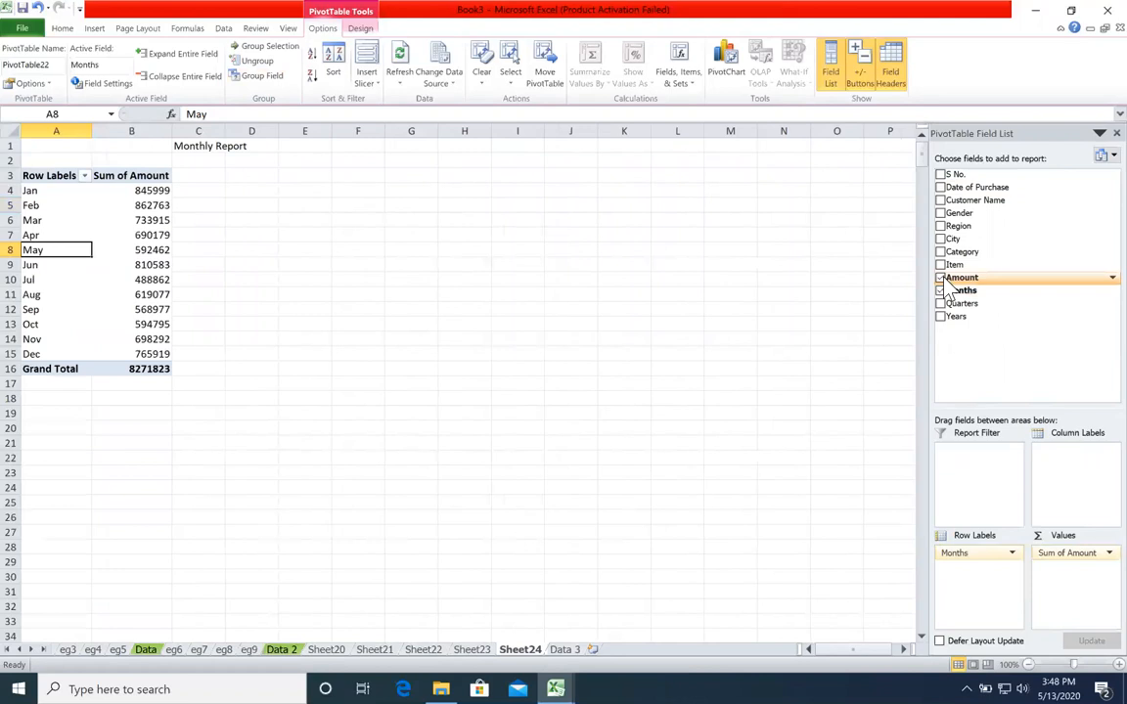
click(940, 278)
click(940, 290)
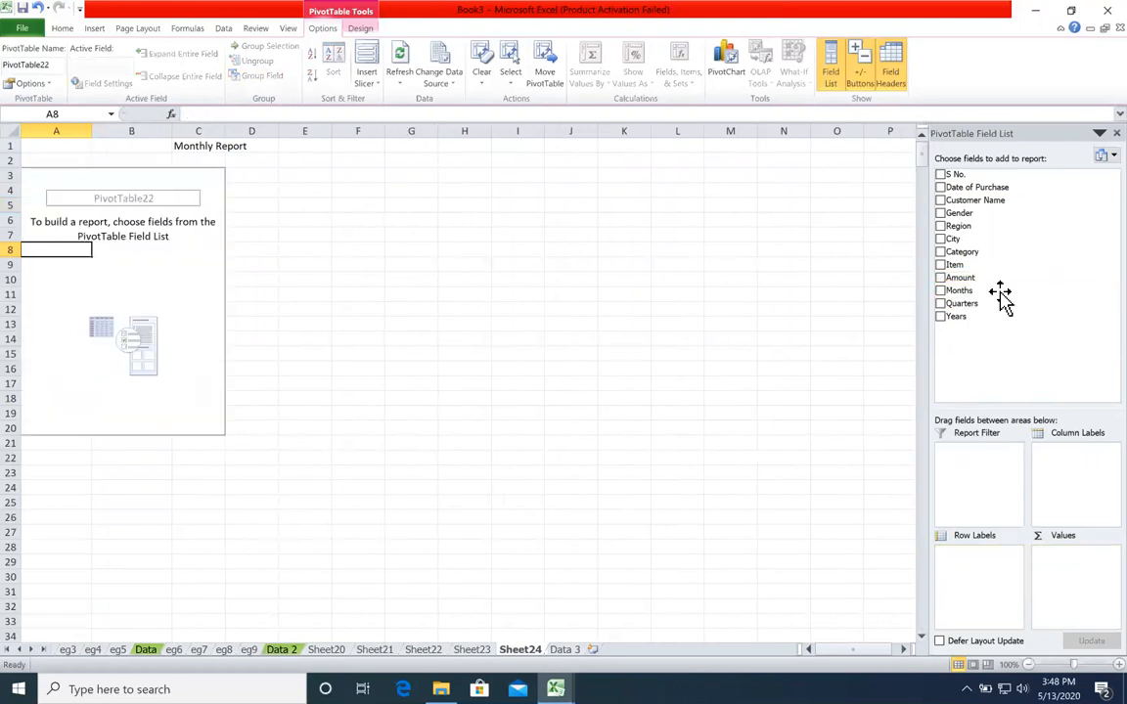
click(940, 290)
click(939, 277)
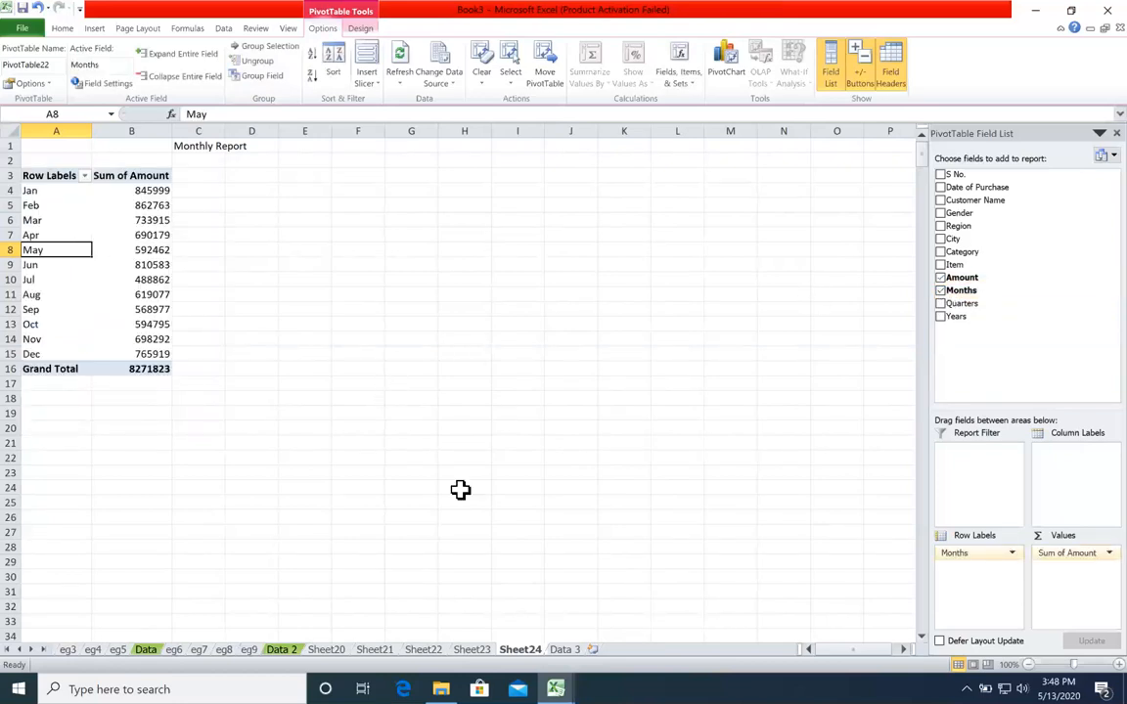
click(483, 649)
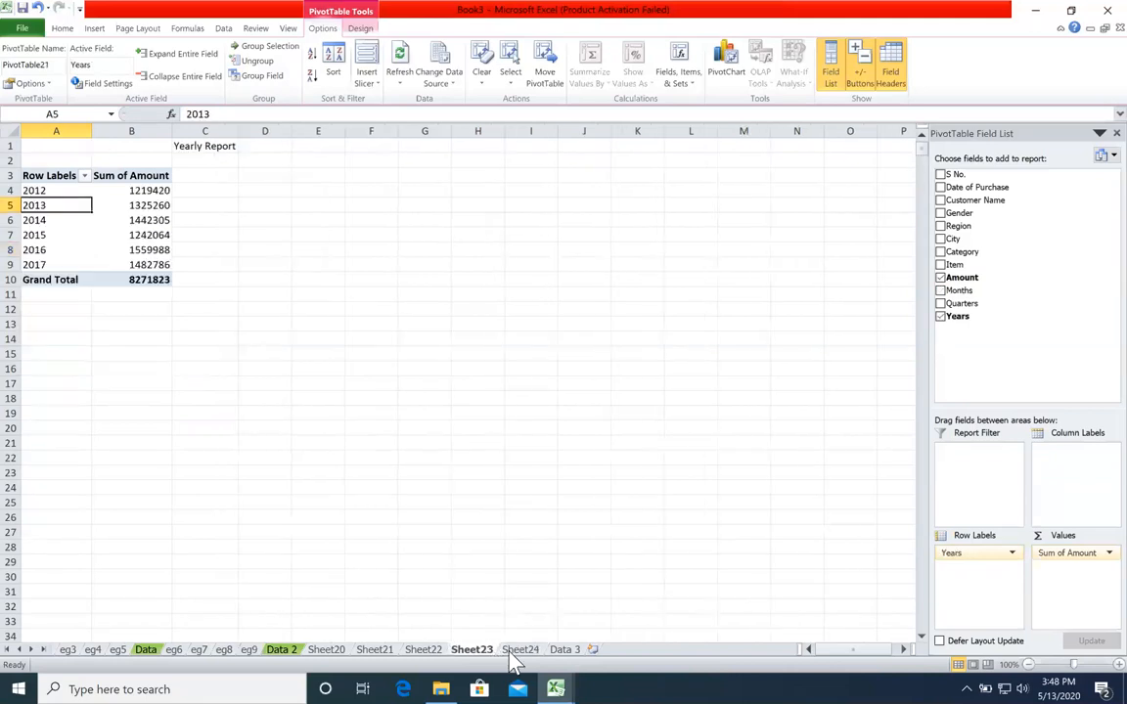
click(519, 650)
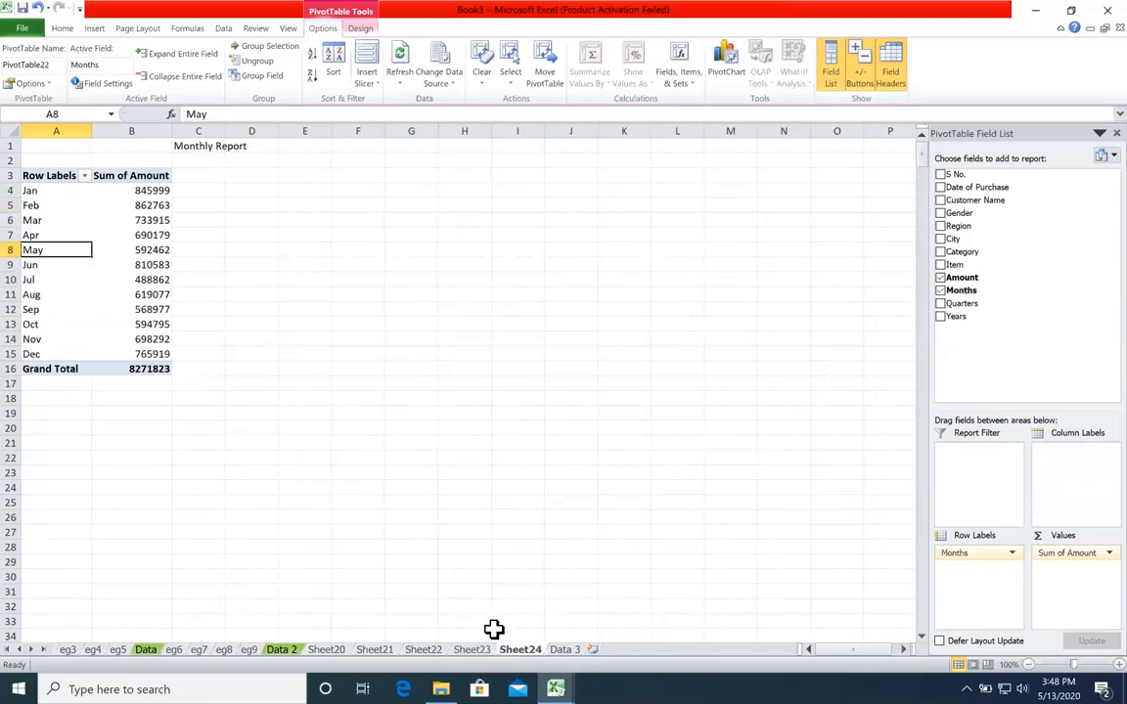
Examine the date grouping options of the Sheet24 PivotTable and the Data 3 source data
click(259, 75)
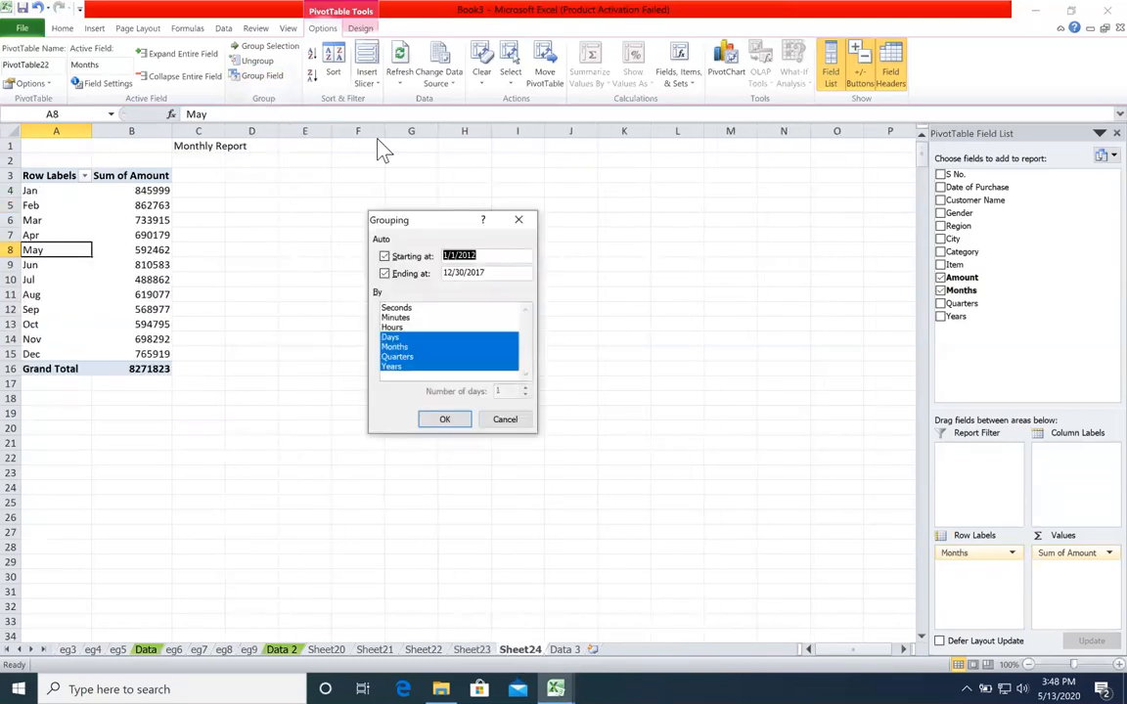
click(518, 220)
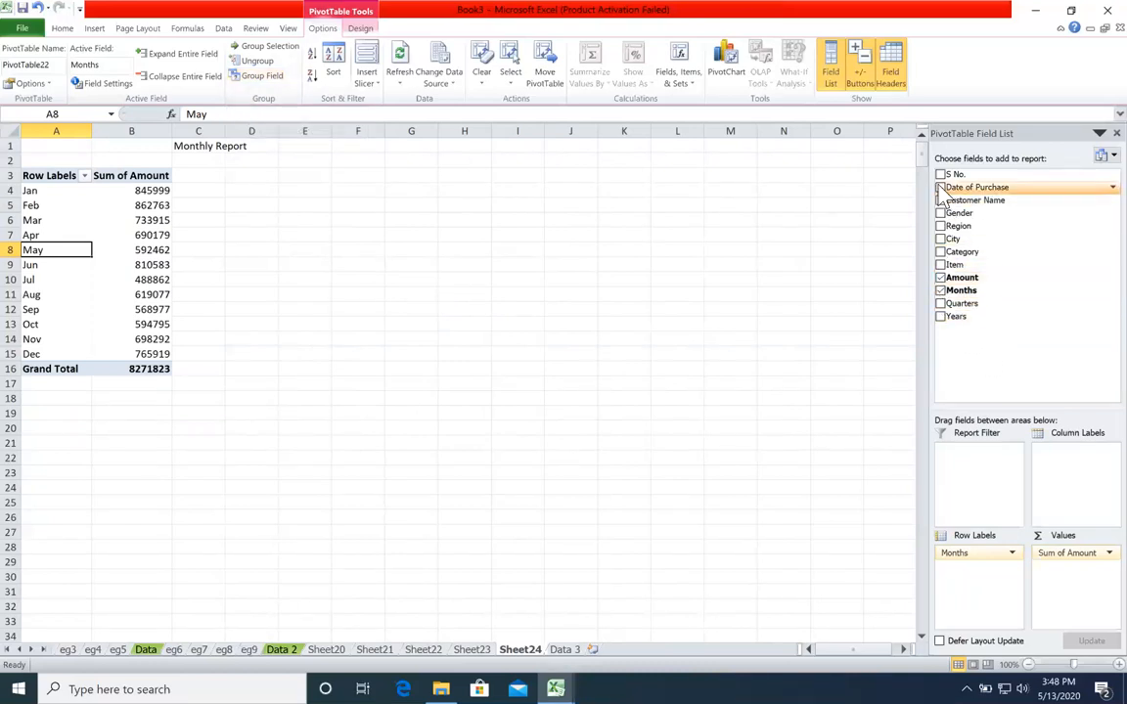
click(562, 650)
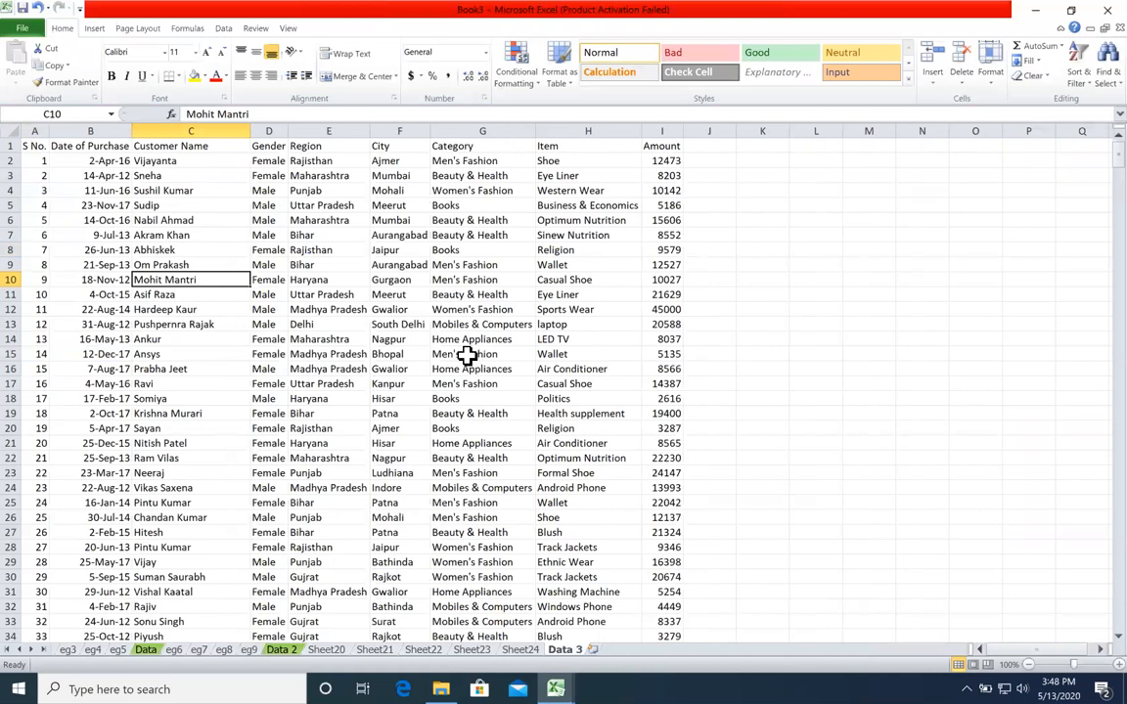
Create a PivotTable from the Data 3 range A1:I617 on a new worksheet
click(303, 265)
click(94, 27)
click(20, 58)
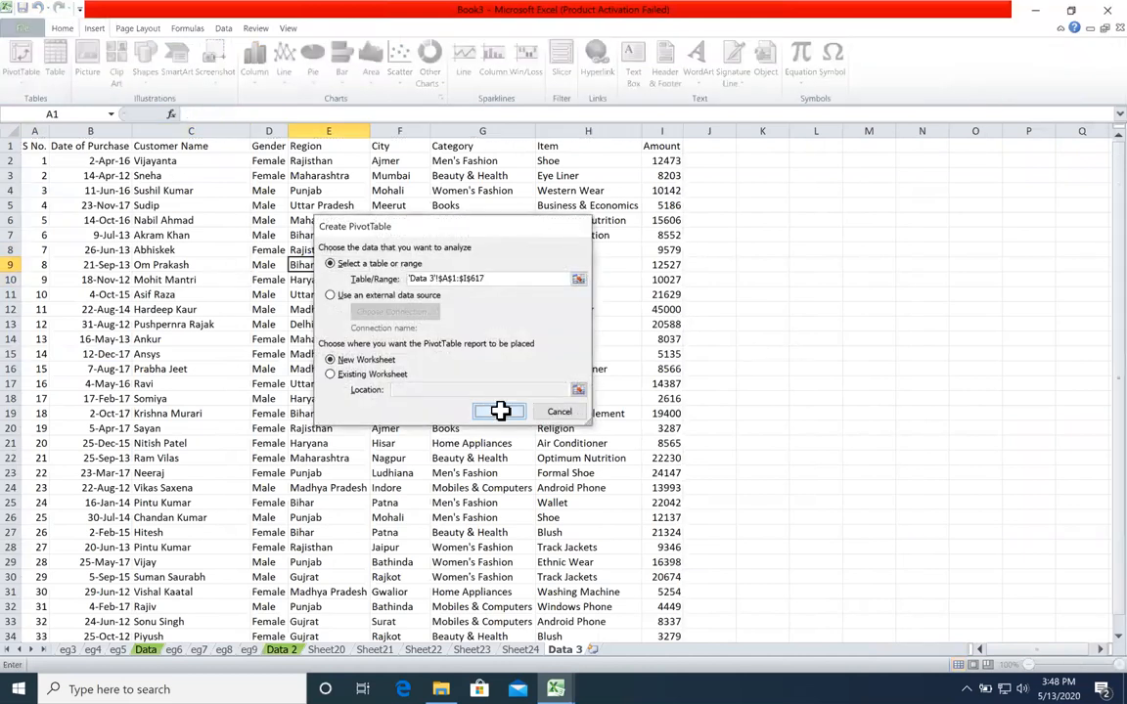
click(498, 411)
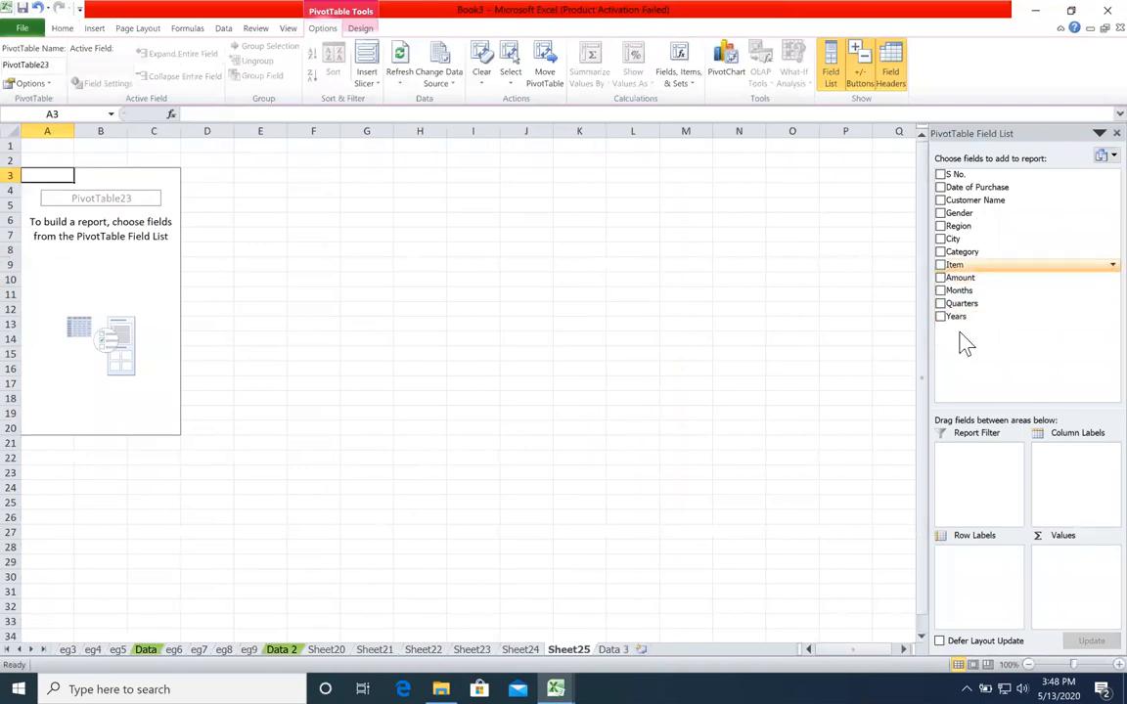
click(612, 650)
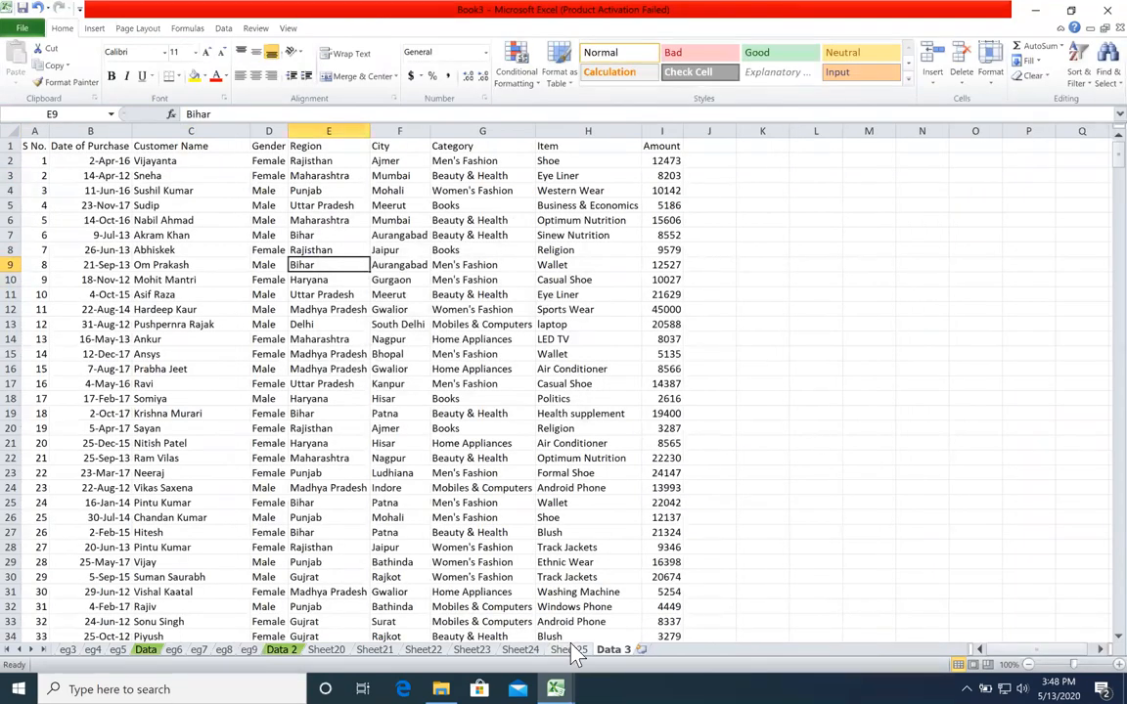
click(466, 372)
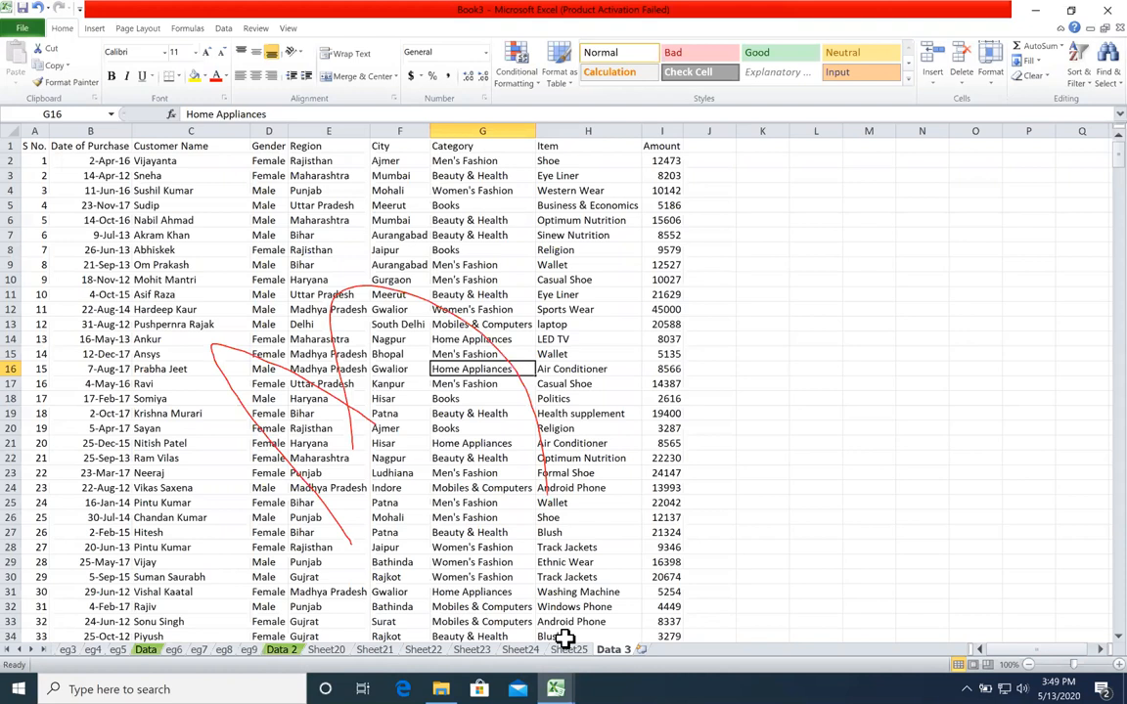
click(461, 499)
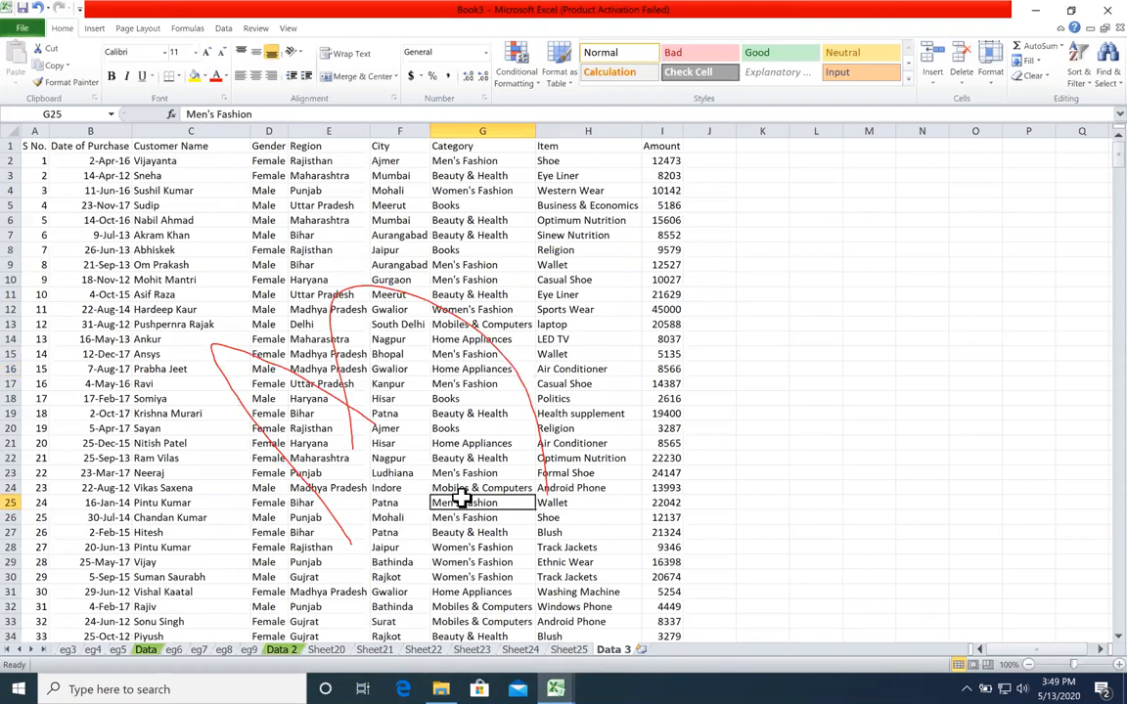
key(ctrl+Page_Up)
click(536, 415)
drag(525, 391, 537, 426)
click(754, 352)
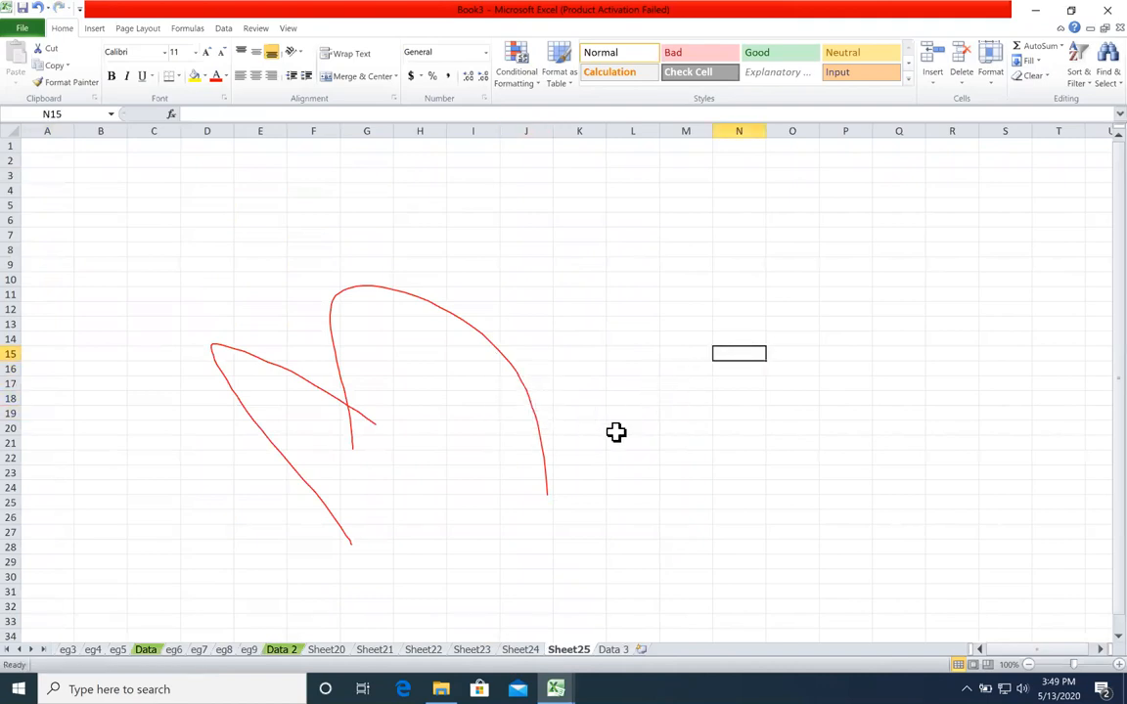
key(Escape)
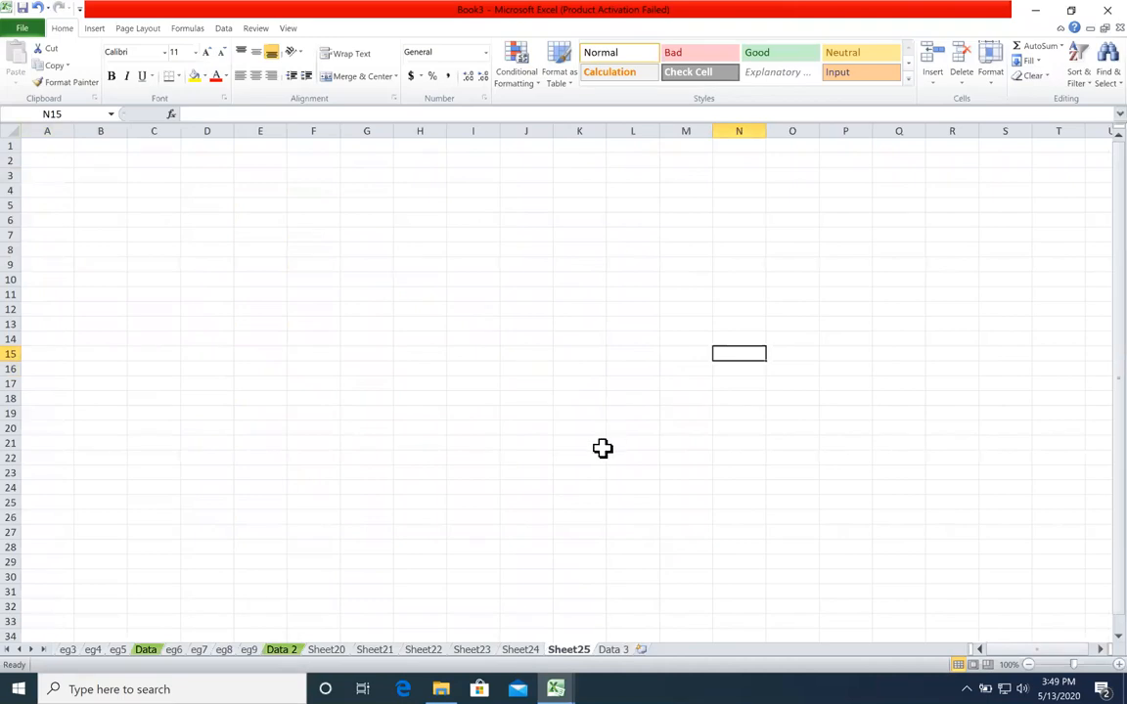
Compare the monthly report on Sheet24 with the yearly report on Sheet23
click(519, 650)
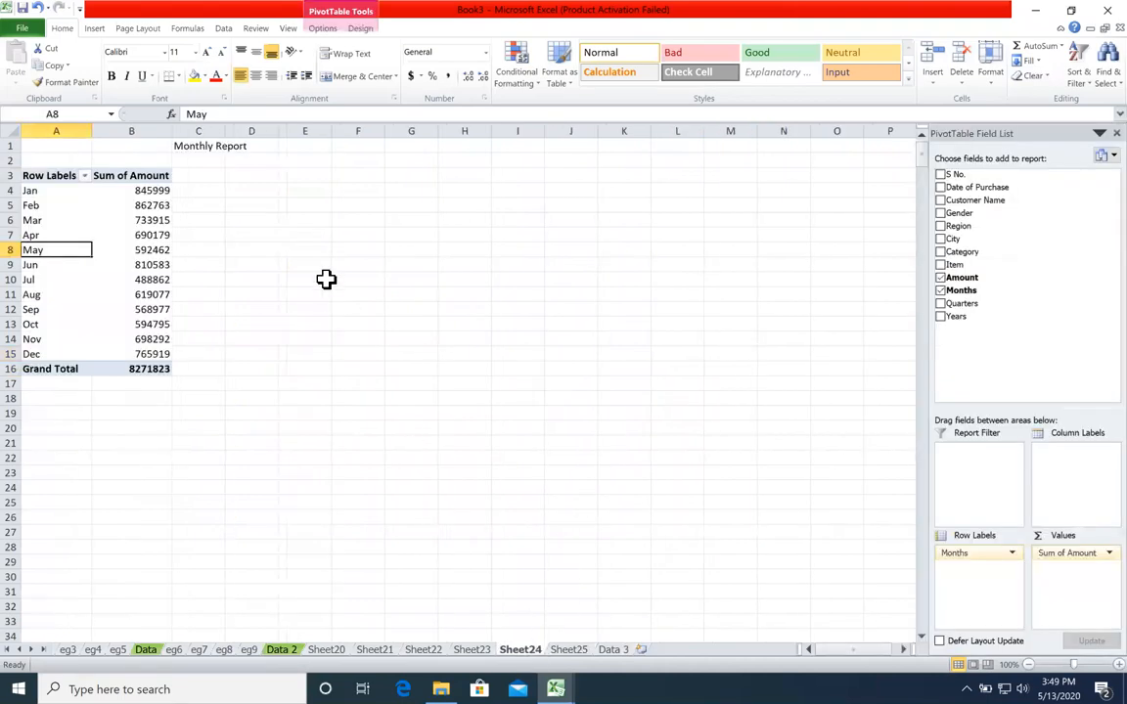
click(304, 264)
click(472, 650)
click(514, 652)
click(554, 652)
click(520, 649)
click(164, 252)
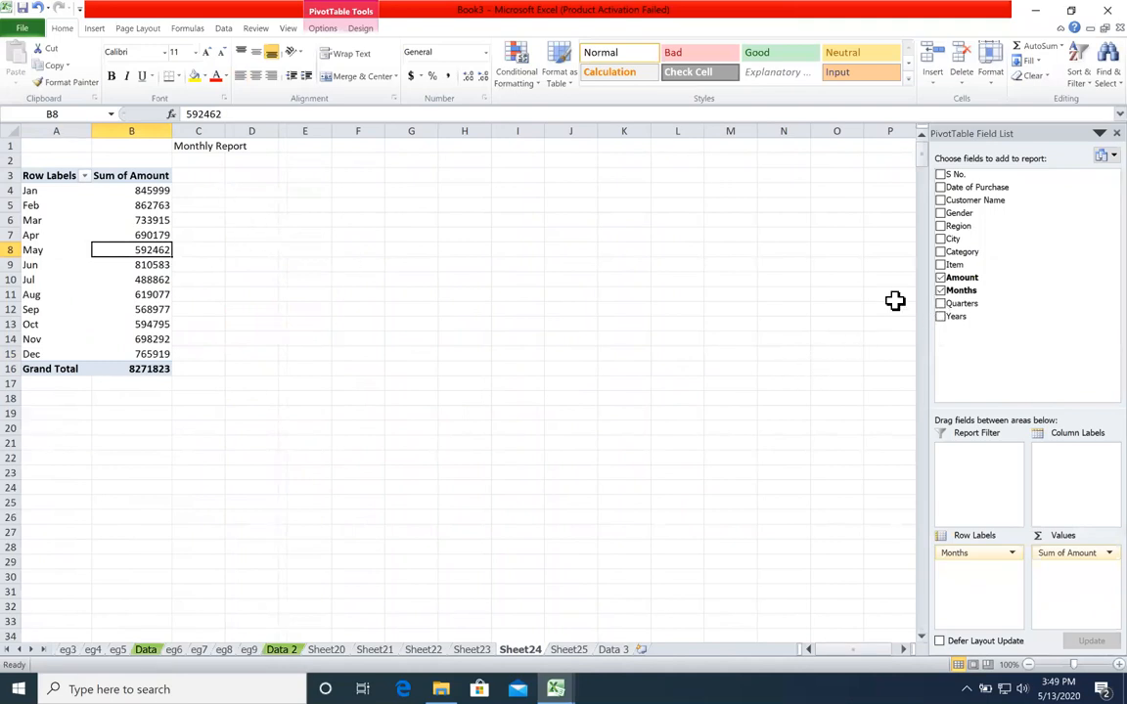
click(479, 650)
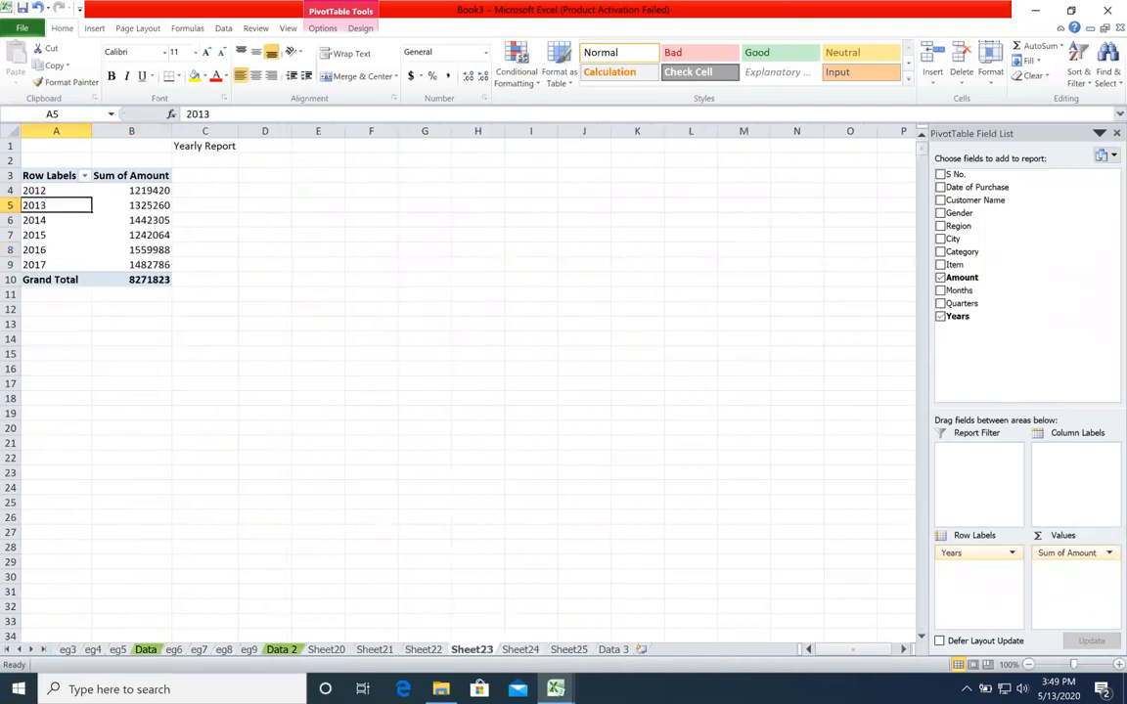
click(524, 652)
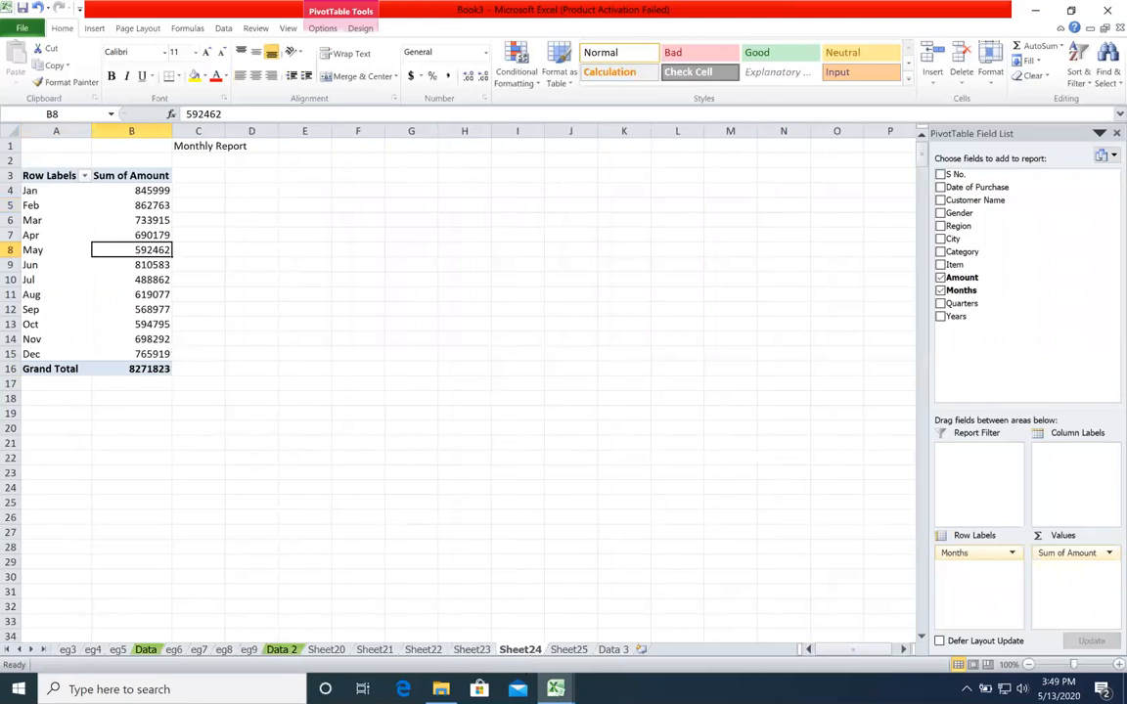
Delete the Sheet25 worksheet
click(569, 649)
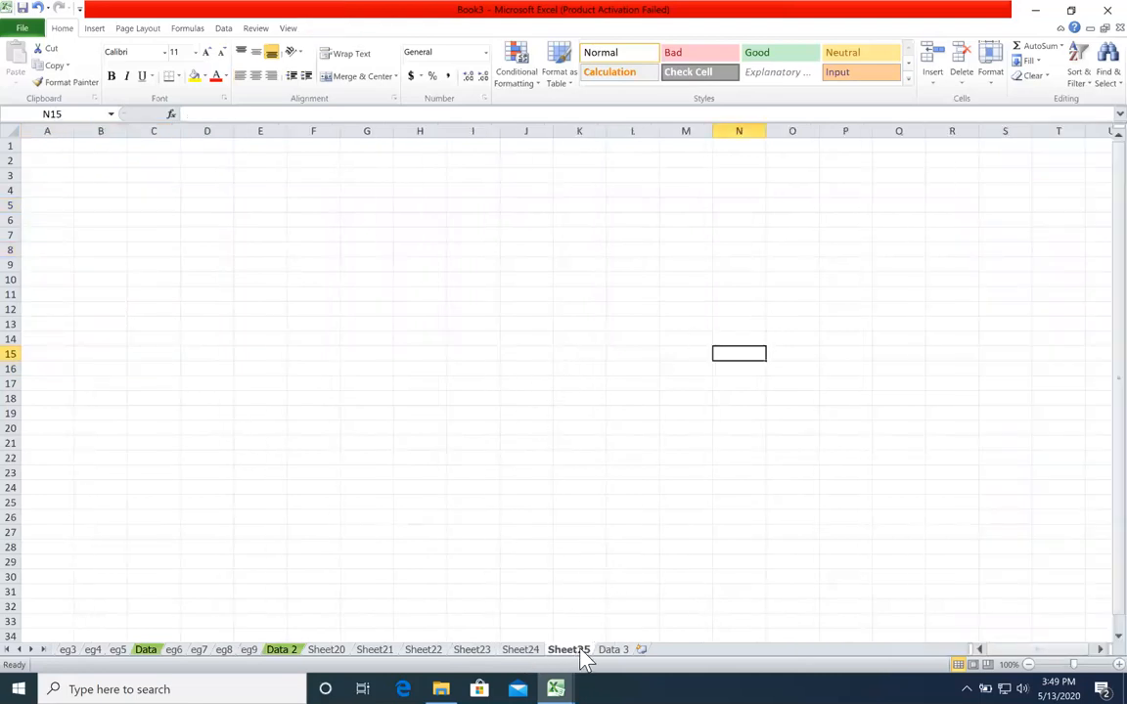
right_click(584, 660)
click(631, 499)
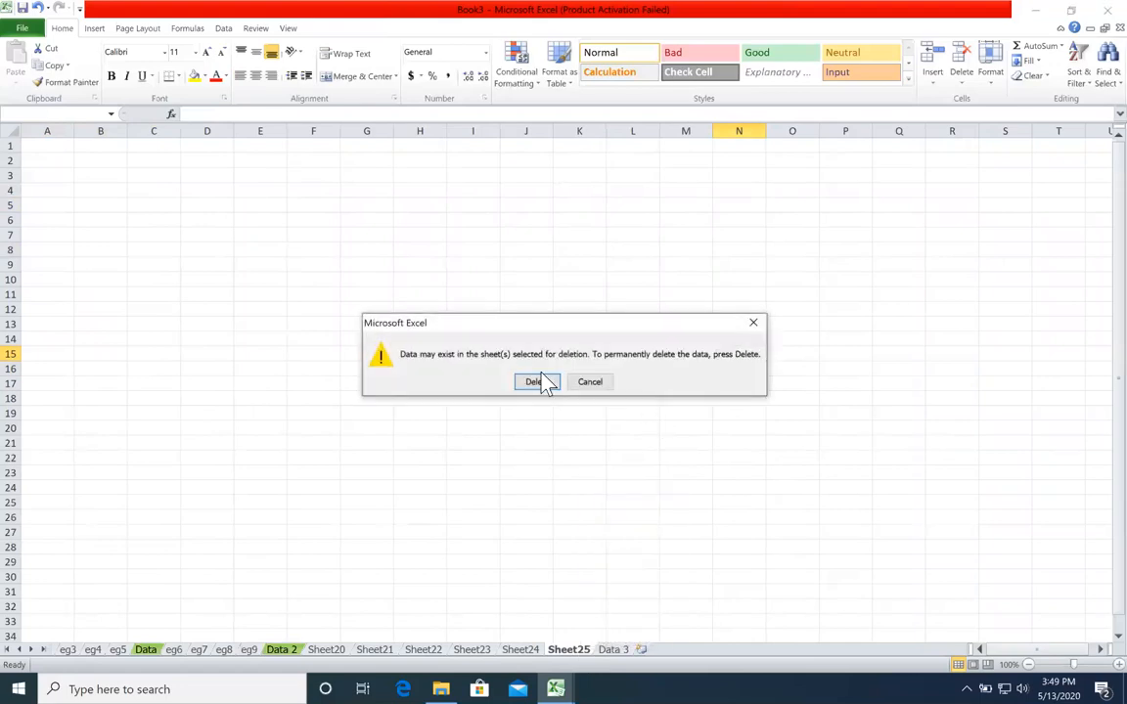
click(541, 381)
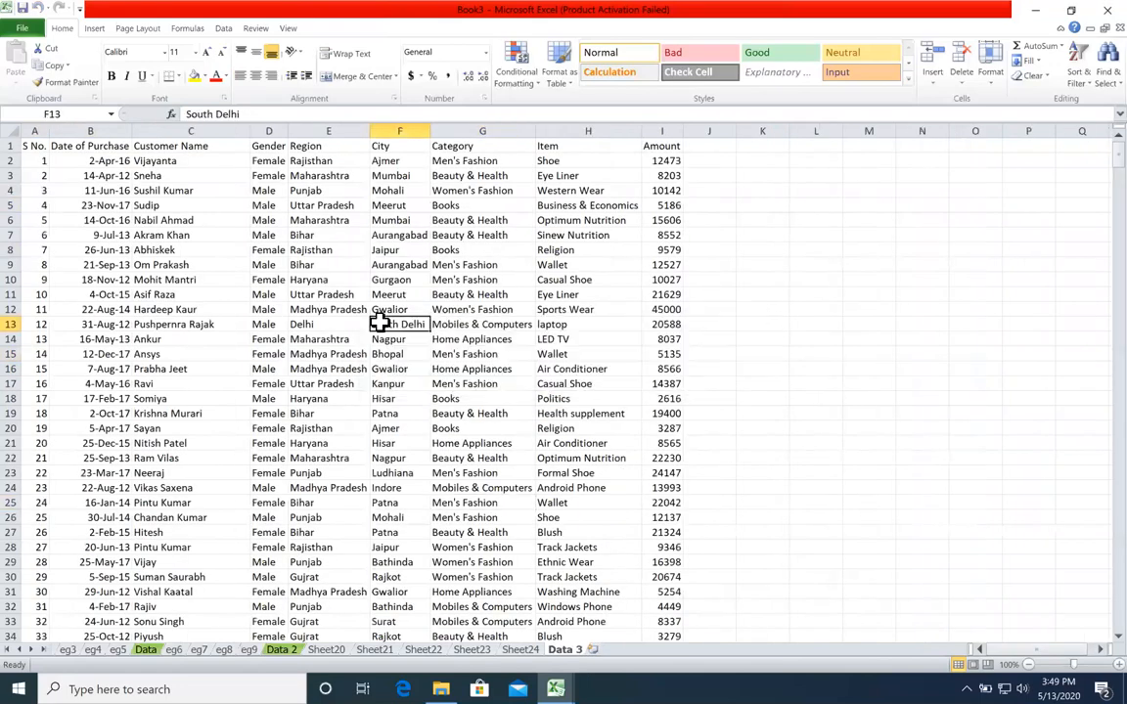
Create a new PivotTable from the Data 3 range A1:I617 on its own new worksheet, and check it against Sheet24
click(94, 27)
click(19, 54)
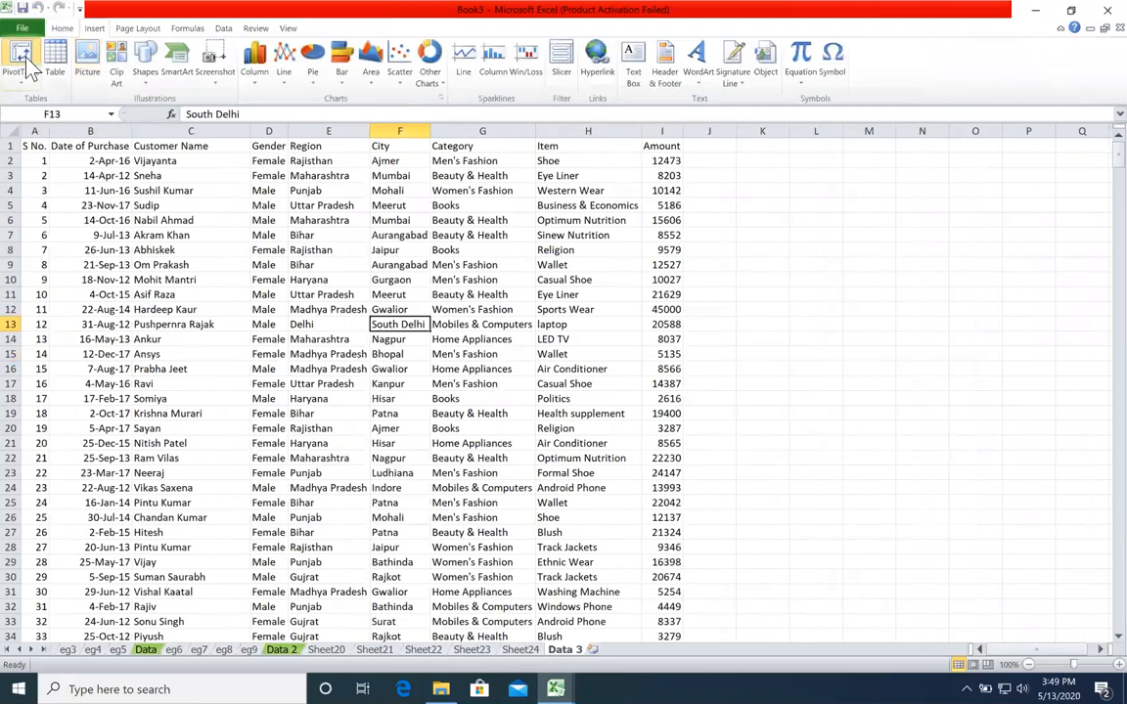
click(514, 413)
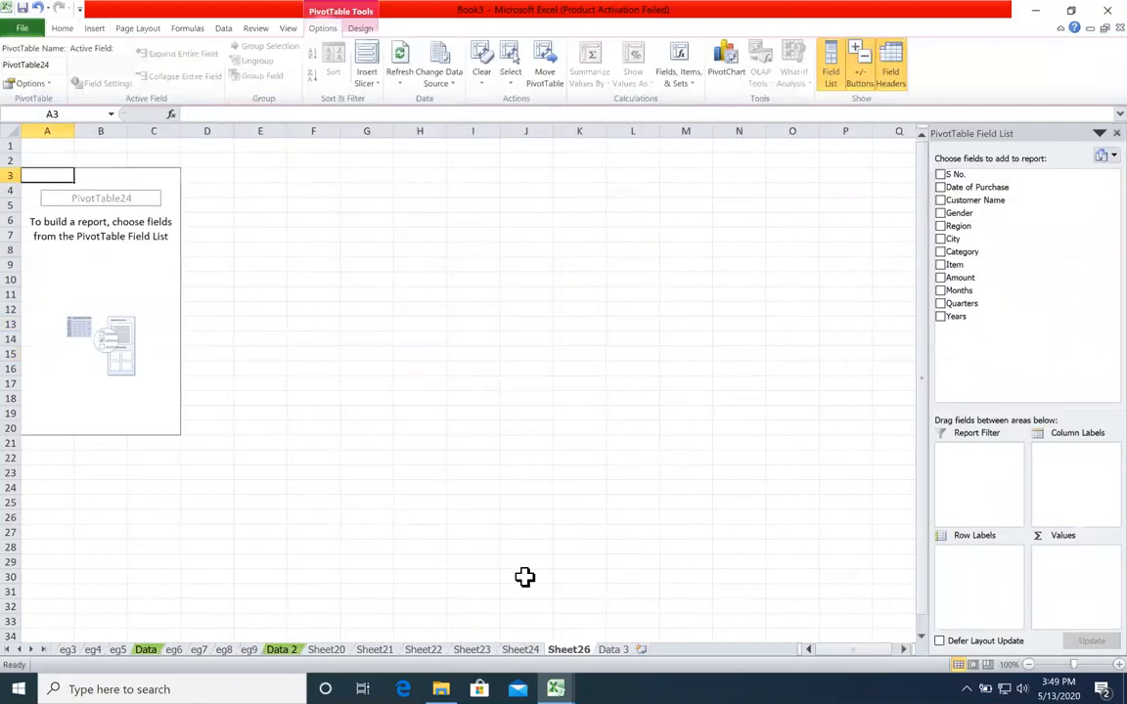
click(520, 649)
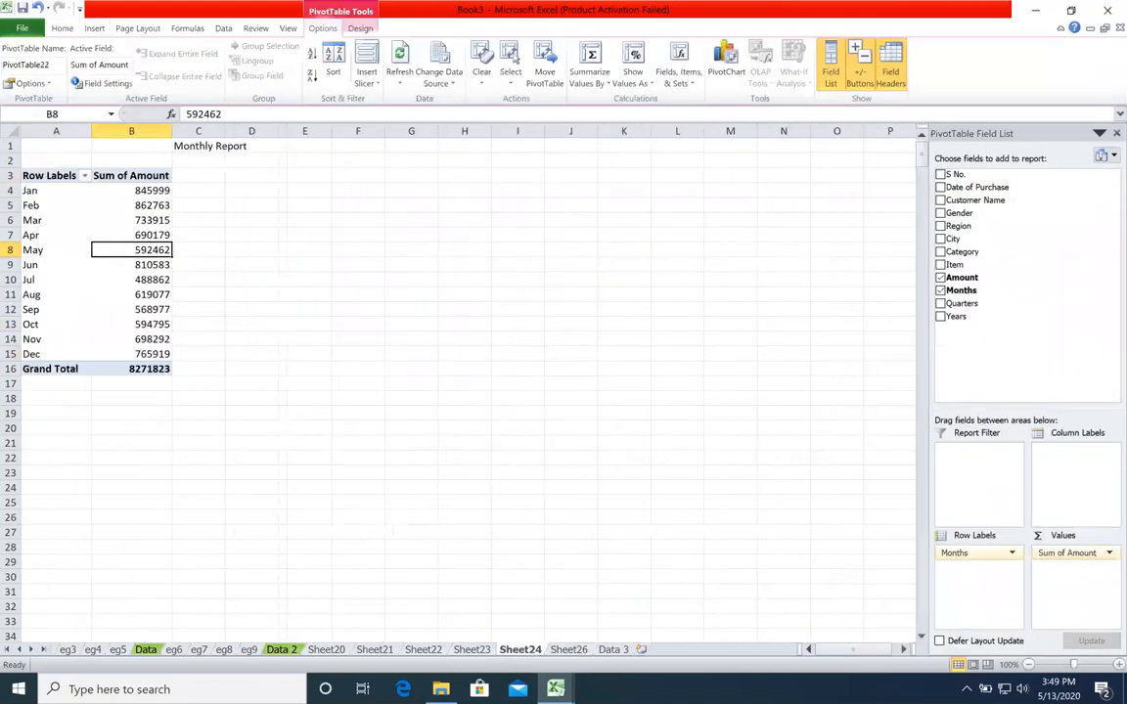
click(568, 649)
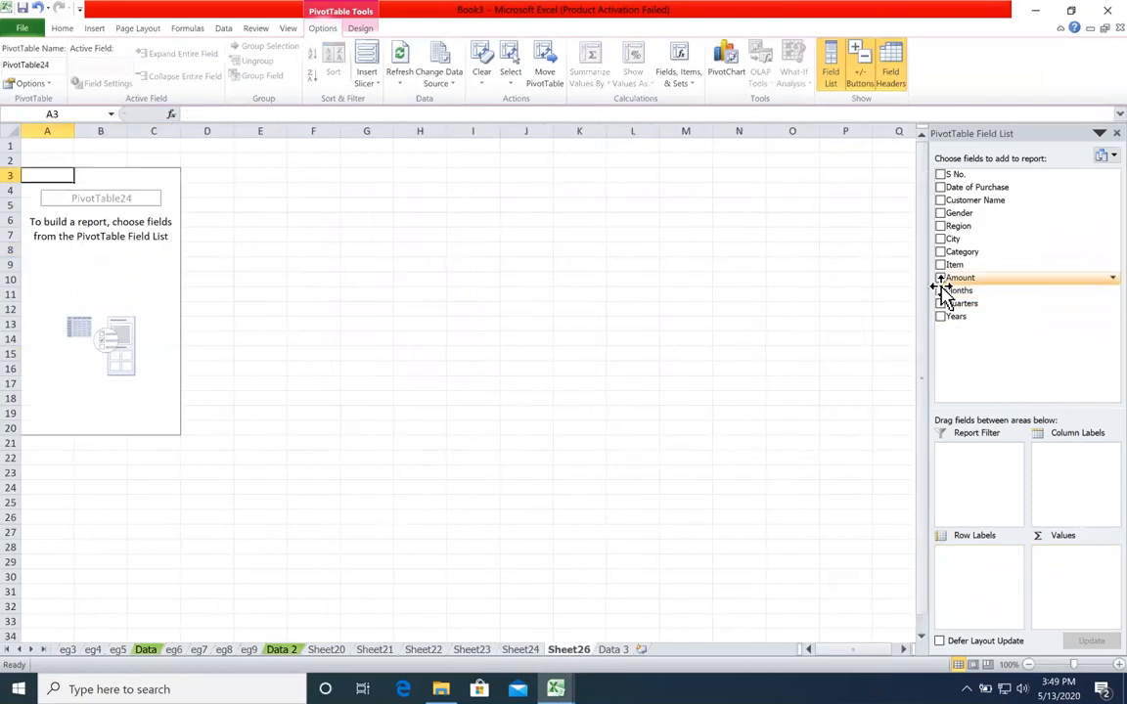
Try Date of Purchase, Quarters and Years in turn as row fields in the Sheet26 PivotTable, removing each again
click(939, 187)
click(940, 187)
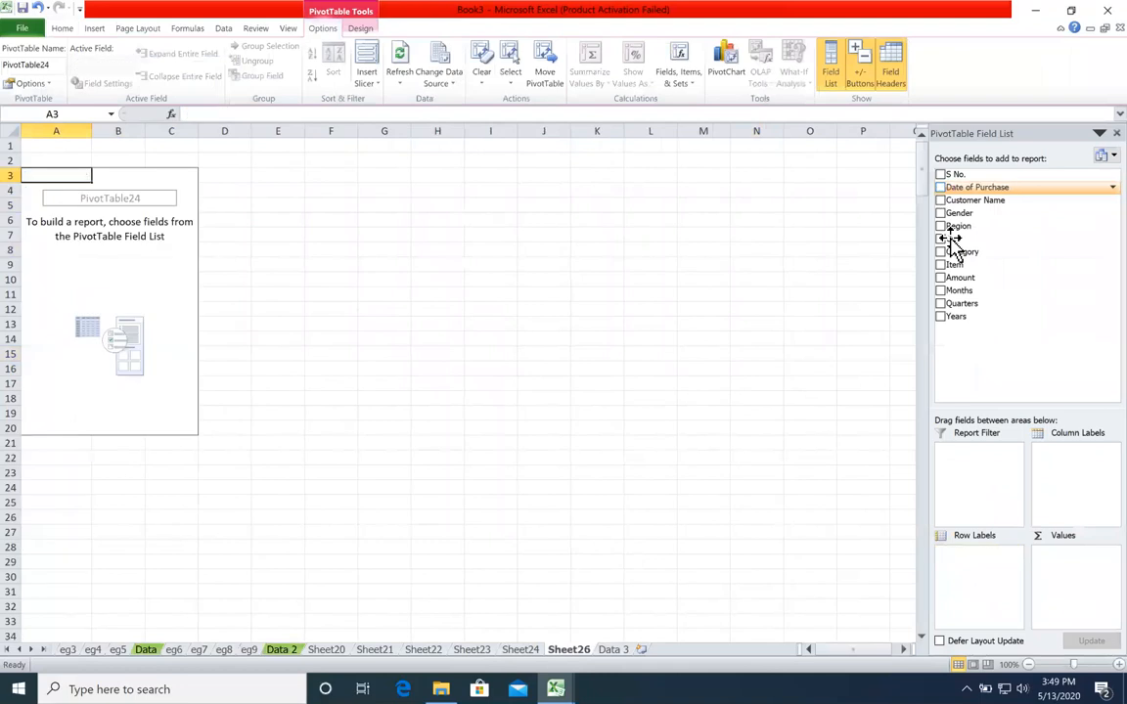
click(941, 303)
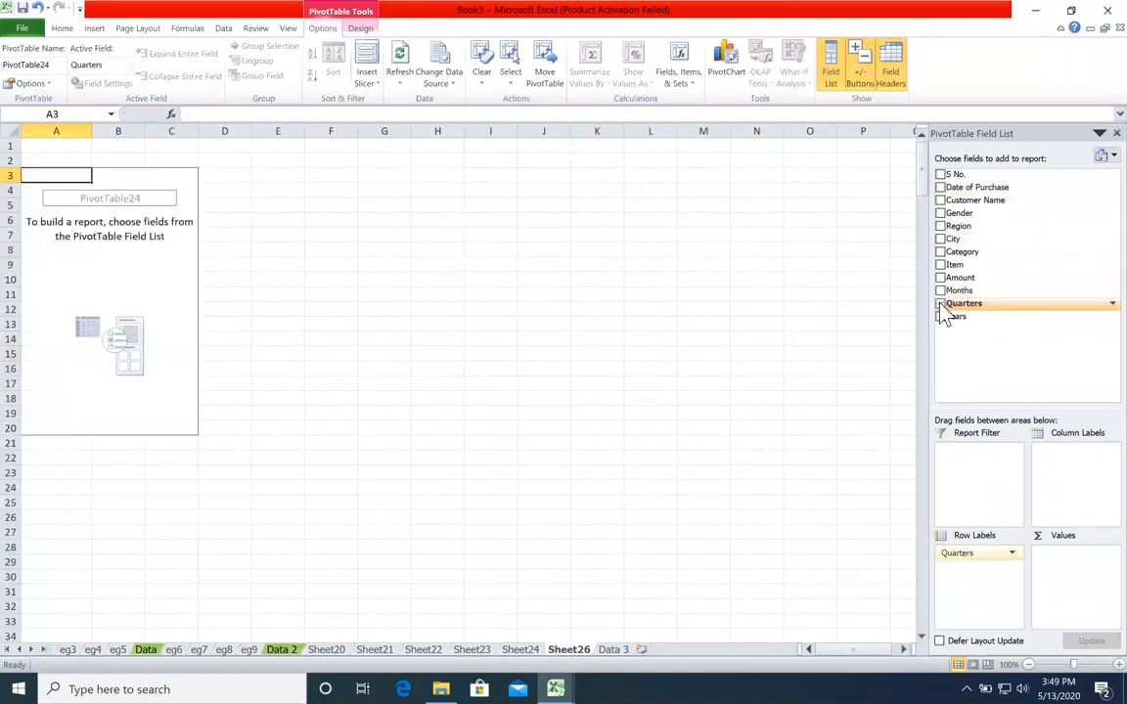
click(940, 316)
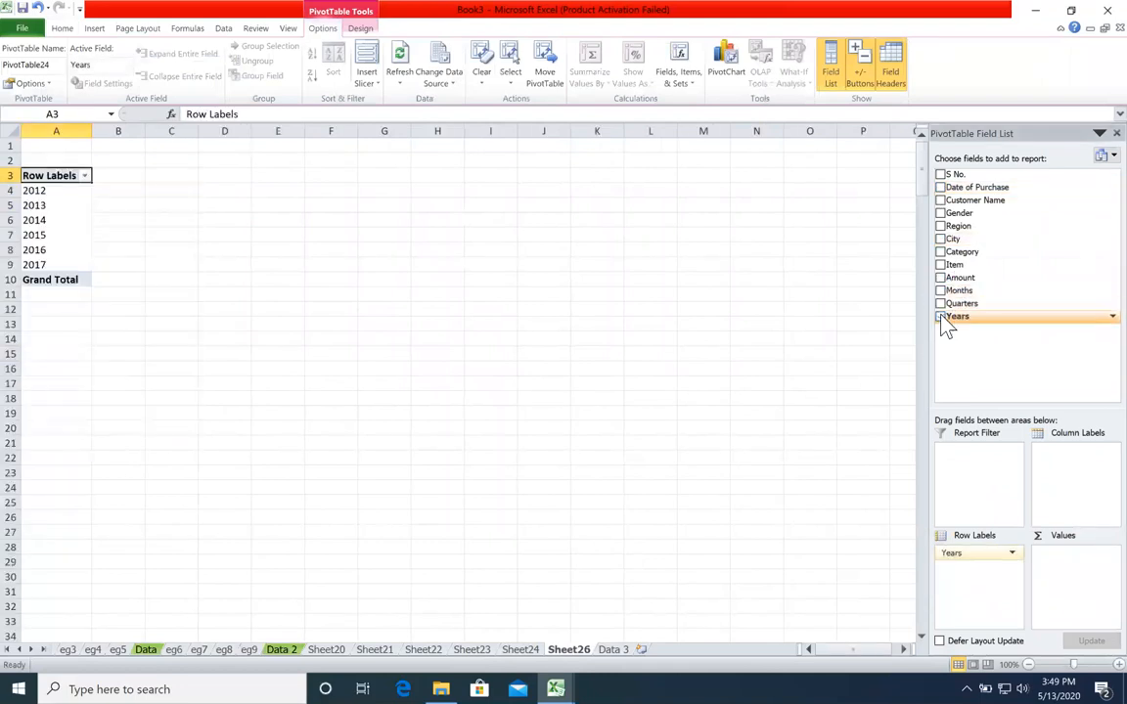
click(940, 315)
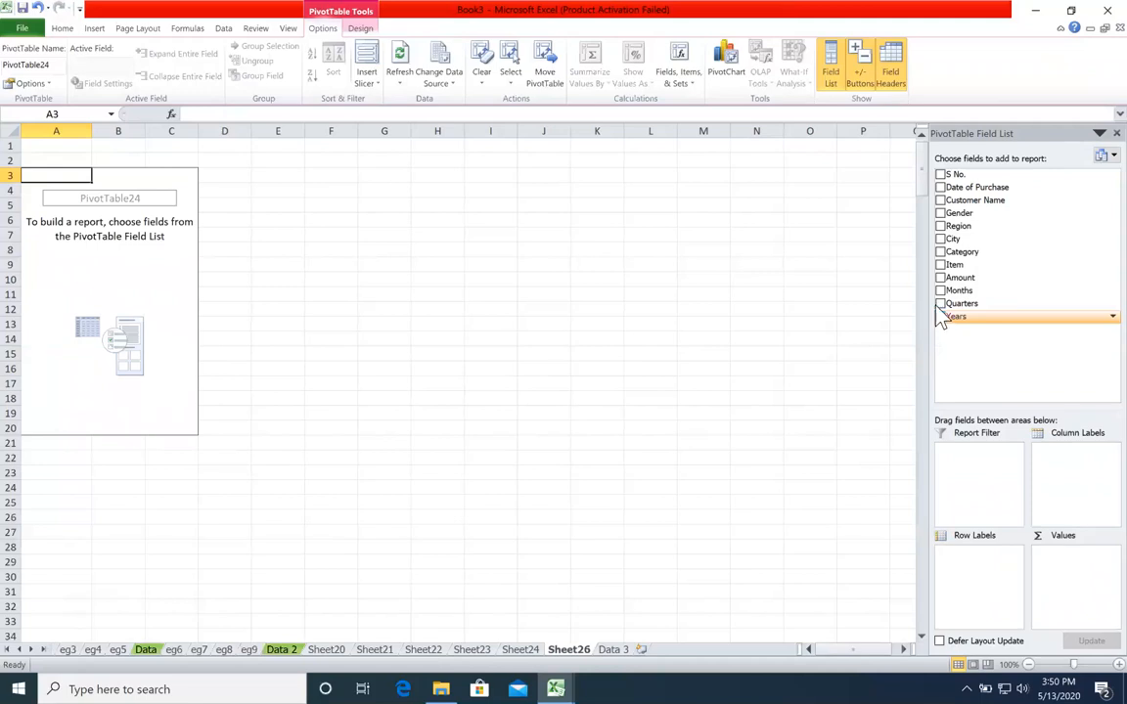
Add Quarters to the rows and Amount to the values of the Sheet26 PivotTable, and compare it with the monthly report on Sheet24
click(940, 303)
click(940, 277)
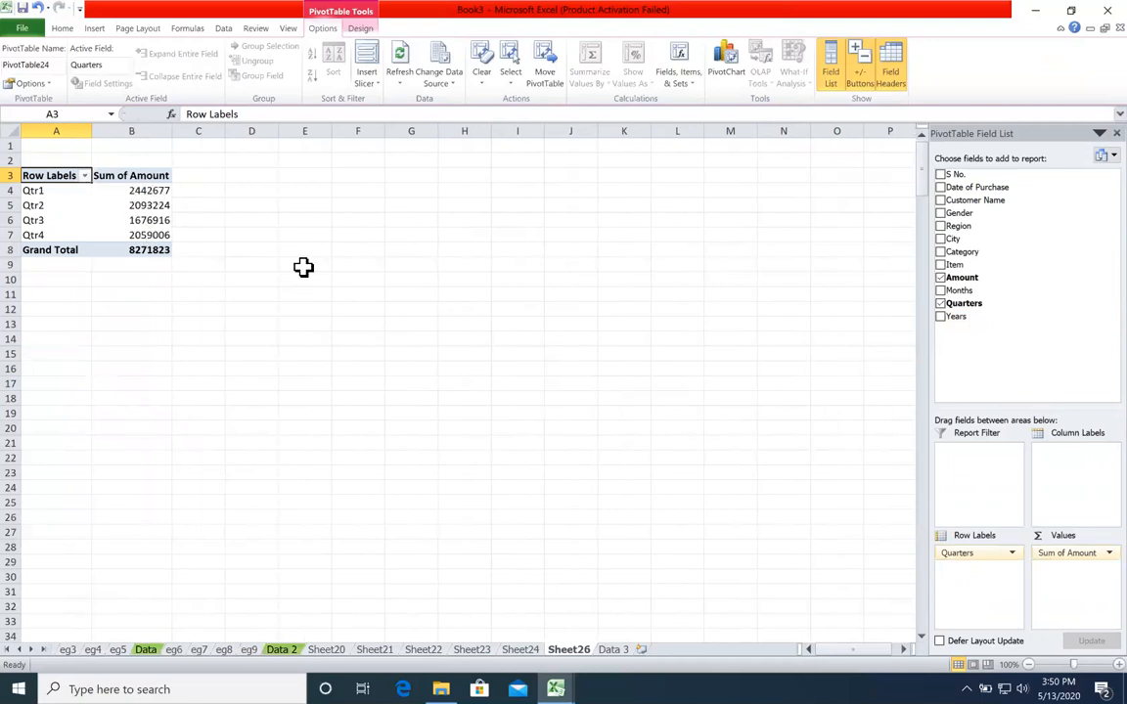
click(520, 650)
drag(51, 191, 147, 364)
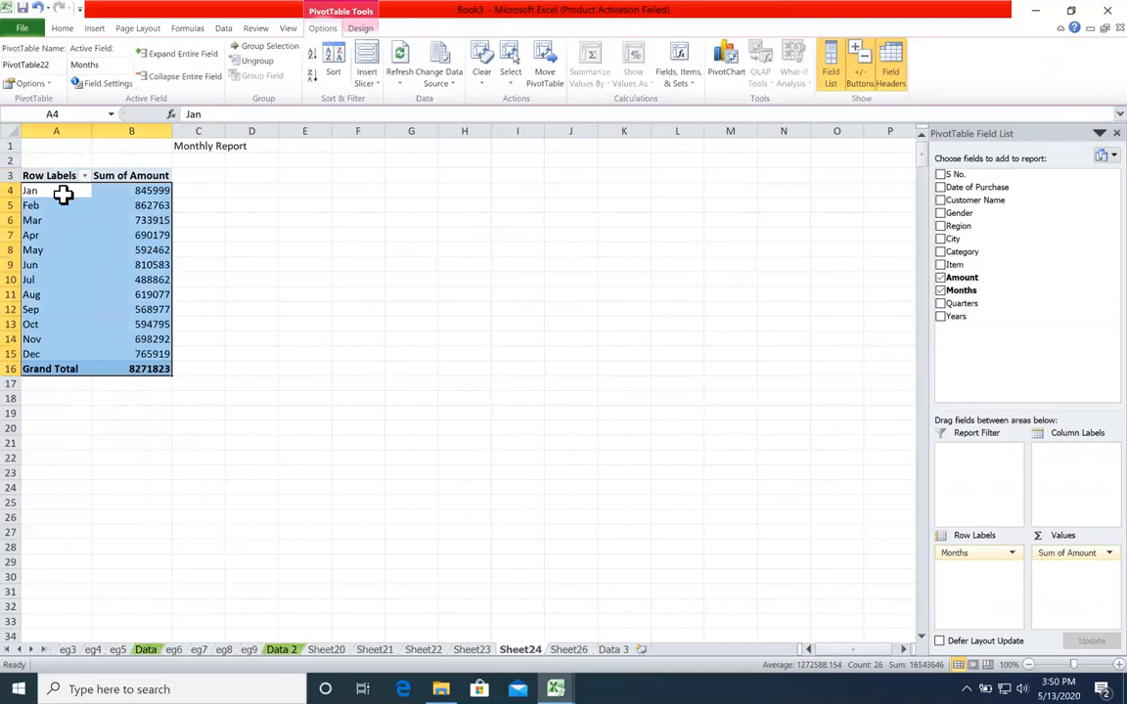
drag(63, 195, 116, 193)
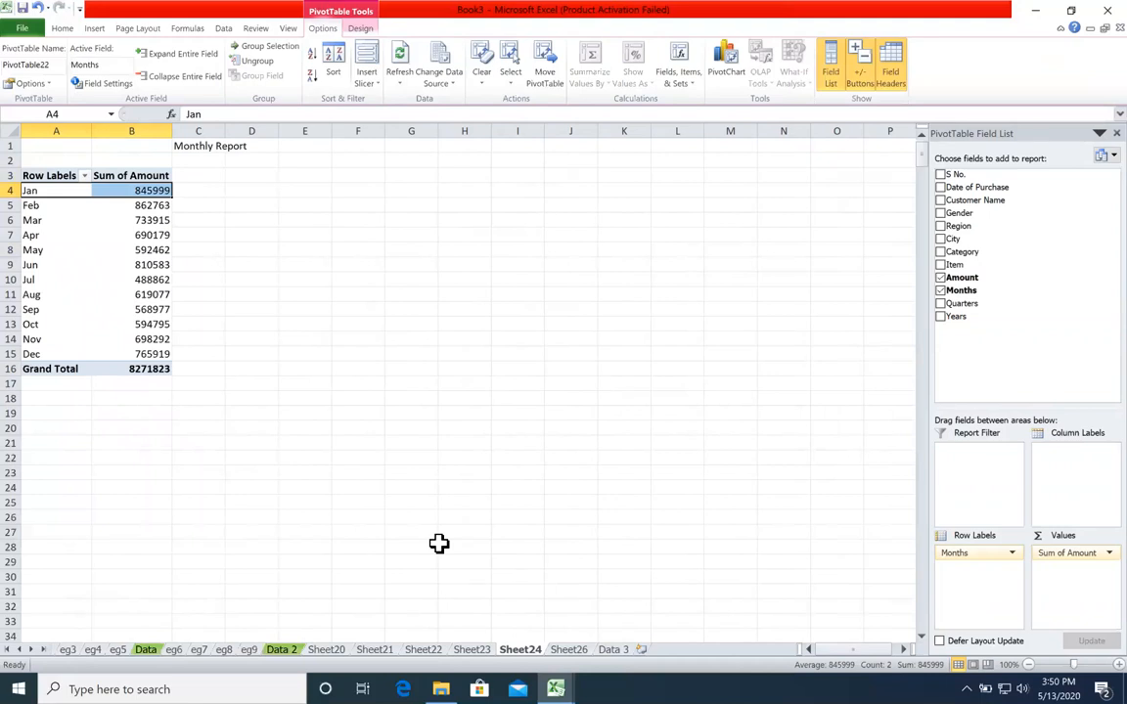
click(569, 649)
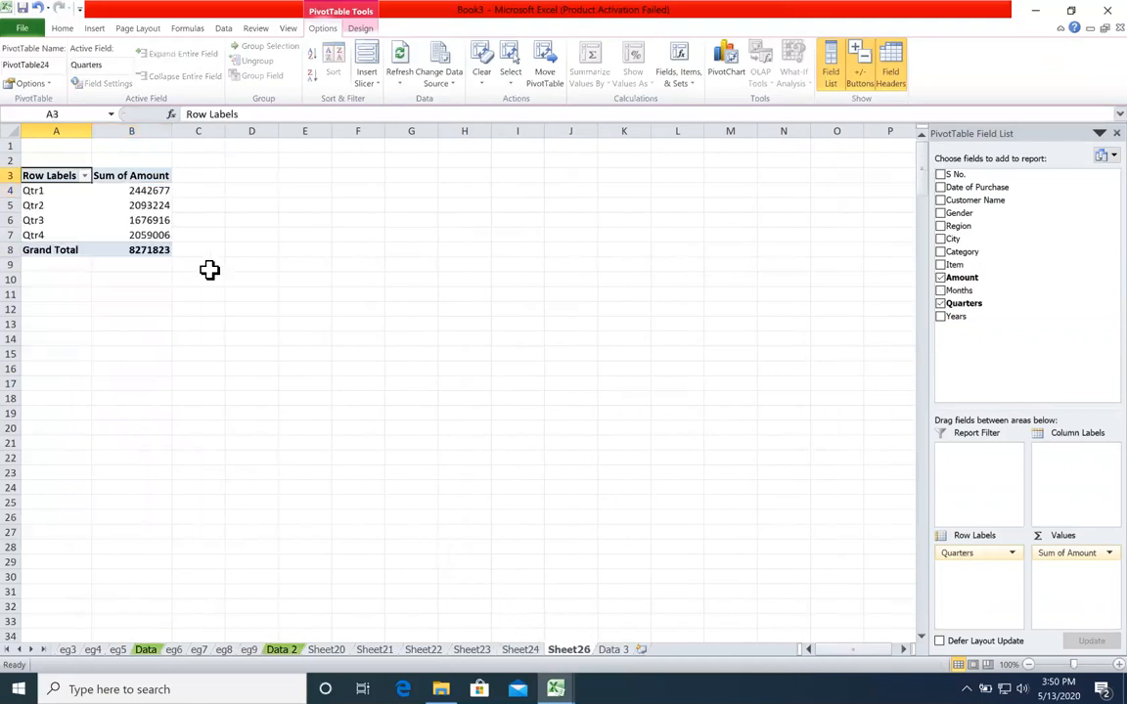
click(70, 189)
drag(83, 190, 138, 191)
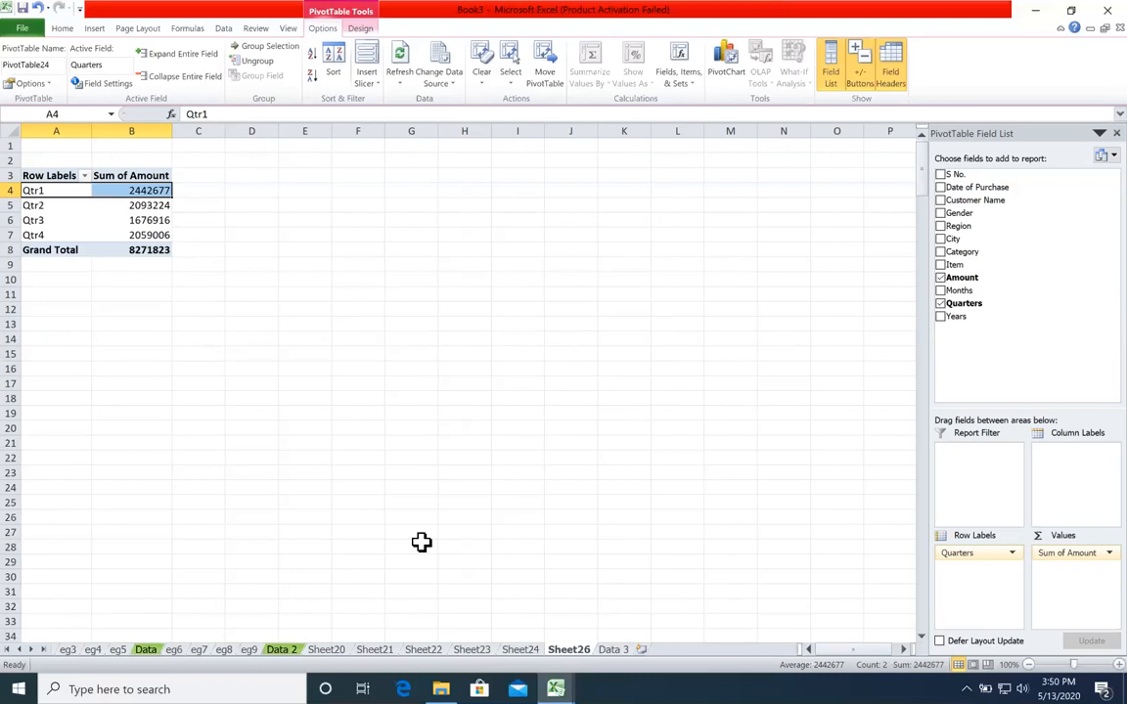
Create another PivotTable from the Data 3 range A1:I617 on a new worksheet
click(624, 649)
click(270, 193)
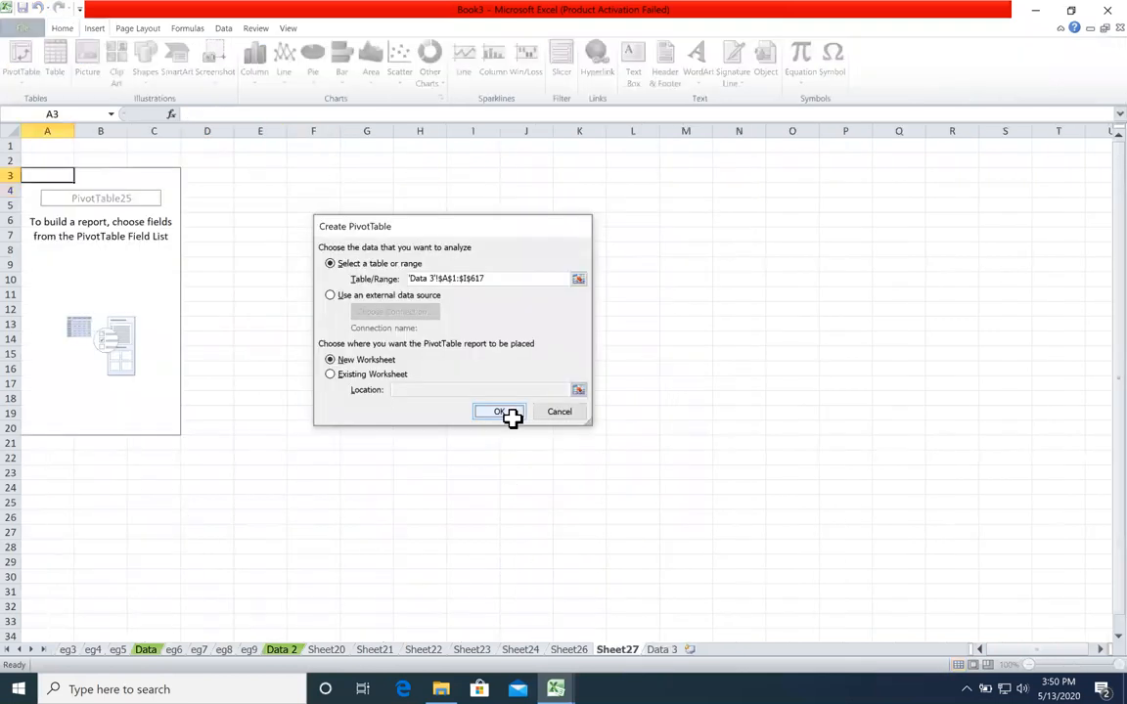
click(510, 418)
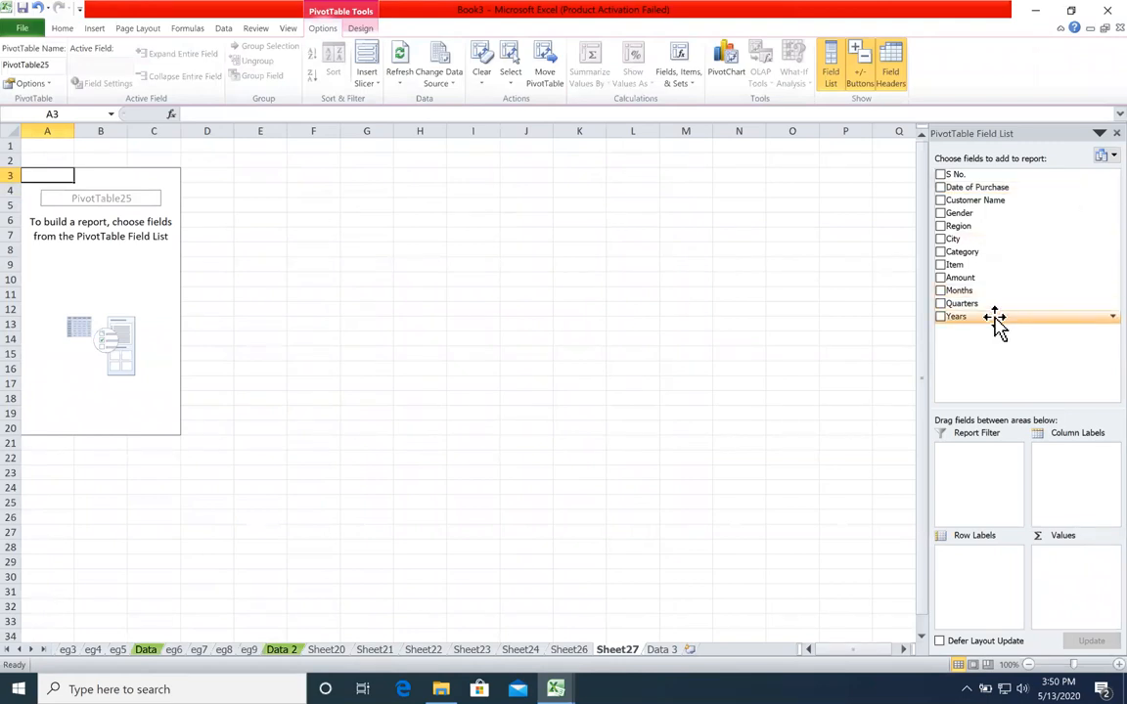
Add Months to the Sheet27 PivotTable rows with Amount as values, and nest Years under each month
click(942, 291)
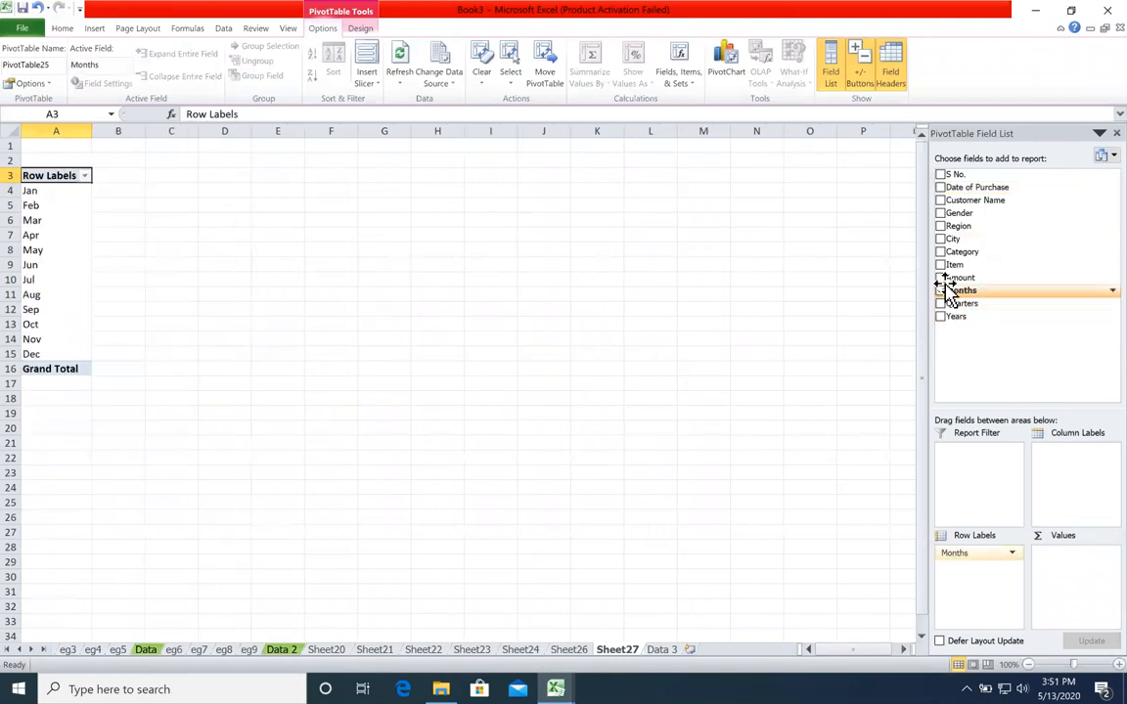
click(940, 278)
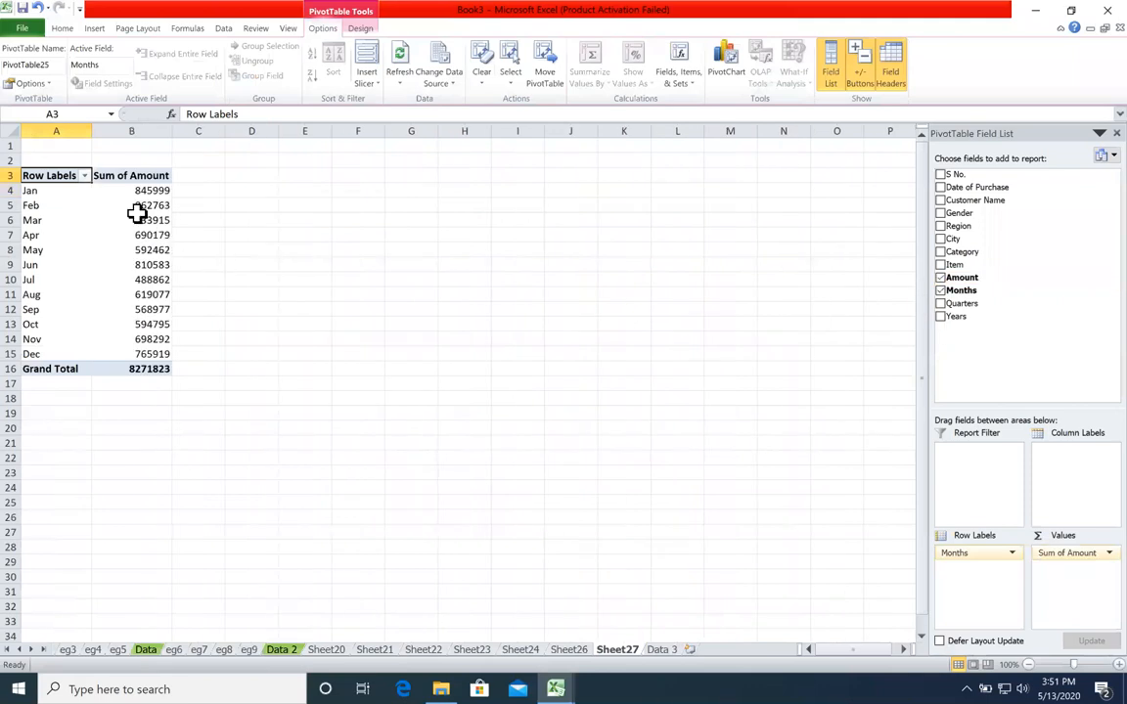
click(941, 317)
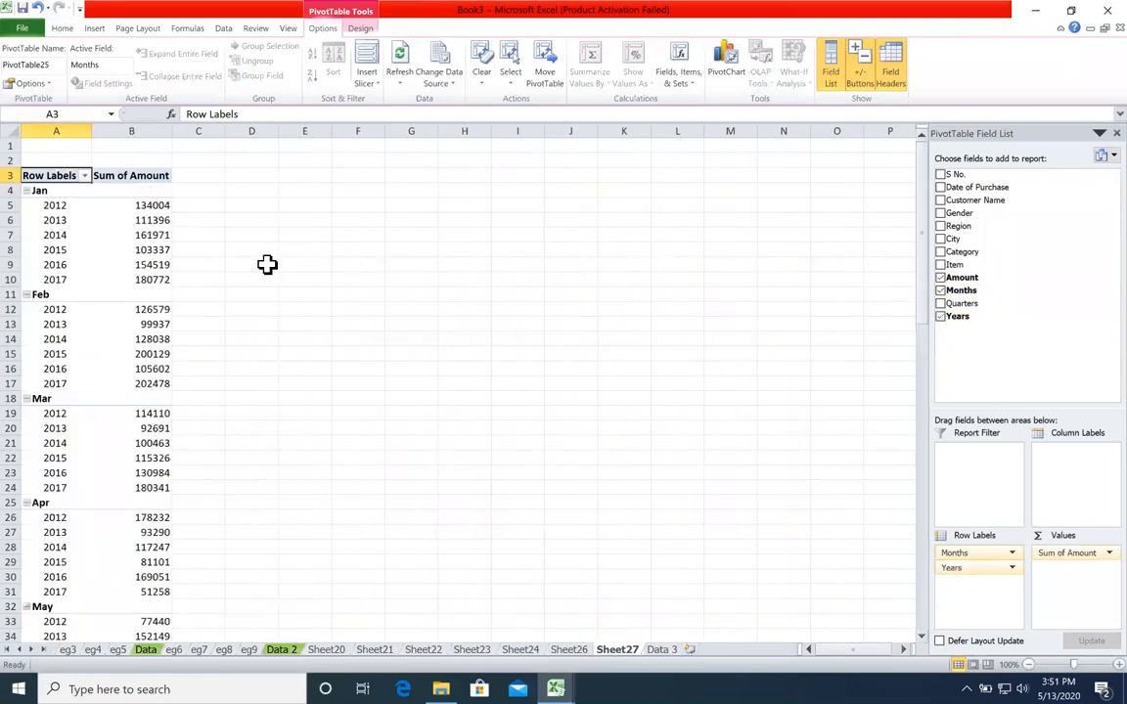
Examine the monthly Amount totals broken down by year, January onward, in the Sheet27 PivotTable
click(134, 189)
drag(138, 208, 155, 281)
drag(71, 210, 88, 268)
click(58, 294)
drag(54, 324, 61, 358)
scroll(62, 410, down, 9)
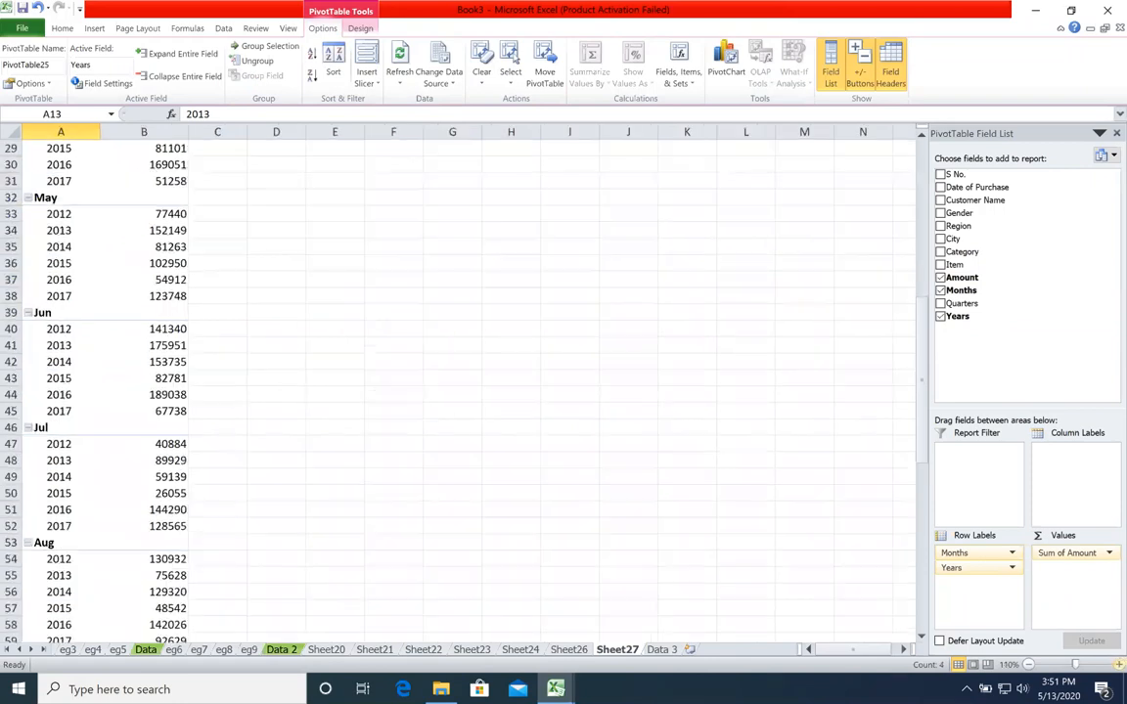
scroll(936, 321, up, 2)
drag(926, 330, 929, 235)
drag(917, 179, 885, 142)
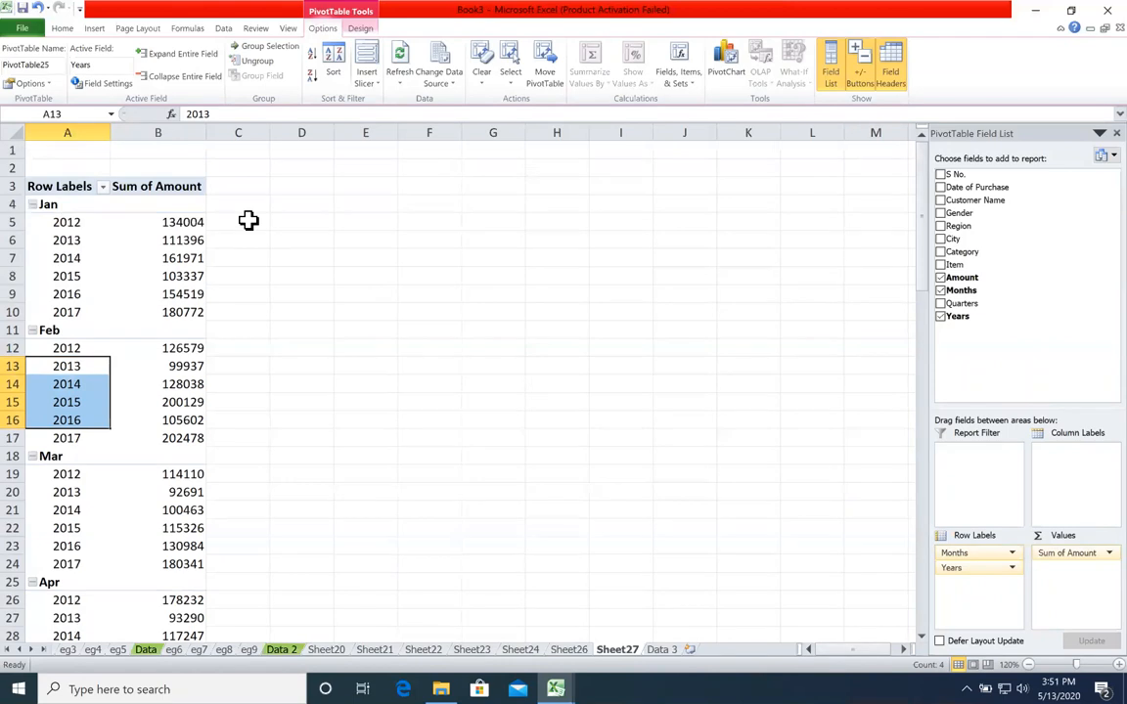
click(161, 239)
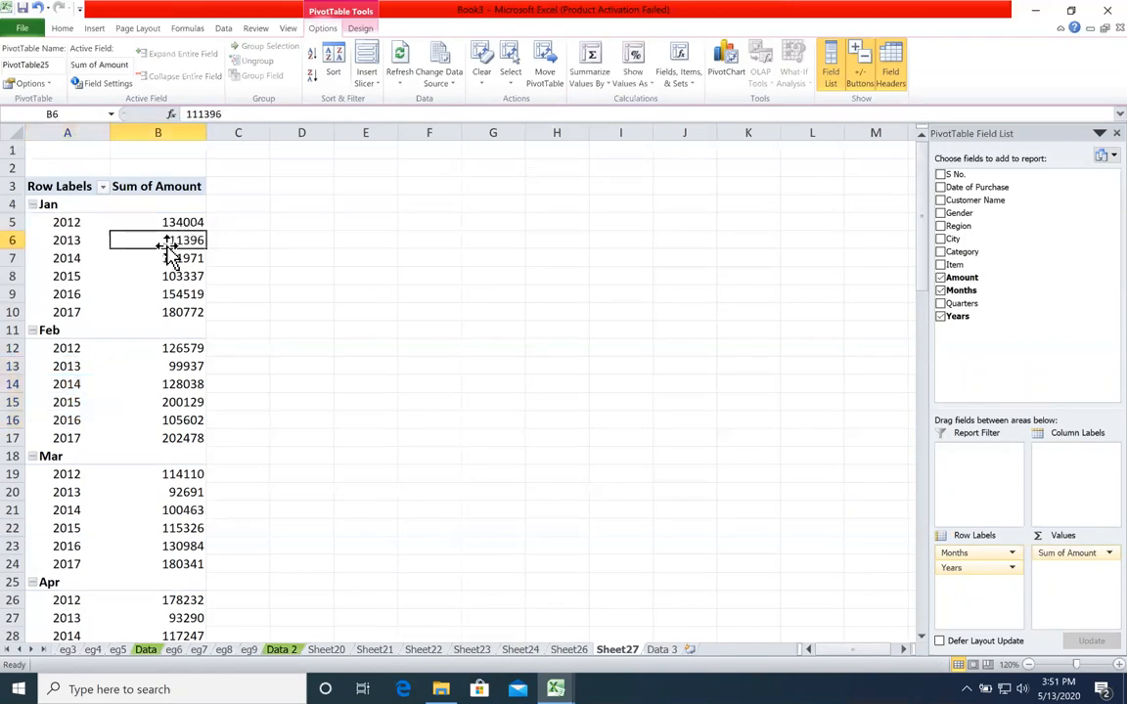
click(86, 223)
click(71, 337)
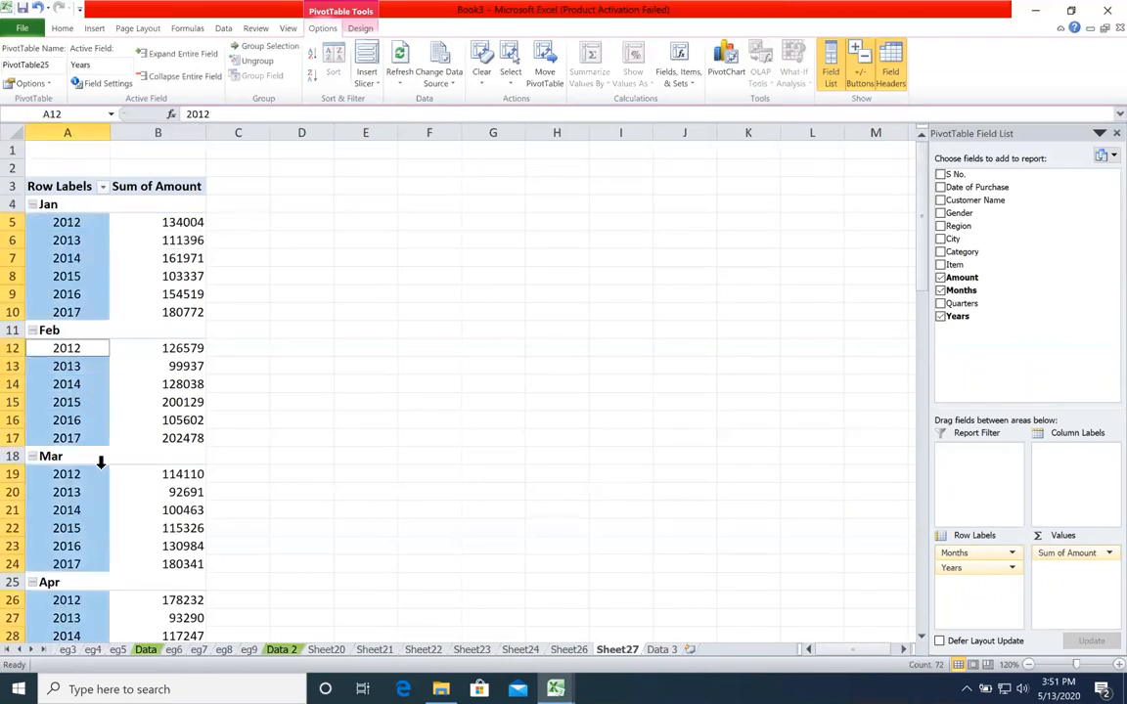
click(97, 313)
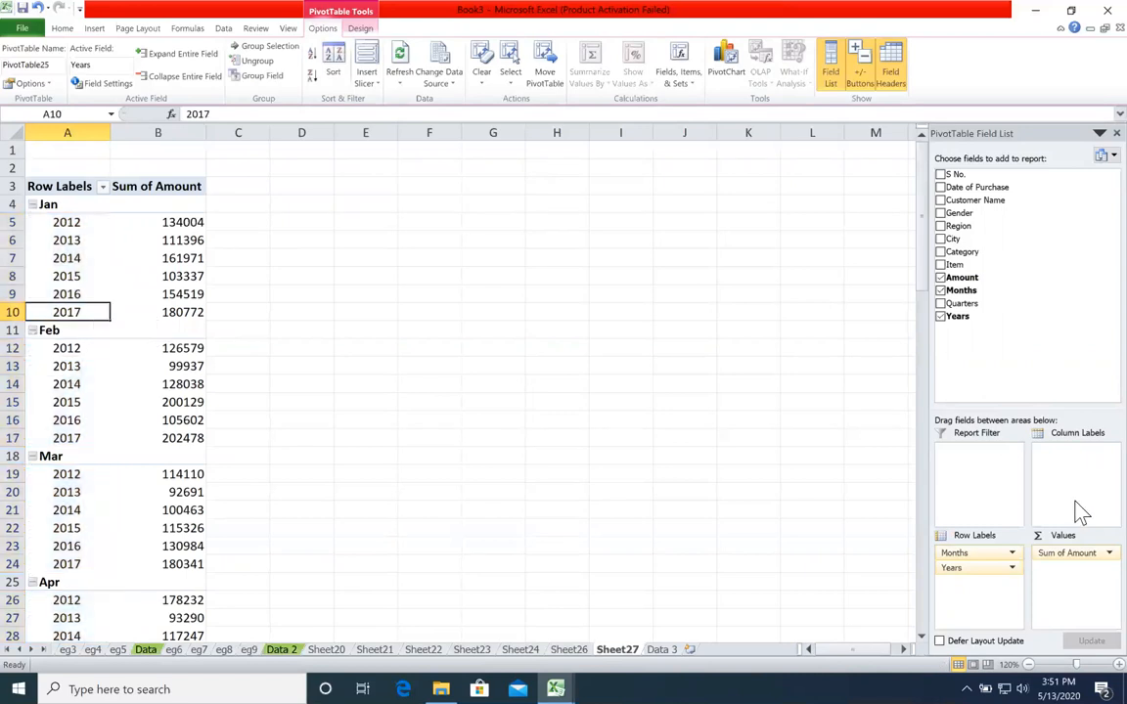
Move Years from the row labels to the column labels of the Sheet27 PivotTable and look over the month-by-year grid
drag(981, 569, 1076, 459)
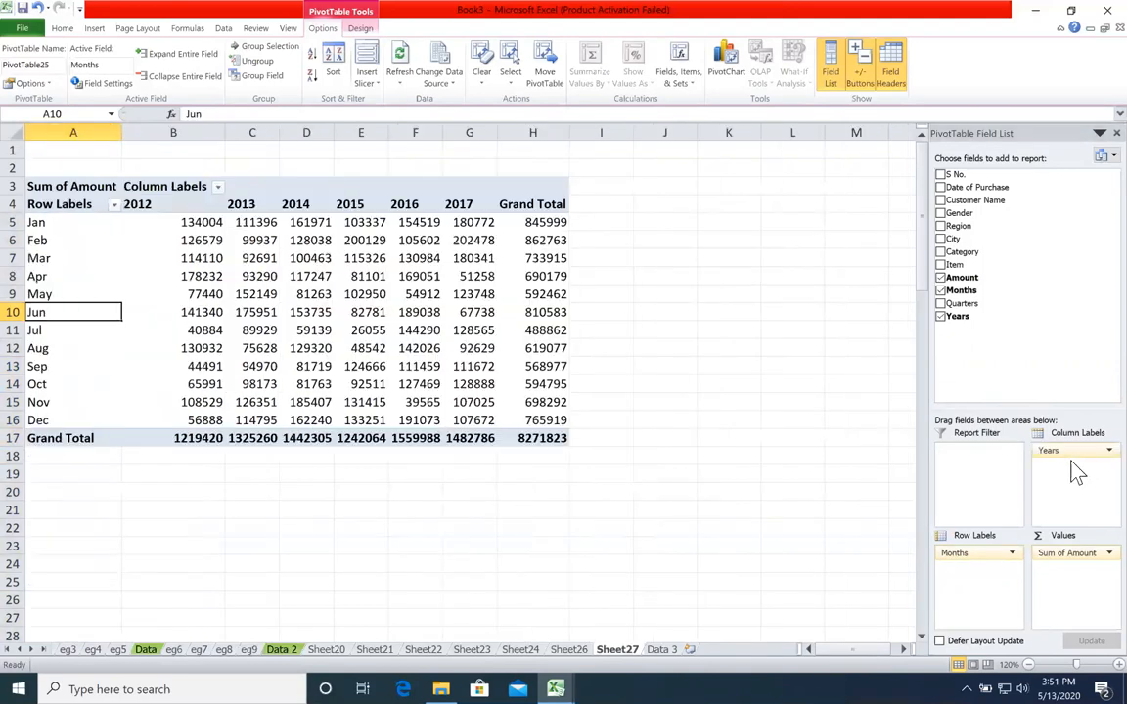
scroll(460, 381, down, 1)
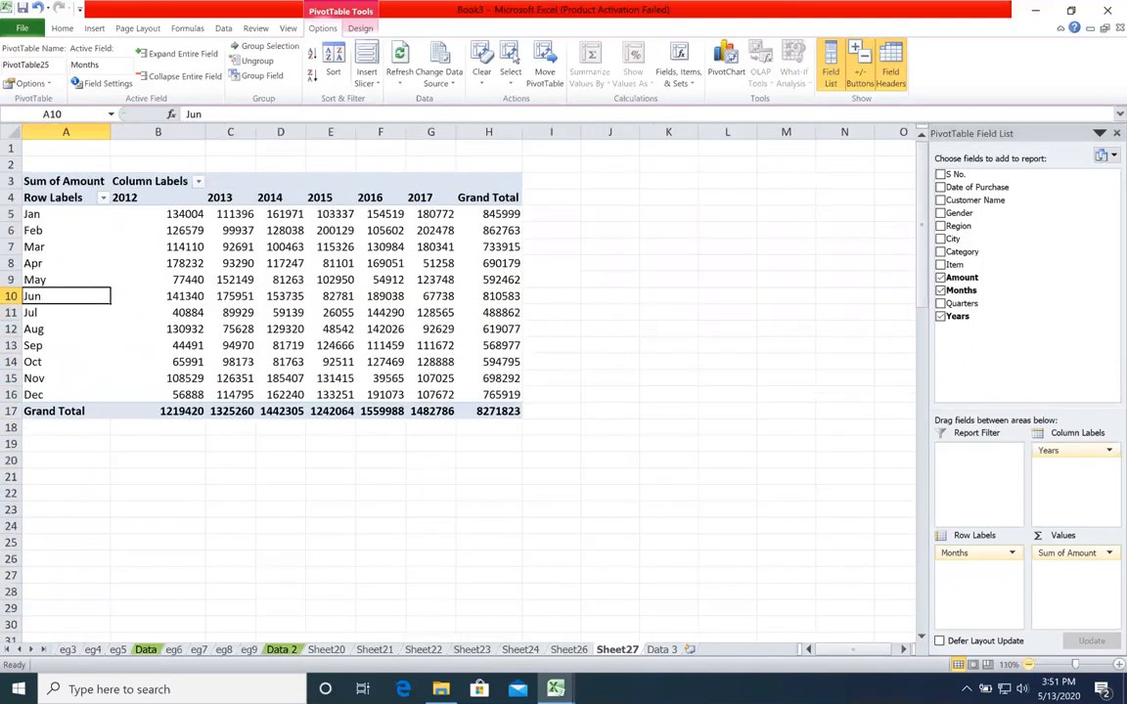
scroll(459, 382, down, 1)
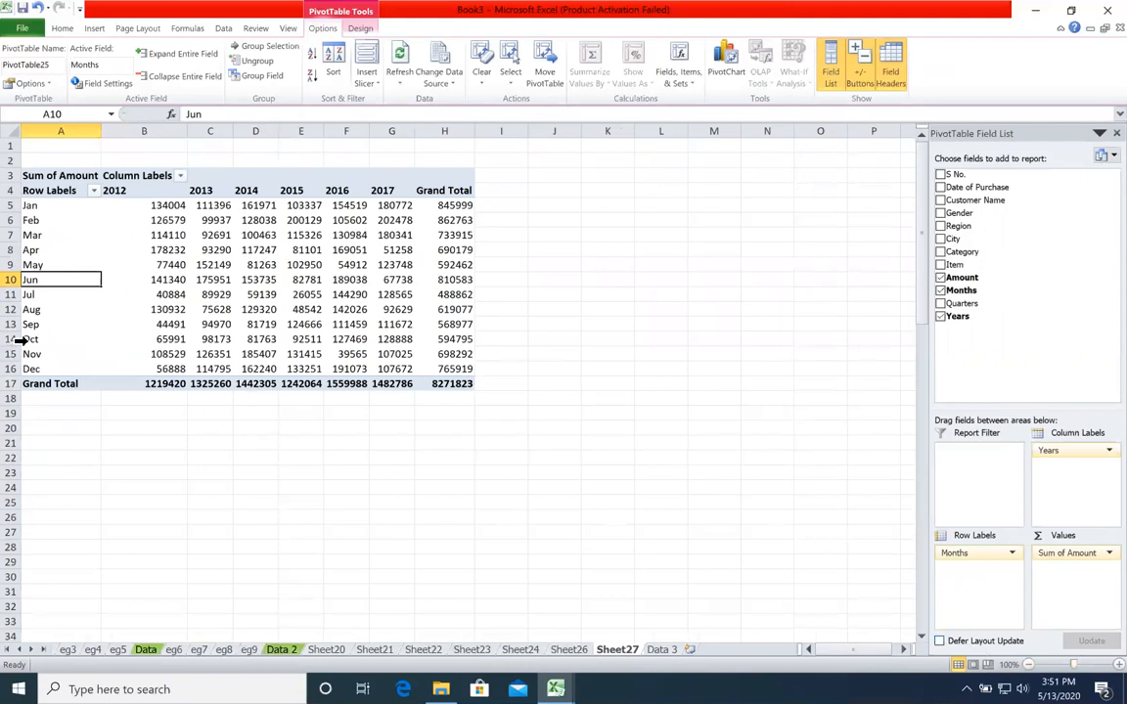
drag(12, 190, 39, 369)
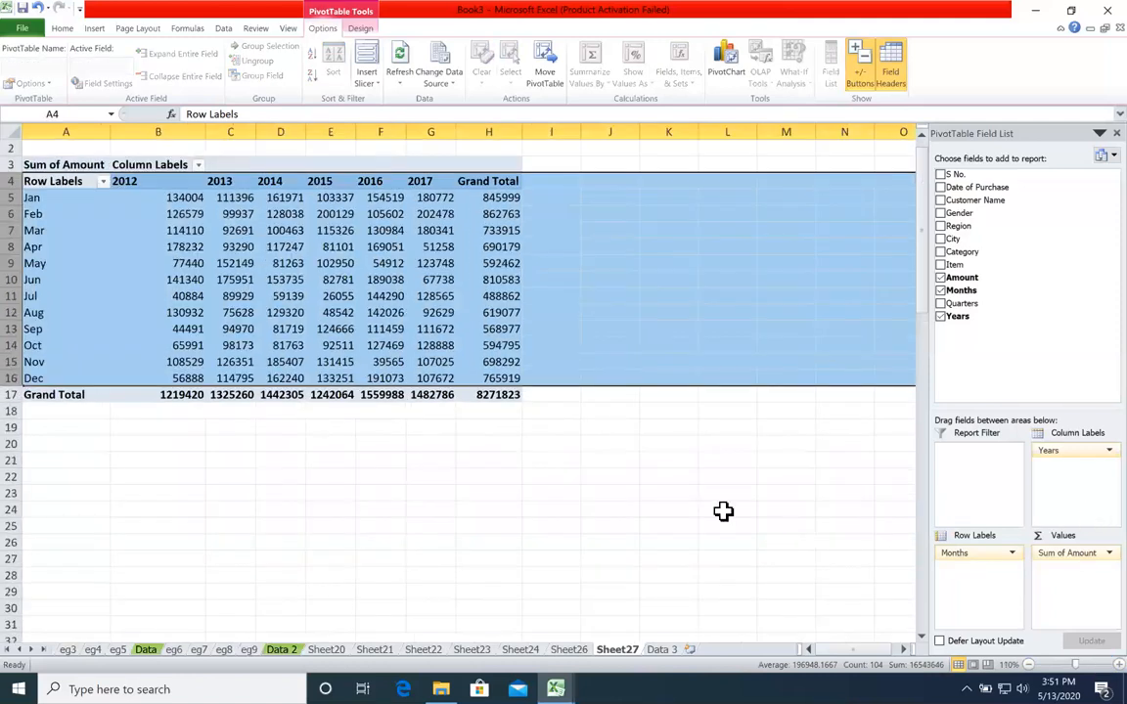
click(683, 458)
scroll(684, 458, up, 1)
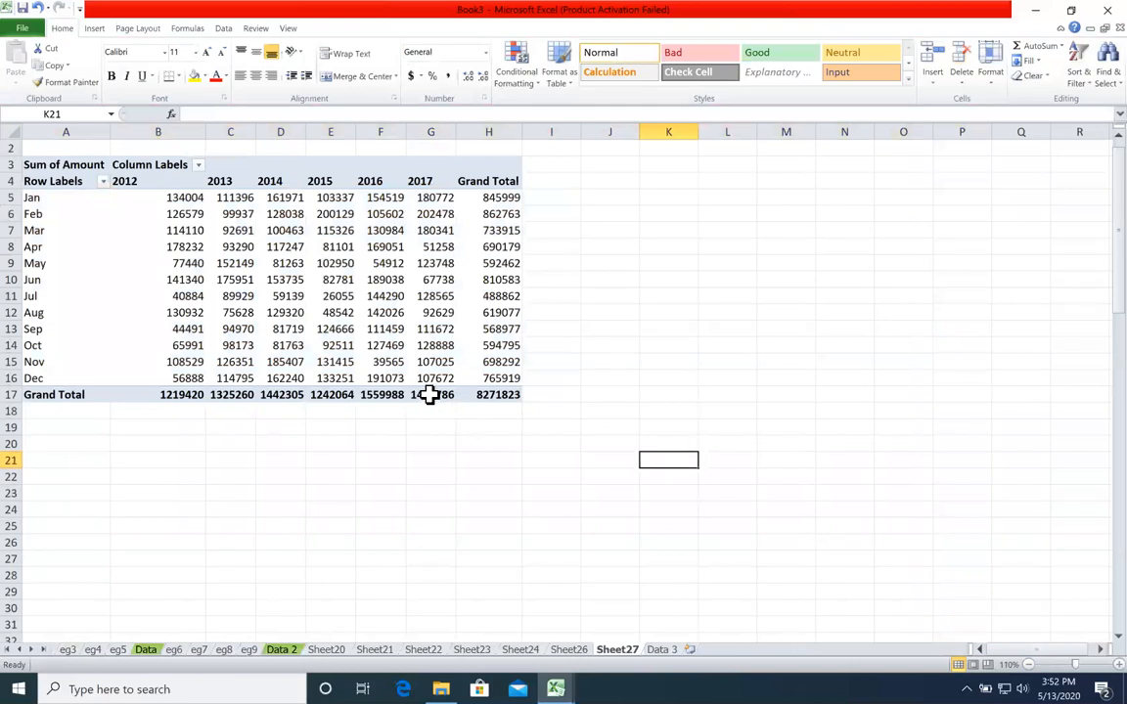
Highlight the monthly amounts in B5:G16 of Sheet27 that are less than 100000 with Light Red Fill with Dark Red Text
mouse_move(427, 395)
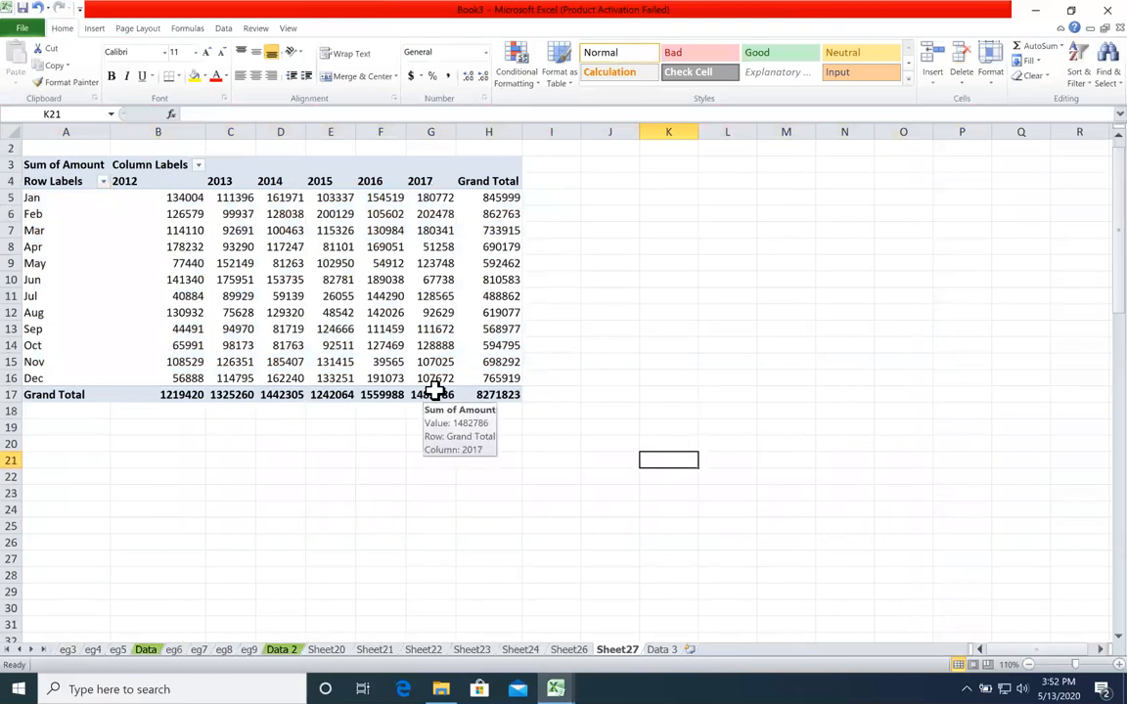
drag(445, 379, 183, 208)
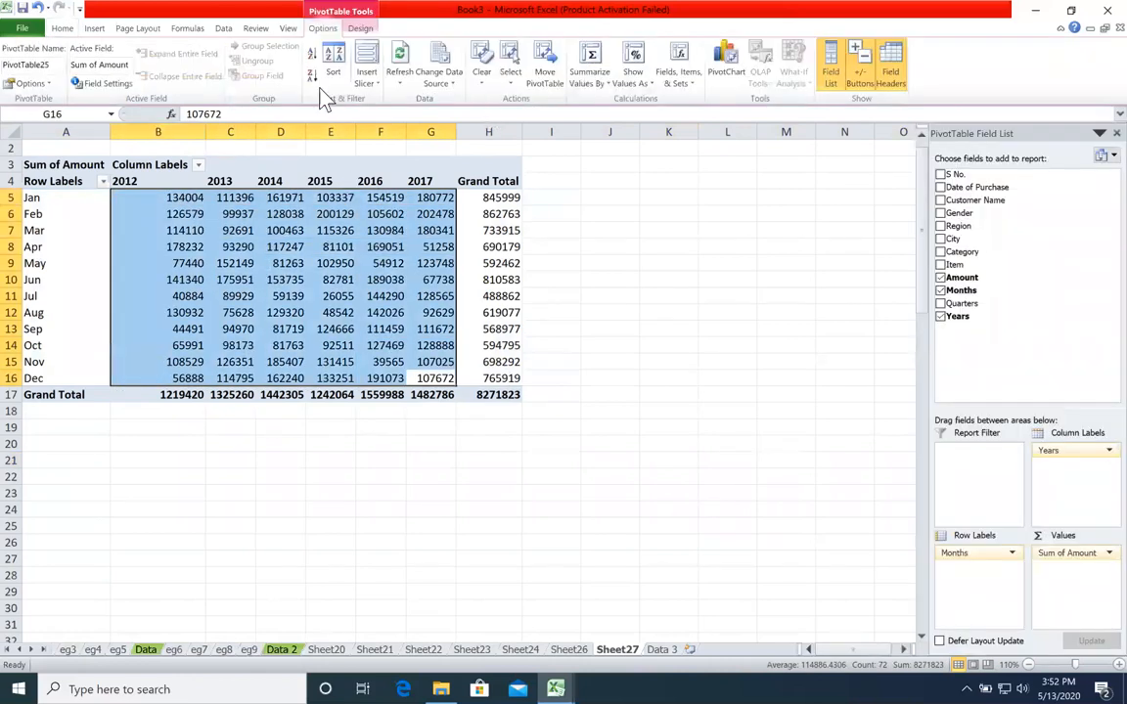
click(61, 30)
click(509, 71)
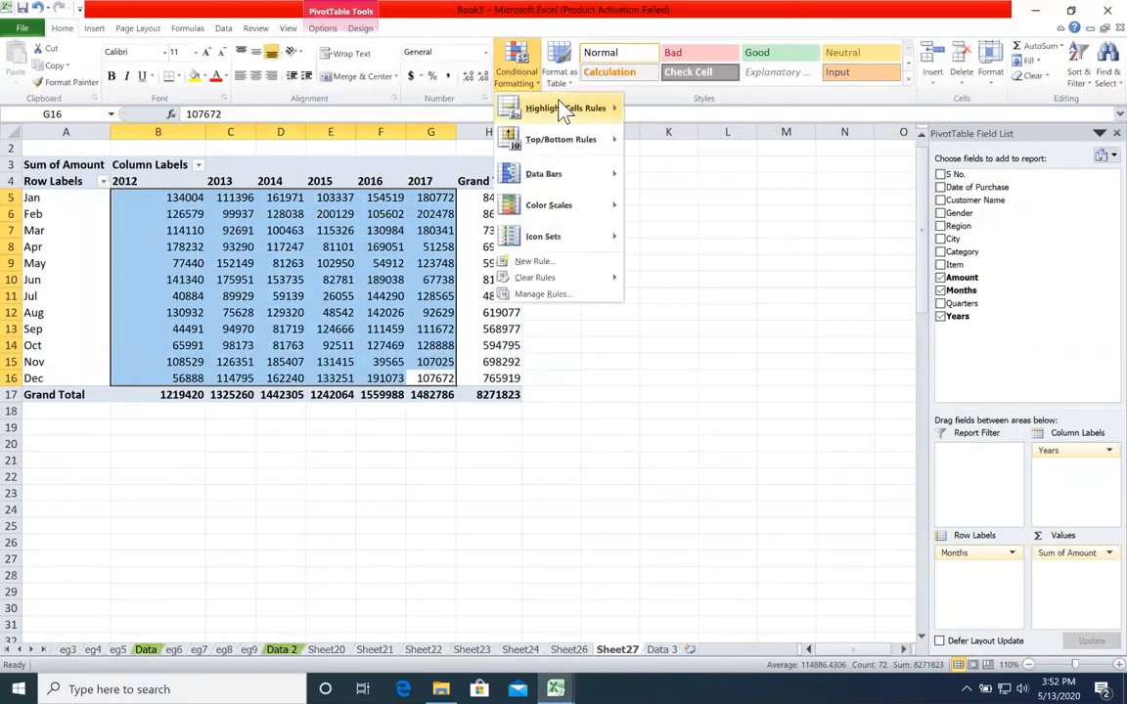
mouse_move(587, 108)
click(685, 141)
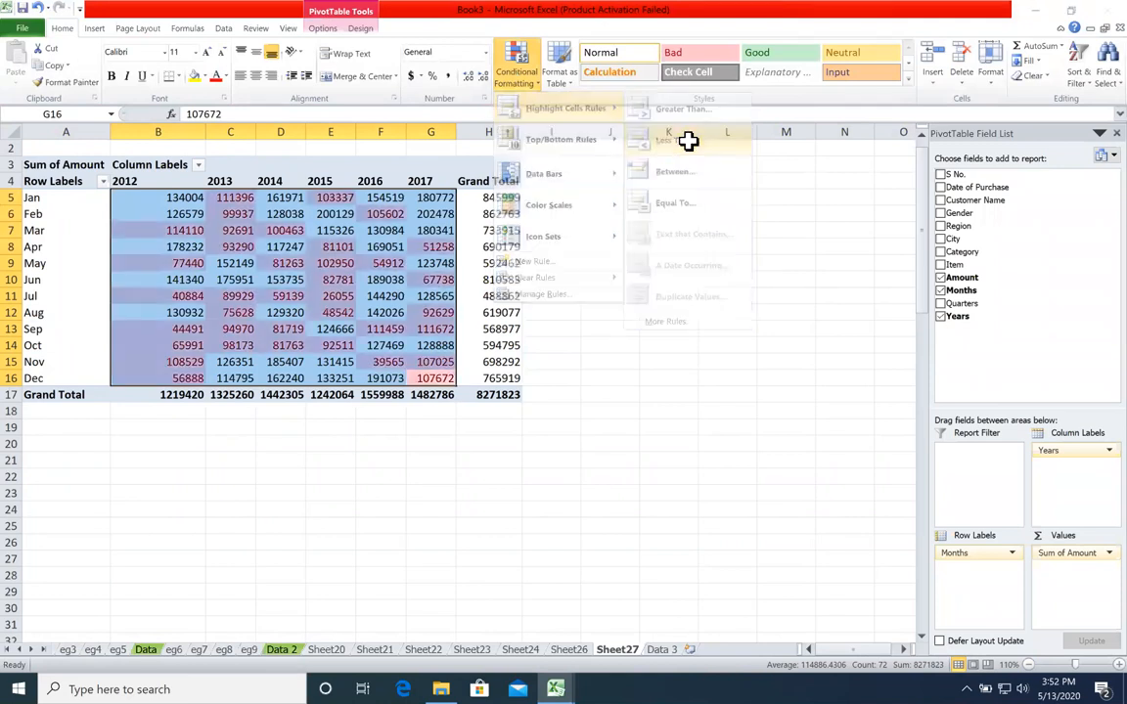
text(10000)
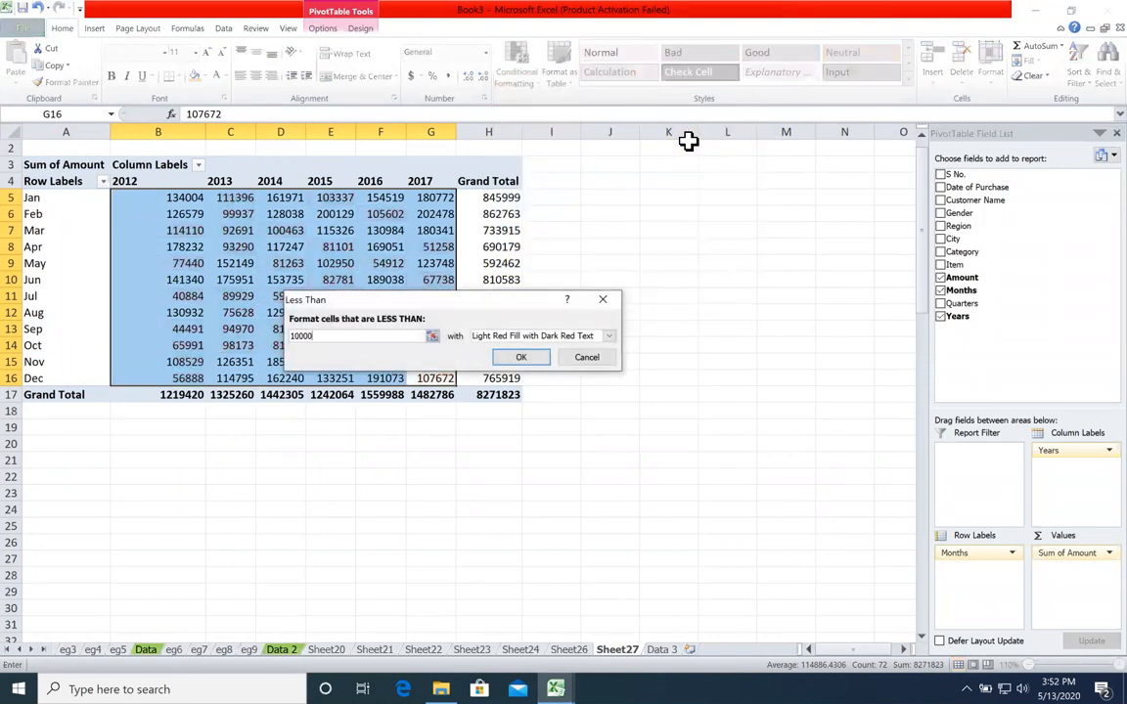
text(0)
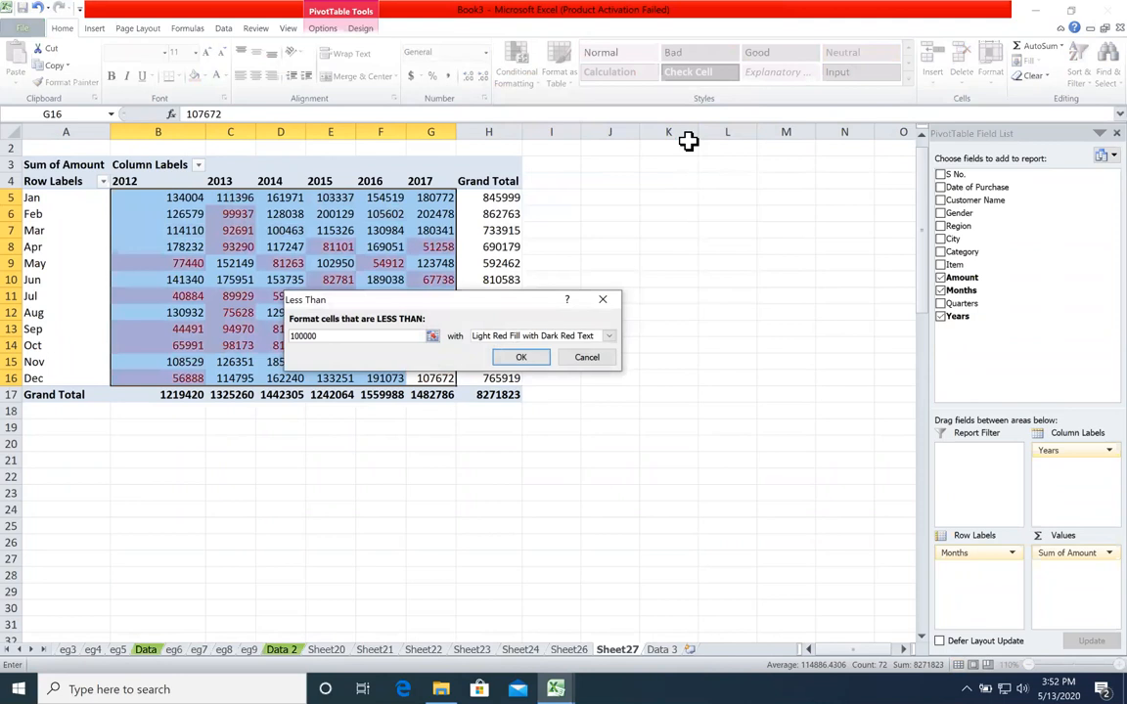
key(Return)
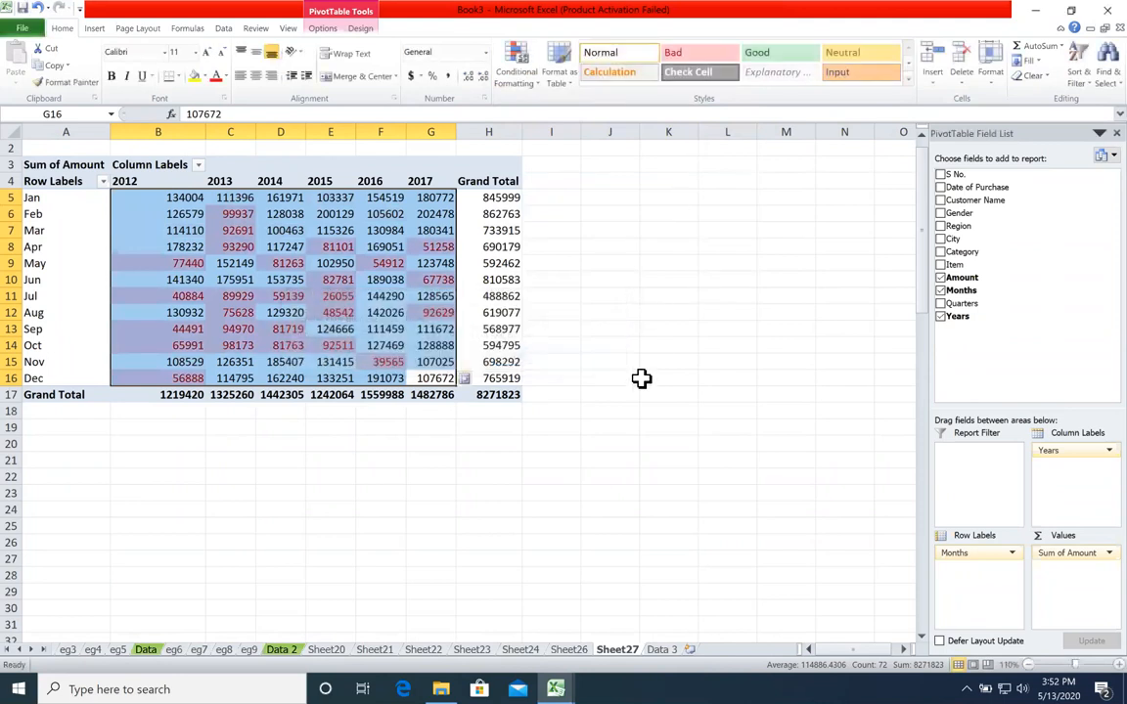
click(645, 377)
Review the highlighted low amounts by region and category in the Sheet21 PivotTable
click(375, 650)
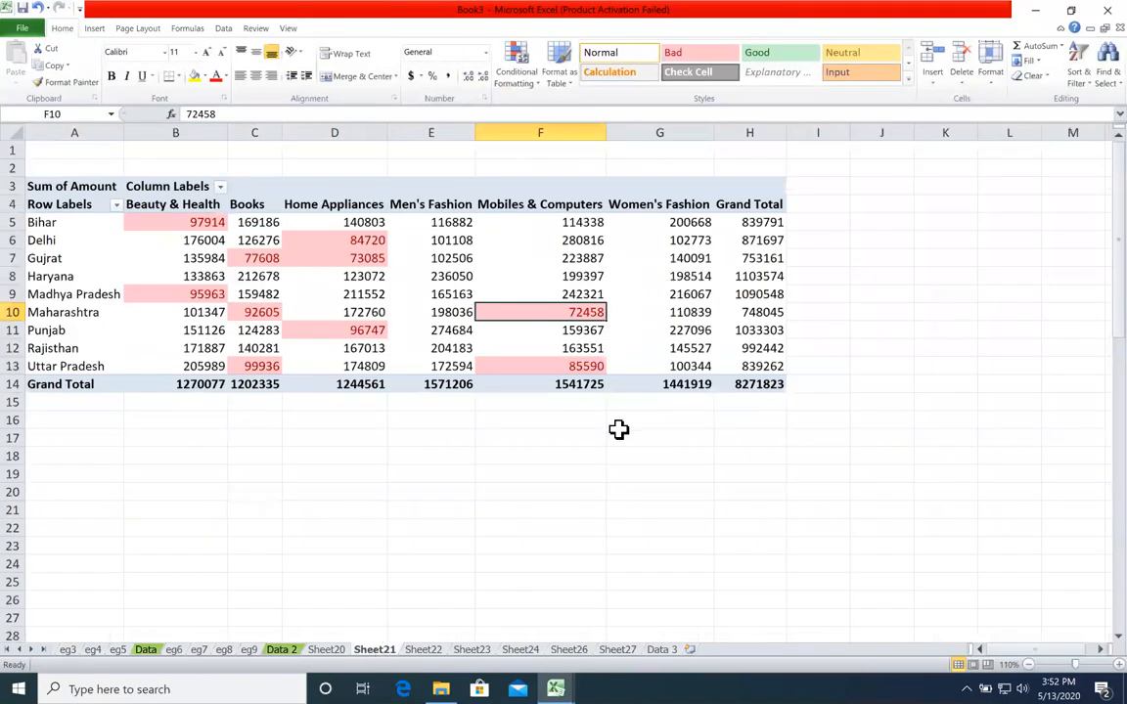
mouse_move(206, 222)
mouse_down()
mouse_move(214, 239)
mouse_move(196, 307)
mouse_up()
drag(256, 239, 300, 306)
drag(330, 260, 339, 314)
click(430, 330)
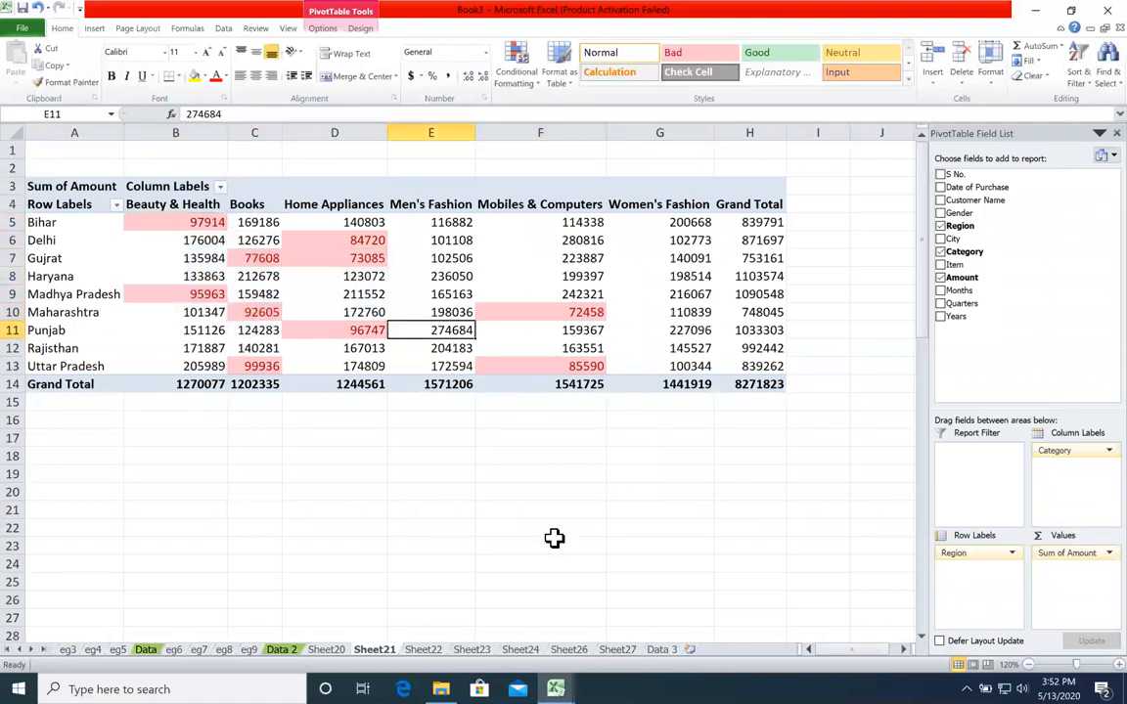
Examine the highlighted low amounts on Sheet27 across the years, concentrating on the months May to October
click(630, 647)
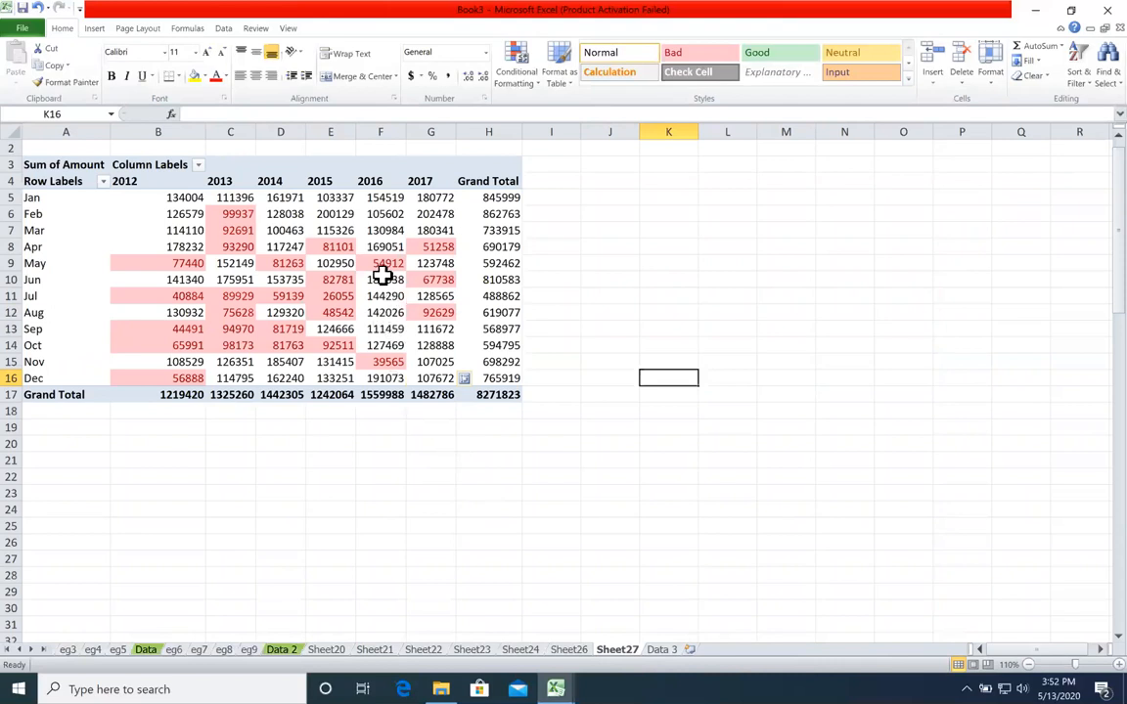
click(430, 198)
drag(430, 215, 156, 269)
drag(99, 297, 120, 391)
drag(452, 342, 171, 286)
drag(114, 287, 80, 264)
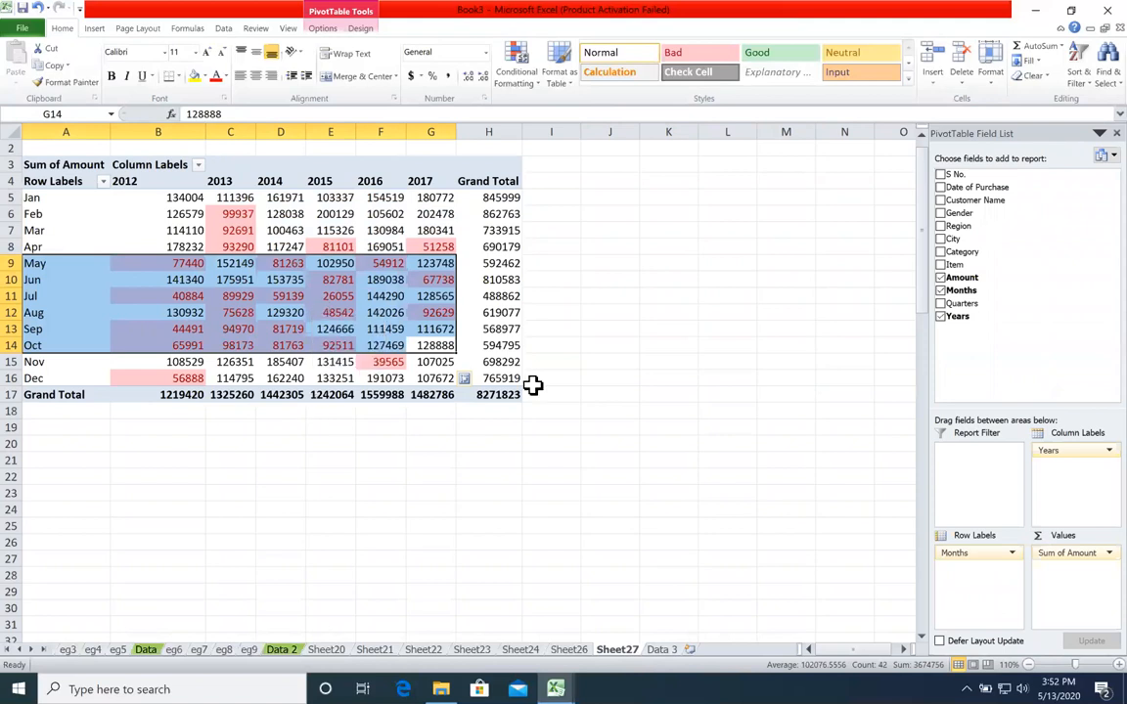
drag(322, 295, 52, 300)
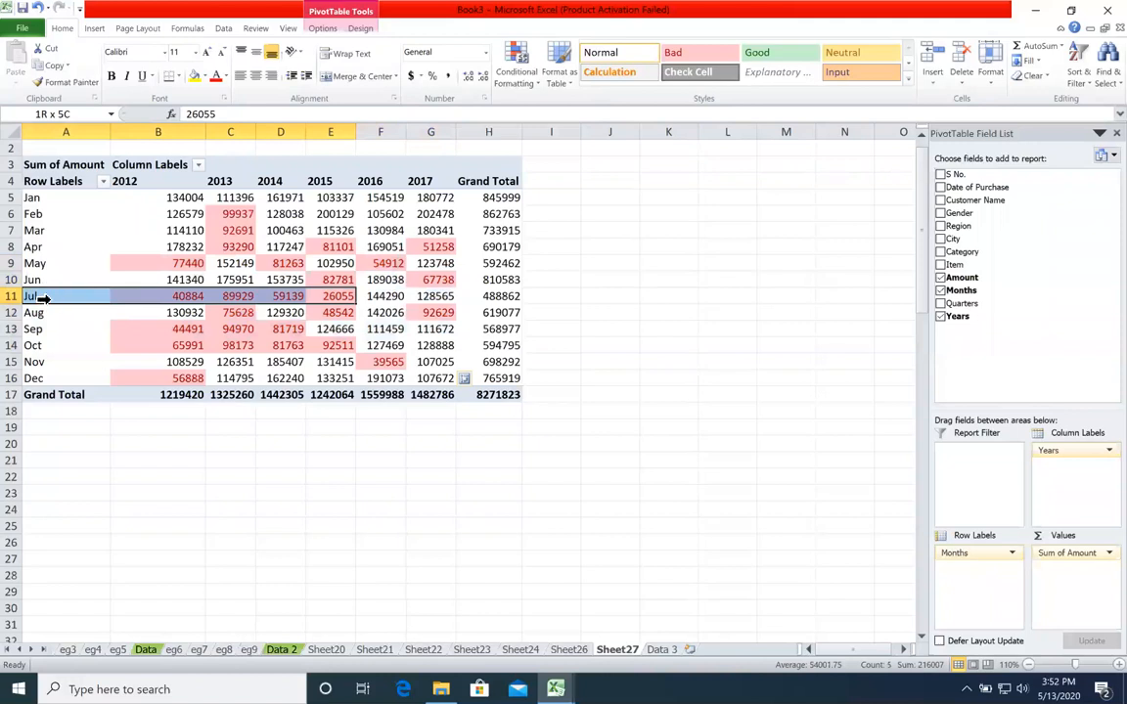
drag(332, 347, 105, 299)
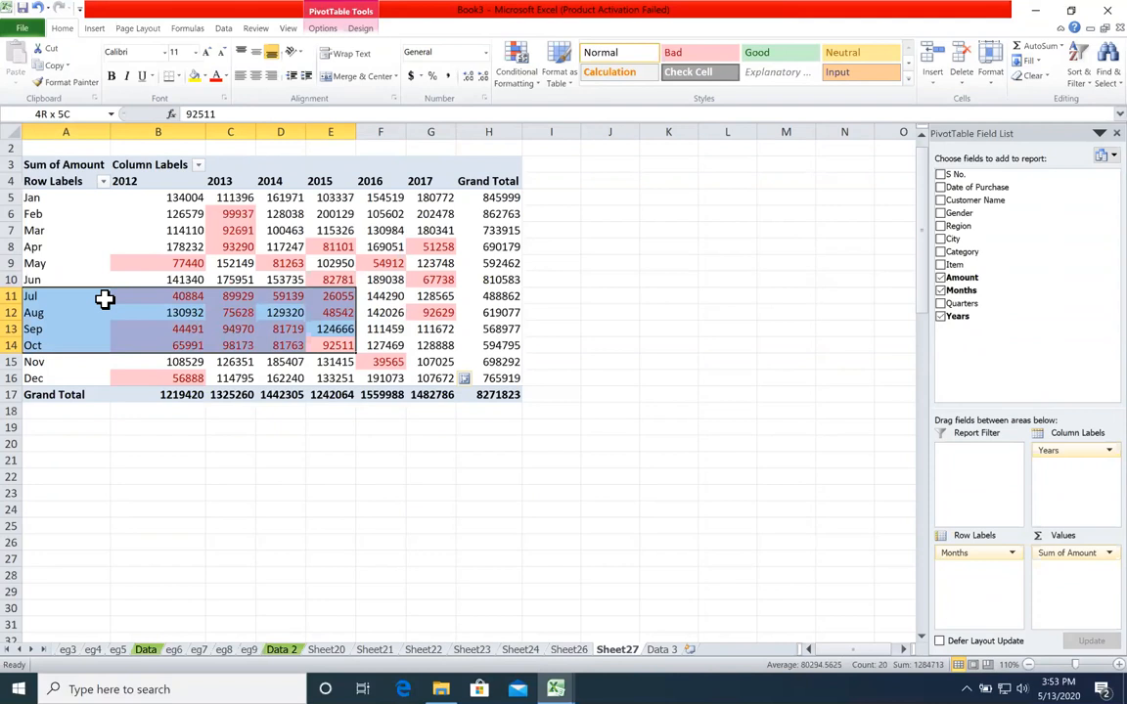
click(333, 345)
drag(433, 347, 191, 340)
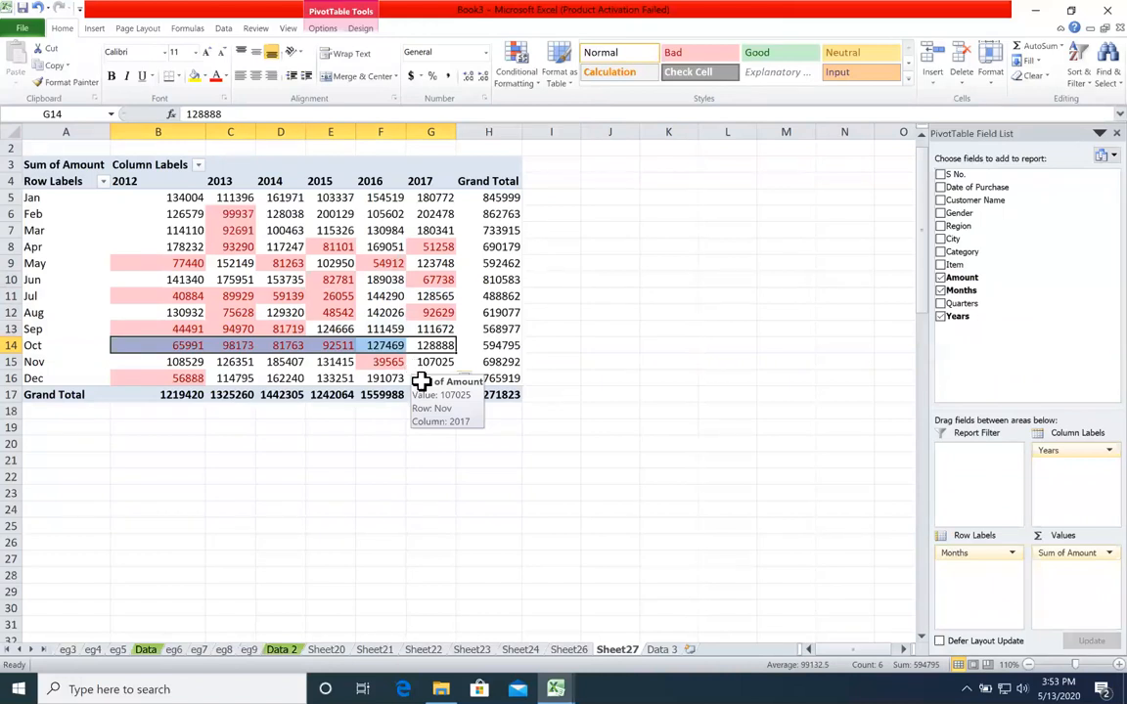
Compare the monthly report on Sheet24 and the yearly report on Sheet23 with the month-by-year grid on Sheet27
click(521, 649)
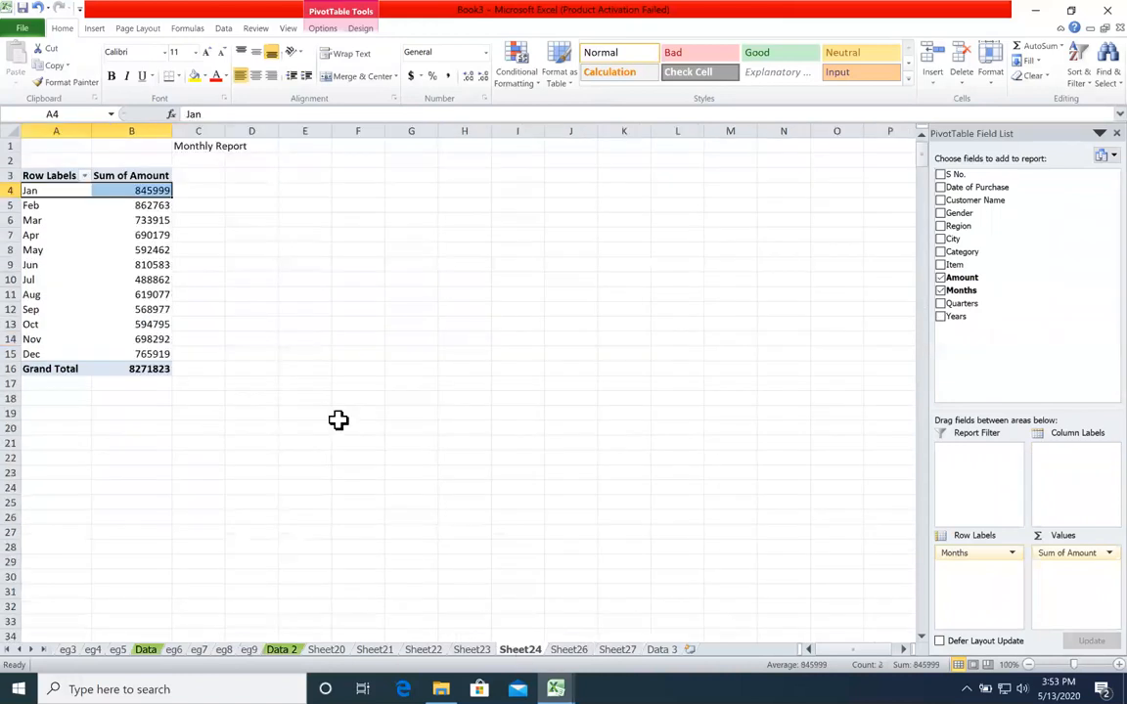
click(472, 649)
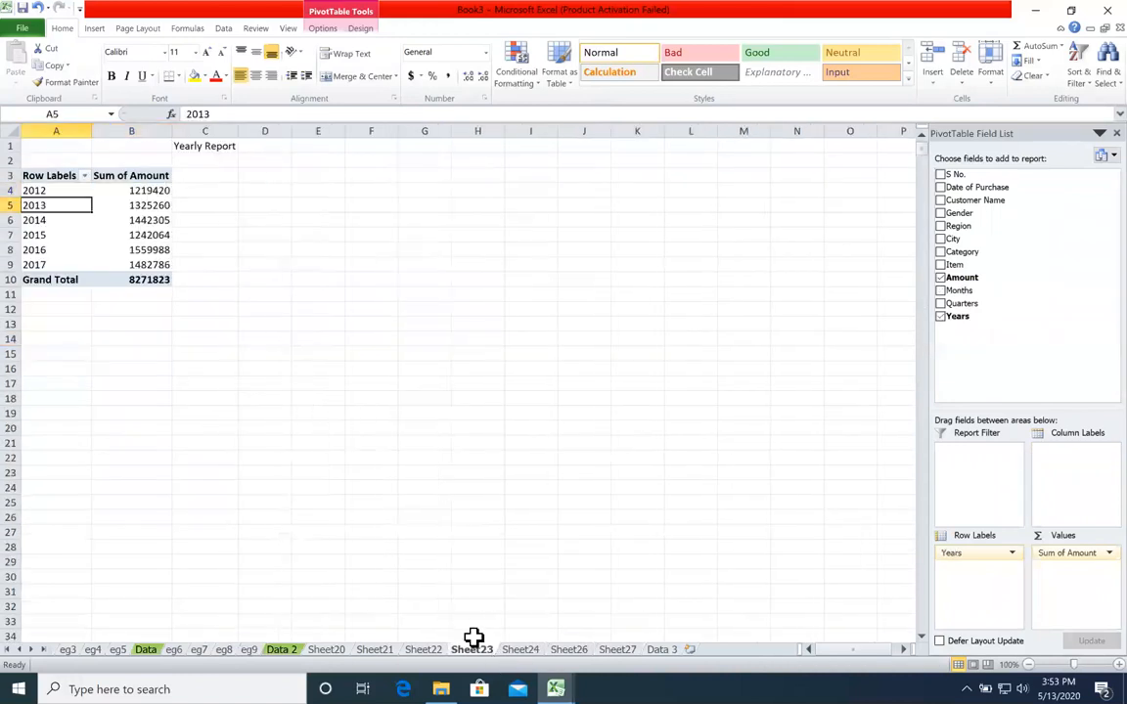
click(146, 190)
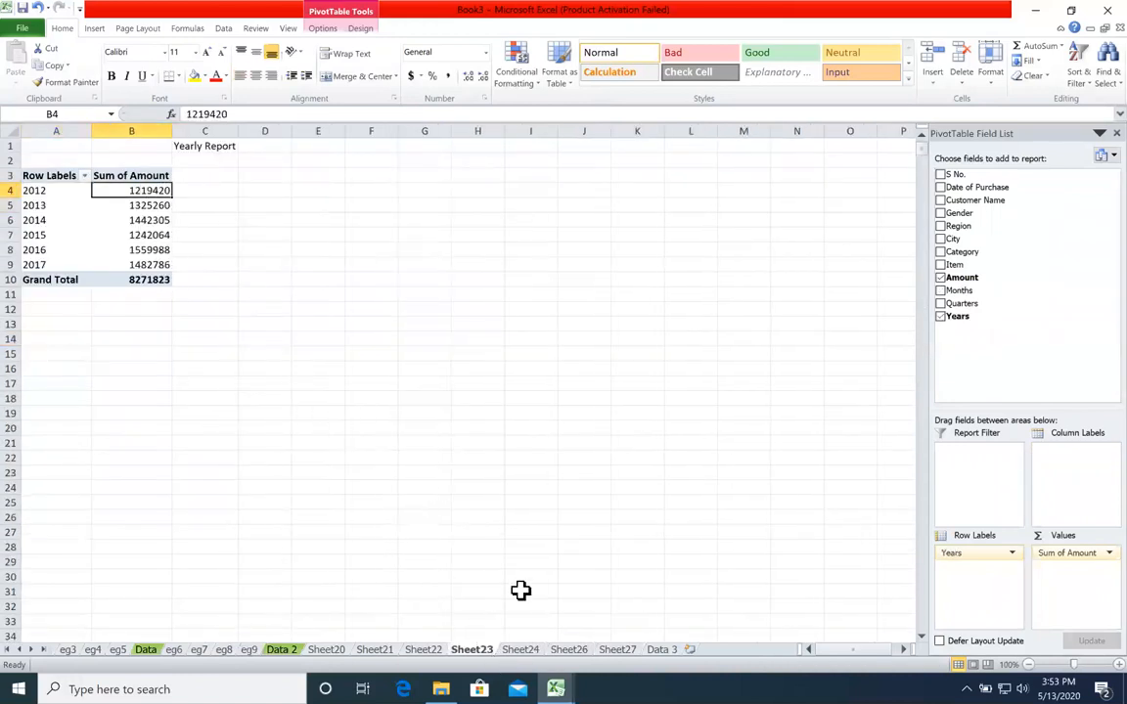
click(618, 650)
Create a PivotTable from the Data 3 range A1:I617 on a new worksheet
click(661, 650)
click(95, 29)
click(25, 54)
click(495, 408)
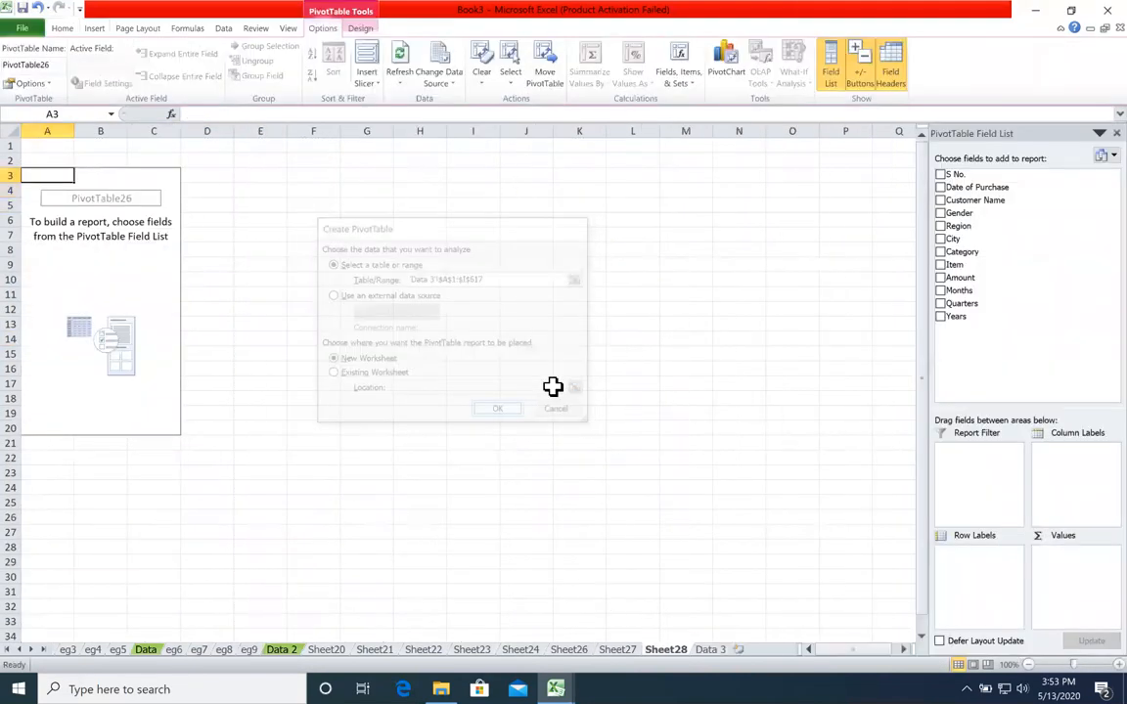
Build the Sheet28 PivotTable with Quarters as rows, Years as columns and Amount as values
click(941, 303)
click(941, 317)
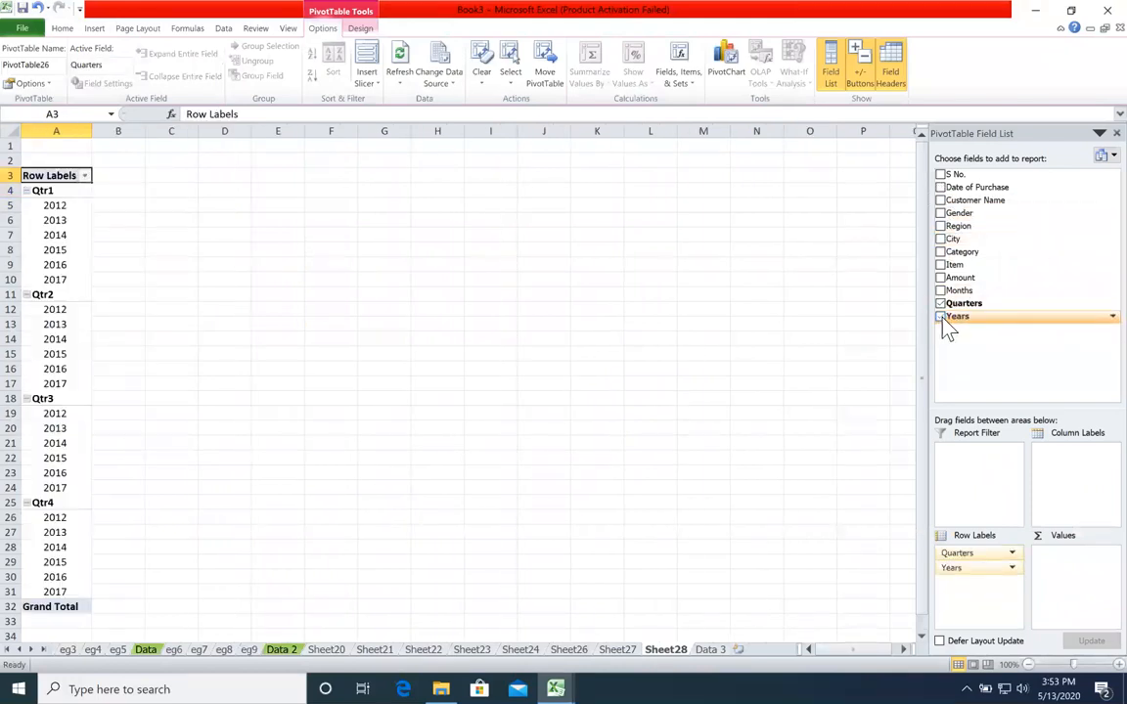
click(941, 278)
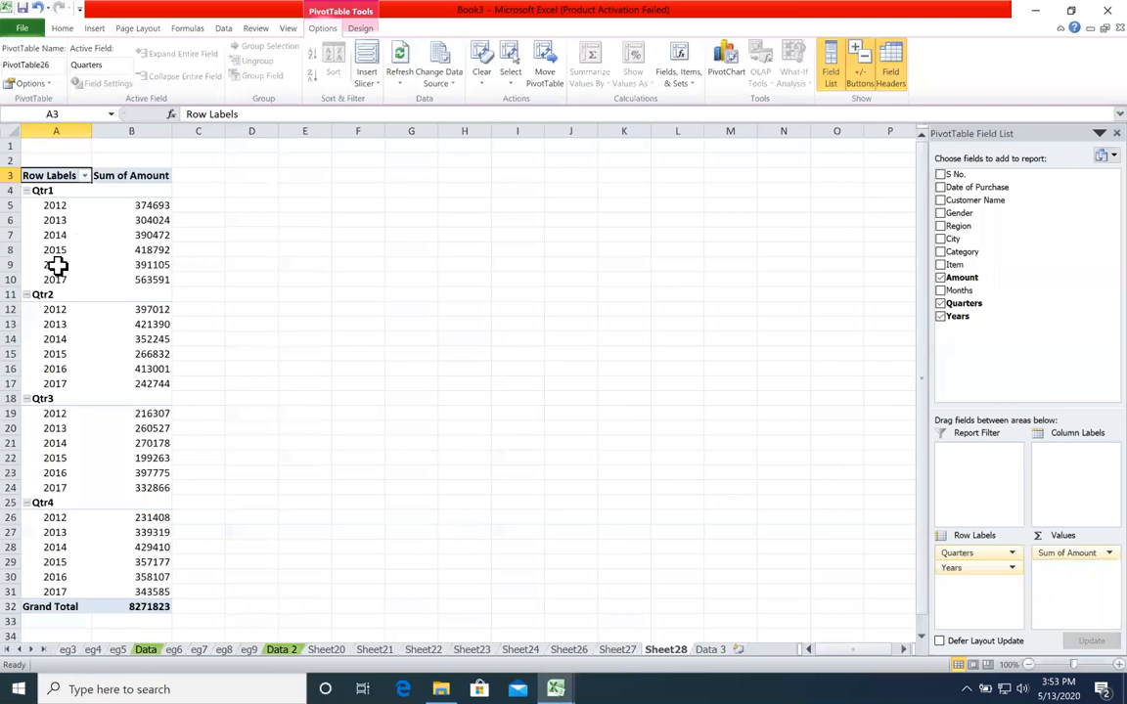
drag(978, 567, 1065, 469)
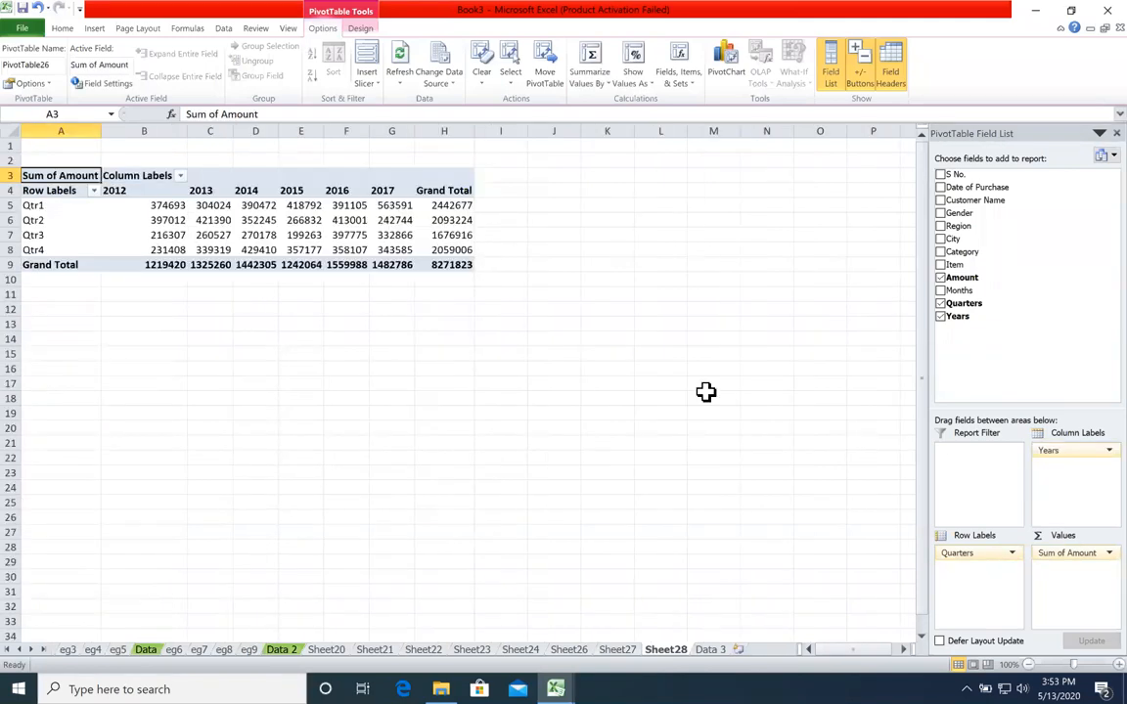
click(154, 189)
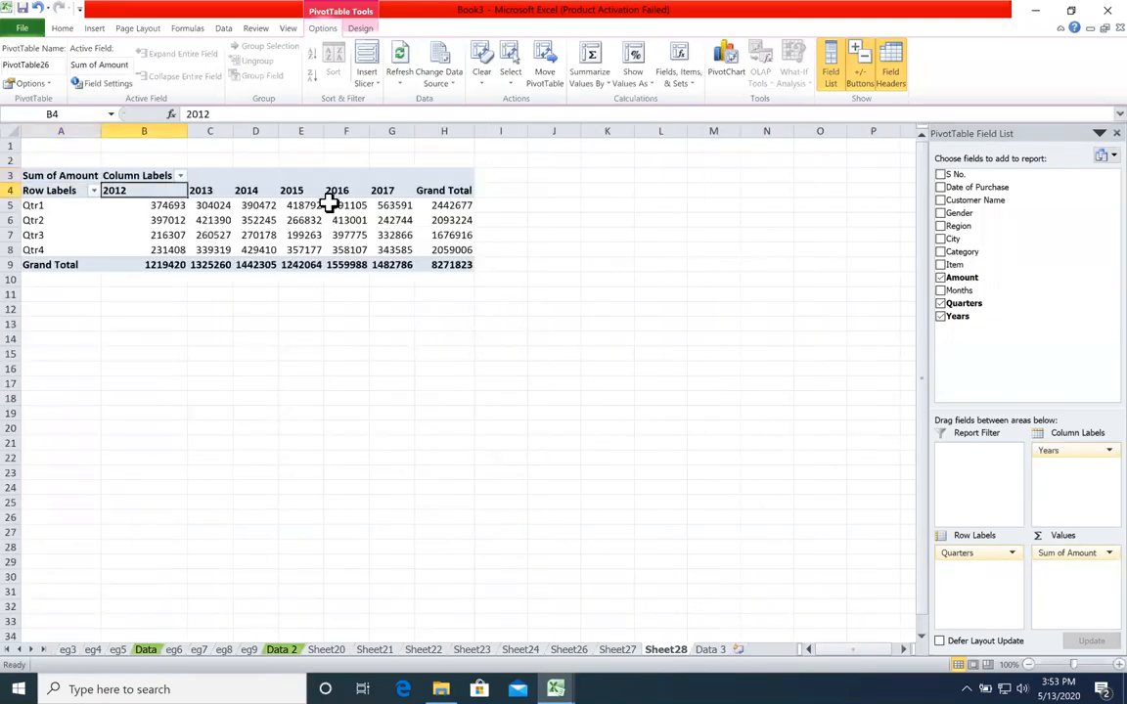
shift+click(460, 191)
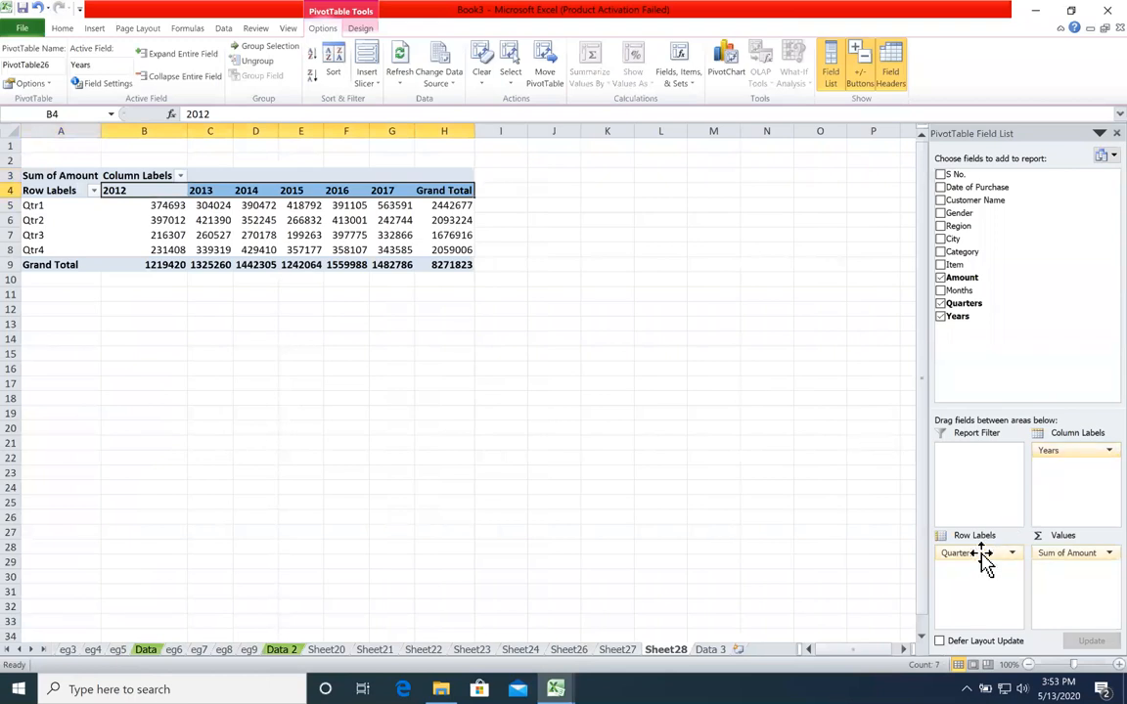
Move Years from the columns to the rows of the Sheet28 PivotTable, nesting the quarters under each year
drag(1091, 460, 979, 550)
click(51, 193)
drag(57, 206, 76, 249)
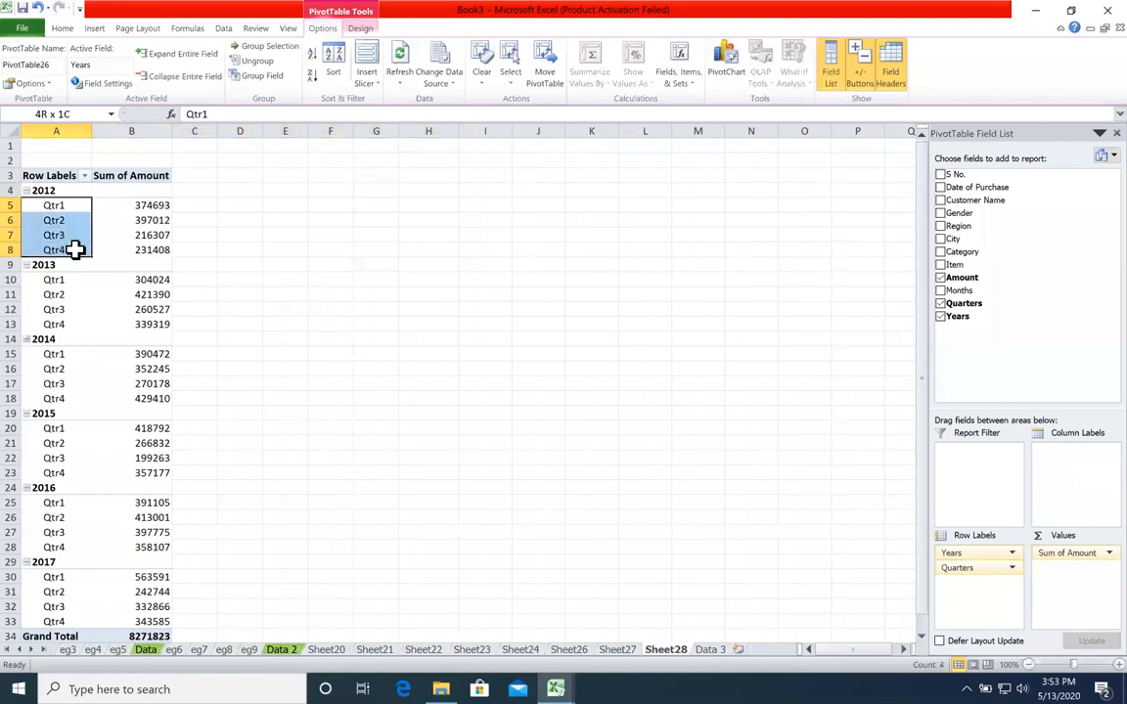
click(954, 567)
click(968, 575)
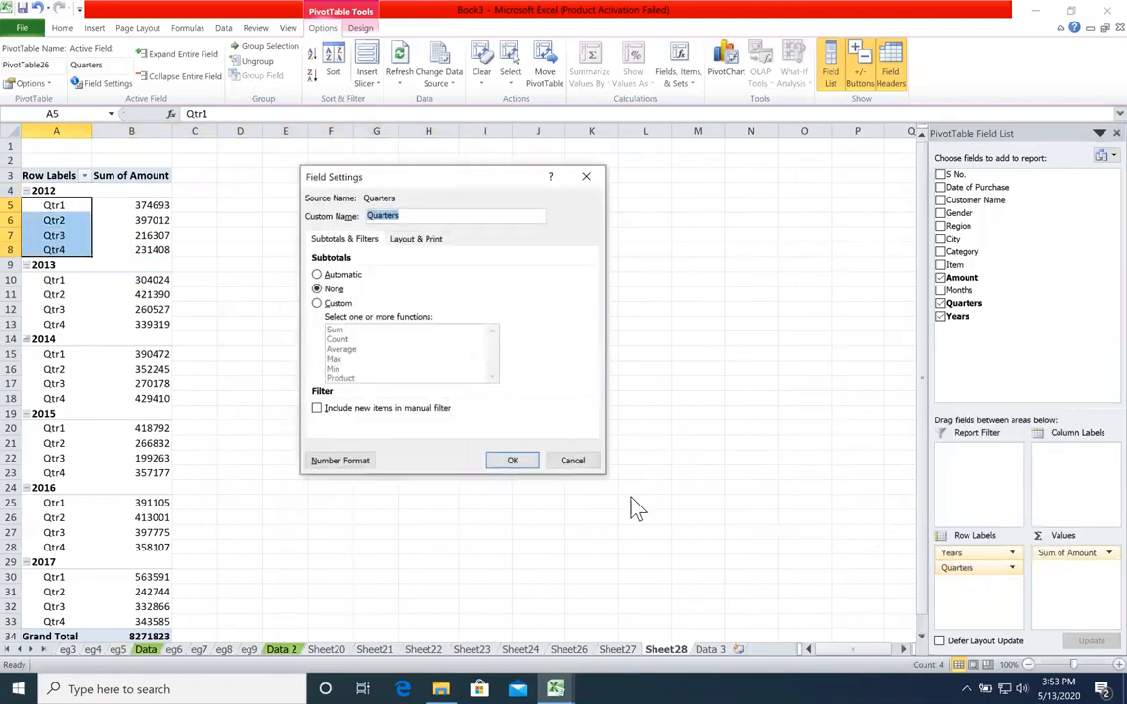
click(578, 459)
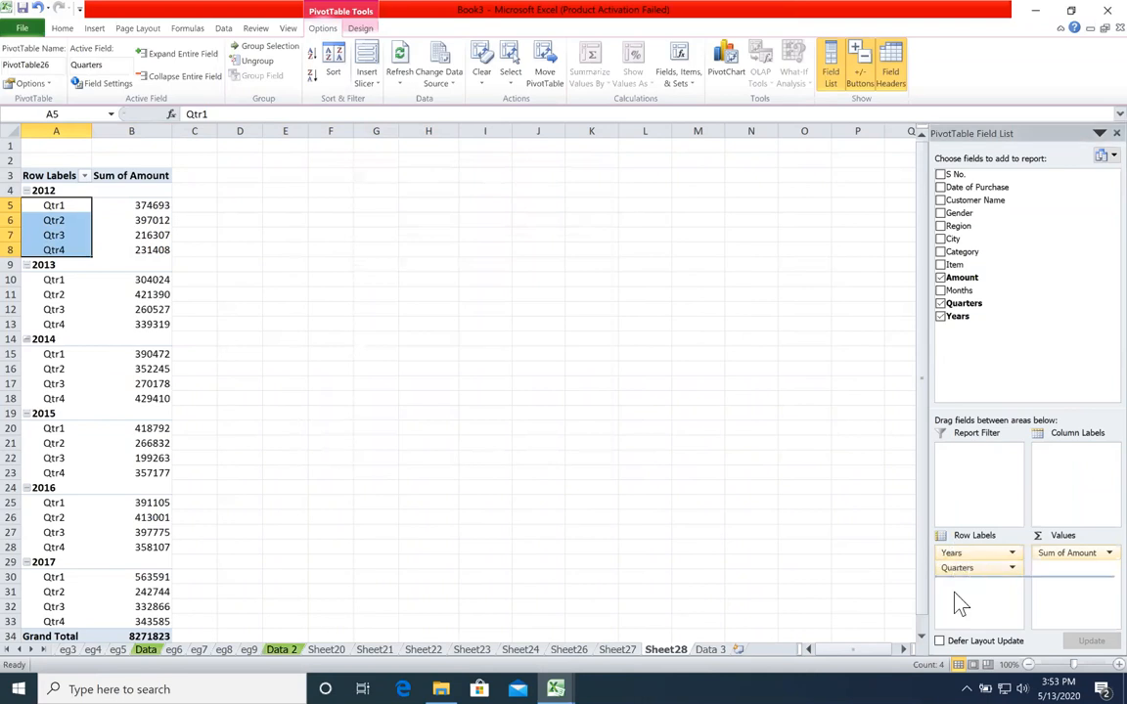
Try nesting the years under each quarter in the Sheet28 PivotTable, and restore Years above Quarters in the rows
drag(958, 603, 959, 599)
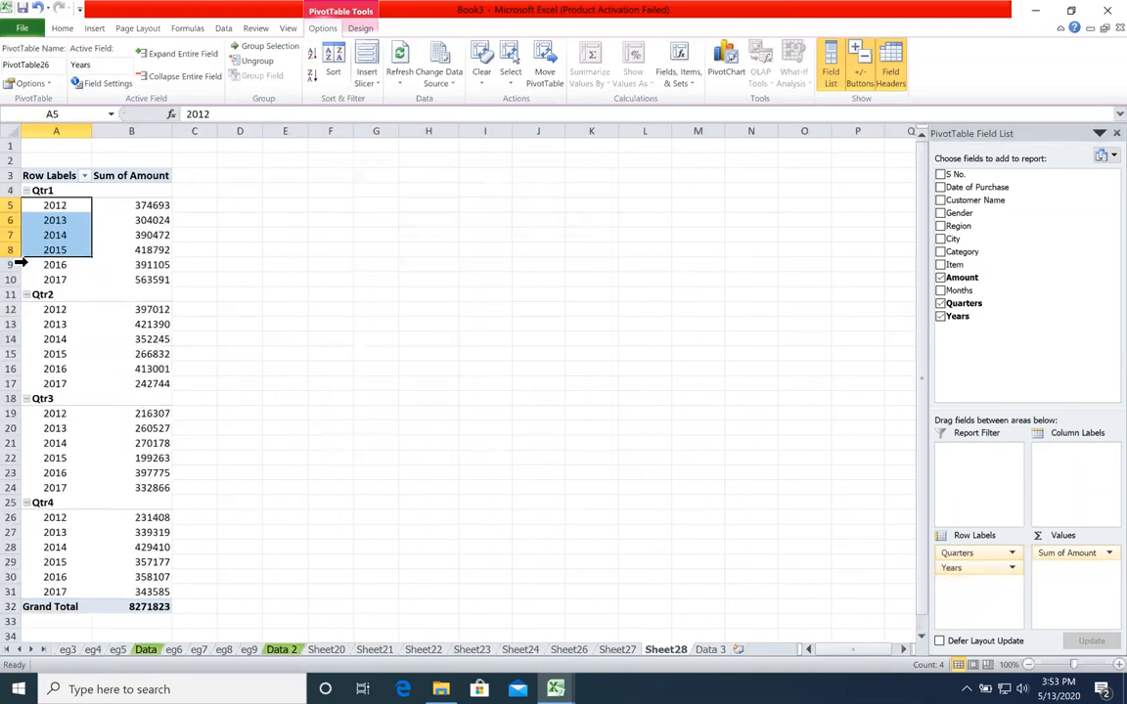
click(56, 205)
click(56, 217)
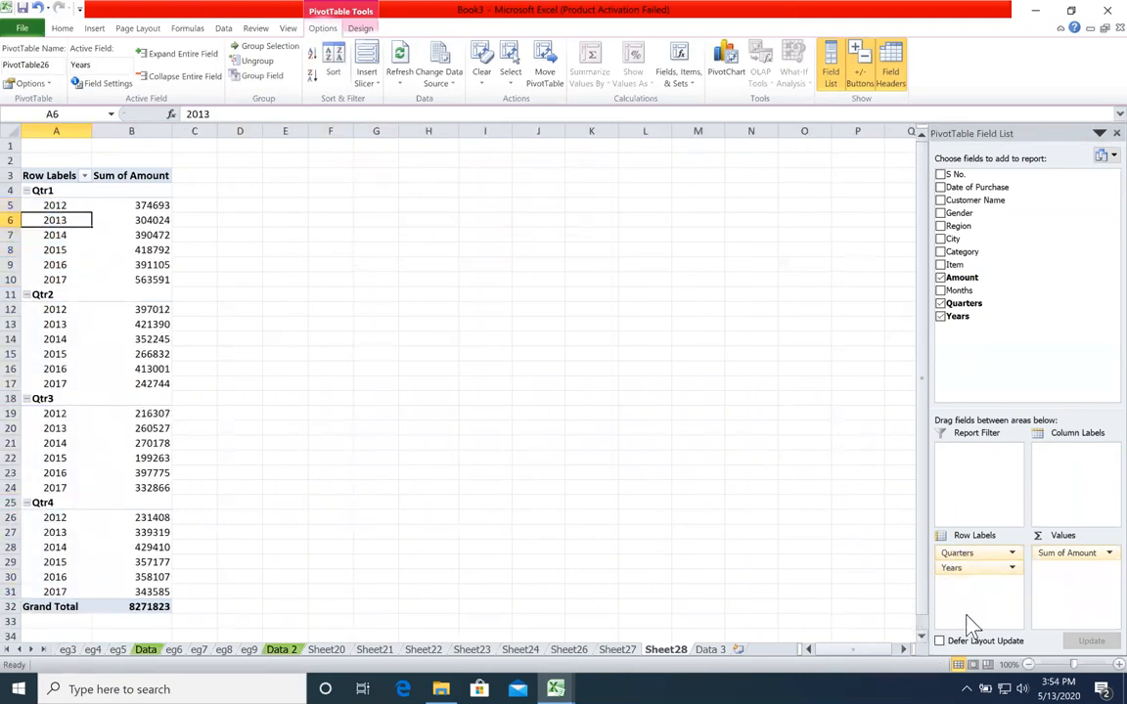
drag(979, 572, 977, 543)
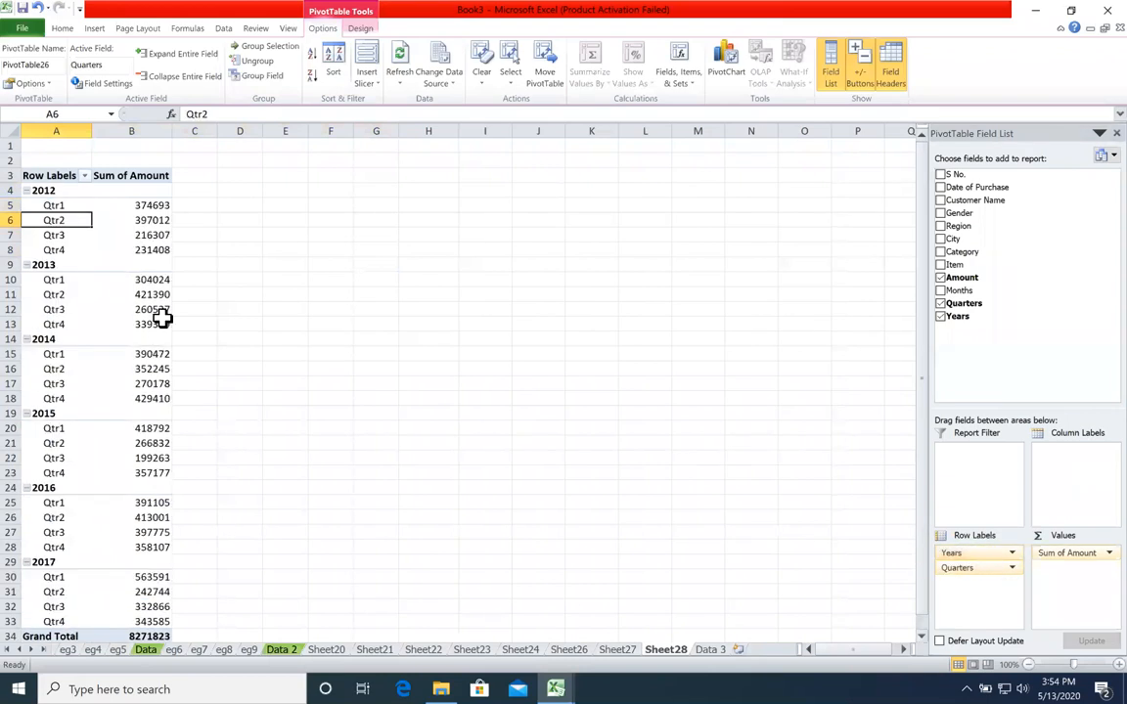
Examine the quarters nested under each year on Sheet28, concentrating on the quarterly amounts of 2012
click(60, 194)
drag(64, 205, 68, 250)
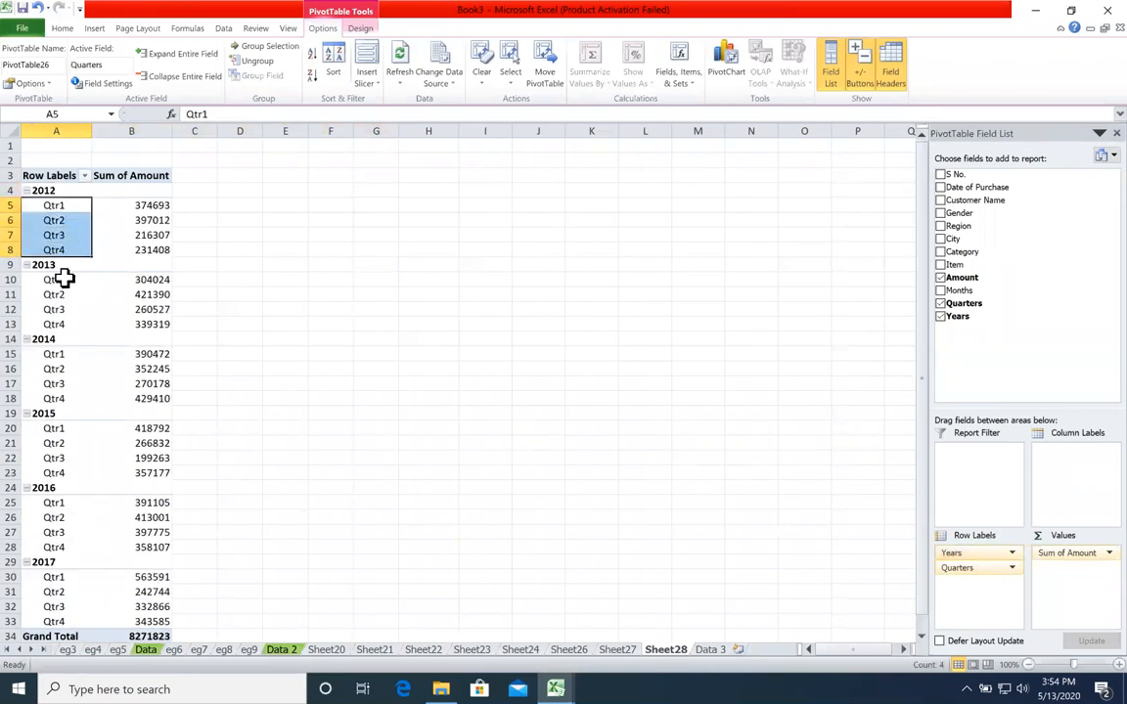
click(61, 279)
drag(54, 324, 73, 472)
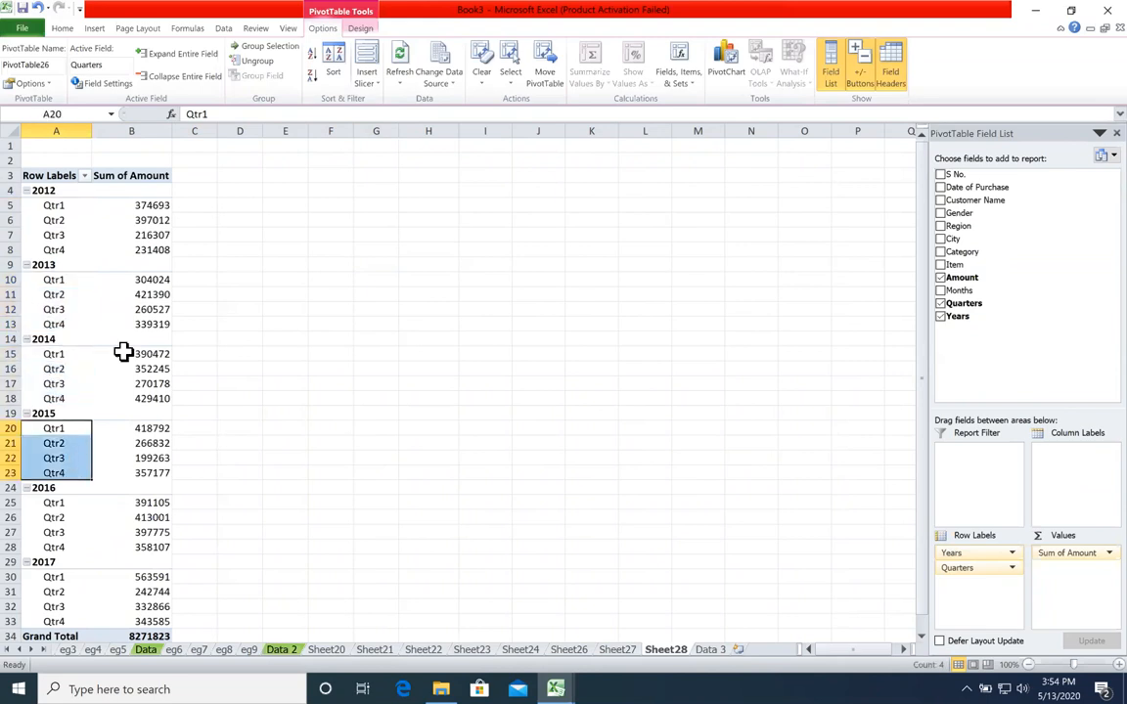
click(43, 186)
click(156, 205)
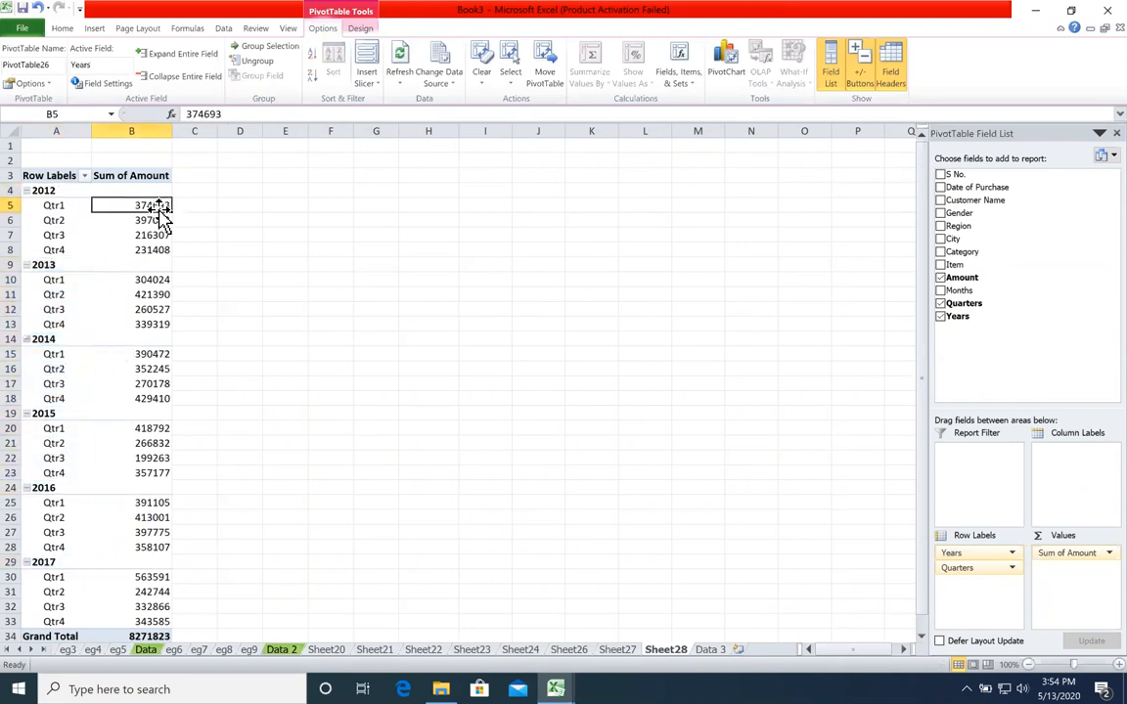
click(157, 221)
click(163, 250)
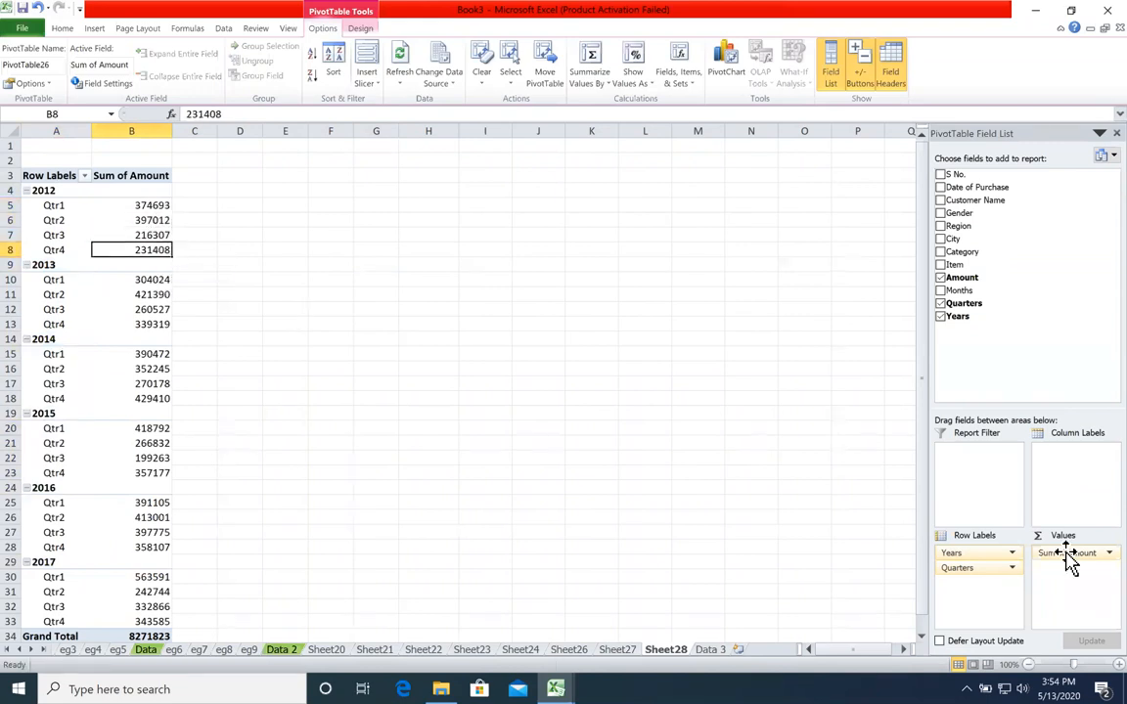
Move Quarters to the columns of the Sheet28 PivotTable, keeping Years as rows, and review the year-by-quarter grid
drag(968, 568, 1081, 478)
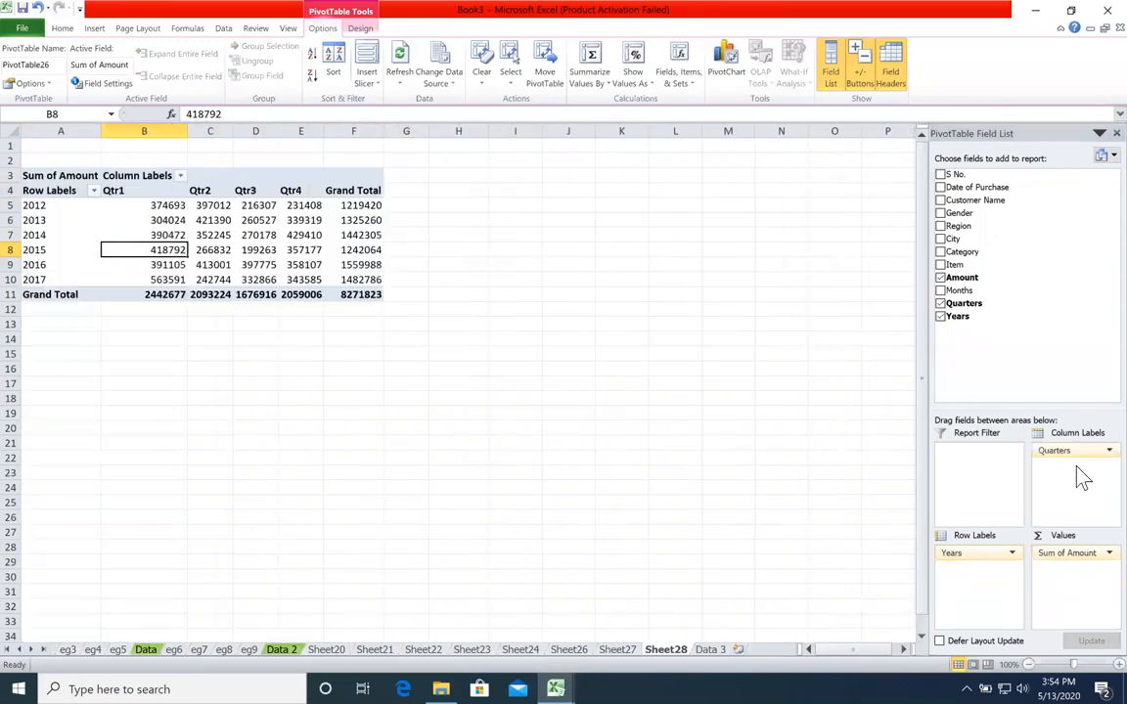
click(149, 205)
drag(197, 232, 301, 279)
click(349, 296)
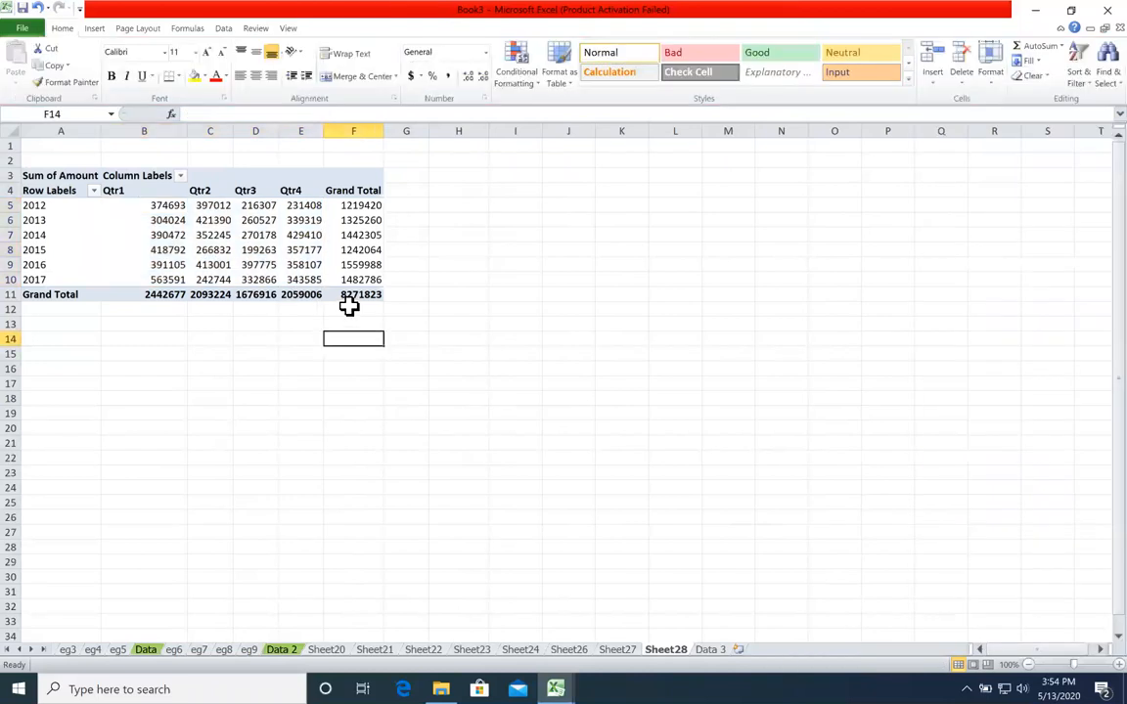
click(400, 415)
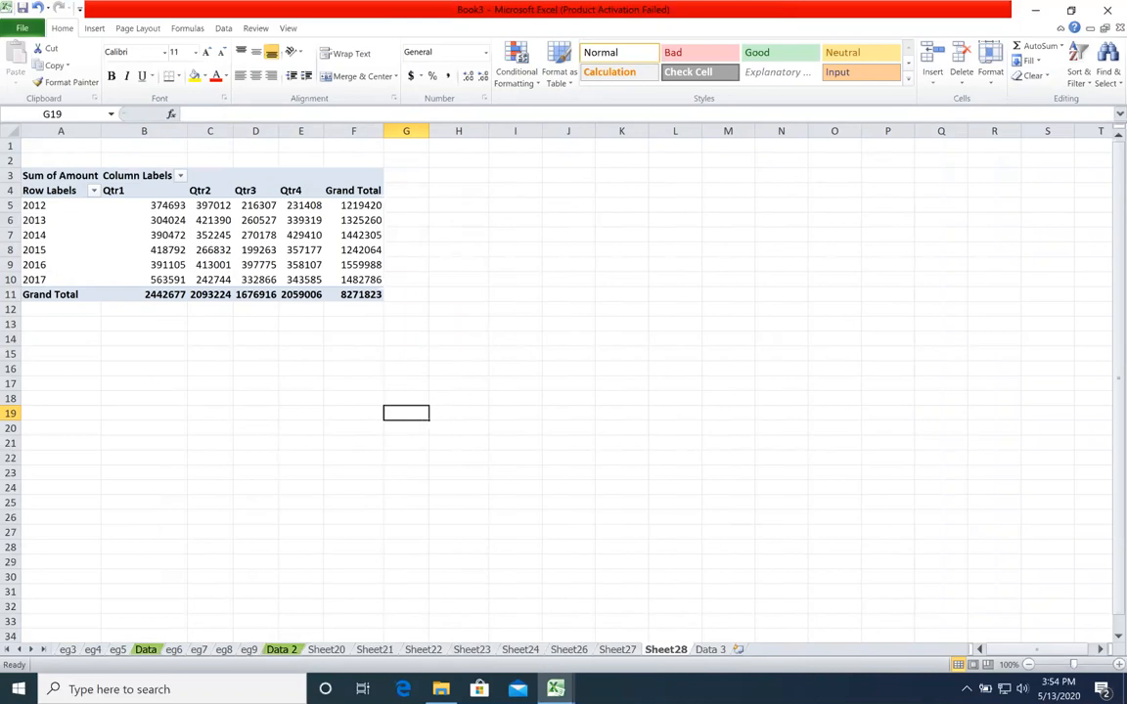
Review the Region column of Data 3 and create a PivotTable from that sheet's data on a new worksheet
click(710, 649)
drag(315, 176, 315, 339)
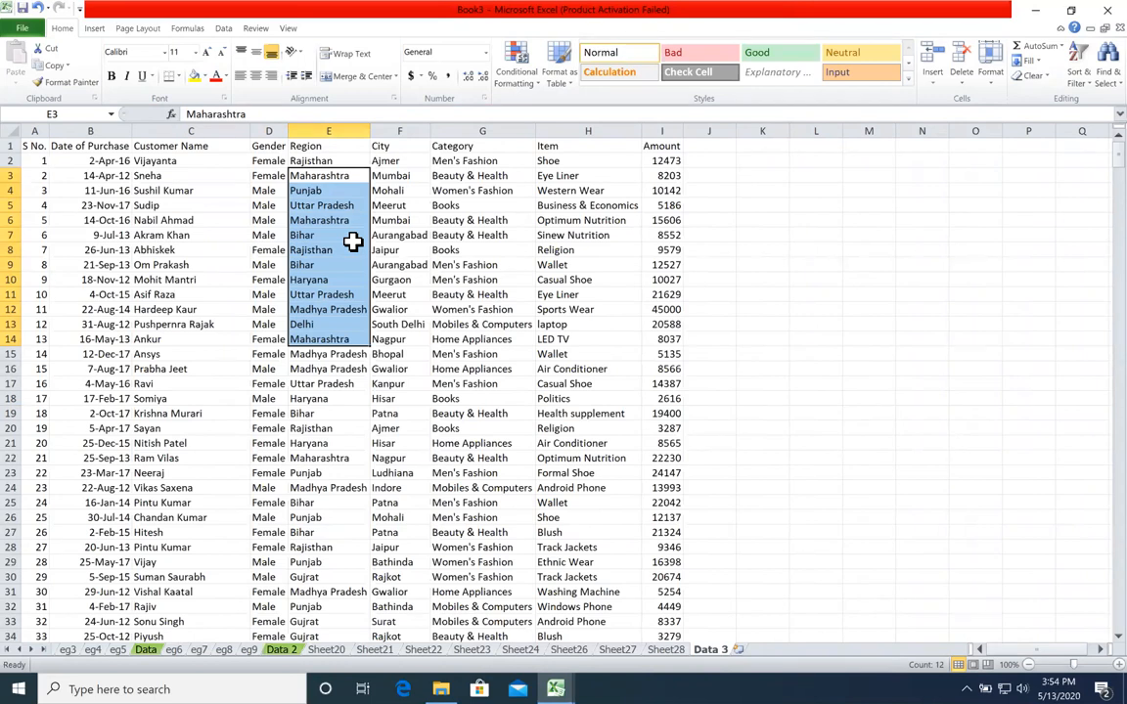
click(669, 651)
click(710, 650)
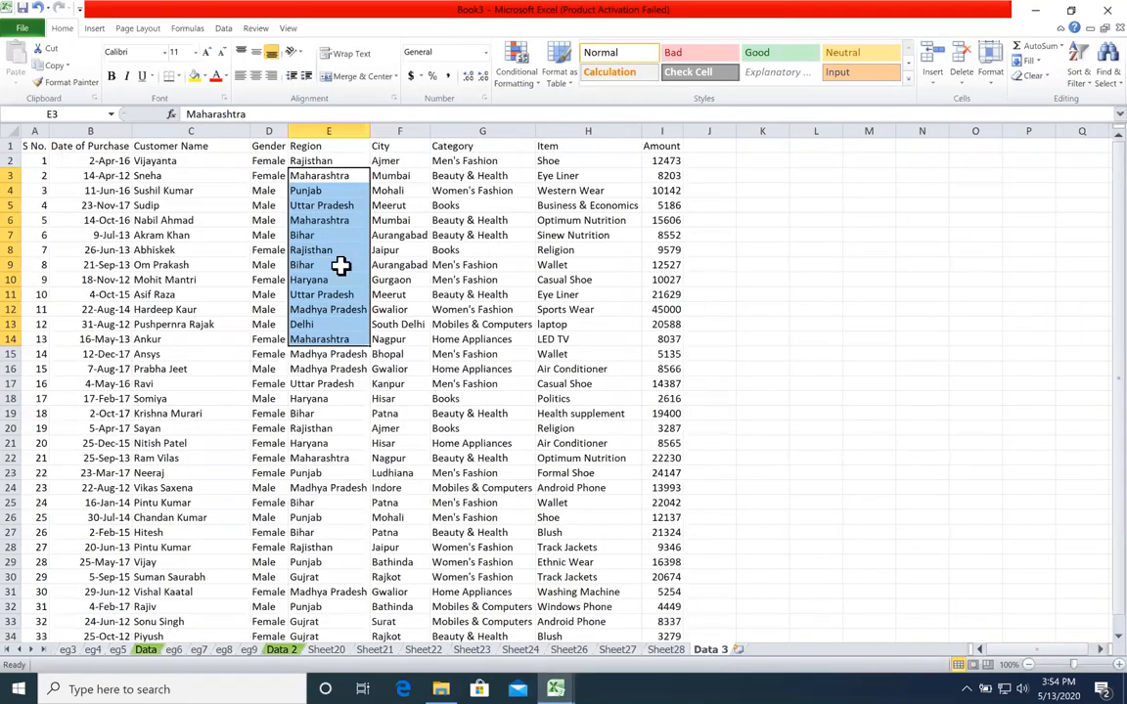
click(391, 322)
click(389, 309)
click(94, 28)
click(22, 57)
click(517, 411)
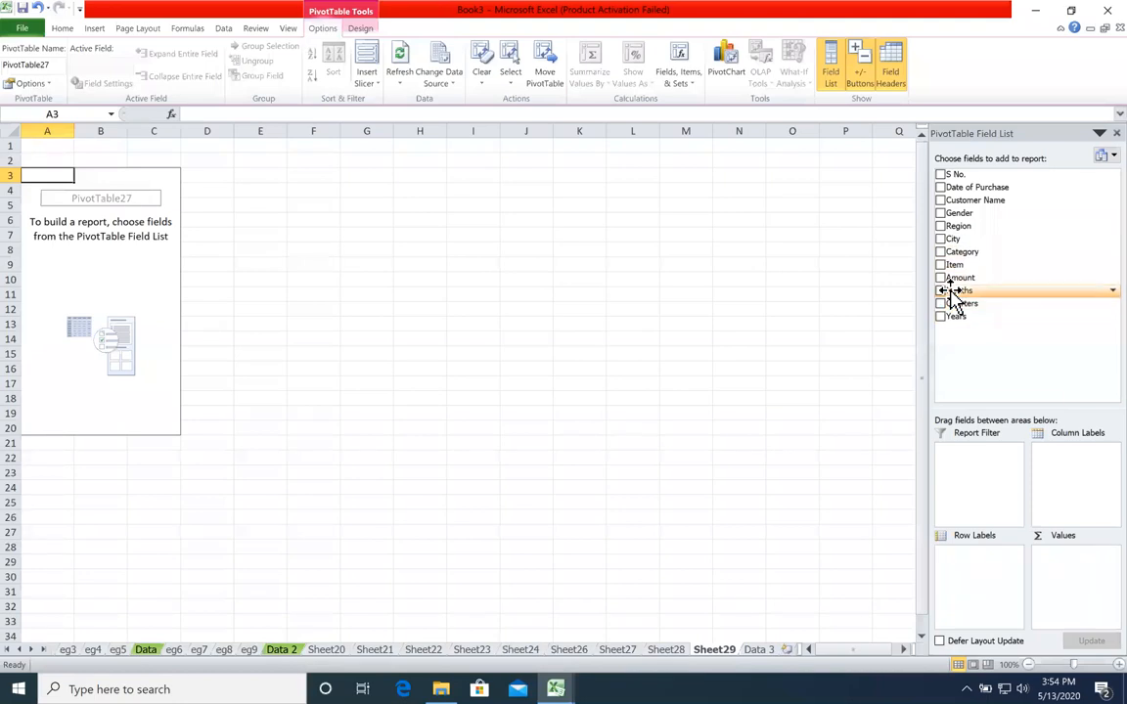
Build the Sheet29 PivotTable with Region as rows, Years as columns and Amount as values
click(940, 226)
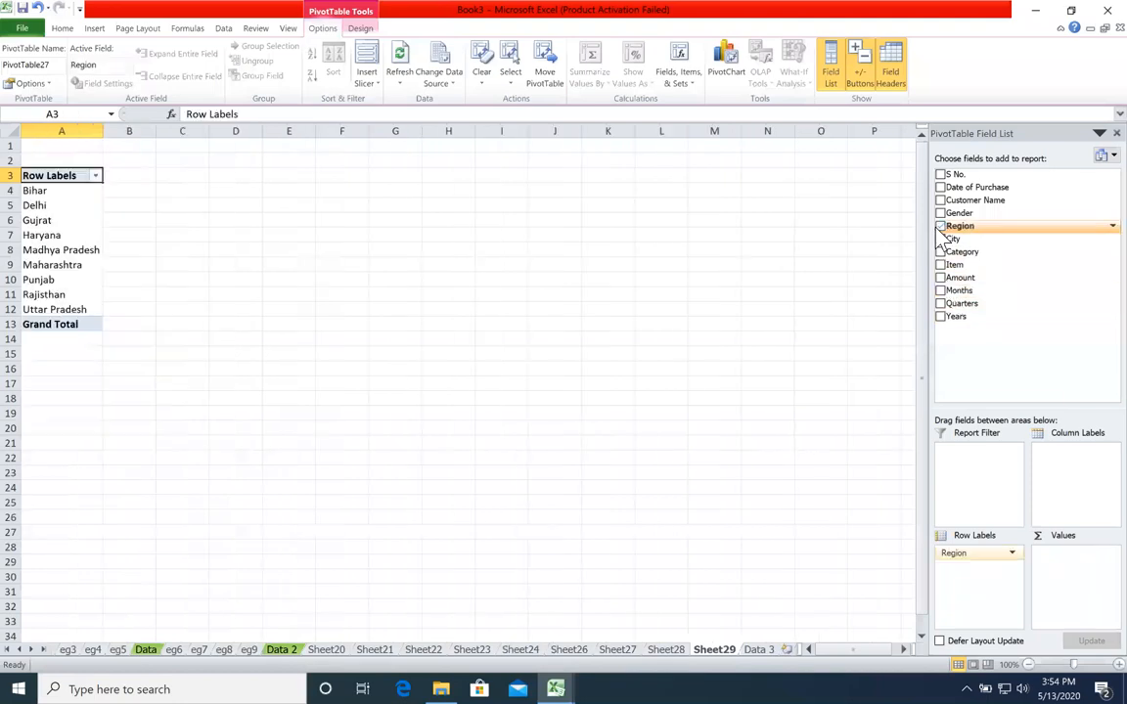
click(939, 316)
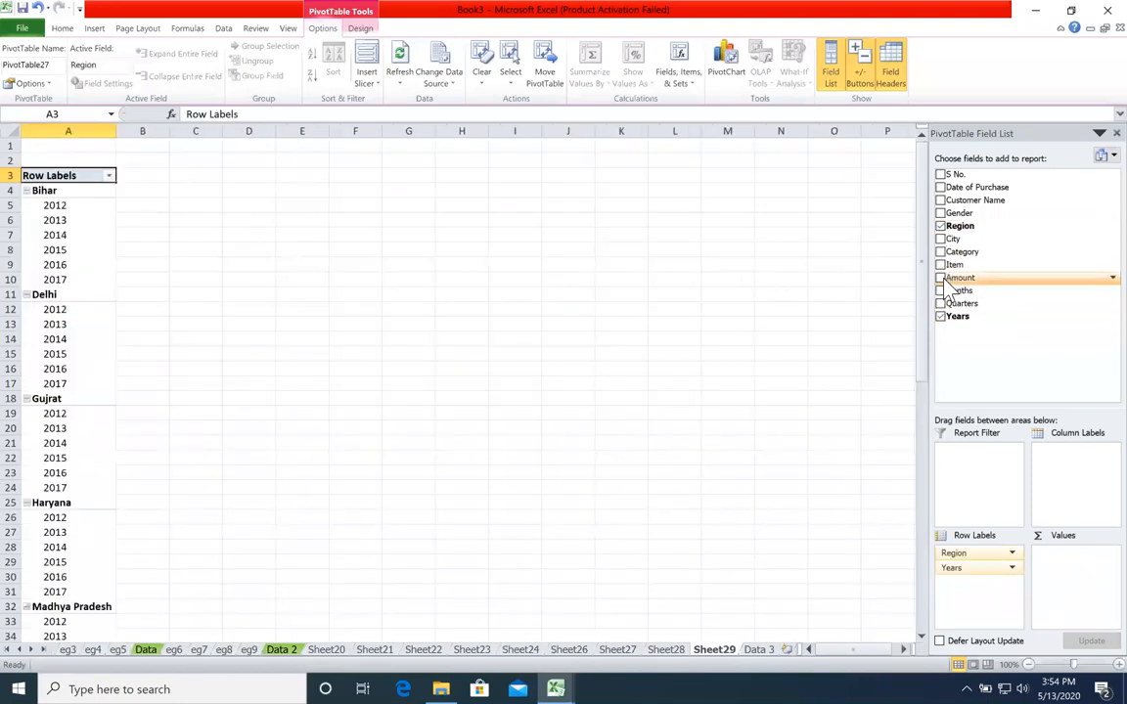
click(940, 278)
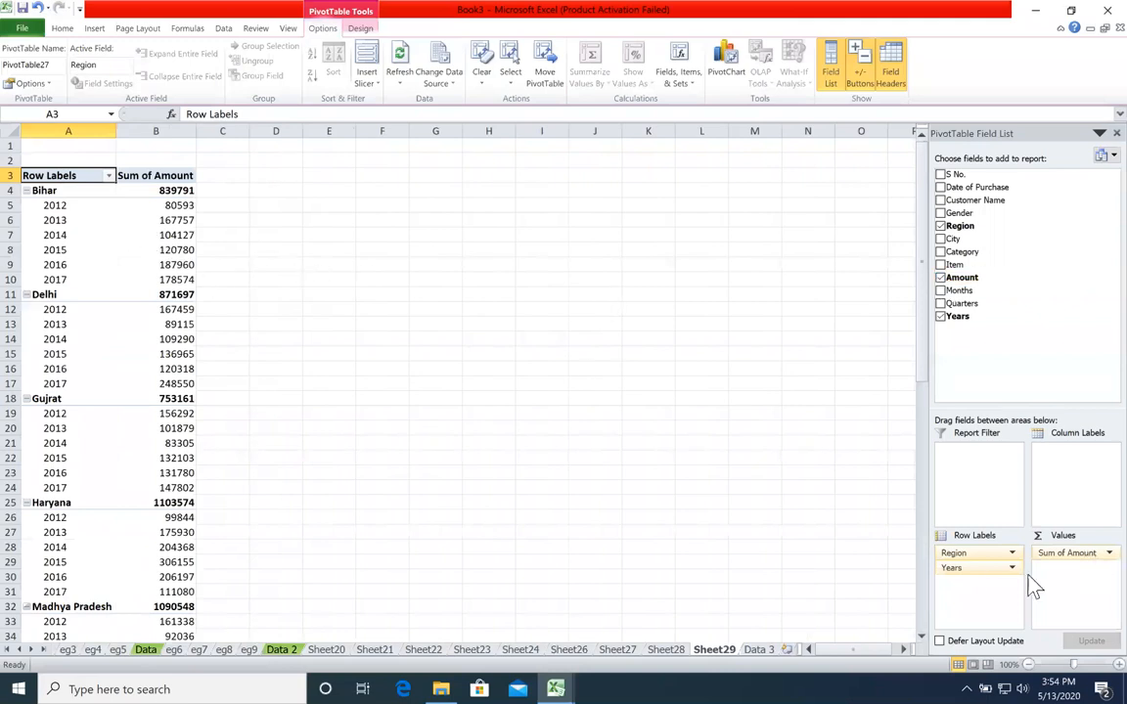
drag(956, 569, 1072, 486)
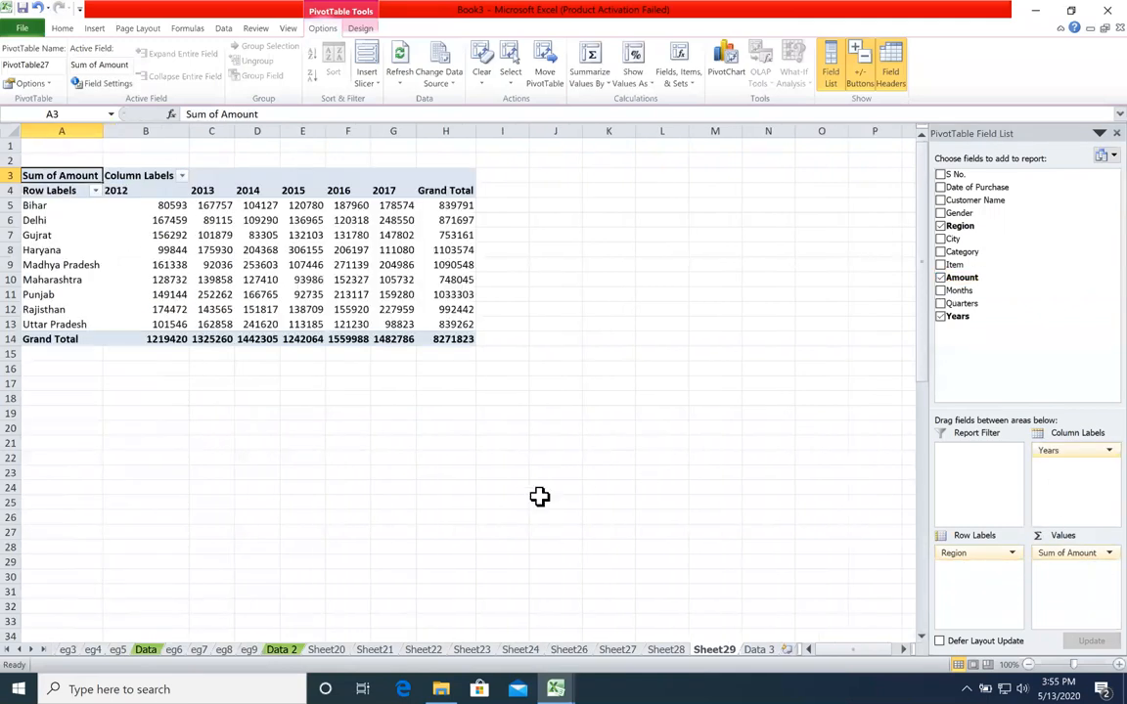
Examine the yearly amounts of each region on Sheet29, comparing Bihar, Delhi, Gujrat and Haryana across 2012 to 2017
drag(75, 206, 457, 195)
click(181, 207)
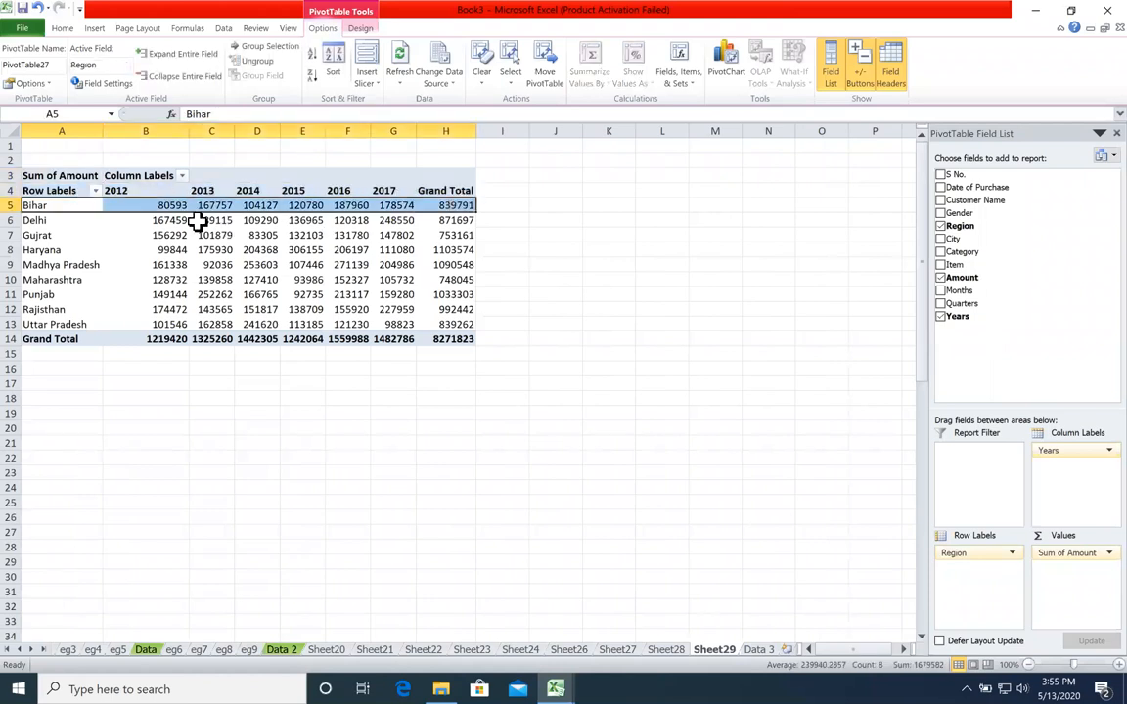
click(239, 207)
click(391, 219)
click(214, 264)
drag(125, 230, 450, 235)
click(374, 235)
click(256, 234)
click(195, 248)
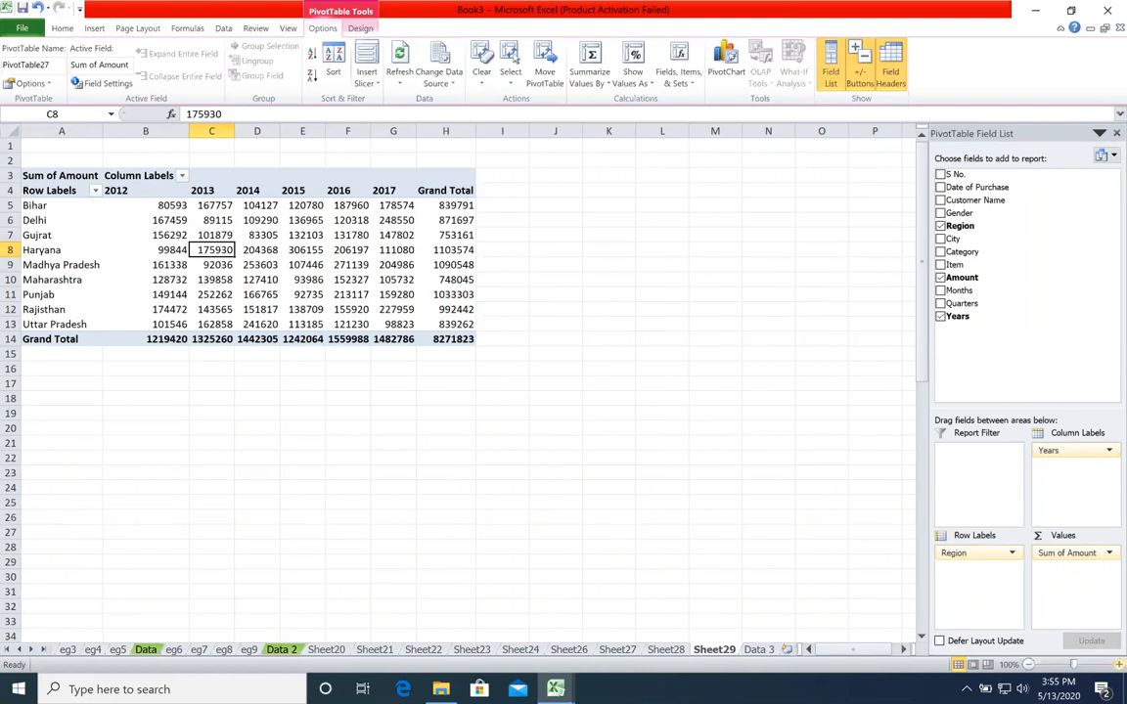
click(1118, 664)
click(1118, 664)
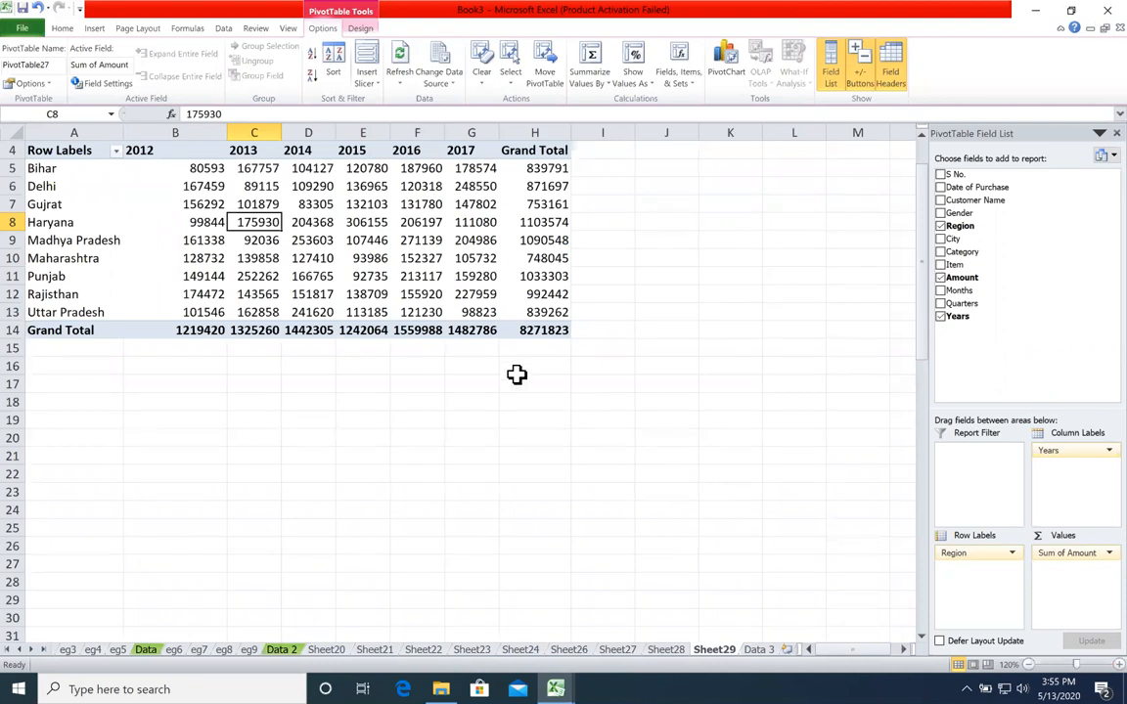
Rename Sheet20 as eg10 and Sheet21 as eg11
double_click(311, 652)
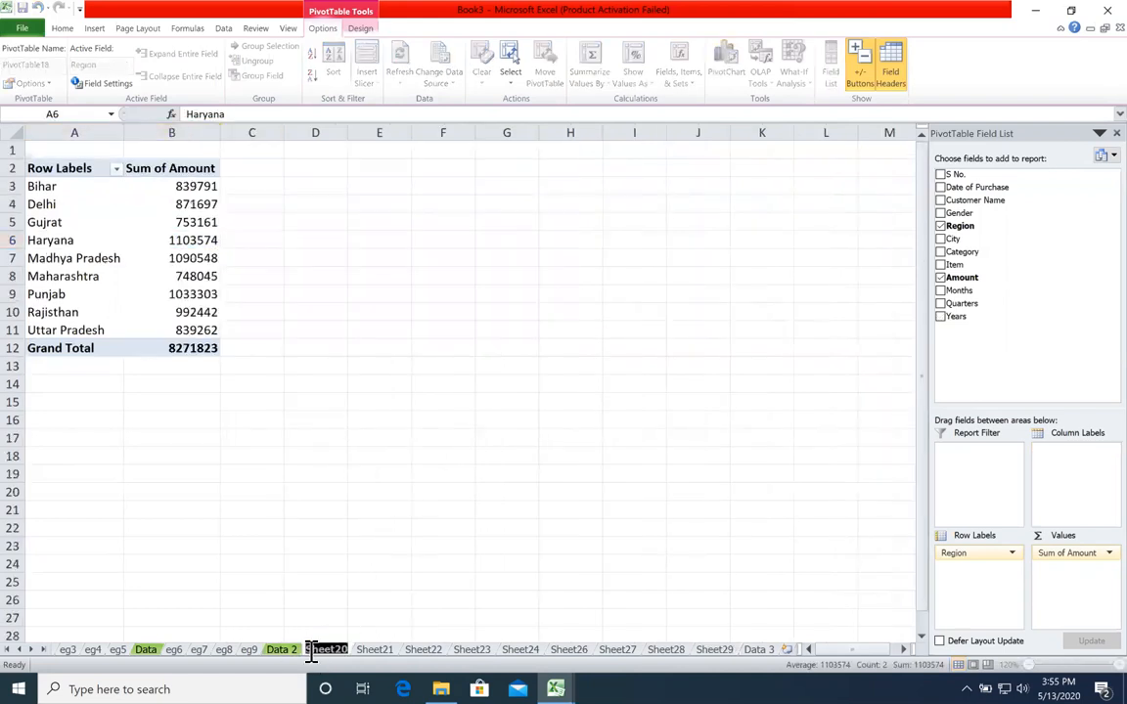
text(eg)
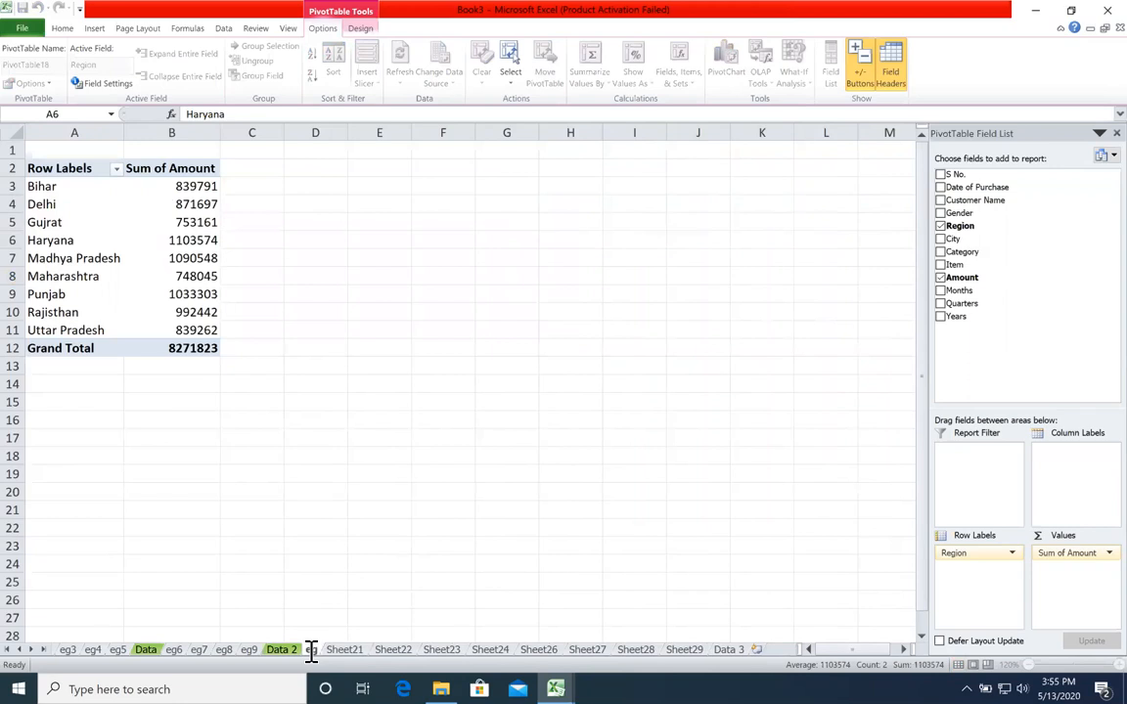
text(10)
double_click(366, 655)
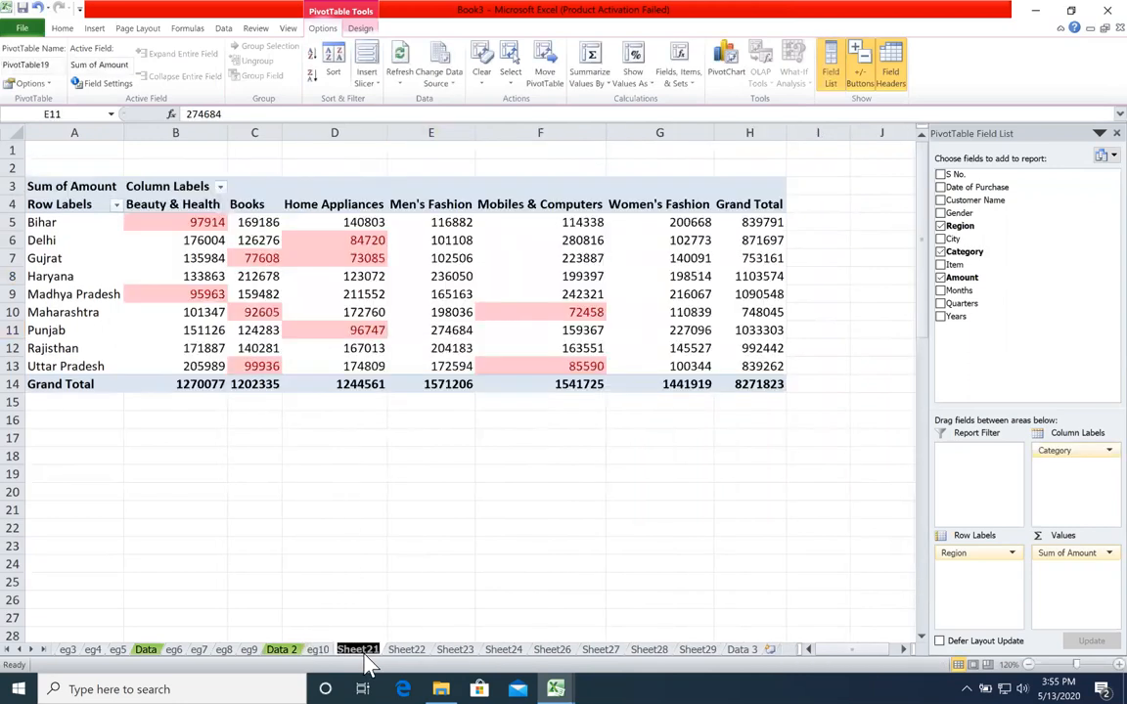
text(e)
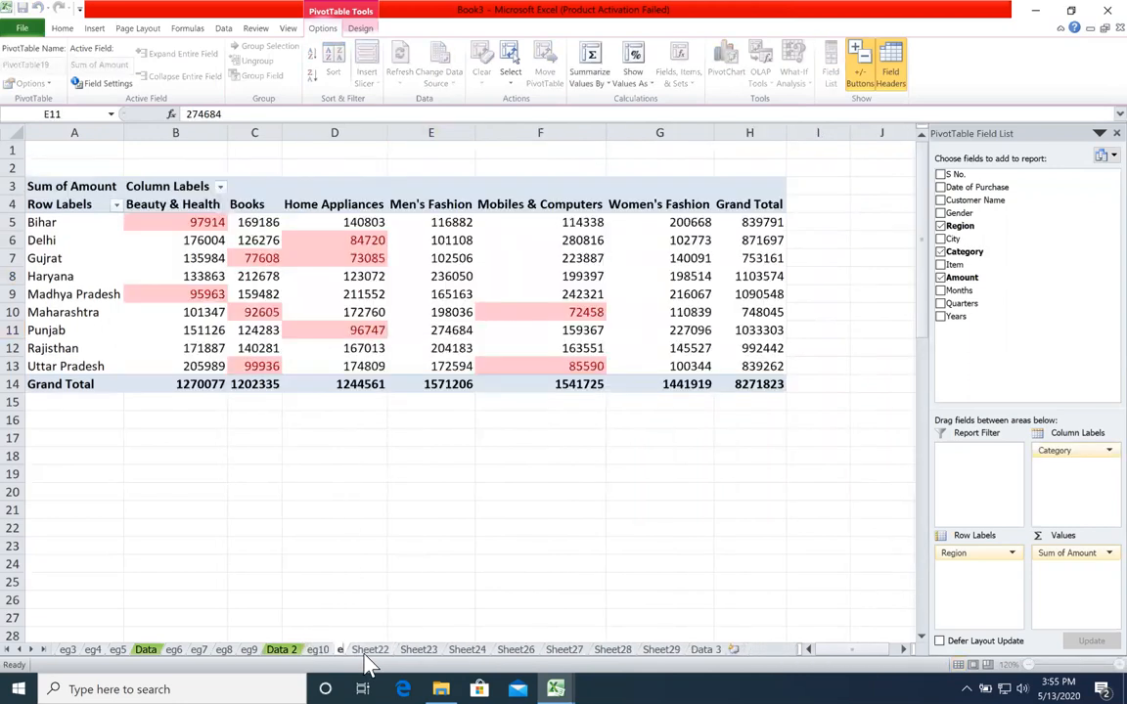
text(g11)
Rename Sheet22 as eg12 and the yearly report on Sheet23 as eg13
double_click(380, 649)
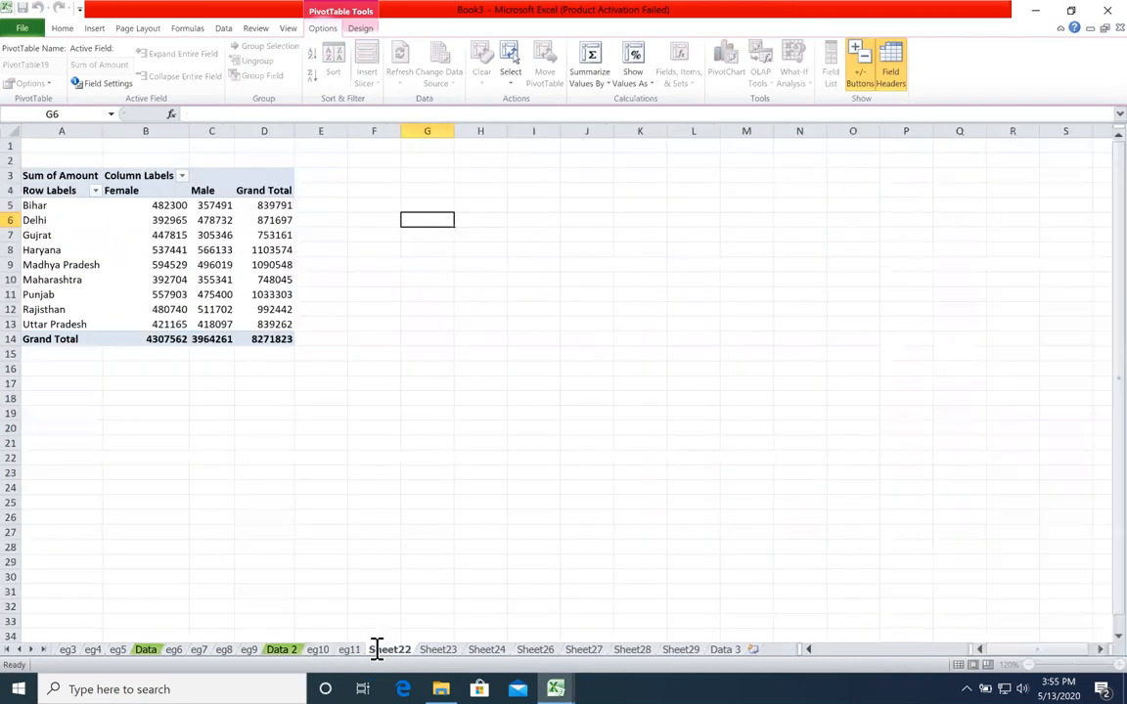
text(eg)
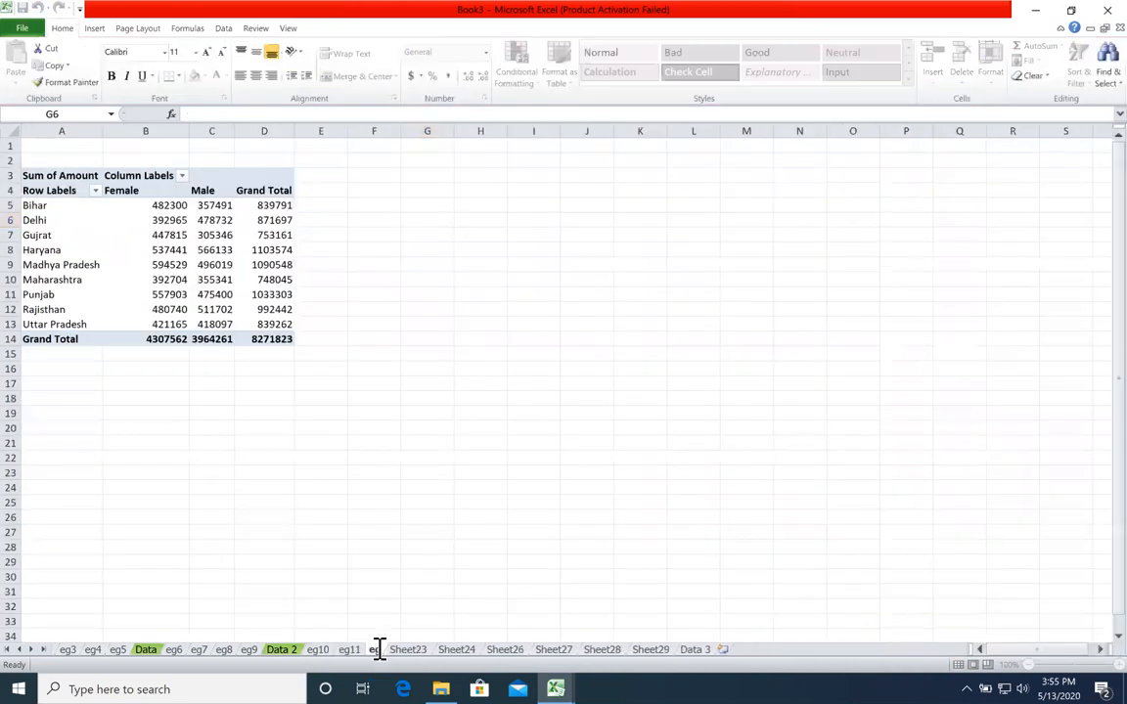
text(12)
double_click(435, 654)
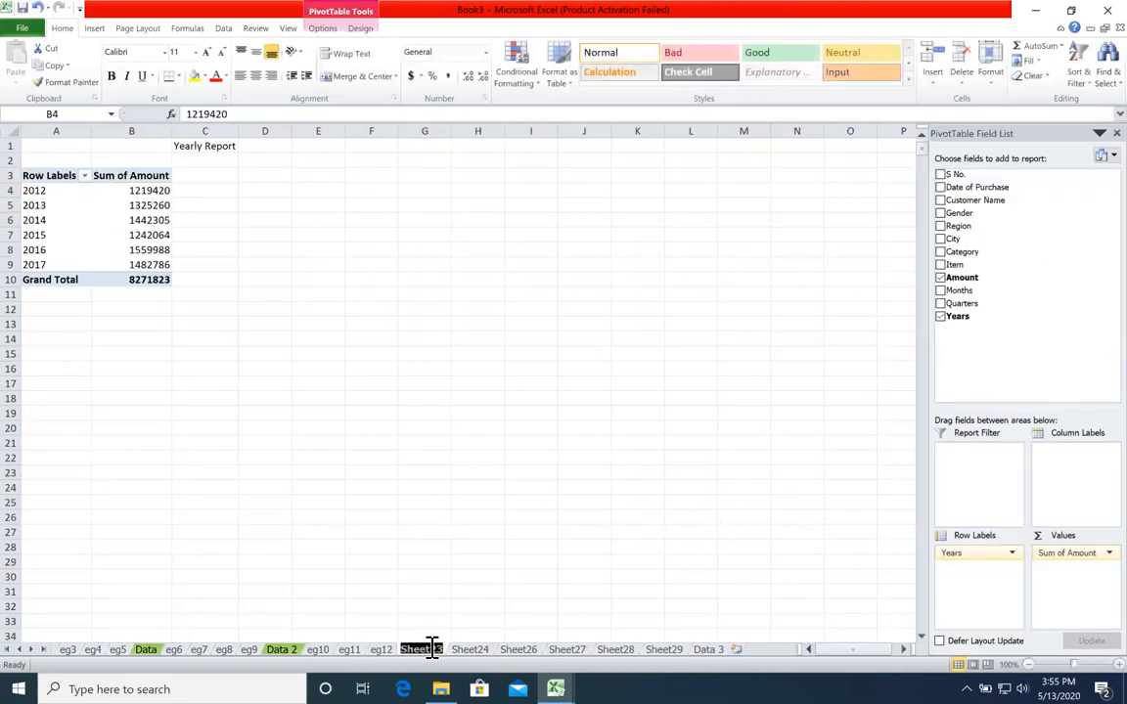
text(eg13)
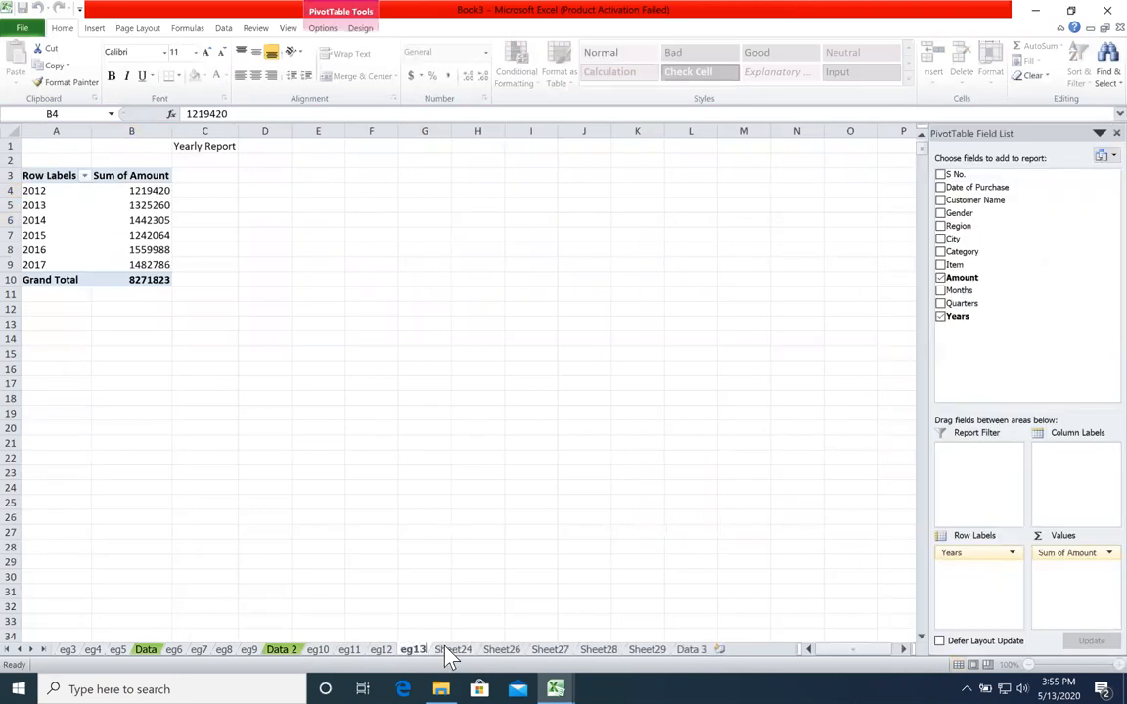
Rename the monthly report on Sheet24 as eg14 and the quarterly report on Sheet26 as eg15
double_click(448, 653)
text(eg14)
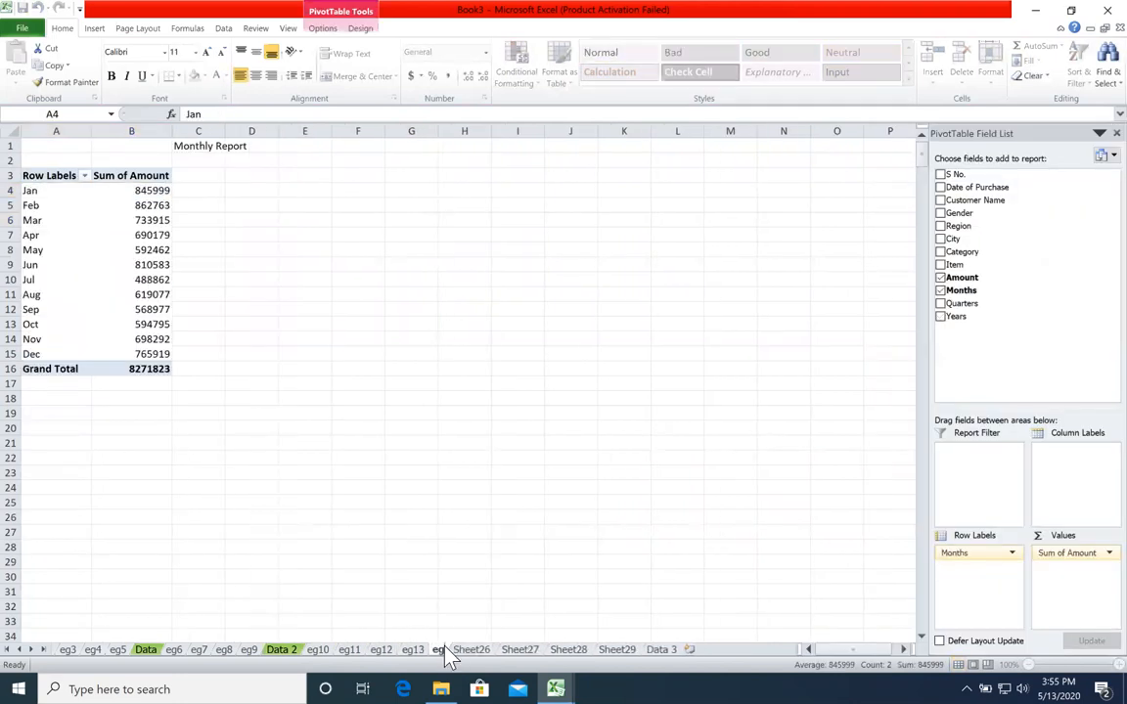
click(489, 650)
double_click(489, 650)
text(eg)
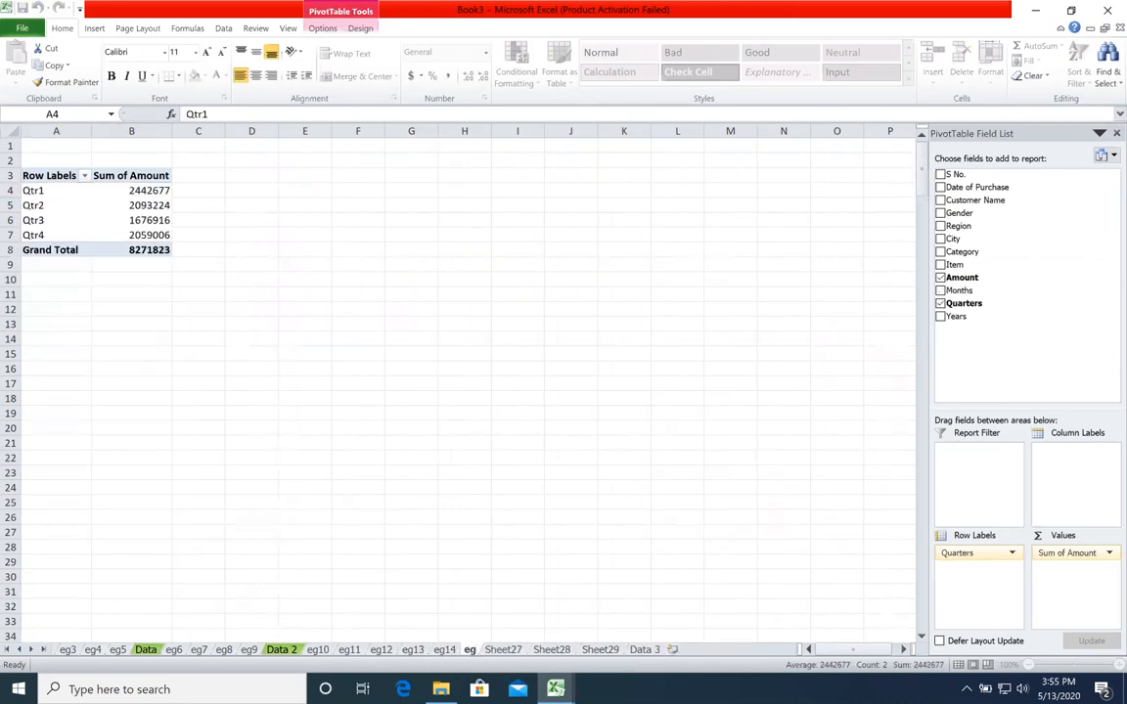
text(15)
Rename the month-by-year report on Sheet27 as eg16 and the year-by-quarter report on Sheet28 as eg17
click(516, 651)
double_click(513, 650)
text(eg15)
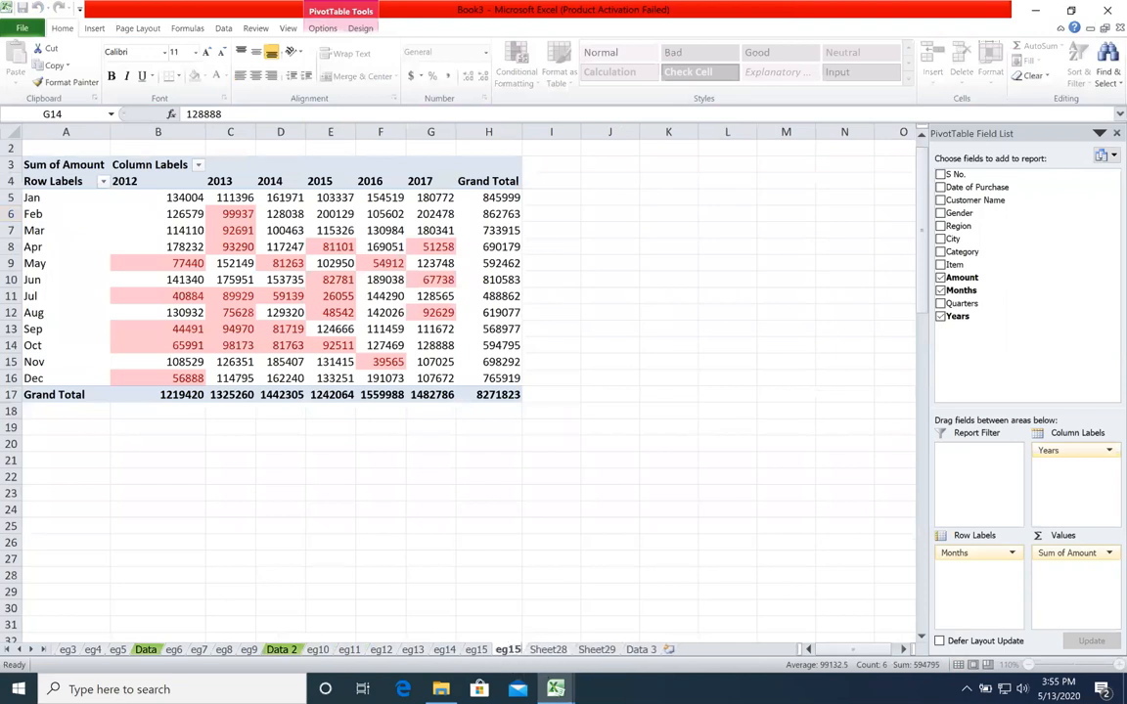
click(550, 658)
double_click(550, 658)
text(eg17)
Rename the region-by-year report on Sheet29 as eg18
click(576, 651)
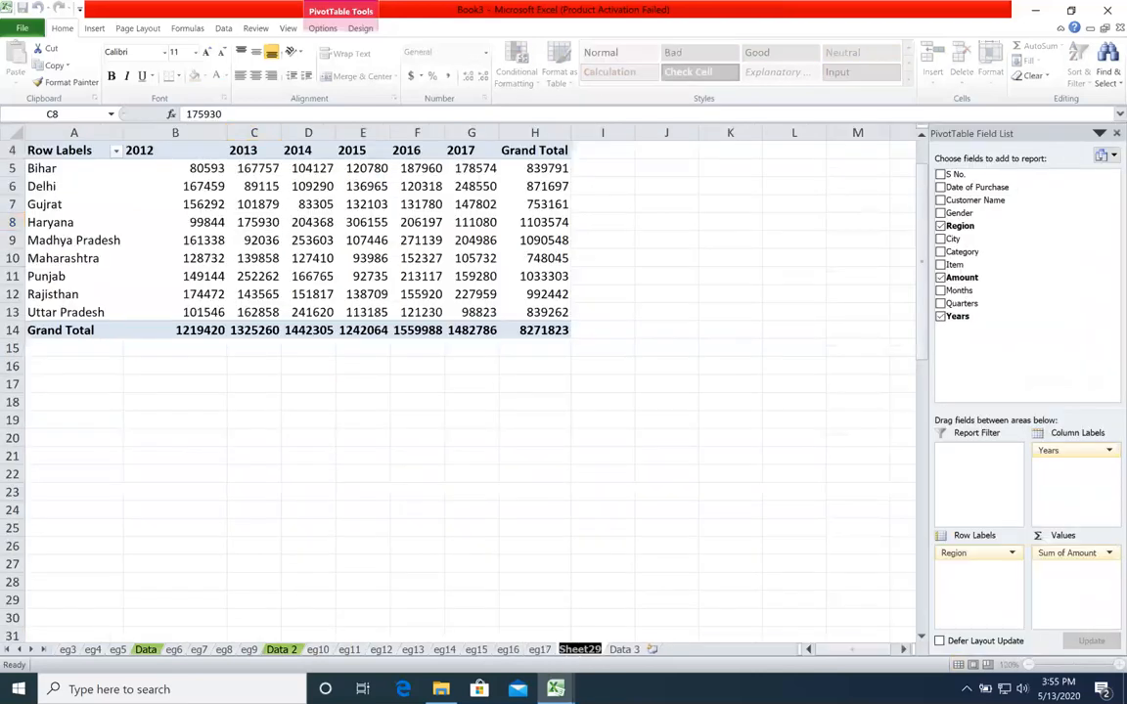
text(eg18)
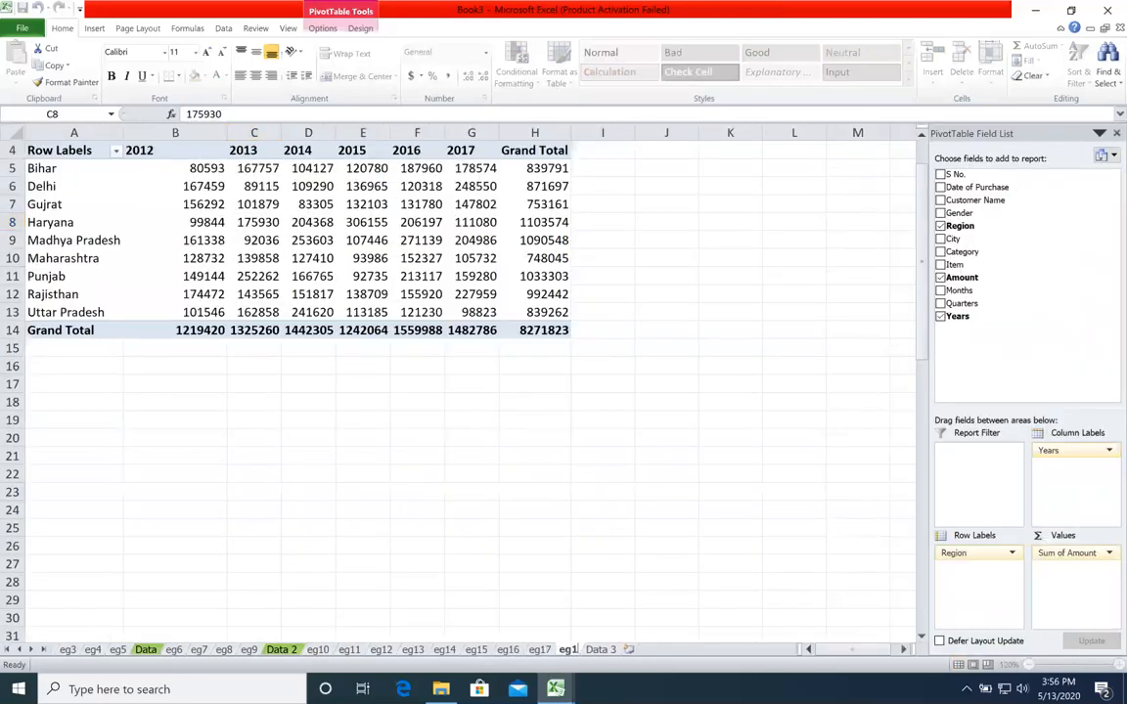
click(594, 600)
click(533, 384)
drag(533, 329, 8, 10)
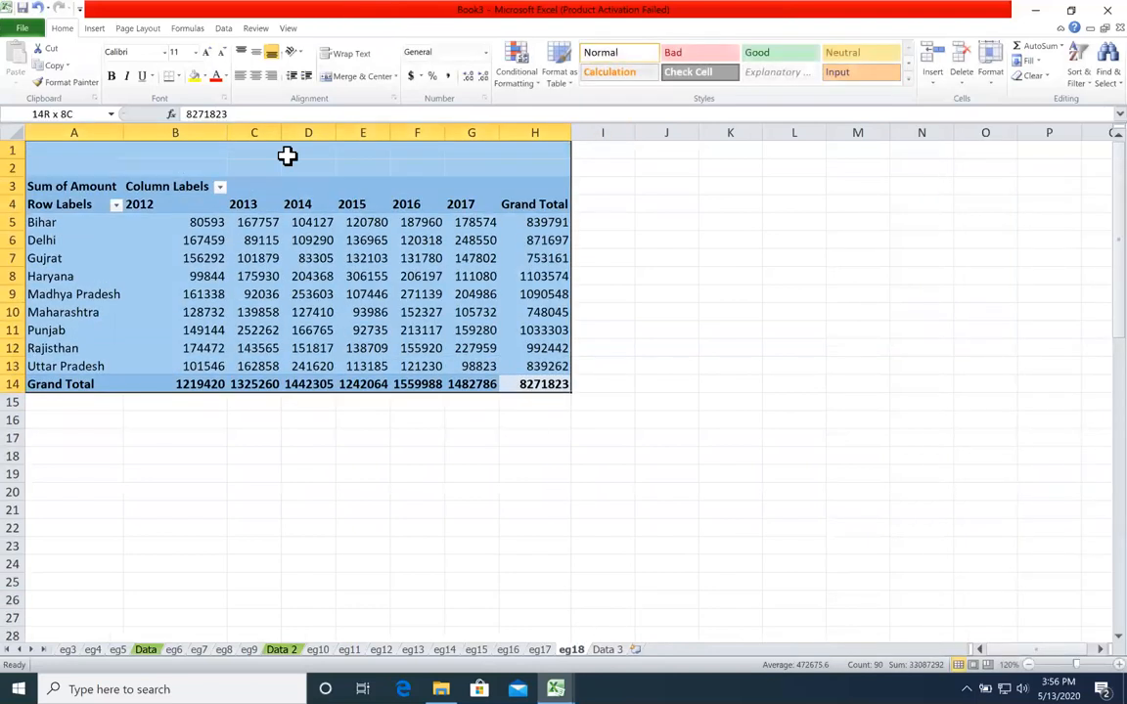
click(472, 293)
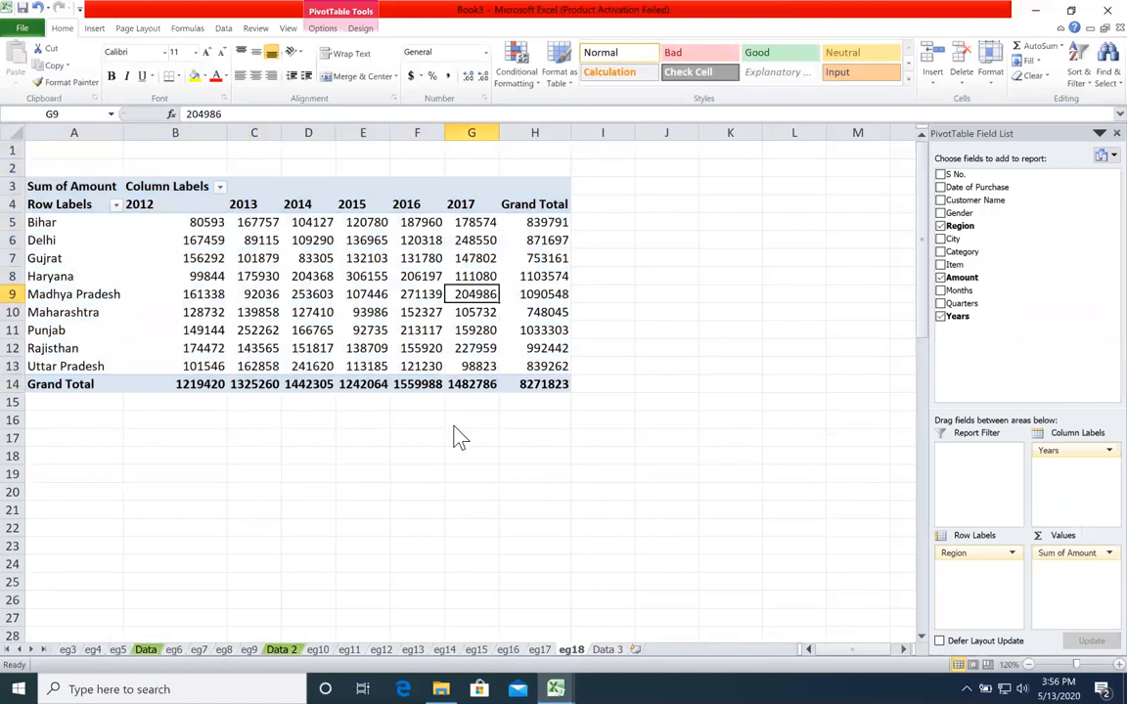
key(ctrl+s)
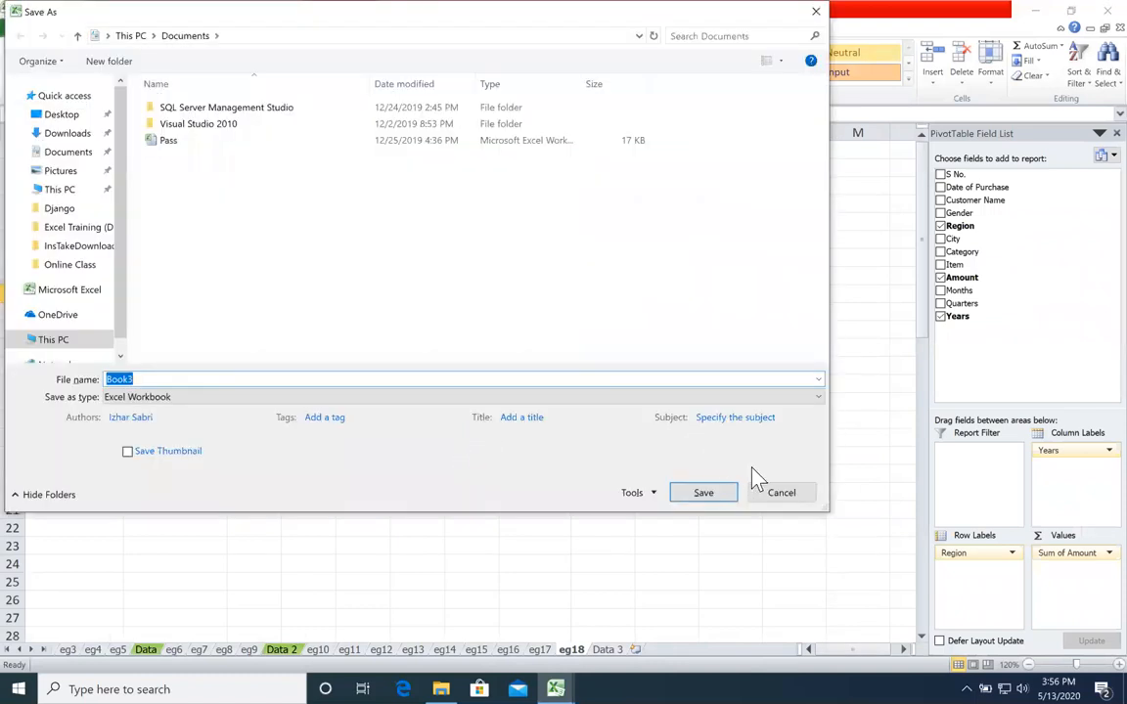
click(773, 494)
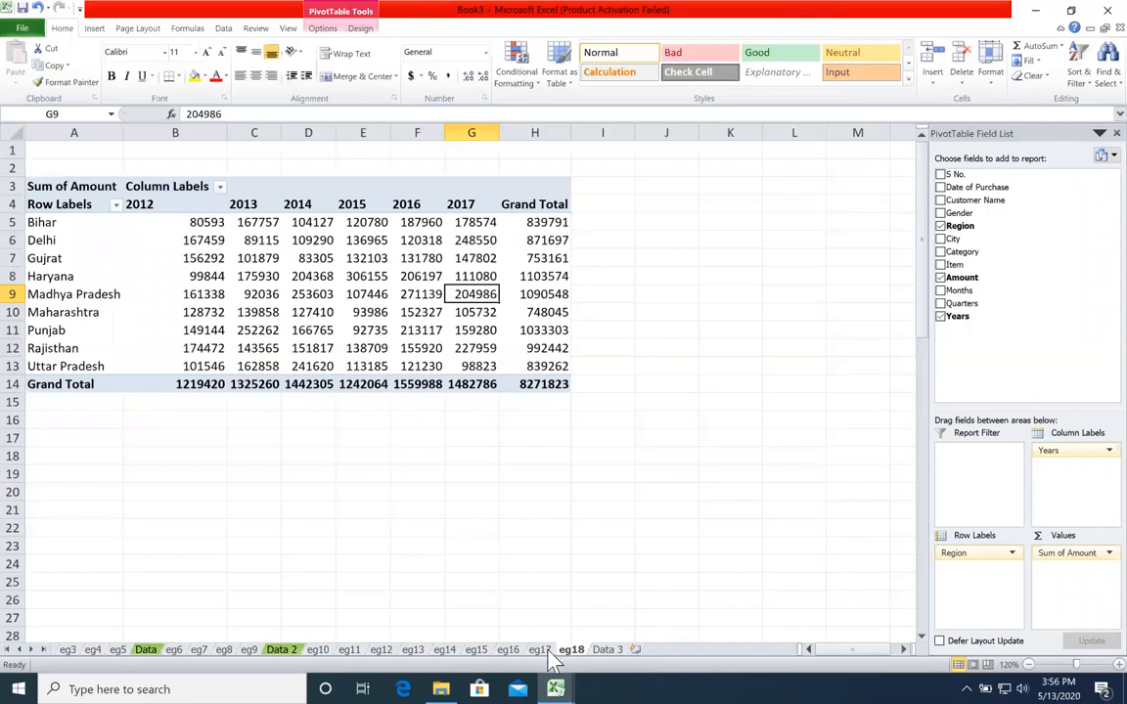
click(9, 650)
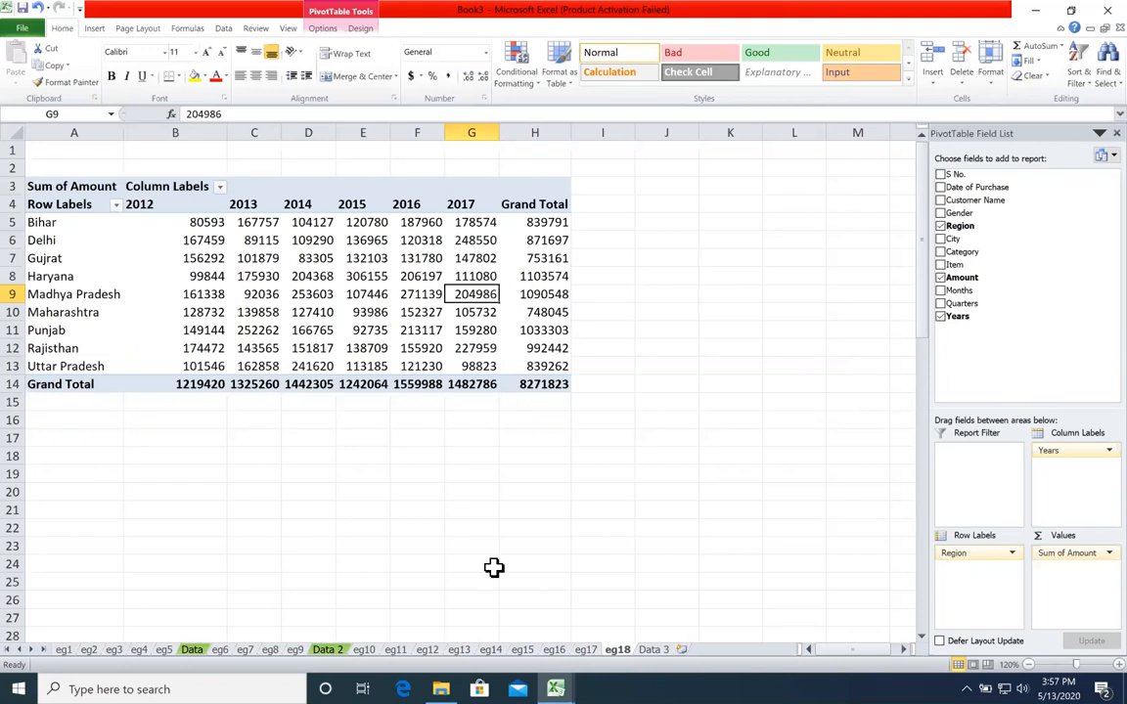
click(660, 332)
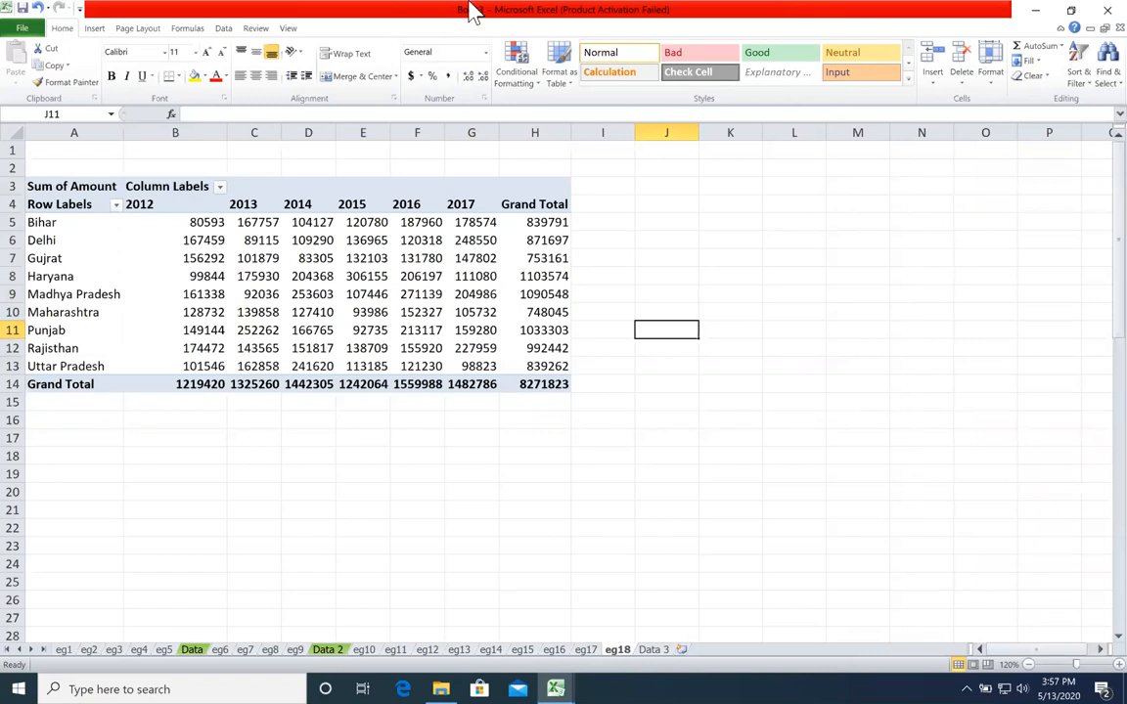
click(437, 224)
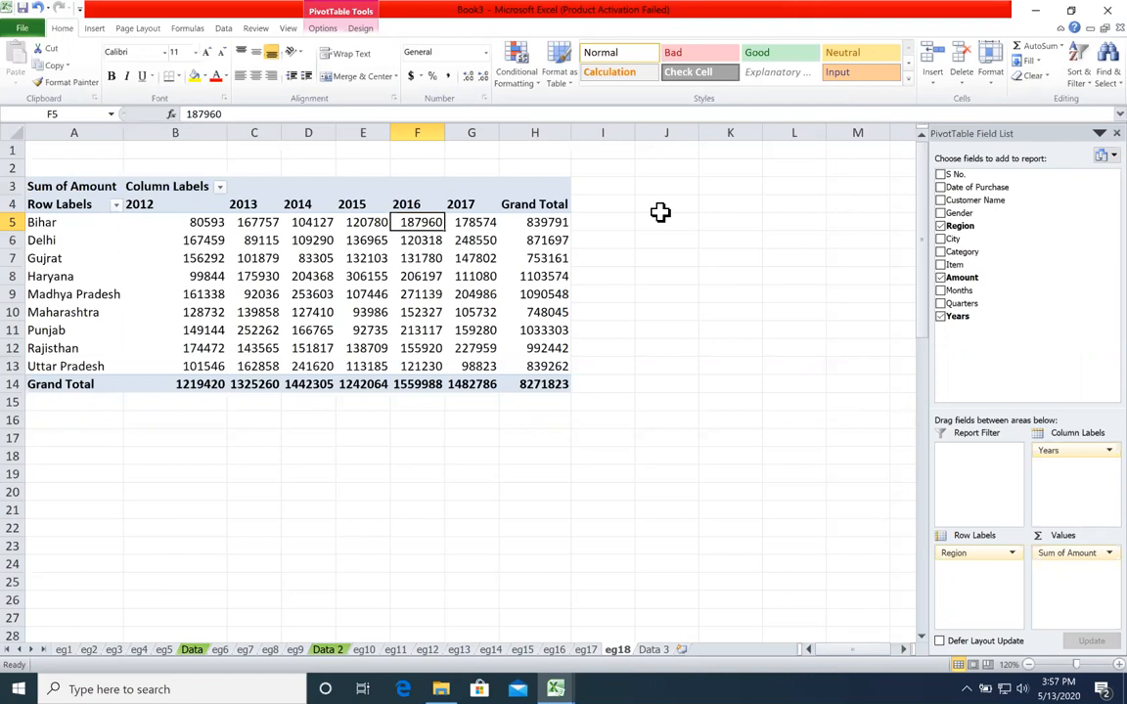
click(565, 239)
click(641, 240)
click(531, 262)
click(842, 245)
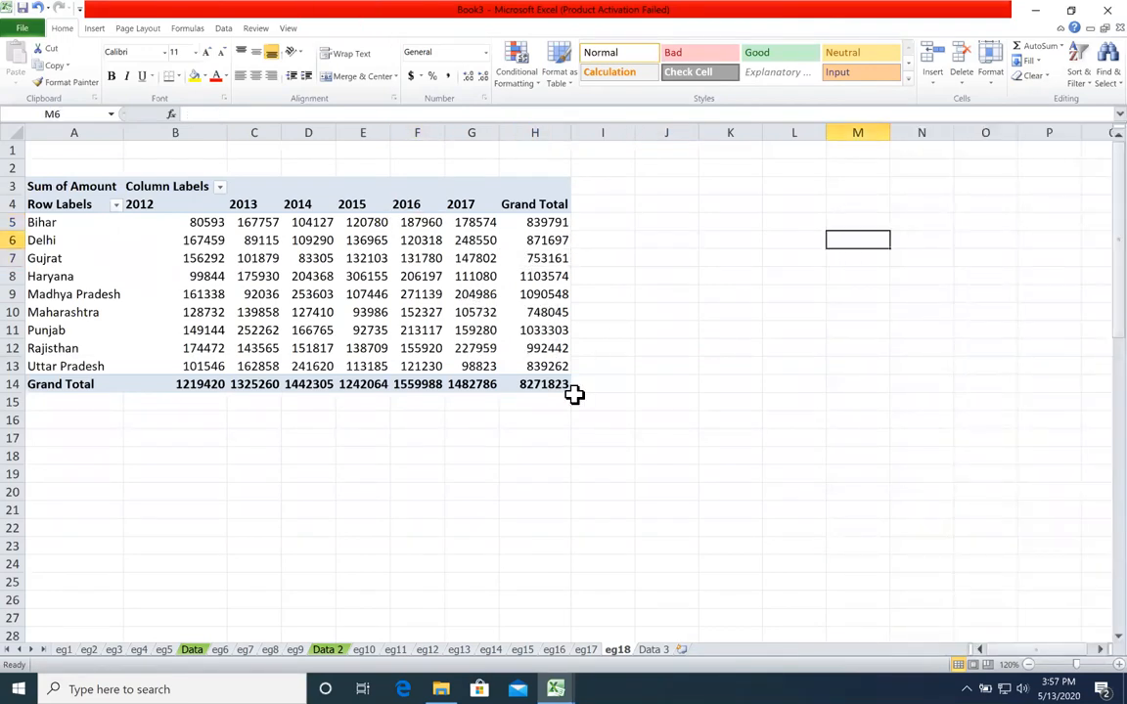
key(F12)
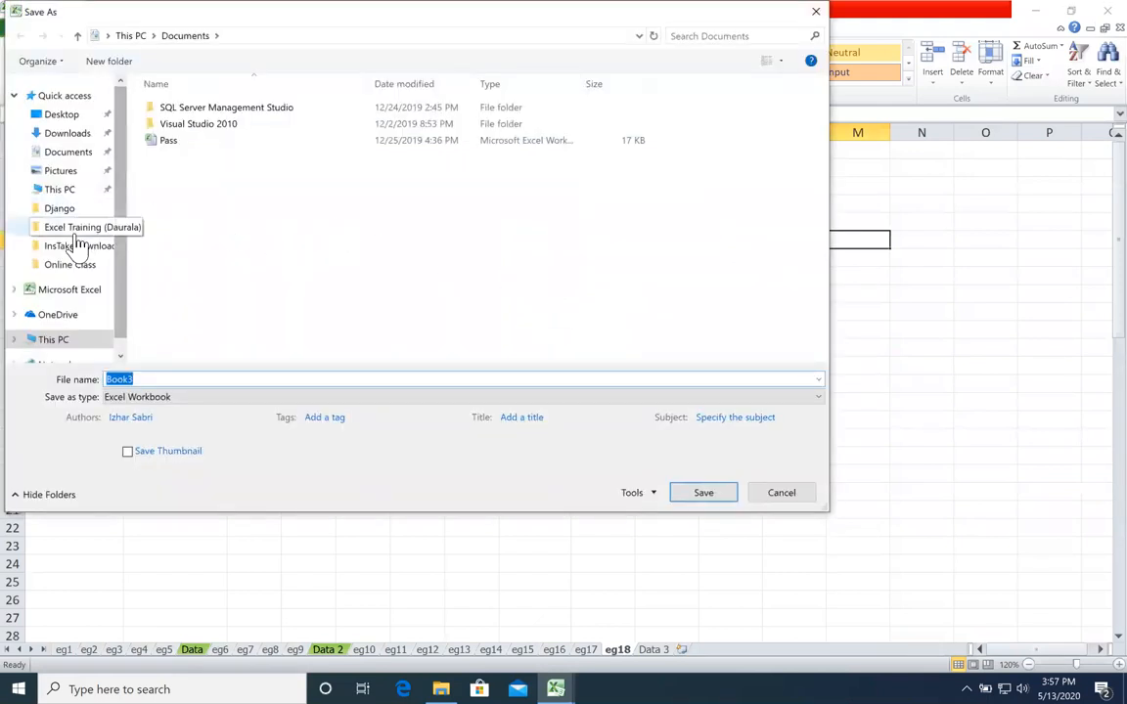
click(78, 233)
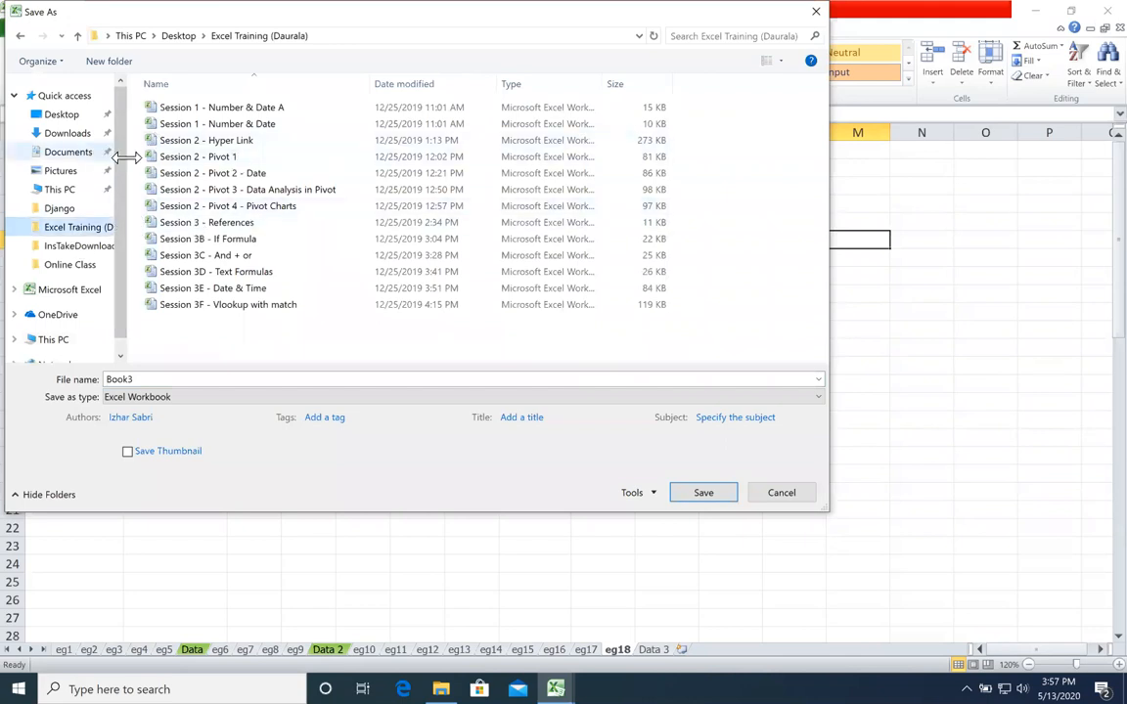
click(779, 496)
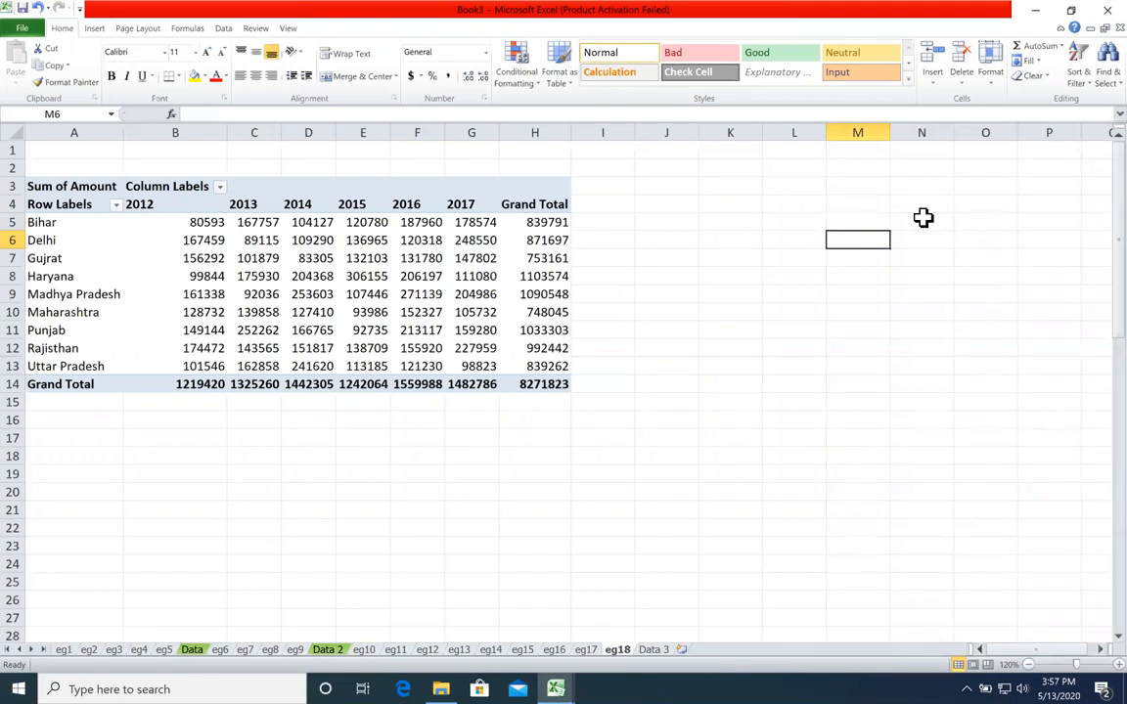
Create a PivotTable from Data 3 on a new sheet with Date of Purchase as its row labels
mouse_move(448, 217)
click(653, 650)
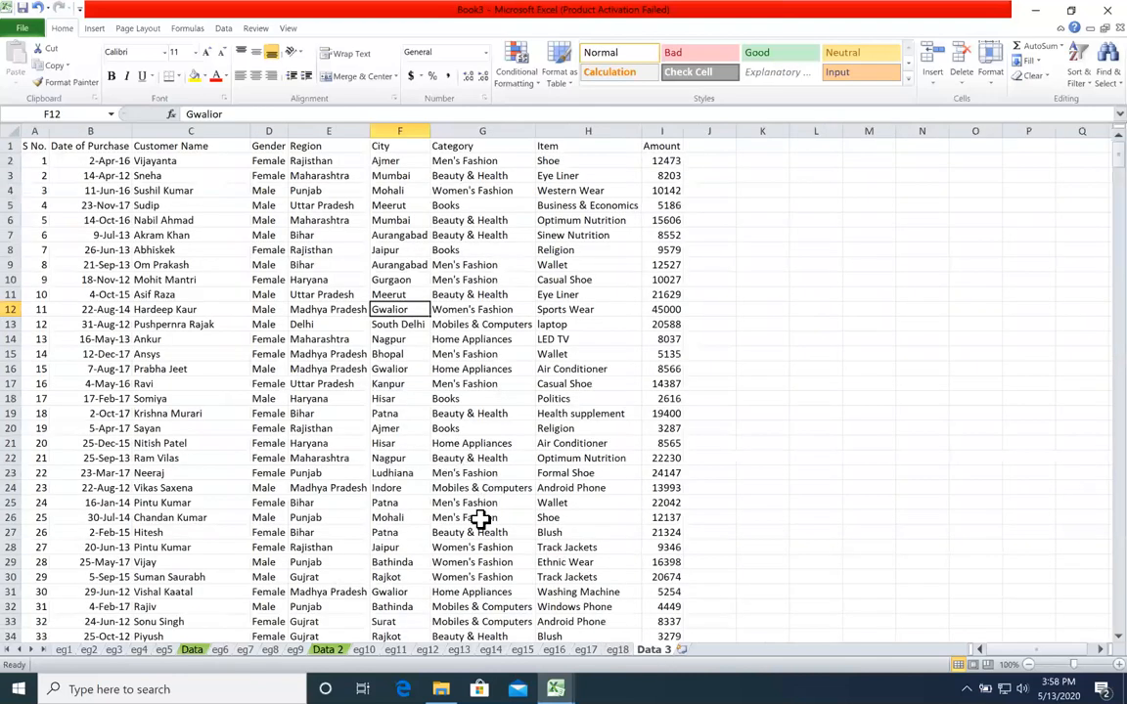
click(93, 29)
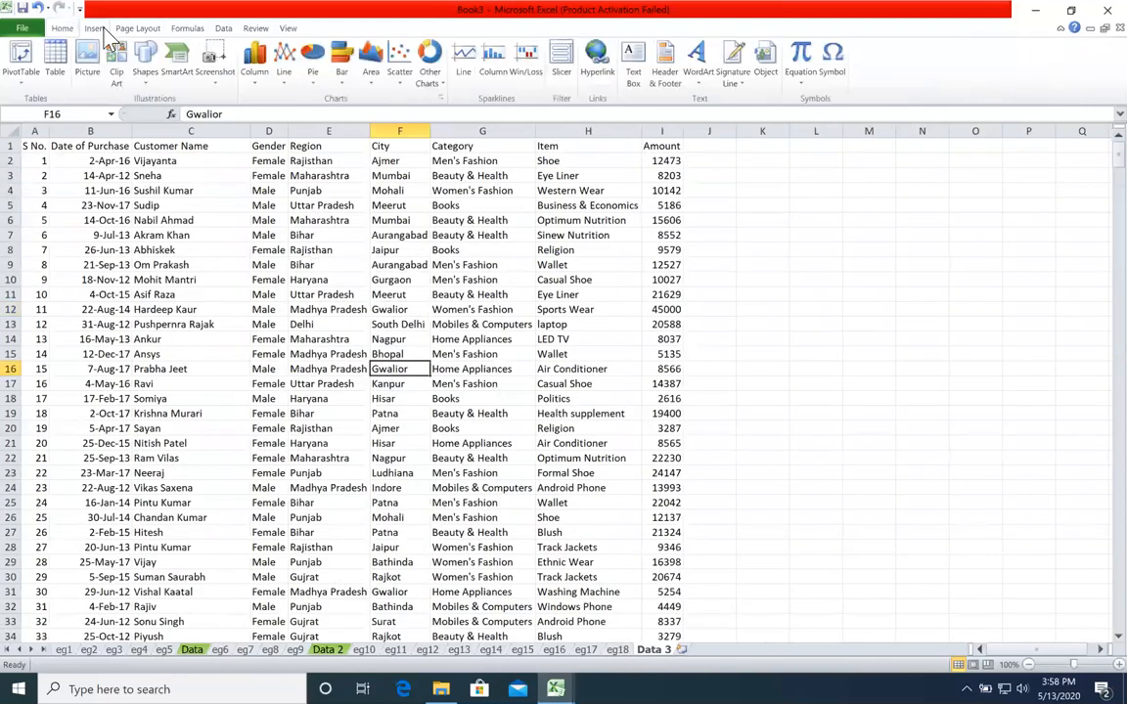
click(19, 57)
click(499, 411)
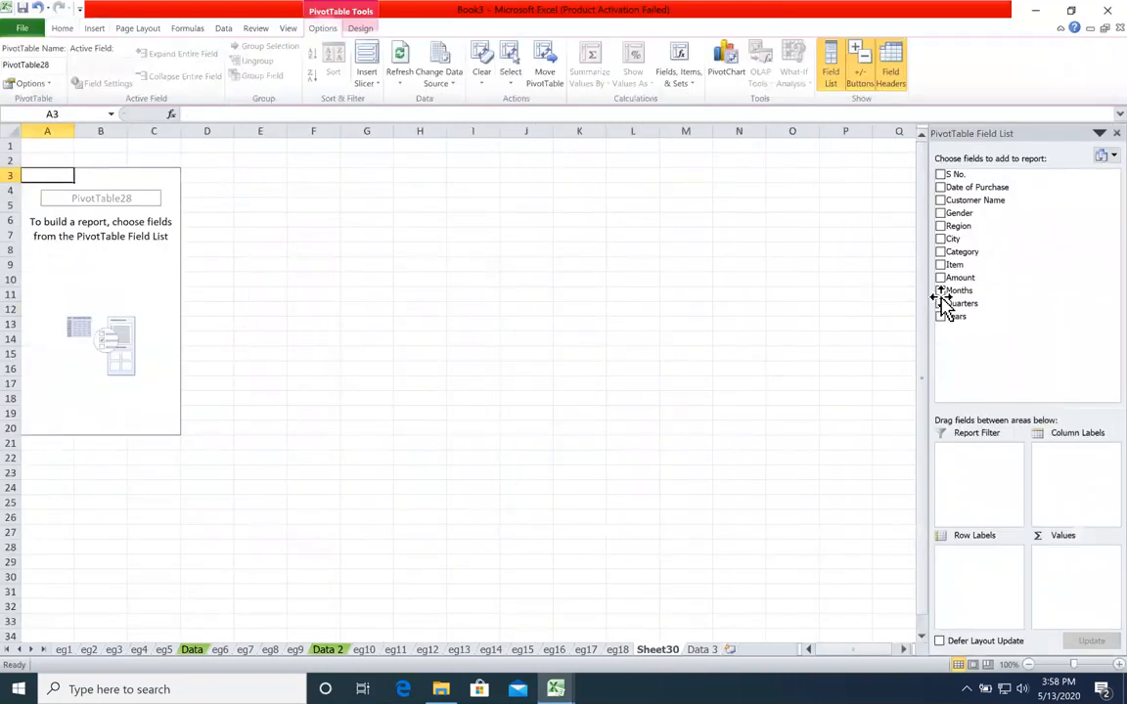
click(940, 187)
click(79, 220)
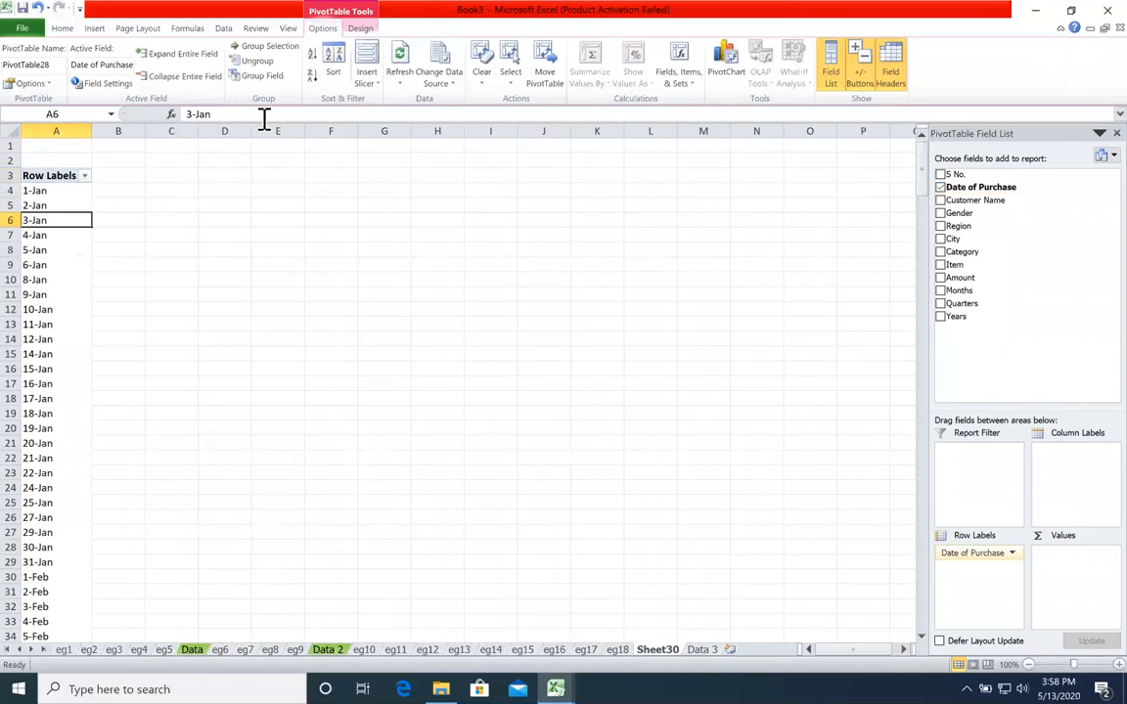
Examine the grouping options for the PivotTable's Date of Purchase row labels, leaving the grouping as it is
click(70, 233)
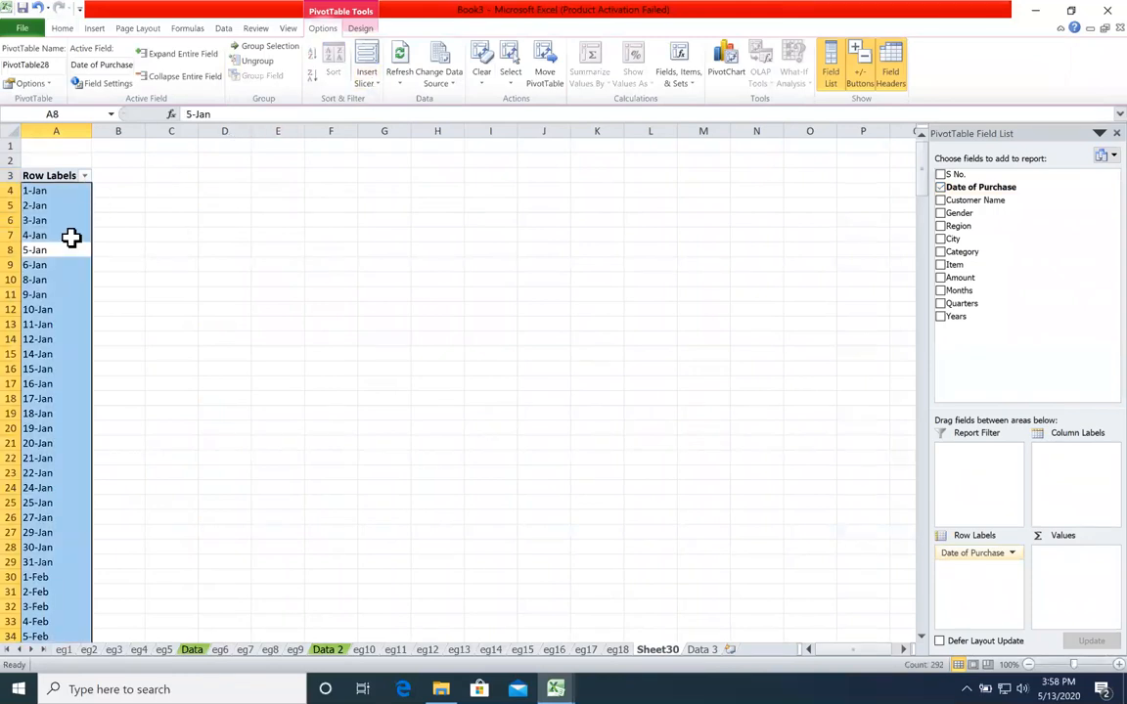
click(73, 236)
click(118, 250)
click(63, 249)
click(62, 251)
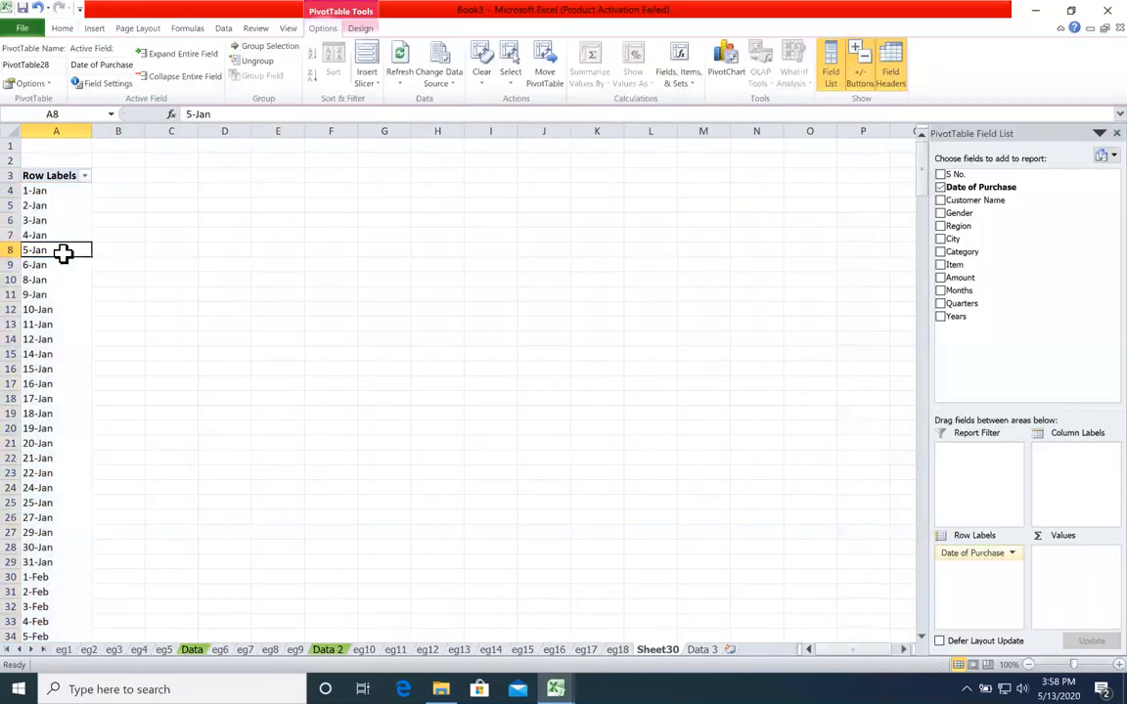
click(260, 77)
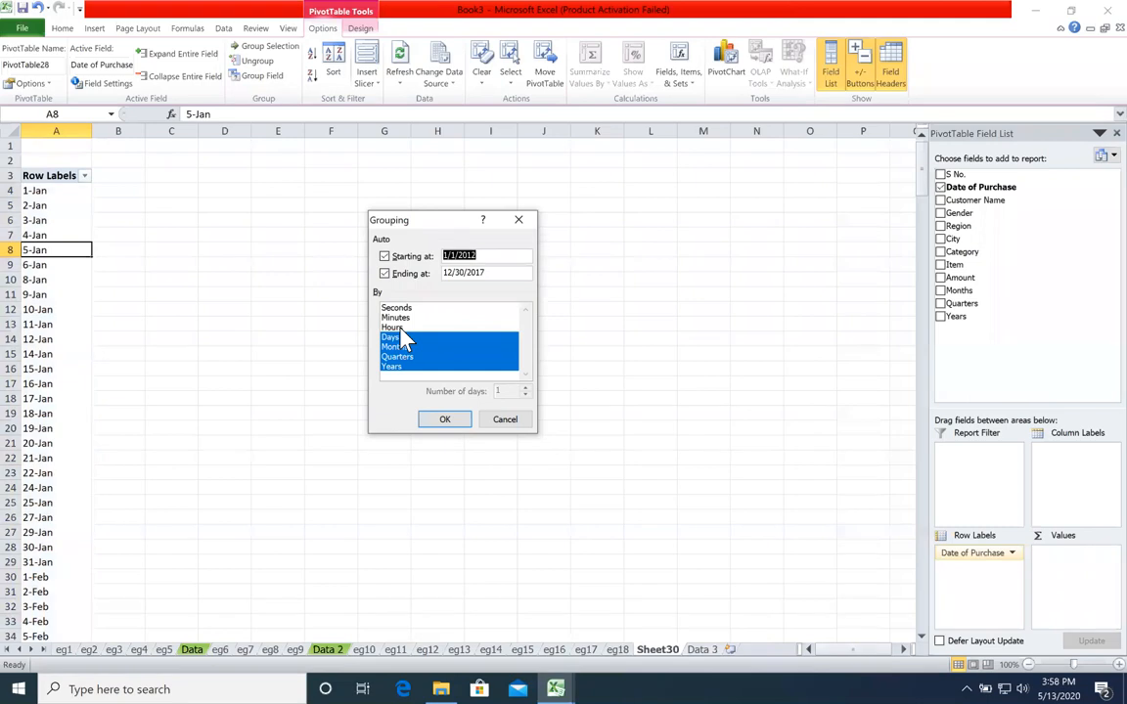
click(522, 222)
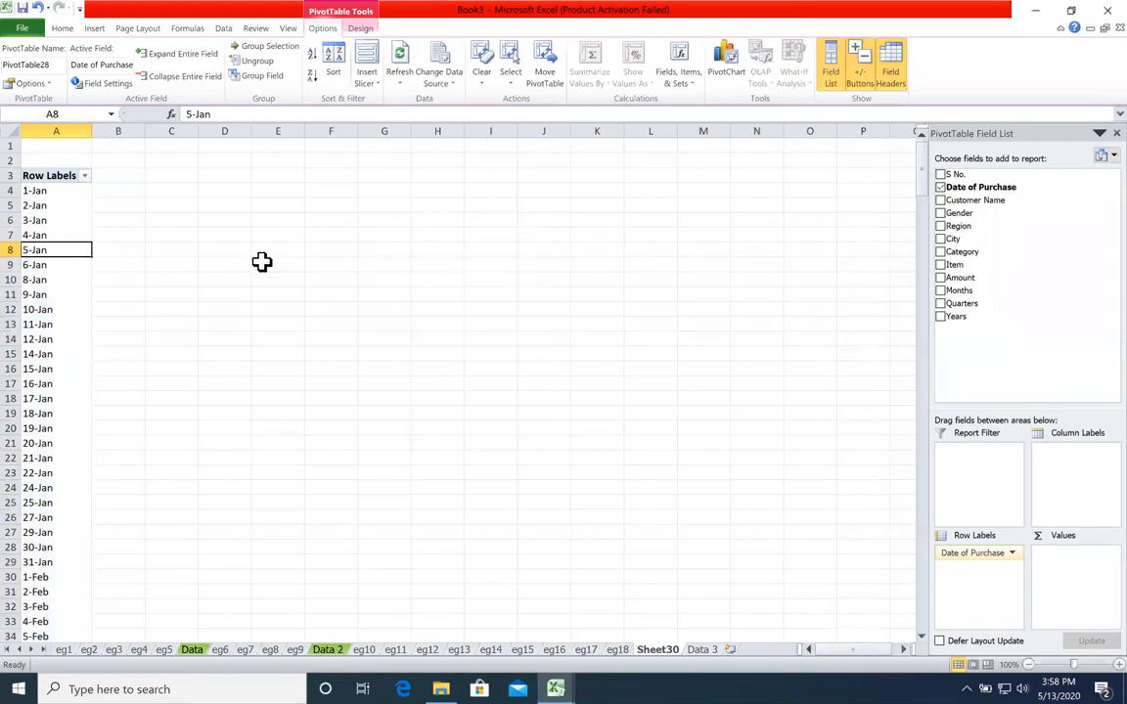
Delete Sheet30 with the trial Date of Purchase PivotTable
right_click(671, 649)
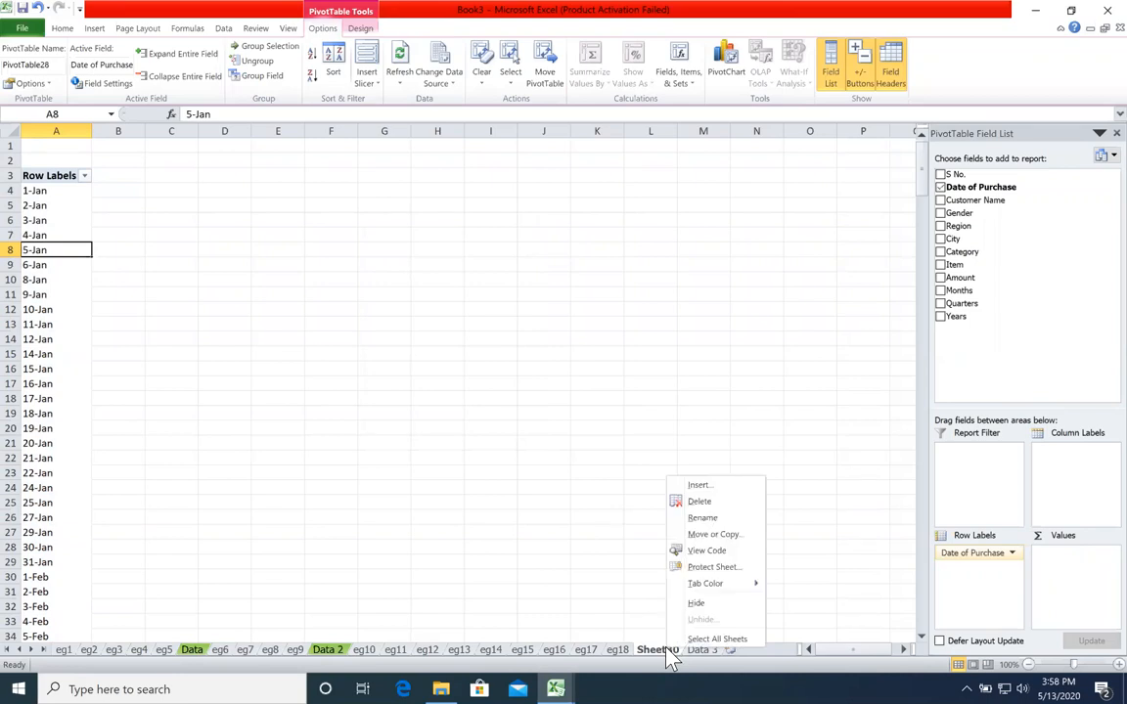
click(709, 507)
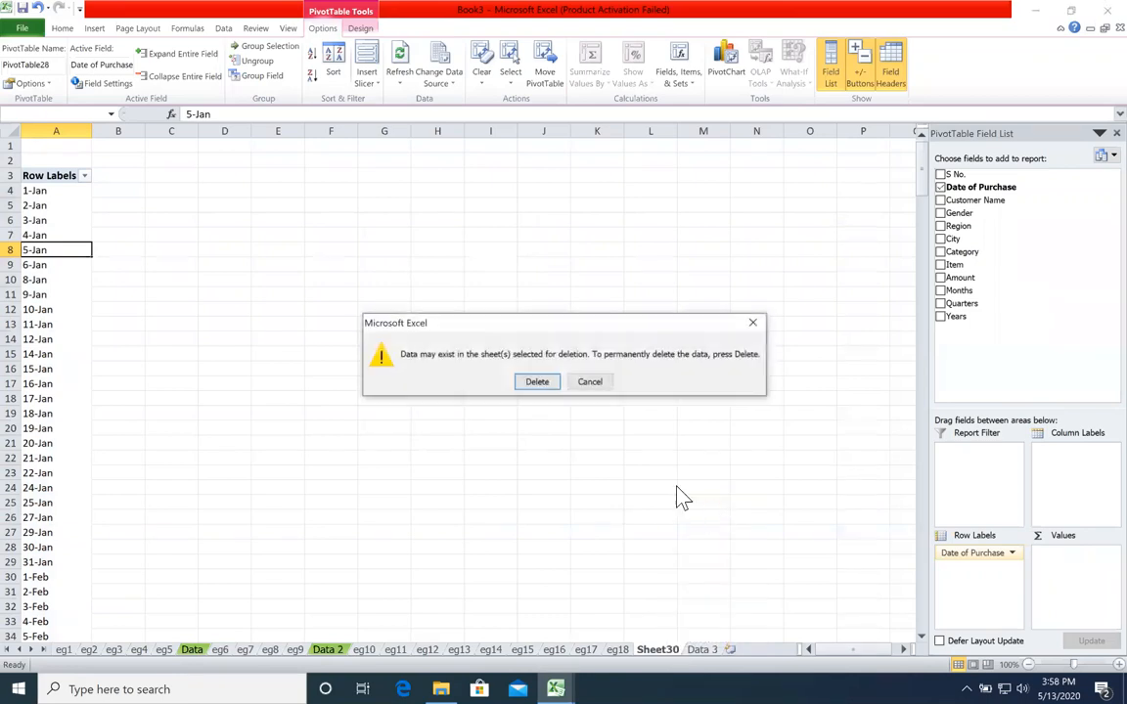
click(553, 384)
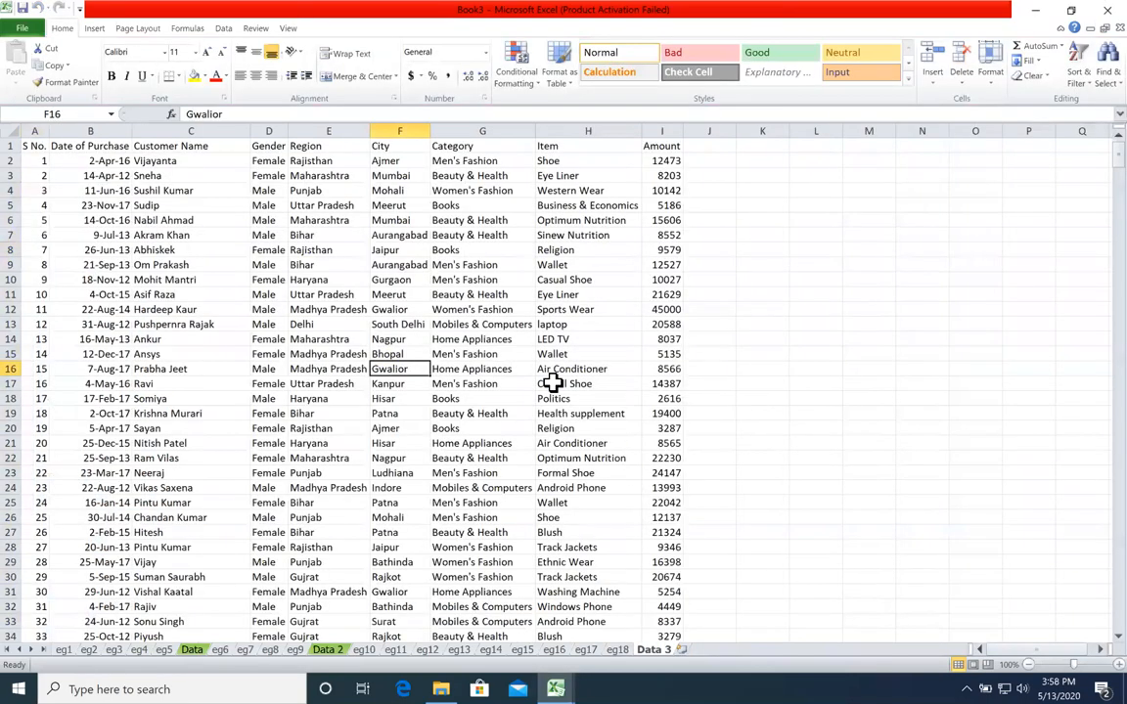
click(477, 411)
click(403, 428)
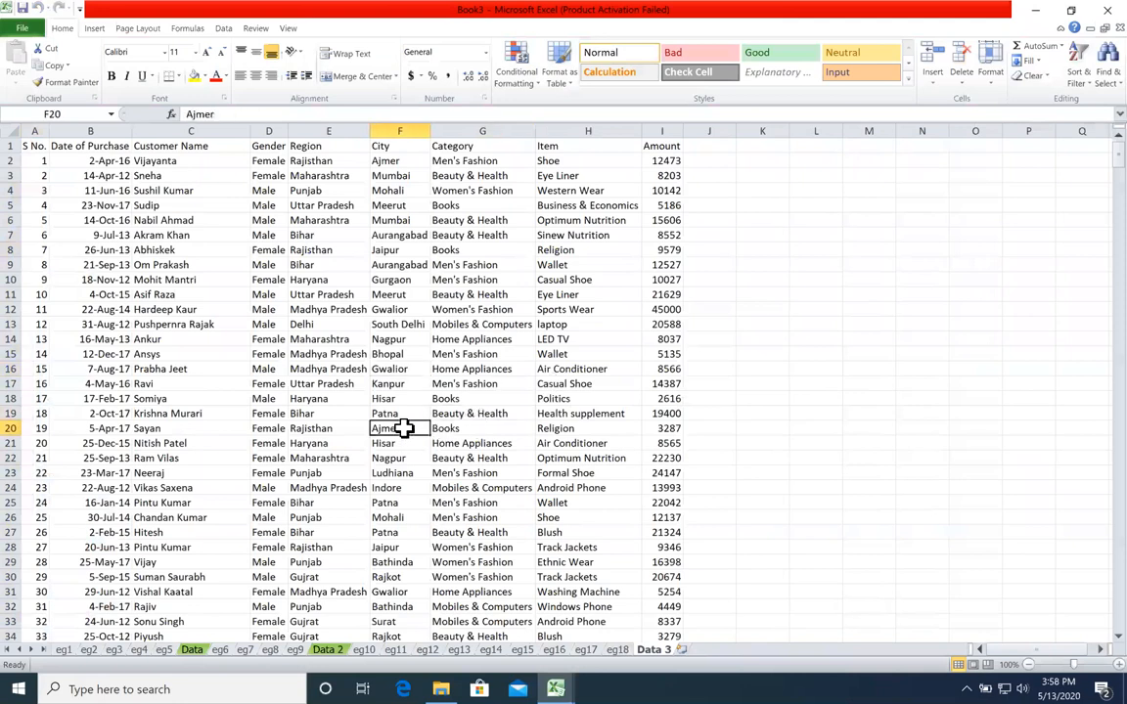
double_click(403, 429)
drag(406, 427, 290, 430)
double_click(344, 430)
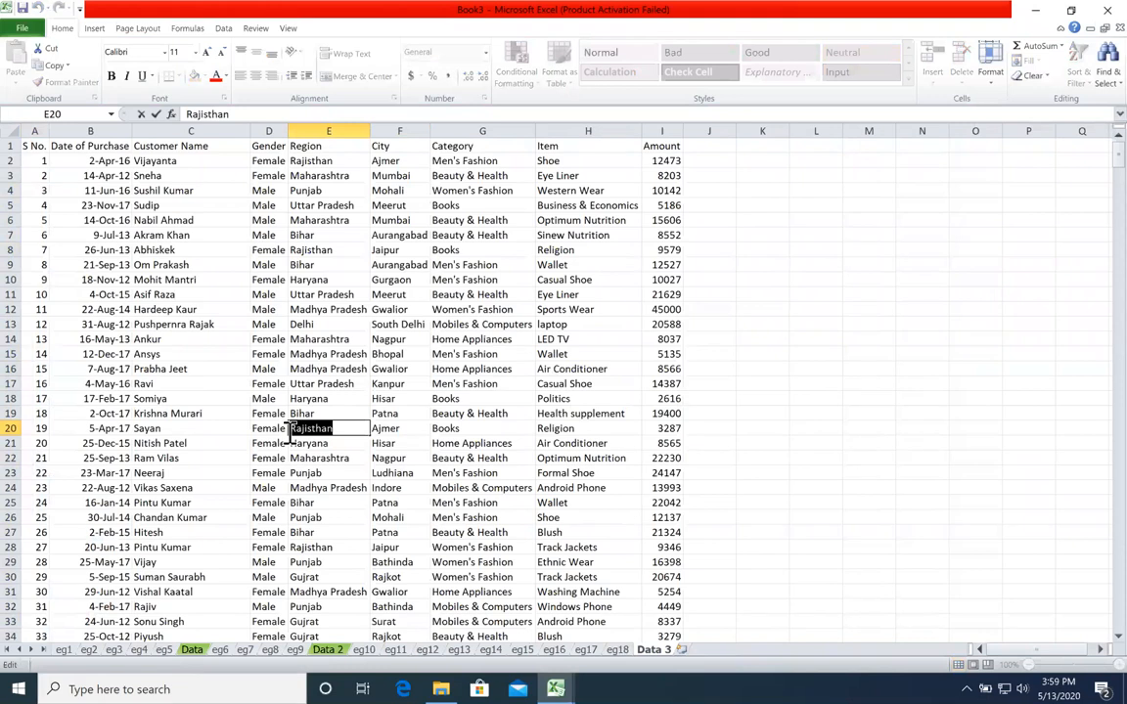
double_click(265, 431)
click(311, 278)
Widen the Gender column on the Data 3 sheet
drag(286, 135, 332, 141)
click(76, 161)
drag(93, 161, 517, 401)
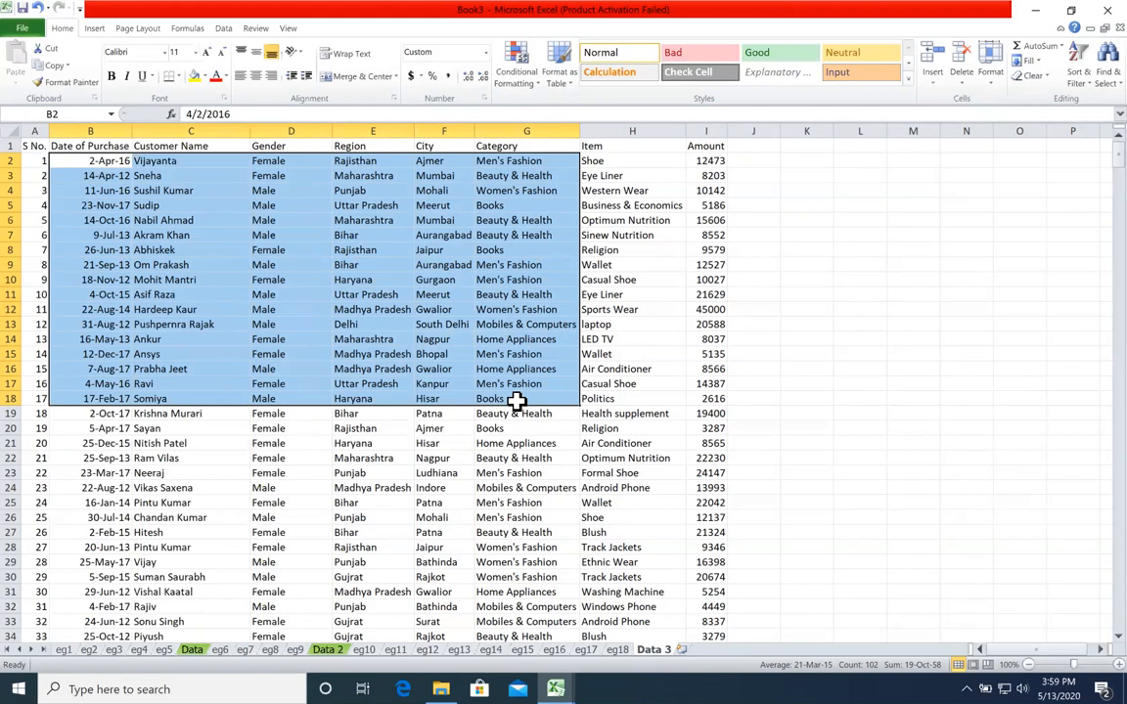
click(477, 357)
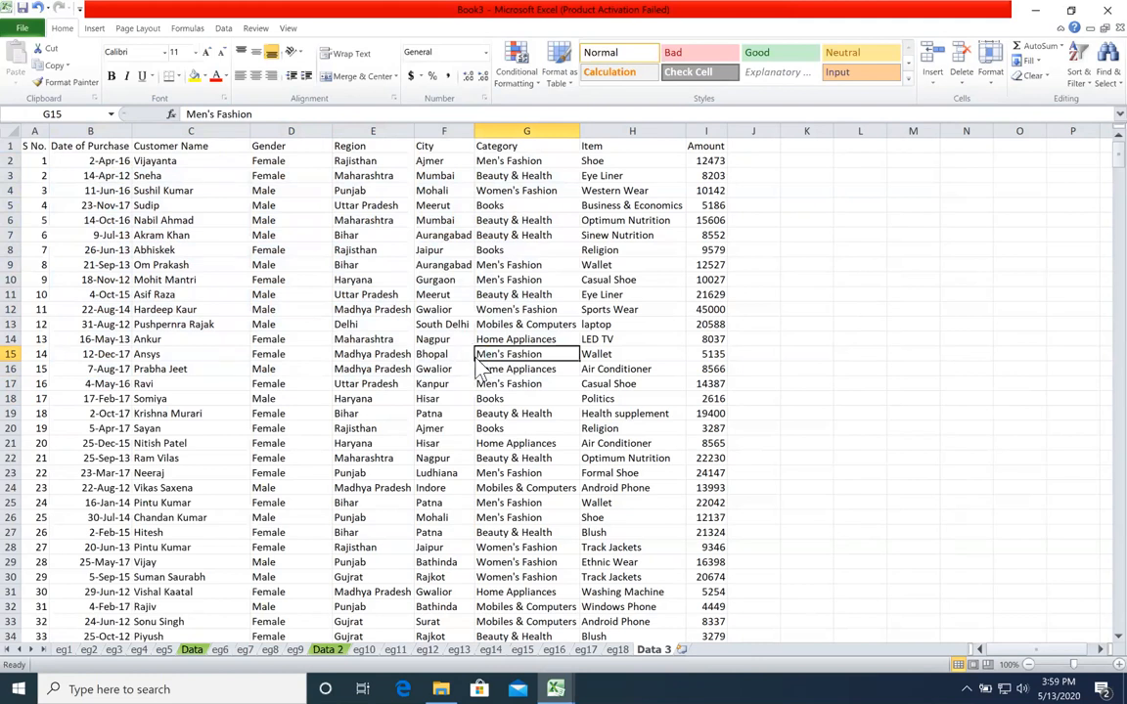
key(F12)
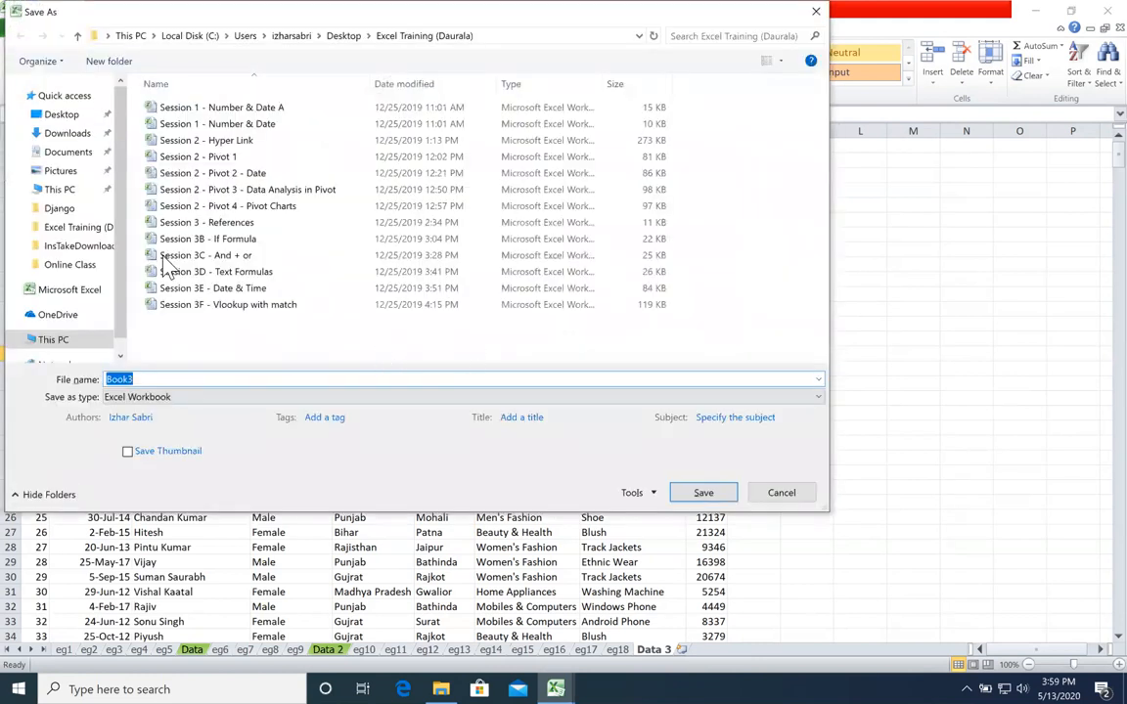
click(73, 153)
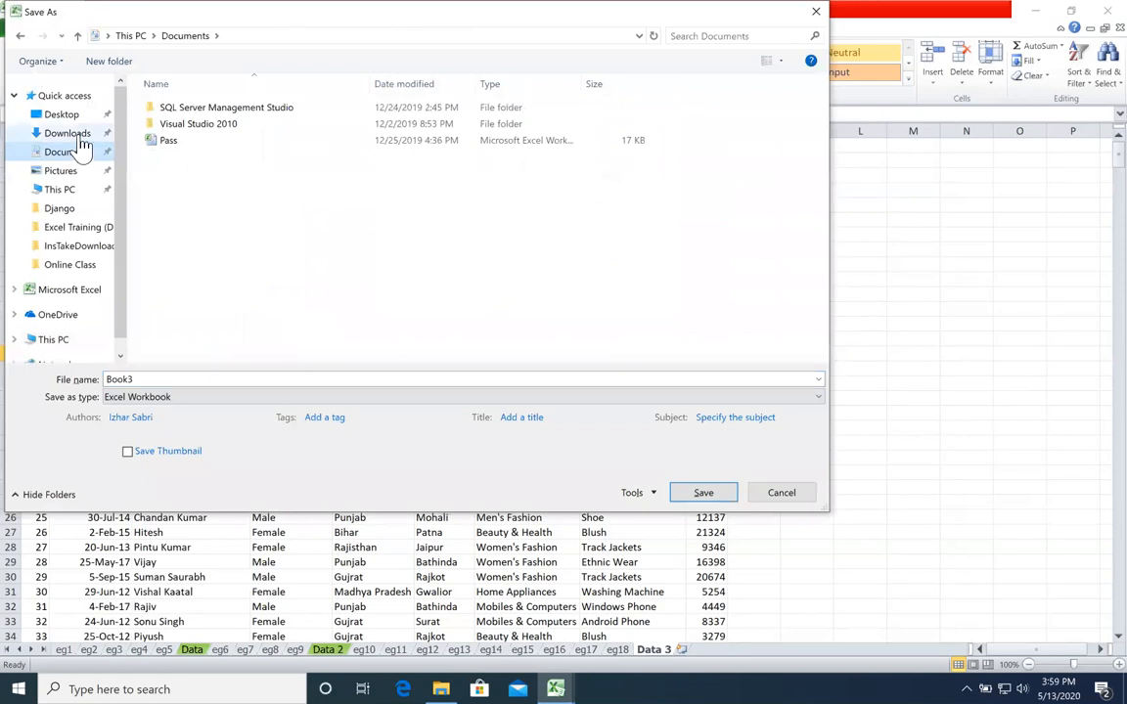
click(68, 134)
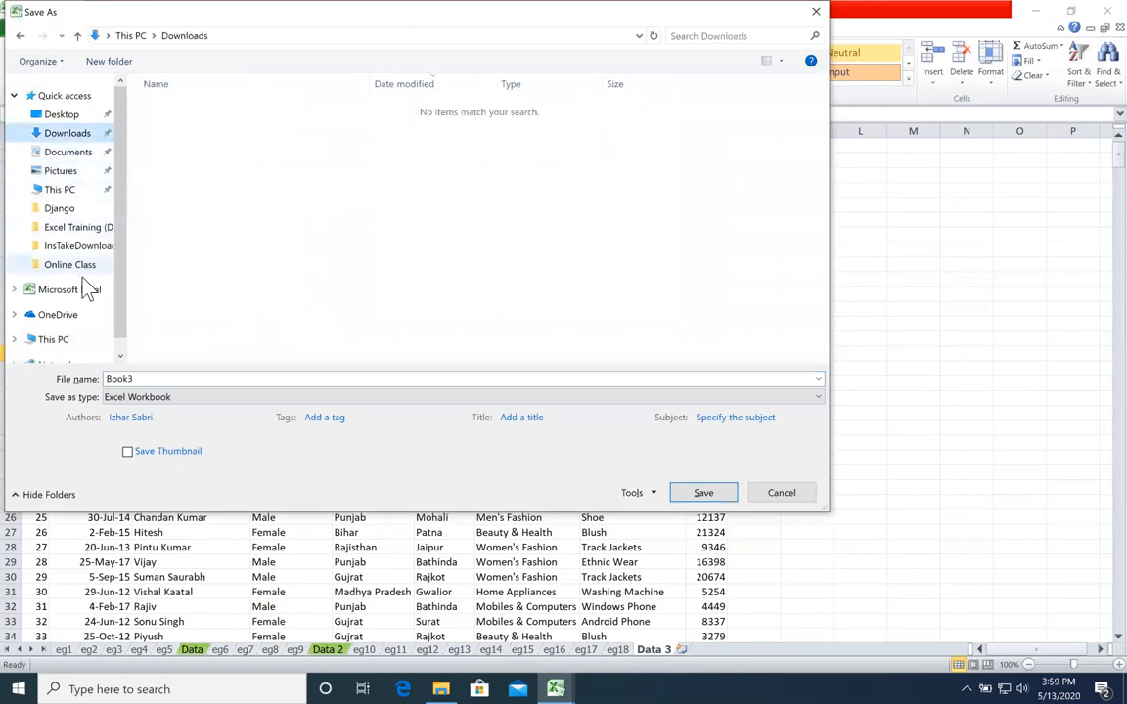
click(66, 342)
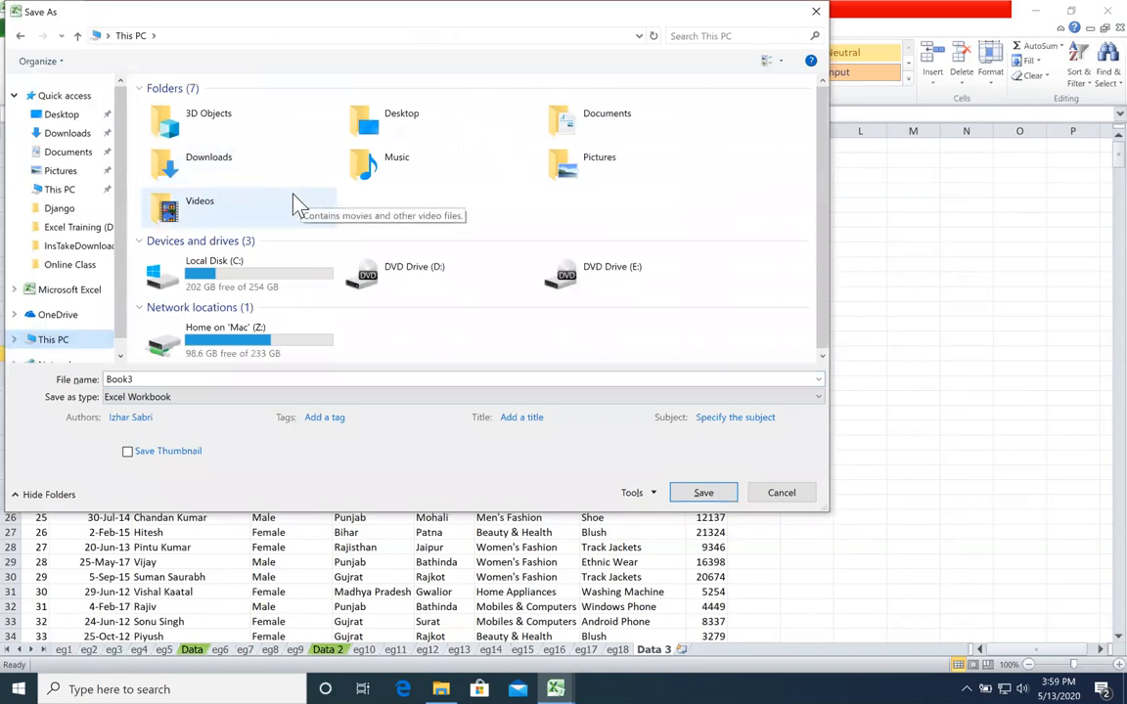
click(779, 496)
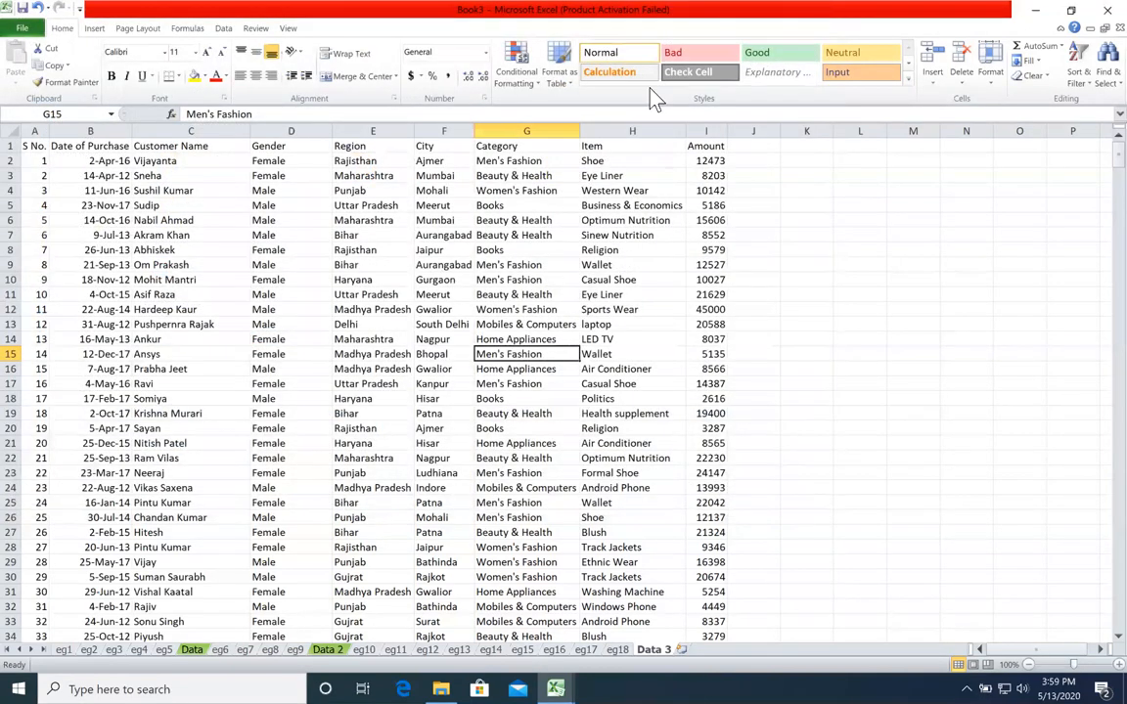